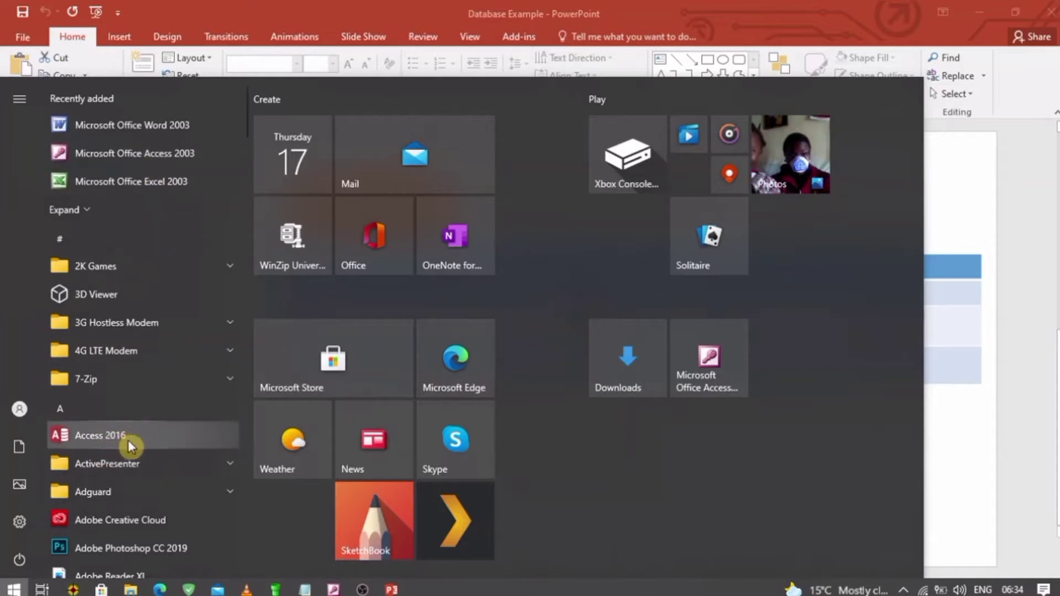
# Launch Microsoft Office Access 2003 and bring up the options for creating a new file.
pyautogui.click(158, 160)
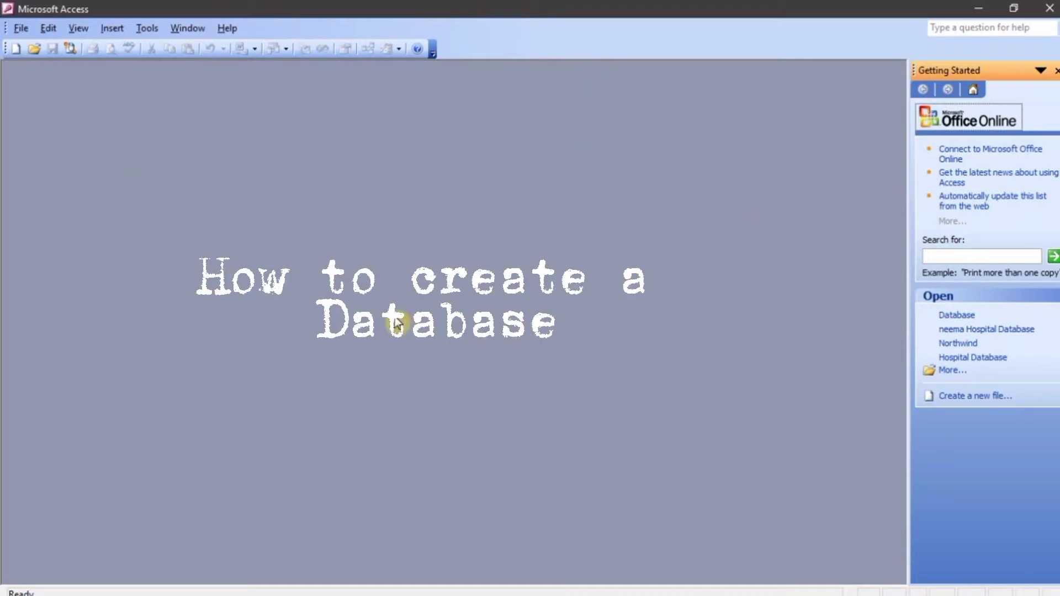
pyautogui.click(22, 31)
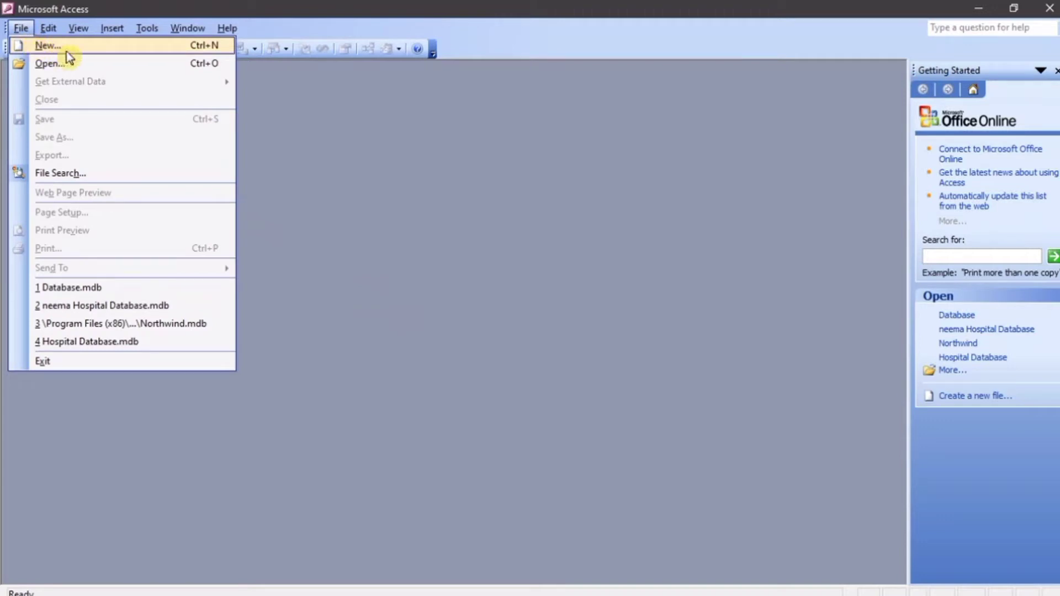
pyautogui.click(314, 126)
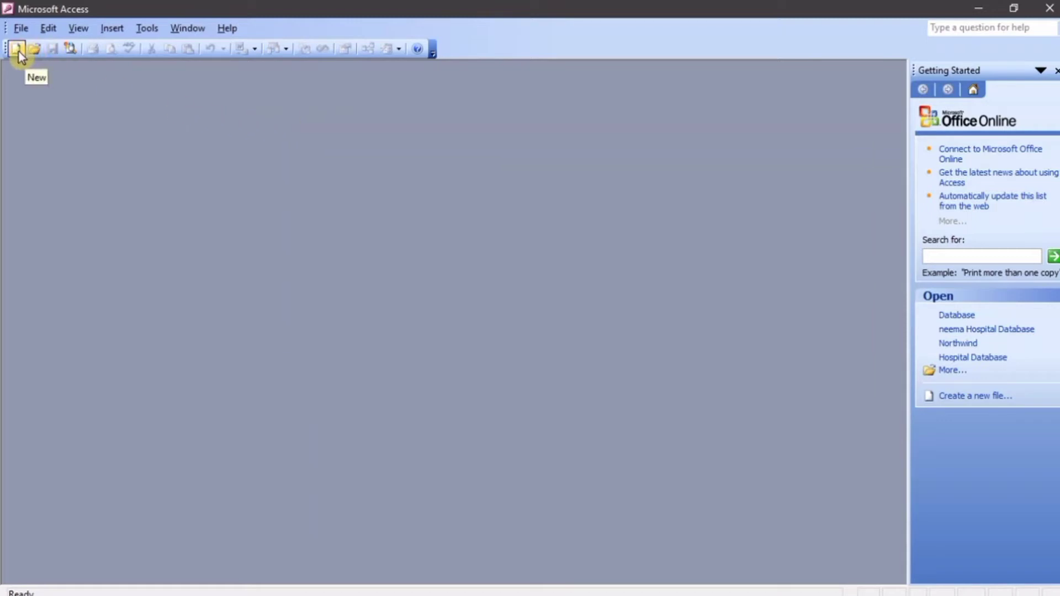
pyautogui.click(974, 402)
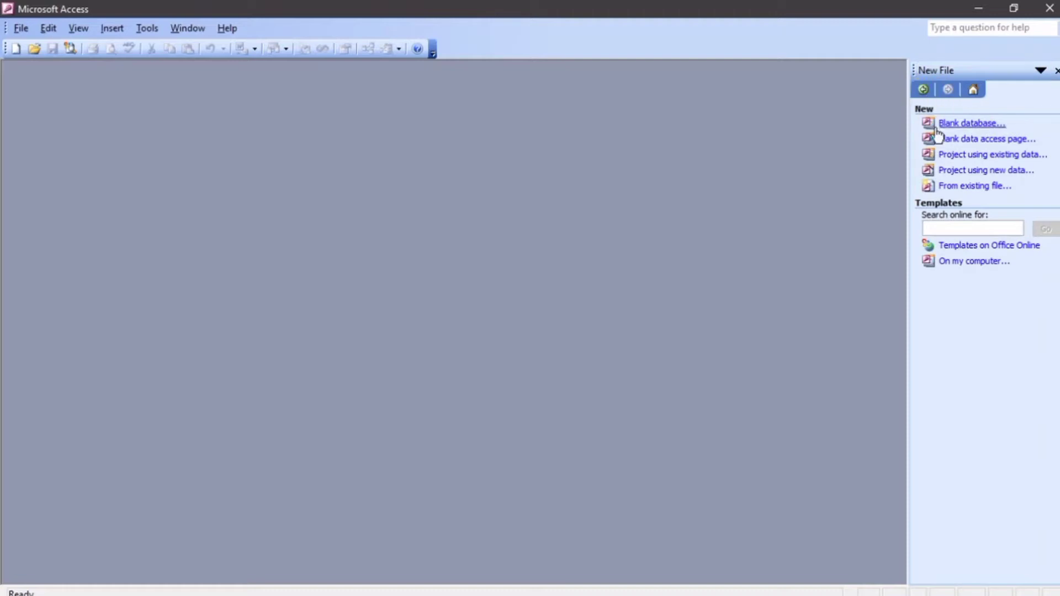
# Create a blank database named Hospital Database in the Documents folder, replacing the existing file of that name.
pyautogui.click(975, 125)
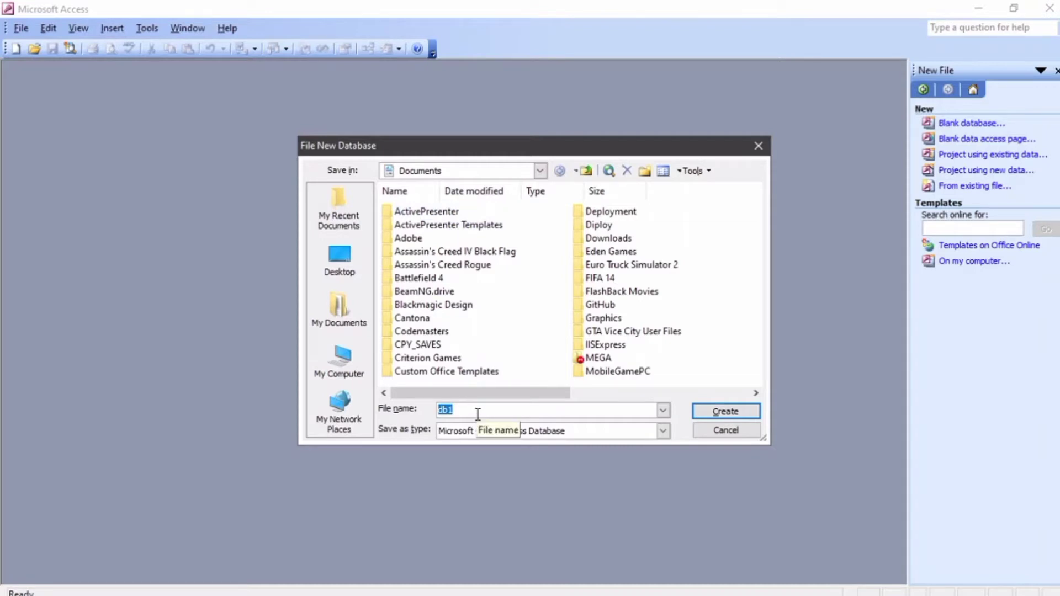
pyautogui.write('Hospita')
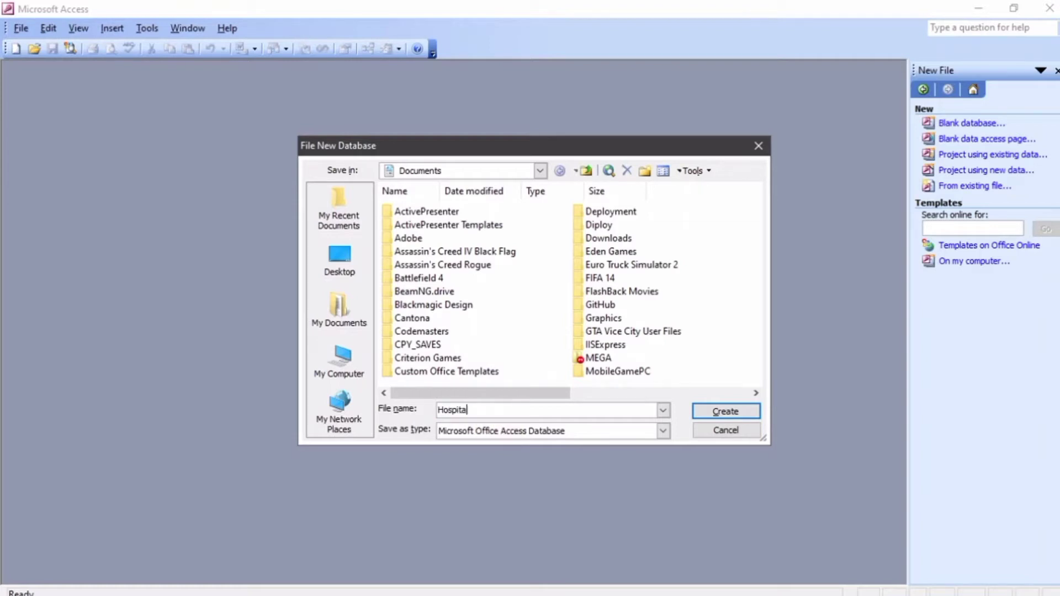
pyautogui.write('l Database')
pyautogui.click(720, 413)
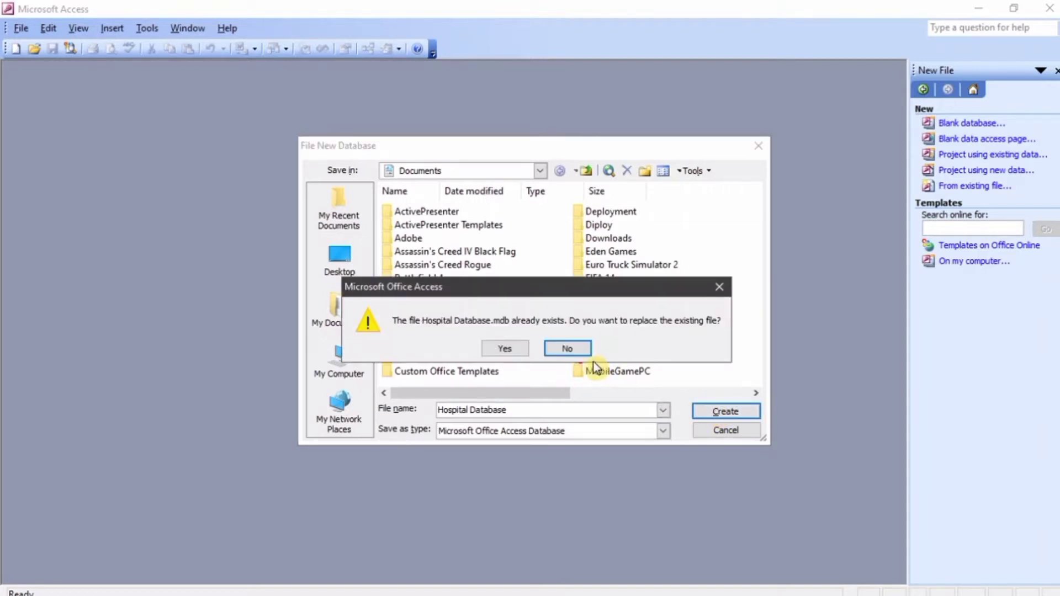
pyautogui.click(507, 346)
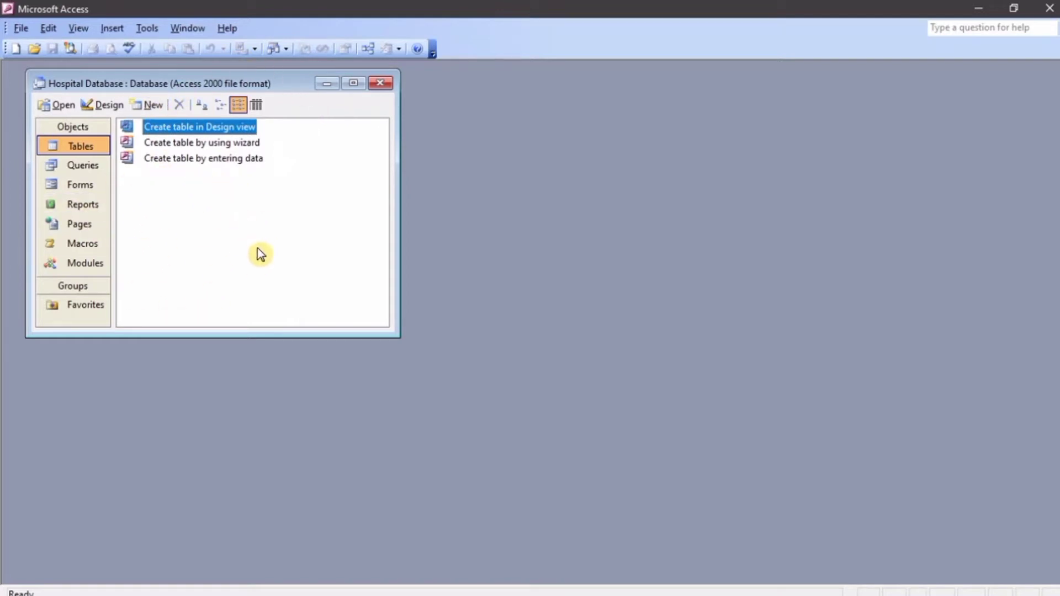
# Review the Doctor table slide in PowerPoint, and return to the Hospital Database window in Access.
pyautogui.click(979, 15)
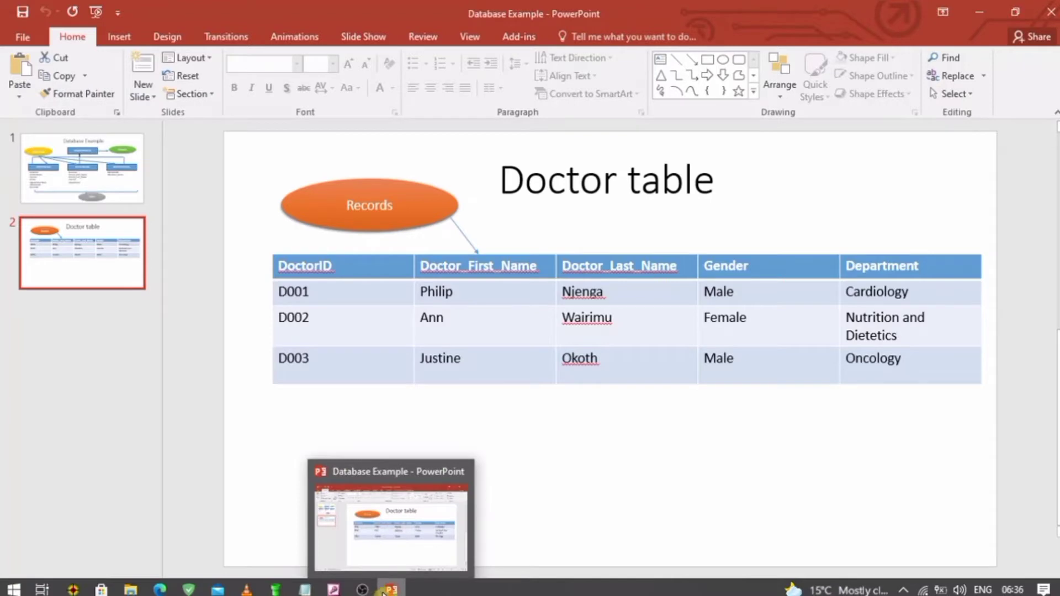
pyautogui.moveTo(333, 590)
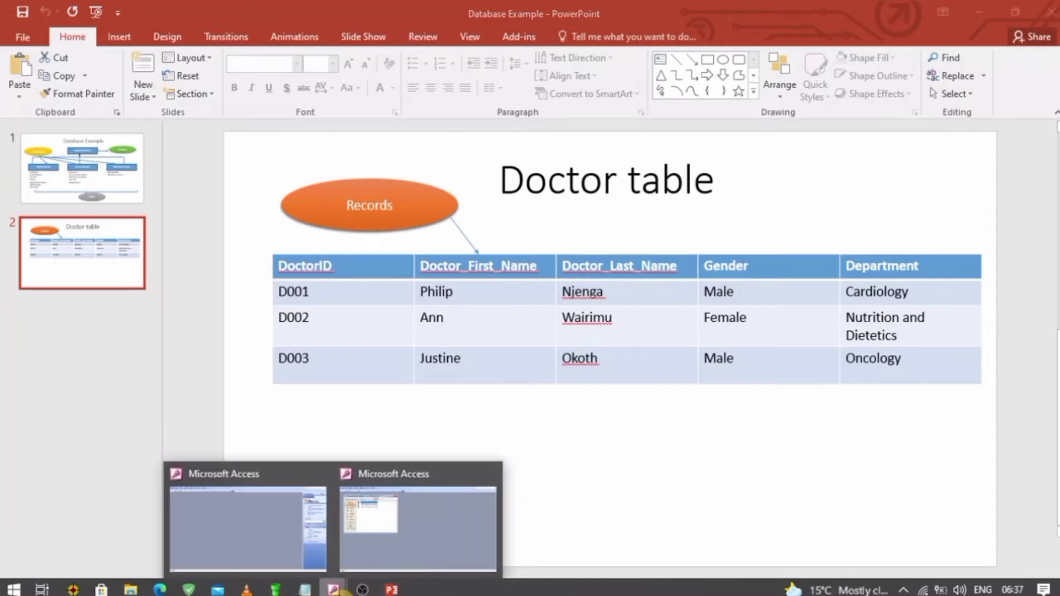
pyautogui.click(395, 519)
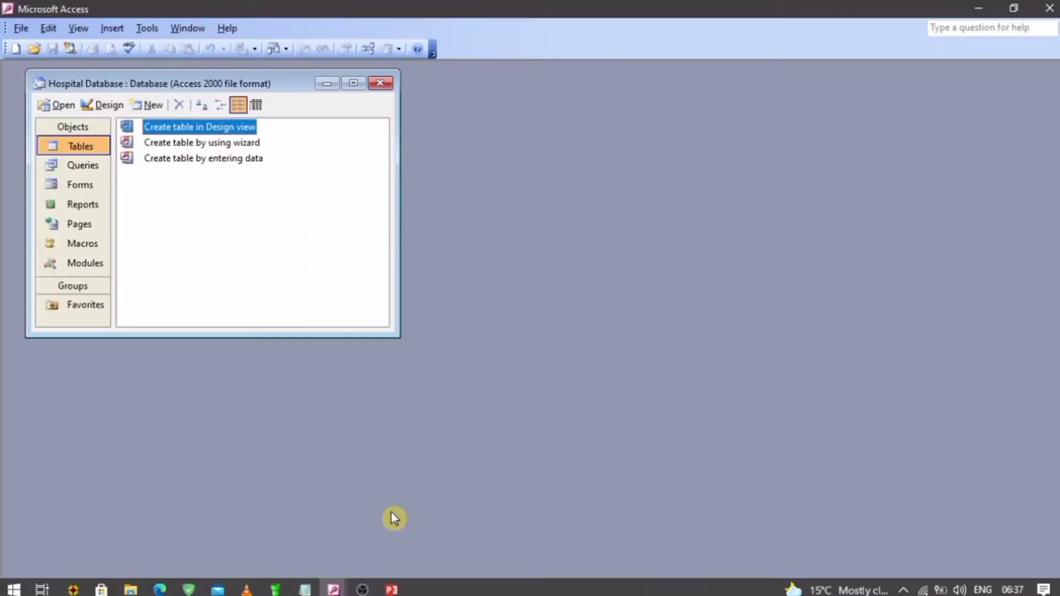
# Start a new table in Design view and check the Doctor Records fields on PowerPoint's Database Example slide.
pyautogui.click(1013, 9)
pyautogui.click(753, 11)
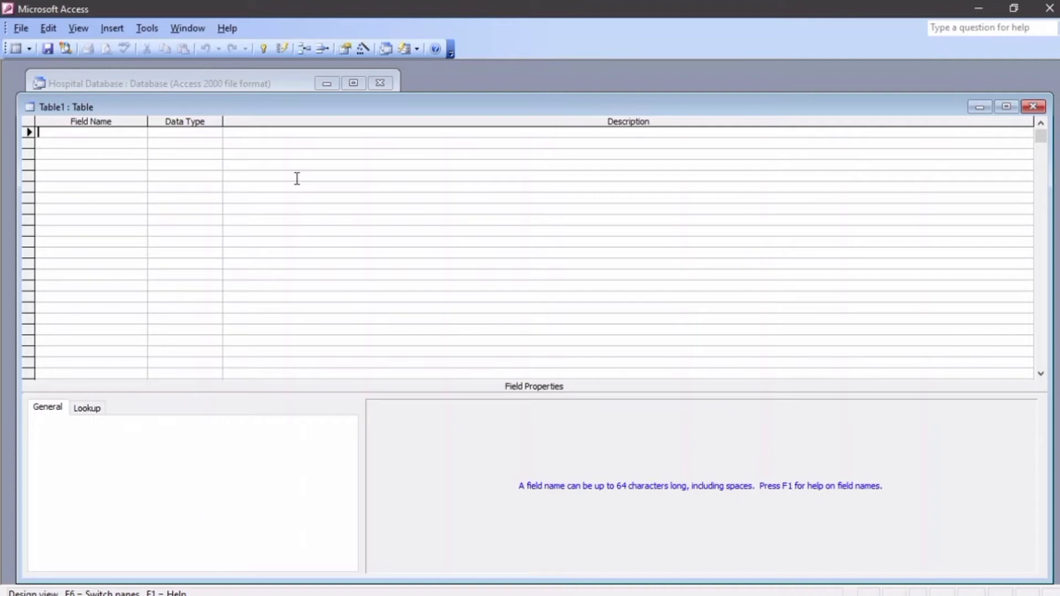
pyautogui.click(391, 589)
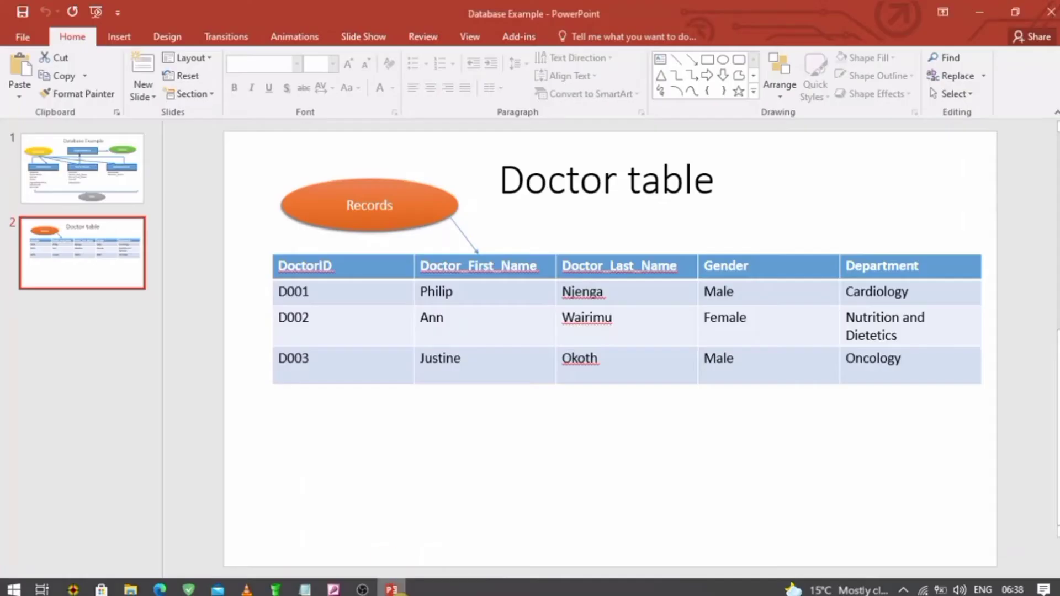
pyautogui.click(114, 173)
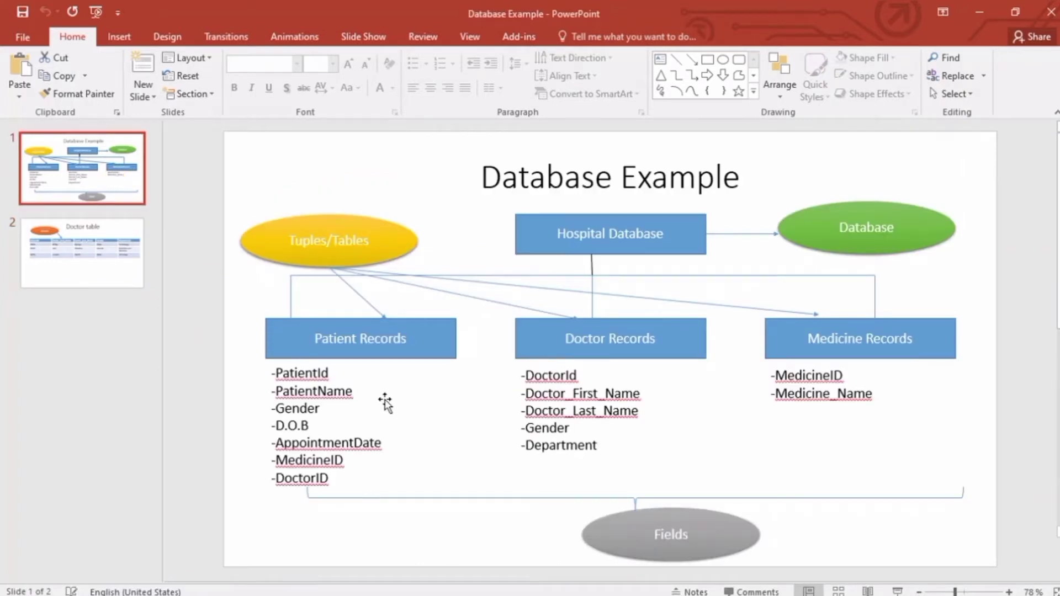
pyautogui.moveTo(455, 18); pyautogui.dragTo(1059, 213)
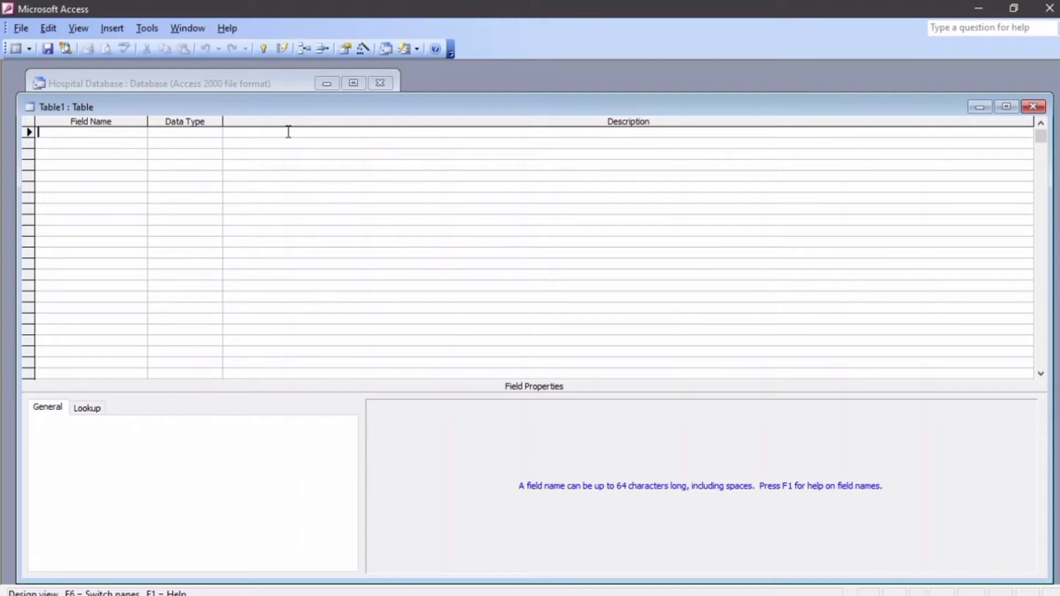
# Add DoctorId as the first field of the new table, with the Text data type.
pyautogui.write('Docto')
pyautogui.write('r1')
pyautogui.write('d')
pyautogui.click(173, 134)
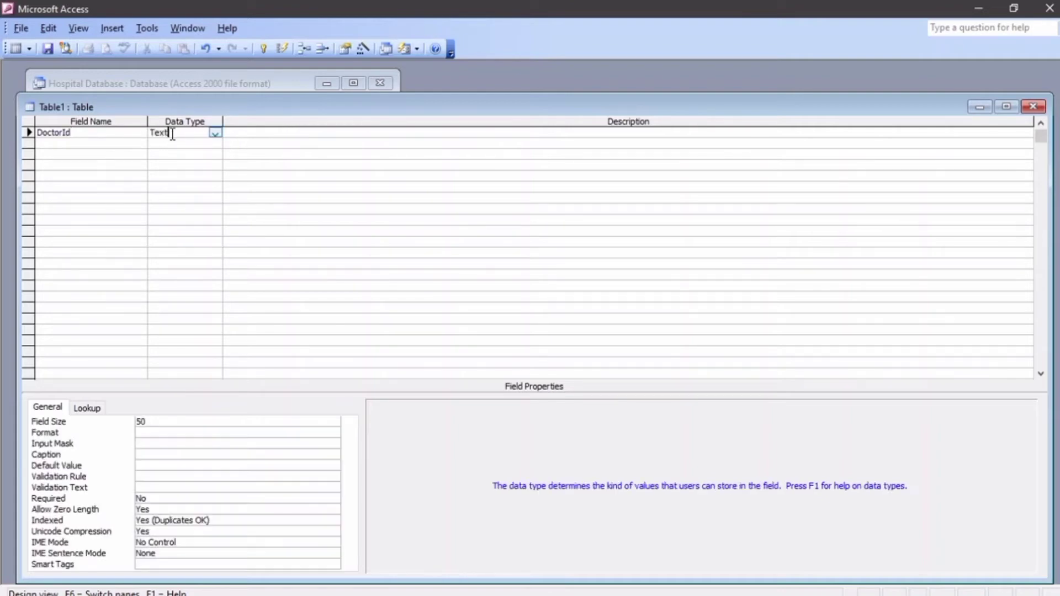
pyautogui.click(217, 135)
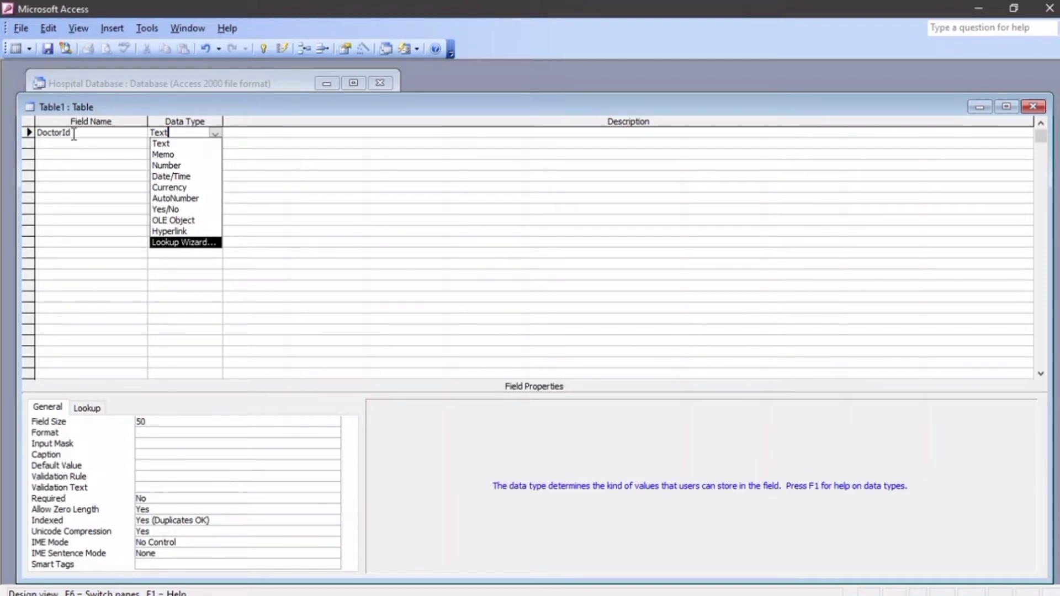
pyautogui.click(185, 145)
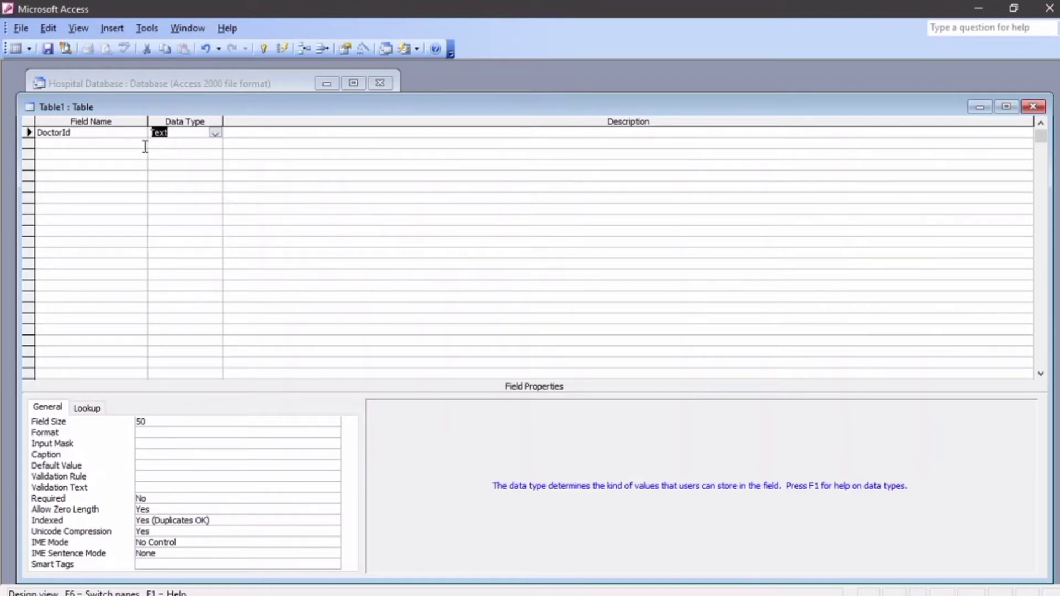
# Add the fields Doctor_First_Name and Doctor_Last_Name below DoctorId, both with the Text data type.
pyautogui.click(95, 144)
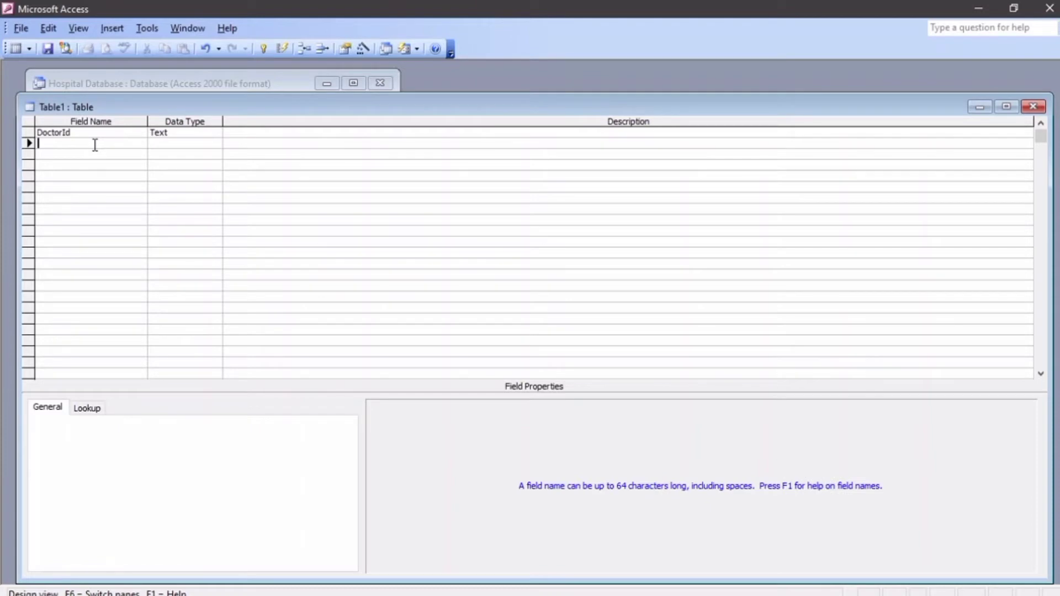
pyautogui.write('Doctor_')
pyautogui.write('First_Name')
pyautogui.click(160, 142)
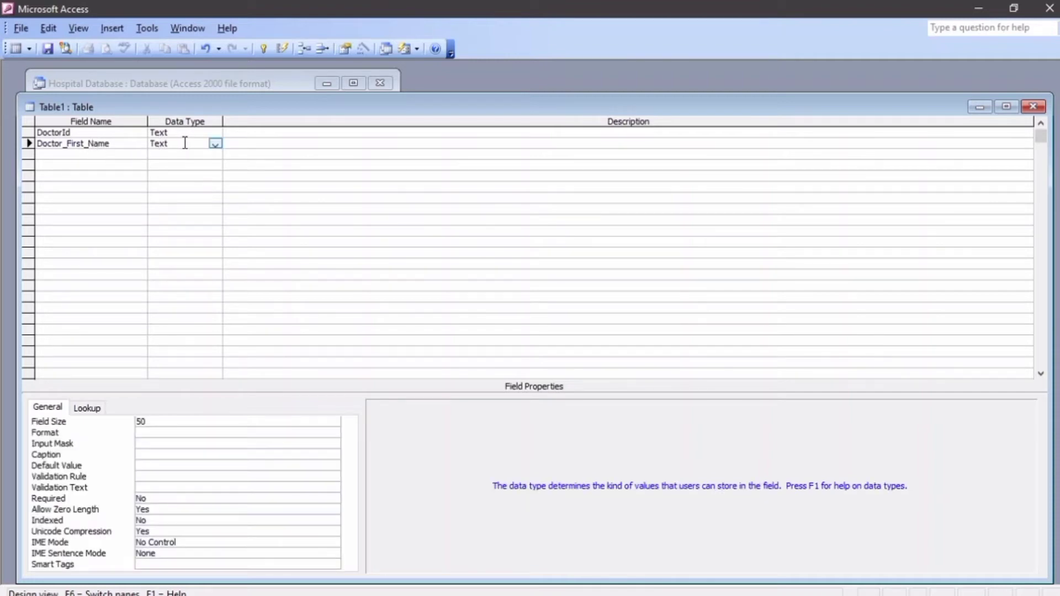
pyautogui.click(92, 155)
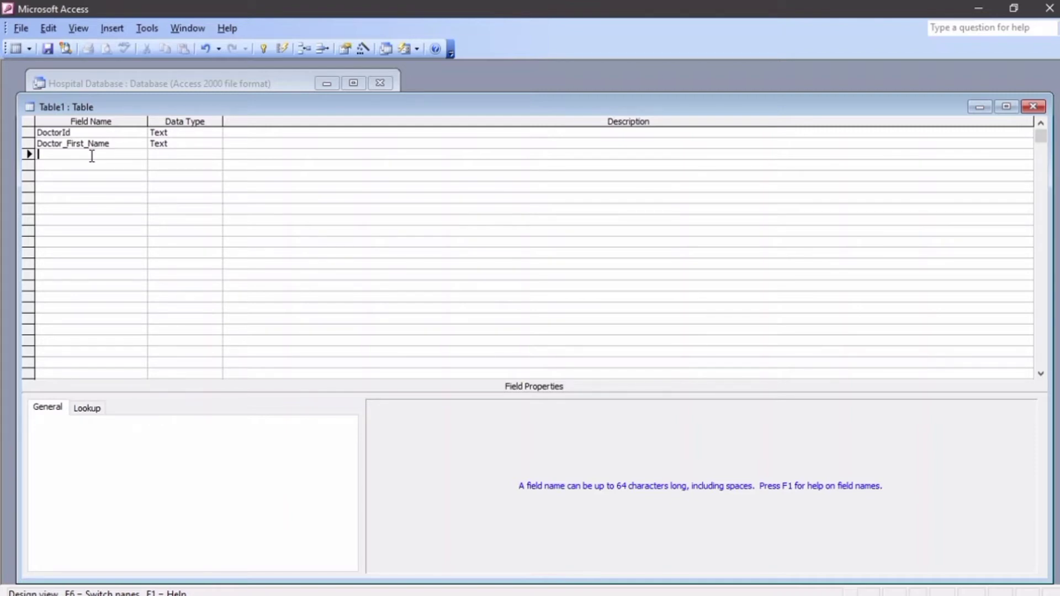
pyautogui.write('Doctor_Last_Name')
pyautogui.click(165, 155)
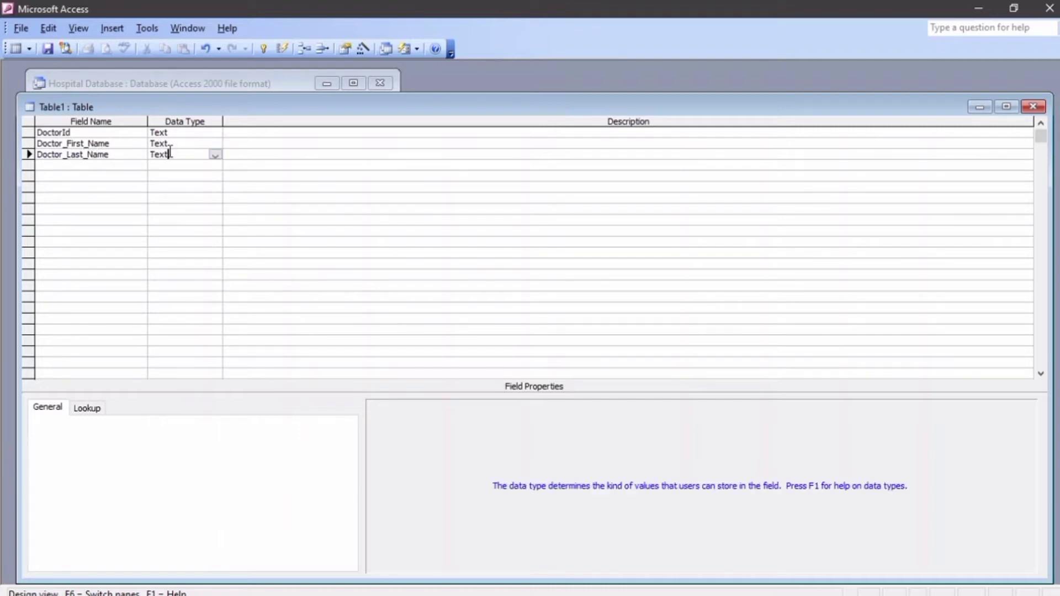
# Add the fields Gender and Department below Doctor_Last_Name, both with the Text data type.
pyautogui.click(98, 170)
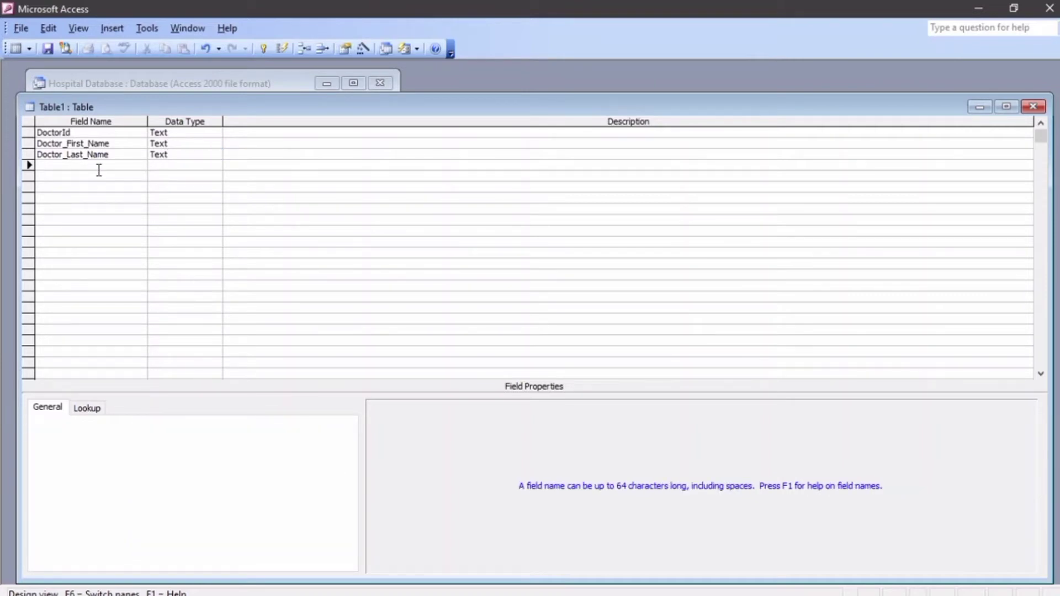
pyautogui.write('Gender')
pyautogui.click(159, 167)
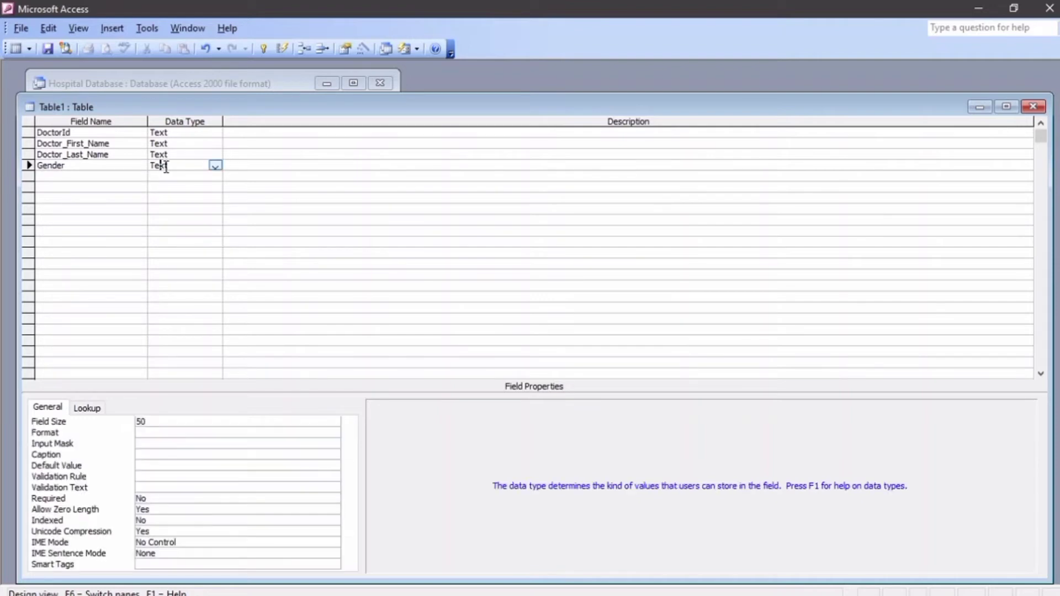
pyautogui.click(110, 178)
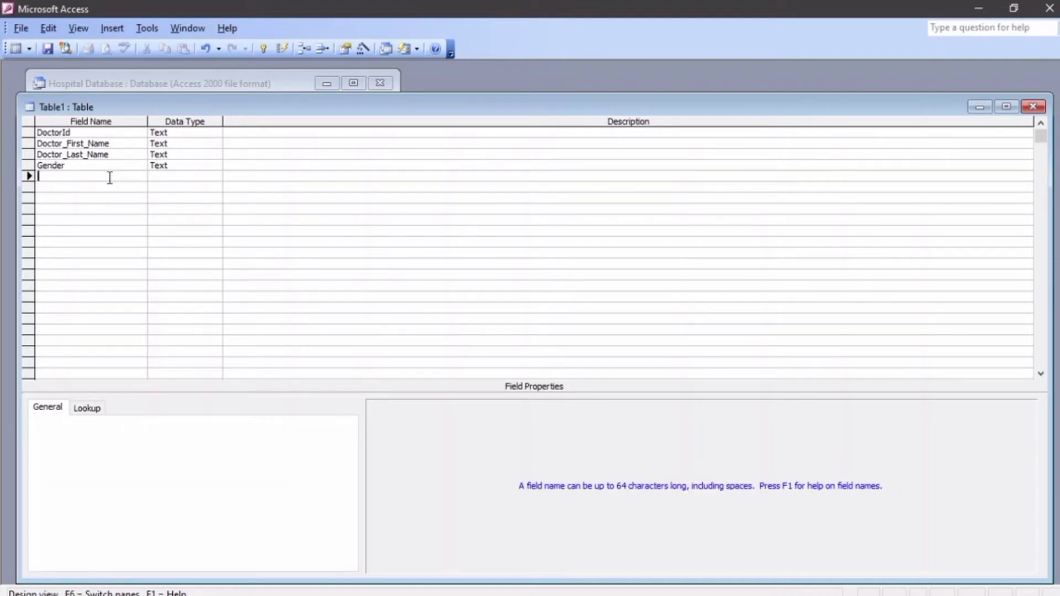
pyautogui.write('Department')
pyautogui.click(169, 177)
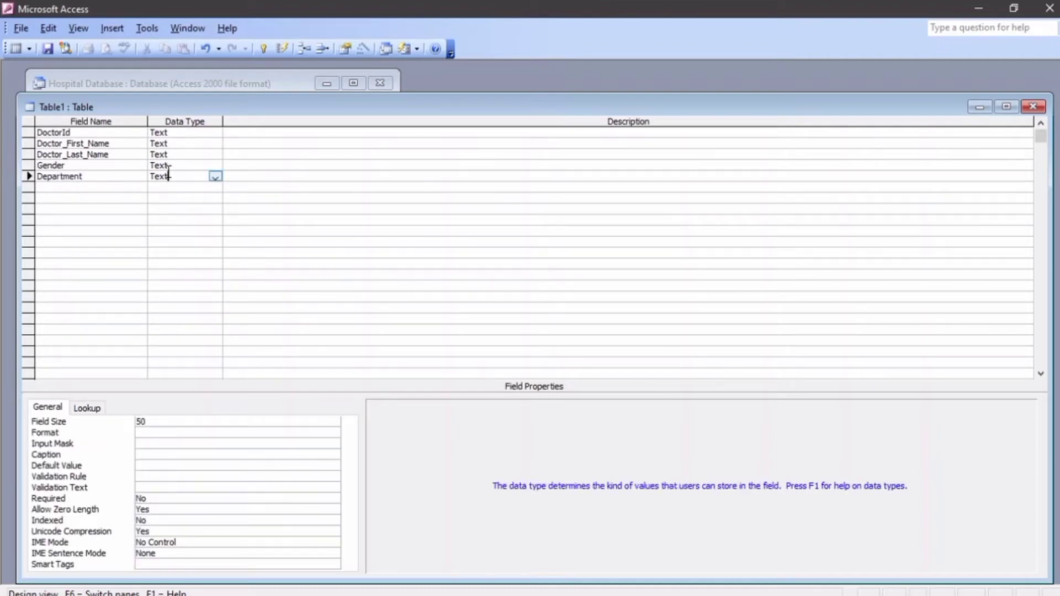
# Set the DoctorId field as the table's primary key.
pyautogui.click(30, 133)
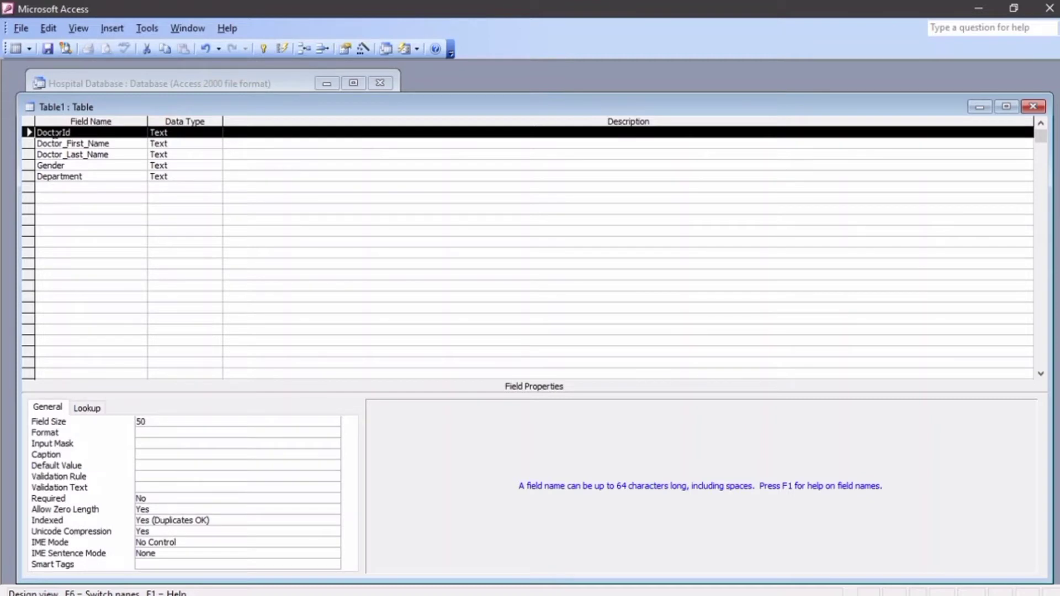
pyautogui.rightClick(55, 133)
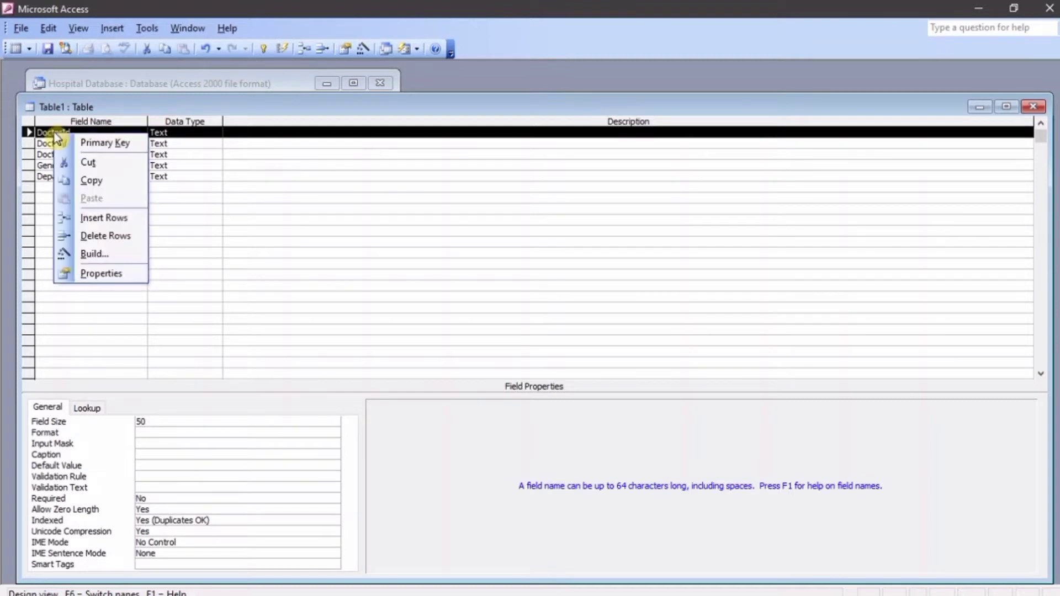
pyautogui.click(100, 144)
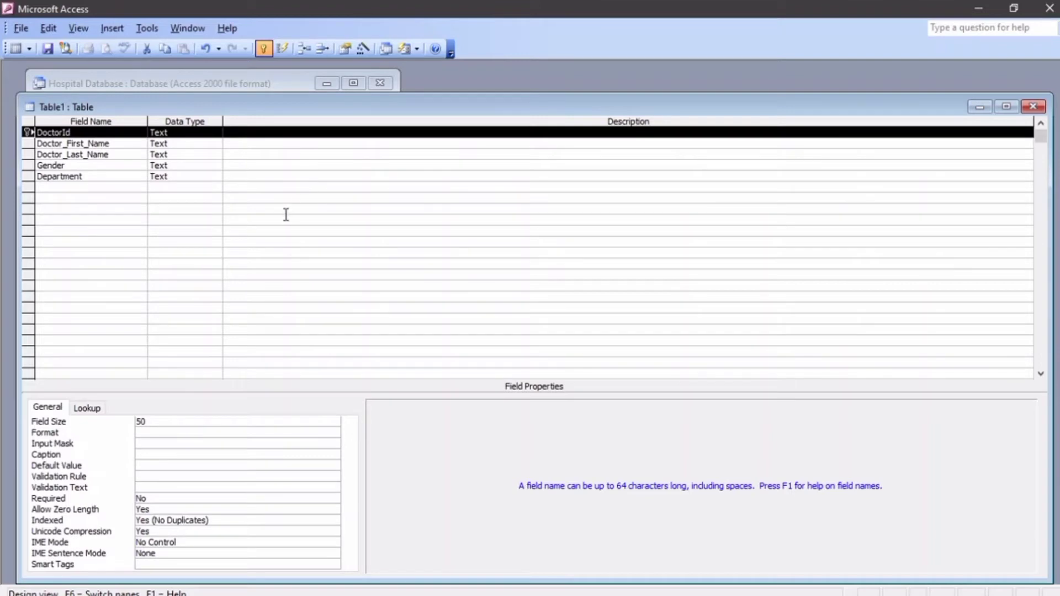
# Save the table as Doctor Table and close its design window.
pyautogui.click(49, 50)
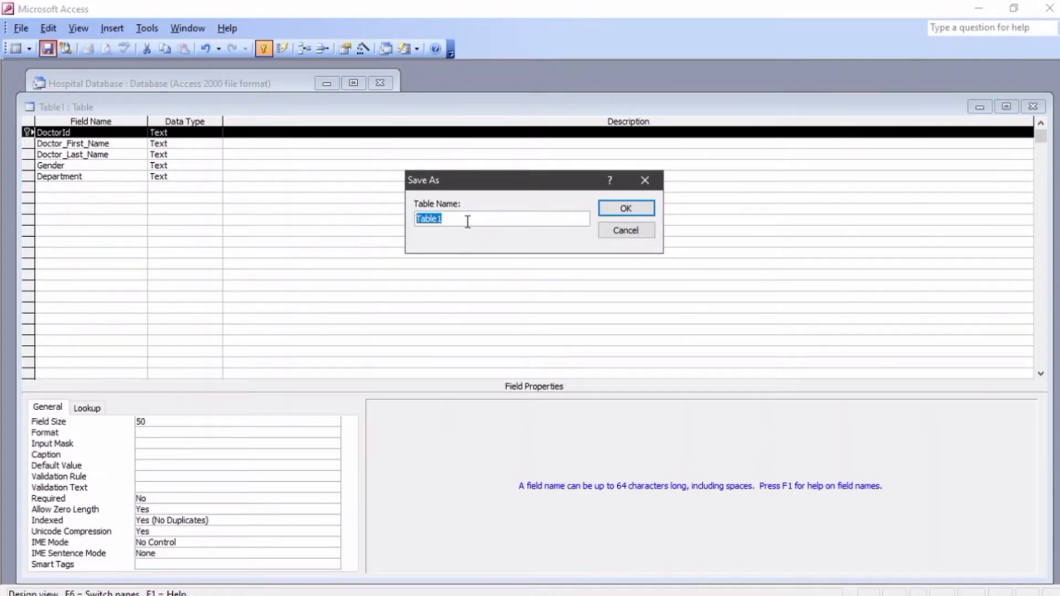
pyautogui.write('DOc')
pyautogui.press('BackSpace')
pyautogui.press('BackSpace')
pyautogui.write('cto')
pyautogui.press('BackSpace')
pyautogui.press('BackSpace')
pyautogui.write('octor Table')
pyautogui.click(627, 214)
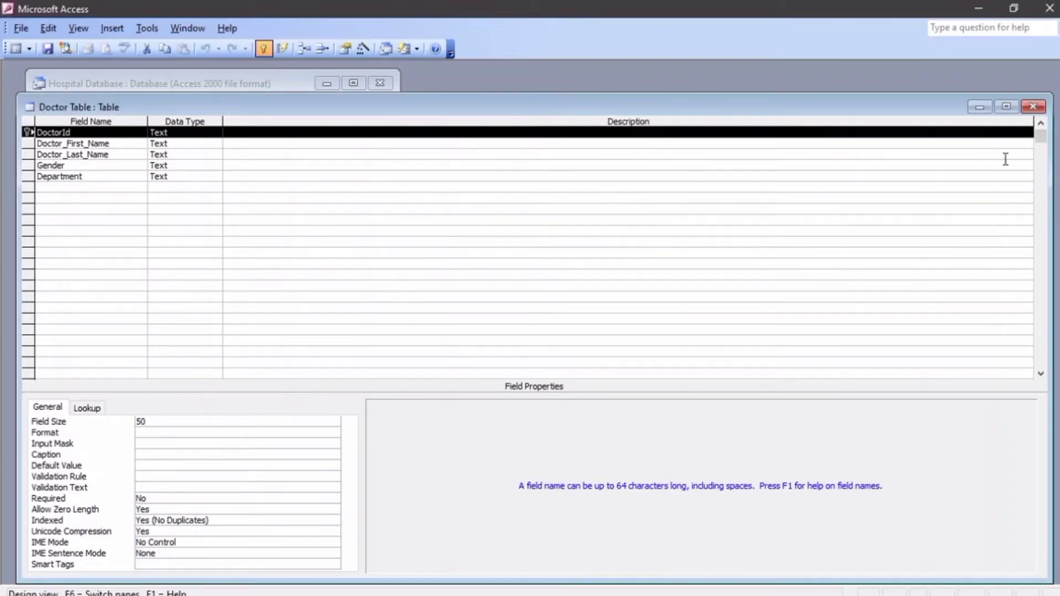
pyautogui.click(1034, 107)
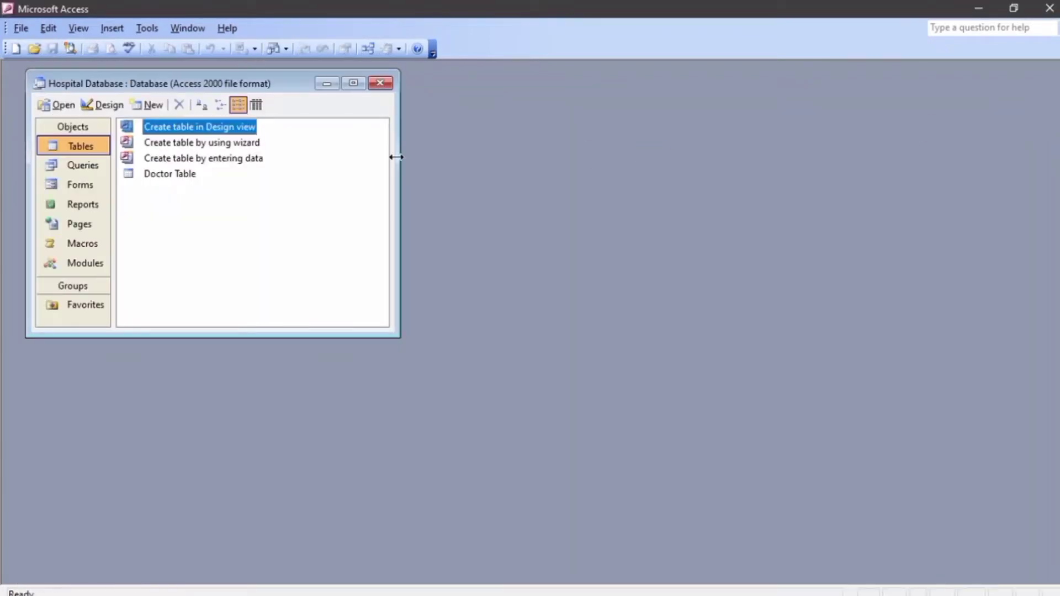
# Open Doctor Table in Datasheet view and widen the Doctor_First_Name column to fit its full heading.
pyautogui.click(182, 176)
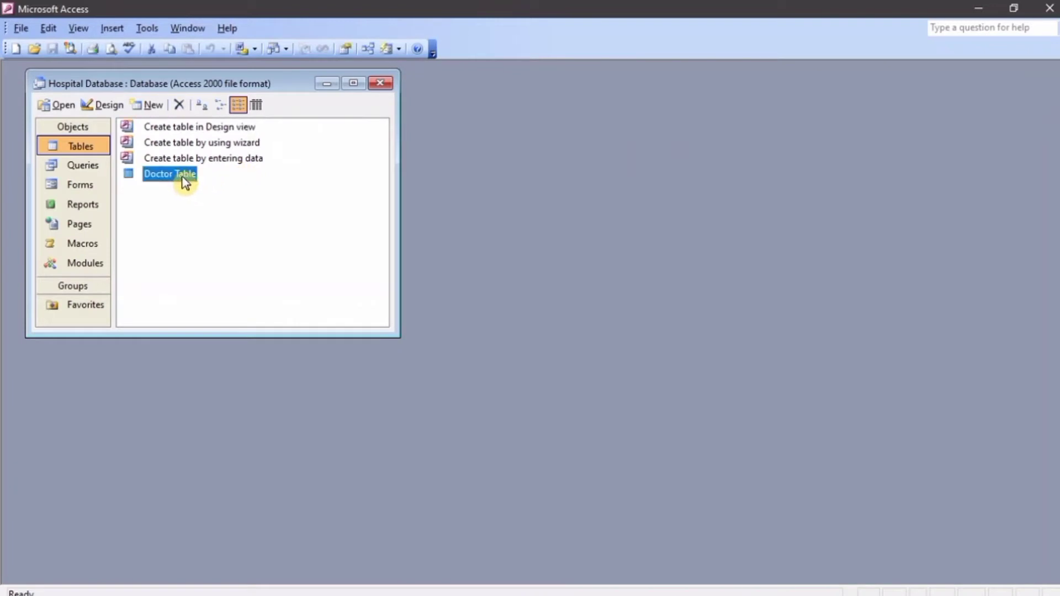
pyautogui.doubleClick(181, 176)
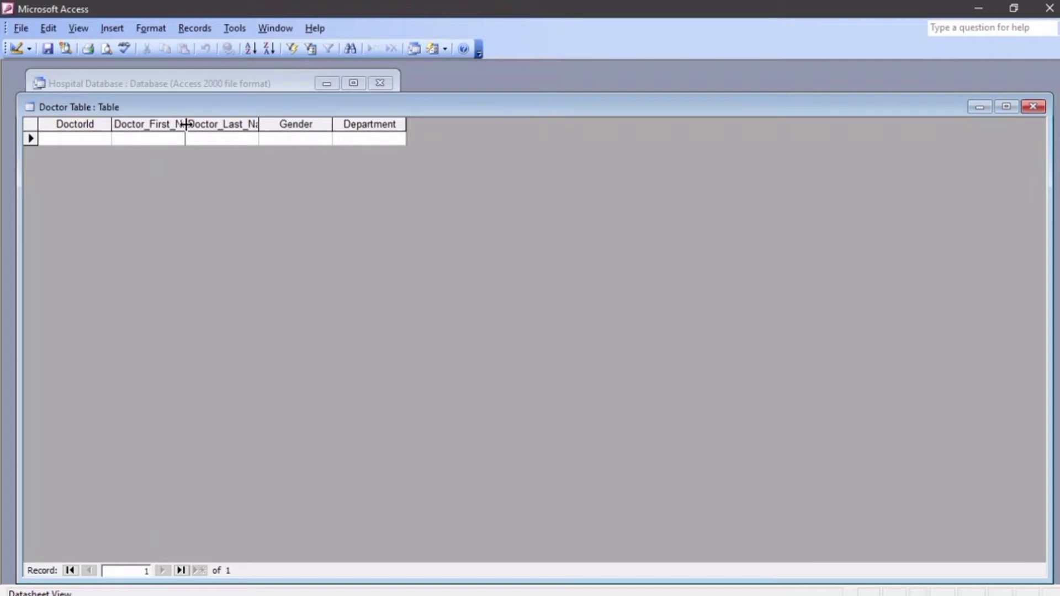
pyautogui.moveTo(185, 123); pyautogui.dragTo(207, 125)
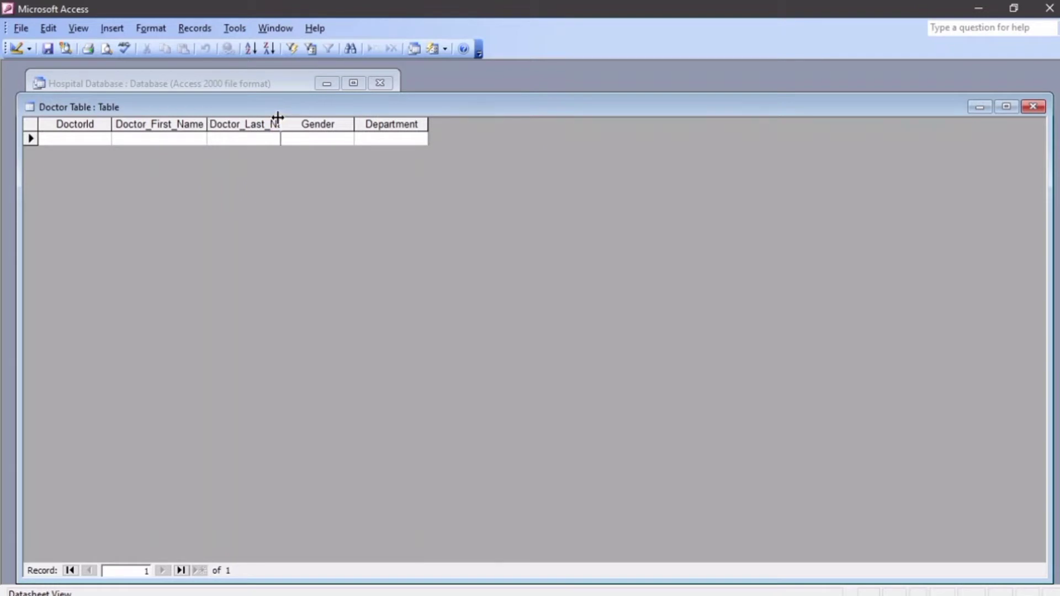
# Widen the Doctor_Last_Name column to fit its full heading and close Doctor Table, saving the layout changes.
pyautogui.moveTo(278, 117); pyautogui.dragTo(318, 119)
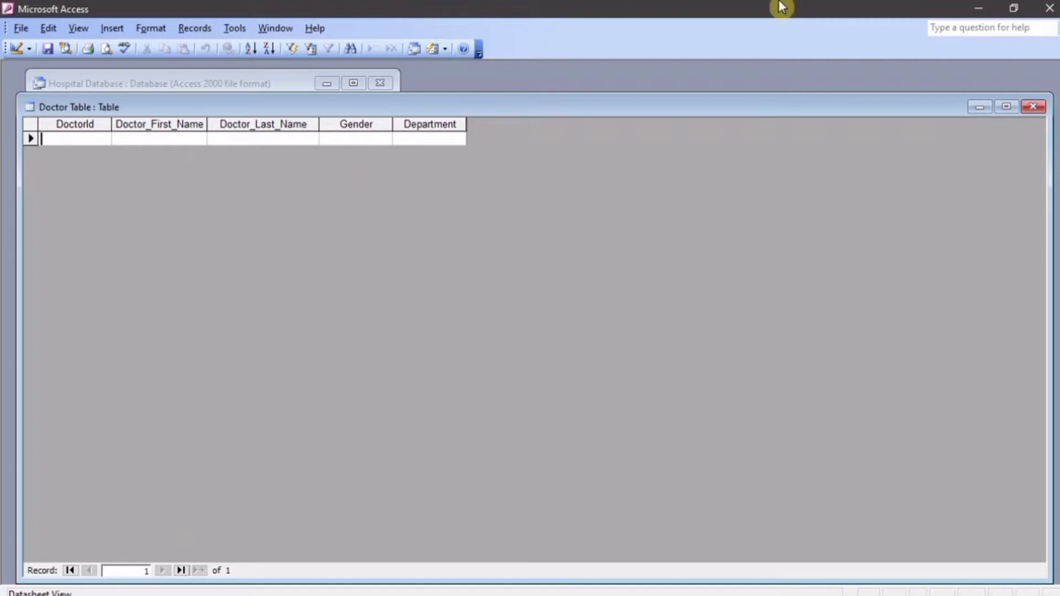
pyautogui.click(1033, 107)
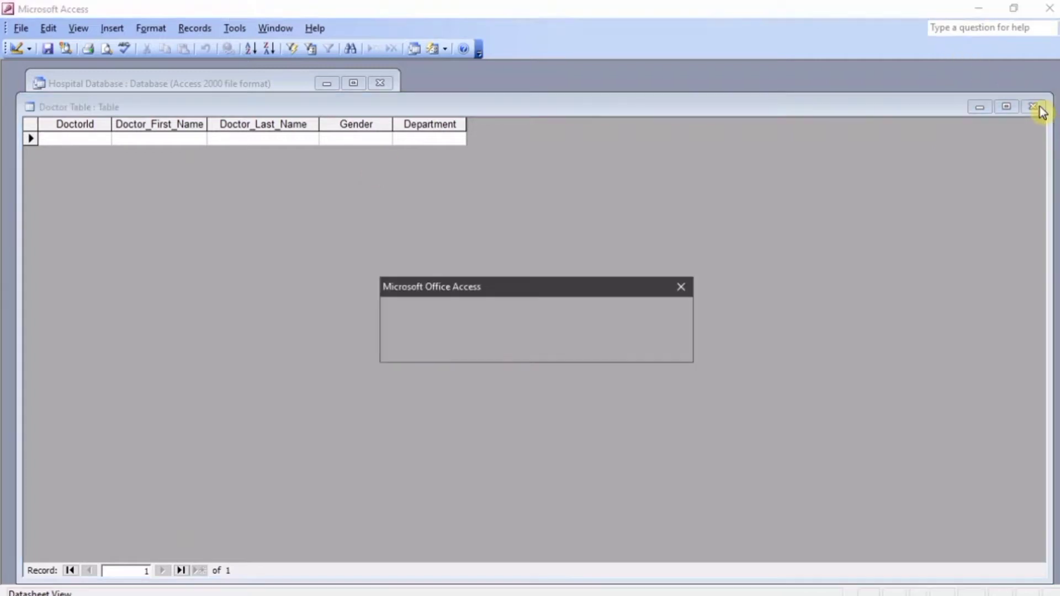
pyautogui.click(460, 351)
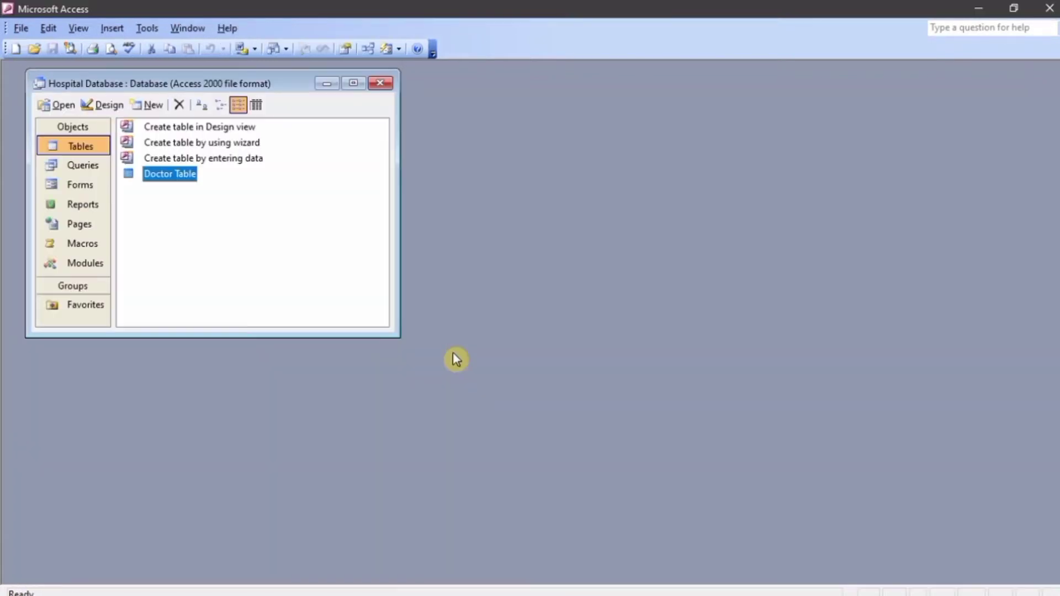
# Start a new table in Design view and add the fields PatientId, PatientName and Gender with the Text data type.
pyautogui.click(178, 158)
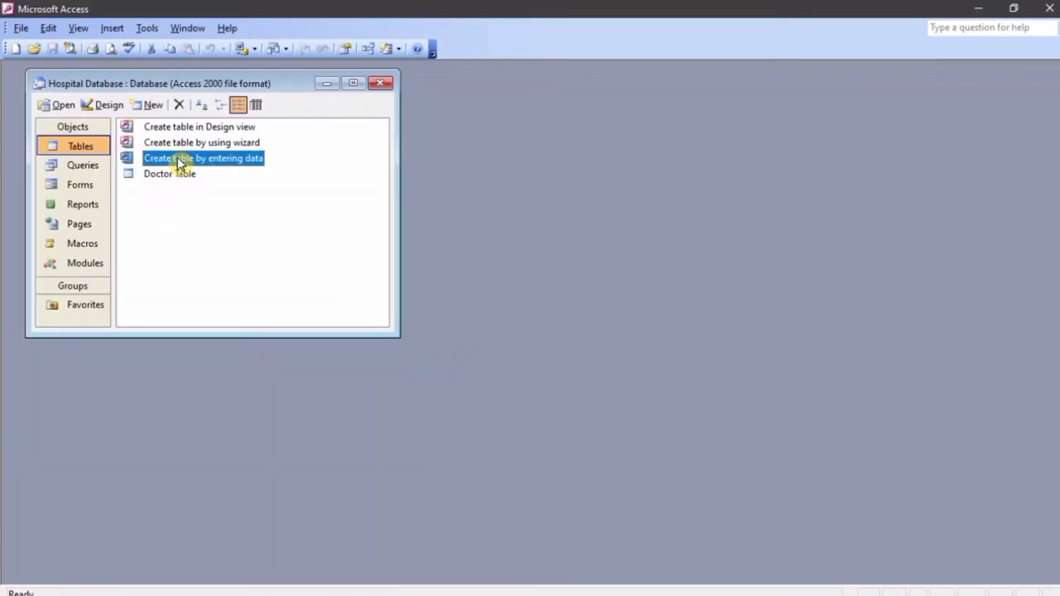
pyautogui.doubleClick(182, 128)
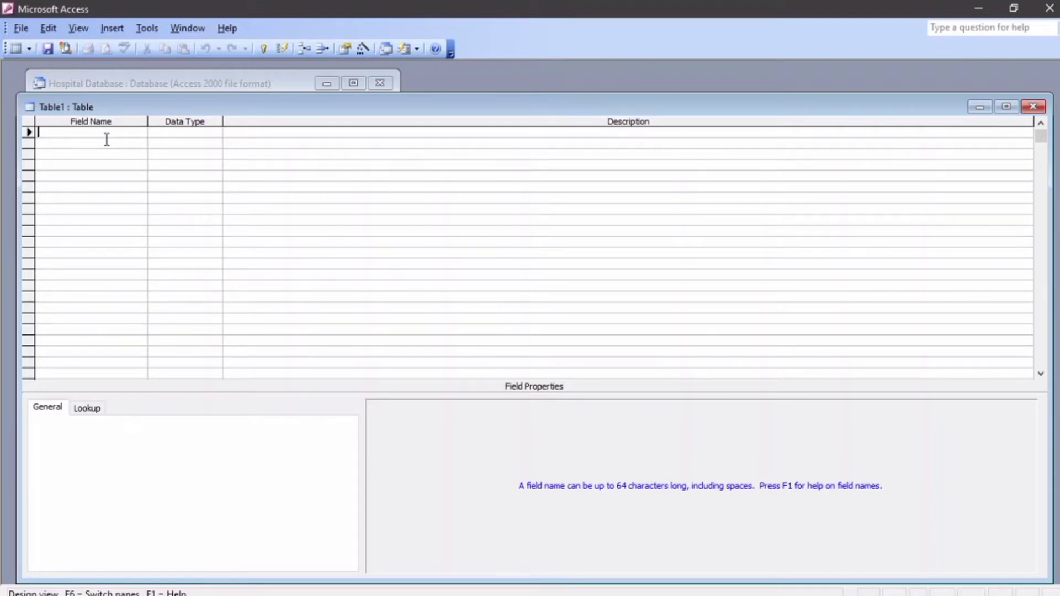
pyautogui.write('PatientIdd')
pyautogui.press('Tab')
pyautogui.click(82, 145)
pyautogui.write('PatientName')
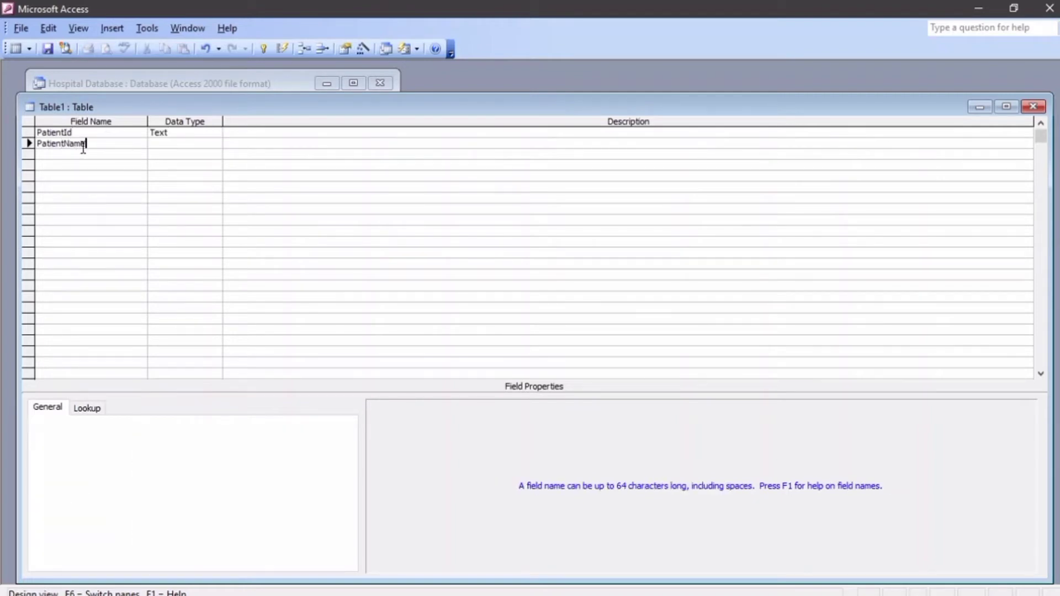
pyautogui.press('Tab')
pyautogui.click(87, 156)
pyautogui.write('Gender')
pyautogui.press('Tab')
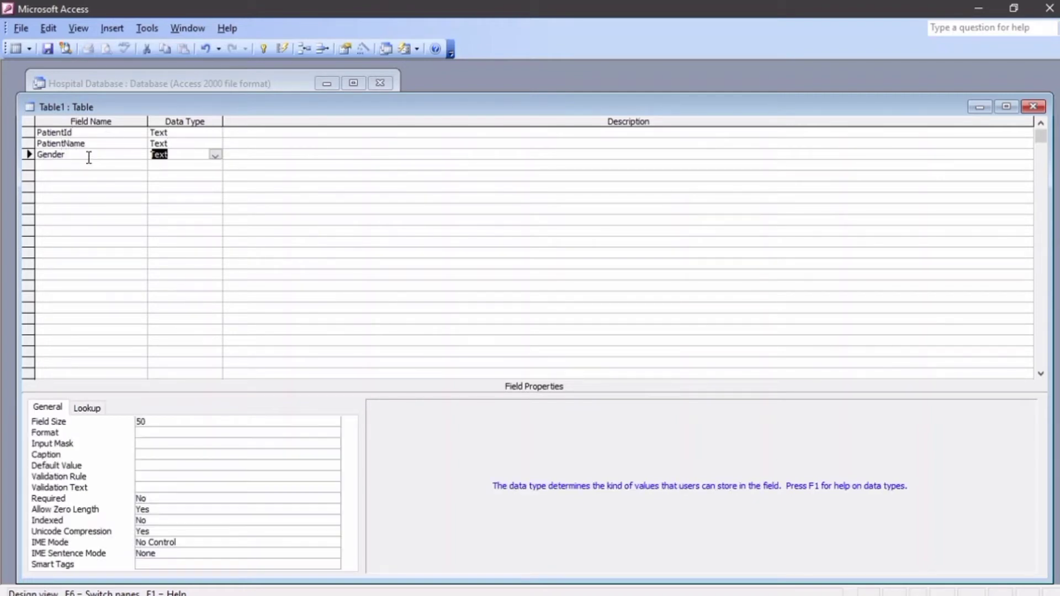
# Add a DOB field below Gender with the Date/Time data type.
pyautogui.click(61, 166)
pyautogui.write('DOB')
pyautogui.press('Tab')
pyautogui.click(216, 170)
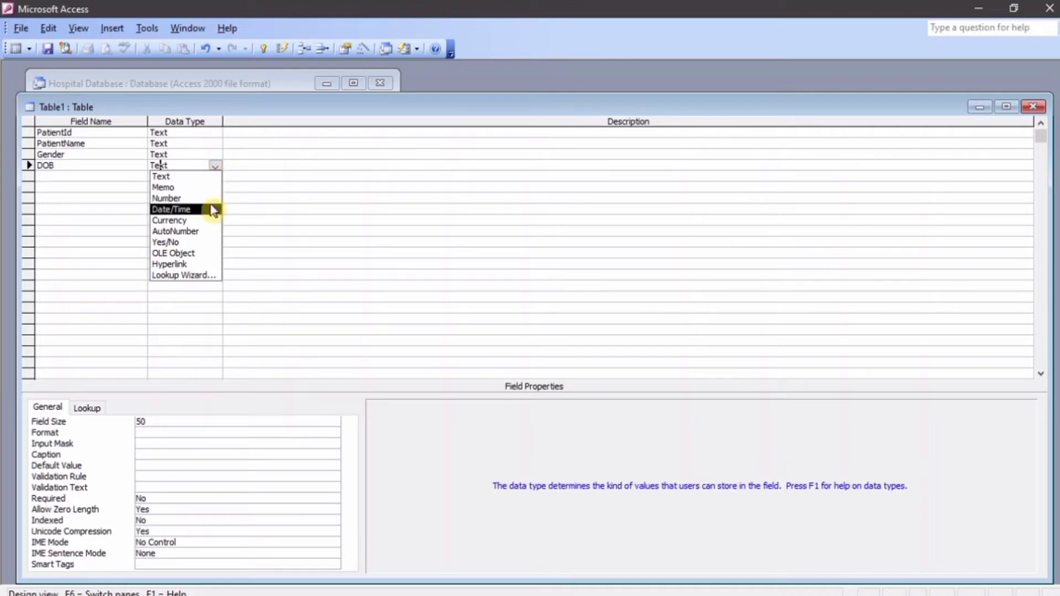
pyautogui.click(208, 209)
# Add an AppointmentDate field below DOB with the Date/Time data type.
pyautogui.click(87, 177)
pyautogui.write('Appointment')
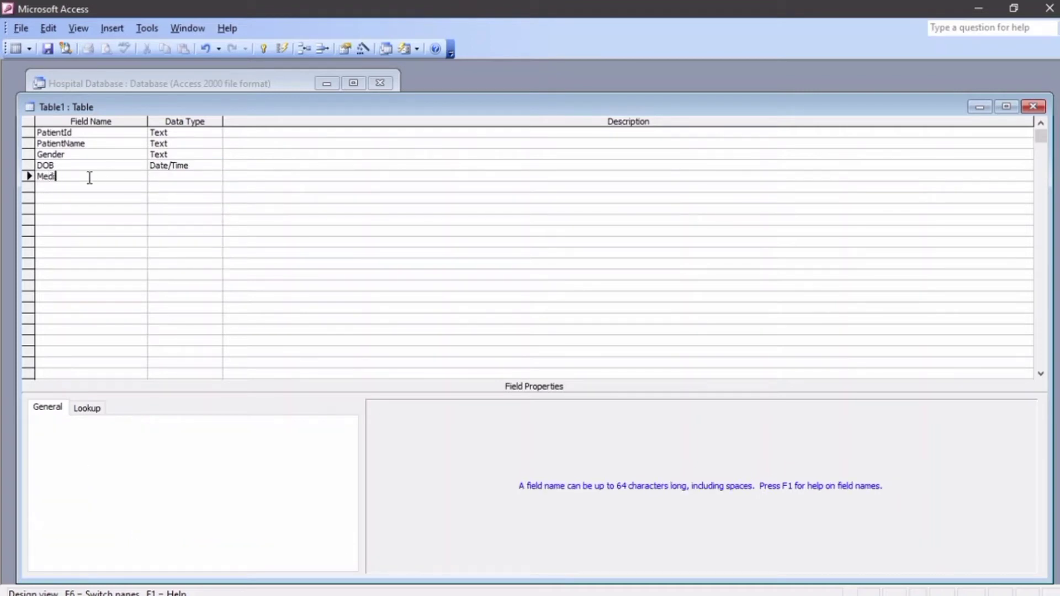
pyautogui.write('Date')
pyautogui.press('Tab')
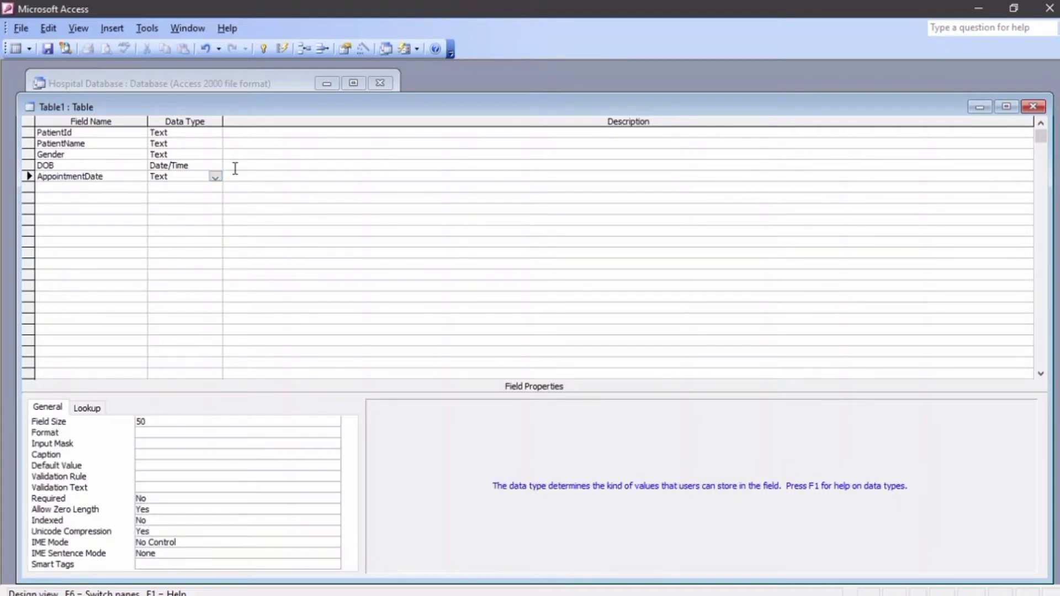
pyautogui.click(215, 177)
pyautogui.click(206, 219)
# Add the fields MedicineID and DoctorsID below AppointmentDate, both with the Text data type.
pyautogui.click(73, 187)
pyautogui.write('MedicineID')
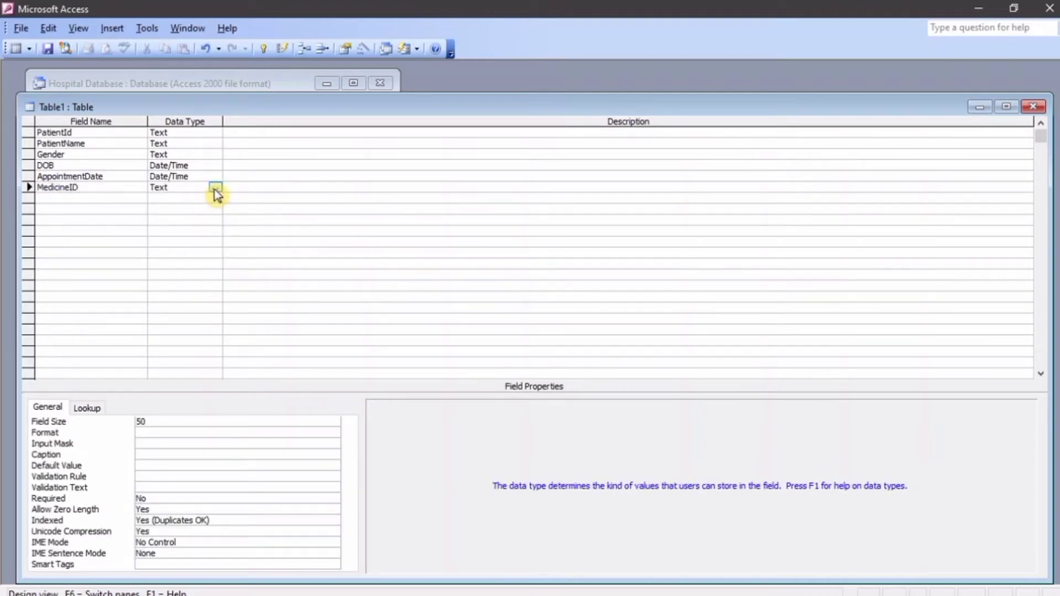
pyautogui.click(86, 199)
pyautogui.write('DoctorsID')
pyautogui.click(176, 199)
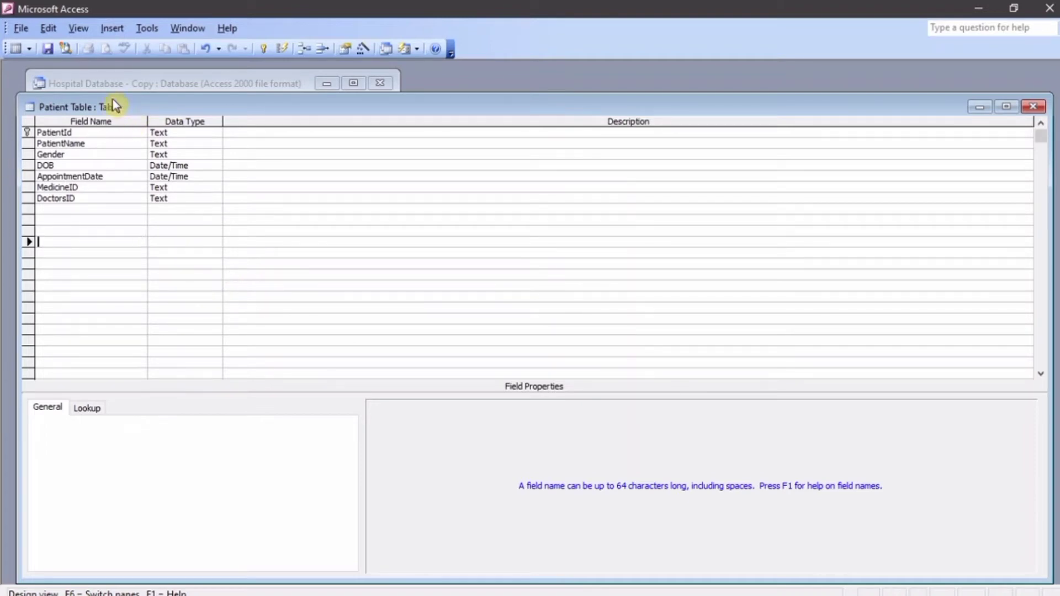
# Save the Patient Table design and close its window.
pyautogui.click(48, 49)
pyautogui.click(1032, 110)
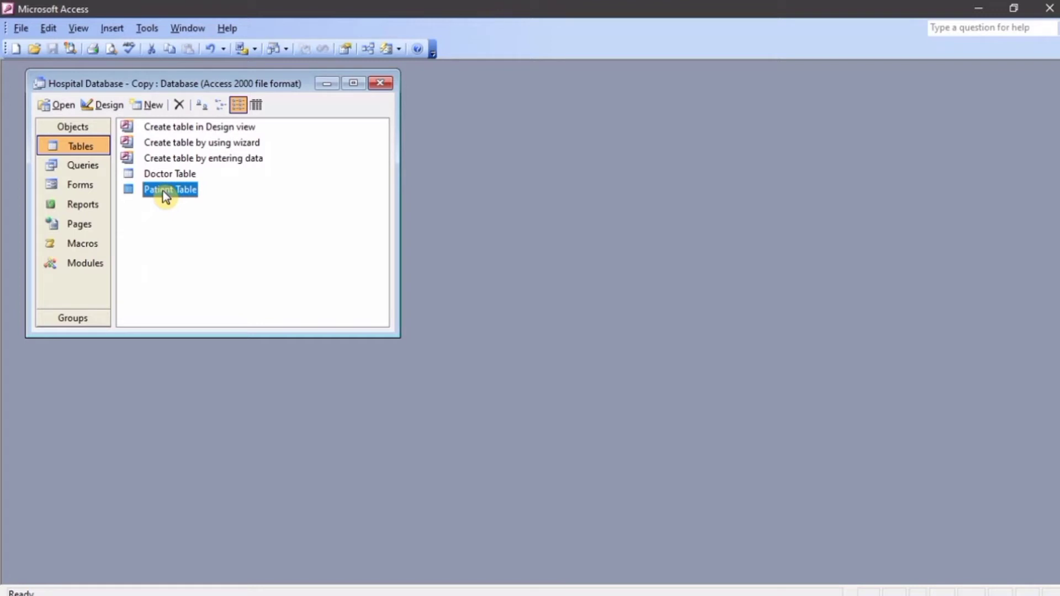
# Start another new table in Design view and name its first field MedicineID.
pyautogui.click(178, 126)
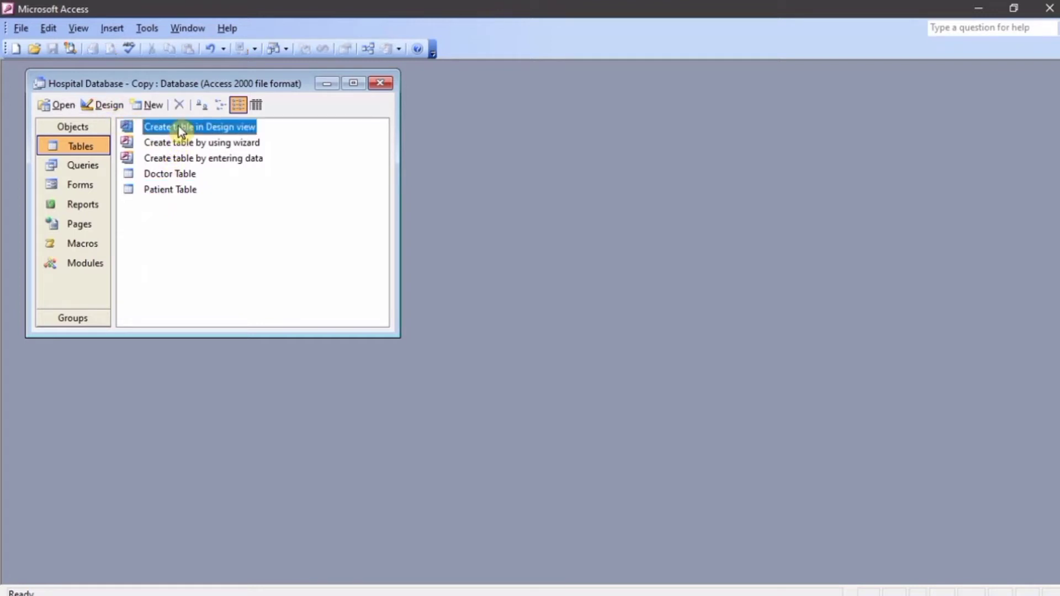
pyautogui.doubleClick(178, 127)
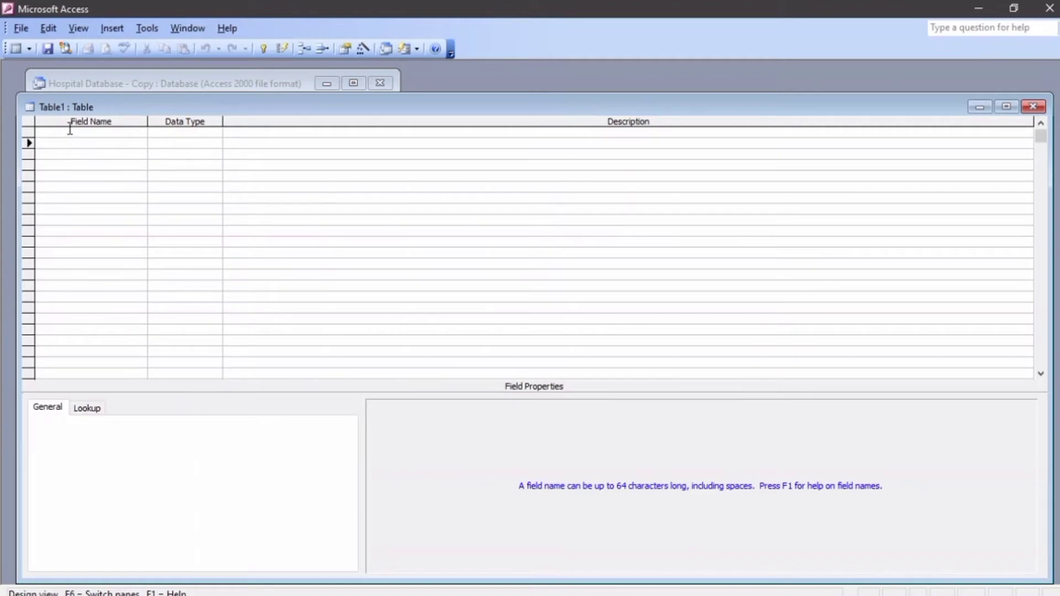
pyautogui.write('MedicineId')
pyautogui.press('BackSpace')
pyautogui.press('BackSpace')
pyautogui.write('ID')
# Add a Medicine_Name field below MedicineID with the Text data type.
pyautogui.click(107, 146)
pyautogui.write('Medicine')
pyautogui.press('Tab')
pyautogui.press('F6')
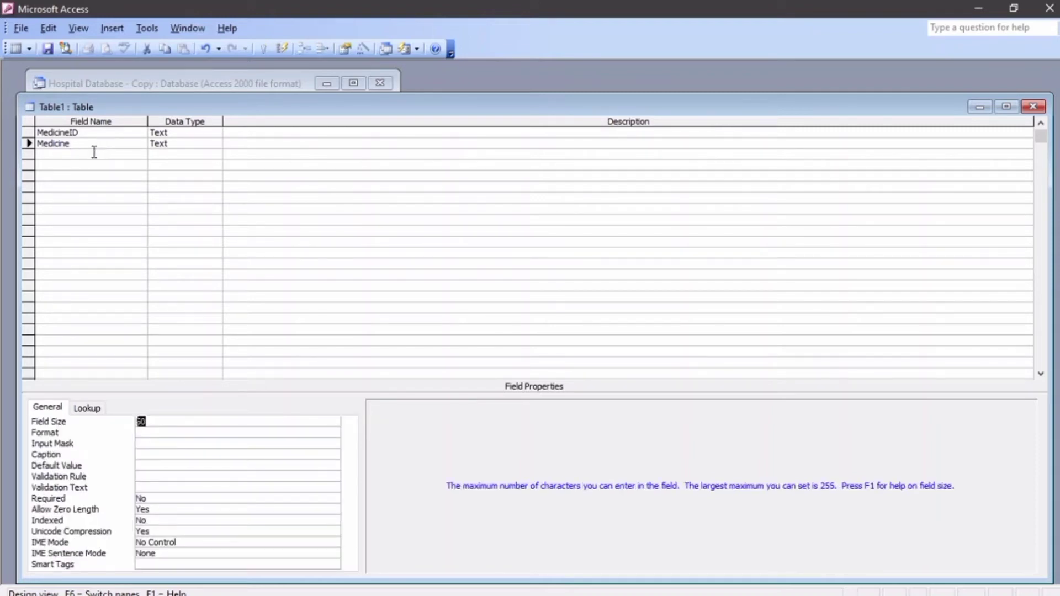
pyautogui.click(86, 147)
pyautogui.write('_')
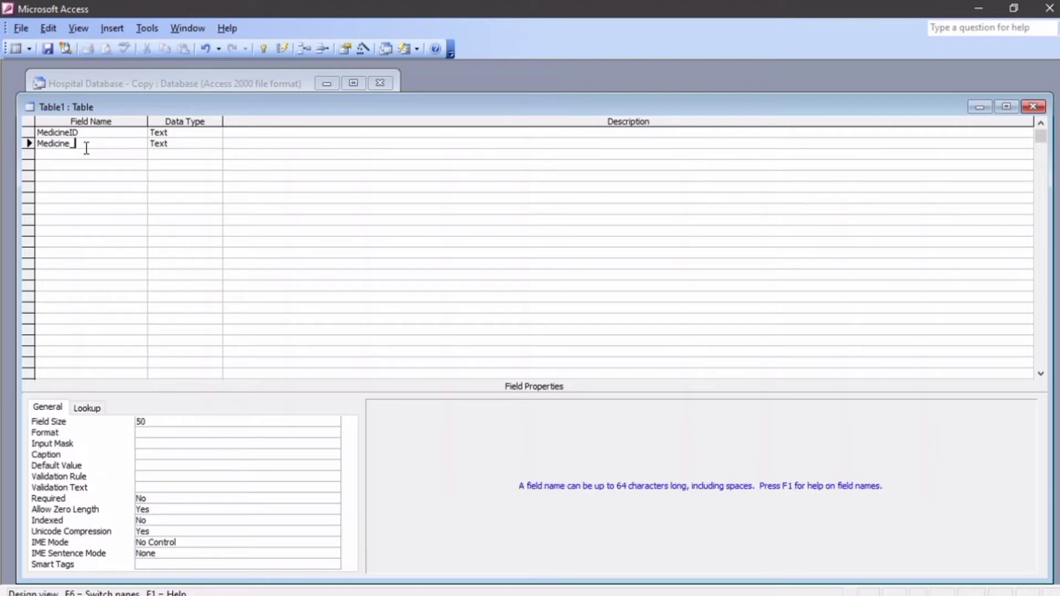
pyautogui.write('Name')
# Set the MedicineID field as the table's primary key.
pyautogui.click(28, 133)
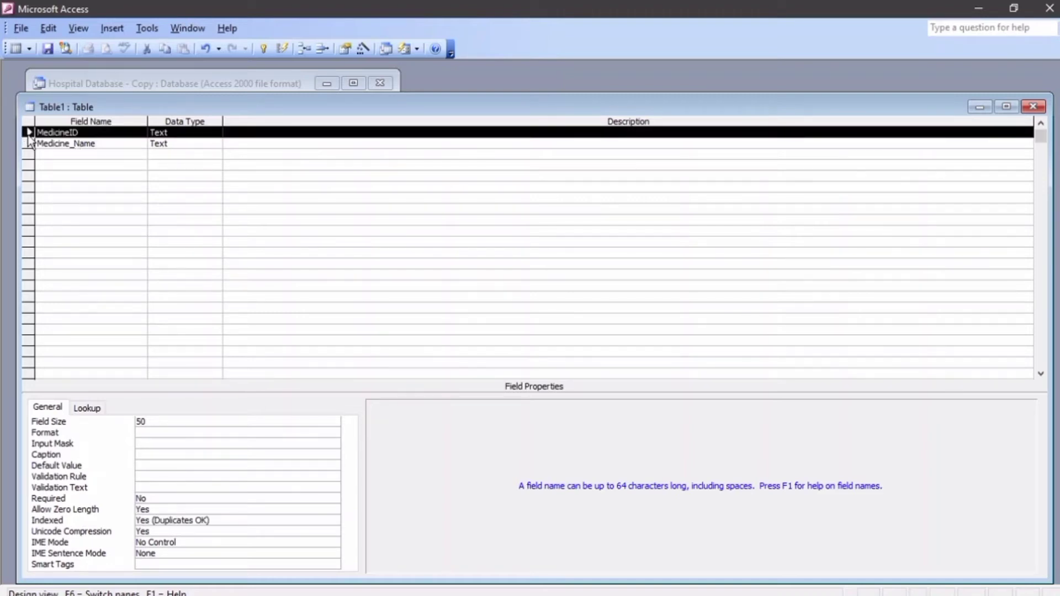
pyautogui.click(263, 52)
# Save the table as Medicine Table and close its design window.
pyautogui.click(47, 49)
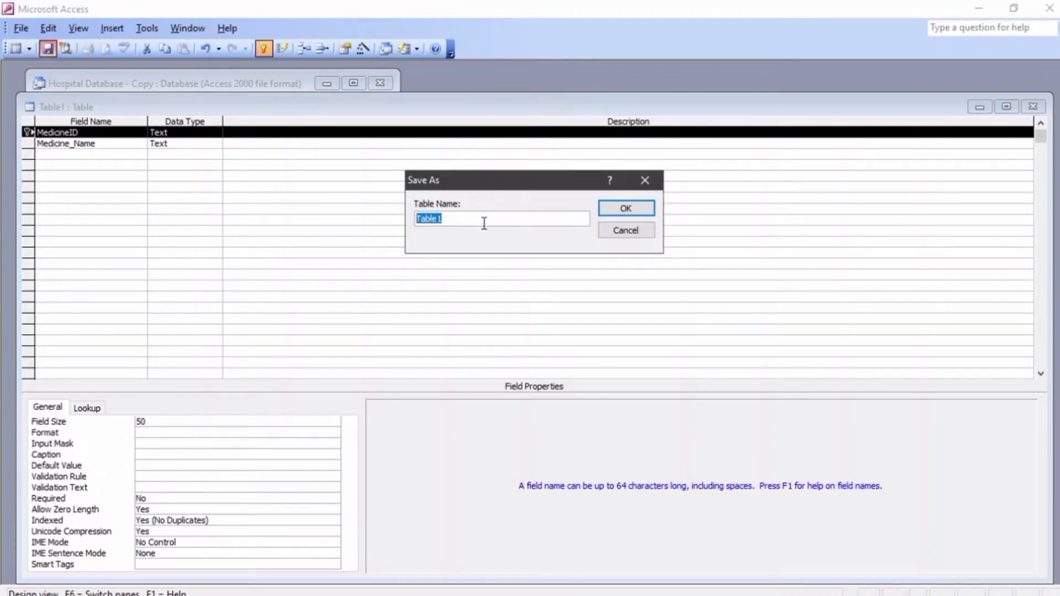
pyautogui.write('Medicine T')
pyautogui.press('BackSpace')
pyautogui.write('Table')
pyautogui.click(632, 210)
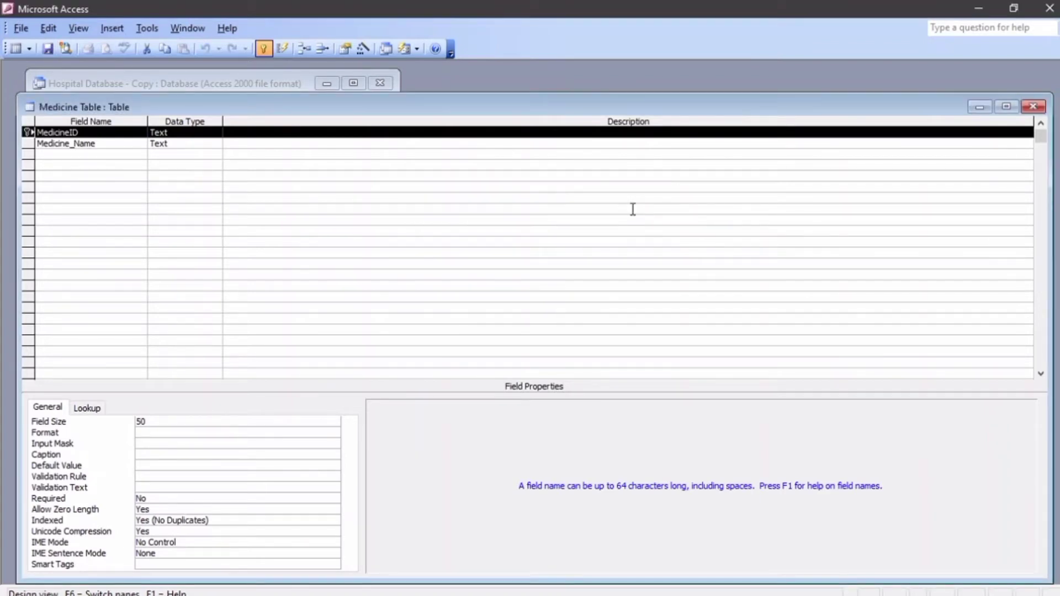
pyautogui.click(1034, 107)
pyautogui.click(235, 245)
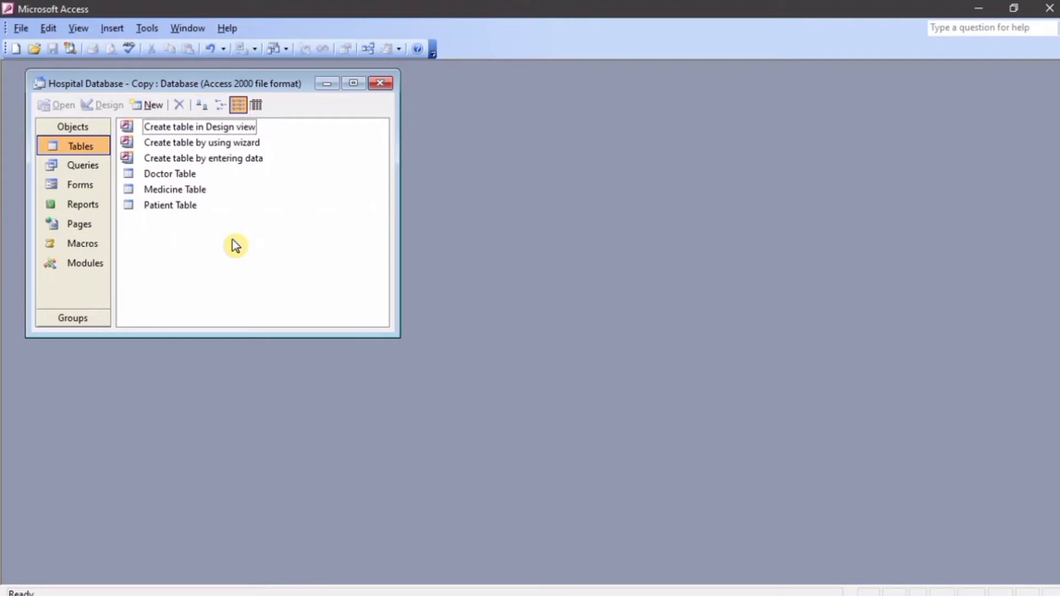
# Open Doctor Table in Datasheet view and enter DoctorId D001 with the doctor's first and last names in the first record.
pyautogui.doubleClick(165, 176)
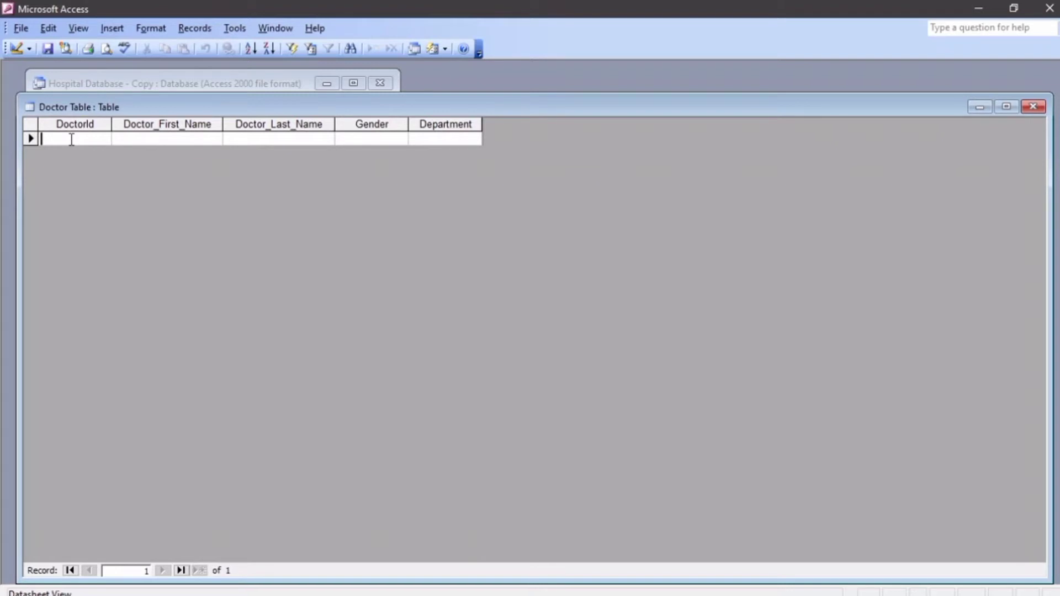
pyautogui.write('D')
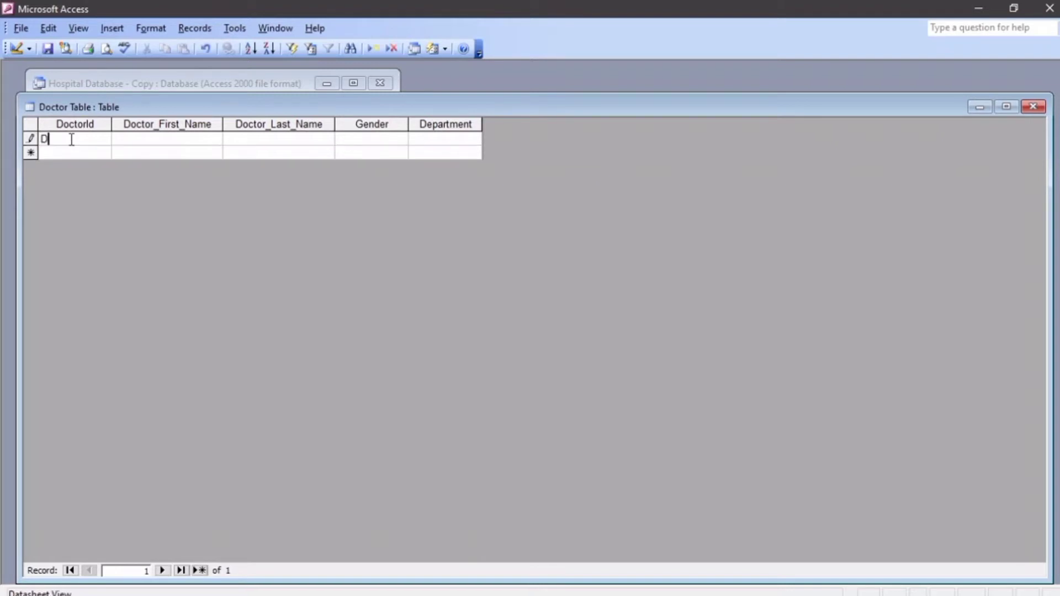
pyautogui.write('001')
pyautogui.press('Tab')
pyautogui.write('Allan')
pyautogui.press('Tab')
pyautogui.write('Koecg')
pyautogui.press('Tab')
pyautogui.hotkey('shift', 'Tab')
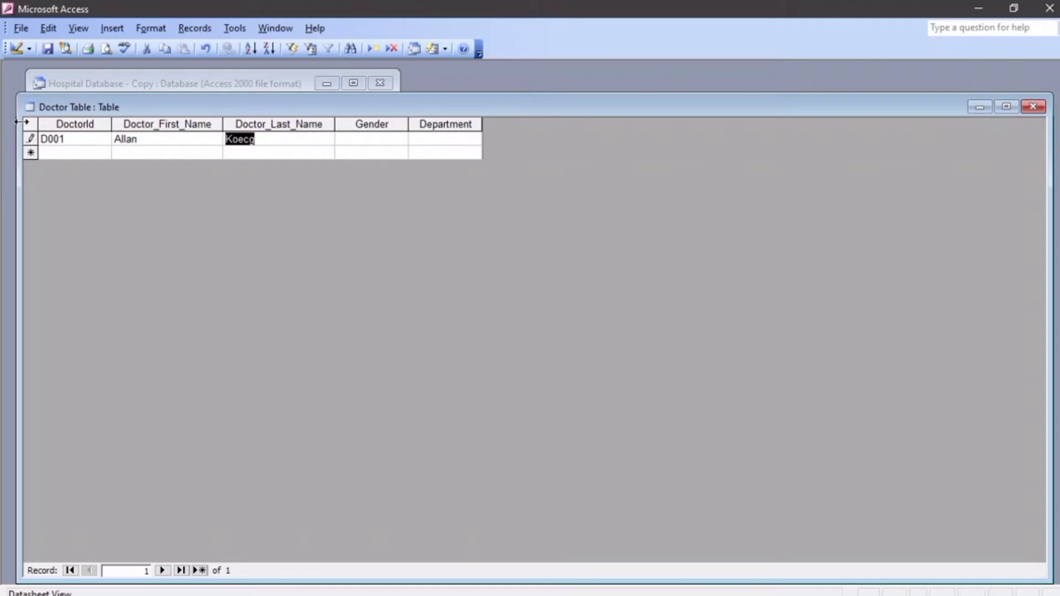
pyautogui.click(258, 139)
pyautogui.press('BackSpace')
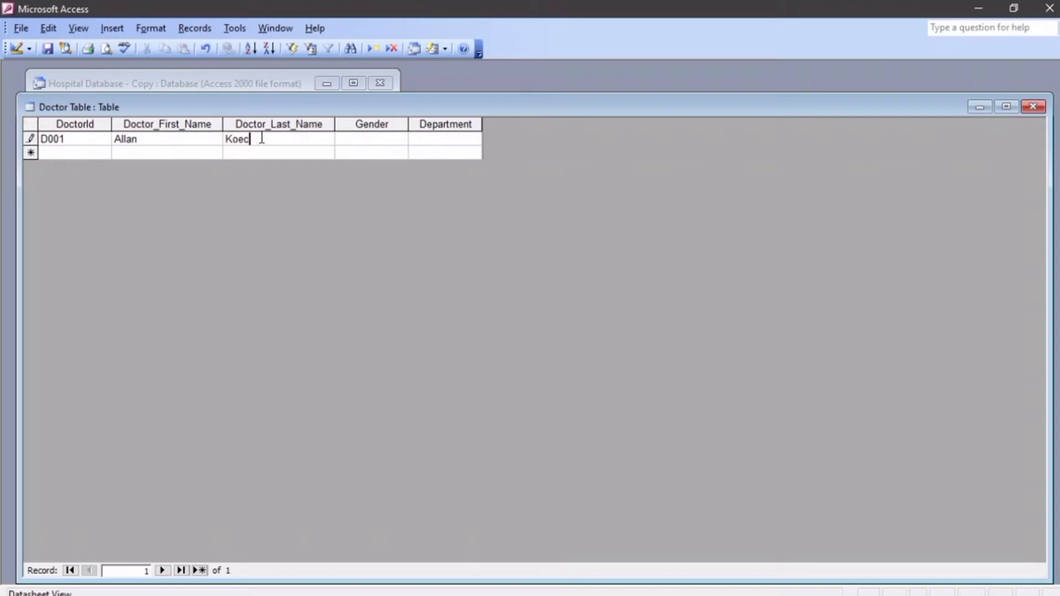
pyautogui.write('h')
# Complete record D001 with the gender Male and the department Anesthtics.
pyautogui.press('Tab')
pyautogui.write('Male')
pyautogui.press('Tab')
pyautogui.write('Anesthtics')
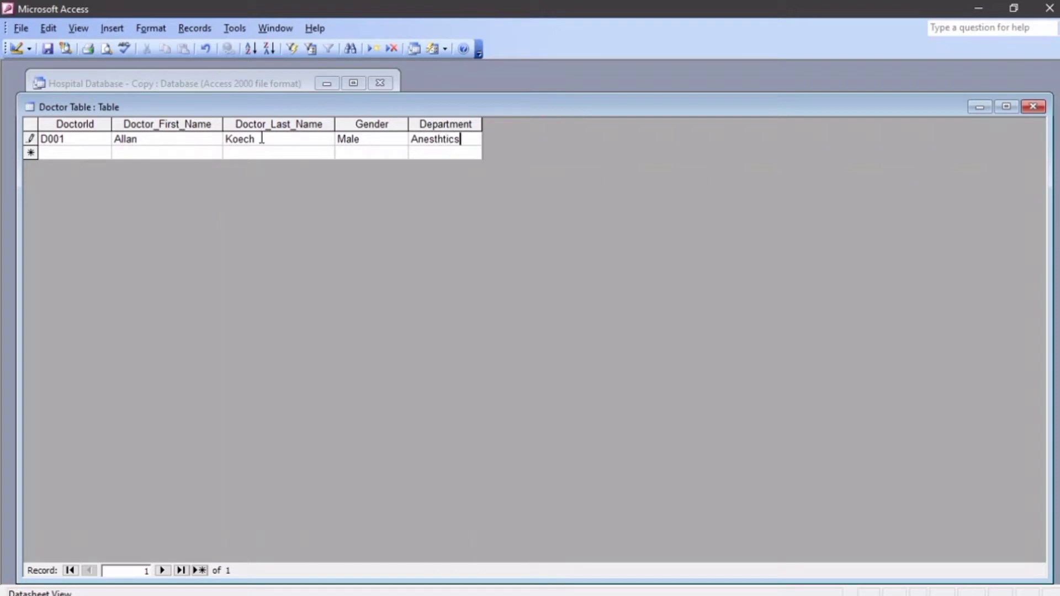
# Add a second doctor record with DoctorId D002 and the doctor's first and last names.
pyautogui.click(96, 156)
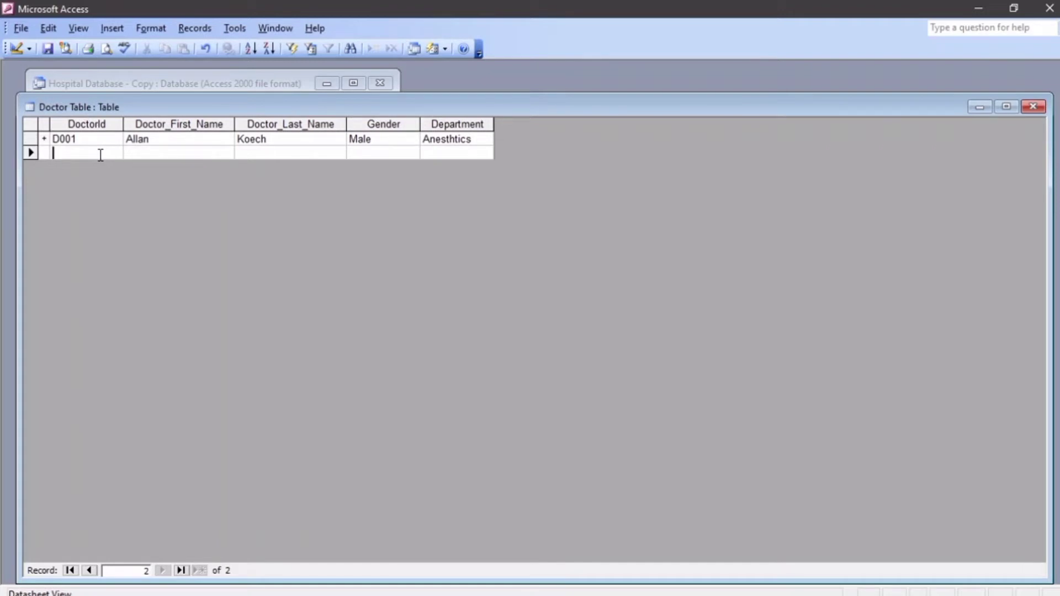
pyautogui.write('Doo')
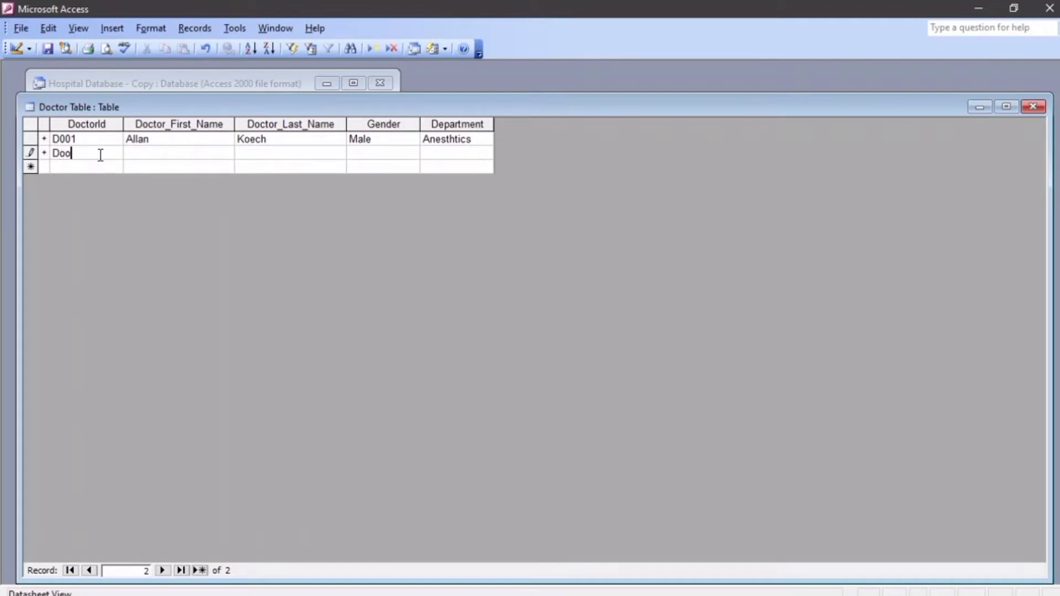
pyautogui.press('BackSpace')
pyautogui.press('BackSpace')
pyautogui.write('002')
pyautogui.press('Tab')
pyautogui.write('Agnes')
pyautogui.press('Tab')
pyautogui.write('Koome')
# Complete record D002 with the gender Female and the department Cardiology.
pyautogui.press('Tab')
pyautogui.write('Fema')
pyautogui.write('Ca')
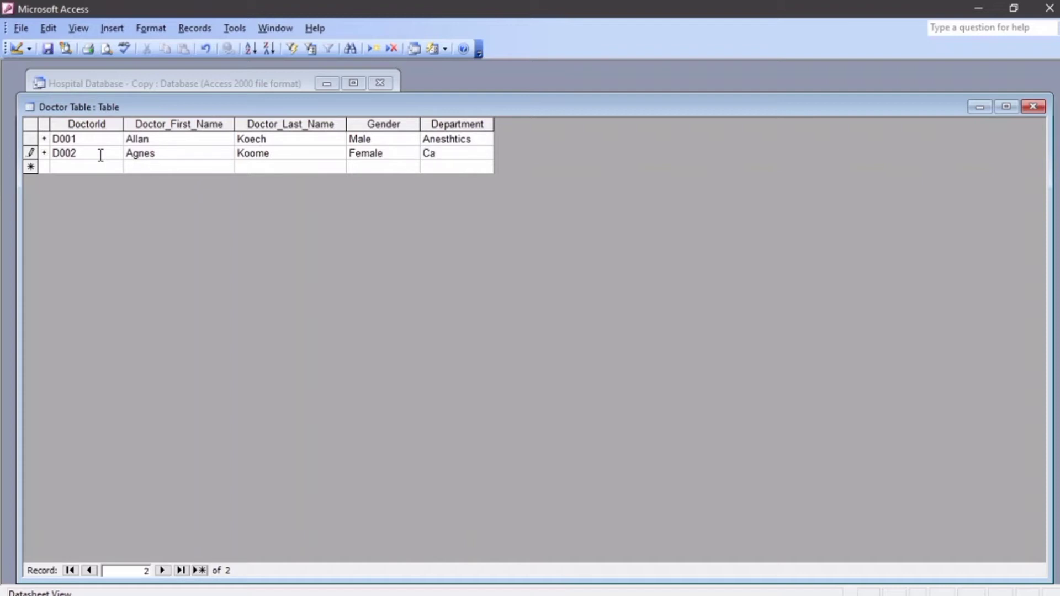
pyautogui.write('rdiology')
pyautogui.press('Tab')
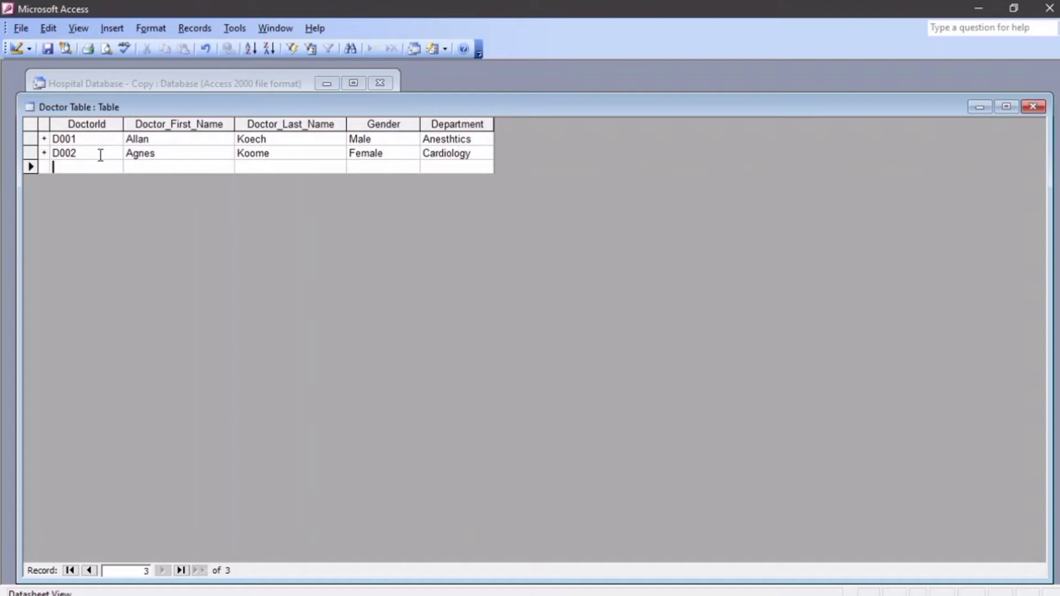
# Add a third doctor record with DoctorId D003, the doctor's first and last names, gender Male and department Oncology.
pyautogui.write('D003 ')
pyautogui.write('Harison')
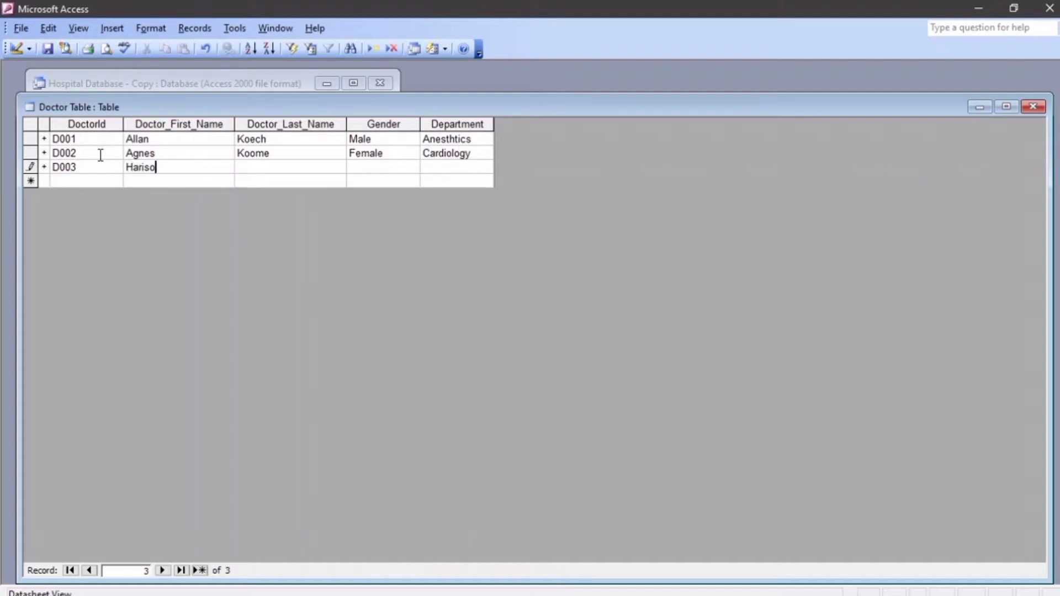
pyautogui.press('Tab')
pyautogui.write('Kipchumba')
pyautogui.press('Tab')
pyautogui.write('Male')
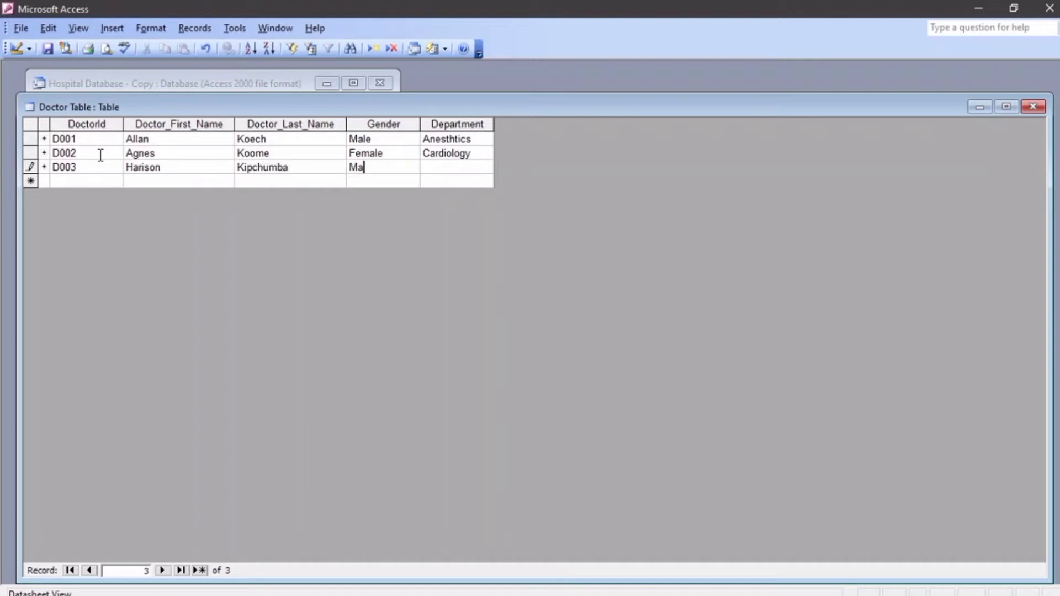
pyautogui.press('Tab')
pyautogui.write('Oncology')
pyautogui.press('Tab')
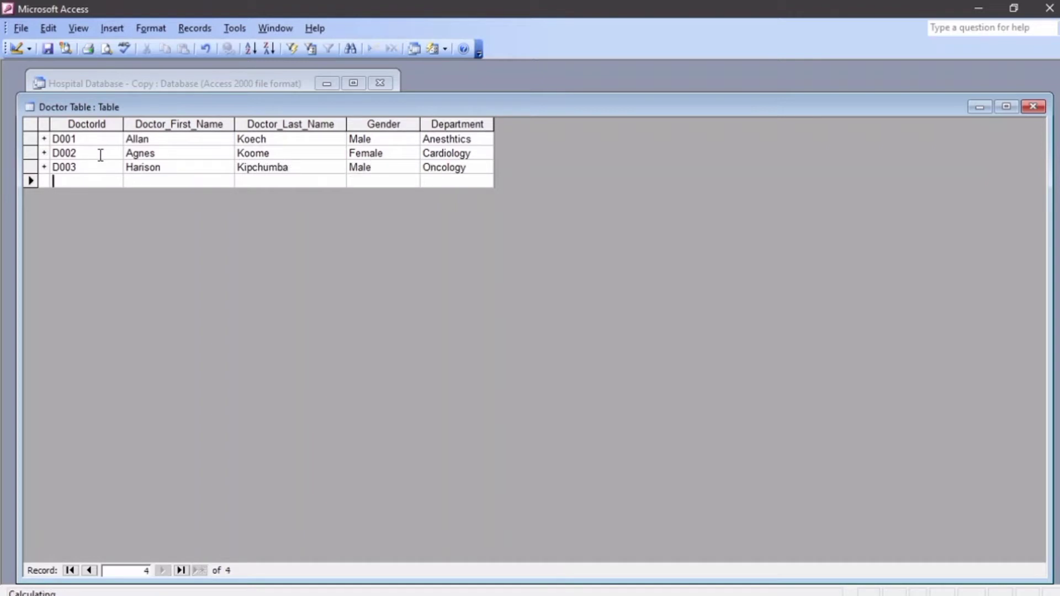
# Add doctor record D004 with first and last names, gender Female and department Nutrition and Diets, and widen the Department column to fit.
pyautogui.write('D004')
pyautogui.press('Tab')
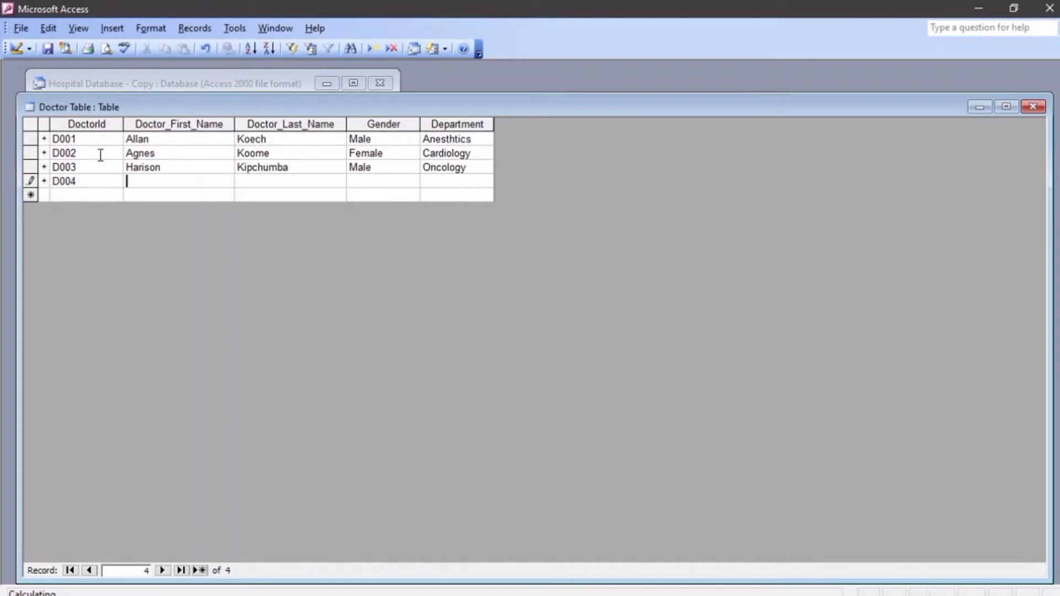
pyautogui.write('Jackline')
pyautogui.press('Tab')
pyautogui.write('Wairimu')
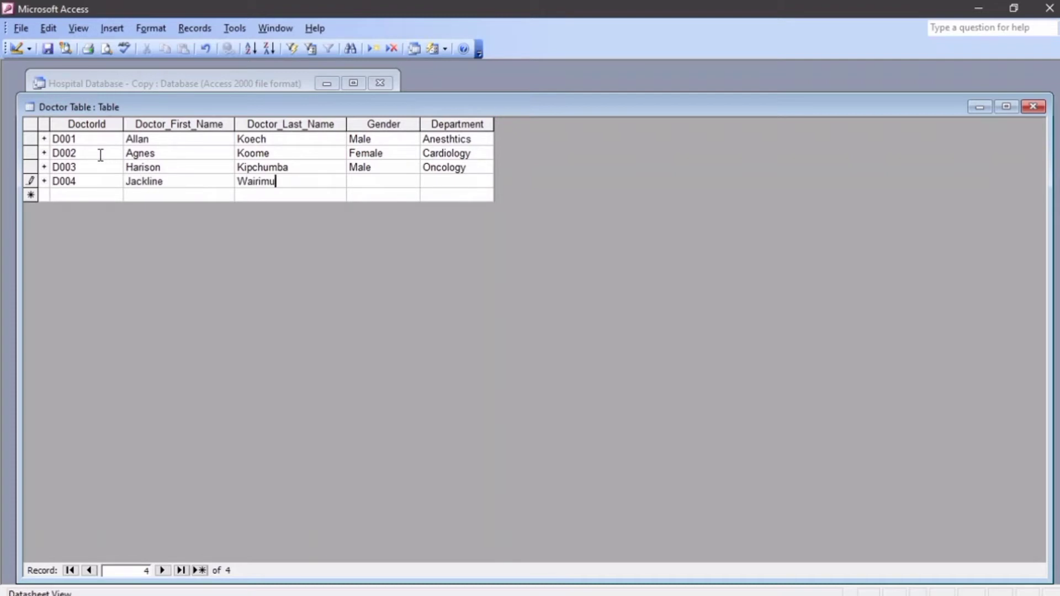
pyautogui.press('Tab')
pyautogui.write('Female')
pyautogui.press('Tab')
pyautogui.write('Nutrition and Diets')
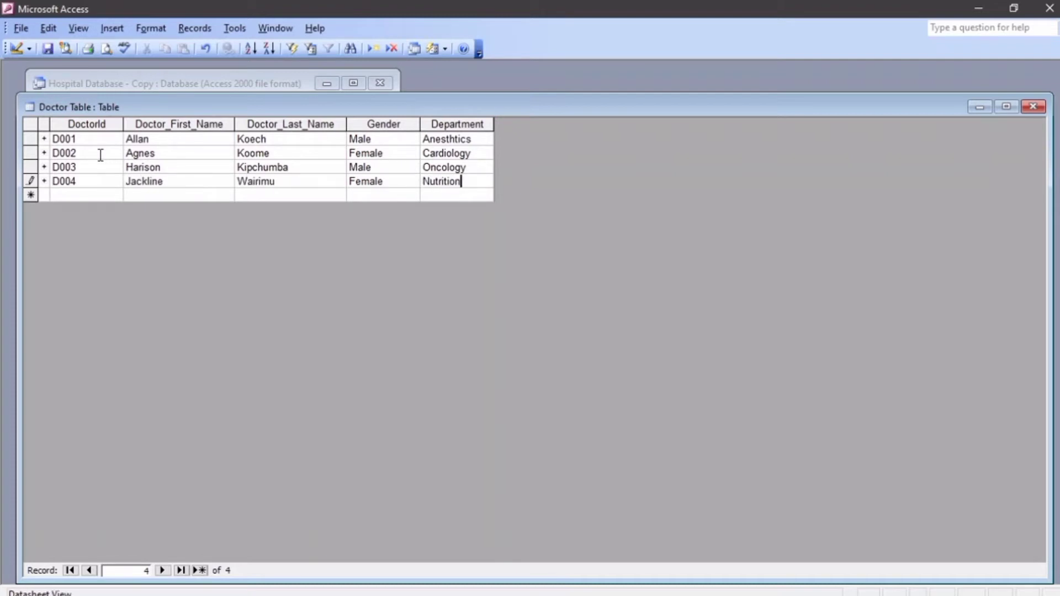
pyautogui.moveTo(492, 123); pyautogui.dragTo(537, 125)
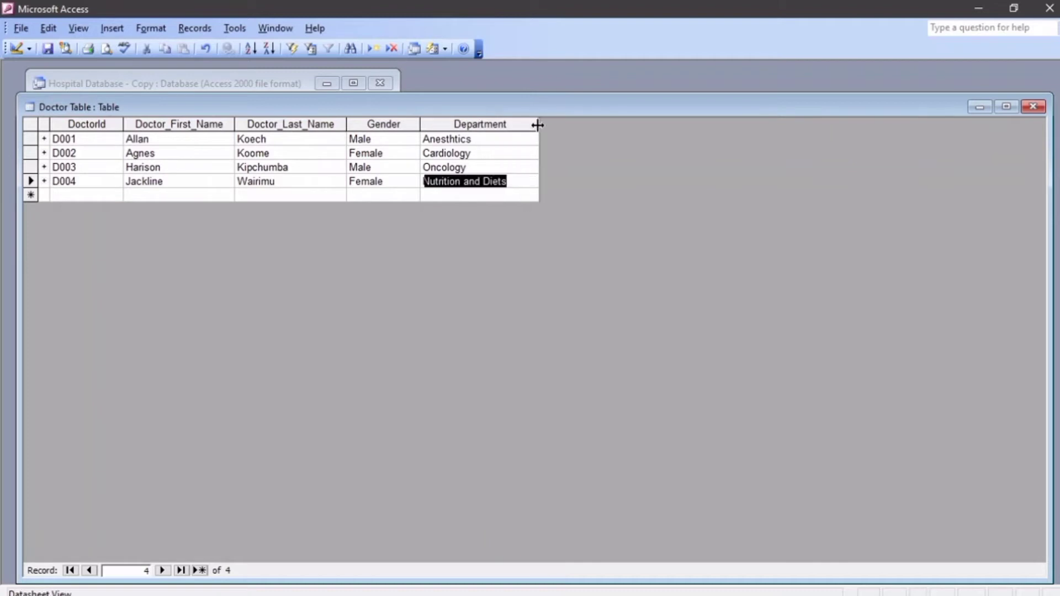
# Add doctor record D005 with the doctor's first and last names, gender Male and department Orthopedics.
pyautogui.click(109, 196)
pyautogui.write('D005')
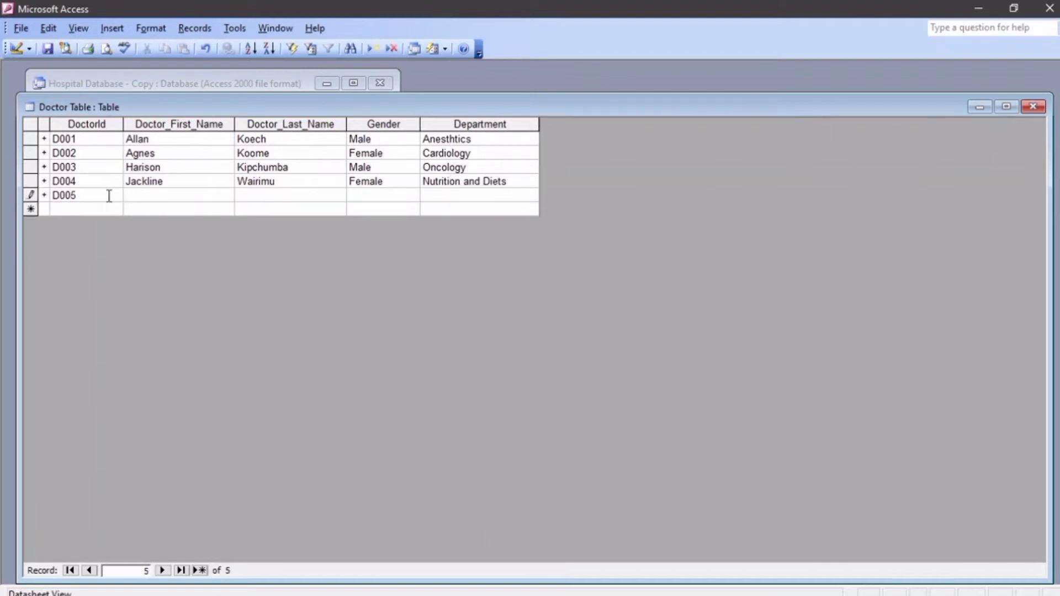
pyautogui.press('Tab')
pyautogui.write('Odhiambo')
pyautogui.press('Tab')
pyautogui.write('Oloo')
pyautogui.press('Tab')
pyautogui.write('Male')
pyautogui.press('Tab')
pyautogui.write('Orthopedics')
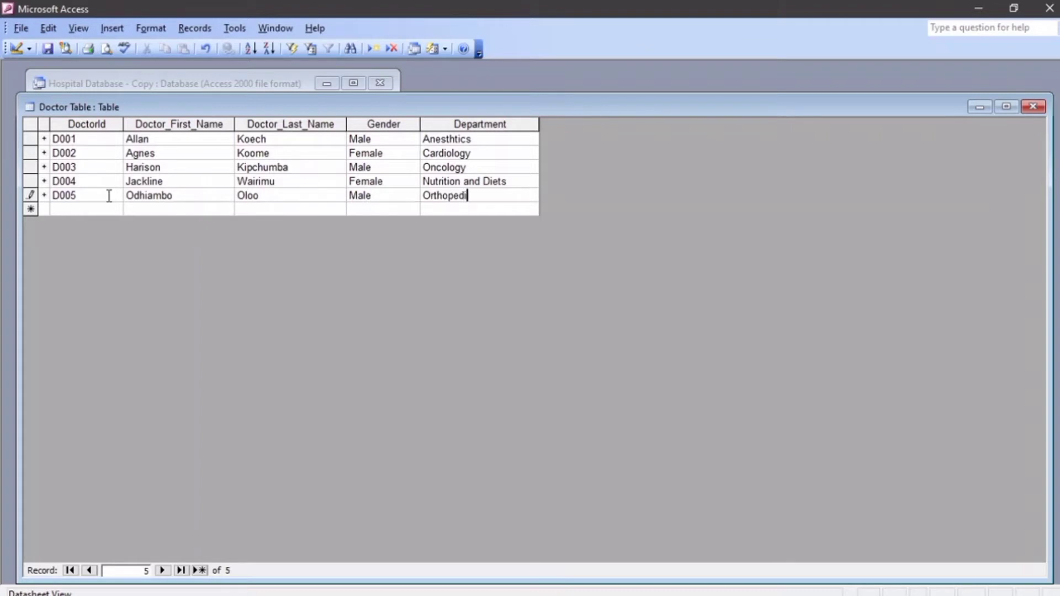
pyautogui.press('Tab')
# Add doctor record D006 with the doctor's first and last names, gender Male and department Ophthalmology.
pyautogui.write('D00')
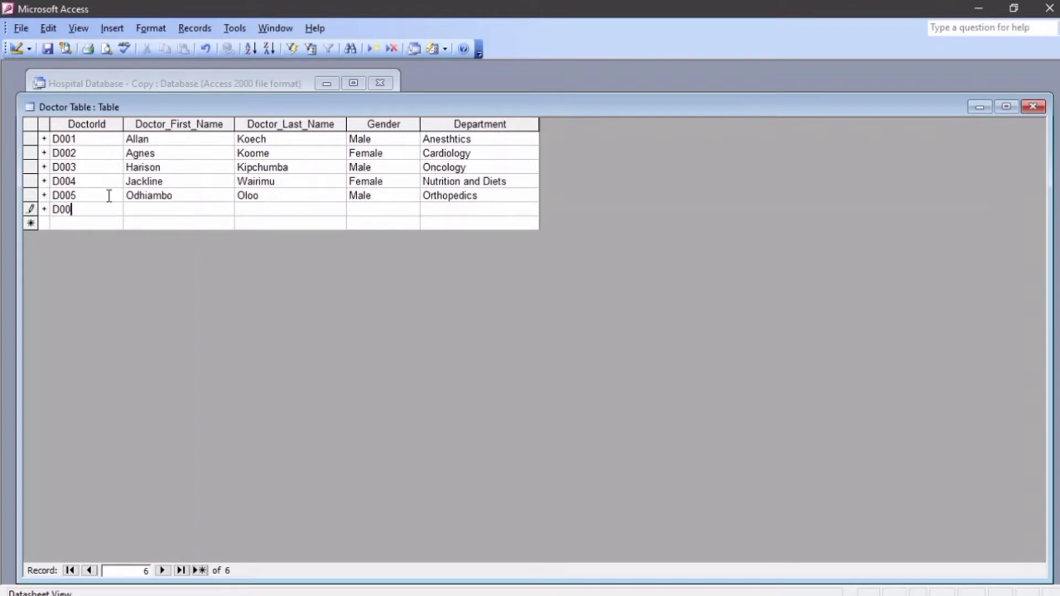
pyautogui.write('6 Jackson')
pyautogui.press('Tab')
pyautogui.write('Mwaura')
pyautogui.press('Tab')
pyautogui.write('Male')
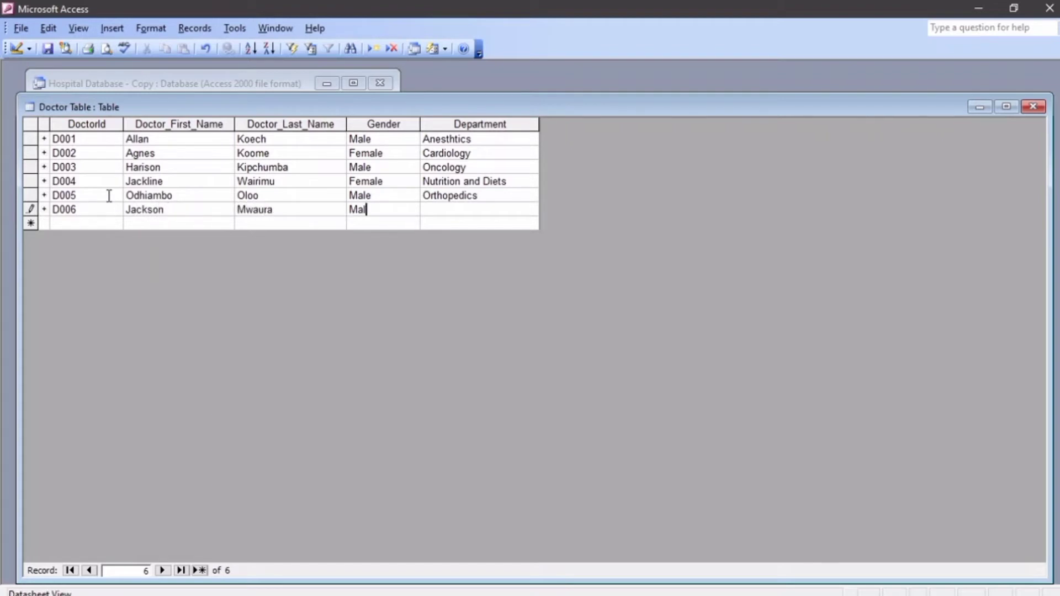
pyautogui.press('Tab')
pyautogui.write('Ophthalmology')
pyautogui.press('Tab')
# Add doctor record D007 with the doctor's first and last names, gender Female and department Physiotherapy.
pyautogui.write('D007')
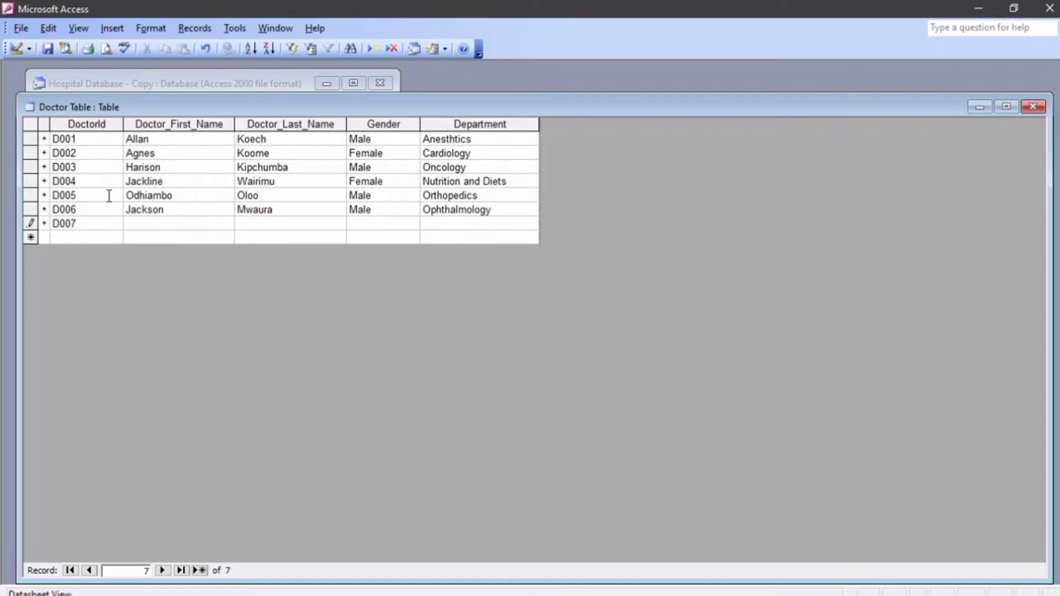
pyautogui.press('Tab')
pyautogui.write('Annah')
pyautogui.press('Tab')
pyautogui.write('Cheptoo')
pyautogui.press('Tab')
pyautogui.write('F')
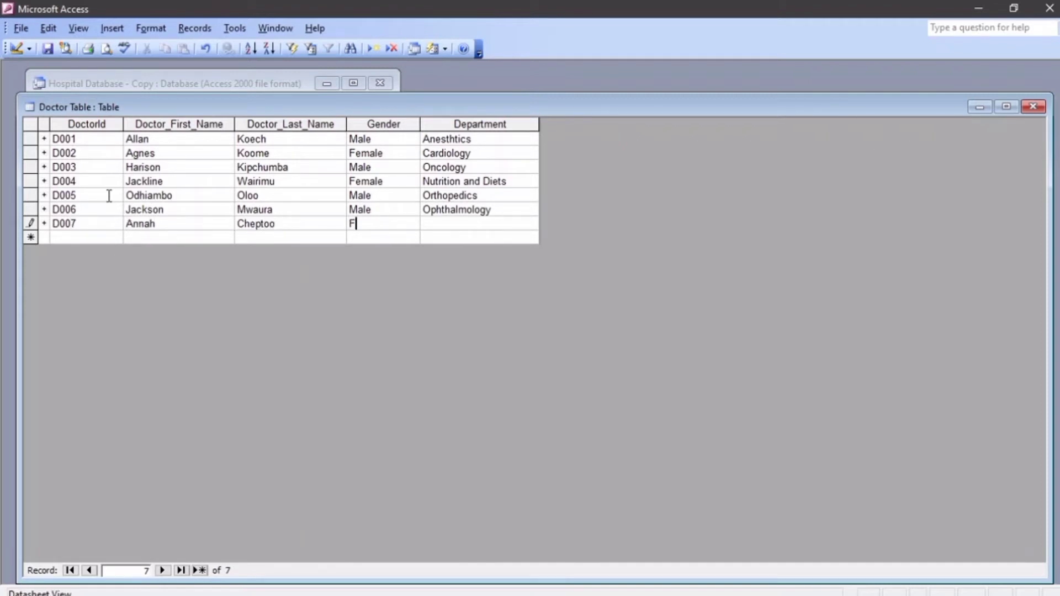
pyautogui.write('emalePhysiotherapy')
pyautogui.press('Tab')
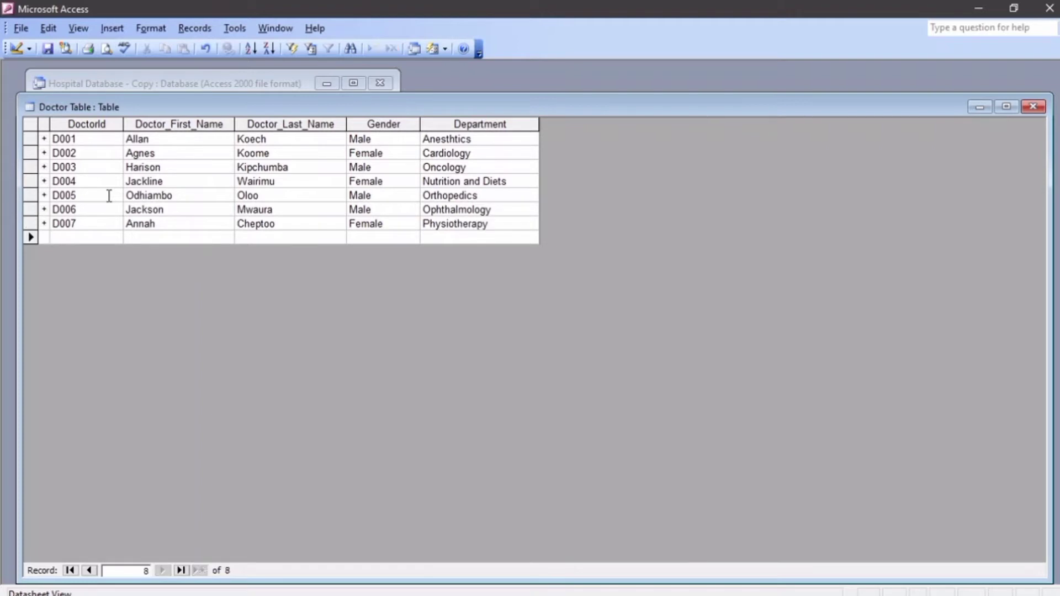
# Add doctor record D008 with the doctor's first and last names, gender Male and department Neonatal Unit.
pyautogui.write('D008 Kevin')
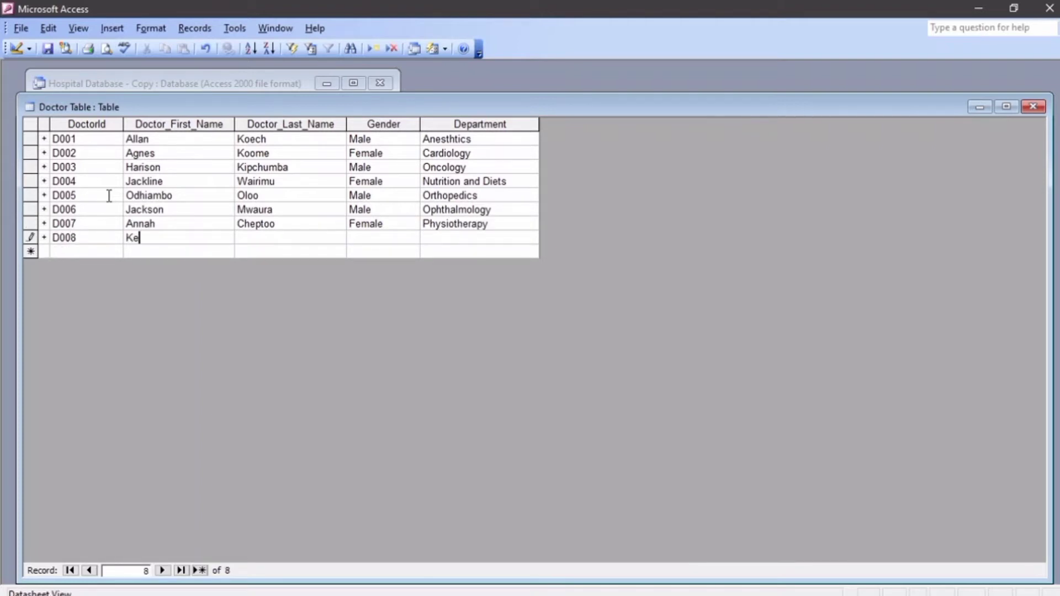
pyautogui.press('Tab')
pyautogui.write('Mutisia')
pyautogui.press('Tab')
pyautogui.write('MaleNeonatal Unit')
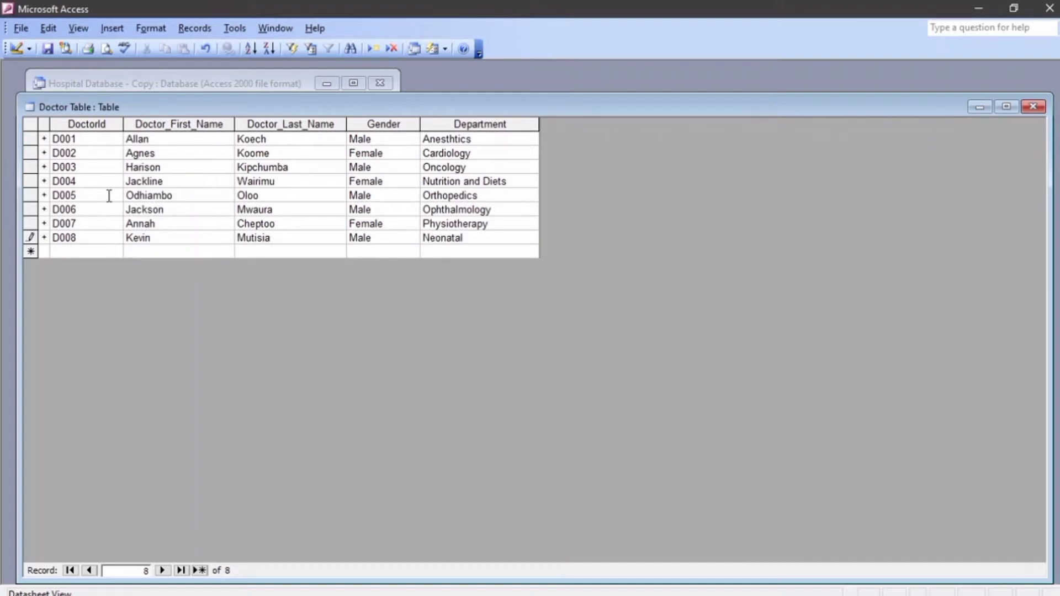
pyautogui.press('Tab')
# Add doctor record D009 with the doctor's first and last names, gender Female and department Neurology.
pyautogui.write('D009 ')
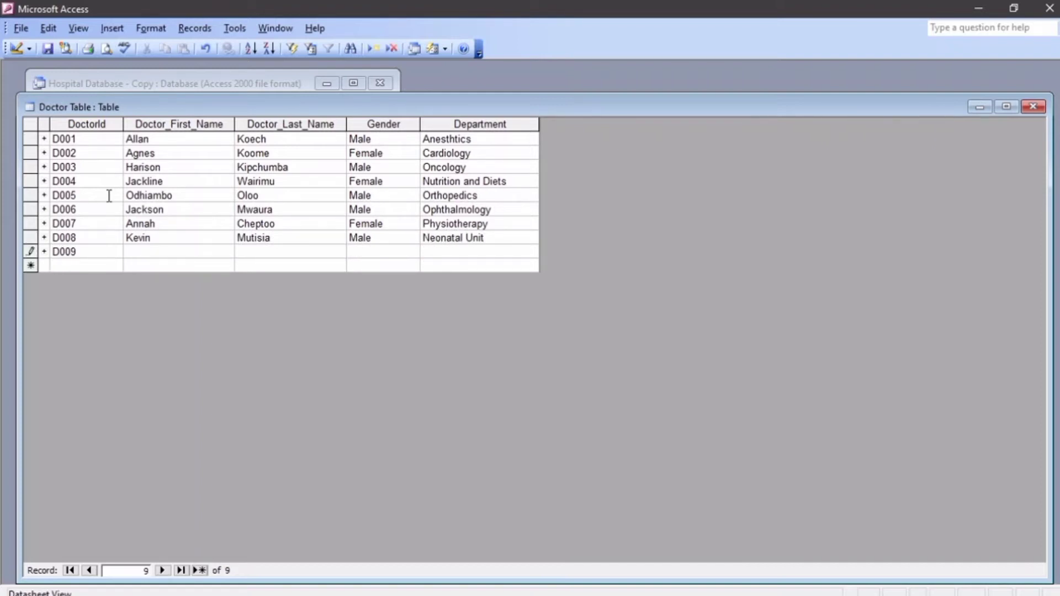
pyautogui.write('Hellen')
pyautogui.press('Tab')
pyautogui.write('Jack')
pyautogui.press('Tab')
pyautogui.write('Female')
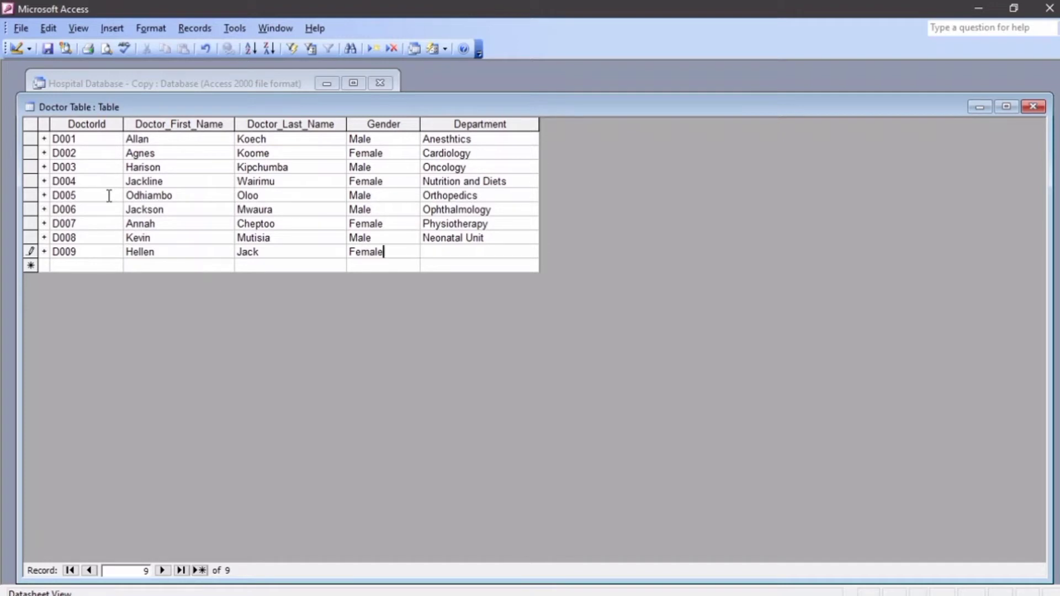
pyautogui.press('Tab')
pyautogui.write('Neurology')
pyautogui.press('Tab')
# Add doctor record D010 with the doctor's first and last names, gender Male and department Anesthetics.
pyautogui.write('D010')
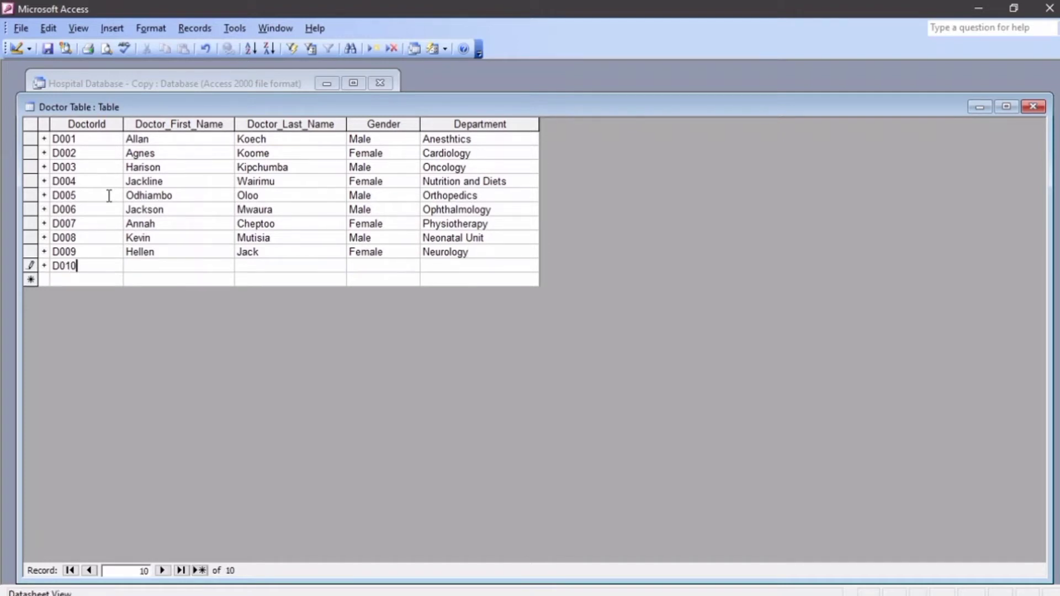
pyautogui.press('Tab')
pyautogui.write('Zephania')
pyautogui.press('Tab')
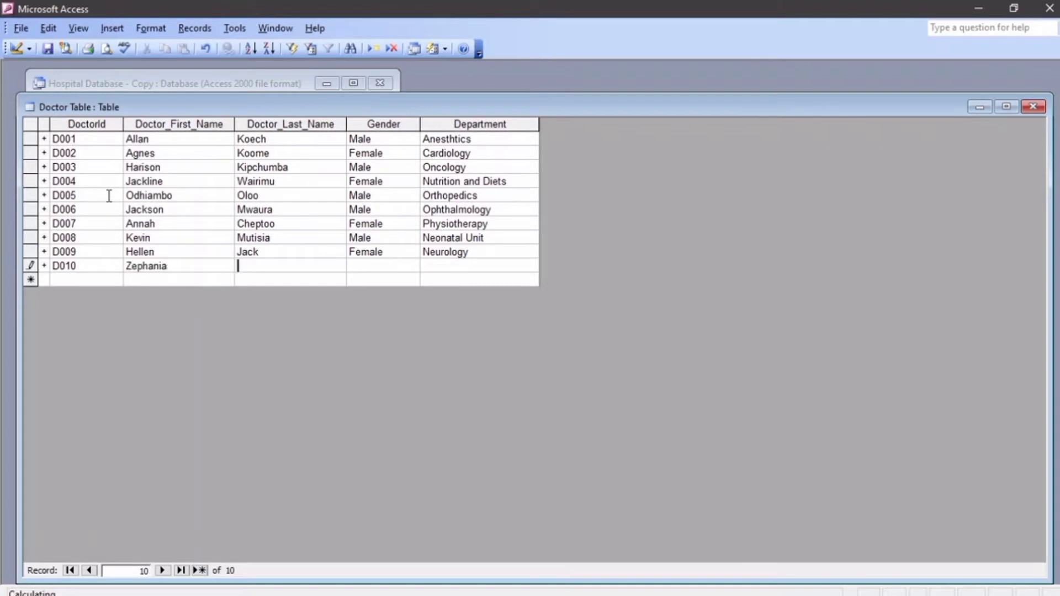
pyautogui.write('Omollo')
pyautogui.press('Tab')
pyautogui.write('Male')
pyautogui.press('Tab')
pyautogui.write('Ane')
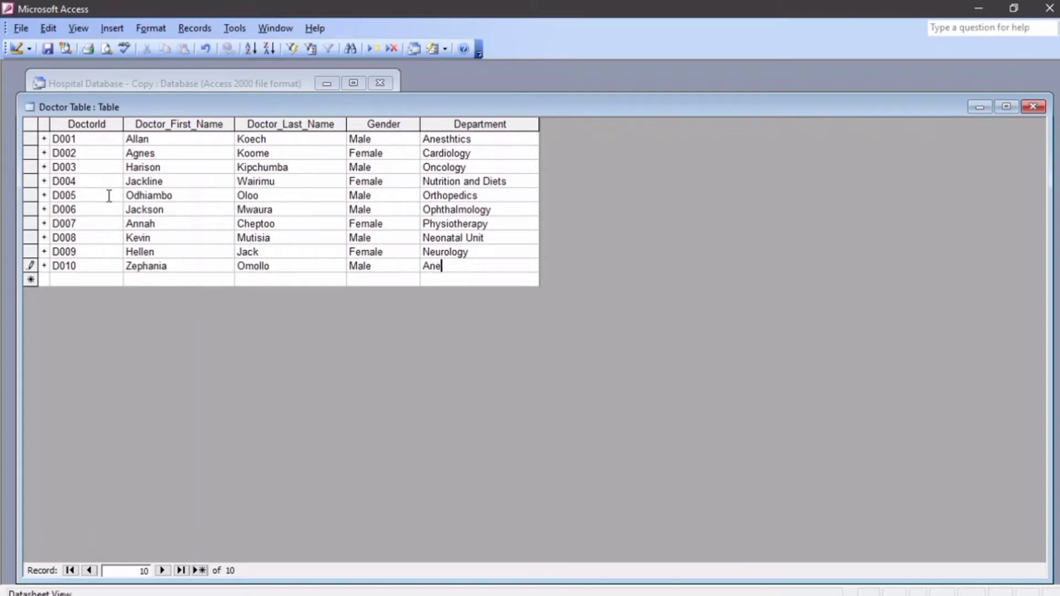
pyautogui.write('sthetics')
# Start an eleventh doctor record that reuses DoctorId D002 and enter the doctor's first and last names.
pyautogui.click(76, 278)
pyautogui.write('D')
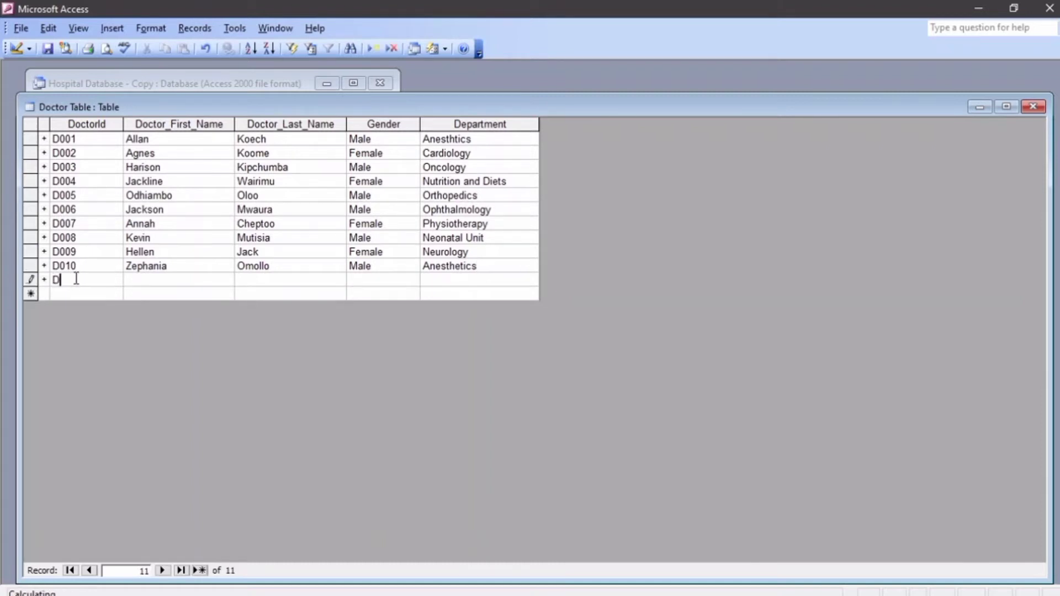
pyautogui.write('002')
pyautogui.click(140, 283)
pyautogui.write('Jack')
pyautogui.press('Tab')
pyautogui.write('Jaclk')
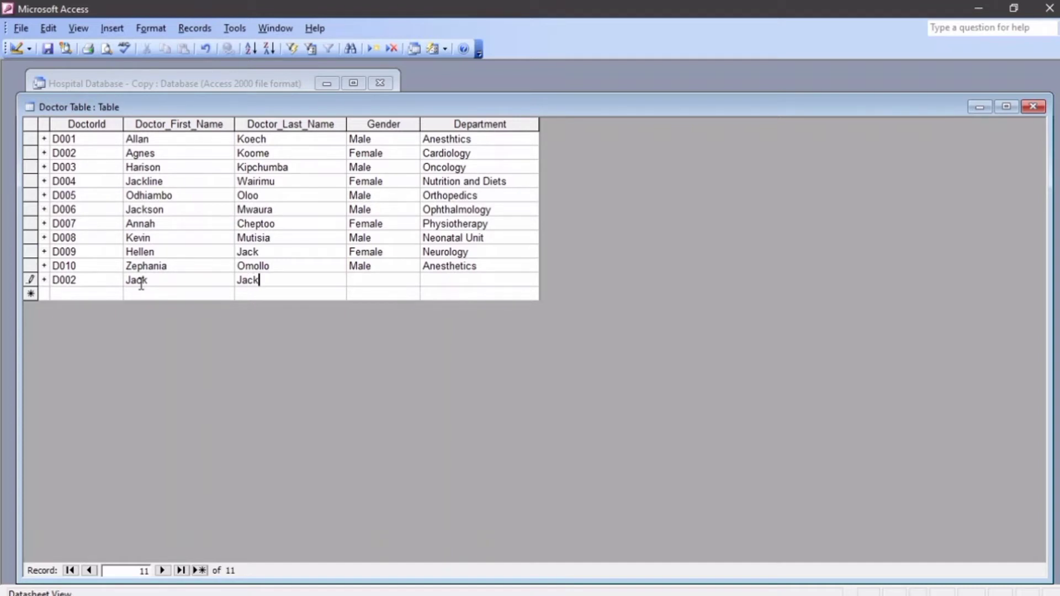
# Fill in gender Male and department Neurology for the duplicate D002 record and try to save it.
pyautogui.press('Tab')
pyautogui.write('Male')
pyautogui.press('Tab')
pyautogui.write('MN')
pyautogui.press('BackSpace')
pyautogui.press('BackSpace')
pyautogui.write('Neurology')
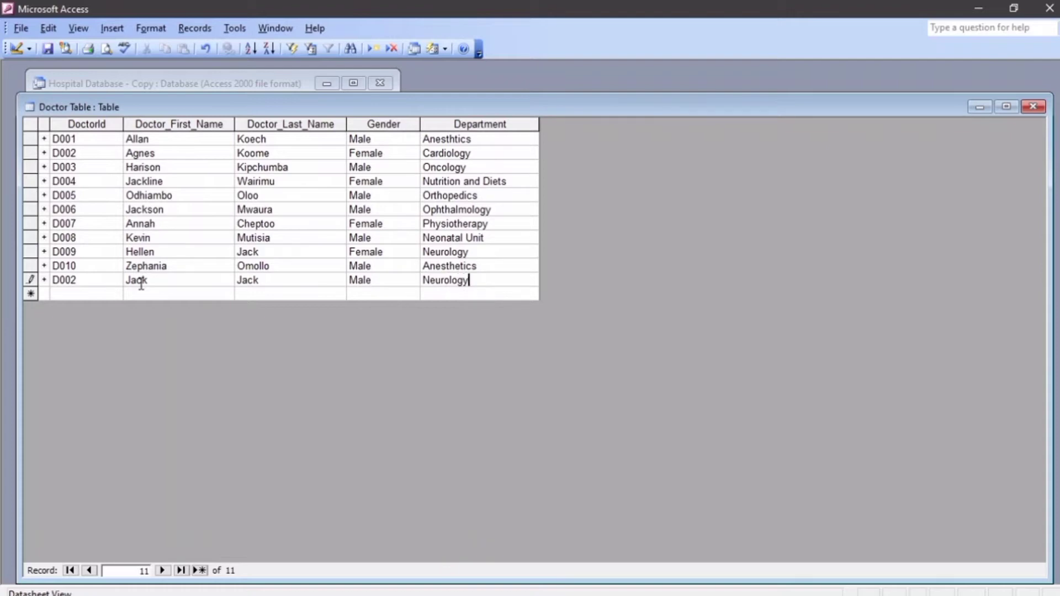
pyautogui.click(83, 294)
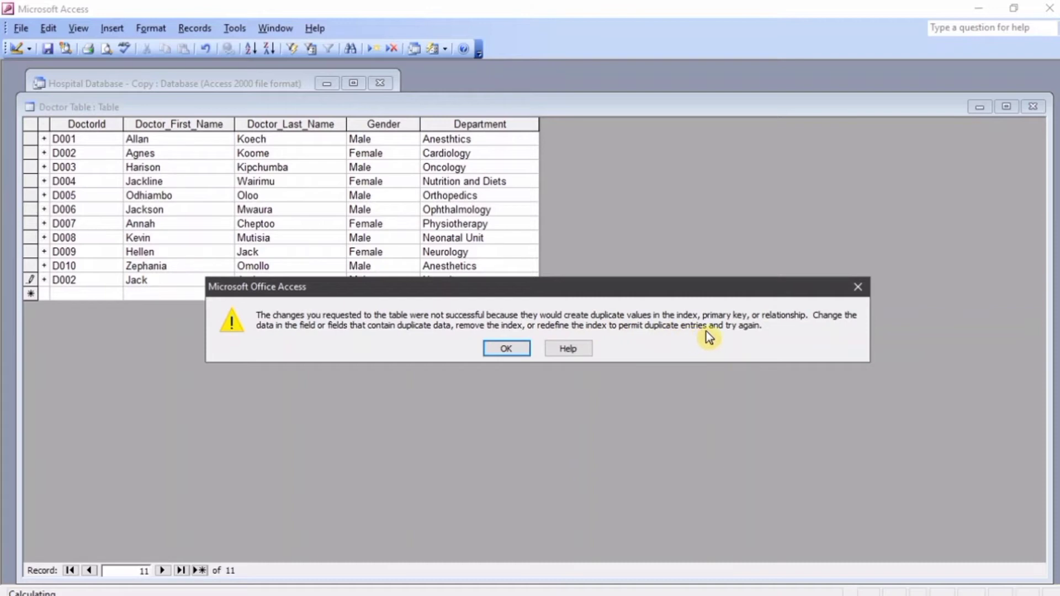
pyautogui.click(519, 353)
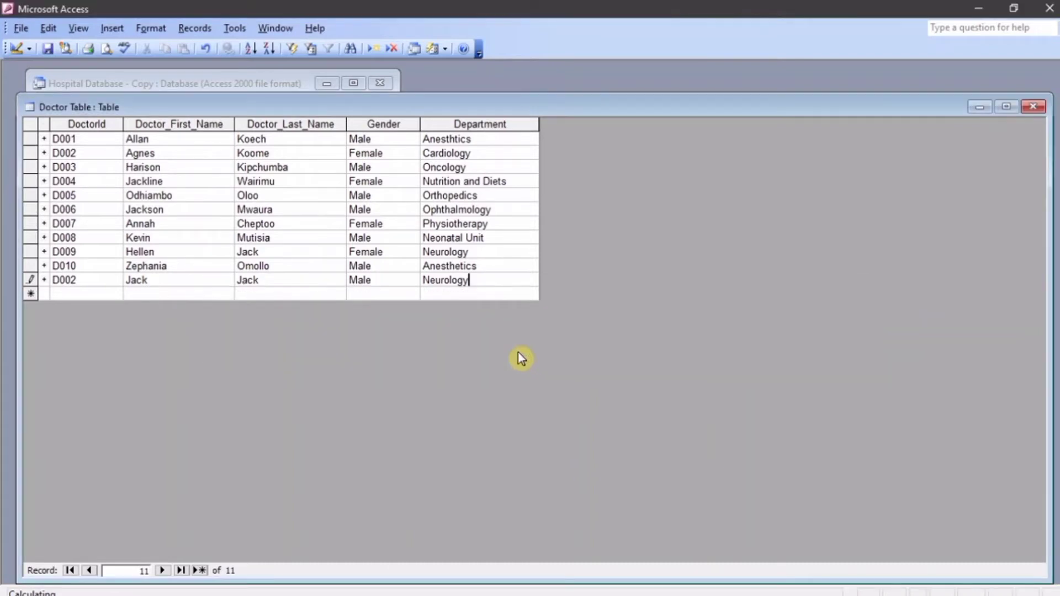
# Change the DoctorId of the eleventh doctor record to D011 and save the record.
pyautogui.click(82, 285)
pyautogui.press('BackSpace')
pyautogui.press('BackSpace')
pyautogui.write('11')
pyautogui.click(112, 293)
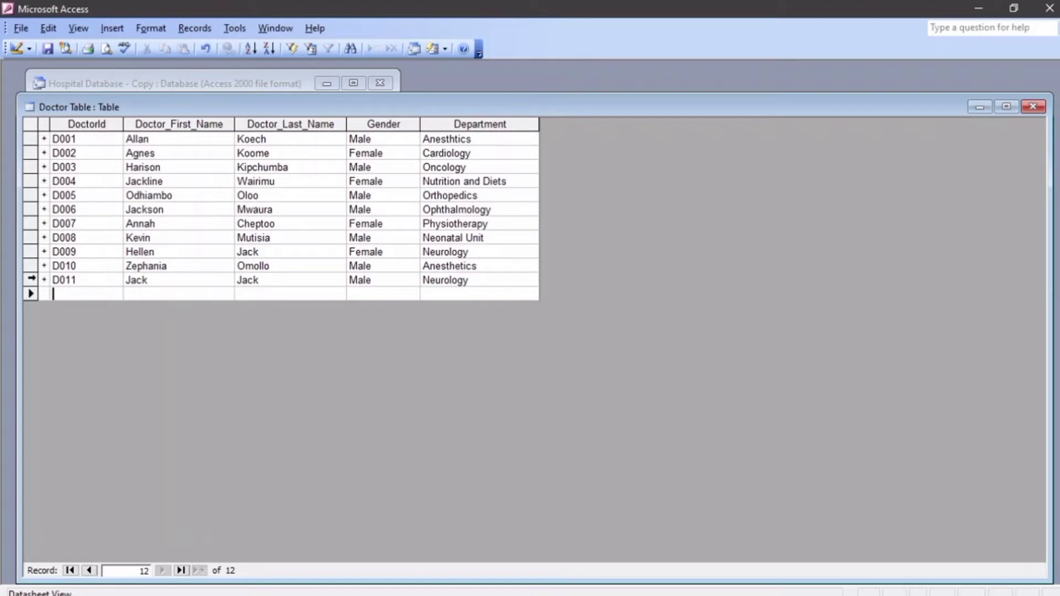
# Delete the whole D011 record from the Doctor Table.
pyautogui.click(31, 280)
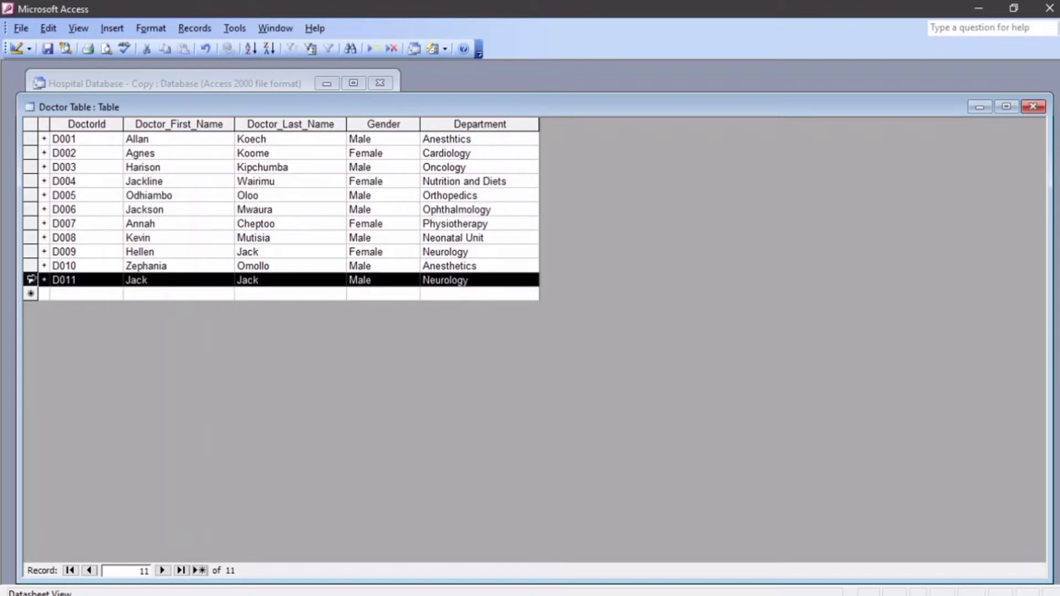
pyautogui.rightClick(32, 280)
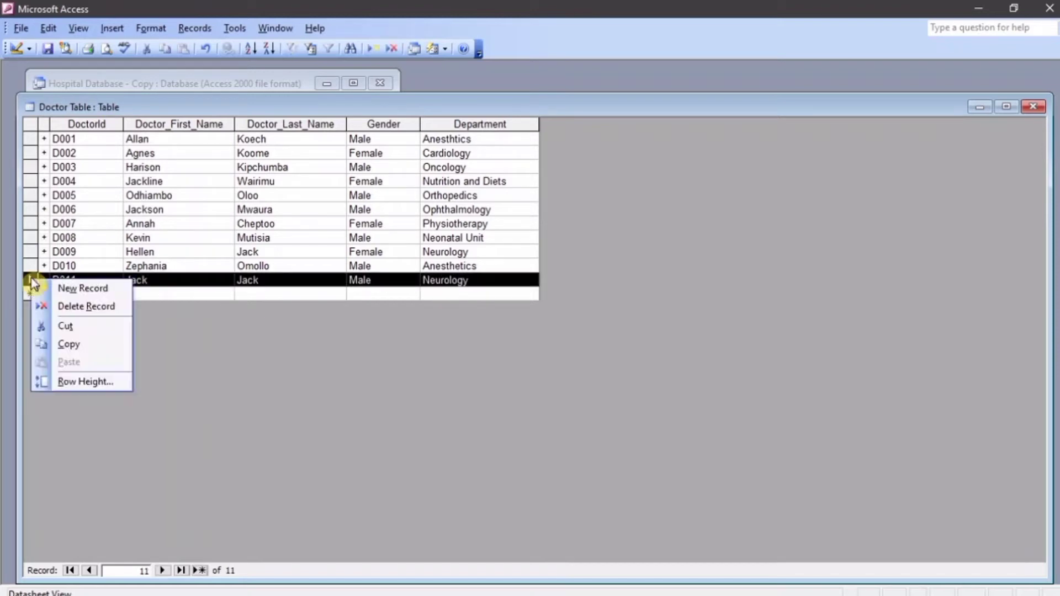
pyautogui.click(74, 310)
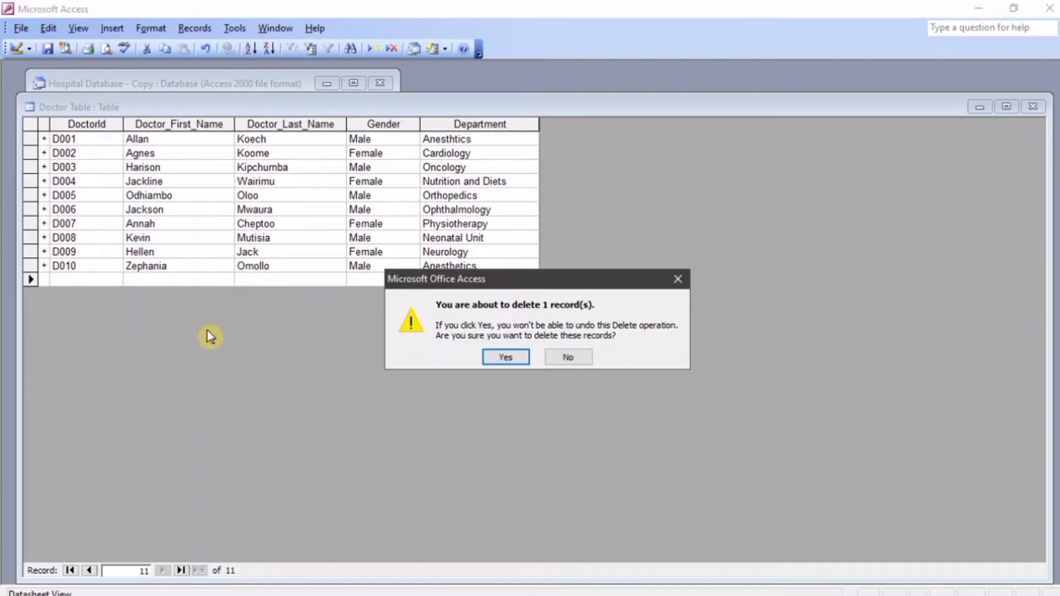
pyautogui.click(509, 358)
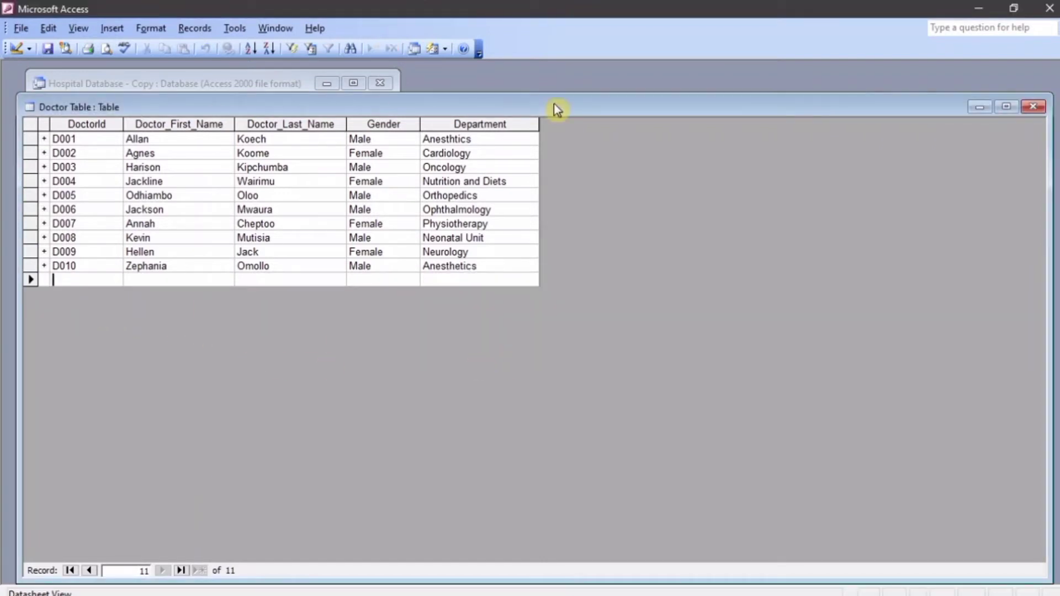
# Close the Doctor Table with its layout changes saved, and open the Medicine Table for data entry.
pyautogui.click(1033, 106)
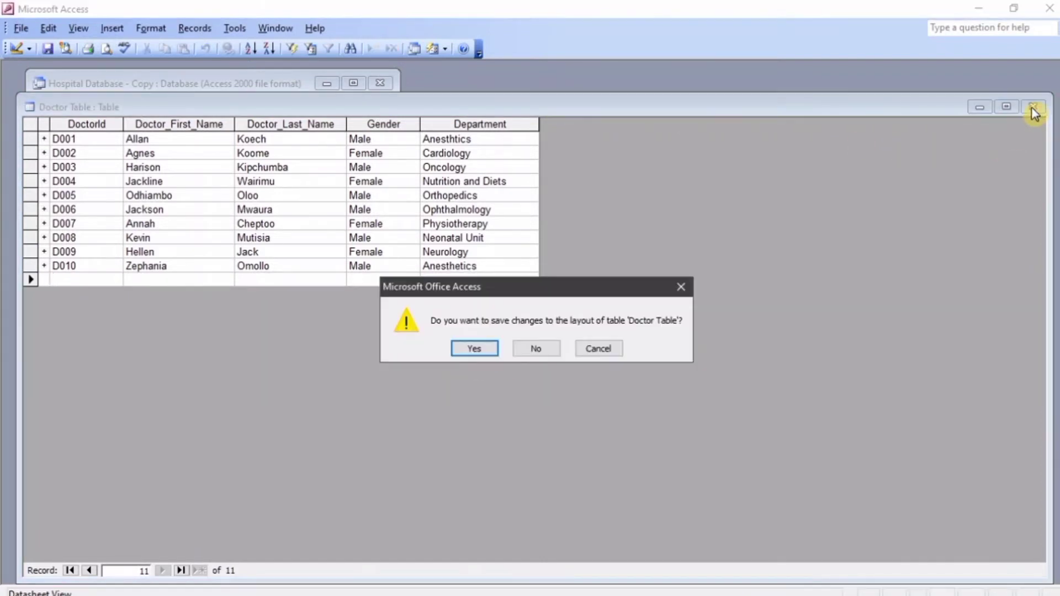
pyautogui.click(474, 354)
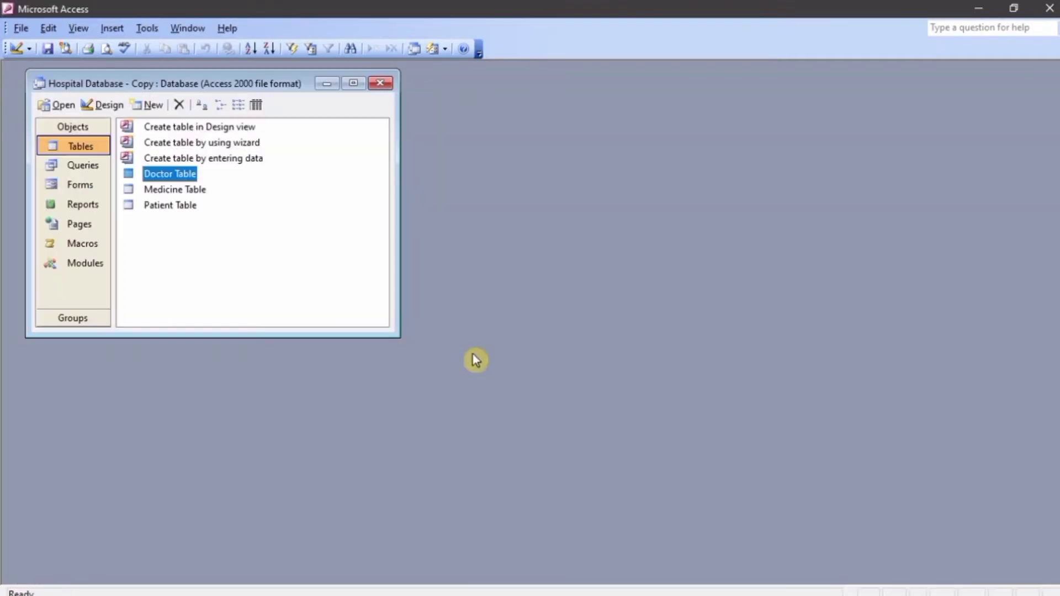
pyautogui.doubleClick(184, 190)
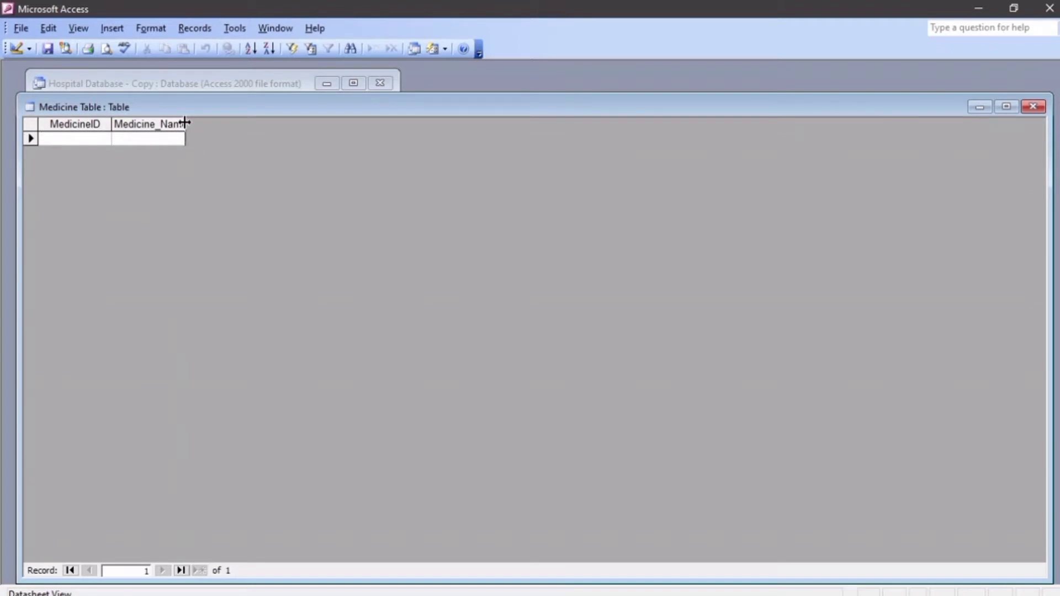
# Widen the Medicine_Name column to fit its heading and add medicine record M001 named Paracetamol.
pyautogui.moveTo(185, 122); pyautogui.dragTo(226, 125)
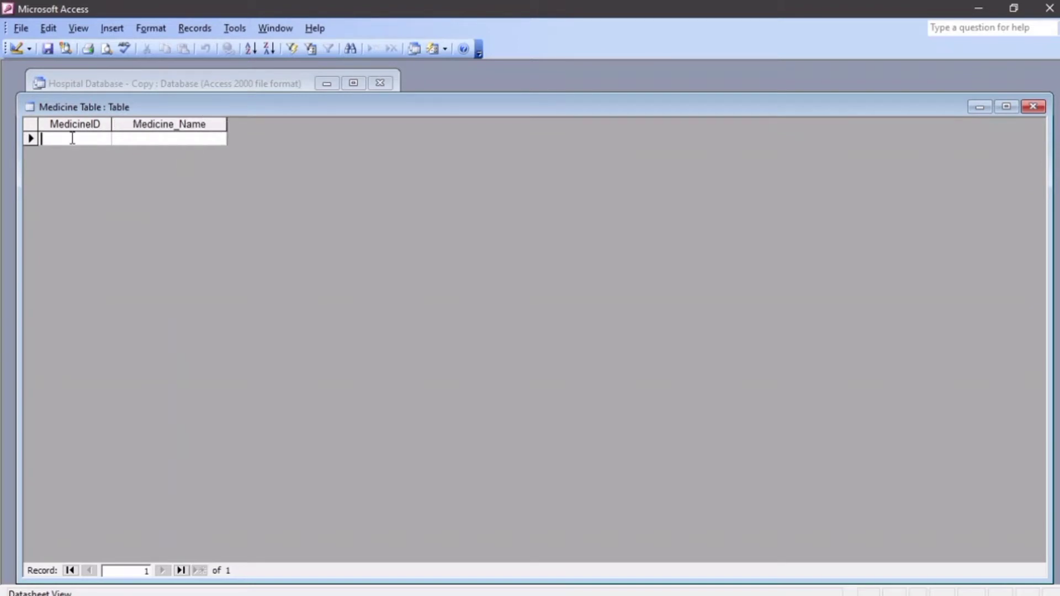
pyautogui.write('M')
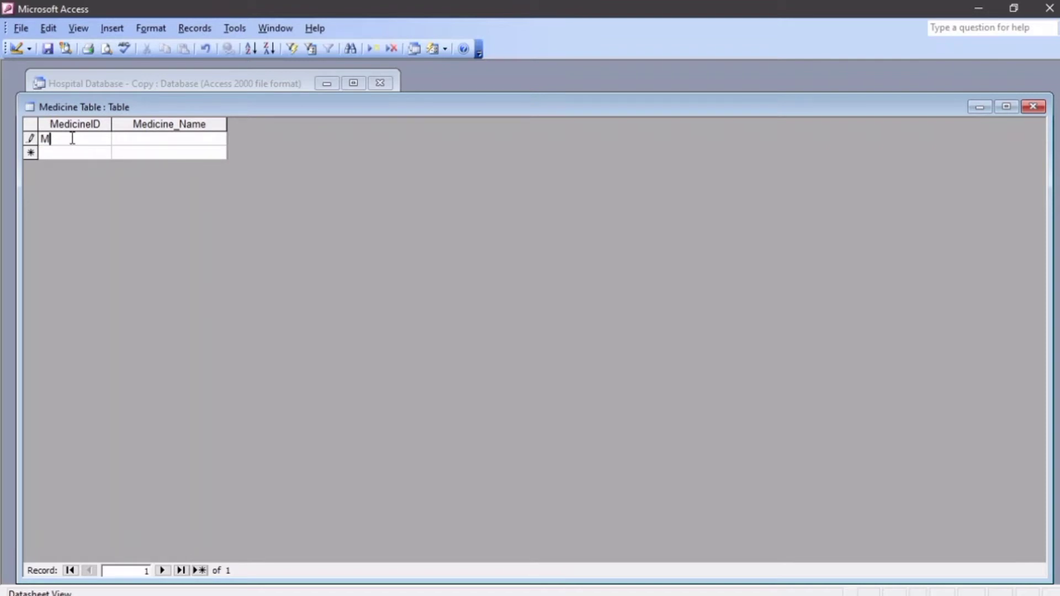
pyautogui.write('001')
pyautogui.write('Par')
pyautogui.write('a')
pyautogui.write('cet')
pyautogui.write('amol')
pyautogui.press('Tab')
# Add a second medicine record with MedicineID M002 and the name Amoxicilin.
pyautogui.write('M')
pyautogui.press('BackSpace')
pyautogui.write('M002')
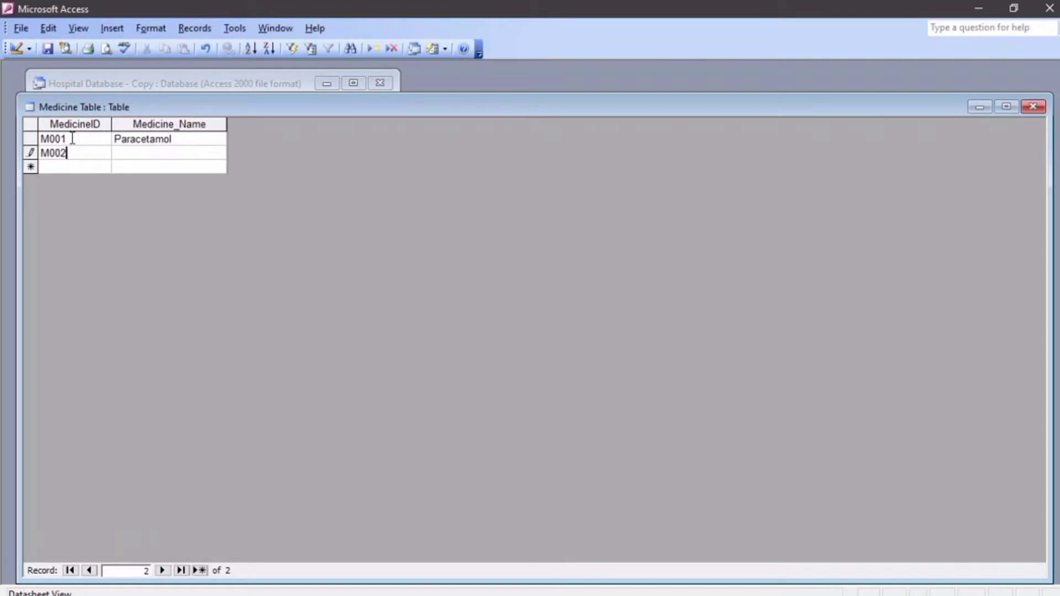
pyautogui.press('Tab')
pyautogui.write('Amoxicilin')
pyautogui.press('Tab')
# Add medicine records M003 named Nifedipine and M004 named Buscopan to the Medicine Table.
pyautogui.write('M003')
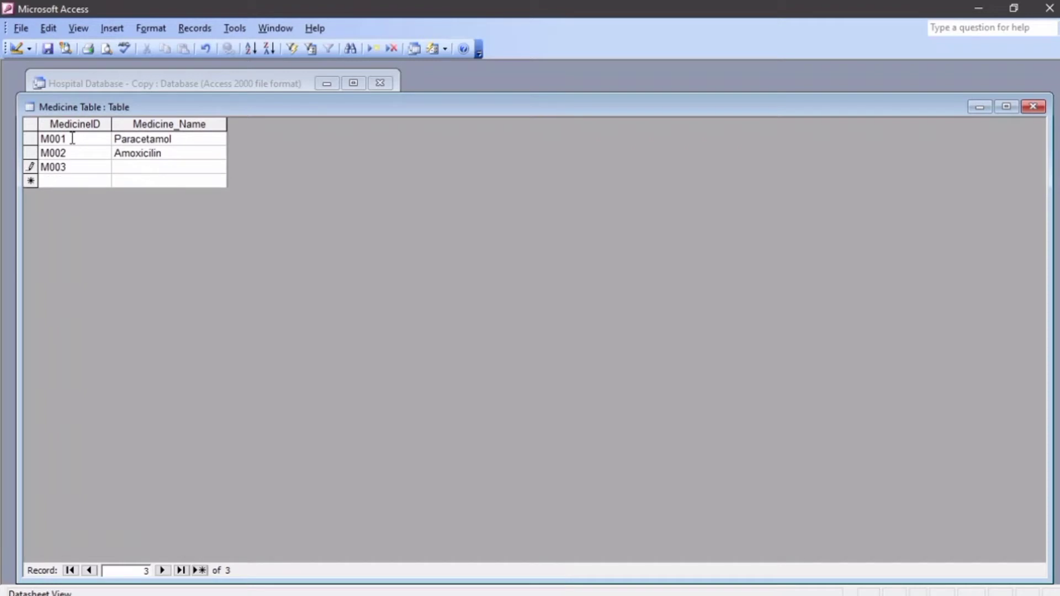
pyautogui.press('Tab')
pyautogui.write('Nifedipine')
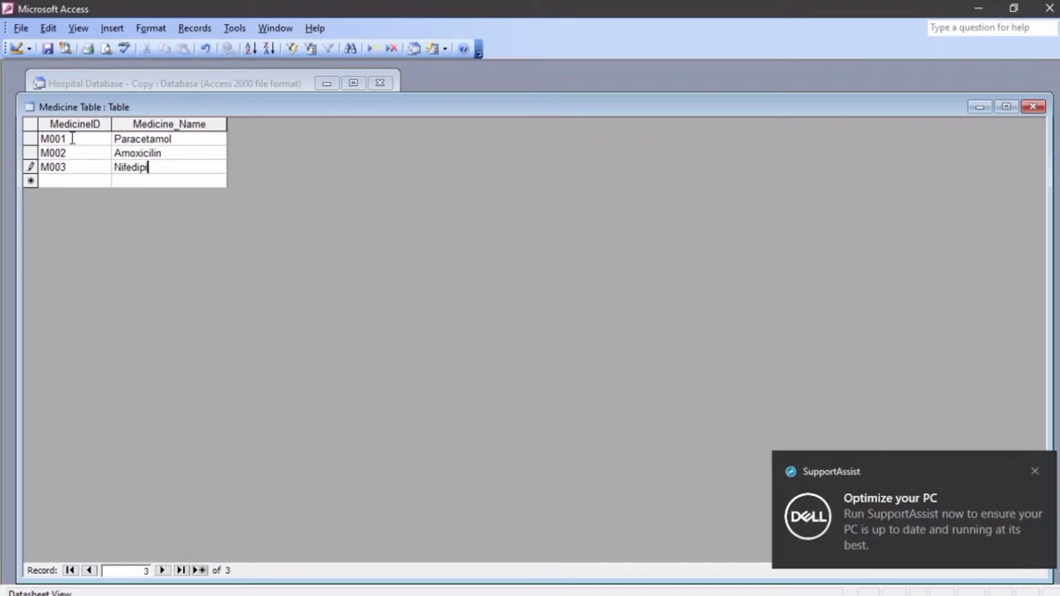
pyautogui.press('Tab')
pyautogui.write('M004')
pyautogui.press('Tab')
pyautogui.write('Buscopan')
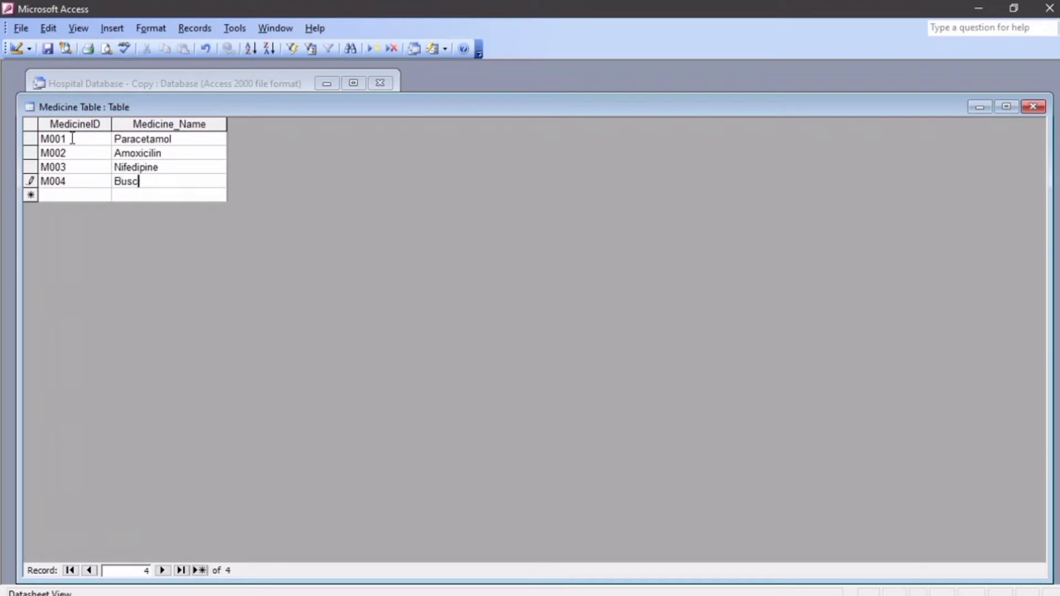
# Add medicine records M005 named Quinine and M006 named Diclofenac to the Medicine Table.
pyautogui.press('Tab')
pyautogui.write('M005')
pyautogui.press('Tab')
pyautogui.write('Quinine')
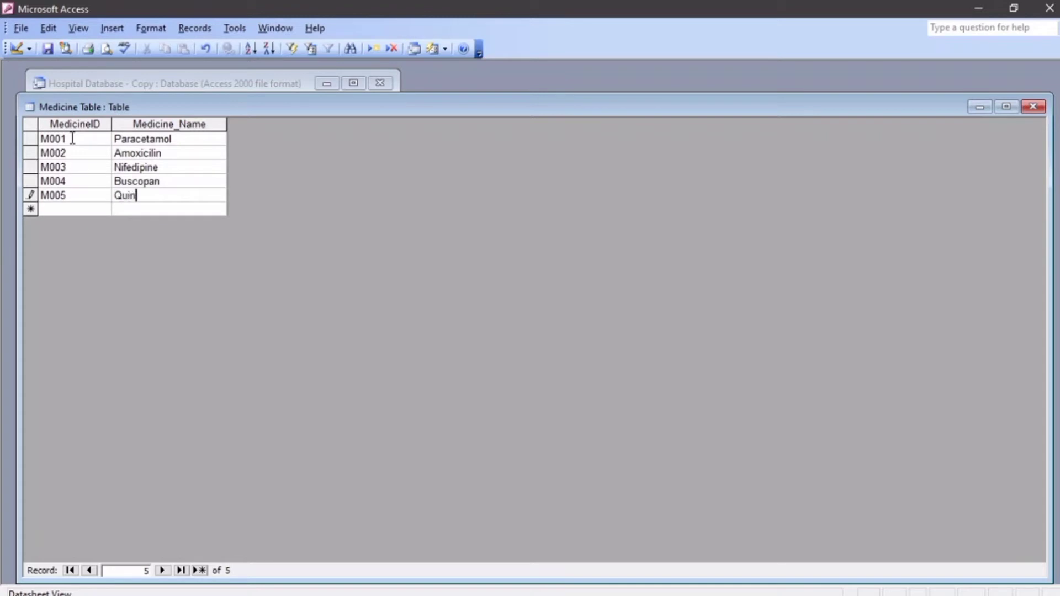
pyautogui.press('Tab')
pyautogui.write('M00')
pyautogui.write('Diclofenac')
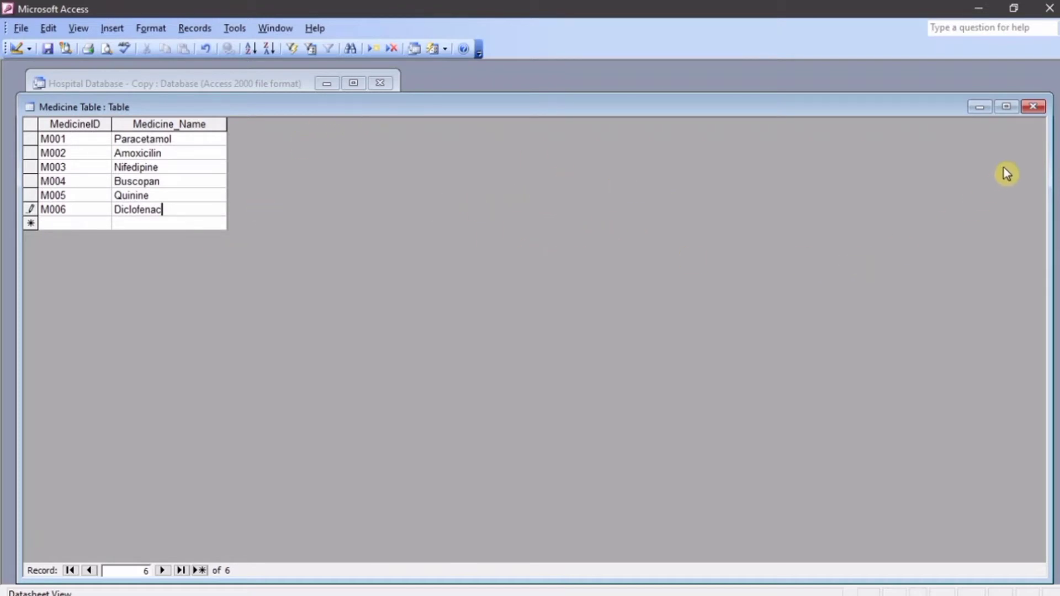
# Save the Medicine Table's layout changes and close the table.
pyautogui.click(1033, 110)
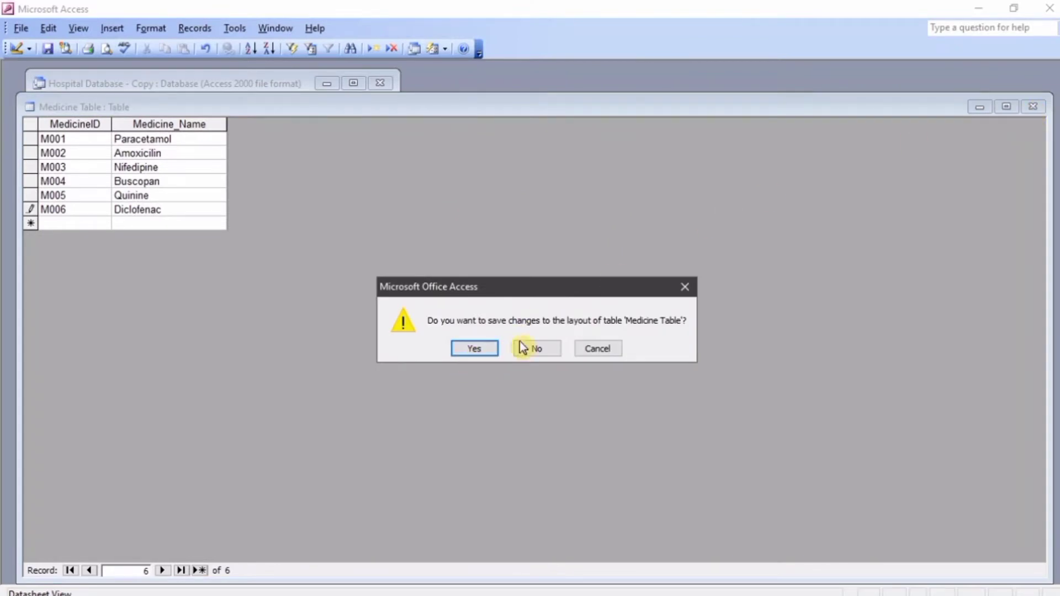
pyautogui.click(597, 349)
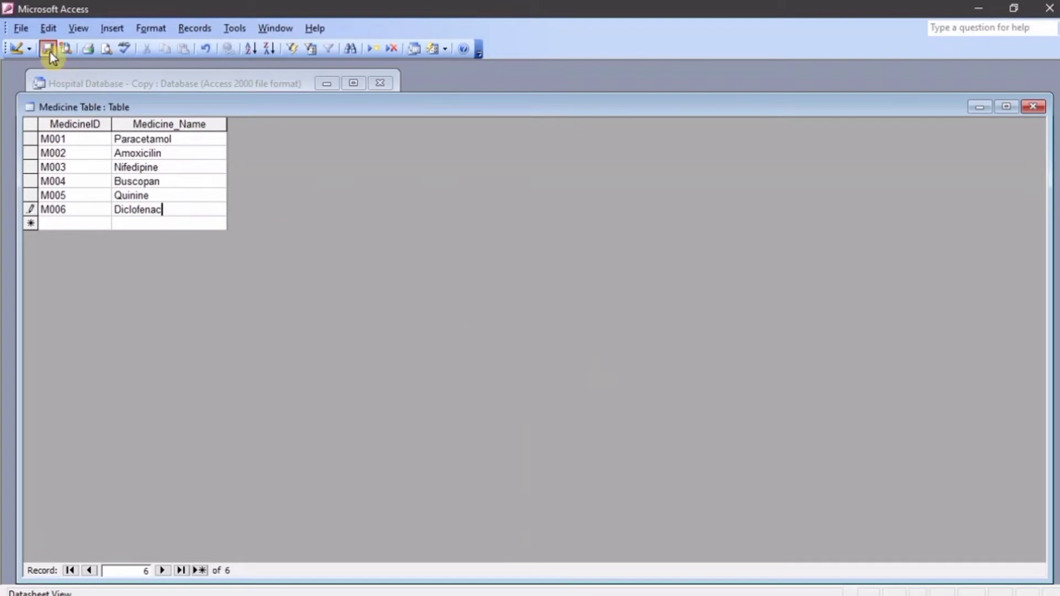
pyautogui.click(1029, 109)
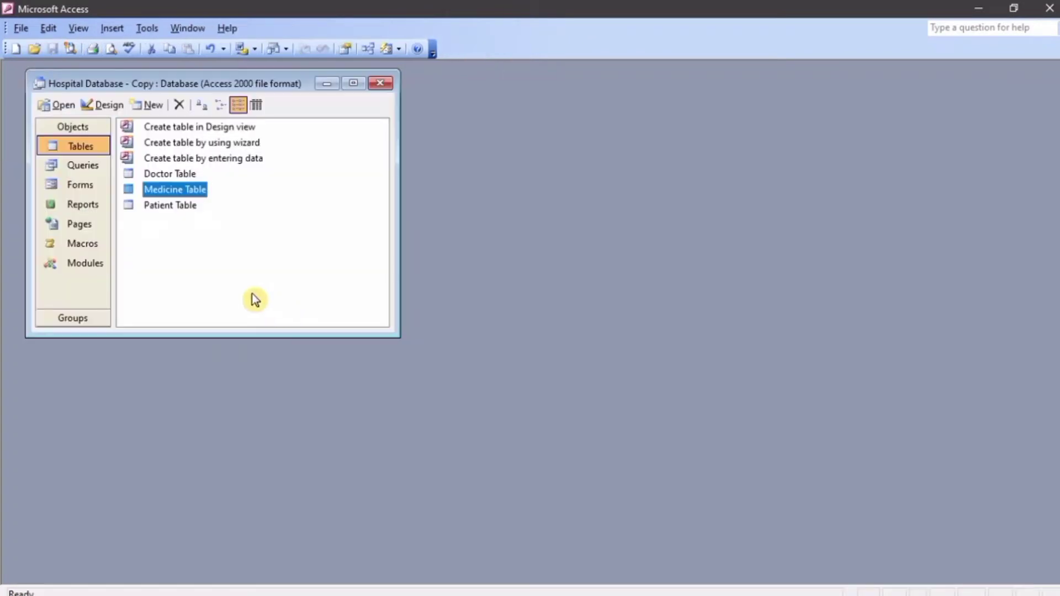
# Start record P001 in the Patient Table with the patient's full name and gender Male, and widen the PatientName column to fit the name.
pyautogui.doubleClick(168, 206)
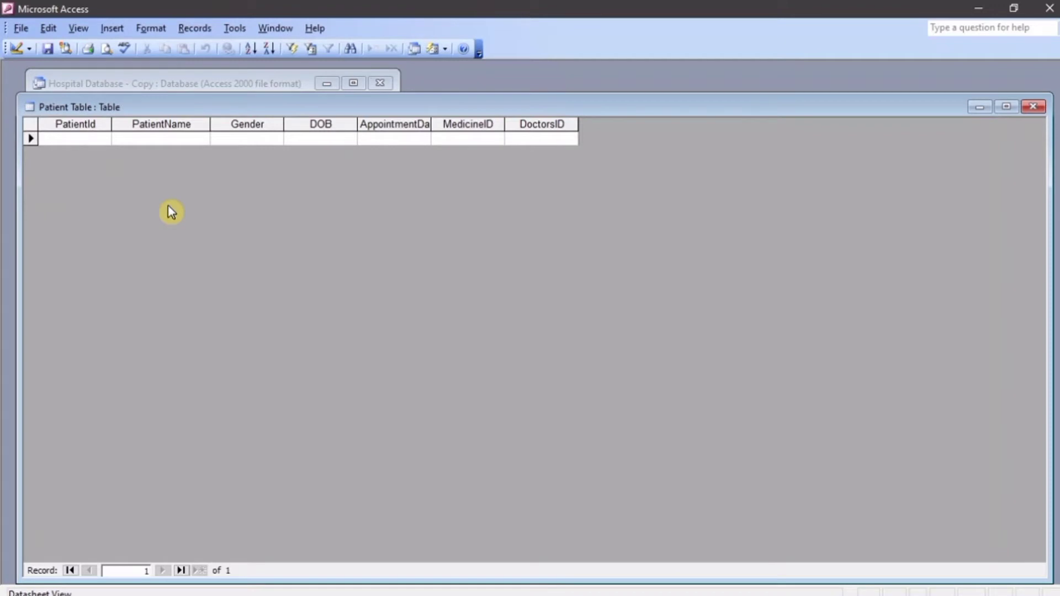
pyautogui.write('P001')
pyautogui.press('Tab')
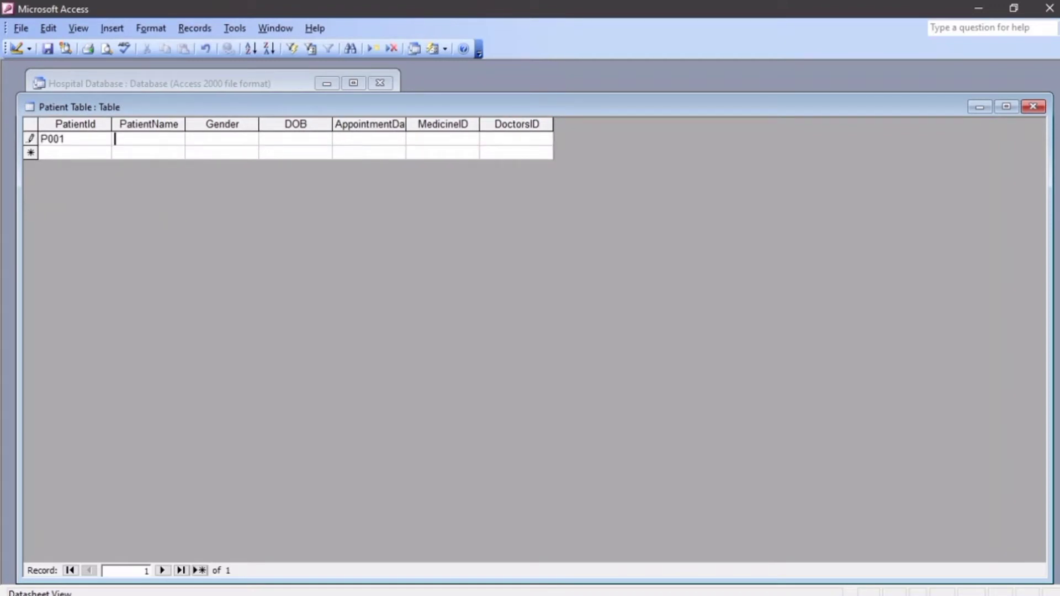
pyautogui.write('A')
pyautogui.write('rnold ')
pyautogui.write('Kip')
pyautogui.write('koech')
pyautogui.press('Tab')
pyautogui.write('Male')
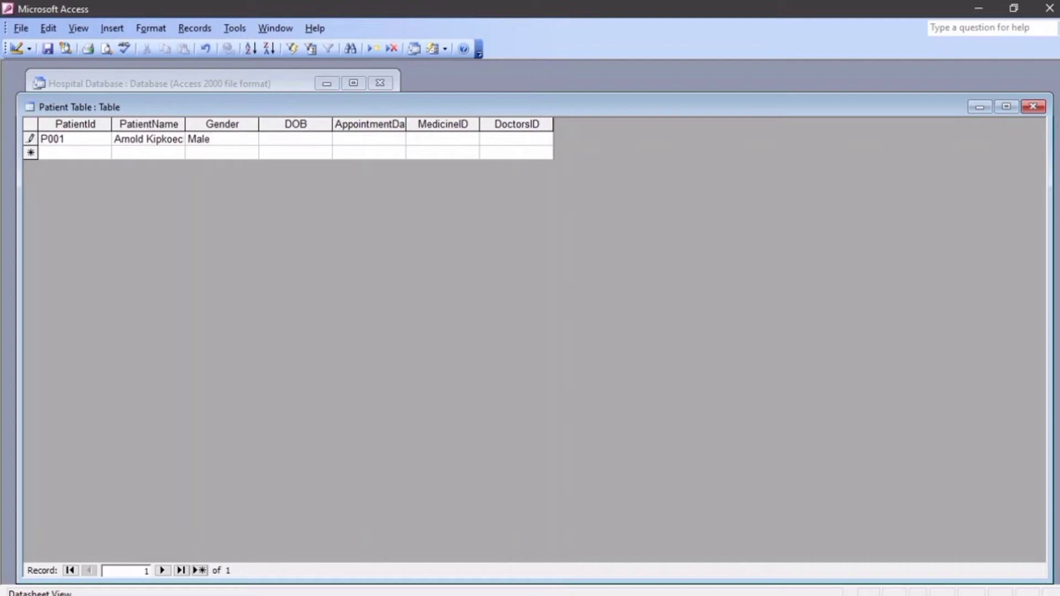
pyautogui.moveTo(187, 123); pyautogui.dragTo(210, 127)
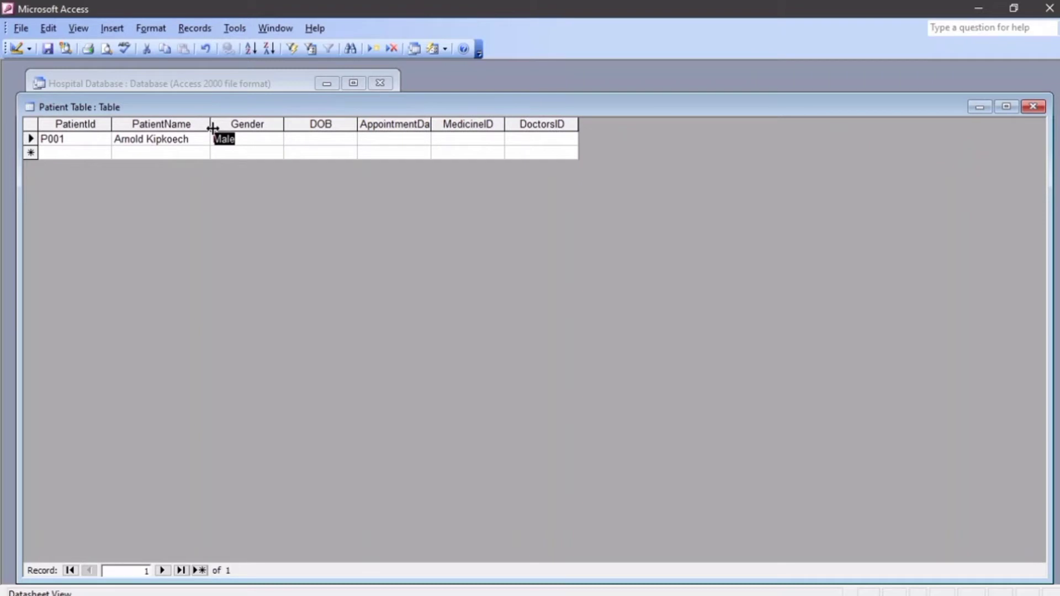
# In the Patient Table's design, set the DOB field's format to Medium Date.
pyautogui.click(300, 138)
pyautogui.press('Tab')
pyautogui.click(15, 48)
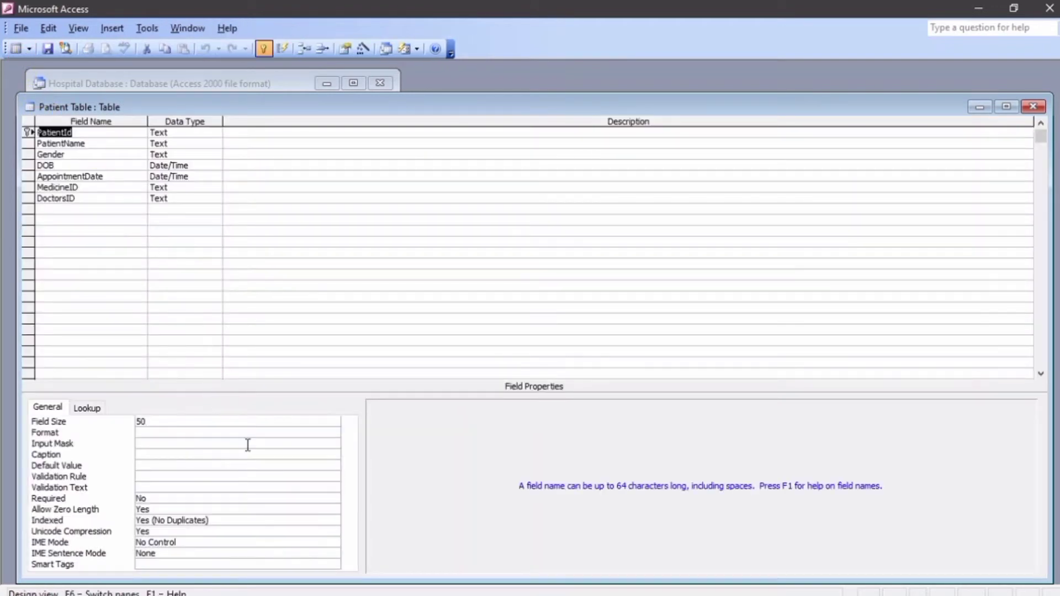
pyautogui.click(91, 164)
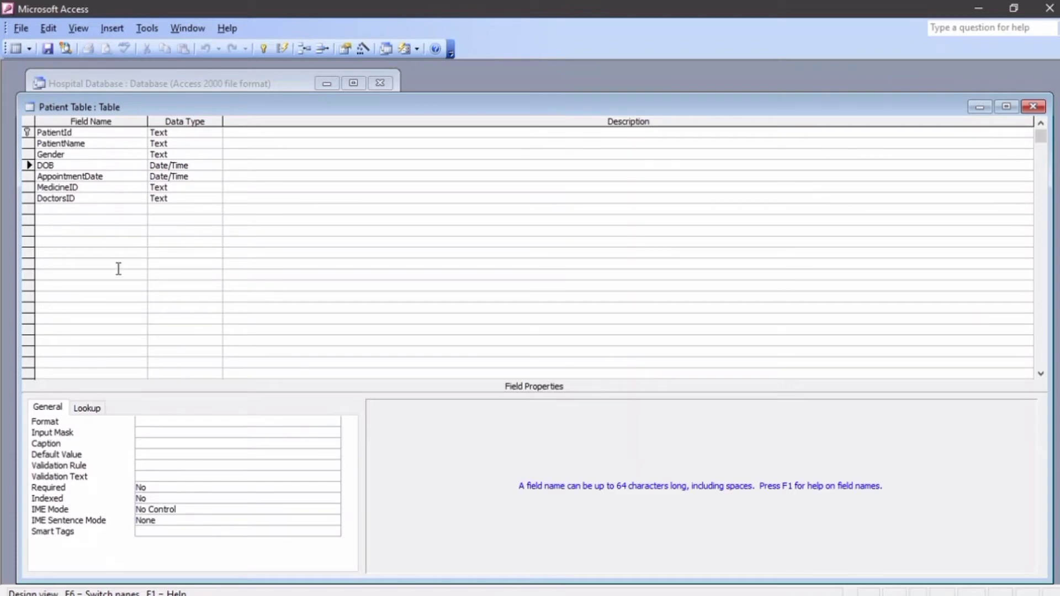
pyautogui.click(171, 421)
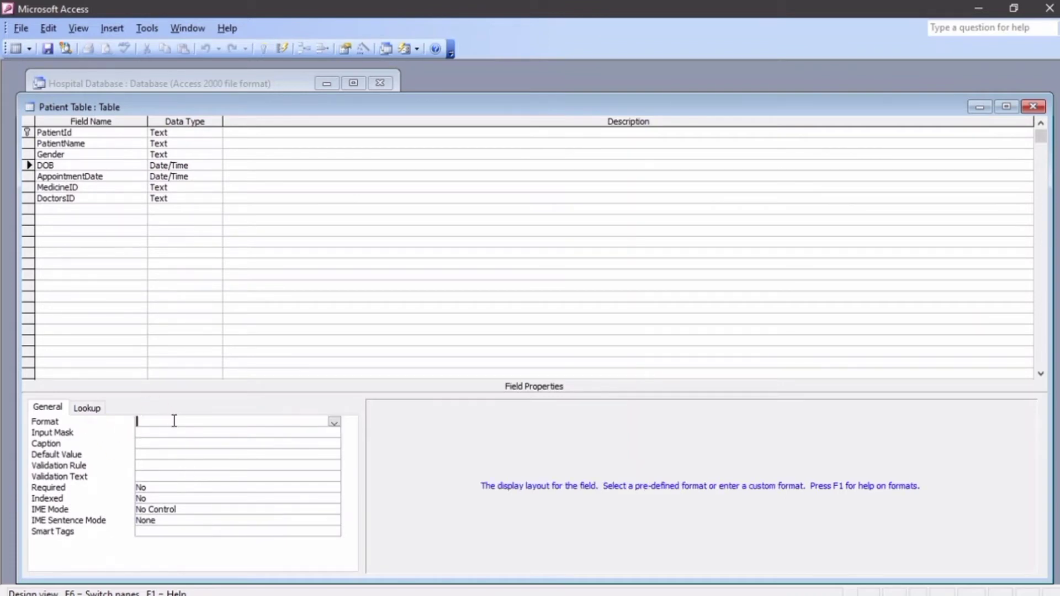
pyautogui.click(335, 423)
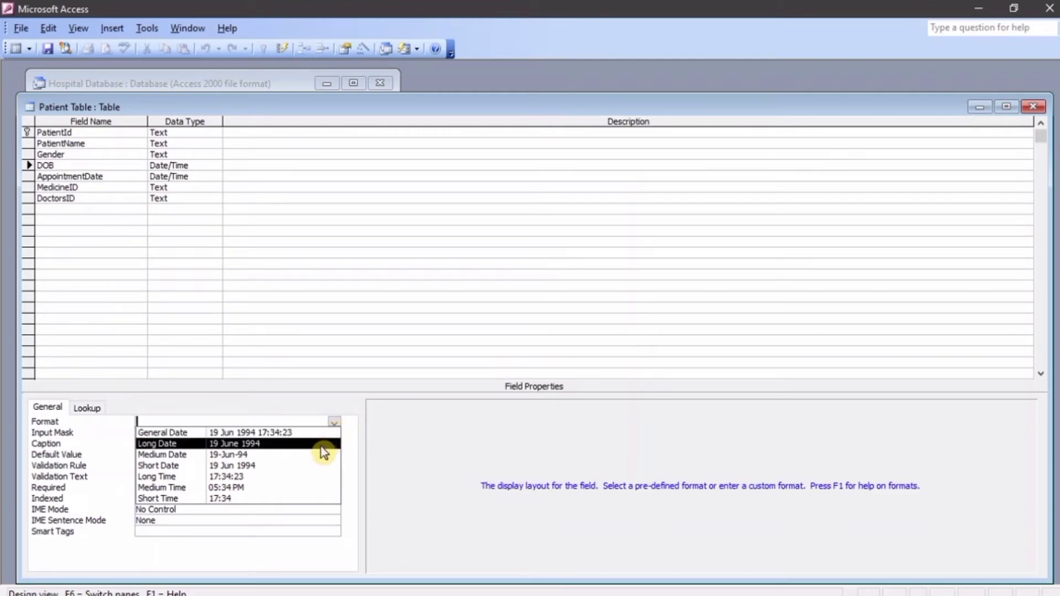
pyautogui.click(269, 458)
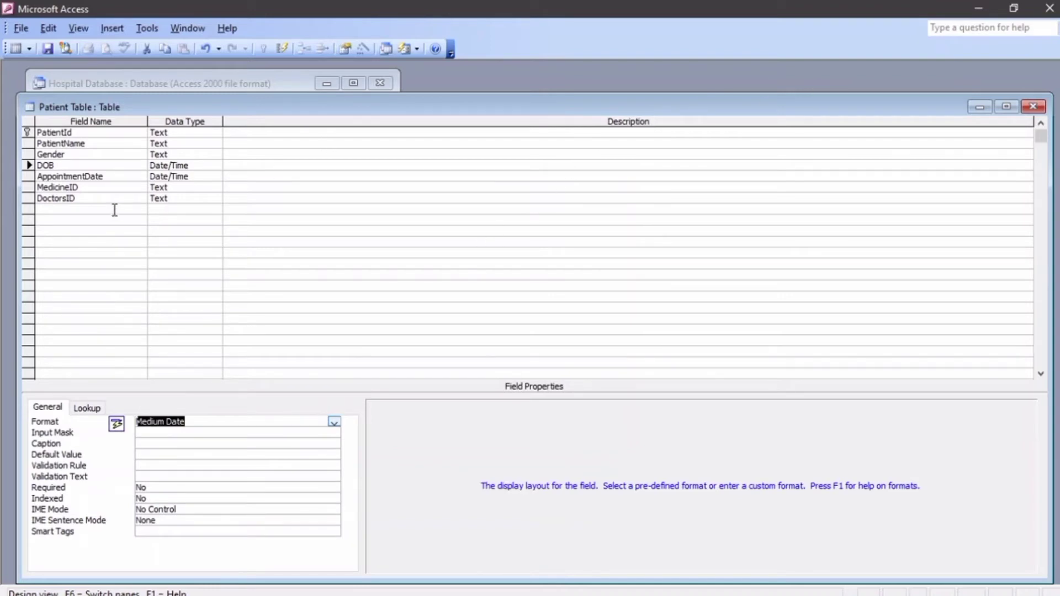
# Set the AppointmentDate field's format to Medium Date.
pyautogui.click(102, 177)
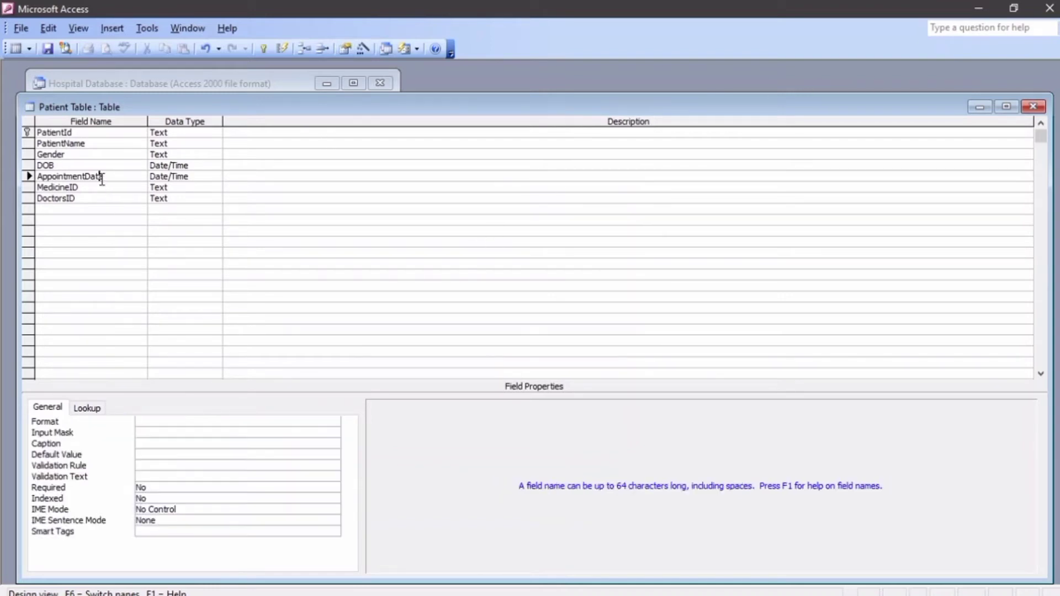
pyautogui.click(226, 432)
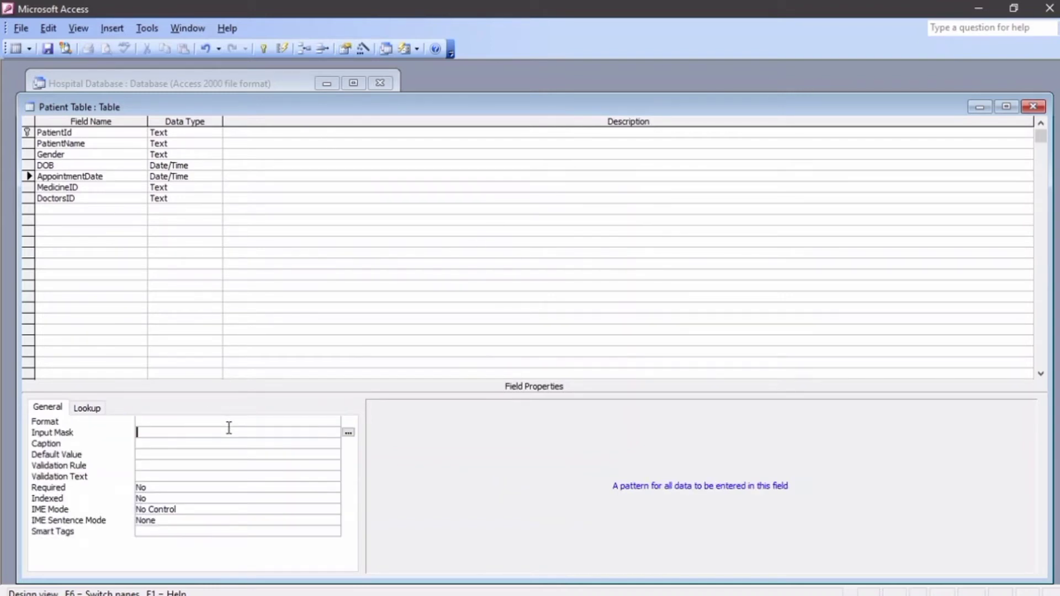
pyautogui.click(335, 422)
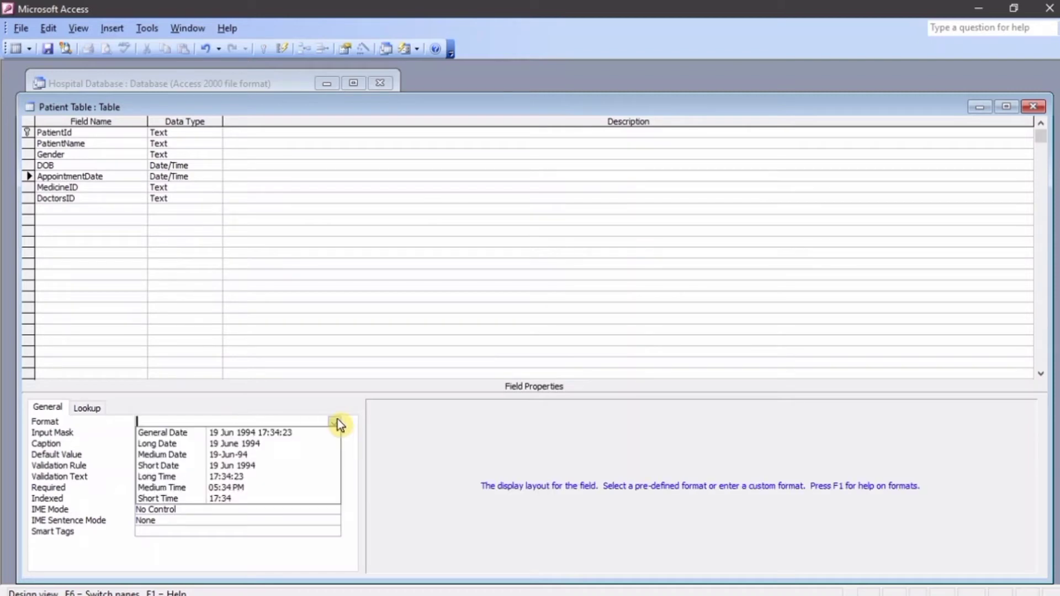
pyautogui.click(267, 454)
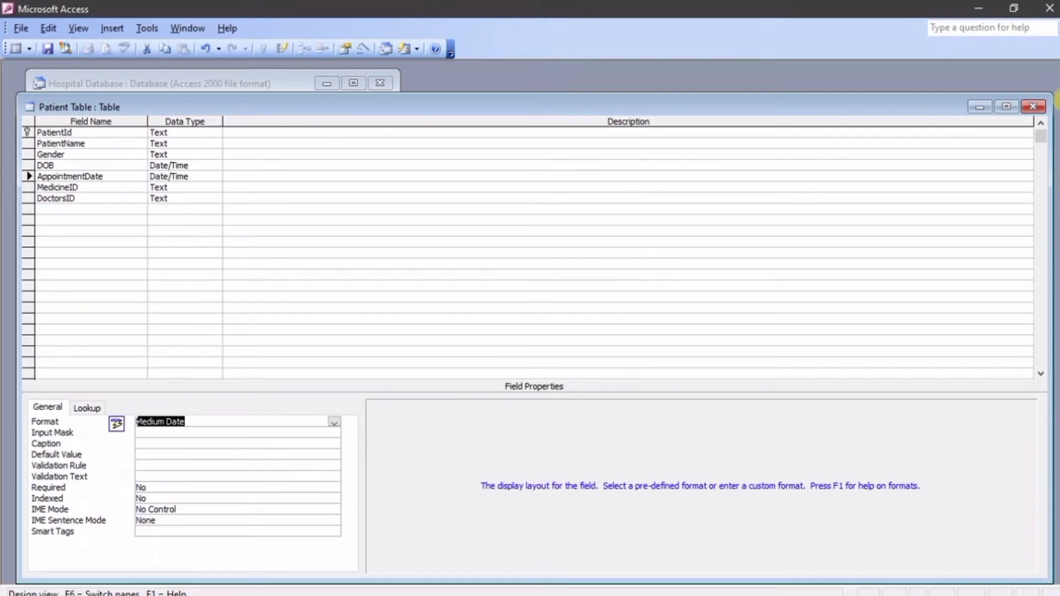
# Close the Patient Table with its design changes saved, and reopen it for data entry.
pyautogui.click(1033, 106)
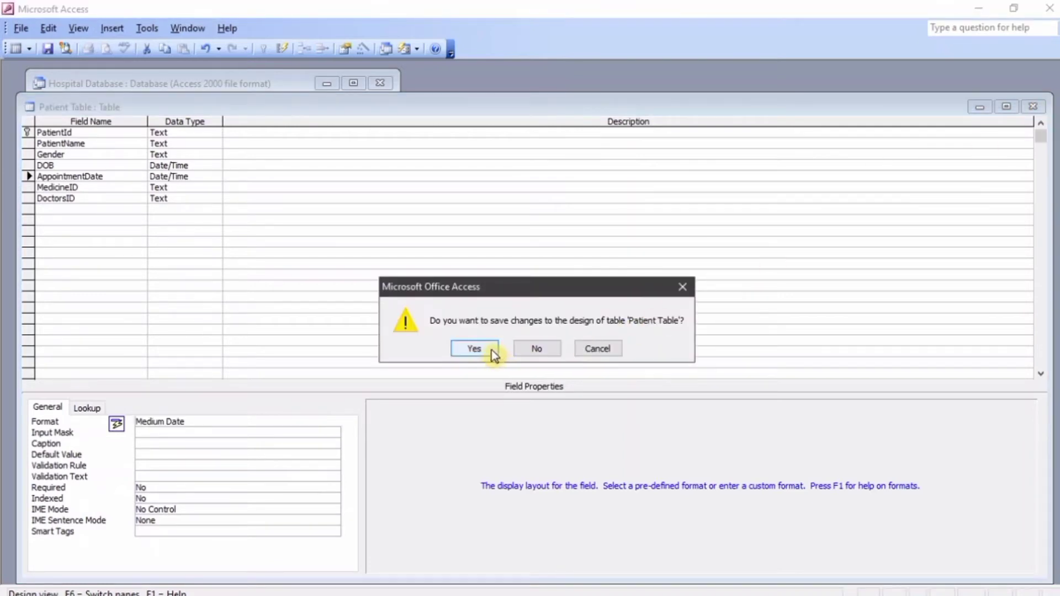
pyautogui.click(462, 354)
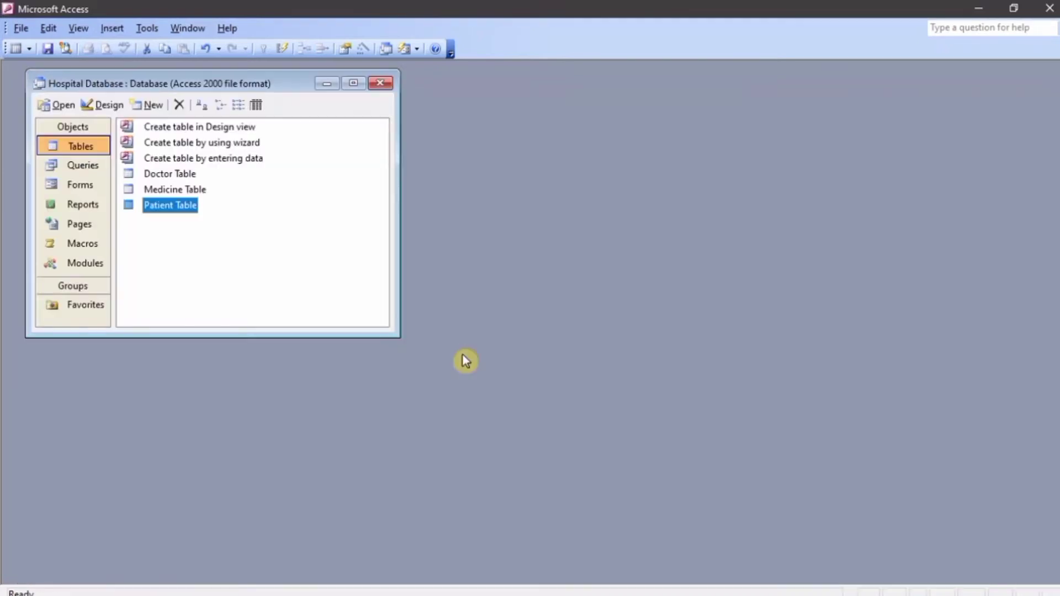
pyautogui.doubleClick(183, 209)
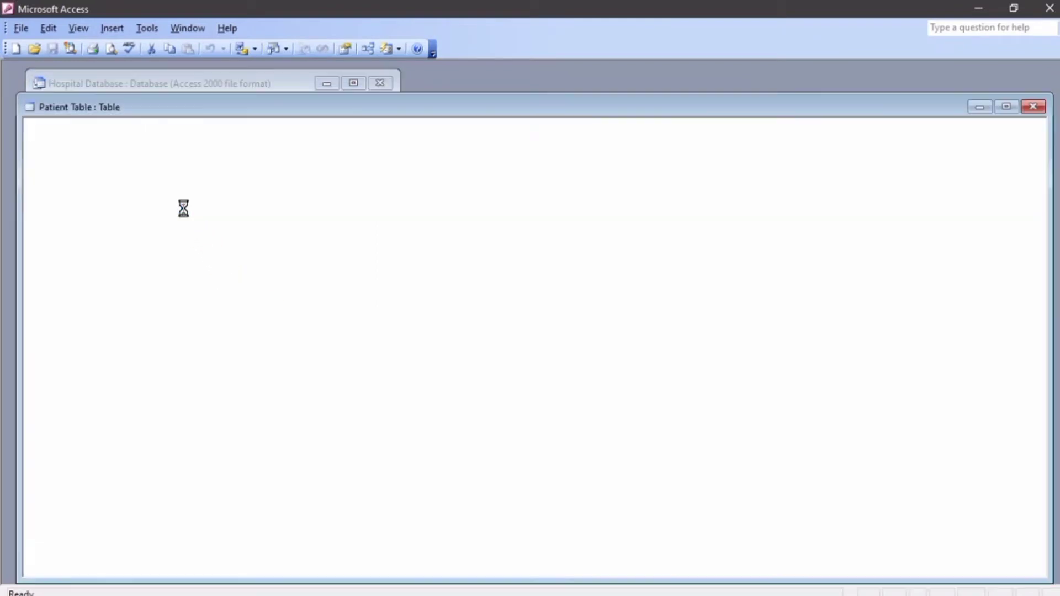
# Enter the date of birth and the appointment date 03-May-20 for patient record P001.
pyautogui.click(299, 139)
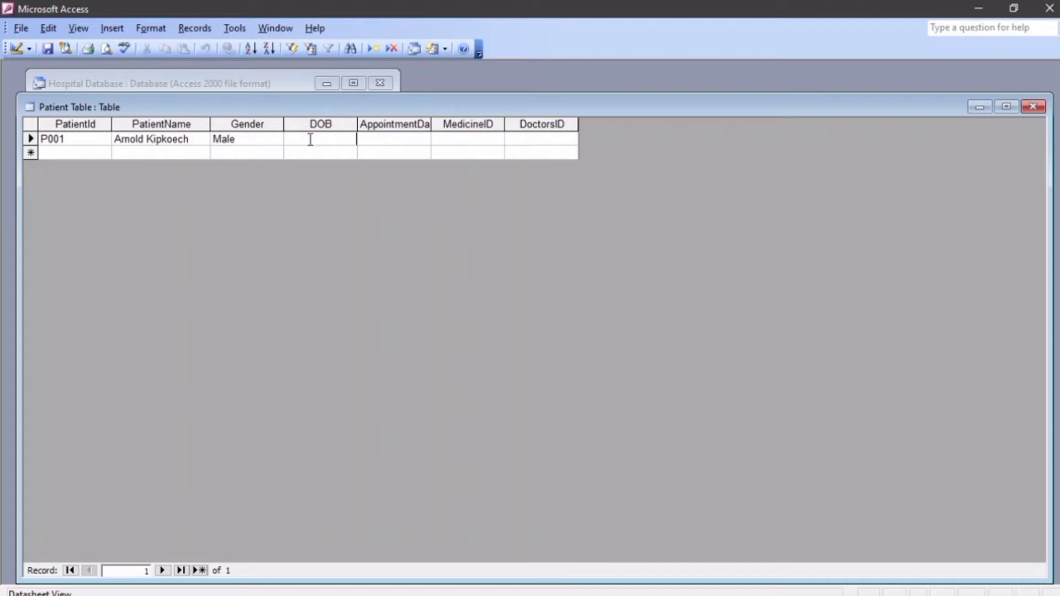
pyautogui.write('1929')
pyautogui.press('BackSpace')
pyautogui.press('BackSpace')
pyautogui.write('69')
pyautogui.write('-')
pyautogui.write('5-')
pyautogui.write('9')
pyautogui.press('Tab')
pyautogui.write('3-May')
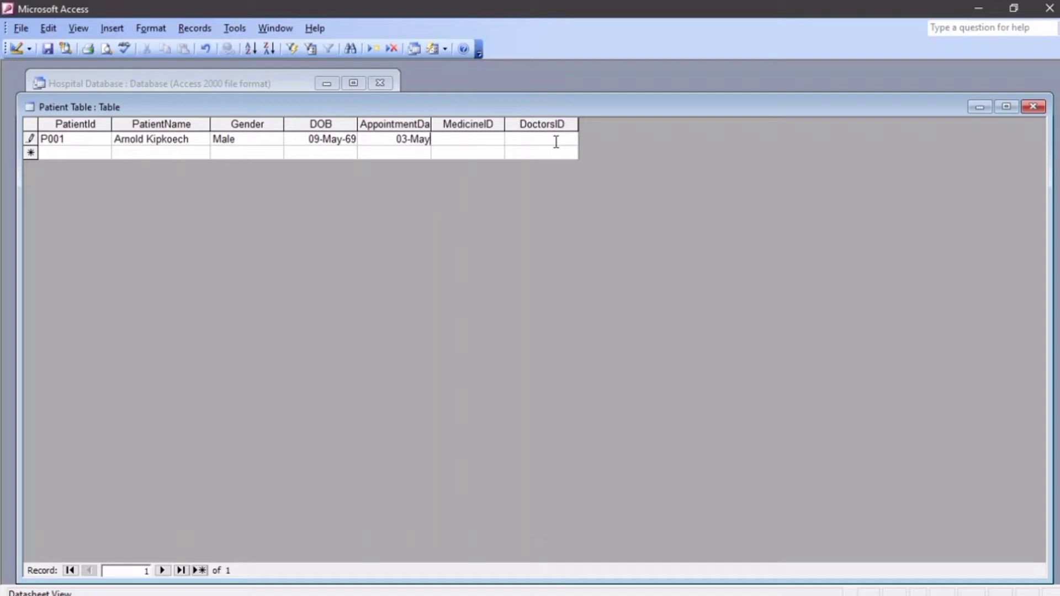
pyautogui.write('-20')
pyautogui.press('Tab')
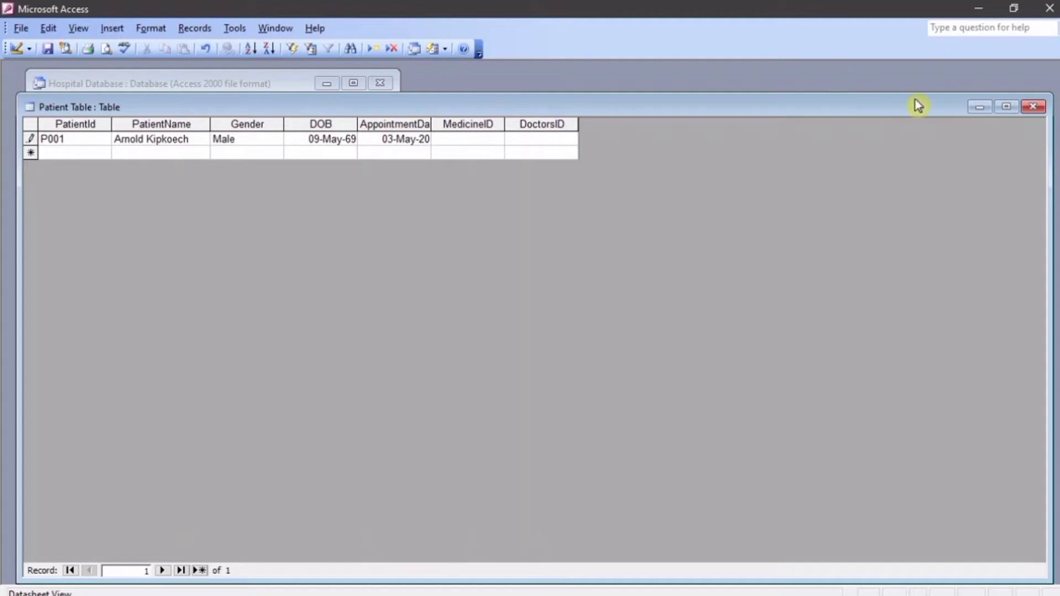
# Shrink the Patient Table window and place it beside the Hospital Database window.
pyautogui.click(1006, 107)
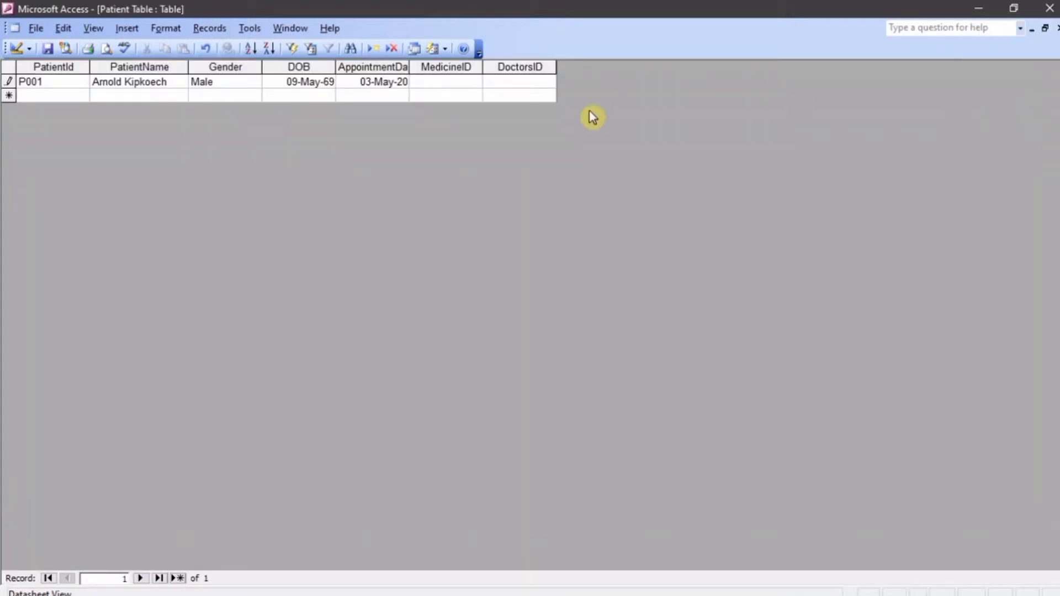
pyautogui.click(1046, 31)
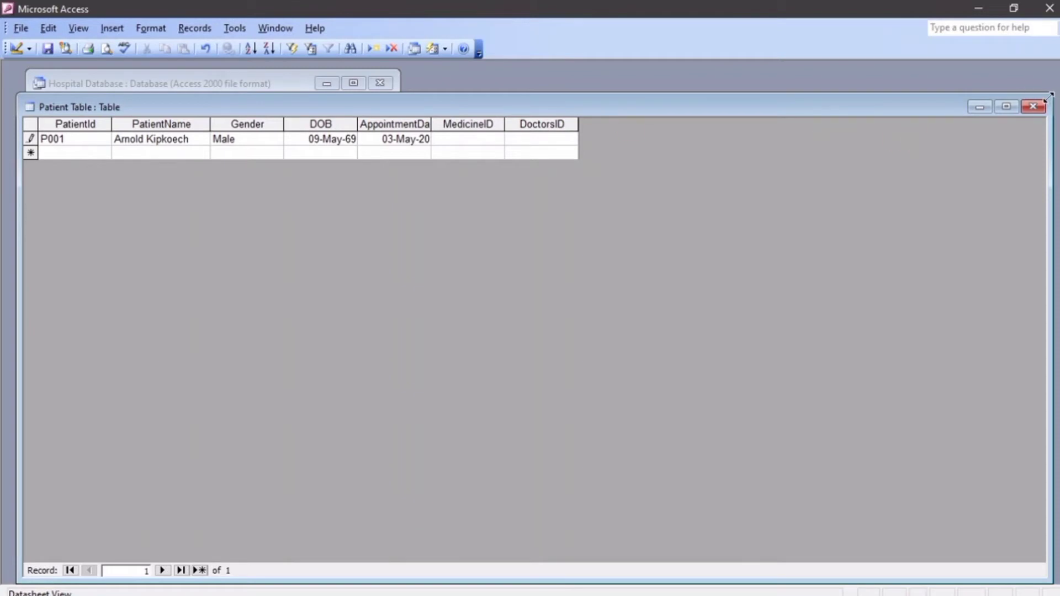
pyautogui.moveTo(1044, 95); pyautogui.dragTo(521, 232)
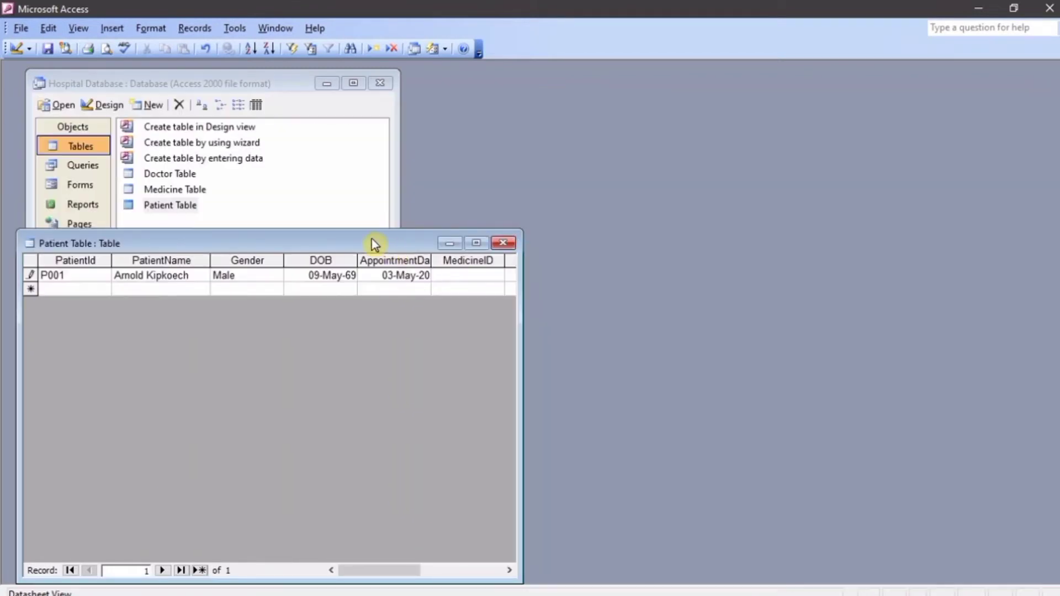
pyautogui.moveTo(372, 239); pyautogui.dragTo(788, 141)
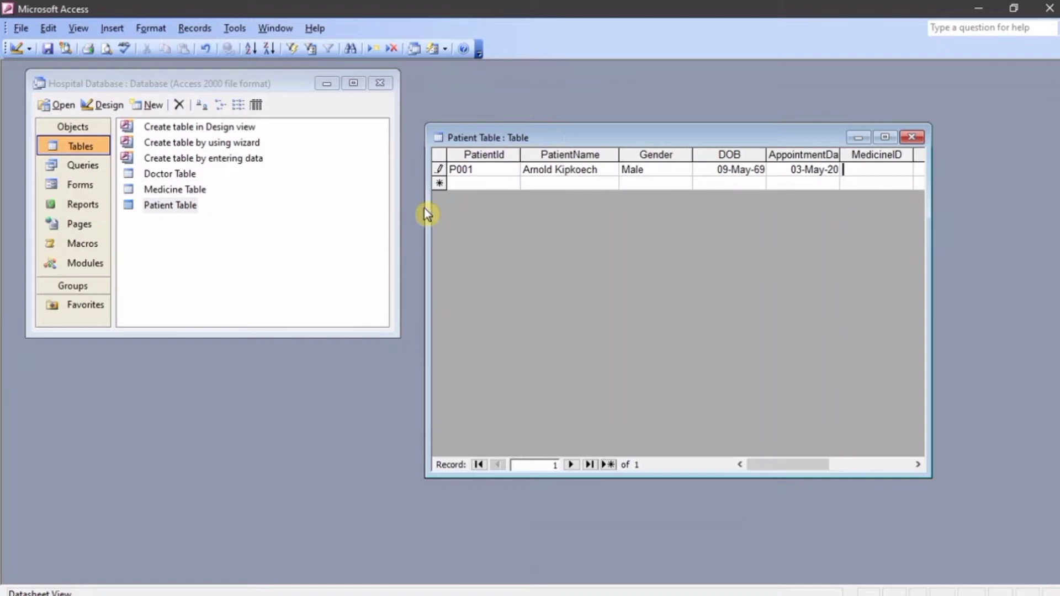
# Open the Medicine Table and the Doctor Table, shrinking each window so their IDs can be consulted alongside the Patient Table.
pyautogui.doubleClick(177, 189)
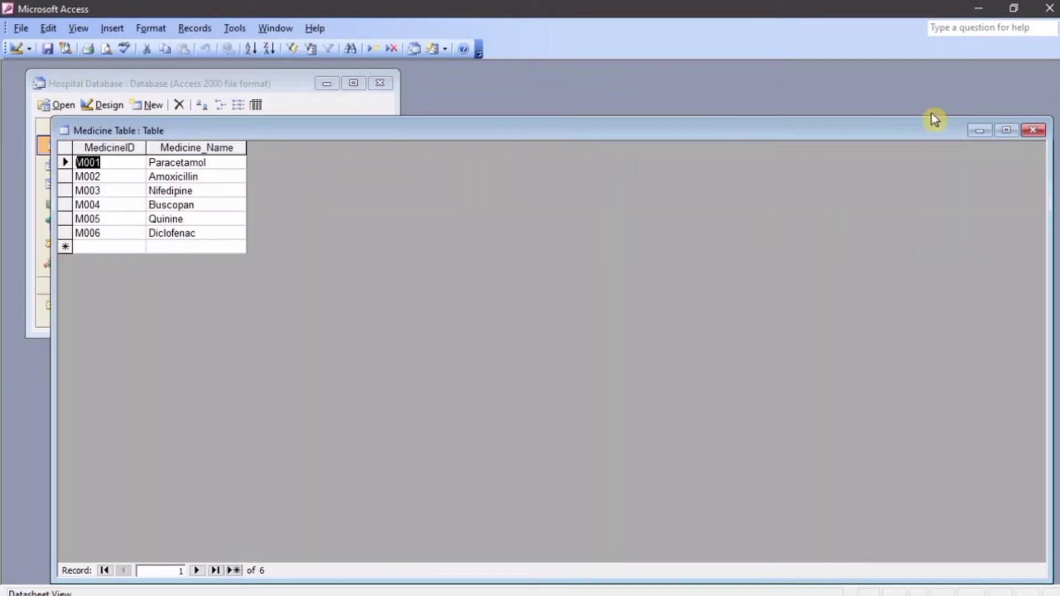
pyautogui.moveTo(1049, 118); pyautogui.dragTo(325, 276)
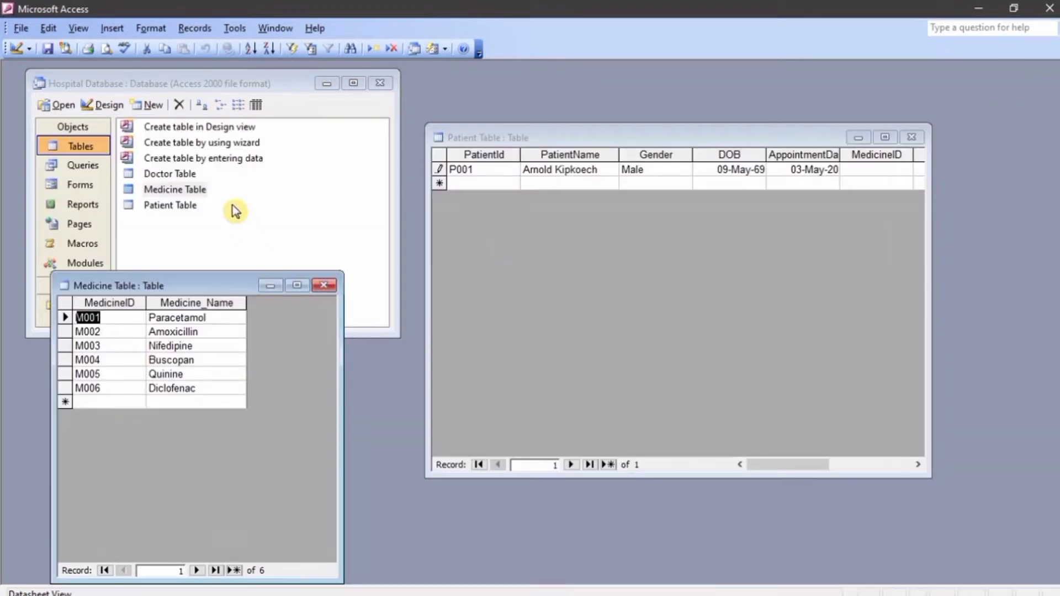
pyautogui.doubleClick(171, 174)
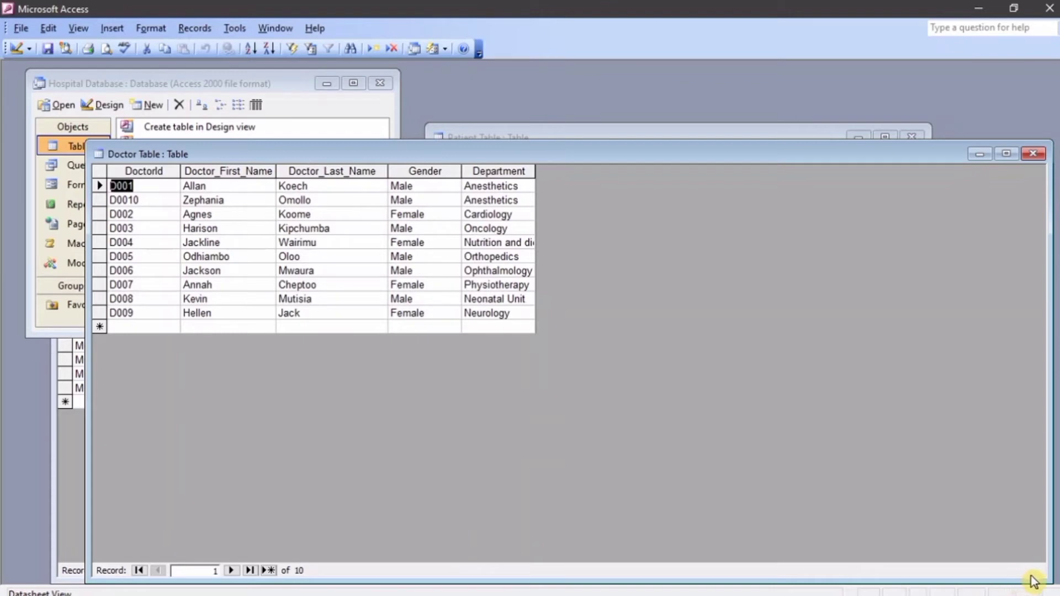
pyautogui.moveTo(1047, 581); pyautogui.dragTo(549, 372)
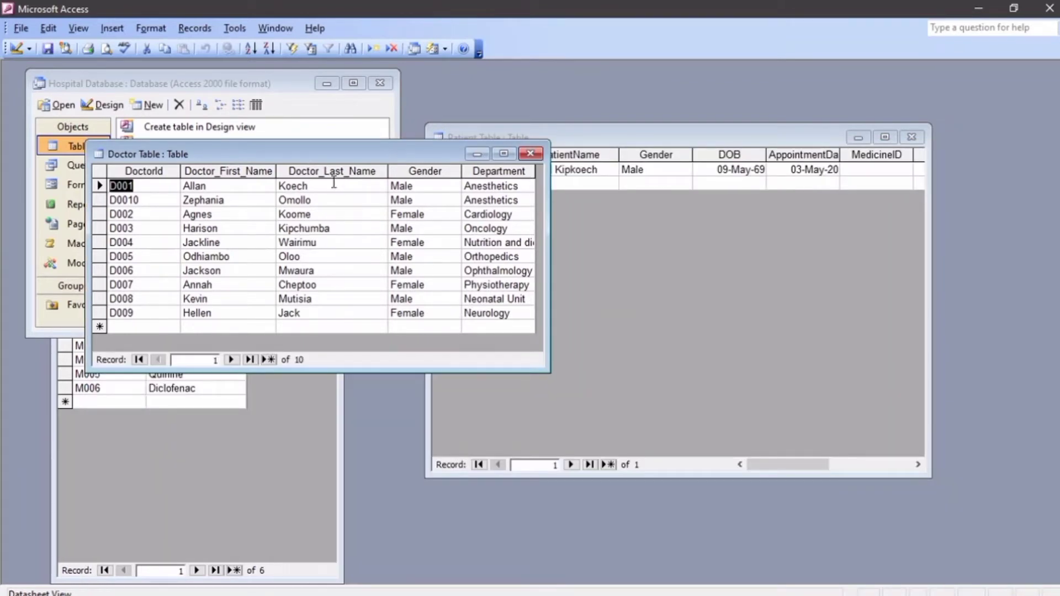
# Arrange the Doctor, Patient and Medicine Table windows so their records can be read together, and widen the Patient Table window.
pyautogui.moveTo(291, 146); pyautogui.dragTo(220, 88)
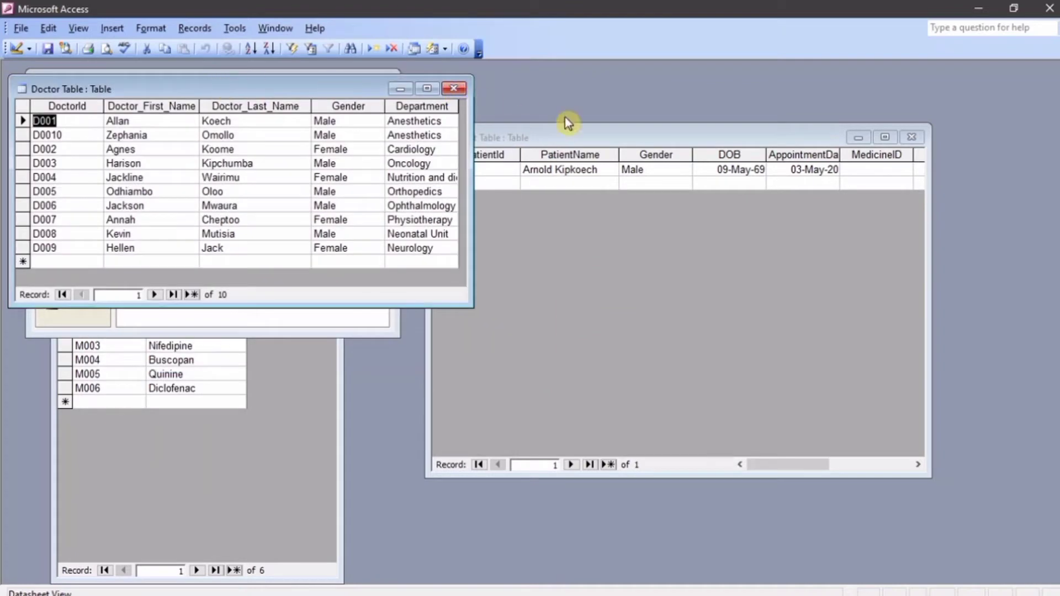
pyautogui.moveTo(586, 135); pyautogui.dragTo(670, 134)
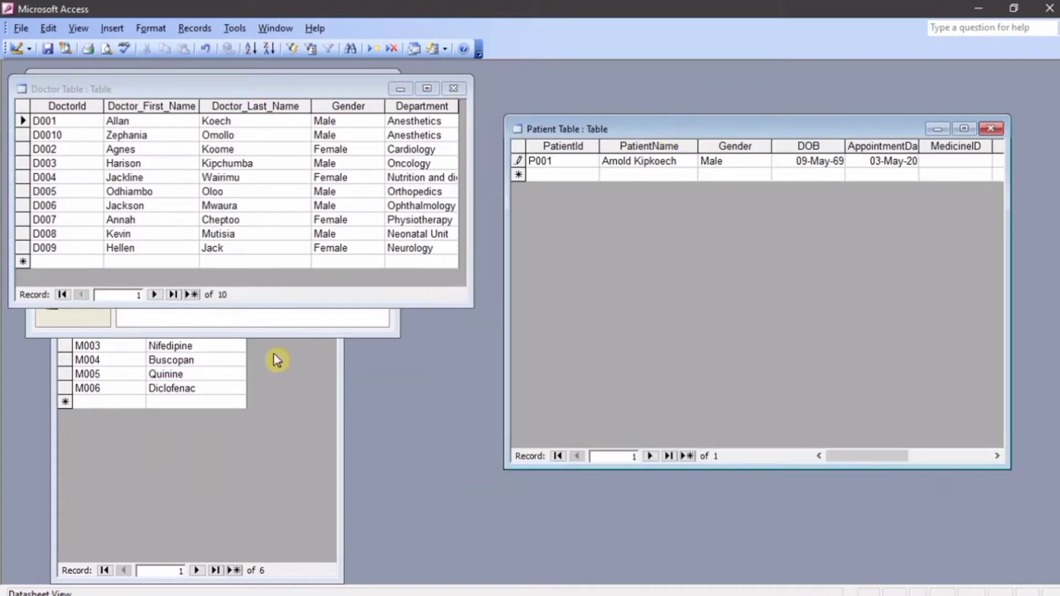
pyautogui.click(275, 354)
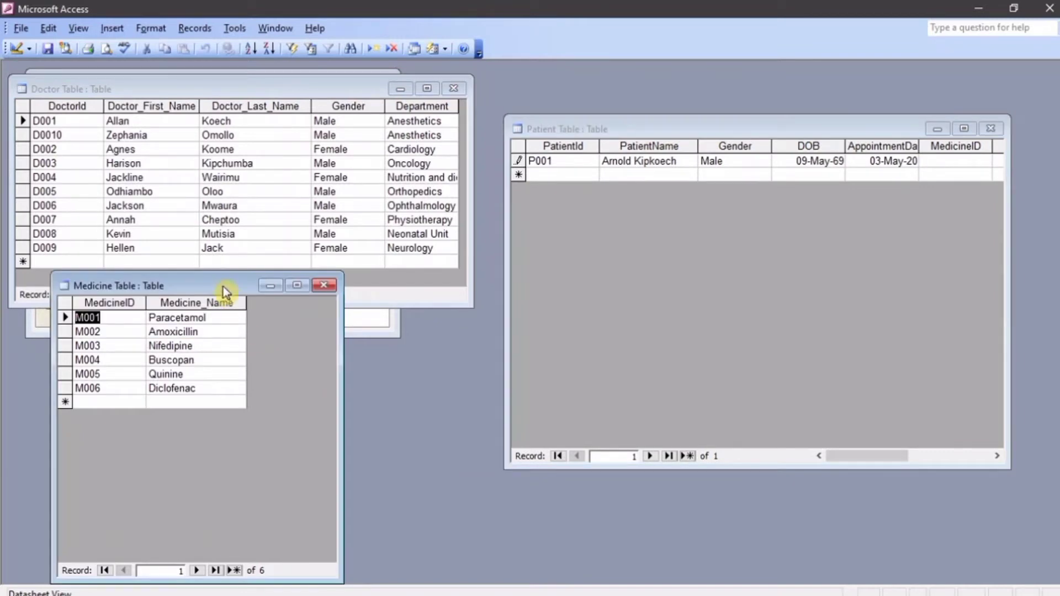
pyautogui.moveTo(222, 287); pyautogui.dragTo(211, 304)
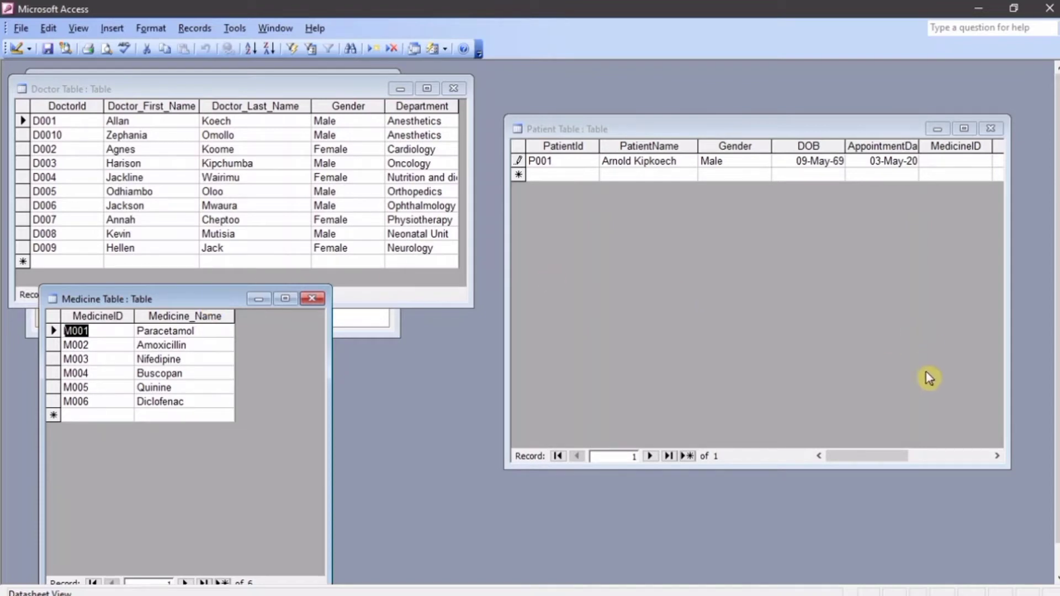
pyautogui.moveTo(1006, 435); pyautogui.dragTo(1049, 435)
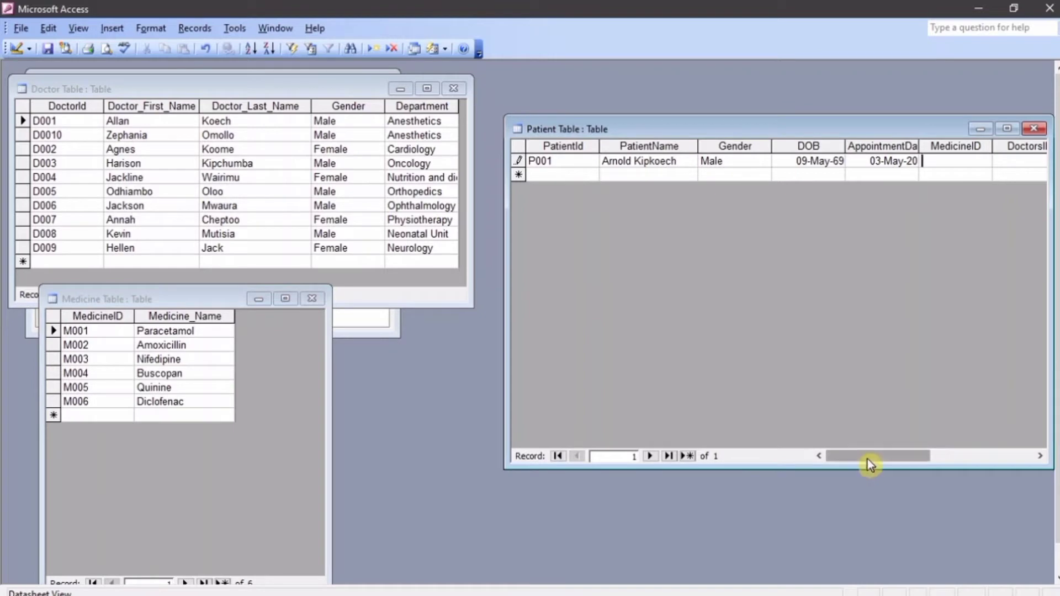
# Copy MedicineID M003 from the Medicine Table into the MedicineID field of patient record P001.
pyautogui.moveTo(867, 458); pyautogui.dragTo(882, 461)
pyautogui.click(851, 161)
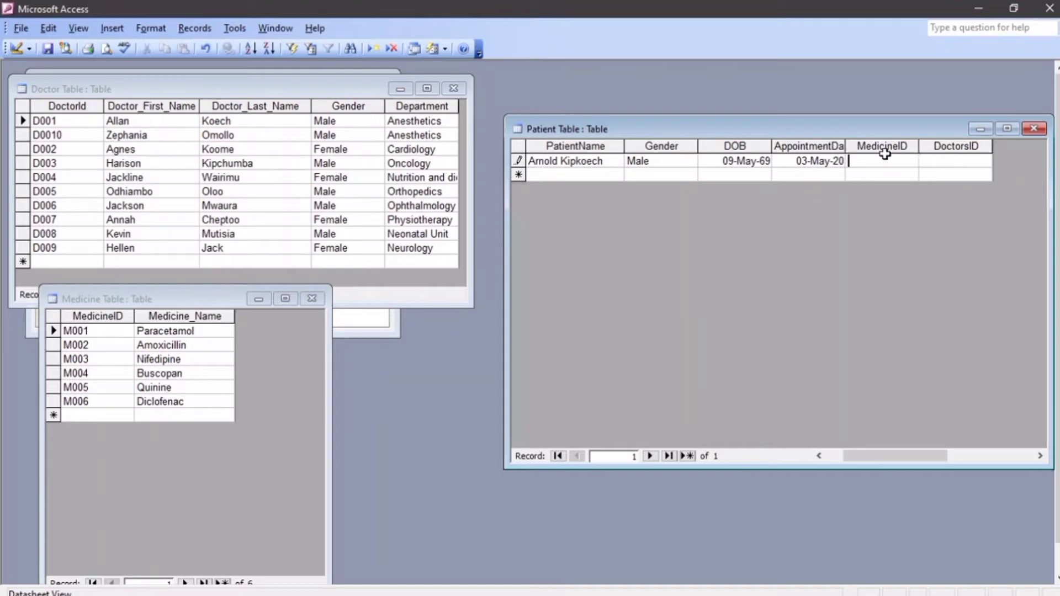
pyautogui.click(97, 360)
pyautogui.click(60, 359)
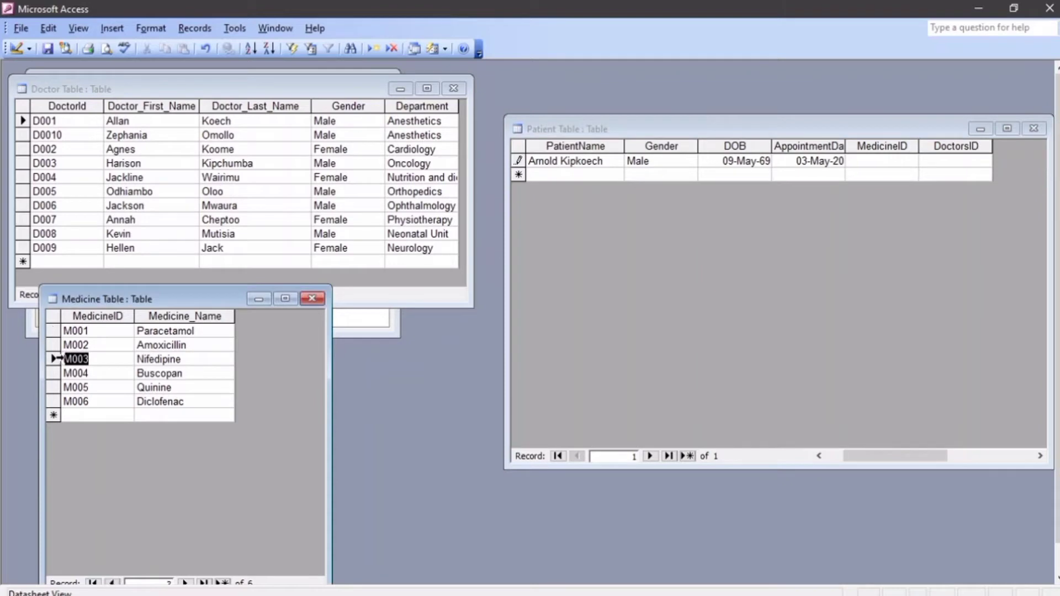
pyautogui.hotkey('ctrl', 'c')
pyautogui.click(858, 162)
pyautogui.hotkey('ctrl', 'v')
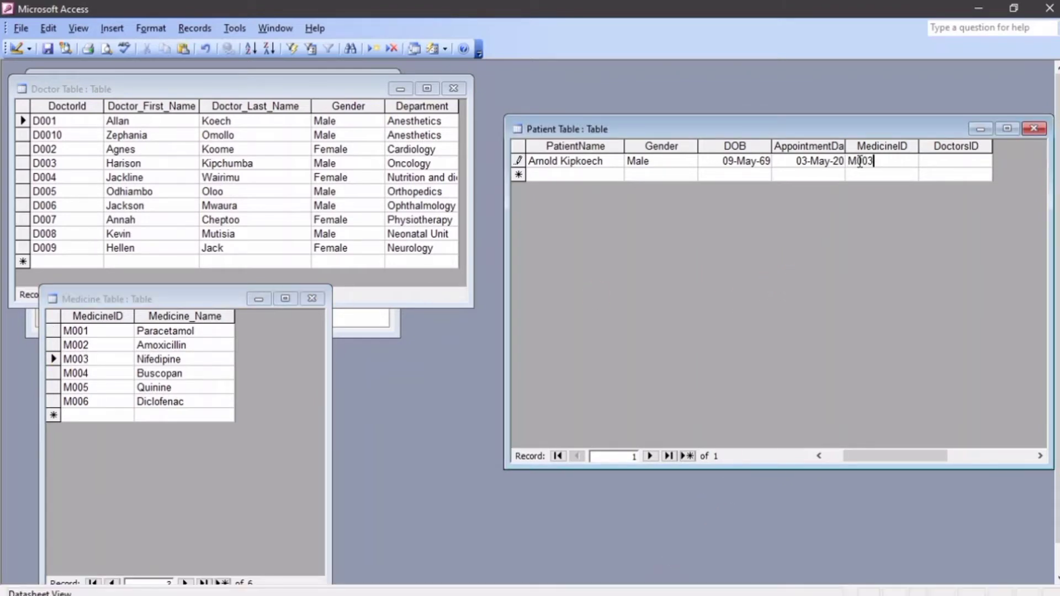
# Copy DoctorId D006 from the Doctor Table into the DoctorsID field of patient record P001.
pyautogui.click(973, 160)
pyautogui.click(65, 209)
pyautogui.moveTo(65, 209); pyautogui.dragTo(28, 205)
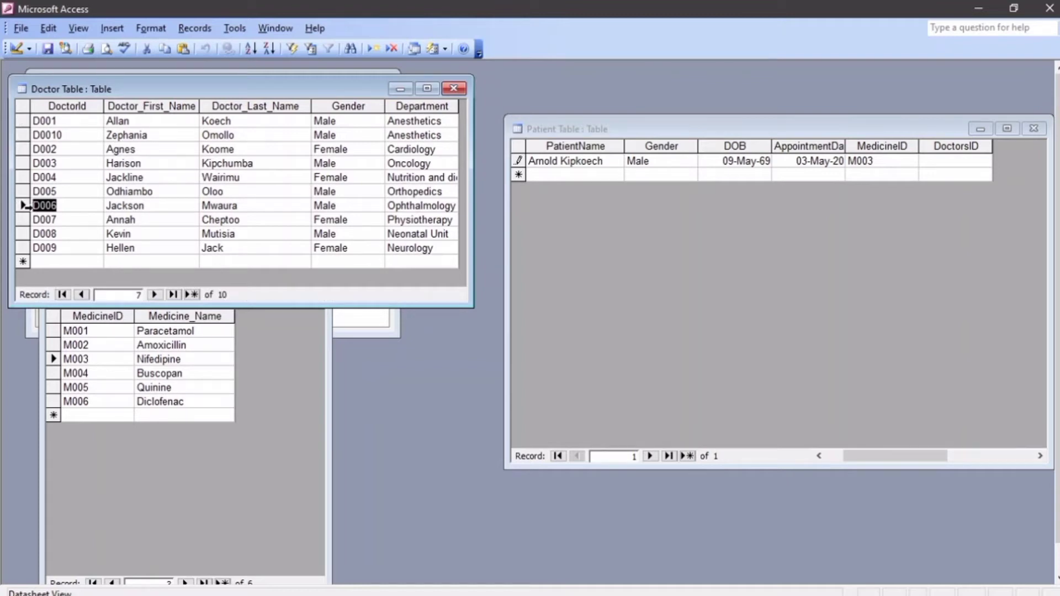
pyautogui.click(956, 159)
pyautogui.hotkey('ctrl', 'v')
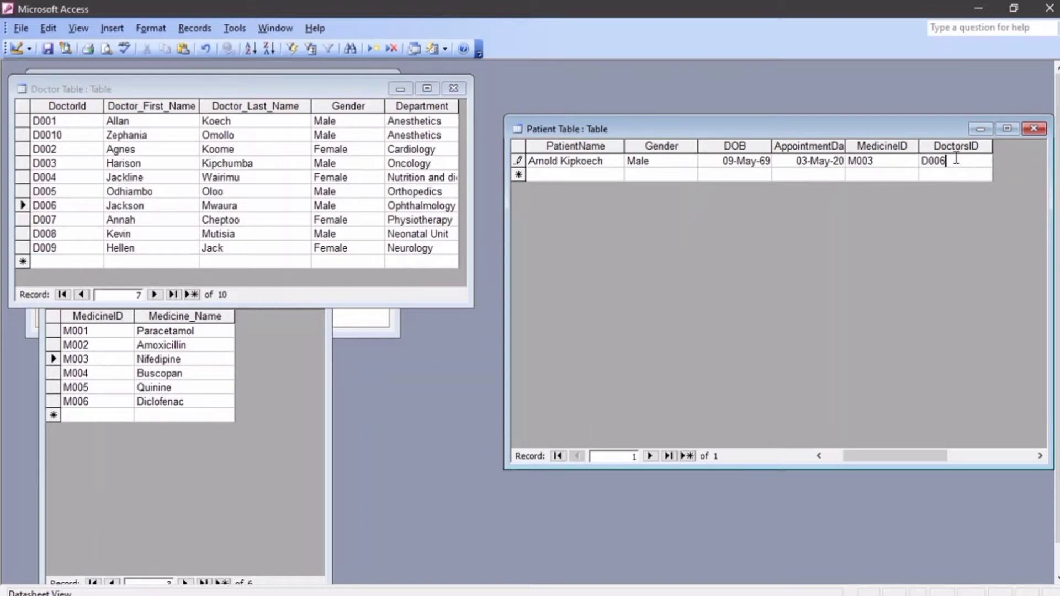
# Start a second record in the Patient Table and enter the patient's full name in PatientName.
pyautogui.click(609, 176)
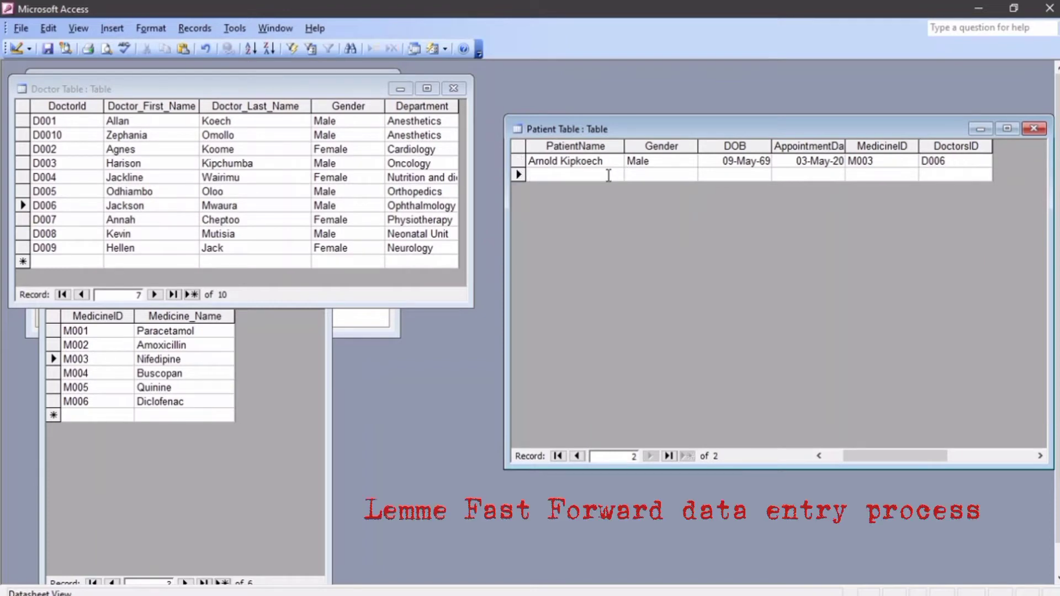
pyautogui.write('Amos')
pyautogui.press('Tab')
pyautogui.write('Wam')
pyautogui.press('BackSpace')
pyautogui.press('BackSpace')
pyautogui.press('BackSpace')
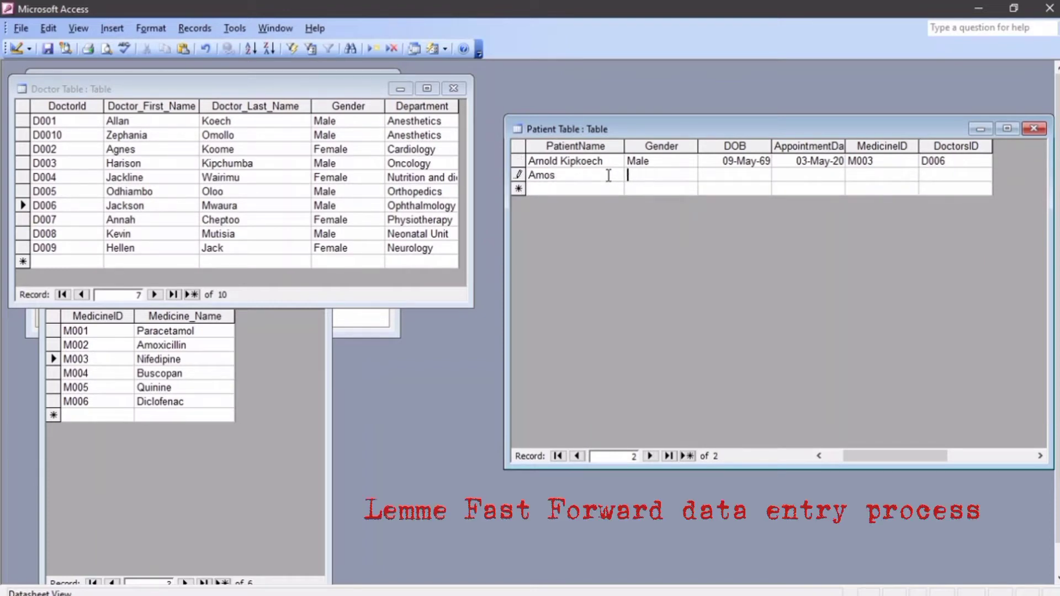
pyautogui.press('Left')
pyautogui.press('Right')
pyautogui.click(555, 175)
pyautogui.write('Wachira')
# Enter gender Male, the date of birth and the appointment date 2-jan-2021 for the second patient.
pyautogui.press('Tab')
pyautogui.write('Male10-june-200')
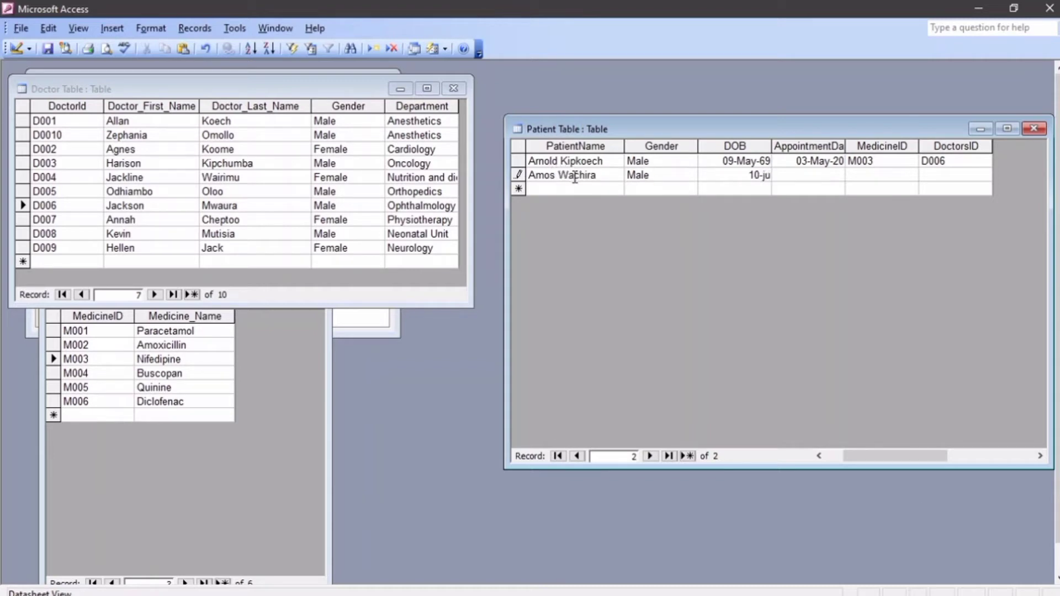
pyautogui.press('Tab')
pyautogui.write('2-jan-2021')
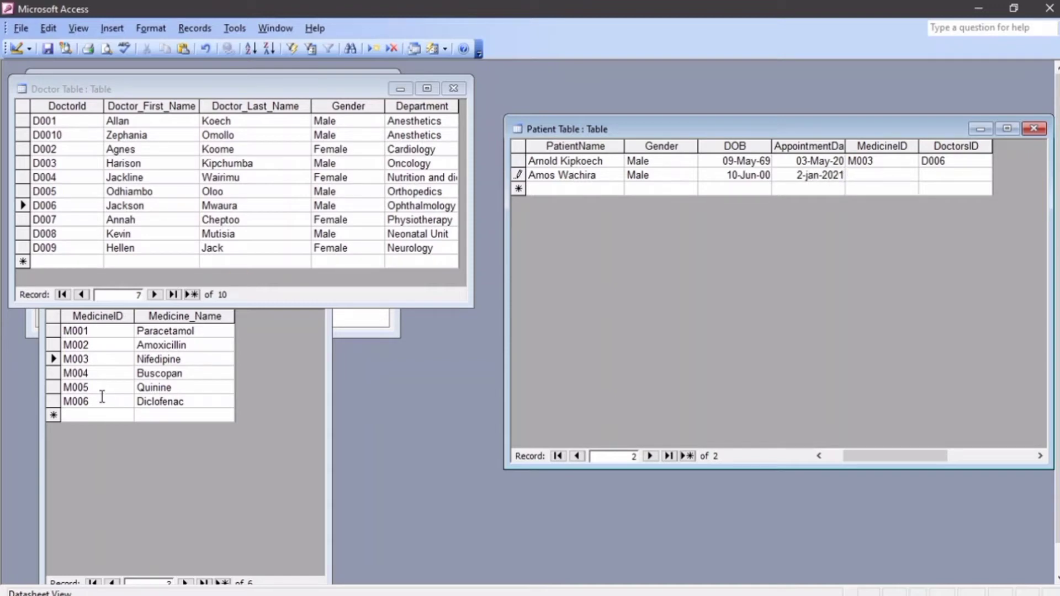
# Copy MedicineID M006 from the Medicine Table into the second patient record and enter D001 as its DoctorsID.
pyautogui.doubleClick(102, 396)
pyautogui.hotkey('ctrl', 'c')
pyautogui.click(870, 174)
pyautogui.hotkey('ctrl', 'v')
pyautogui.press('Tab')
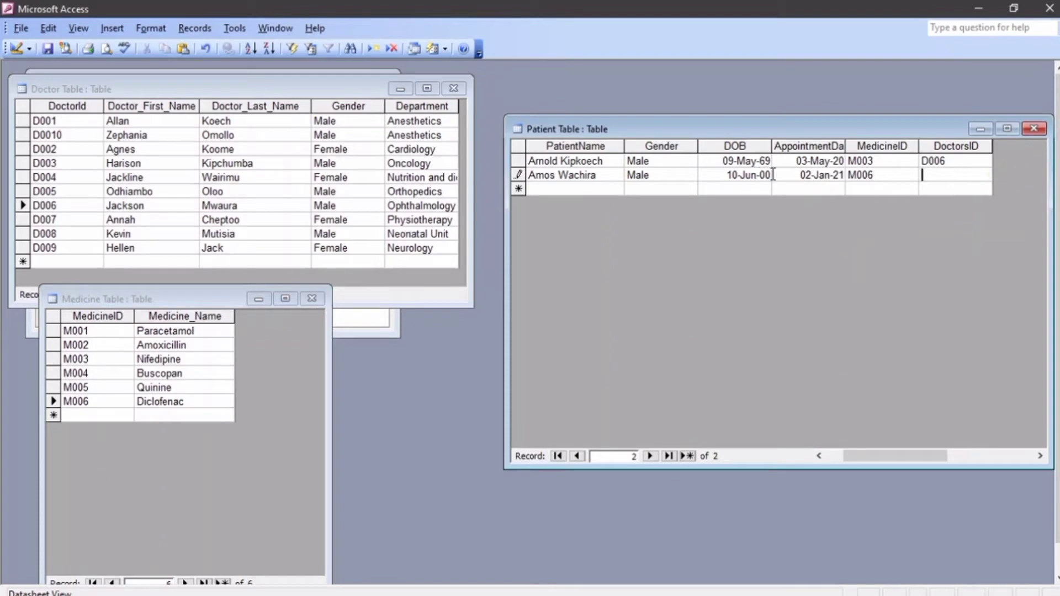
pyautogui.write('D001')
# Fill in the missing PatientId of the second patient record with P002.
pyautogui.click(575, 189)
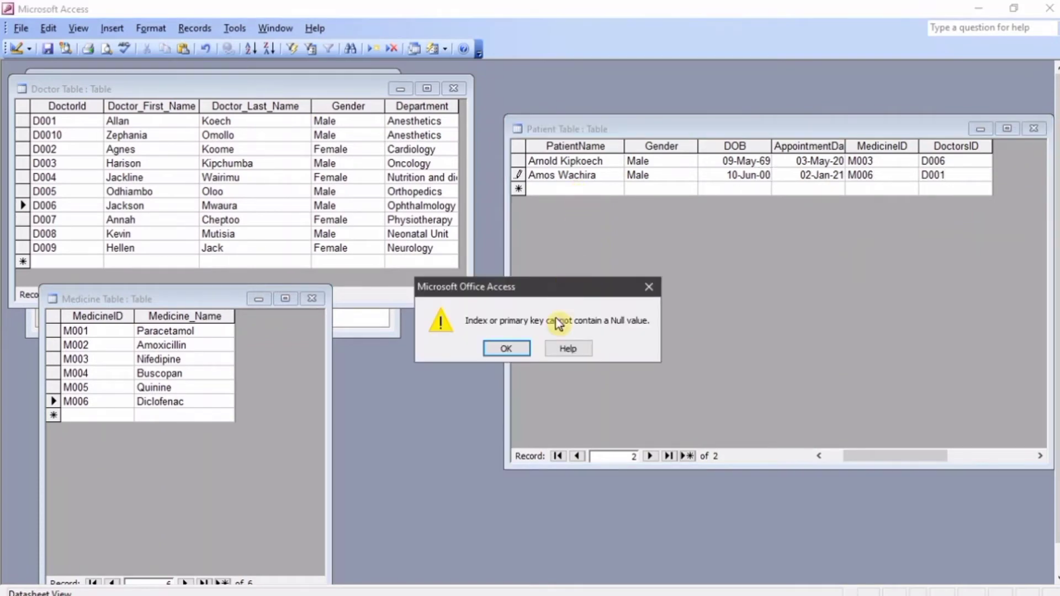
pyautogui.click(515, 346)
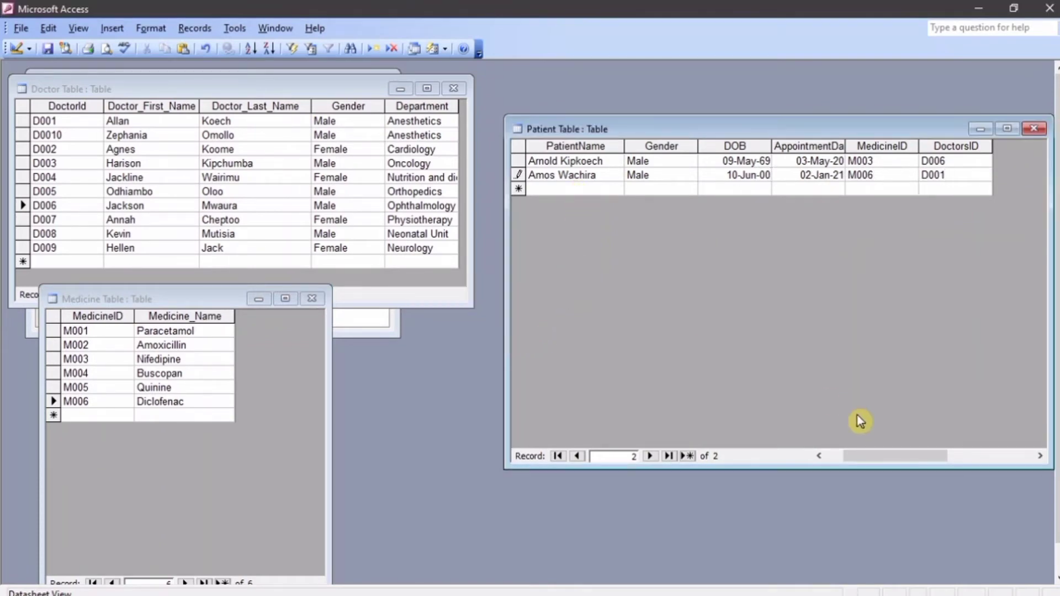
pyautogui.click(825, 456)
pyautogui.click(556, 174)
pyautogui.write('P002')
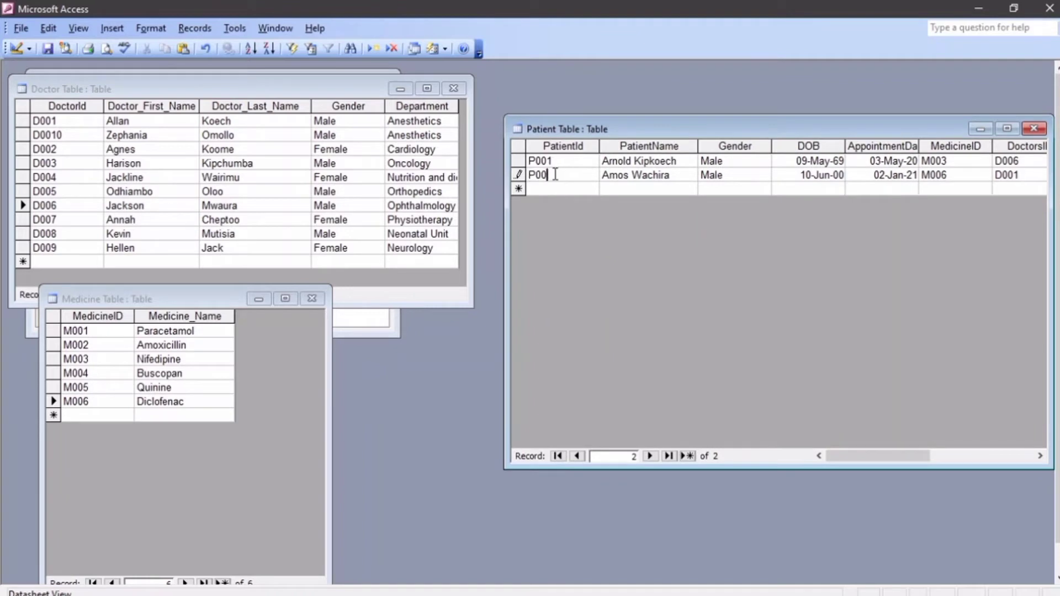
# Add patient record P003 with the patient's full name, gender Female and the date of birth.
pyautogui.press('Down')
pyautogui.write('P00')
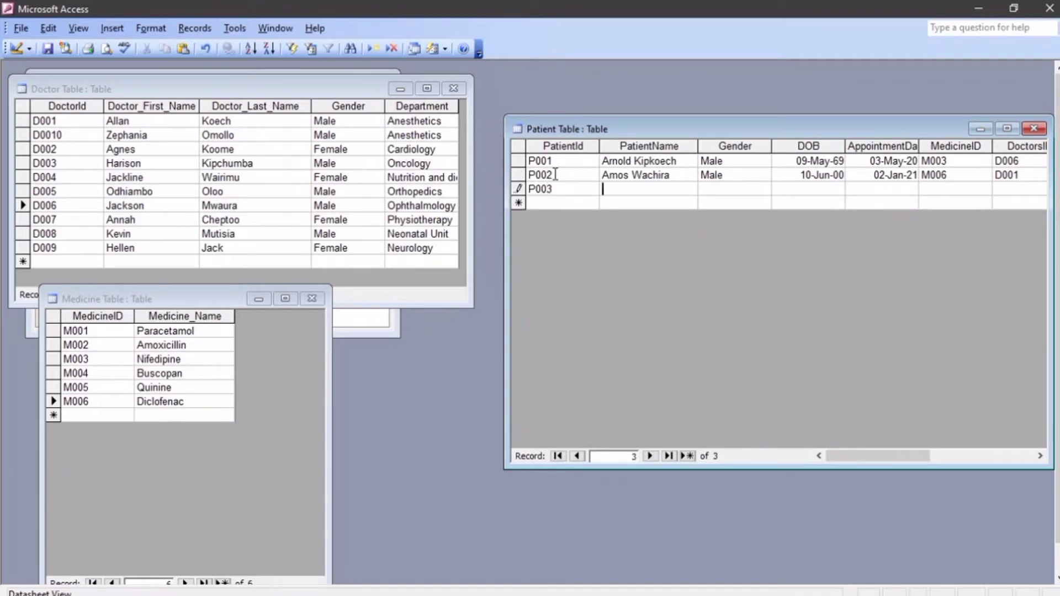
pyautogui.press('Tab')
pyautogui.write('Joyce Kerubo')
pyautogui.press('Tab')
pyautogui.write('Female')
pyautogui.press('Tab')
pyautogui.write('12-dec-97')
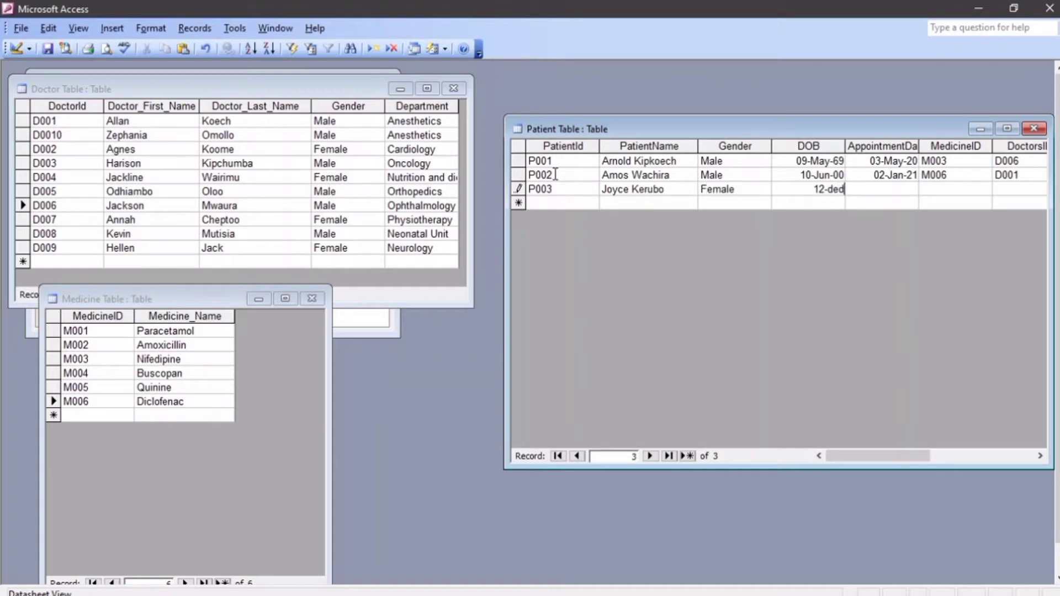
# Complete patient record P003 with appointment date 8-may-21, MedicineID M005 and DoctorsID D003.
pyautogui.press('Tab')
pyautogui.write('8-may-21')
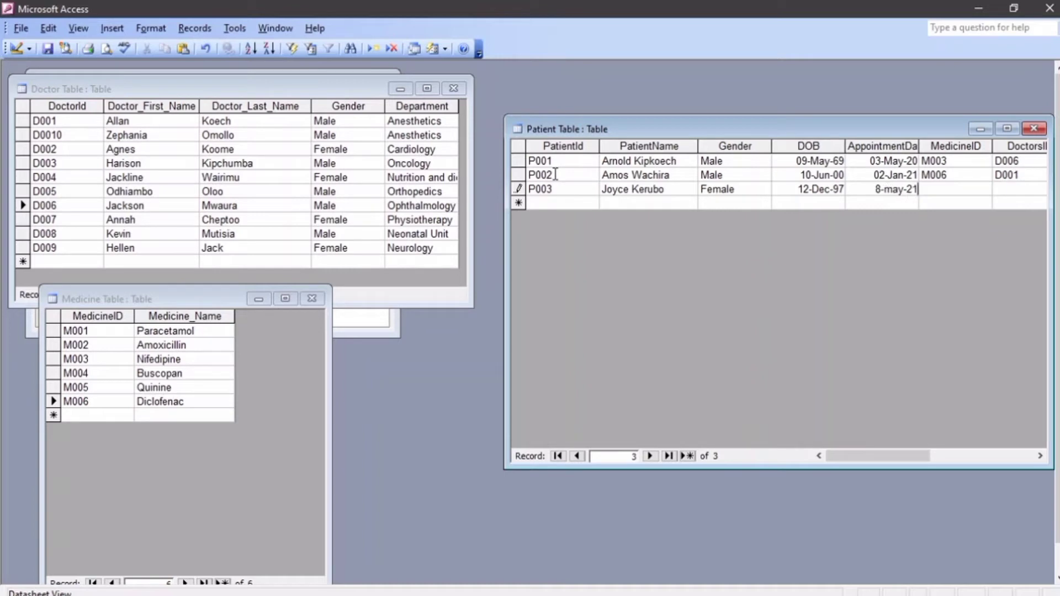
pyautogui.press('Tab')
pyautogui.write('M005')
pyautogui.press('Tab')
pyautogui.write('d003')
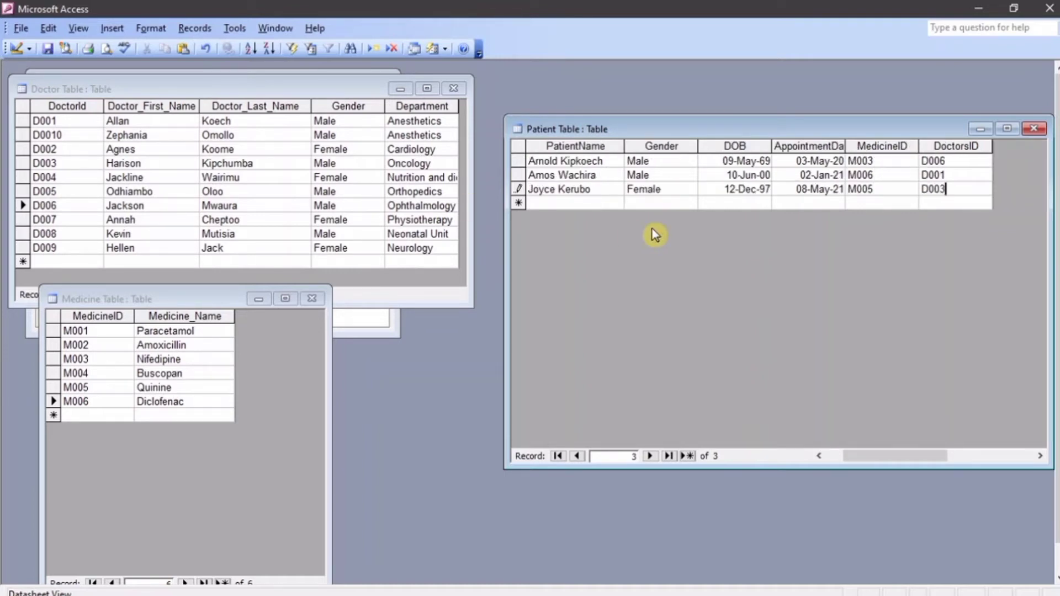
# Add patient record P004 with the patient's full name, gender Female and the date of birth.
pyautogui.press('Tab')
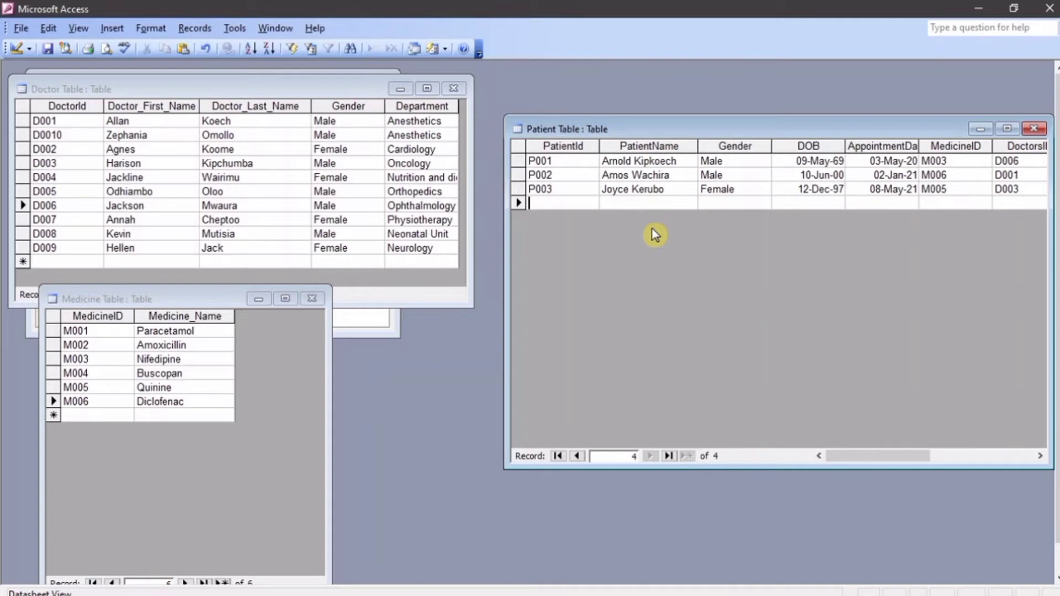
pyautogui.write('P004')
pyautogui.press('Tab')
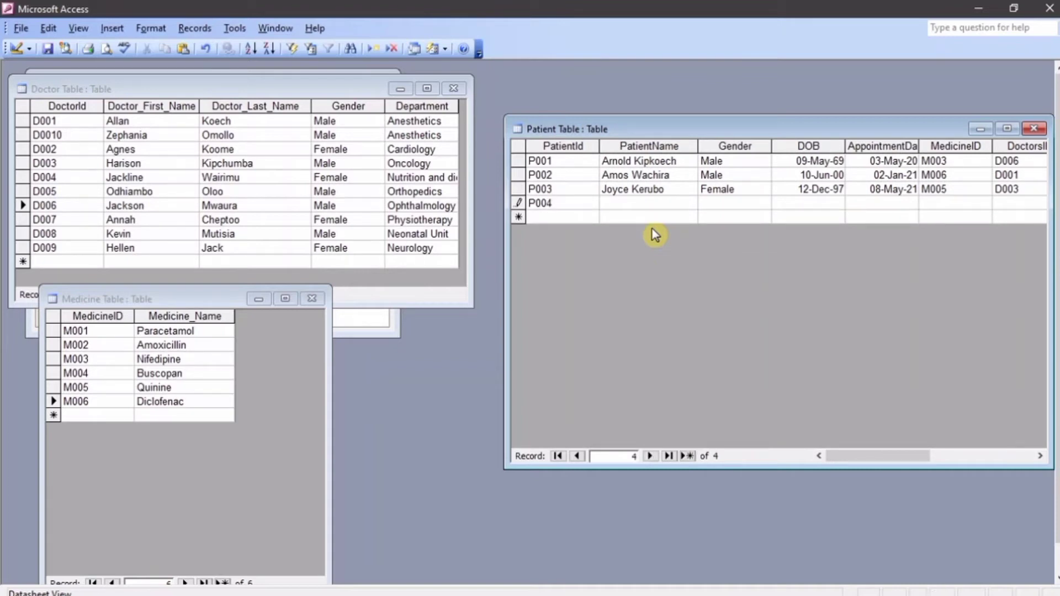
pyautogui.write('Florence')
pyautogui.press('Tab')
pyautogui.click(657, 203)
pyautogui.write('Wawuda')
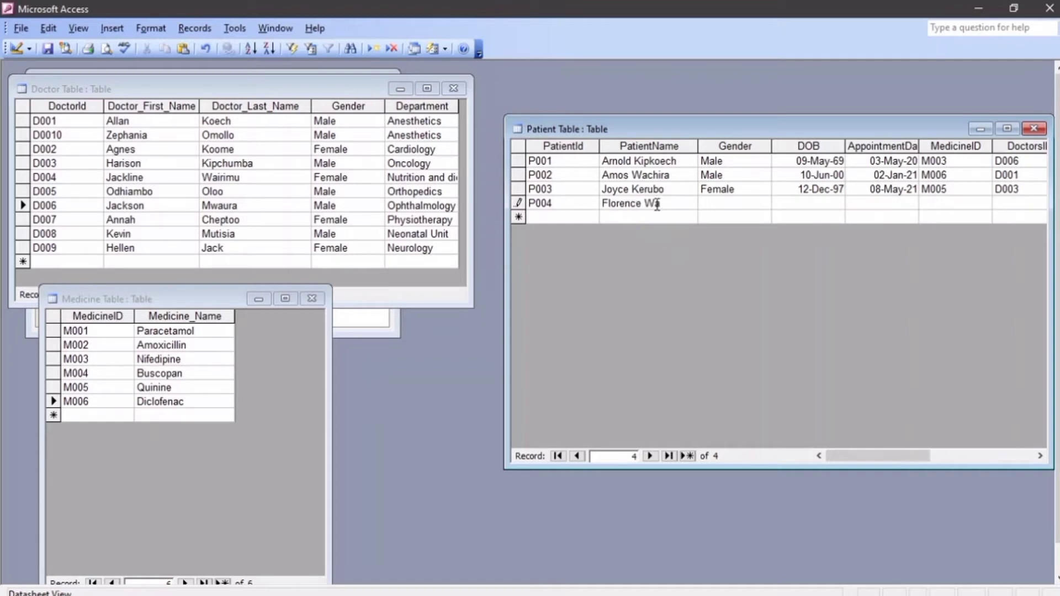
pyautogui.press('Tab')
pyautogui.write('Female')
pyautogui.press('Tab')
pyautogui.write('14-may-2003')
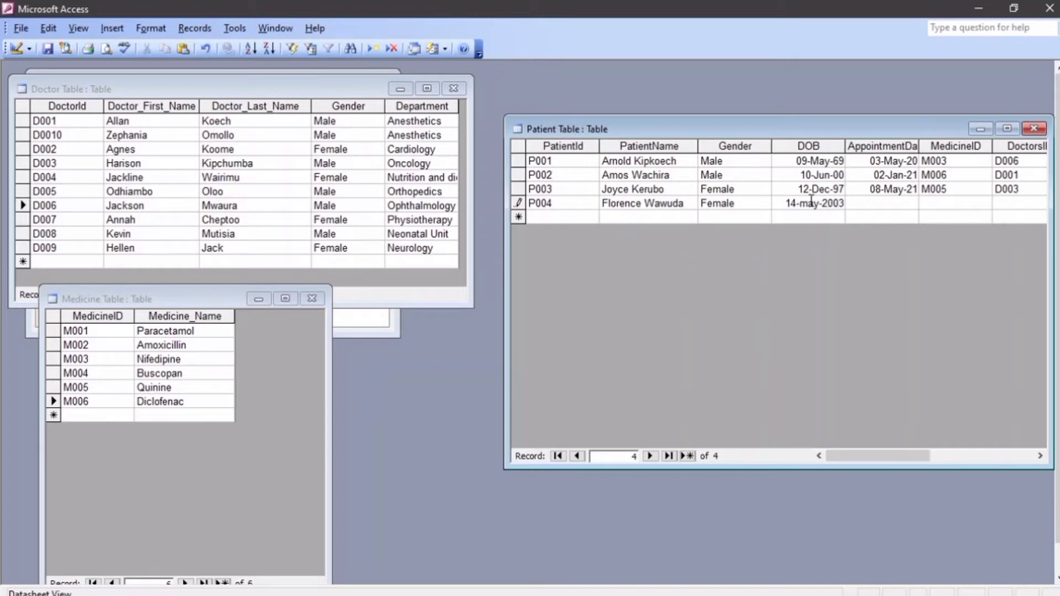
# Complete patient record P004 with appointment date 21-jan-20, MedicineID M006 and DoctorsID D007.
pyautogui.press('Tab')
pyautogui.write('21-jan-20')
pyautogui.press('Tab')
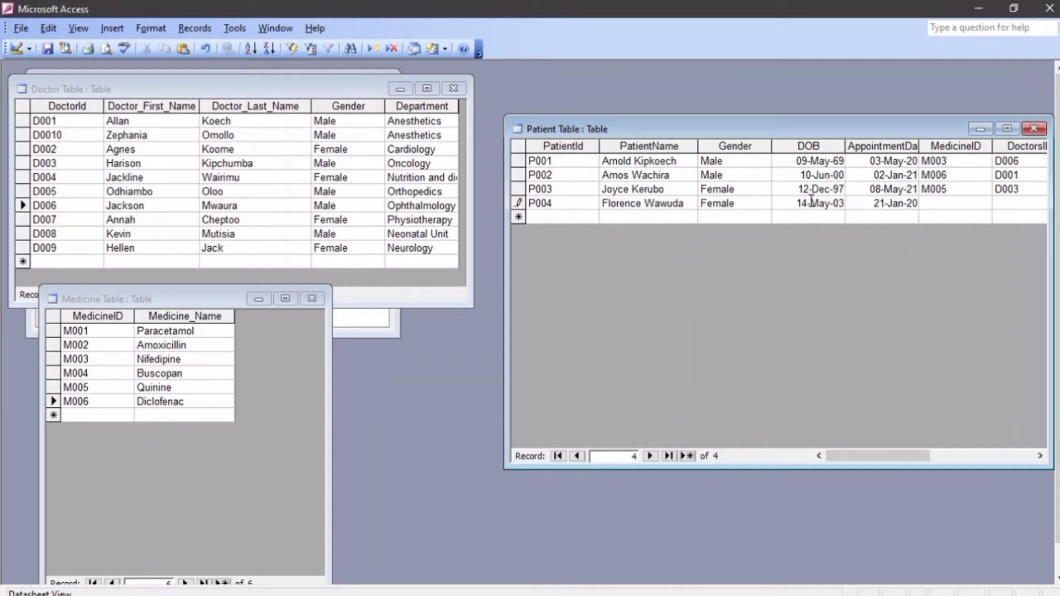
pyautogui.write('M006')
pyautogui.press('Tab')
pyautogui.write('D00')
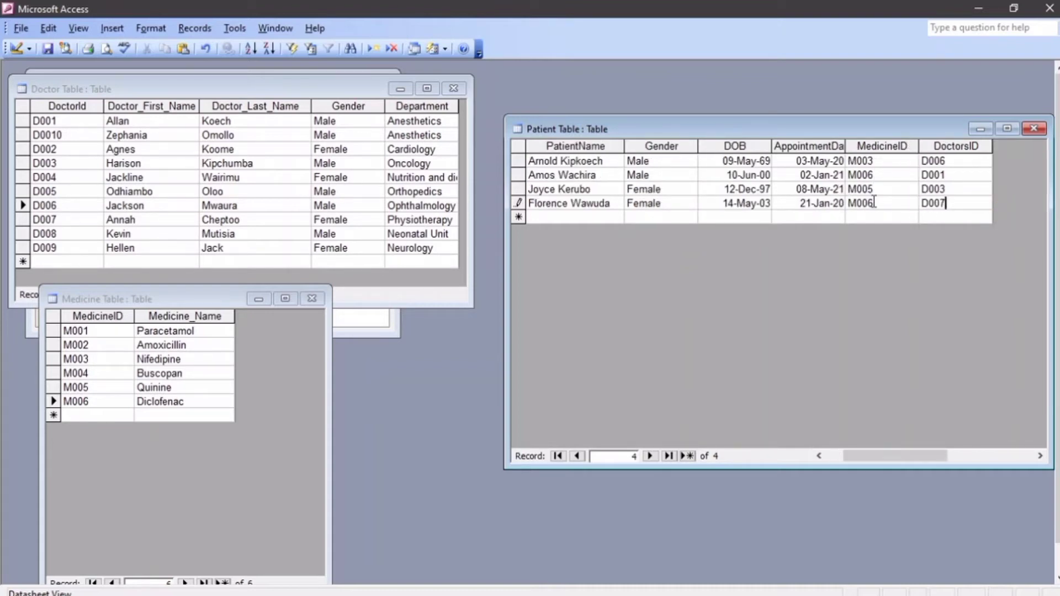
# Add patient record P005 with the patient's full name, gender Female and the date of birth.
pyautogui.press('Tab')
pyautogui.write('P00')
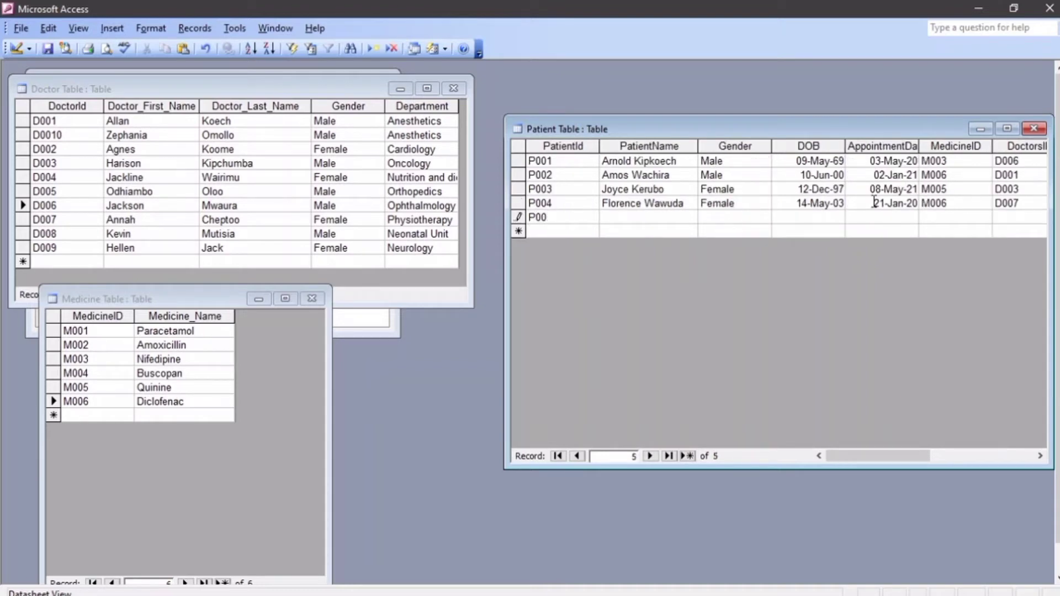
pyautogui.write('Agnes Naserian')
pyautogui.press('Tab')
pyautogui.write('Female')
pyautogui.press('Tab')
pyautogui.write('1')
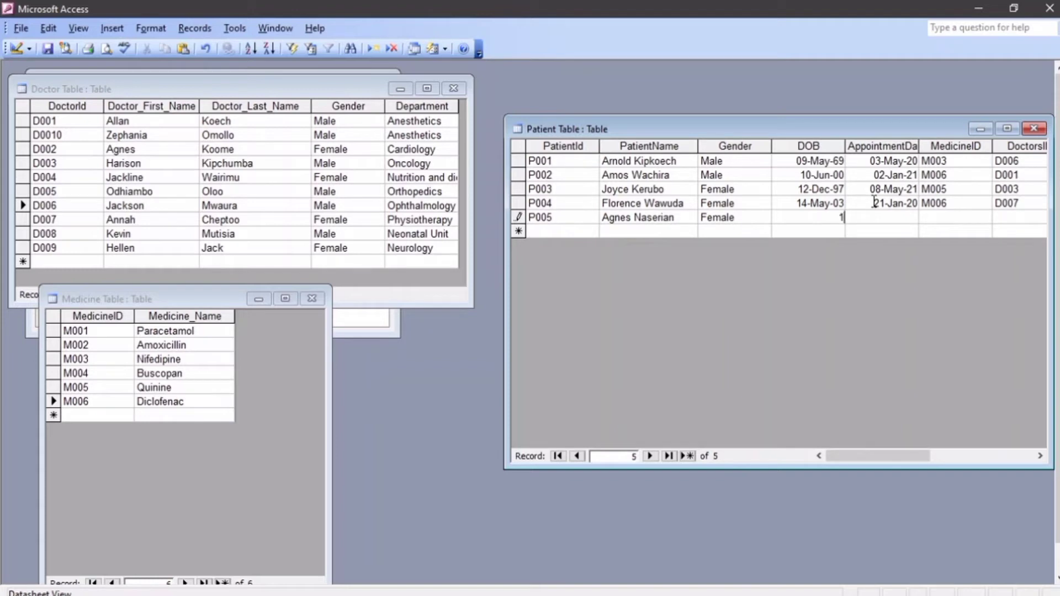
pyautogui.write('6-sept-1980')
# Complete patient record P005 with appointment date 20-april-2021, MedicineID M001 and DoctorsID D009.
pyautogui.press('Tab')
pyautogui.write('20-april-2021')
pyautogui.press('Tab')
pyautogui.write('M')
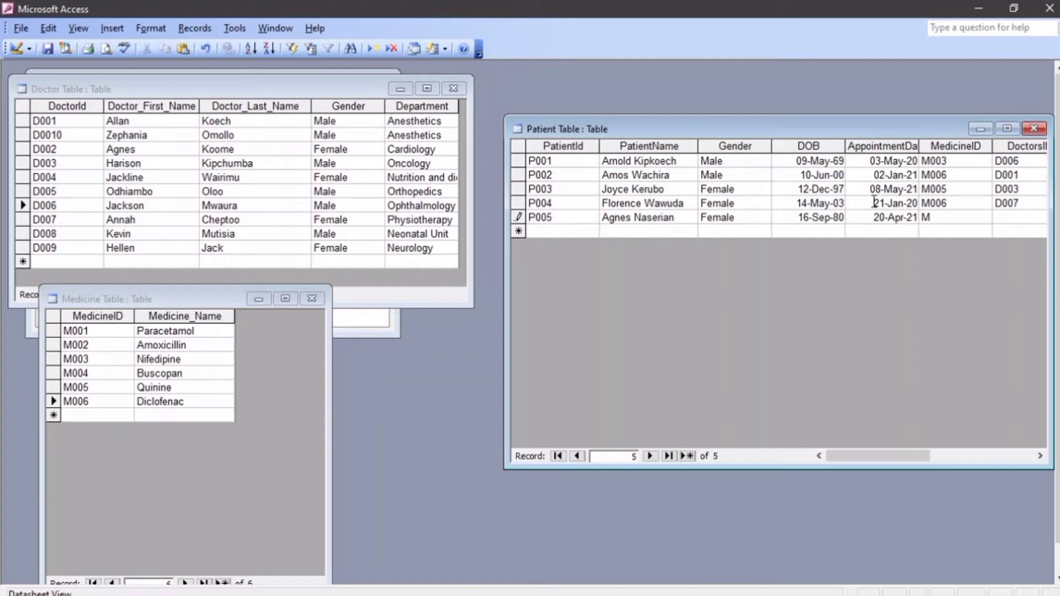
pyautogui.write('001')
pyautogui.press('Tab')
pyautogui.write('D')
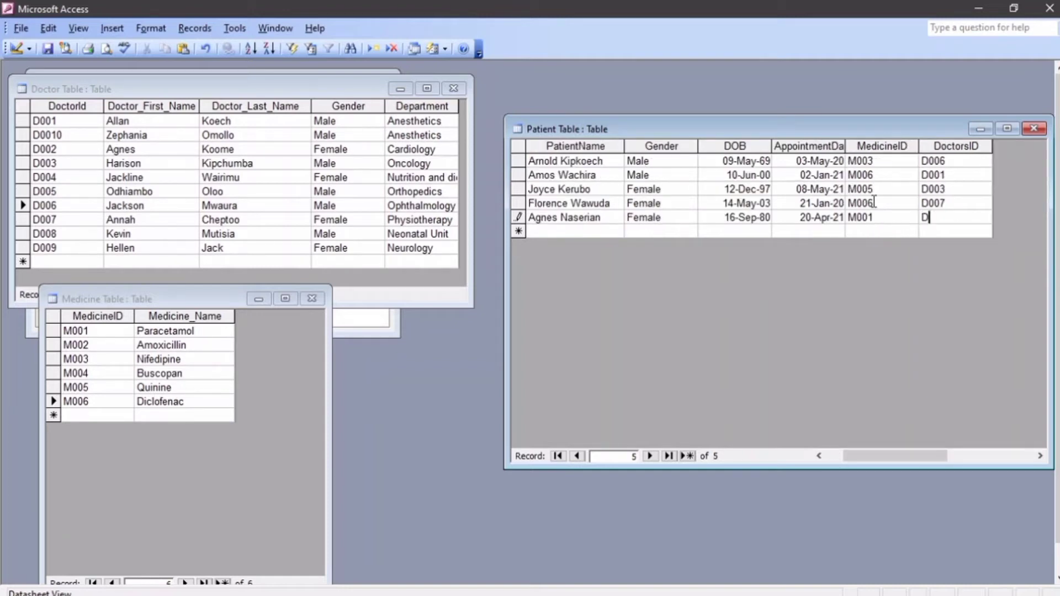
pyautogui.write('009')
# Add patient record P006 with the patient's full name, gender Female and the date of birth.
pyautogui.press('Tab')
pyautogui.write('P006')
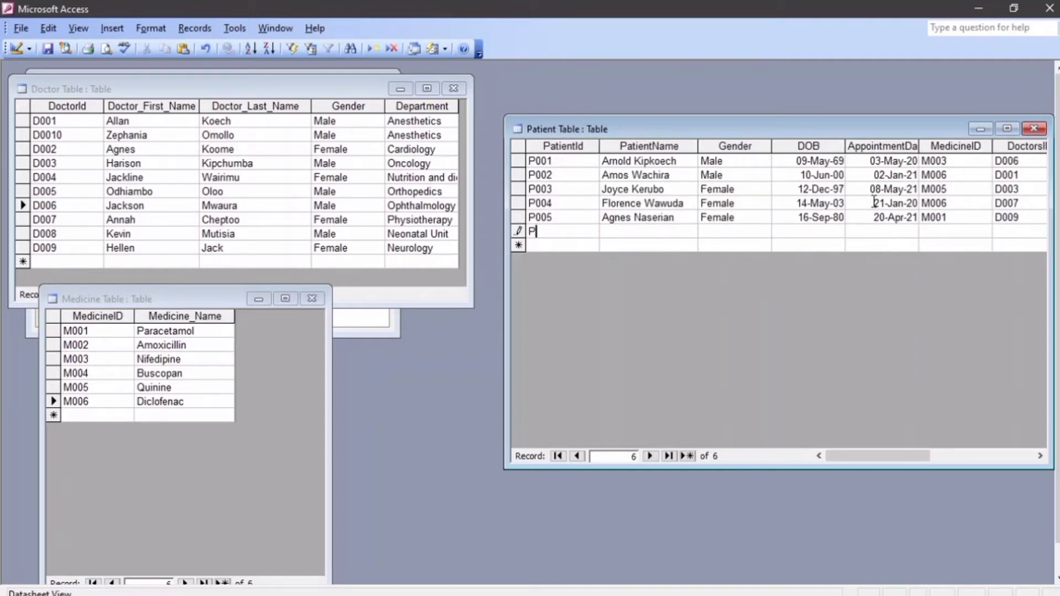
pyautogui.press('Tab')
pyautogui.write('Makena Josphine')
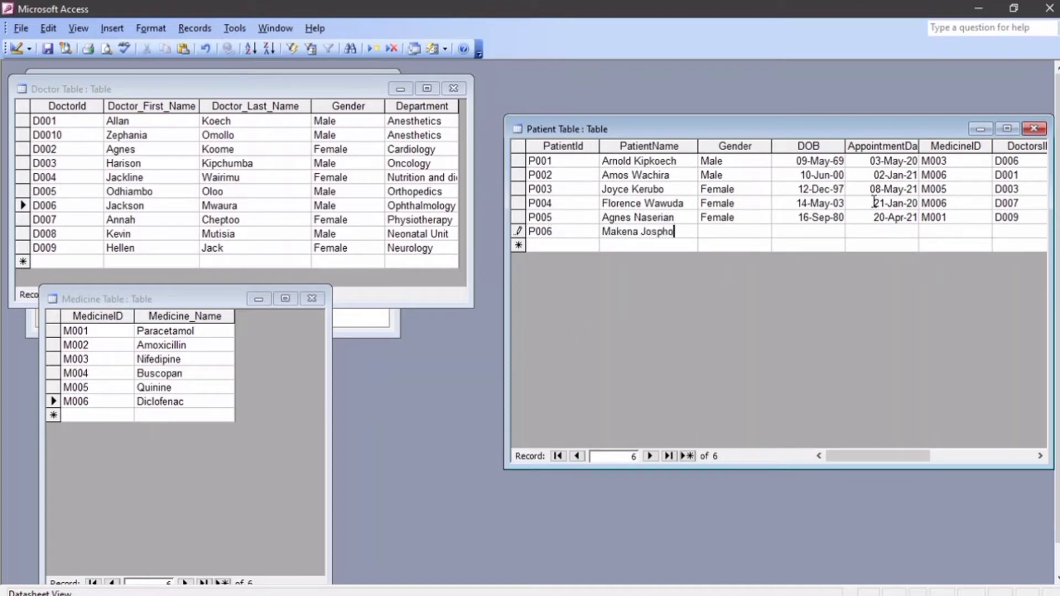
pyautogui.press('Tab')
pyautogui.write('Female7-Jun-02')
pyautogui.press('Tab')
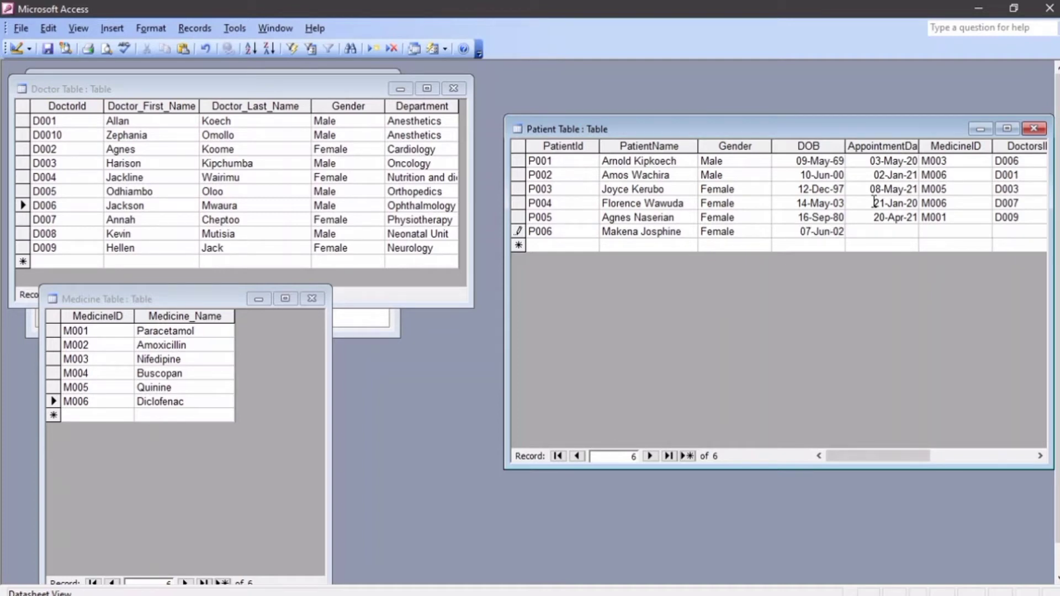
# Complete patient record P006 with appointment date 21-jan-21, MedicineID M004 and DoctorsID D005.
pyautogui.write('21-jan-21')
pyautogui.press('Tab')
pyautogui.write('M004')
pyautogui.press('Tab')
pyautogui.write('D005')
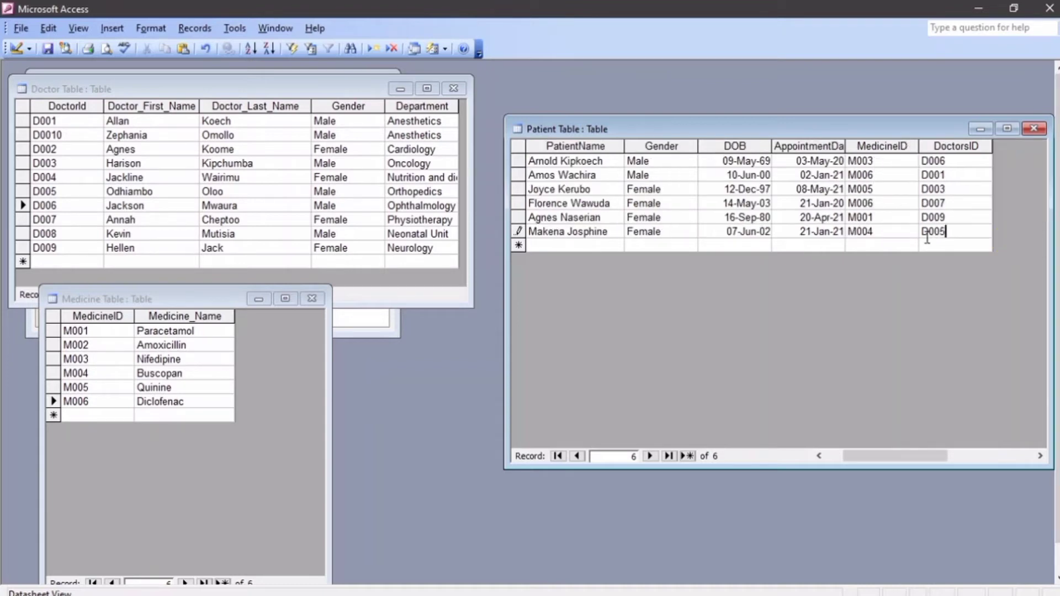
# Add patient record P007 with the patient's full name, gender Male and the date of birth.
pyautogui.click(592, 244)
pyautogui.write('Peter')
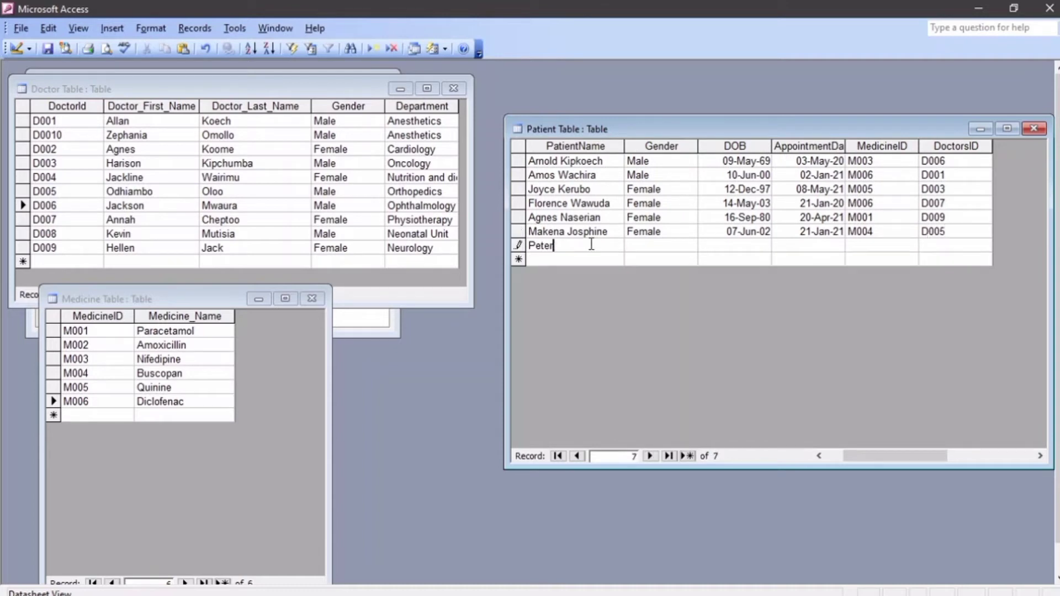
pyautogui.moveTo(861, 456); pyautogui.dragTo(845, 456)
pyautogui.click(547, 245)
pyautogui.write('P007')
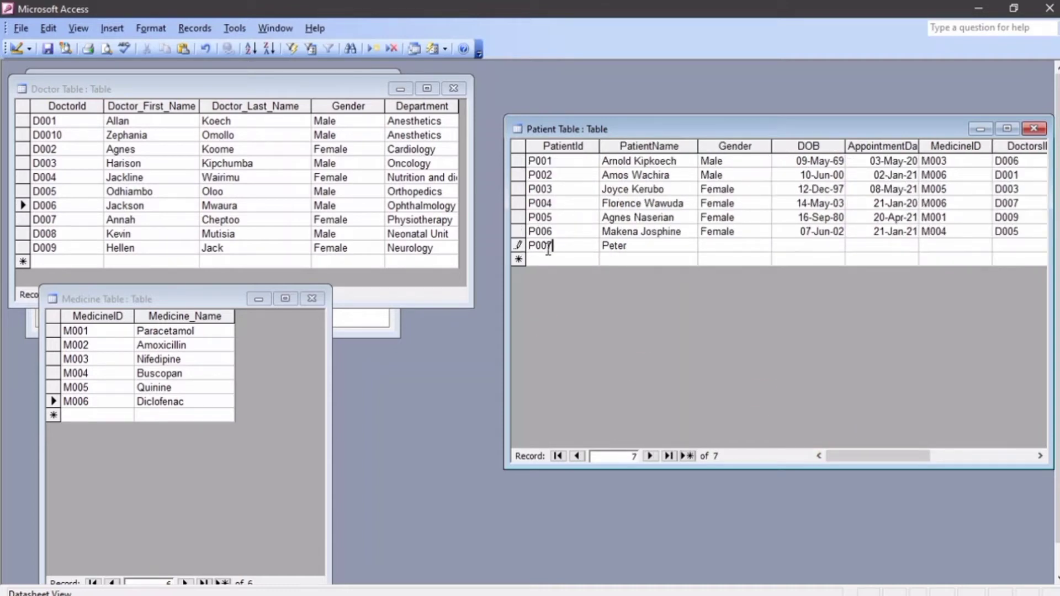
pyautogui.click(639, 246)
pyautogui.write('Njuguna')
pyautogui.press('Tab')
pyautogui.write('Male')
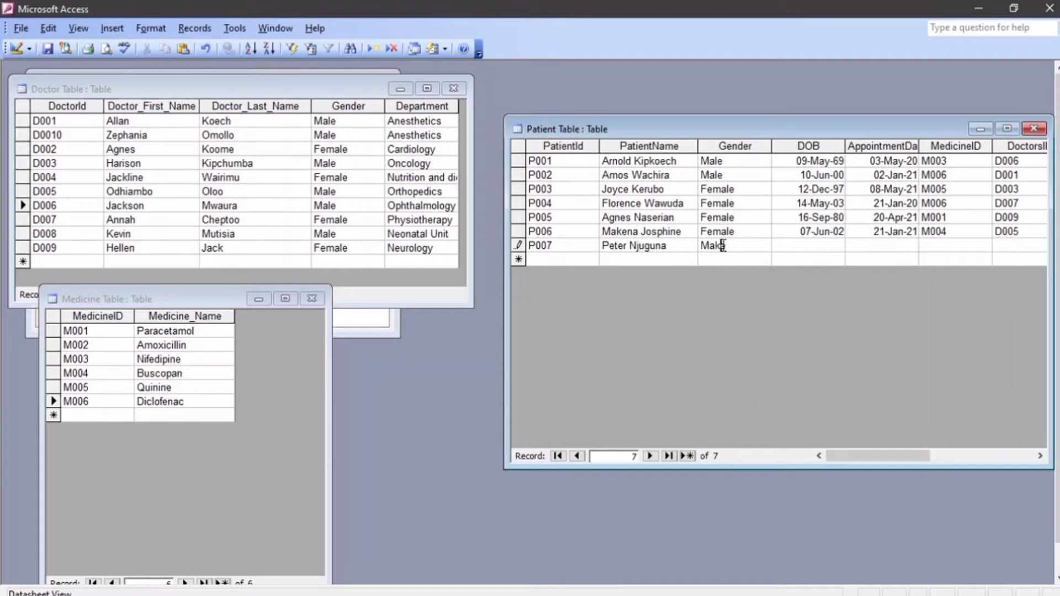
pyautogui.click(791, 244)
pyautogui.write('13-Dec-89')
pyautogui.press('Tab')
# Complete patient record P007 with appointment date 7-may-20, MedicineID M001 and DoctorsID D001.
pyautogui.write('7-may-20')
pyautogui.press('Tab')
pyautogui.write('M')
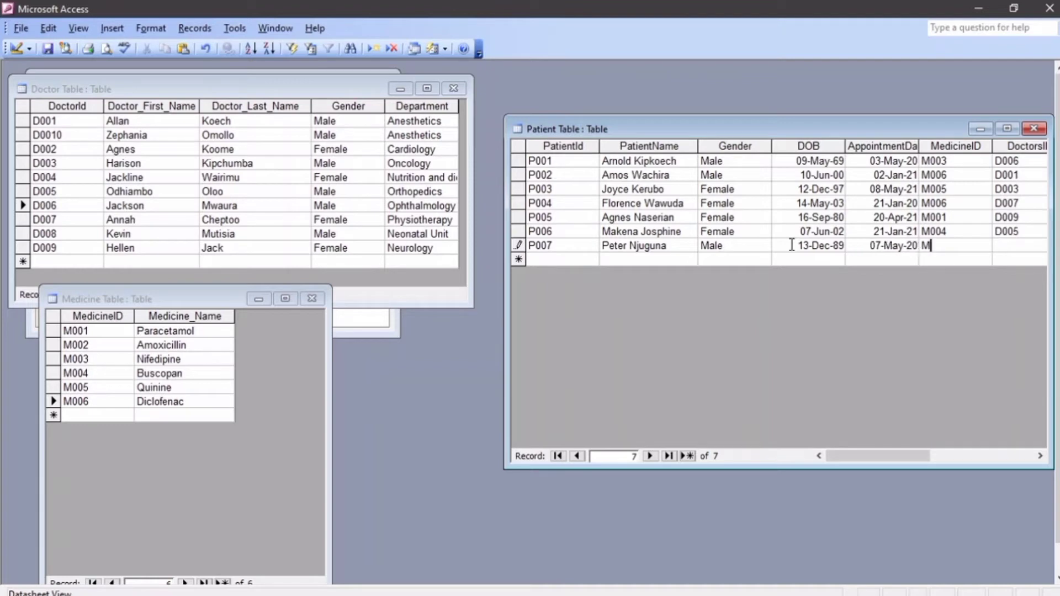
pyautogui.write('001')
pyautogui.press('Tab')
pyautogui.write('D001')
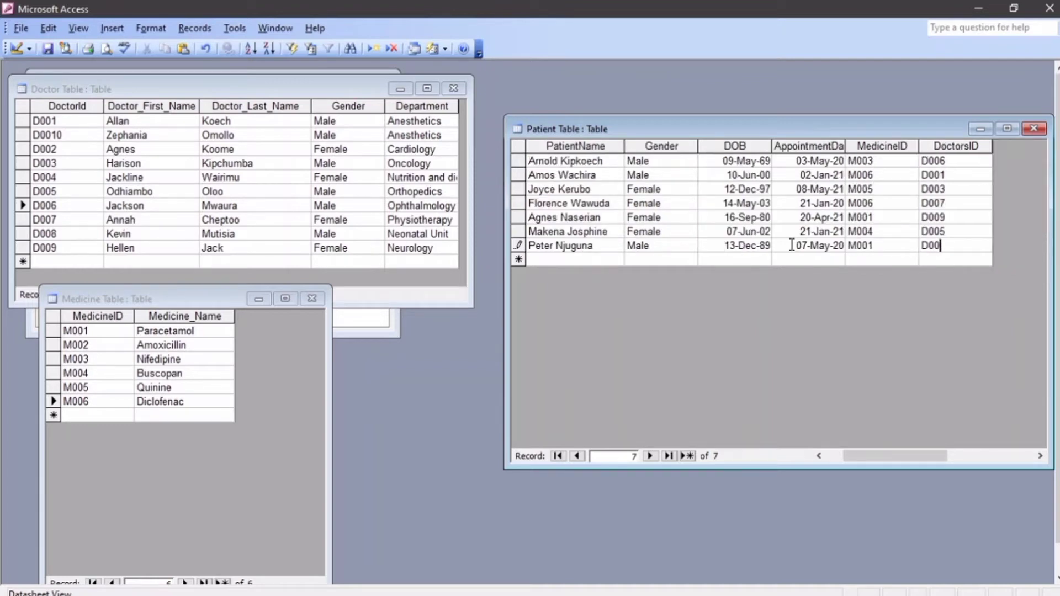
pyautogui.press('Tab')
# Add patient record P008 with the patient's full name, gender Female and the date of birth.
pyautogui.write('P008')
pyautogui.press('Tab')
pyautogui.write('Hannah ')
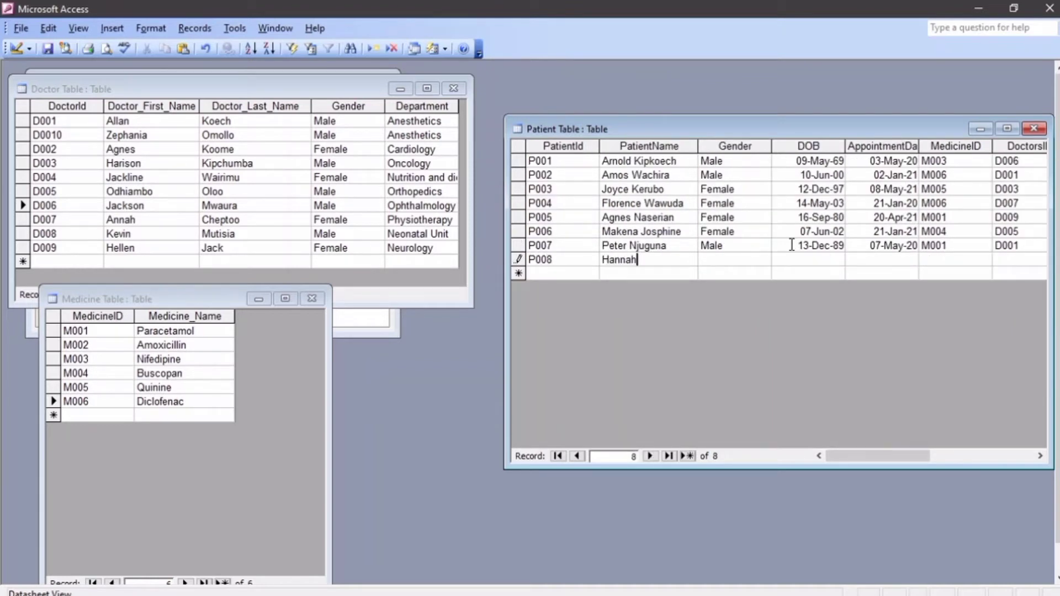
pyautogui.write('Makena')
pyautogui.press('Tab')
pyautogui.write('Female7-Feb-90')
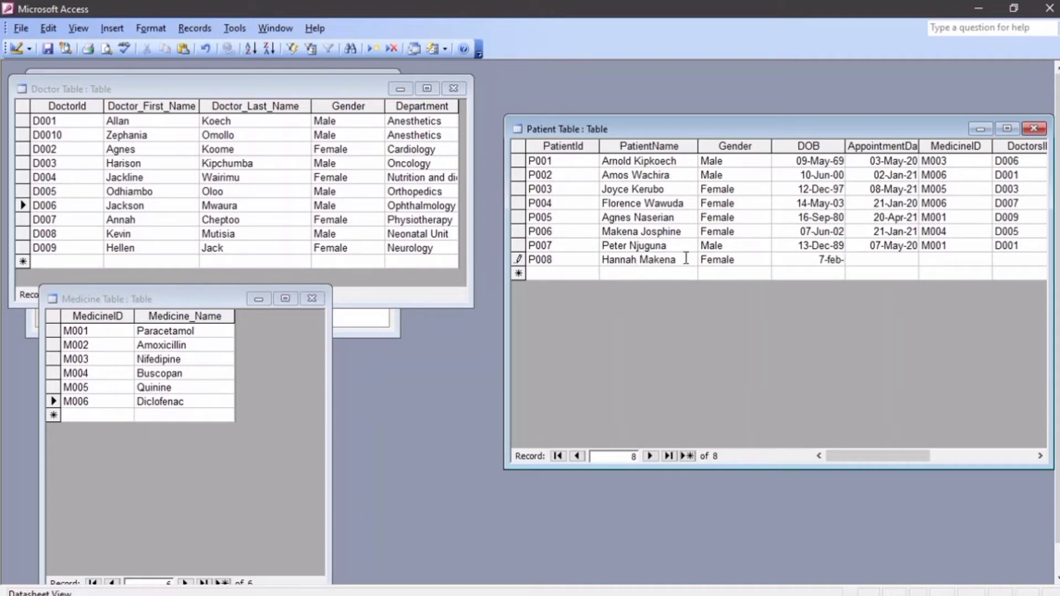
pyautogui.press('Tab')
# Complete patient record P008 with appointment date 6-oct-20, MedicineID M002 and DoctorsID D008.
pyautogui.write('6-oct-20')
pyautogui.press('Tab')
pyautogui.write('M')
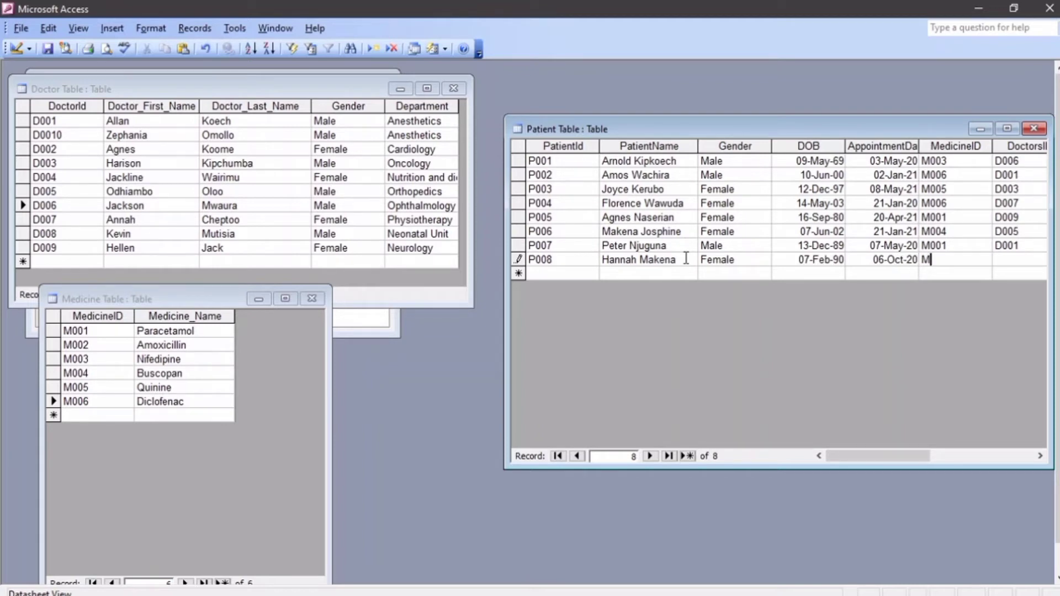
pyautogui.write('002')
pyautogui.press('Tab')
pyautogui.write('D00')
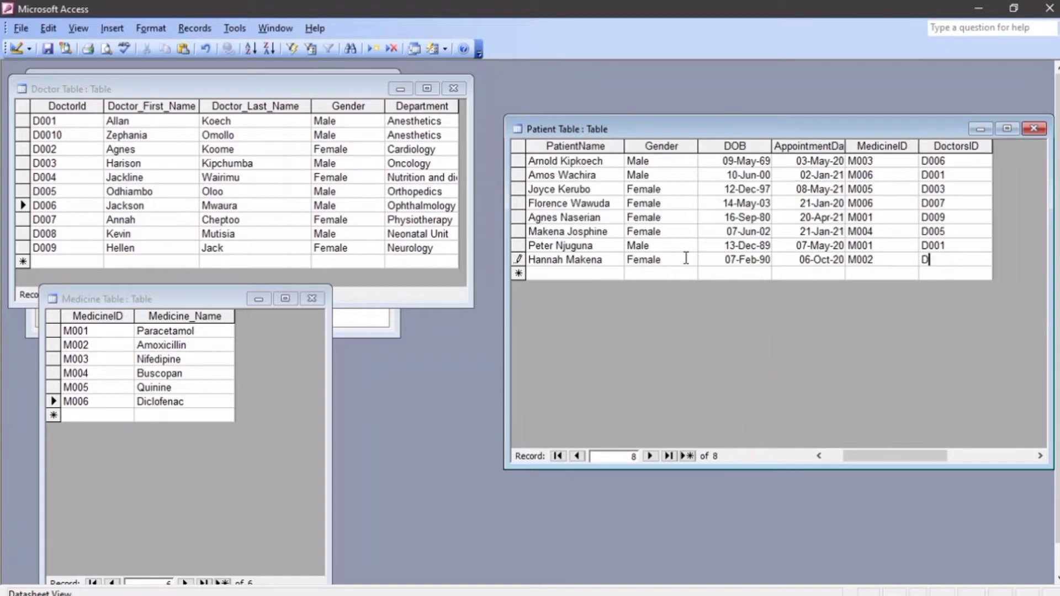
pyautogui.press('Tab')
# Add patient record P009 with the patient's full name, gender Female and the date of birth.
pyautogui.write('P009')
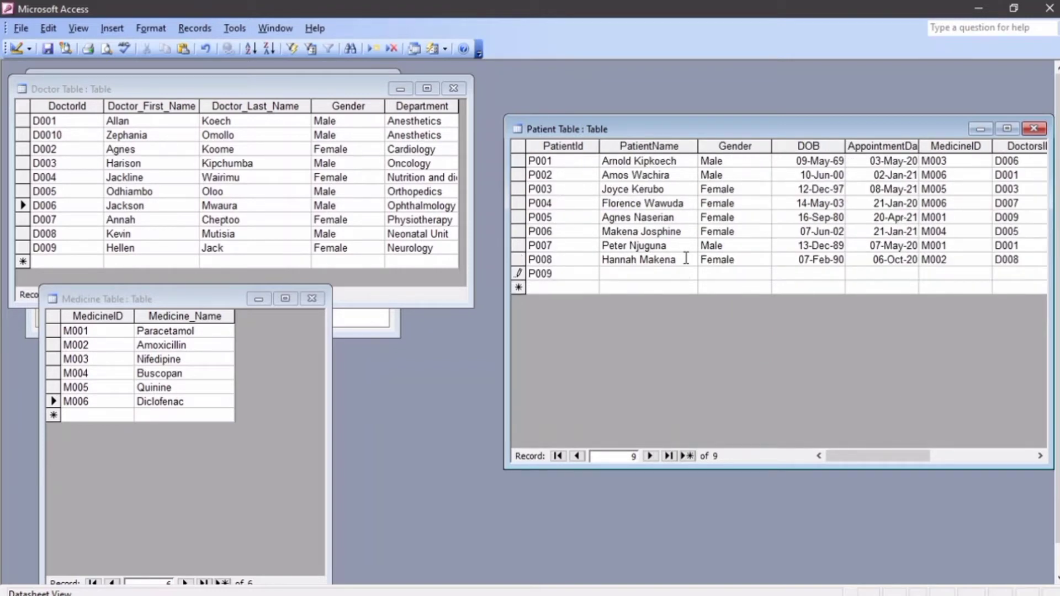
pyautogui.press('Tab')
pyautogui.write('Purity Chepkirui')
pyautogui.press('Tab')
pyautogui.write('Female')
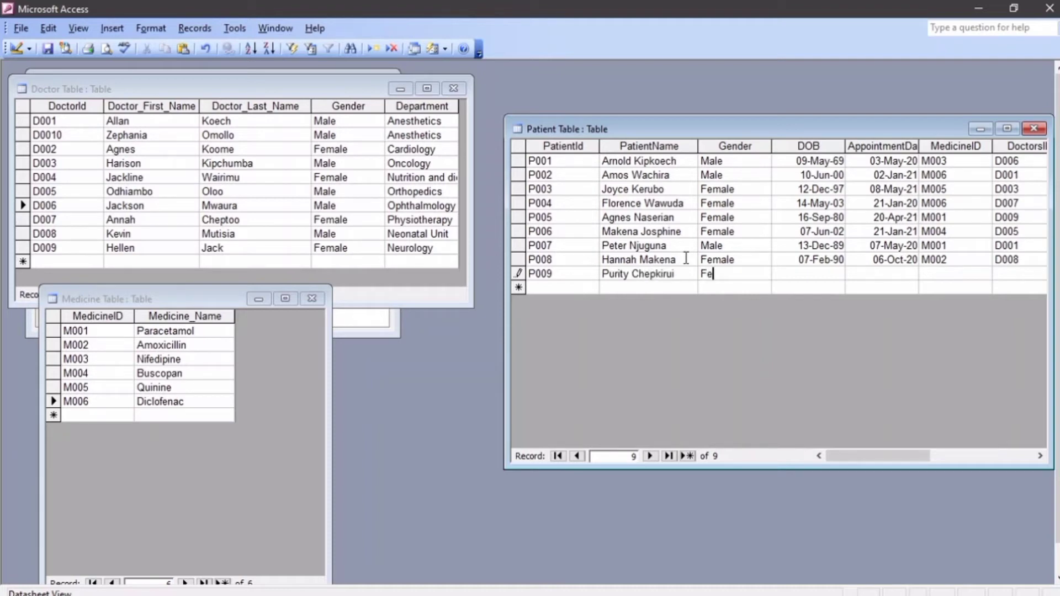
pyautogui.press('Tab')
pyautogui.write('09-jun-78')
pyautogui.press('Tab')
# Complete patient record P009 with appointment date 20-dec-20, MedicineID M004 and DoctorsID D0010.
pyautogui.write('20-dec-20')
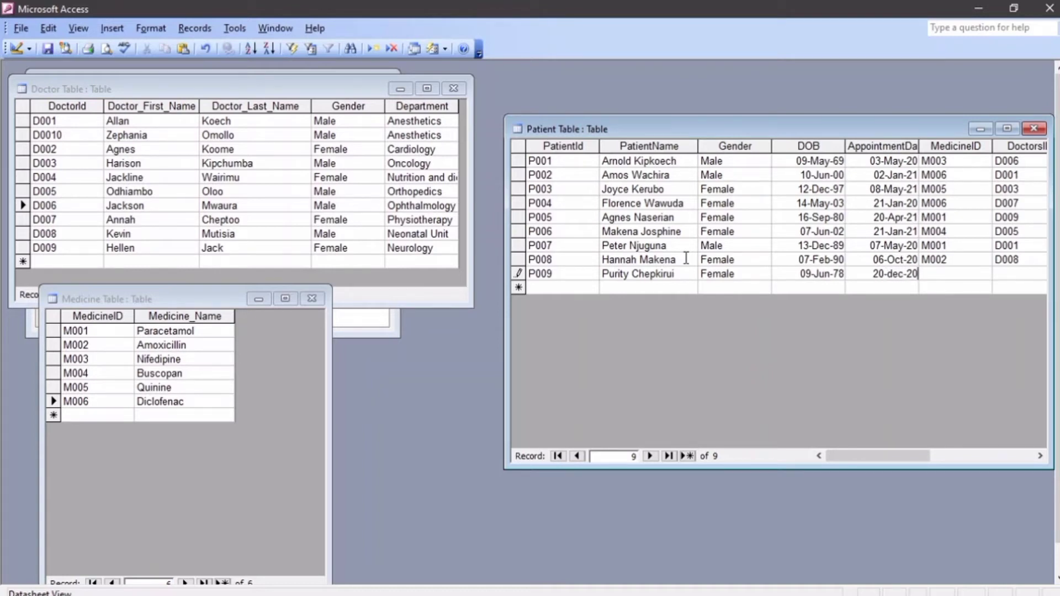
pyautogui.press('Tab')
pyautogui.write('M004')
pyautogui.press('Tab')
pyautogui.write('D00')
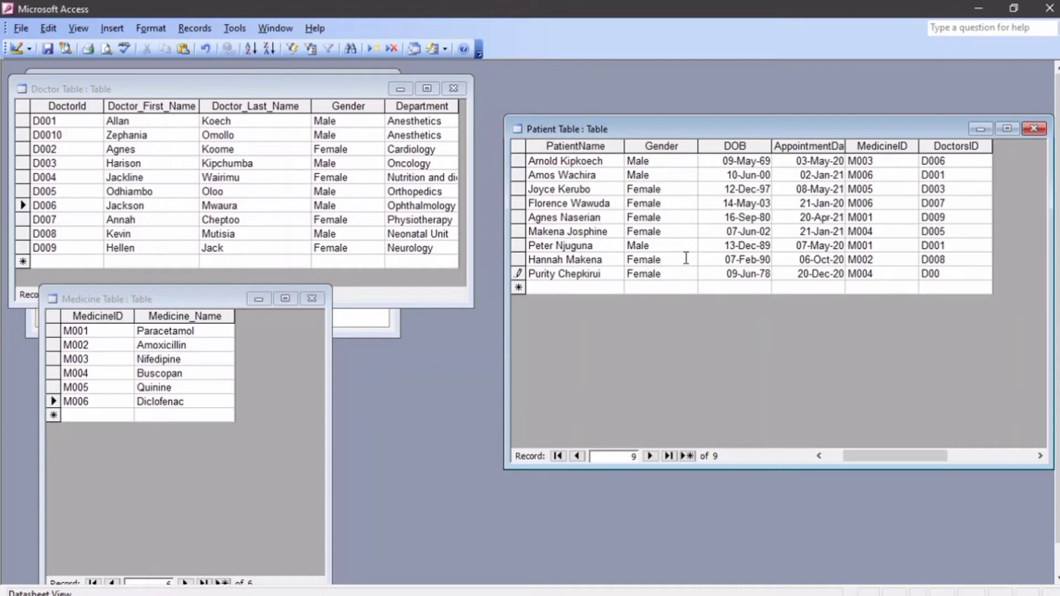
pyautogui.write('10')
pyautogui.press('Tab')
# Add patient record P0010 with the patient's full name, gender Female and the date of birth.
pyautogui.write('P0010')
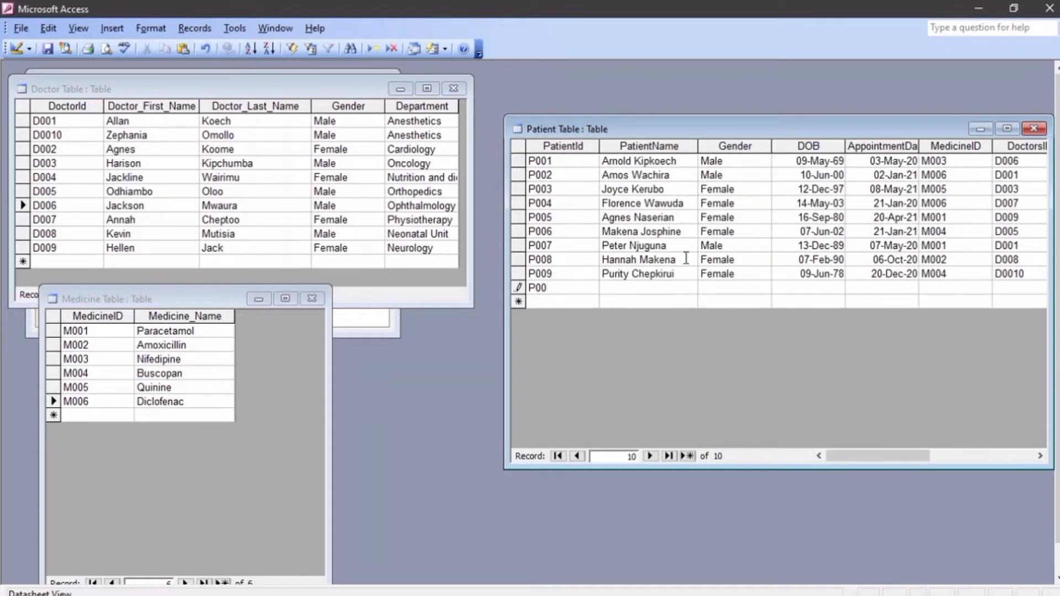
pyautogui.press('Tab')
pyautogui.write('Nya')
pyautogui.press('BackSpace')
pyautogui.press('BackSpace')
pyautogui.press('BackSpace')
pyautogui.write('Nyawera Ann')
pyautogui.press('Tab')
pyautogui.write('Female')
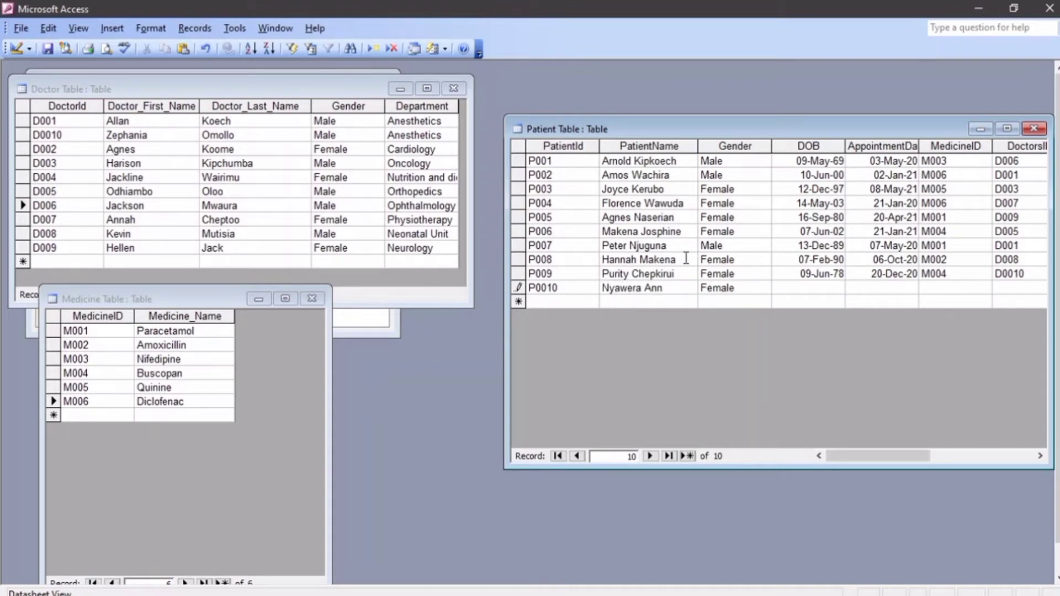
pyautogui.press('Tab')
pyautogui.write('21-jan-2010')
pyautogui.press('Tab')
# Complete patient record P0010 with appointment date 7-7-2021, MedicineID M003 and DoctorsID D001.
pyautogui.write('7-7-2021')
pyautogui.press('Tab')
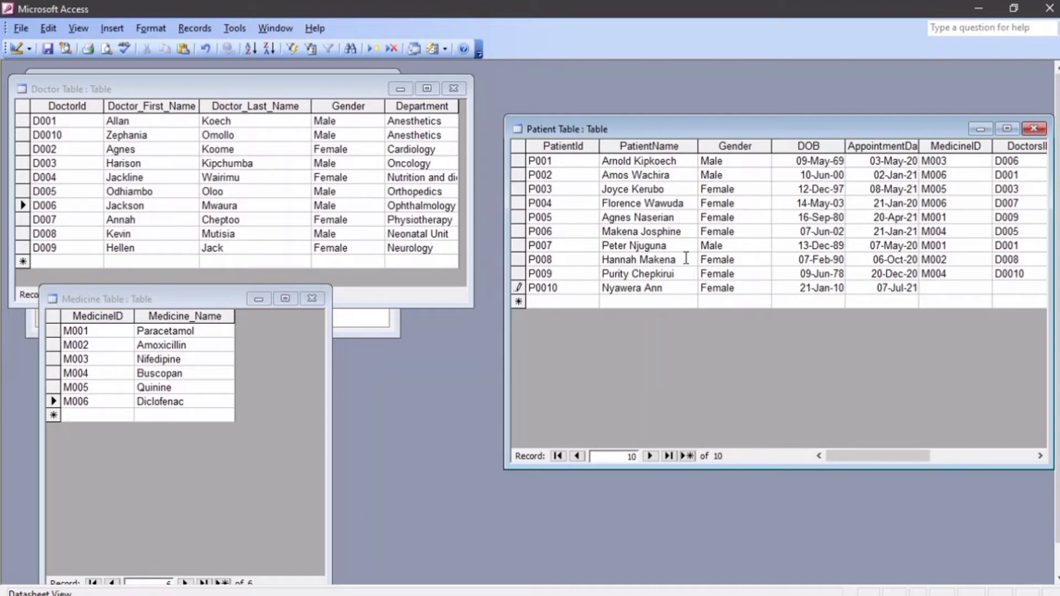
pyautogui.write('M003')
pyautogui.press('Tab')
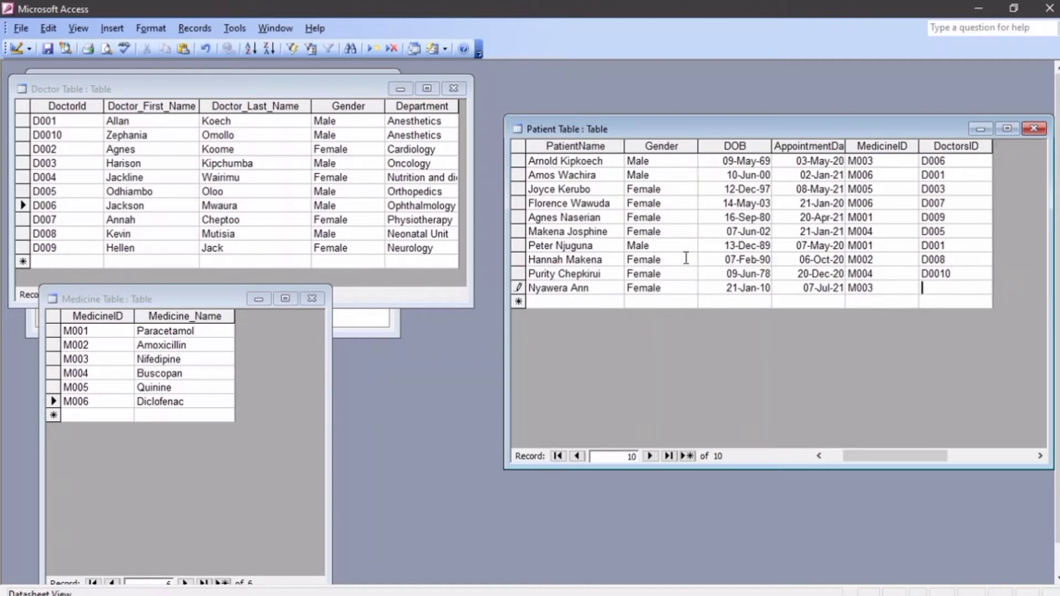
pyautogui.write('D001')
pyautogui.press('Tab')
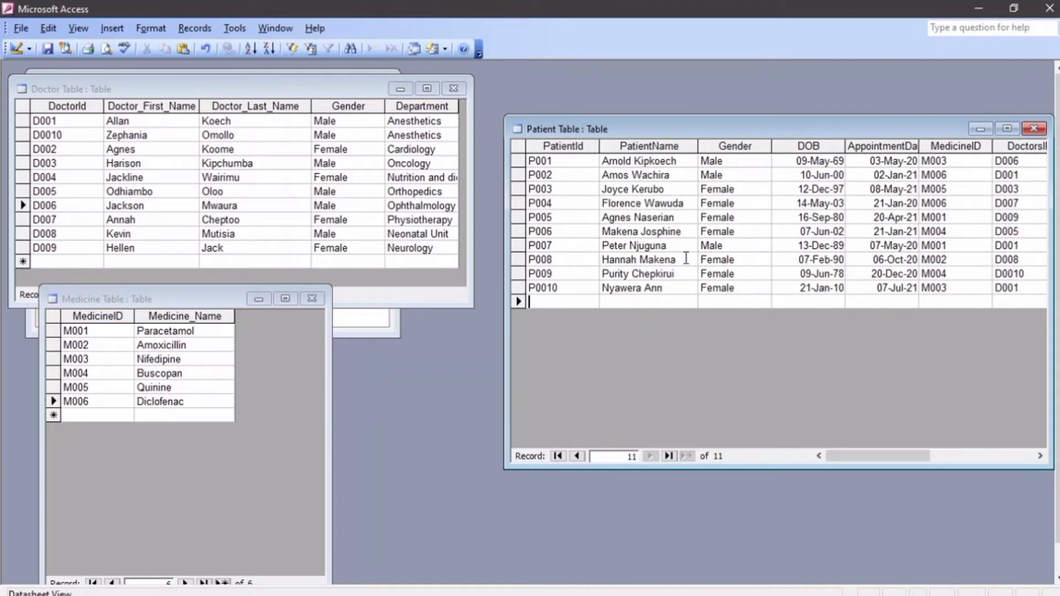
# Add patient record P0011 with the patient's full name, gender Male and the date of birth.
pyautogui.write('P0011 ')
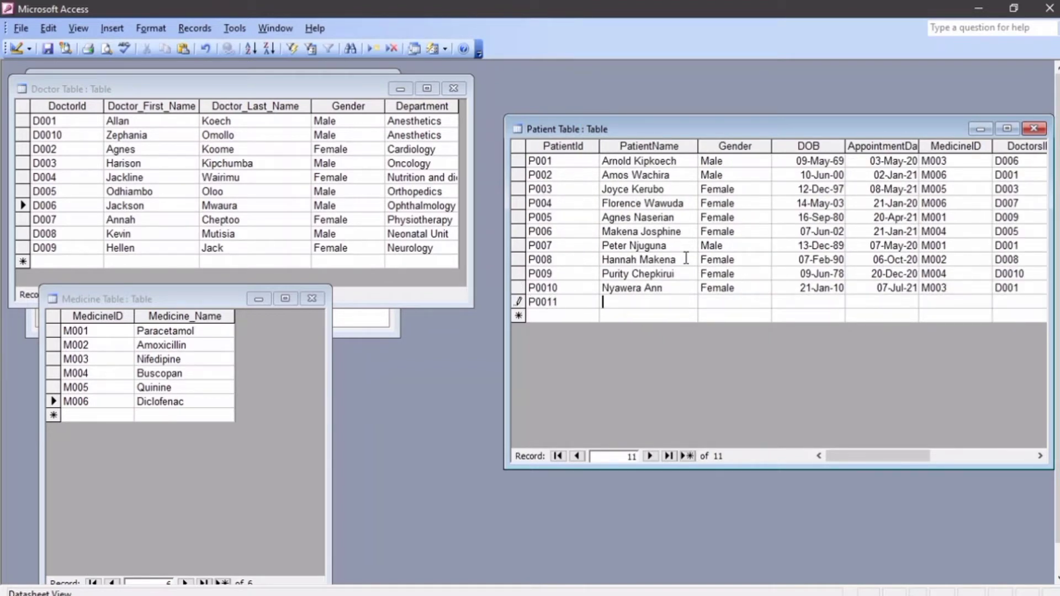
pyautogui.write('John Kariuki')
pyautogui.press('Tab')
pyautogui.write('M')
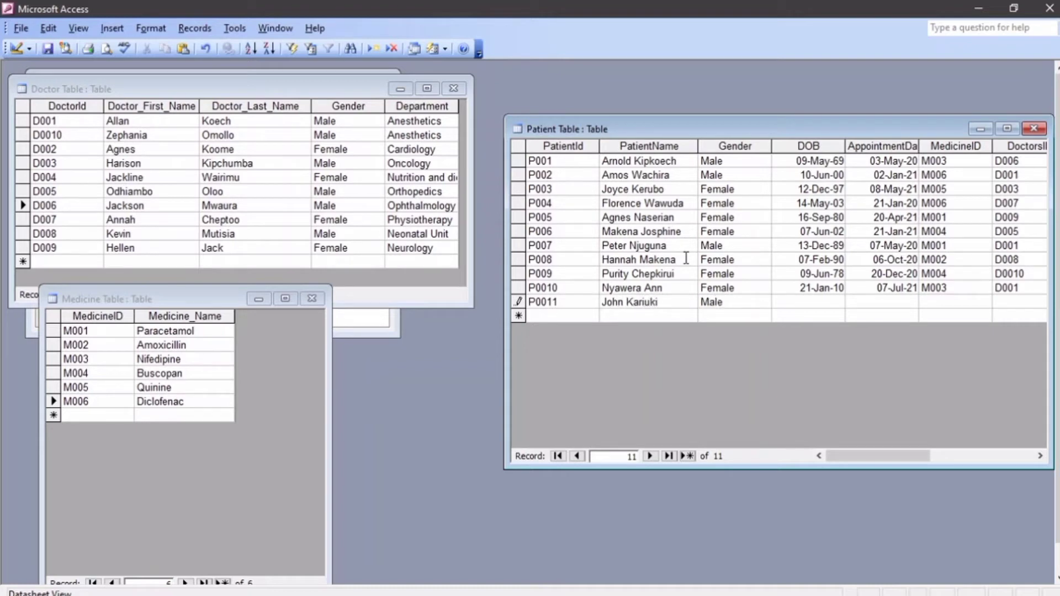
pyautogui.press('Tab')
pyautogui.write('05-May-89')
pyautogui.press('Tab')
# Complete patient record P0011 with appointment date 8-9-20, MedicineID M005 and DoctorsID D005.
pyautogui.write('8-9-20')
pyautogui.press('Tab')
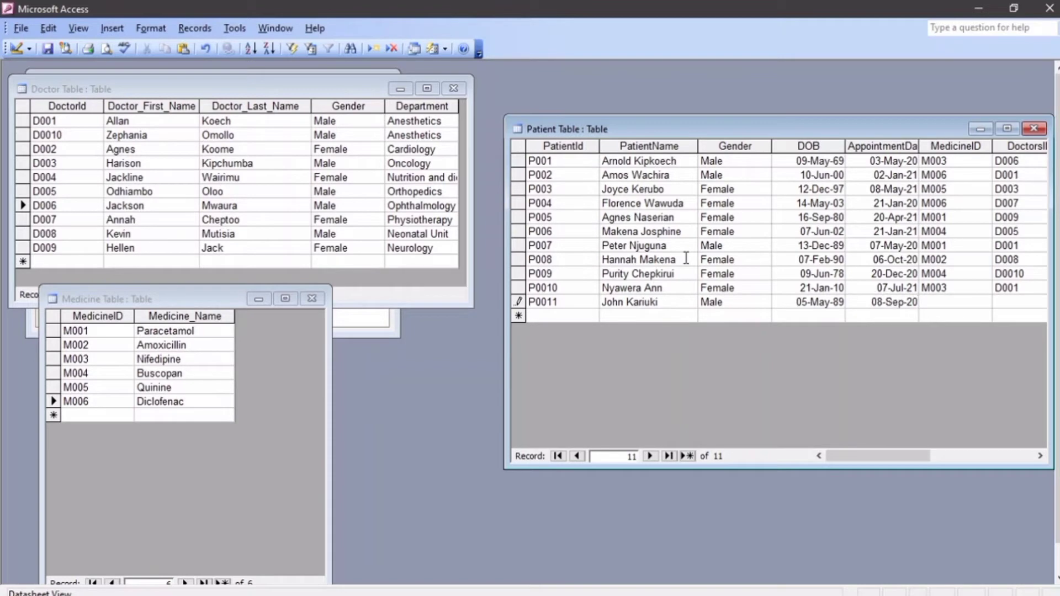
pyautogui.write('M005')
pyautogui.press('Tab')
pyautogui.write('D005')
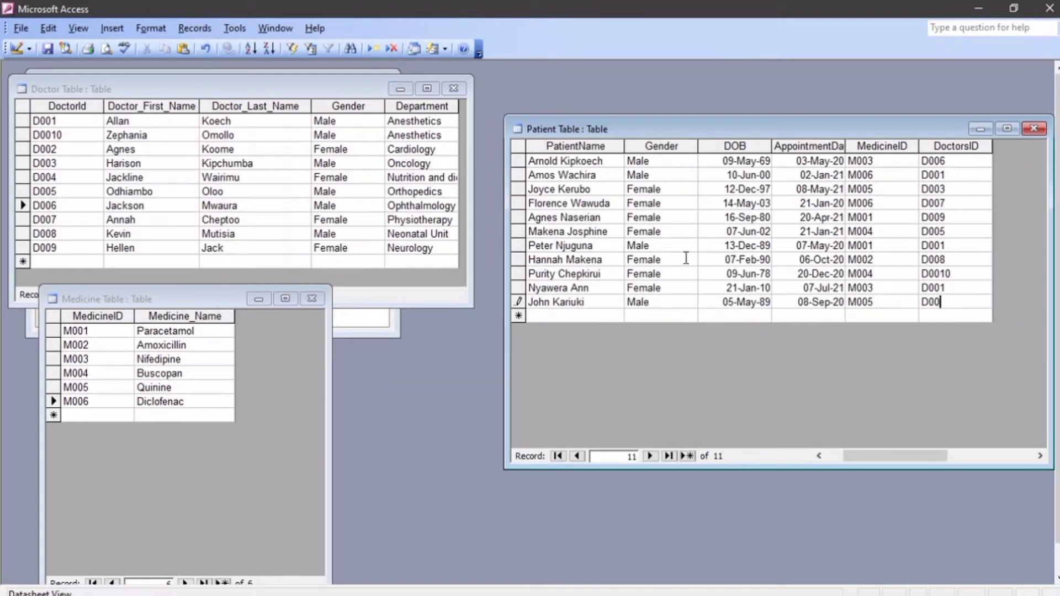
pyautogui.press('Tab')
# Add patient record P0012 with the patient's full name, gender Male and the date of birth.
pyautogui.write('P0012')
pyautogui.press('Tab')
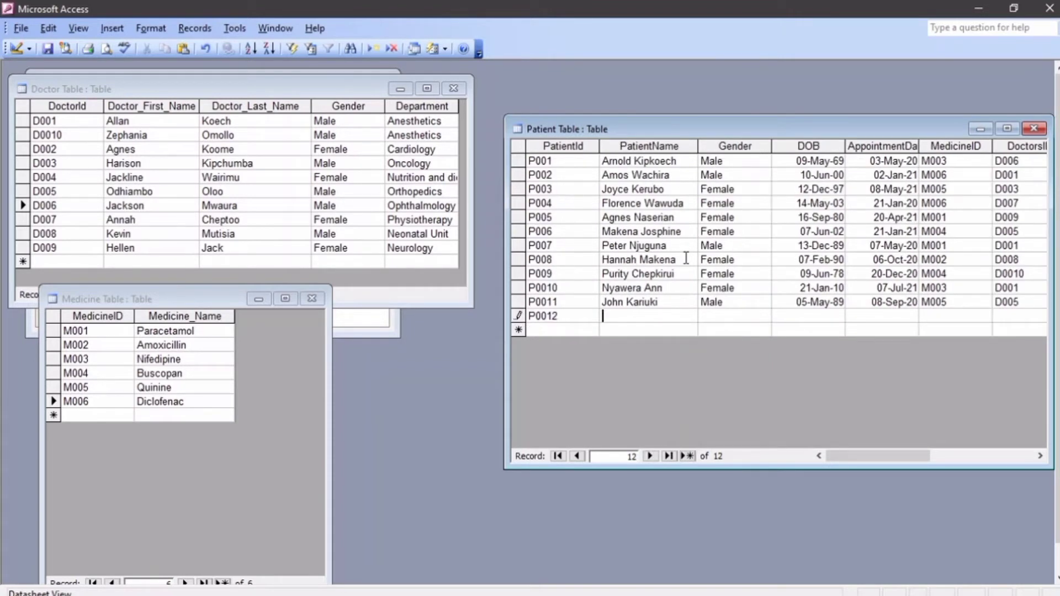
pyautogui.write('Thomas Koech')
pyautogui.press('Tab')
pyautogui.write('Male9-10-')
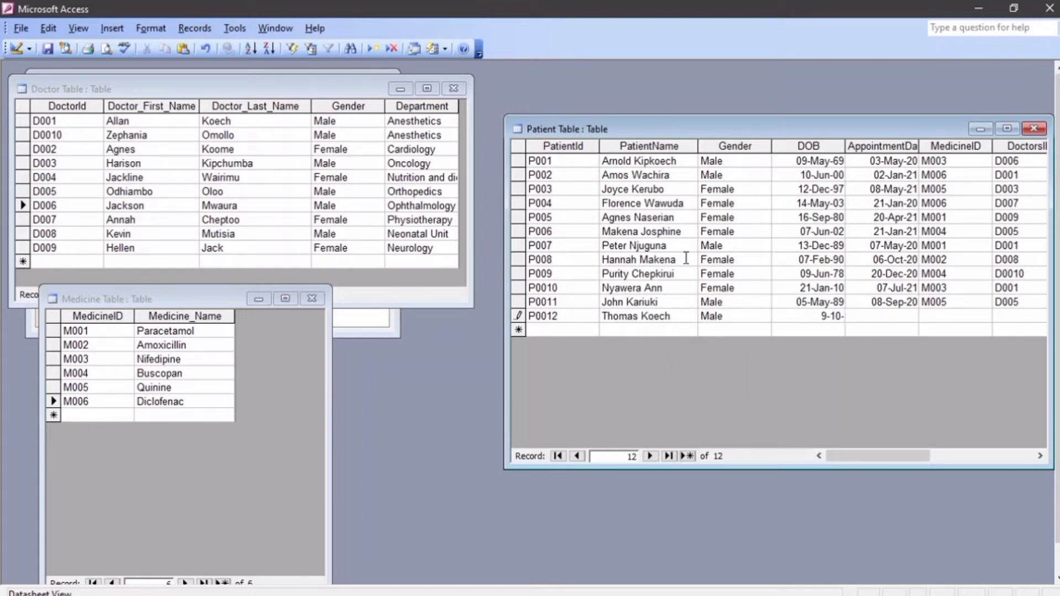
pyautogui.write('20')
pyautogui.press('Tab')
# Complete patient record P0012 with appointment date 9-11-20, MedicineID M002 and DoctorsID D009.
pyautogui.write('9-11-20')
pyautogui.press('Tab')
pyautogui.write('M002')
pyautogui.press('Tab')
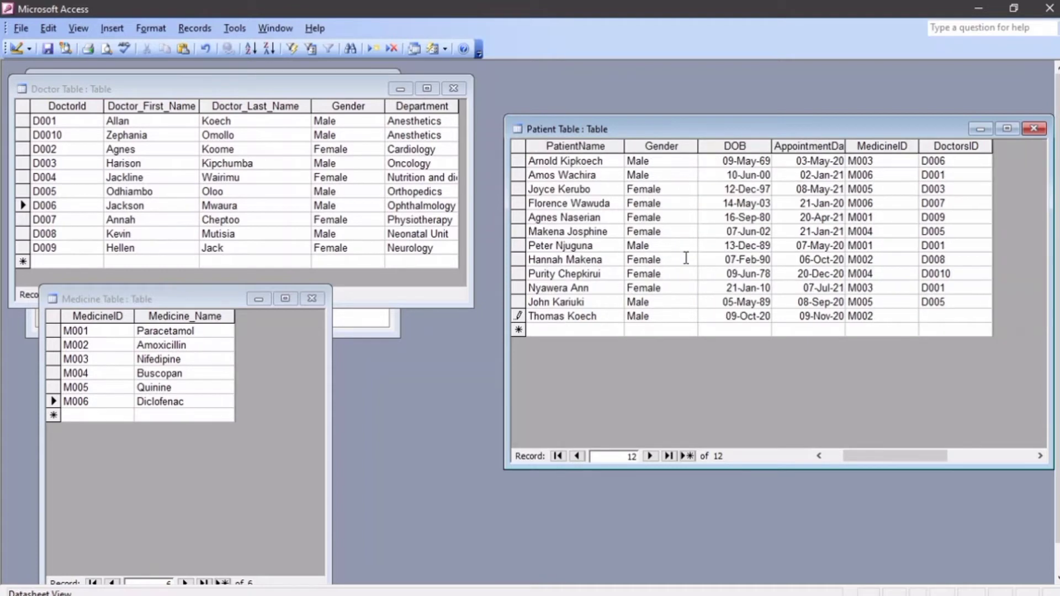
pyautogui.write('D009')
pyautogui.press('Tab')
# Add patient record P0013 with the patient's full name, gender Male and the date of birth.
pyautogui.write('P')
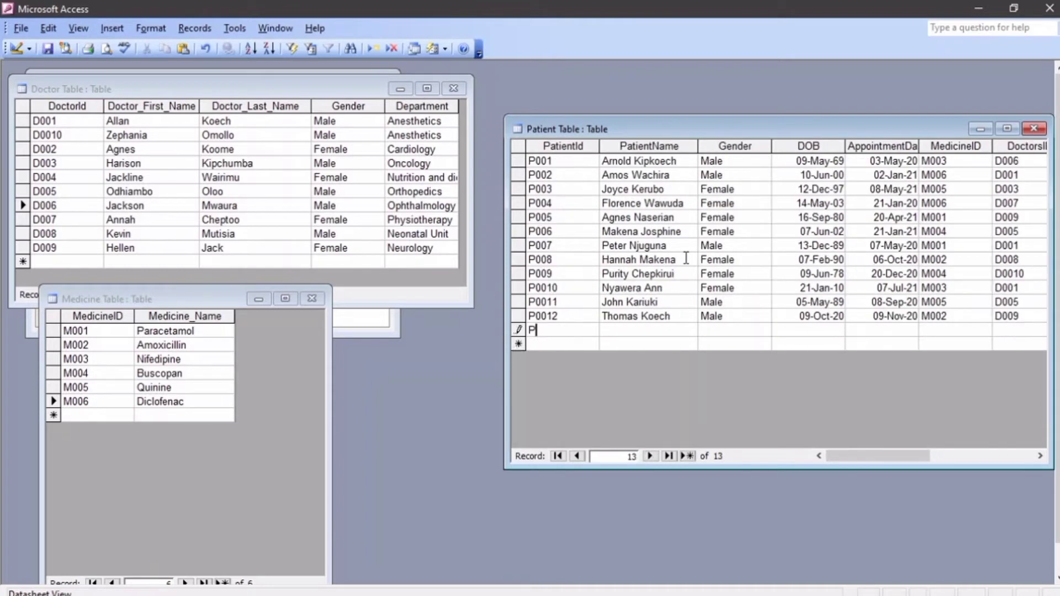
pyautogui.write('0013 Juma Ham Male')
pyautogui.press('Tab')
pyautogui.write('8-5-')
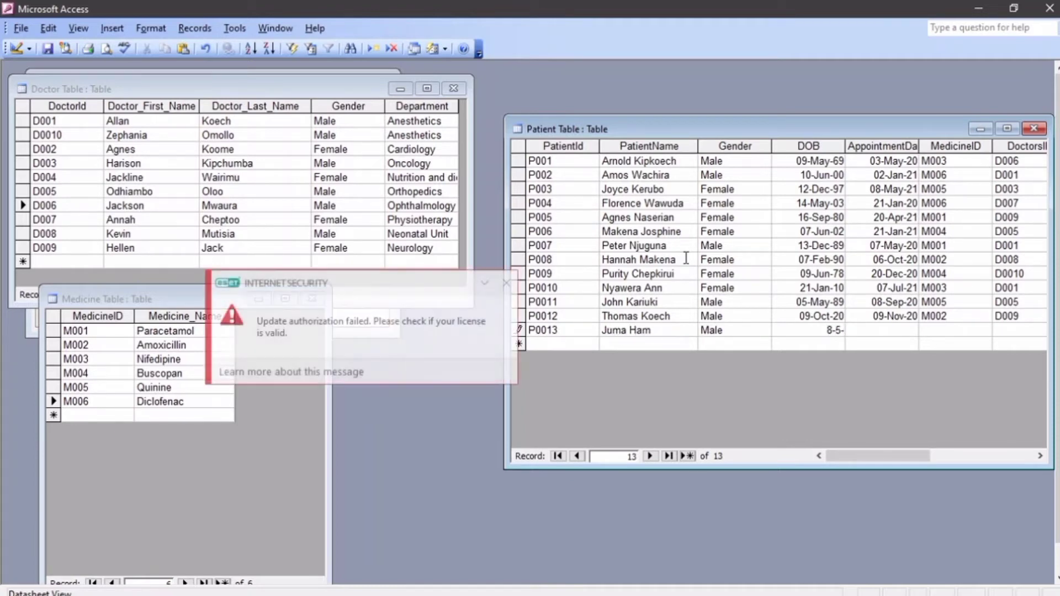
pyautogui.write('90')
pyautogui.press('Tab')
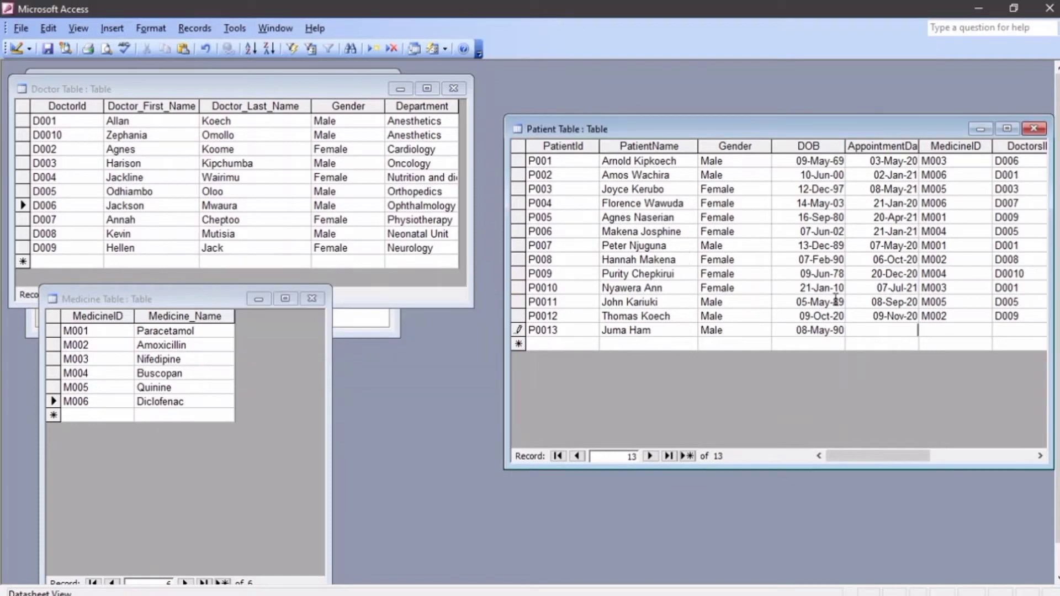
# Complete patient record P0013 with appointment date 4-6-21, MedicineID M001 and DoctorsID D004.
pyautogui.write('4-6-21')
pyautogui.press('Tab')
pyautogui.write('M001')
pyautogui.press('Tab')
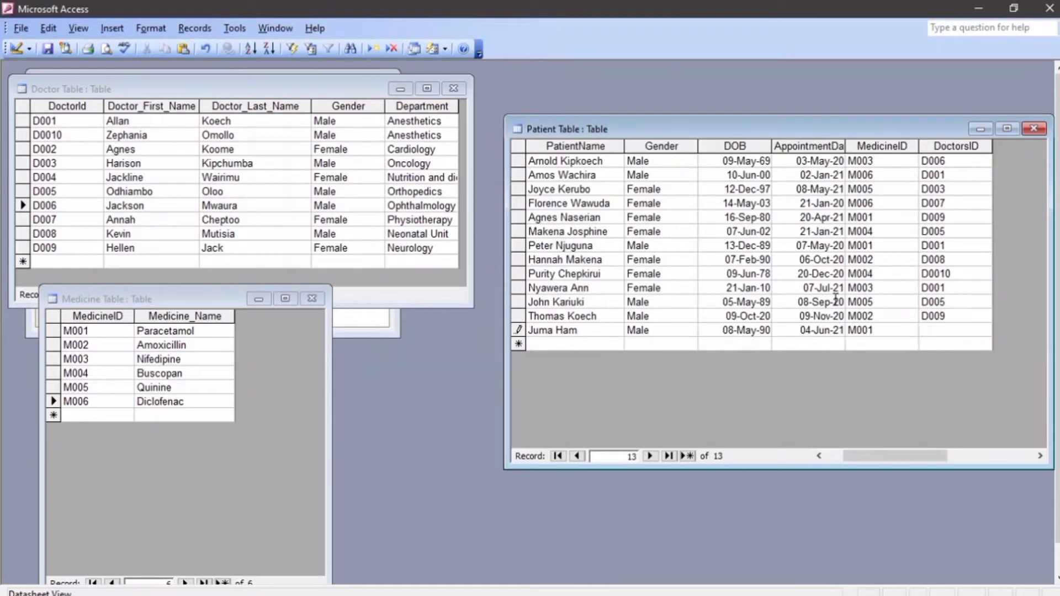
pyautogui.write('D004')
pyautogui.press('Tab')
# Add patient record P0014 with the patient's full name, gender Male and the date of birth.
pyautogui.write('P001')
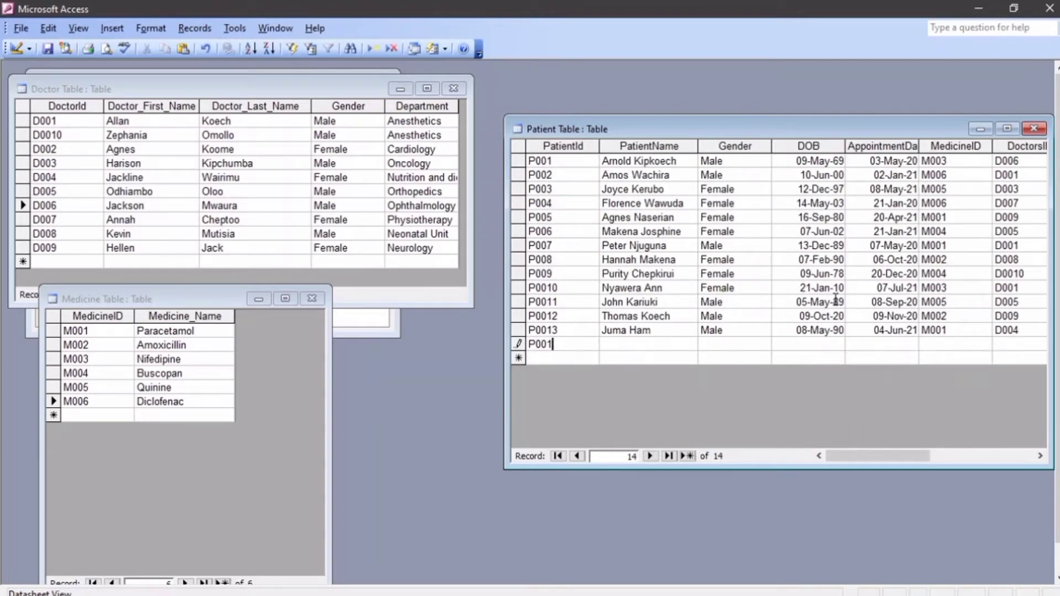
pyautogui.write('4')
pyautogui.press('capslock')
pyautogui.write('Tom Harry')
pyautogui.press('Tab')
pyautogui.write('Male')
pyautogui.press('Tab')
pyautogui.write('9-10-')
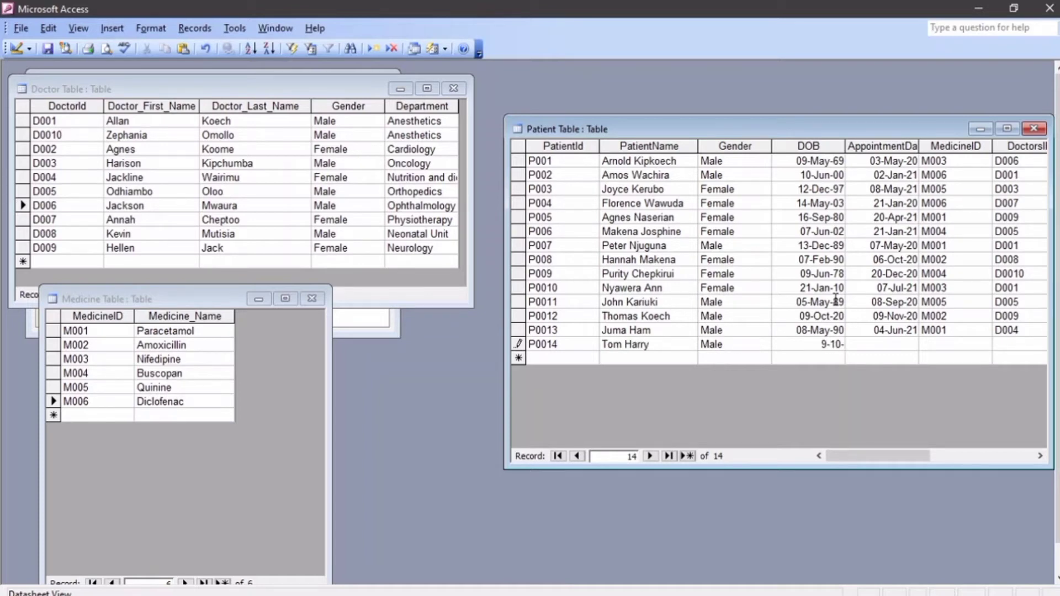
pyautogui.write('18')
pyautogui.press('Tab')
# Complete patient record P0014 with appointment date 05-2-21, MedicineID M004 and DoctorsID D006.
pyautogui.write('05-')
pyautogui.write('2-21')
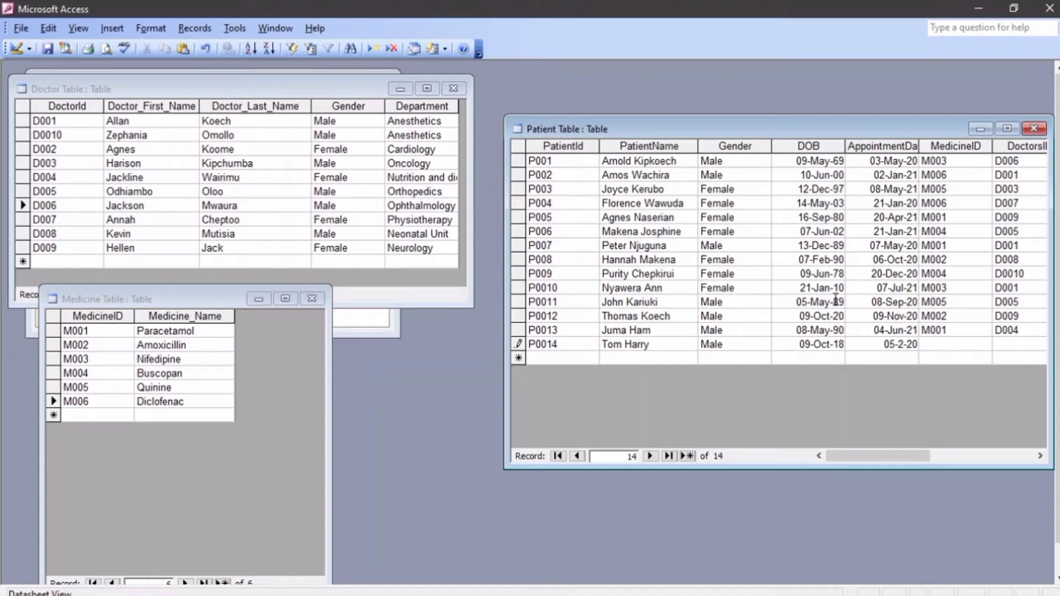
pyautogui.press('Tab')
pyautogui.write('4')
pyautogui.press('Tab')
pyautogui.write('D')
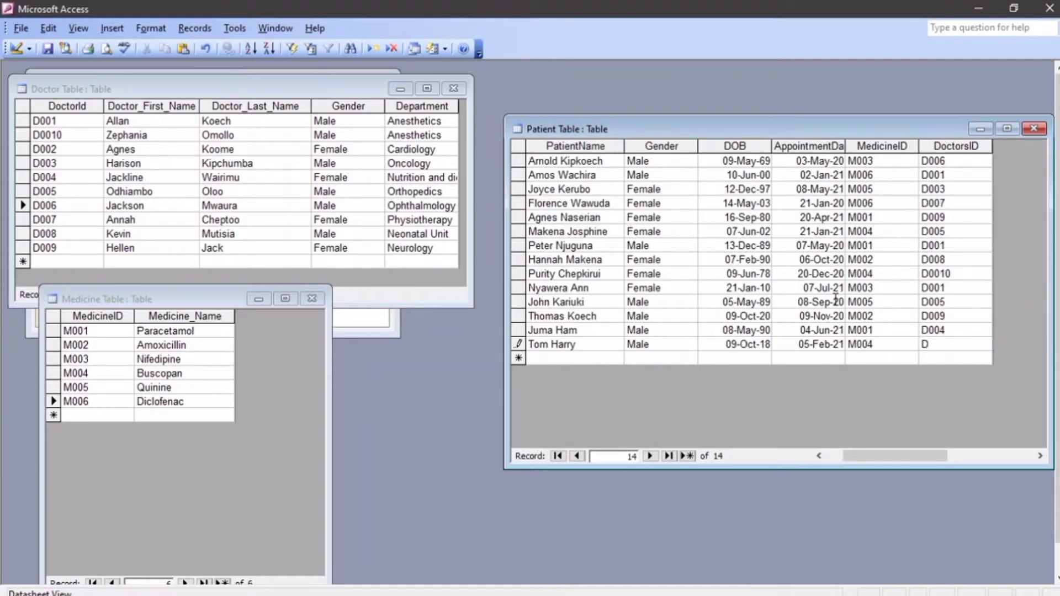
pyautogui.write('006')
pyautogui.moveTo(882, 460); pyautogui.dragTo(865, 462)
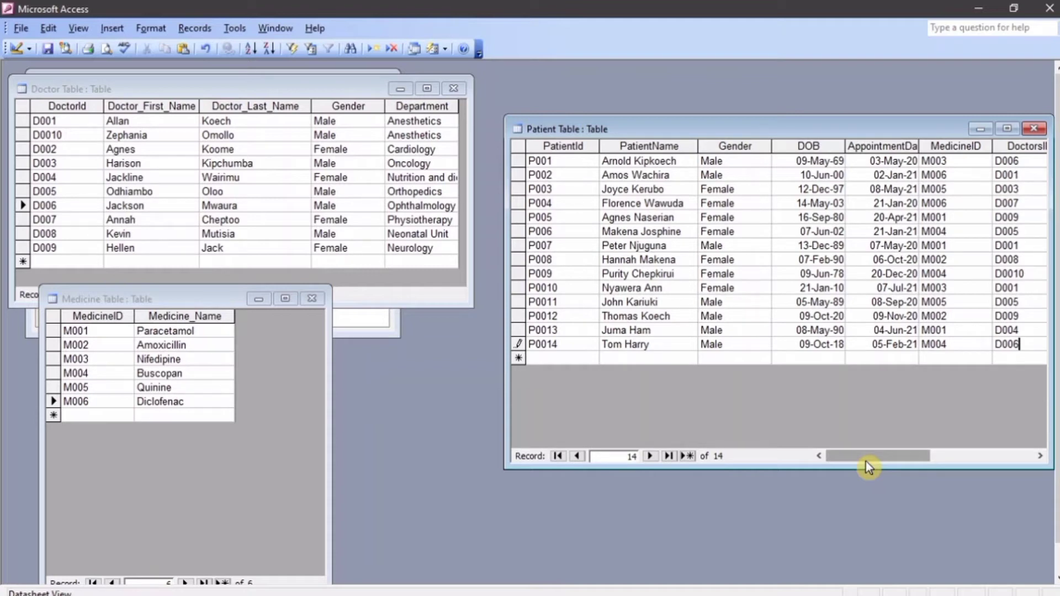
# Close the Medicine Table, Doctor Table and Patient Table datasheets.
pyautogui.click(312, 299)
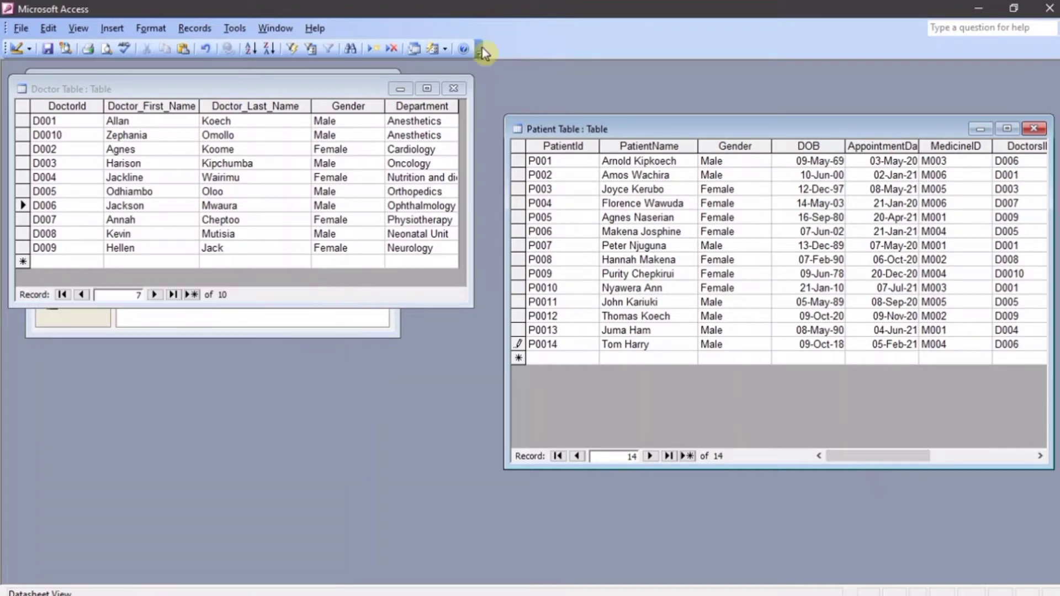
pyautogui.click(453, 88)
pyautogui.click(1033, 129)
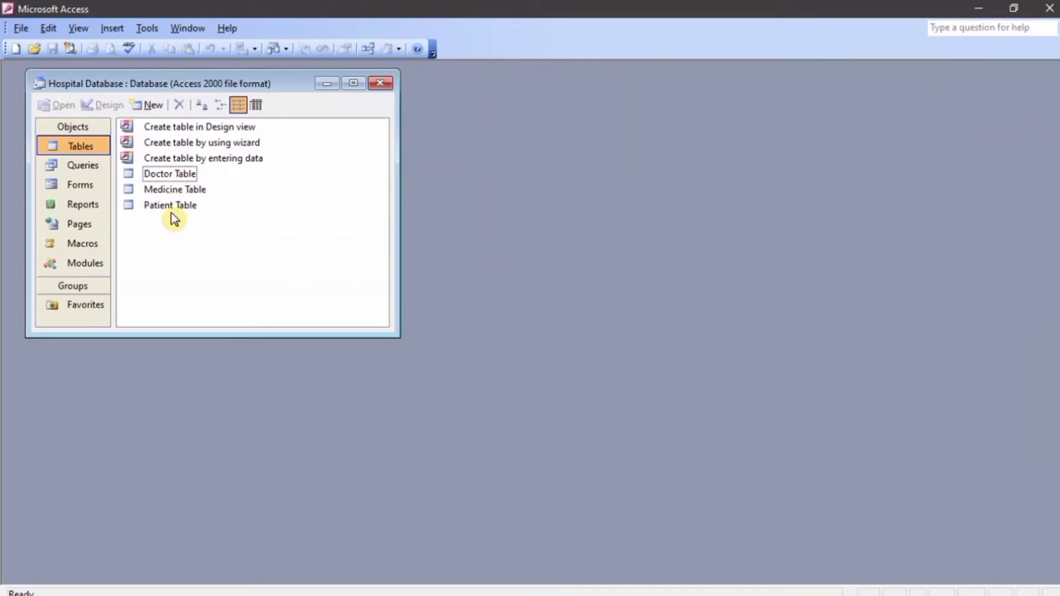
# Insert an empty field row above Department in the Doctor Table's design, and close the table.
pyautogui.doubleClick(180, 175)
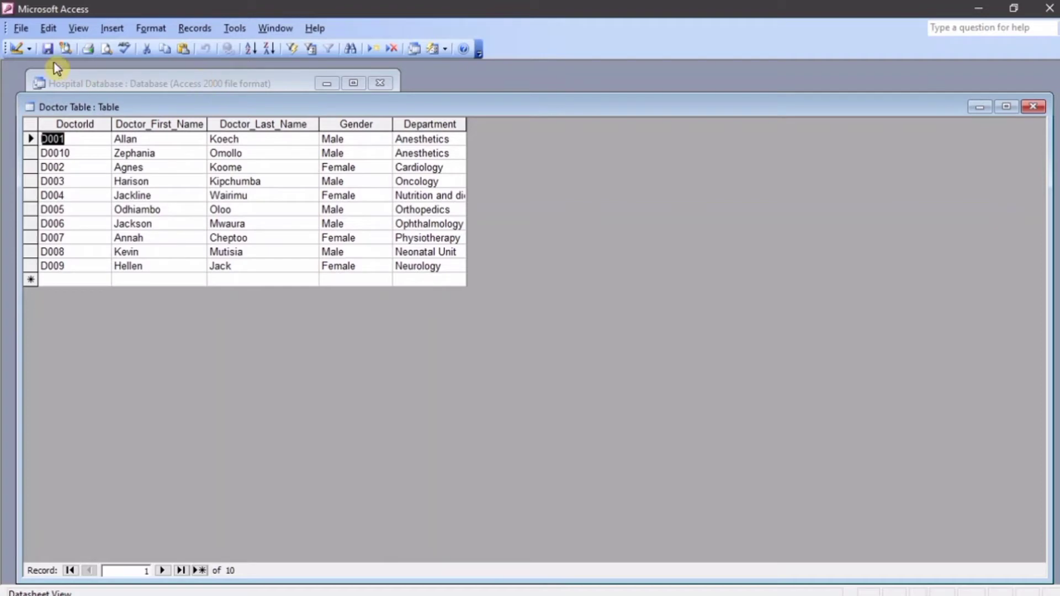
pyautogui.click(16, 51)
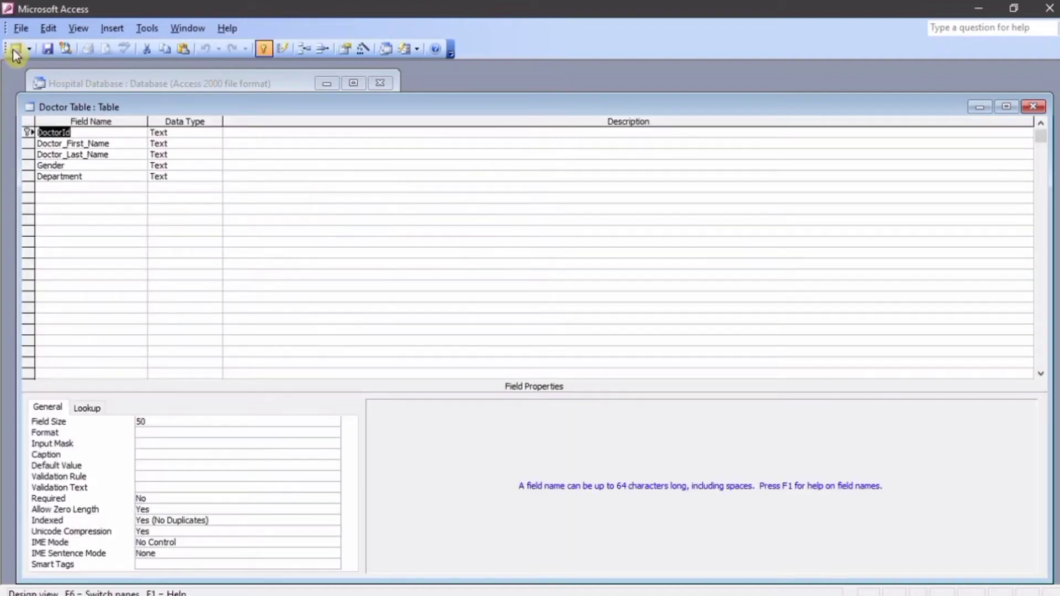
pyautogui.click(81, 187)
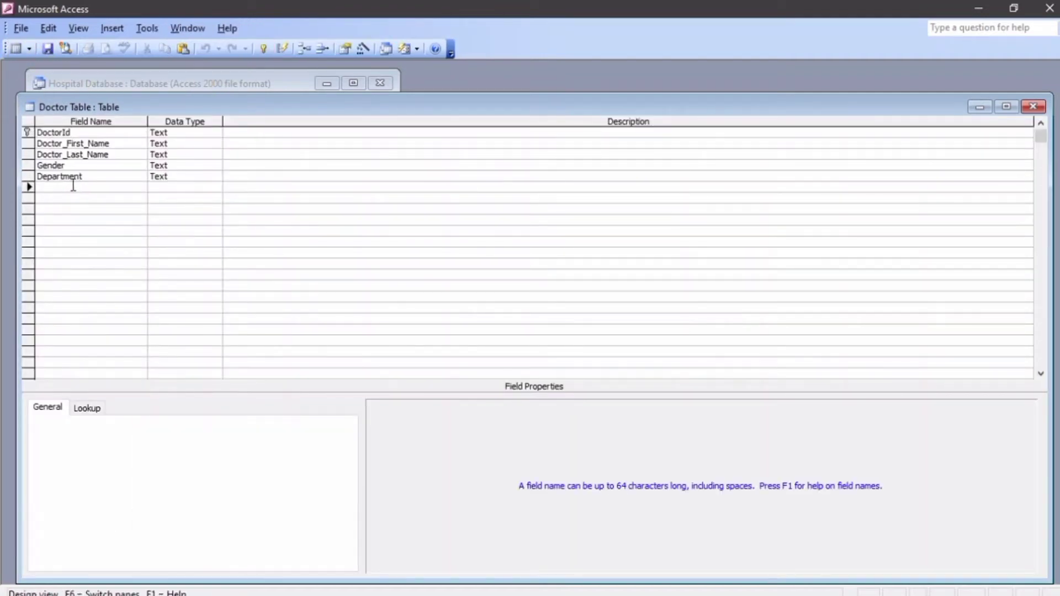
pyautogui.click(26, 177)
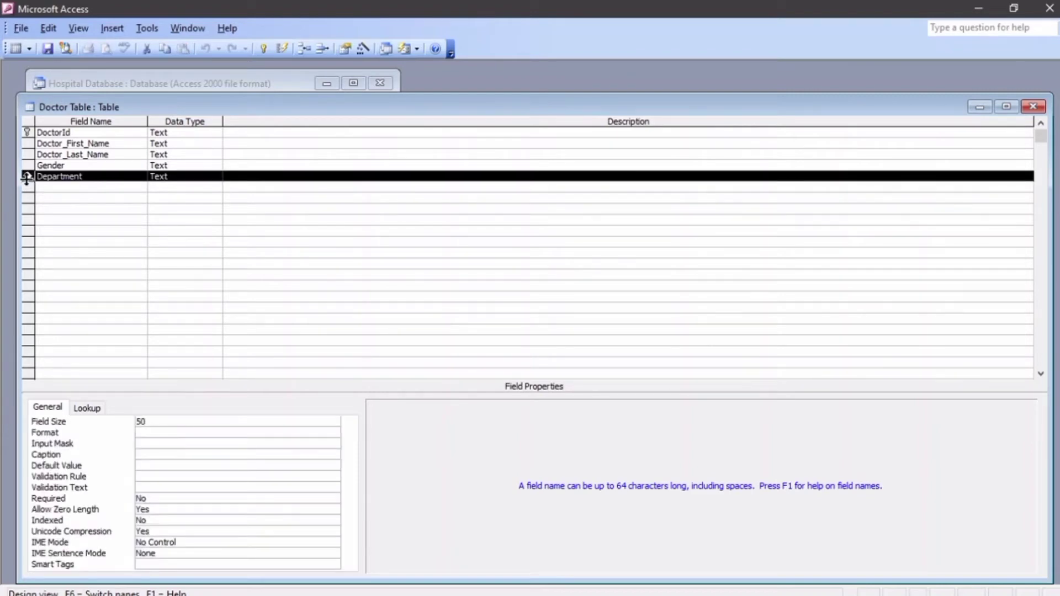
pyautogui.rightClick(28, 180)
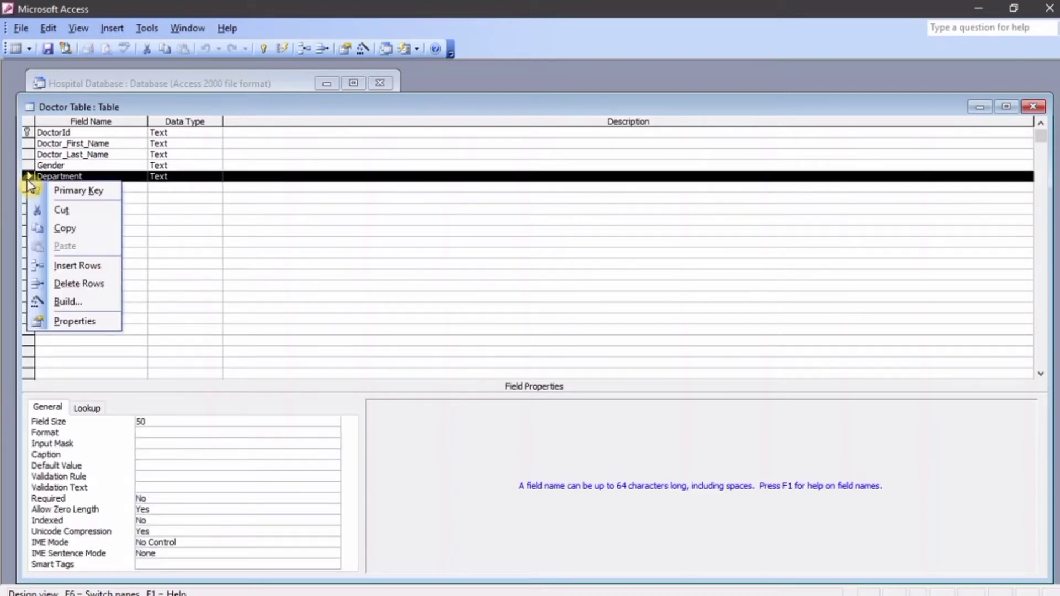
pyautogui.click(236, 230)
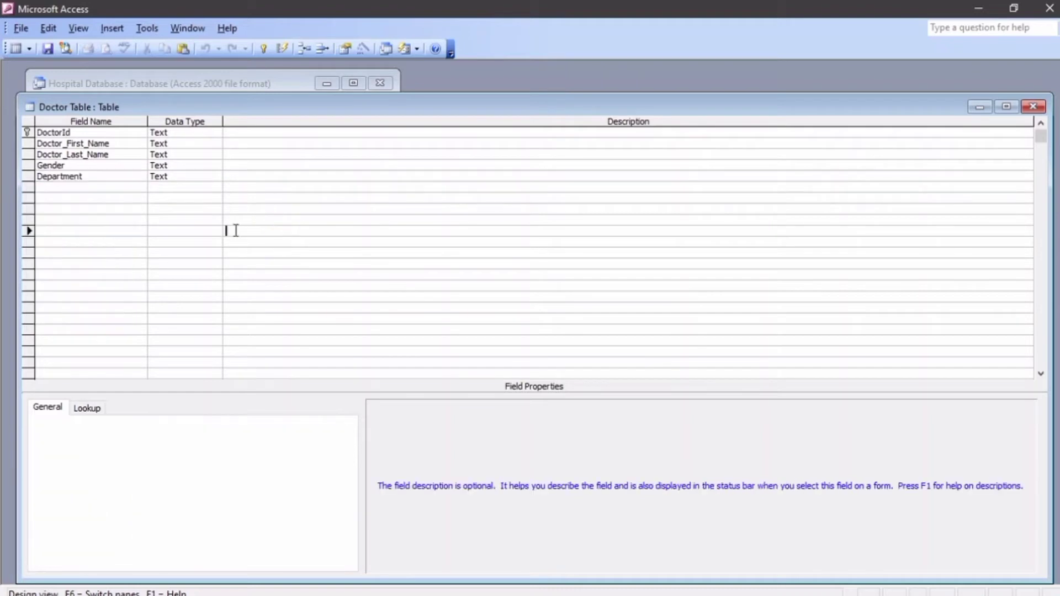
pyautogui.click(27, 177)
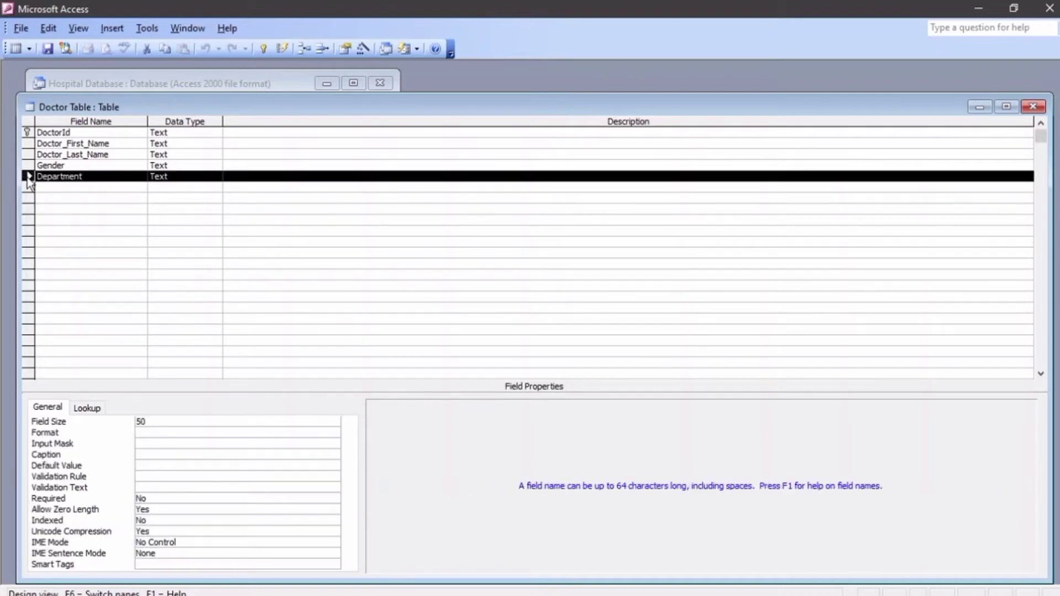
pyautogui.rightClick(27, 180)
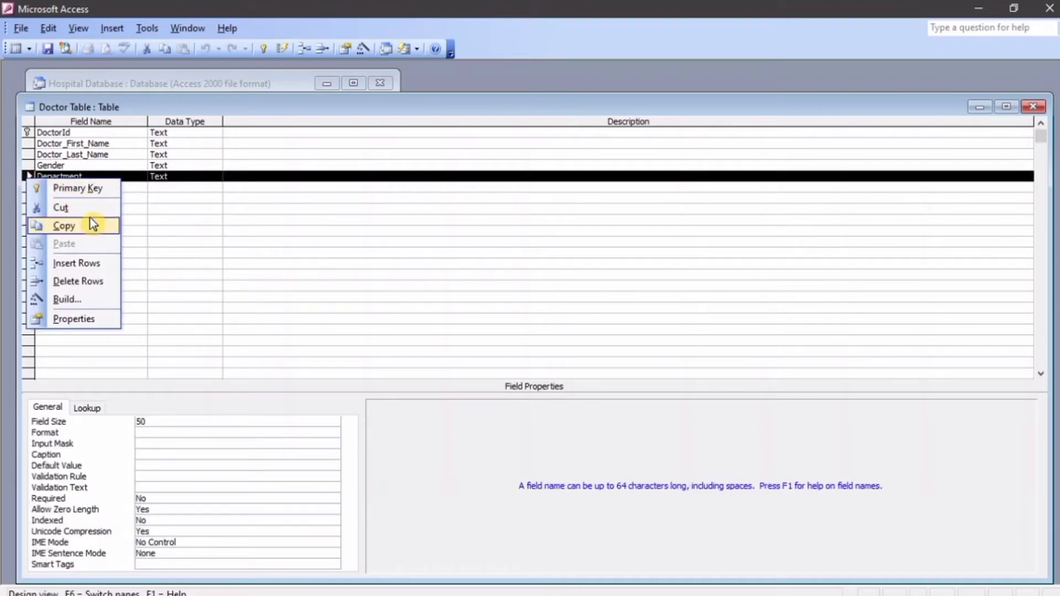
pyautogui.click(103, 265)
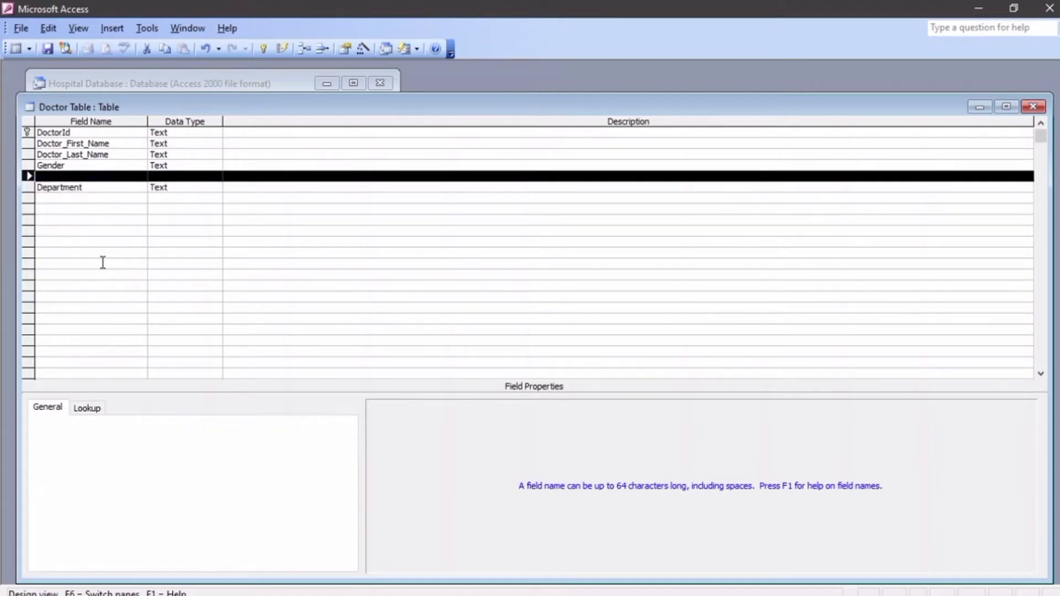
pyautogui.click(81, 209)
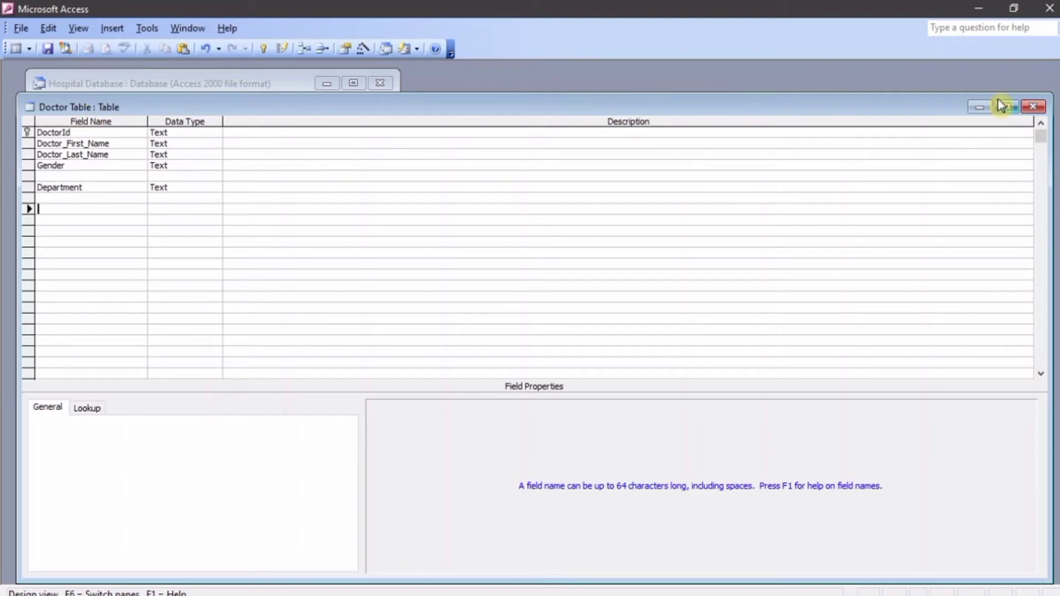
pyautogui.click(1045, 108)
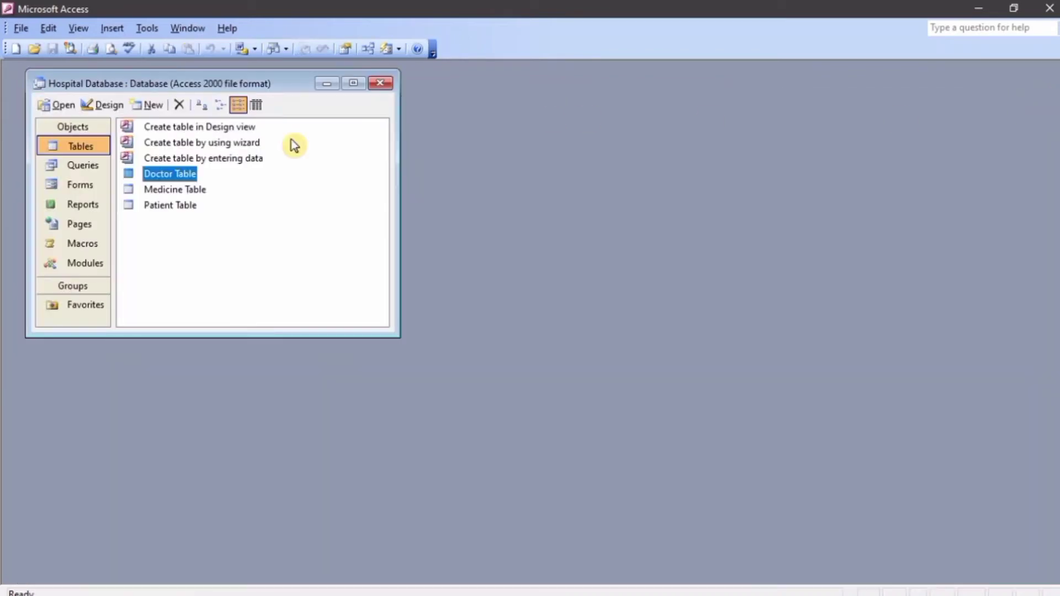
# Open the Doctor Table datasheet and widen the Doctor_First_Name column slightly.
pyautogui.doubleClick(162, 176)
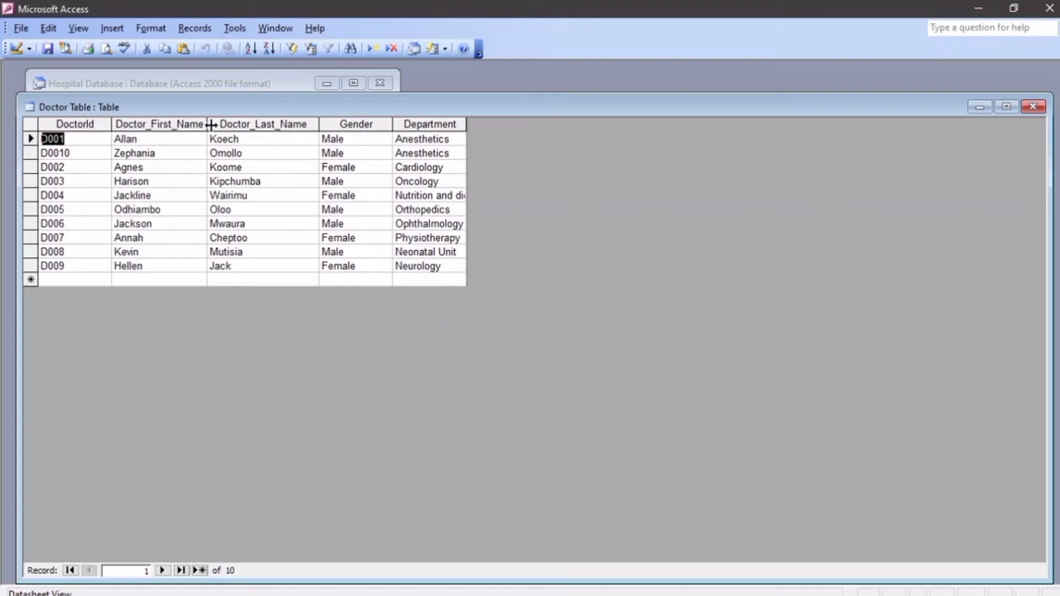
pyautogui.moveTo(211, 125)
pyautogui.mouseDown()
pyautogui.moveTo(226, 131)
pyautogui.moveTo(191, 126)
pyautogui.moveTo(222, 127)
pyautogui.mouseUp()
pyautogui.click(228, 135)
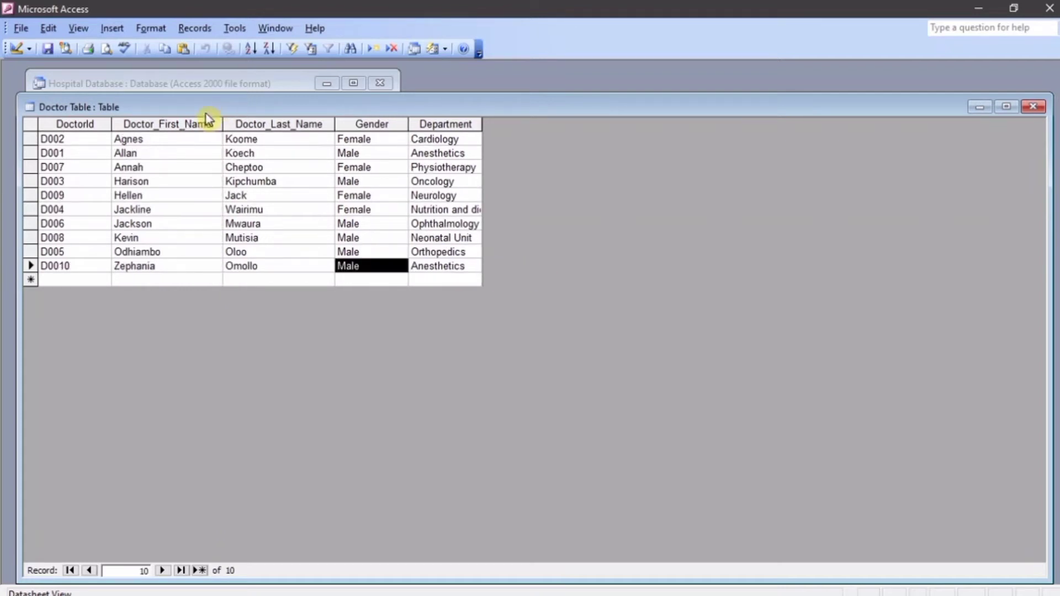
# Sort the Doctor Table records by Doctor_First_Name in descending order.
pyautogui.click(197, 124)
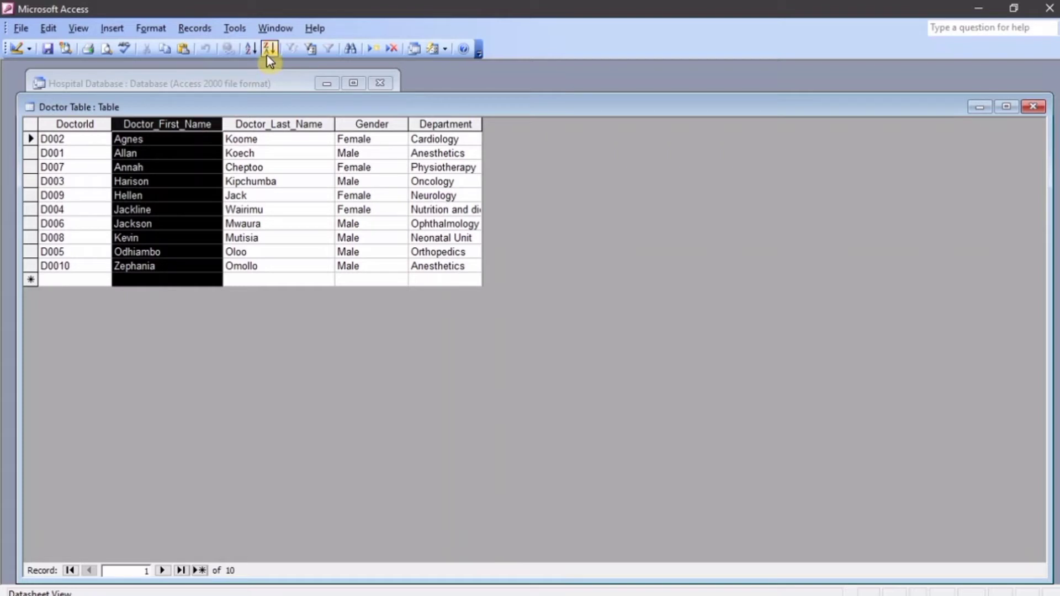
pyautogui.click(204, 29)
pyautogui.moveTo(208, 65)
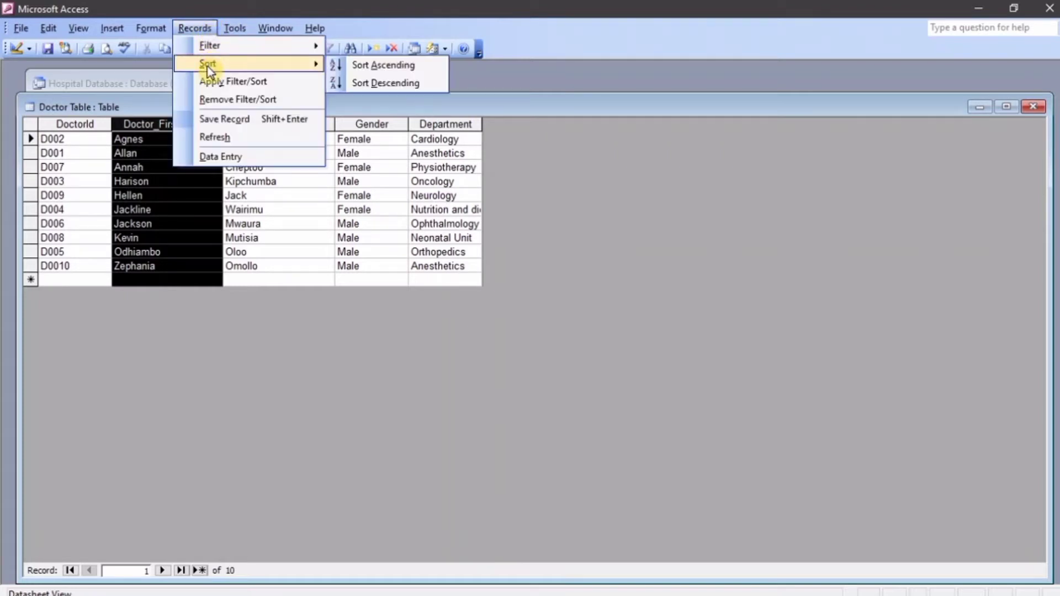
pyautogui.click(379, 82)
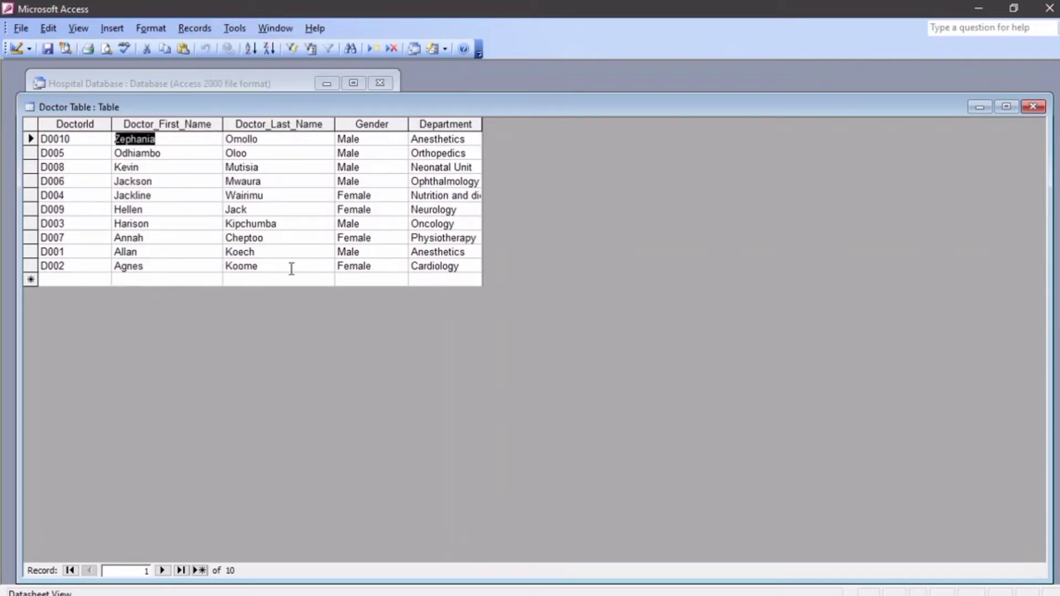
pyautogui.click(266, 266)
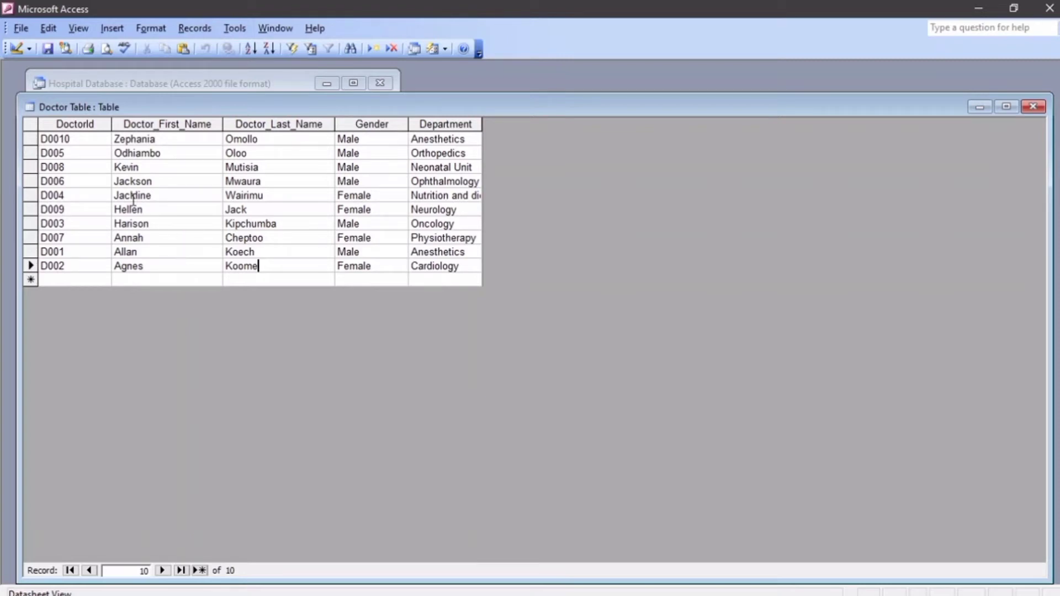
# Sort the Doctor Table records by Doctor_First_Name in ascending order.
pyautogui.click(156, 124)
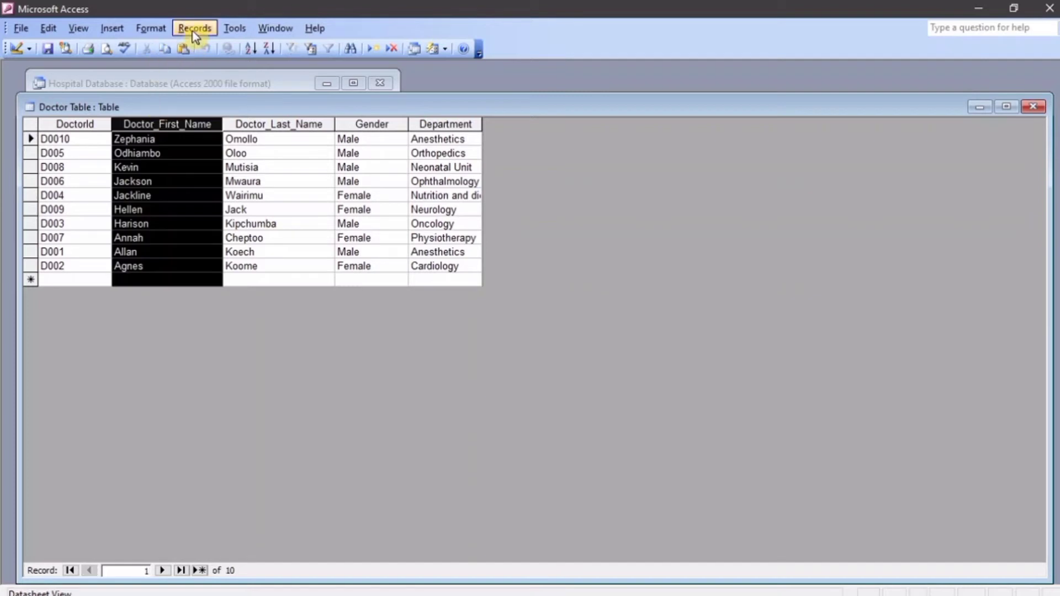
pyautogui.click(251, 49)
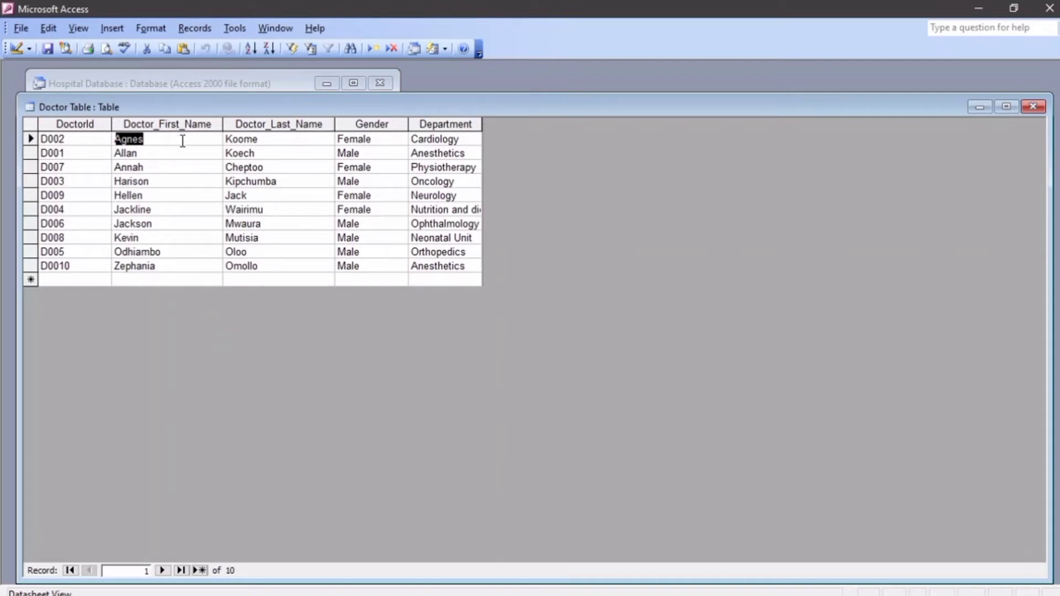
# Move the Doctor_Last_Name column before Doctor_First_Name, move it after Department, and return it to its place before Gender.
pyautogui.click(268, 121)
pyautogui.moveTo(270, 122); pyautogui.dragTo(179, 122)
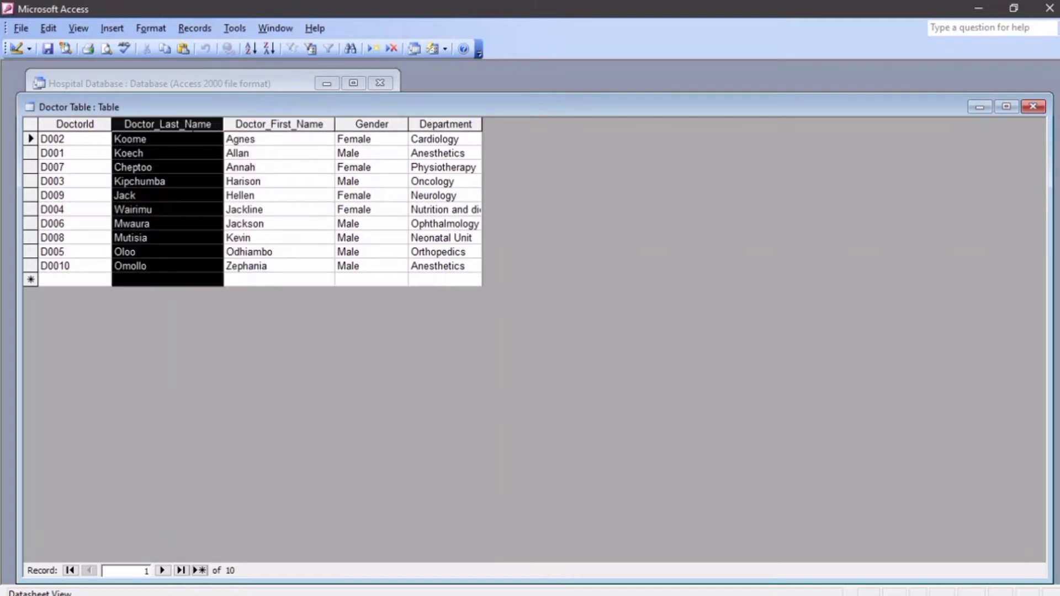
pyautogui.moveTo(181, 124); pyautogui.dragTo(528, 136)
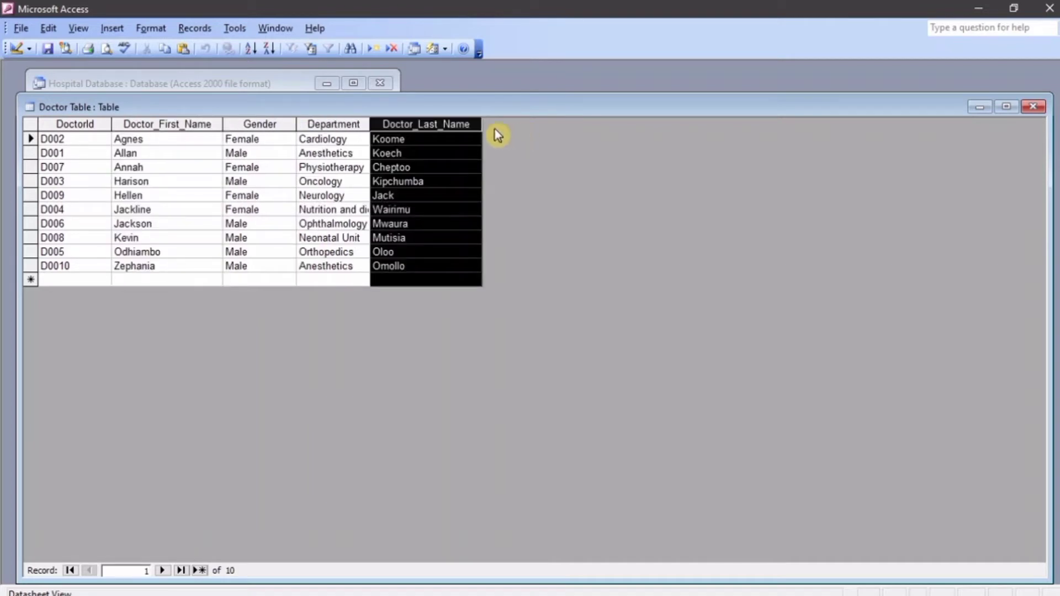
pyautogui.moveTo(449, 123); pyautogui.dragTo(266, 125)
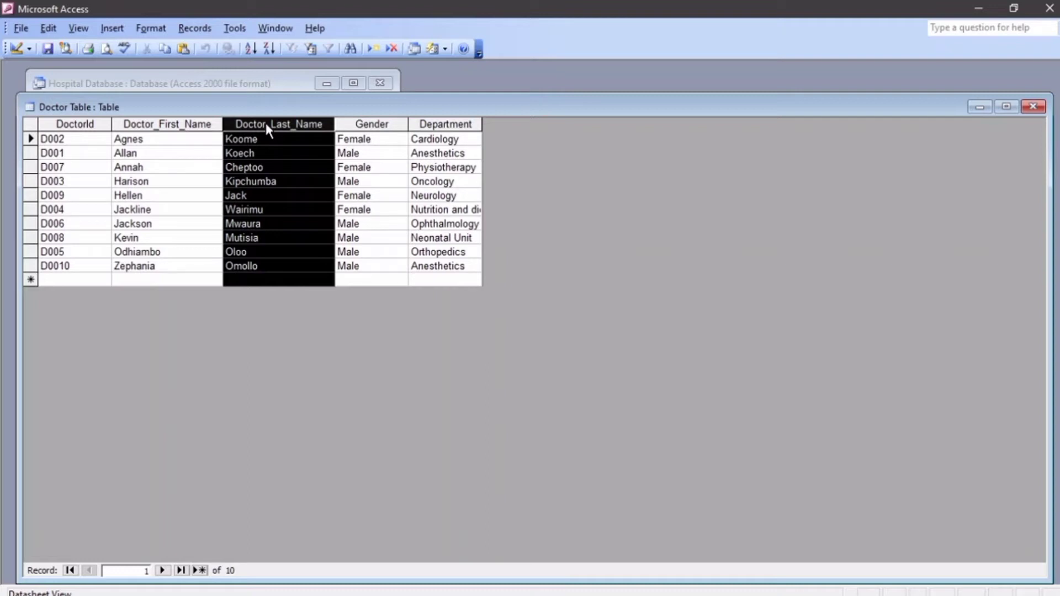
# Close the Doctor Table and save its layout changes.
pyautogui.click(1033, 106)
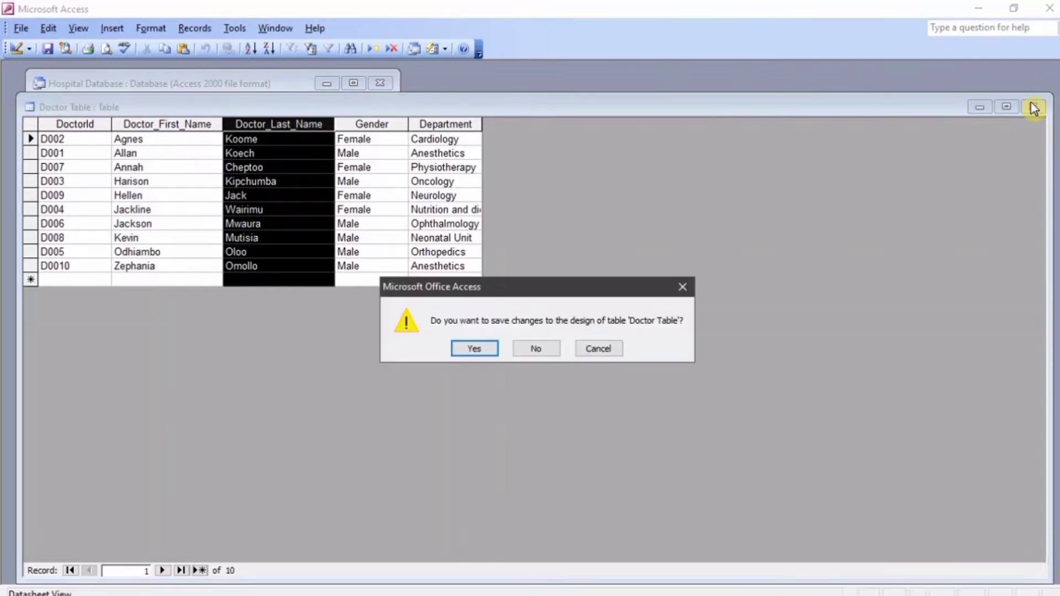
pyautogui.click(474, 351)
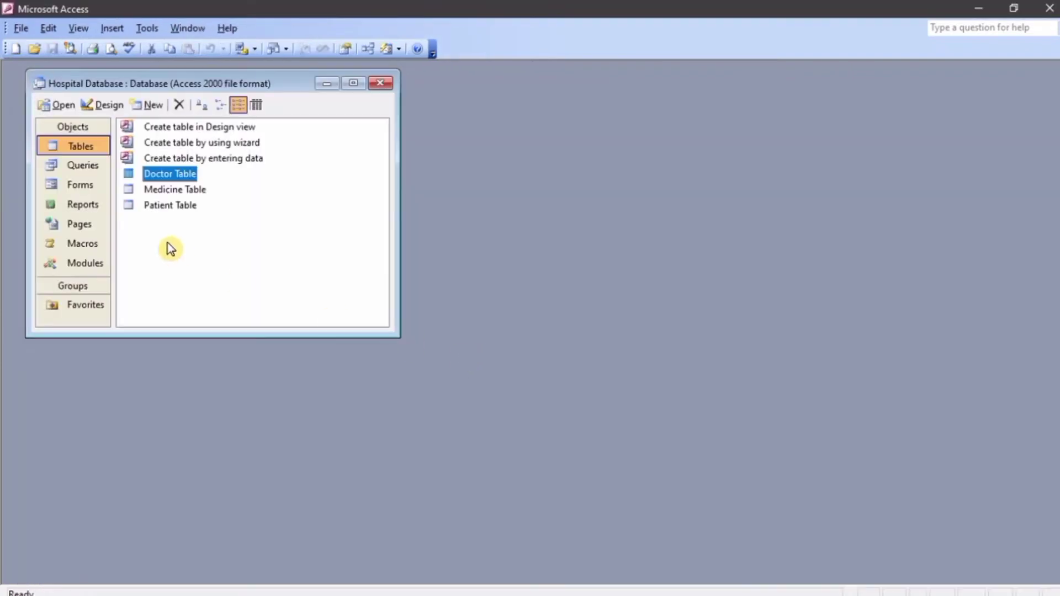
# Copy the Doctor Table and paste it with structure and data as a new table named Doc COpy.
pyautogui.rightClick(161, 177)
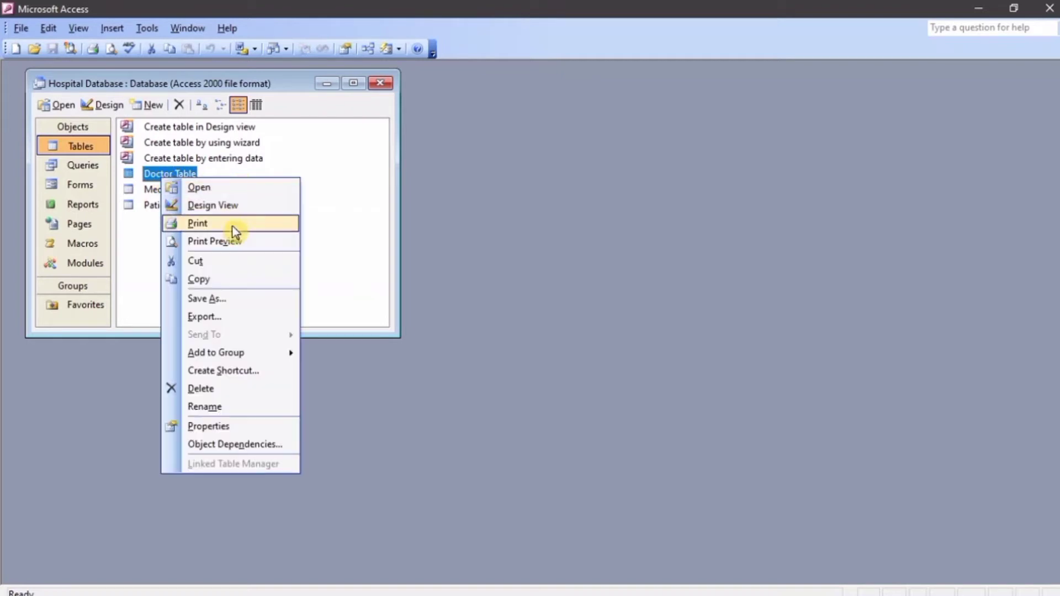
pyautogui.click(230, 279)
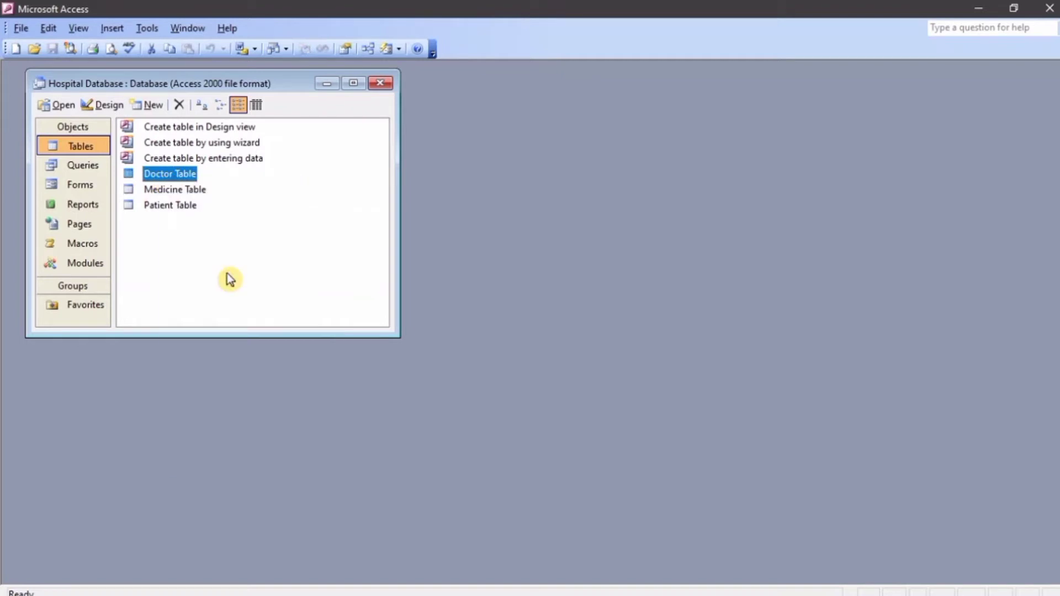
pyautogui.rightClick(276, 241)
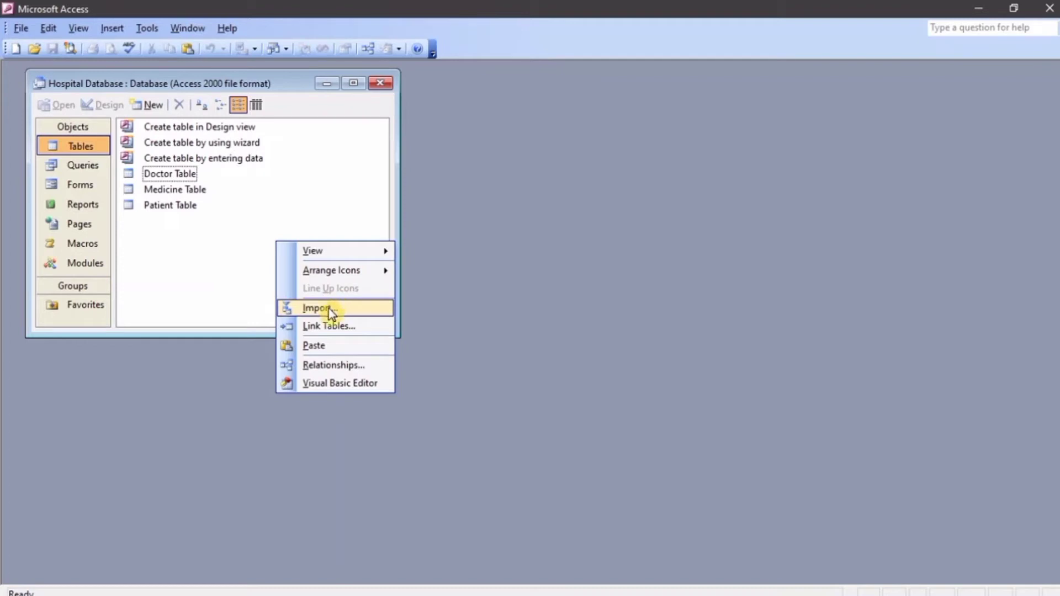
pyautogui.click(326, 342)
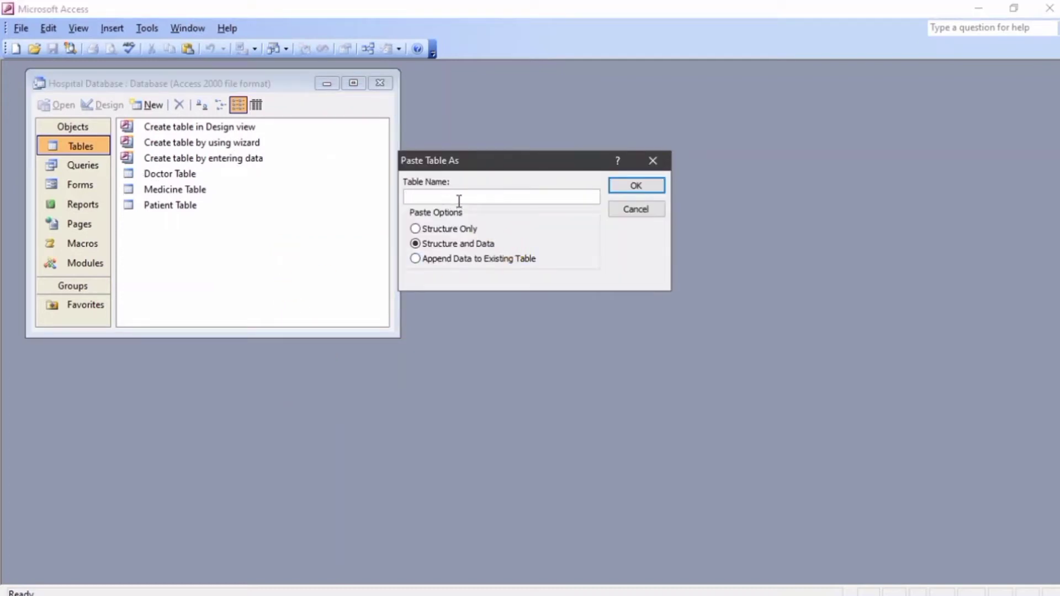
pyautogui.write('sh')
pyautogui.press('BackSpace')
pyautogui.press('BackSpace')
pyautogui.write('Doc COpy')
pyautogui.click(636, 185)
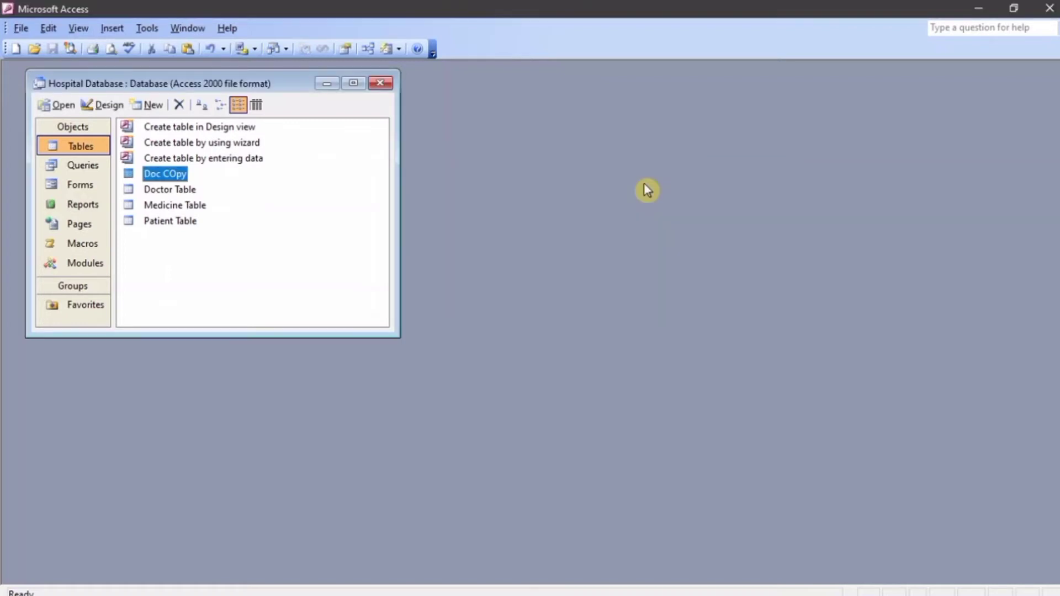
# Open the Doc COpy table to check its records, close it, and delete the table from the database.
pyautogui.doubleClick(172, 176)
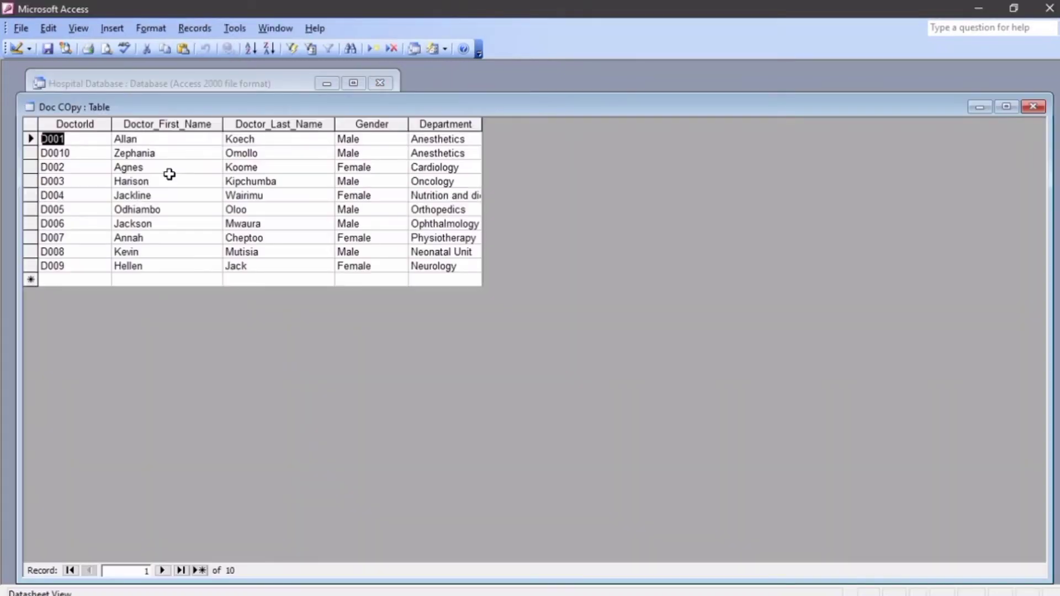
pyautogui.click(1033, 107)
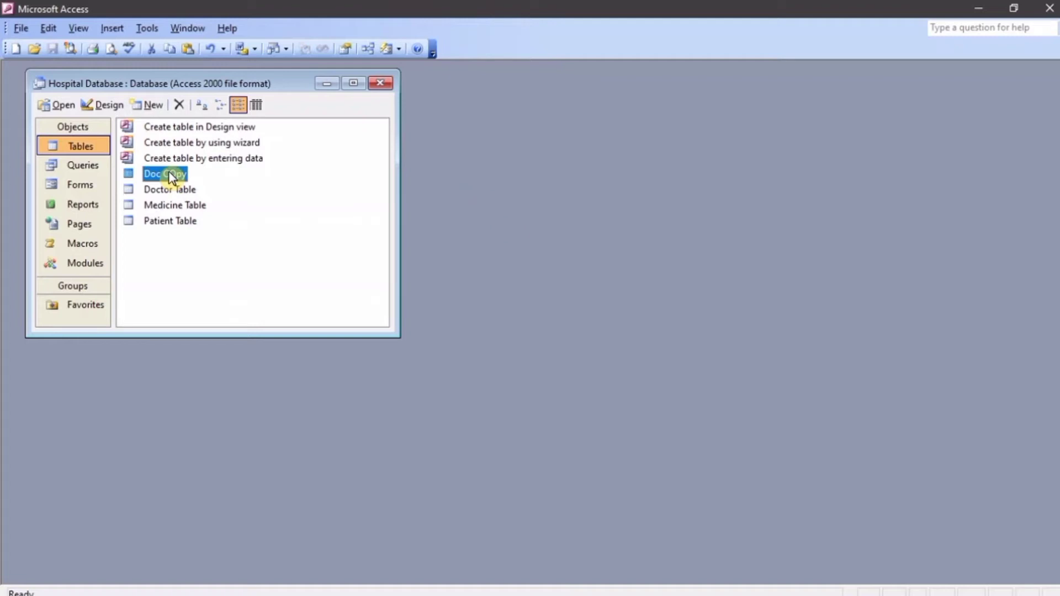
pyautogui.press('Delete')
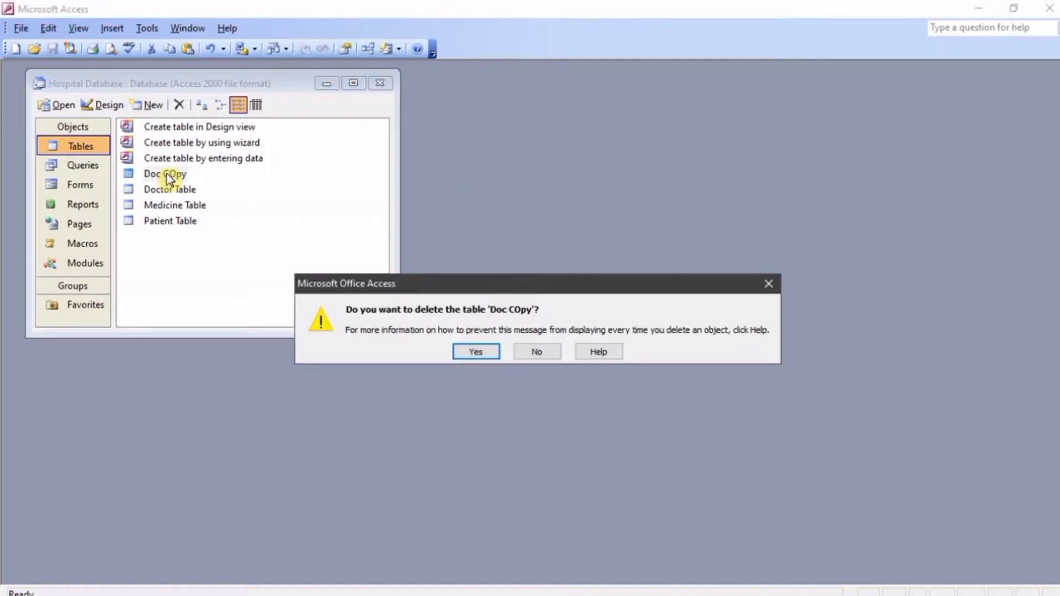
pyautogui.click(478, 354)
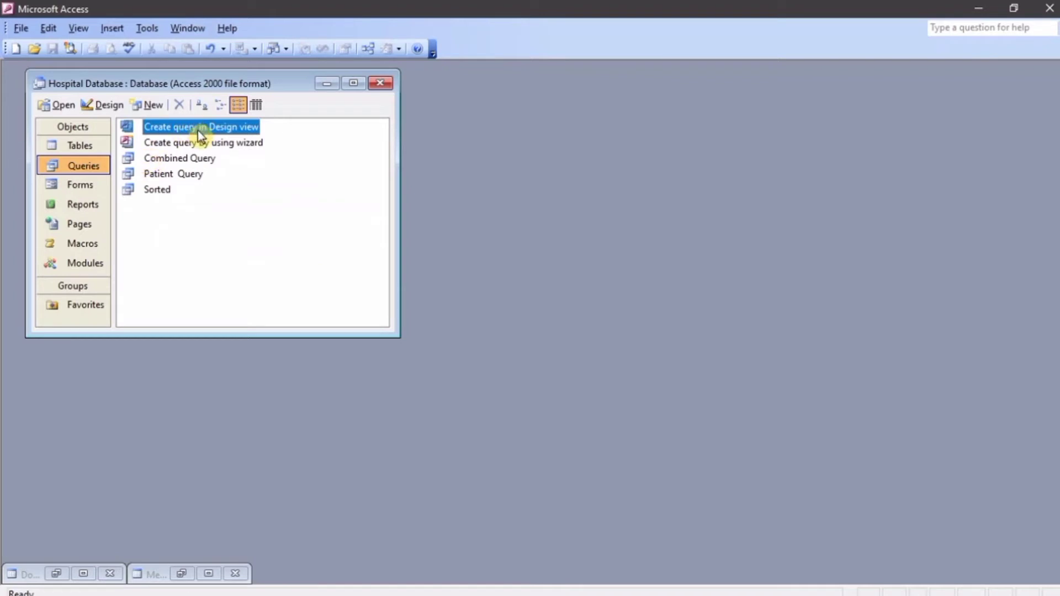
# Create a query in Design view on the Doctor Table with the fields Doctor_First_Name, Doctor_Last_Name and Gender.
pyautogui.doubleClick(244, 130)
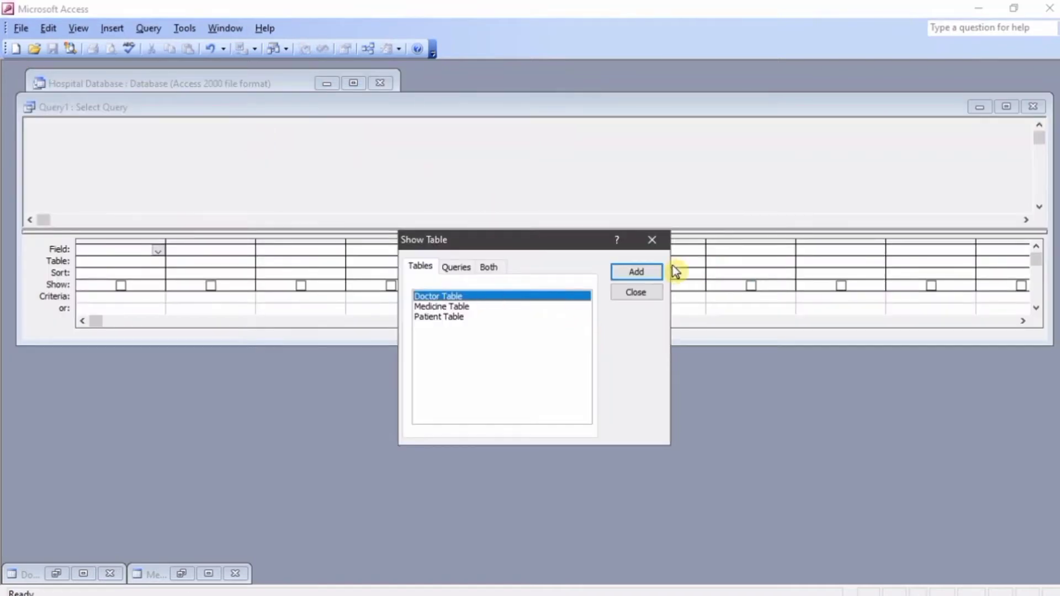
pyautogui.click(636, 271)
pyautogui.click(629, 292)
pyautogui.doubleClick(84, 181)
pyautogui.doubleClick(84, 191)
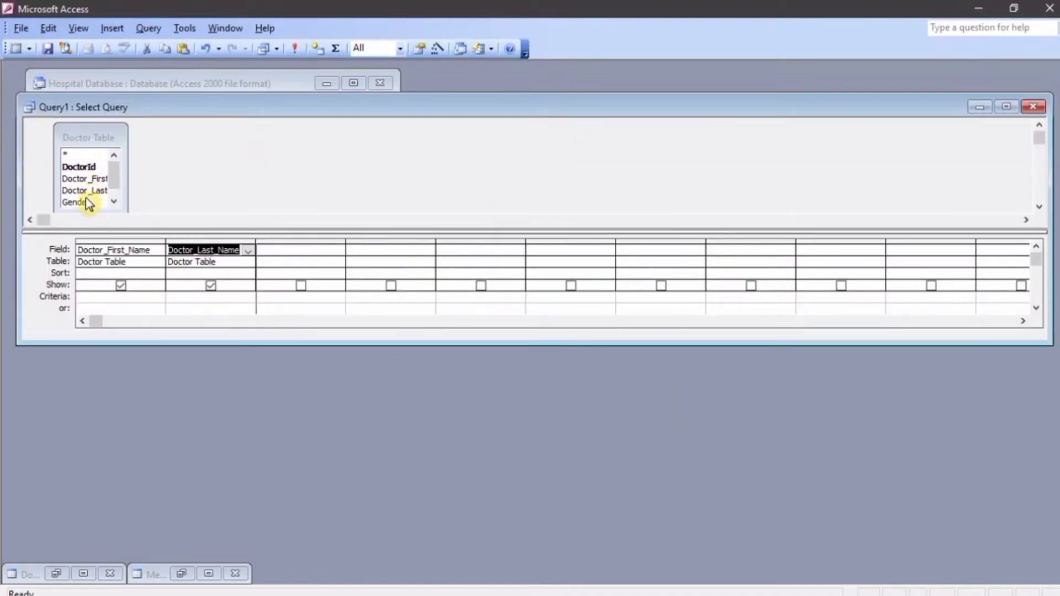
pyautogui.doubleClick(81, 202)
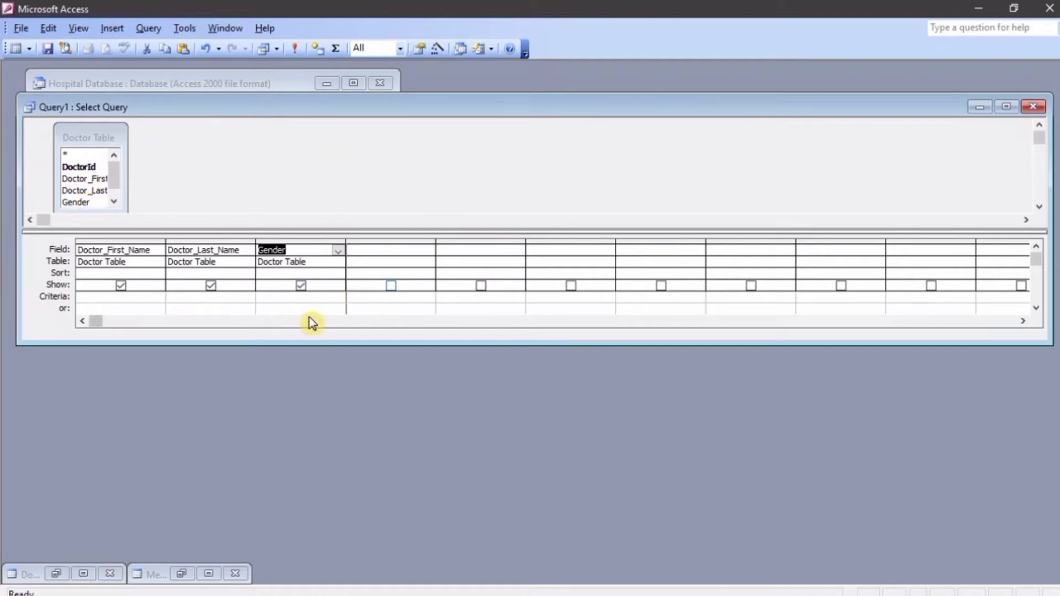
# Set the Gender criterion to male and run the query.
pyautogui.click(288, 301)
pyautogui.write('male')
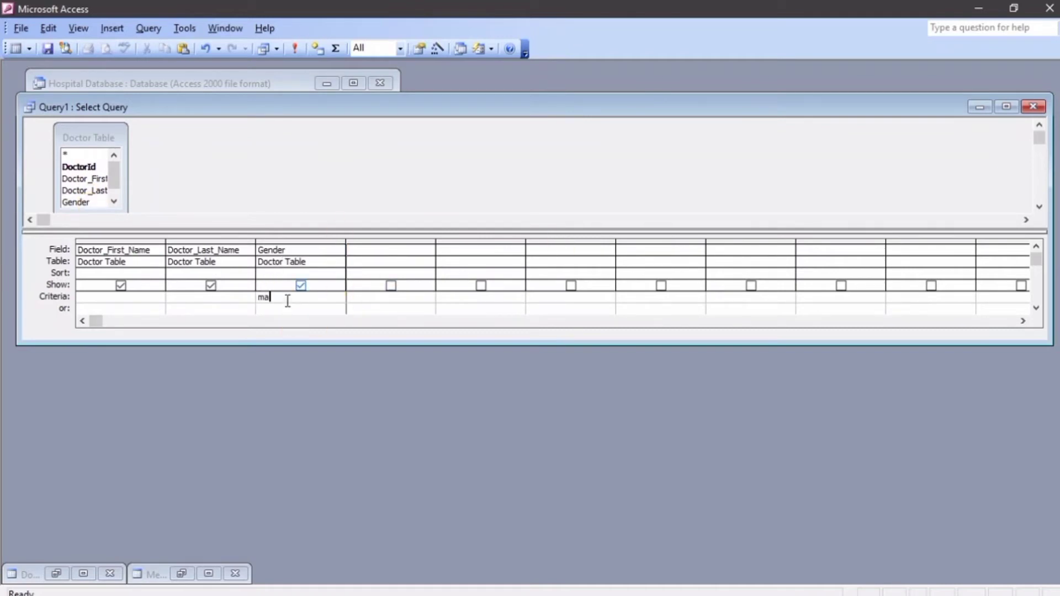
pyautogui.click(296, 49)
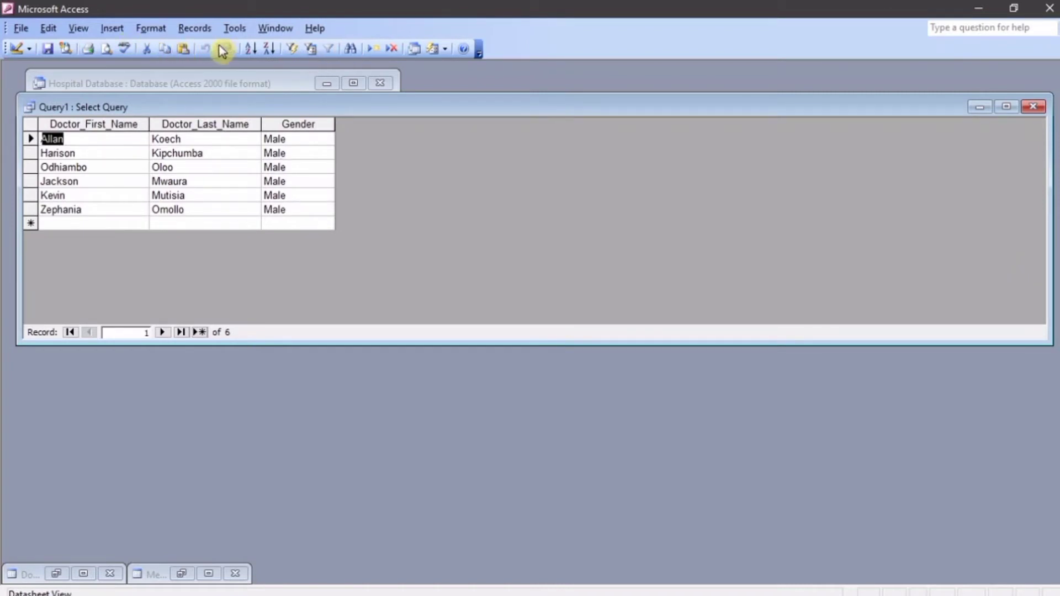
# Save the query as Male Doctors and close it.
pyautogui.click(48, 49)
pyautogui.write('Ma')
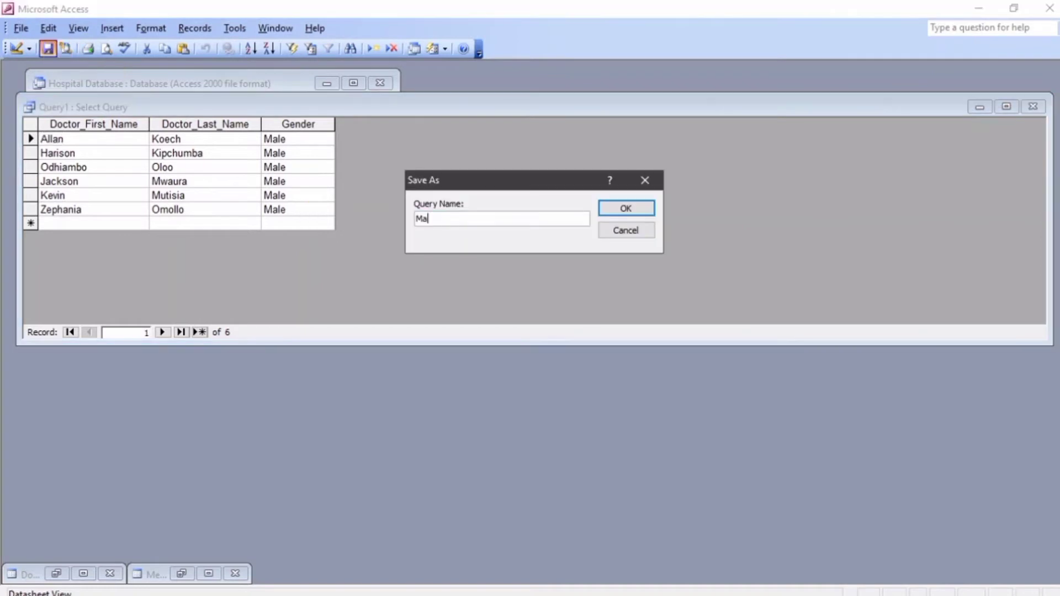
pyautogui.write('le Doctors')
pyautogui.click(610, 208)
pyautogui.click(1033, 106)
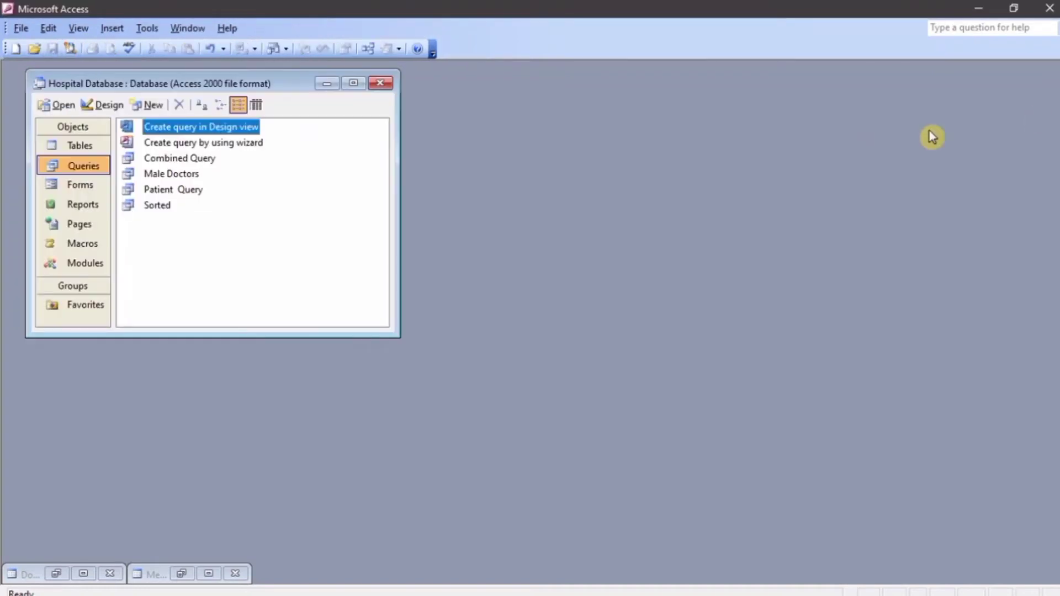
# Create another Design view query on the Doctor Table with DoctorId, Doctor_First_Name, Doctor_Last_Name and Gender.
pyautogui.doubleClick(185, 131)
pyautogui.click(633, 273)
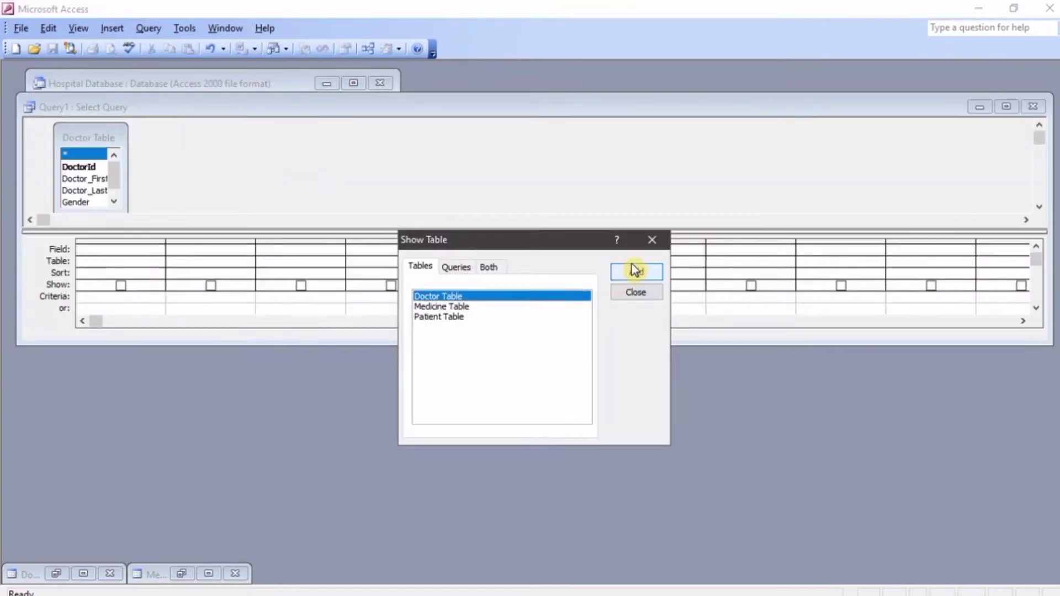
pyautogui.click(634, 291)
pyautogui.doubleClick(83, 167)
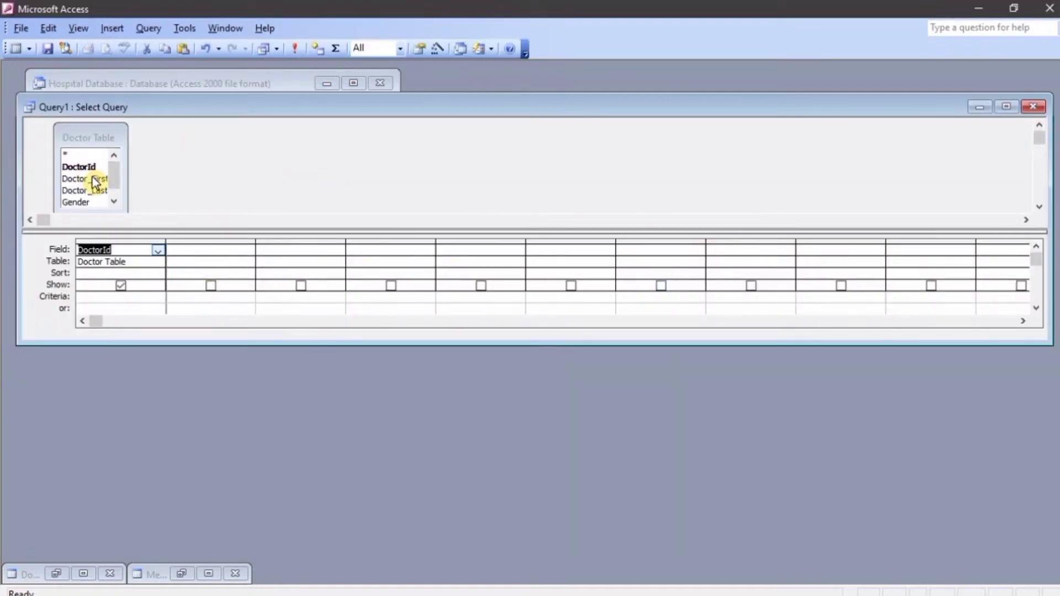
pyautogui.doubleClick(86, 178)
pyautogui.click(88, 190)
pyautogui.doubleClick(91, 187)
pyautogui.doubleClick(80, 200)
# Restrict the query's Gender field to female and run it.
pyautogui.click(378, 300)
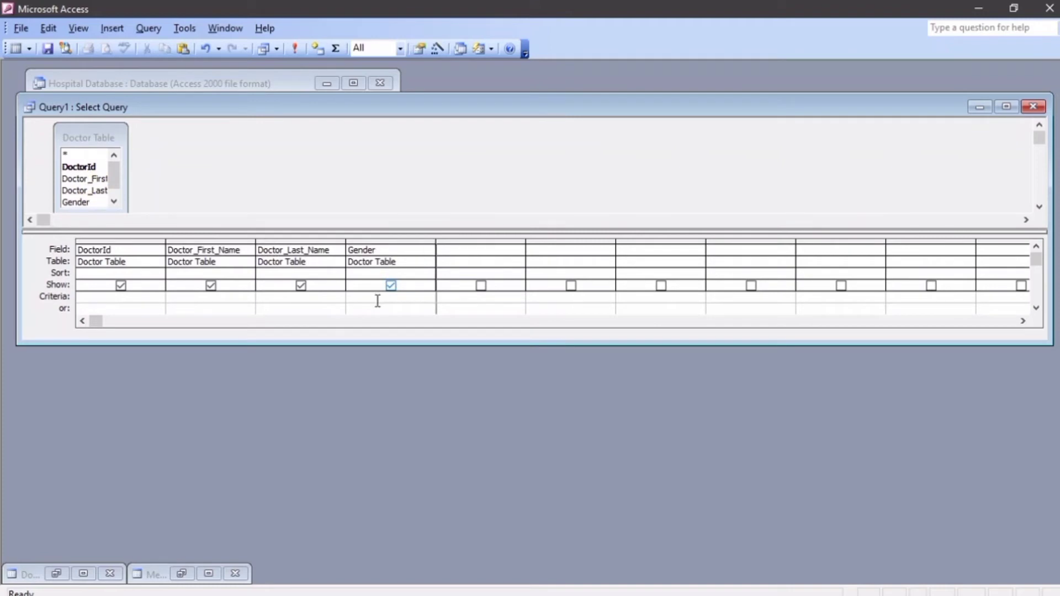
pyautogui.write('female')
pyautogui.click(295, 48)
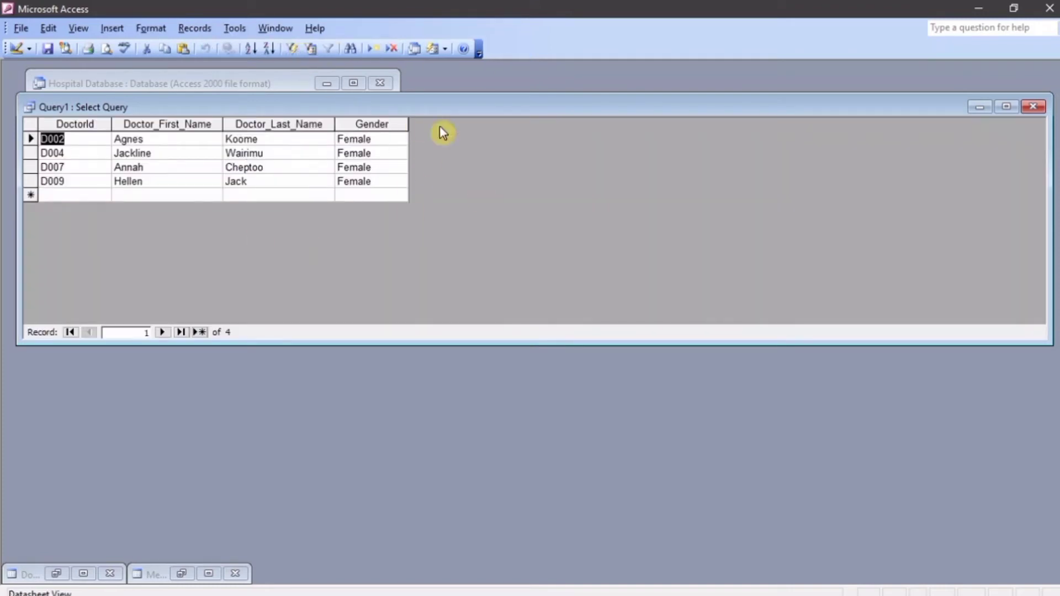
# Close the query and save it under the name Female Doctors.
pyautogui.click(1033, 106)
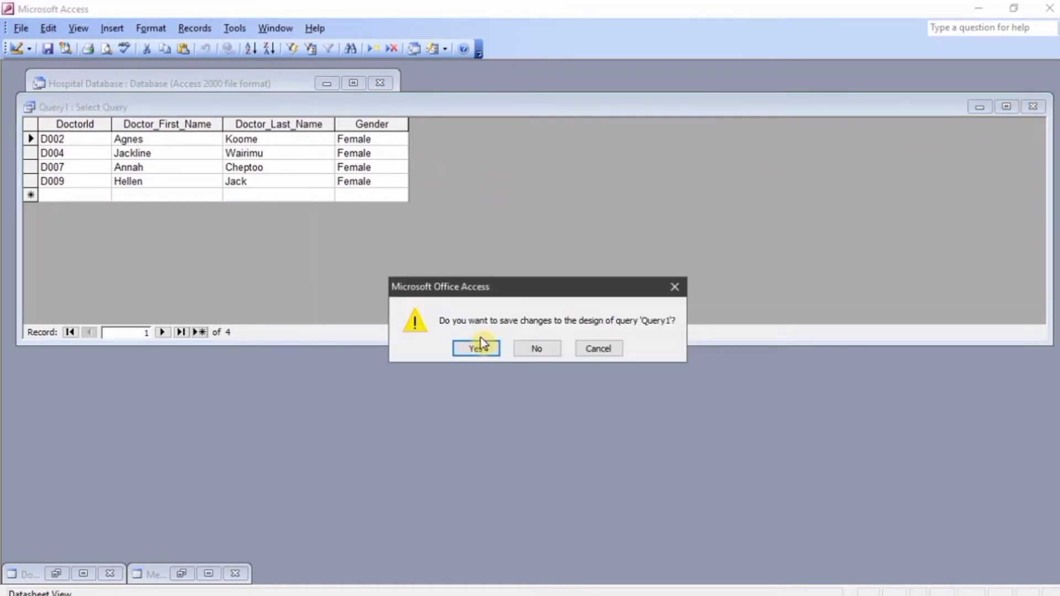
pyautogui.click(483, 346)
pyautogui.write('Female Doc')
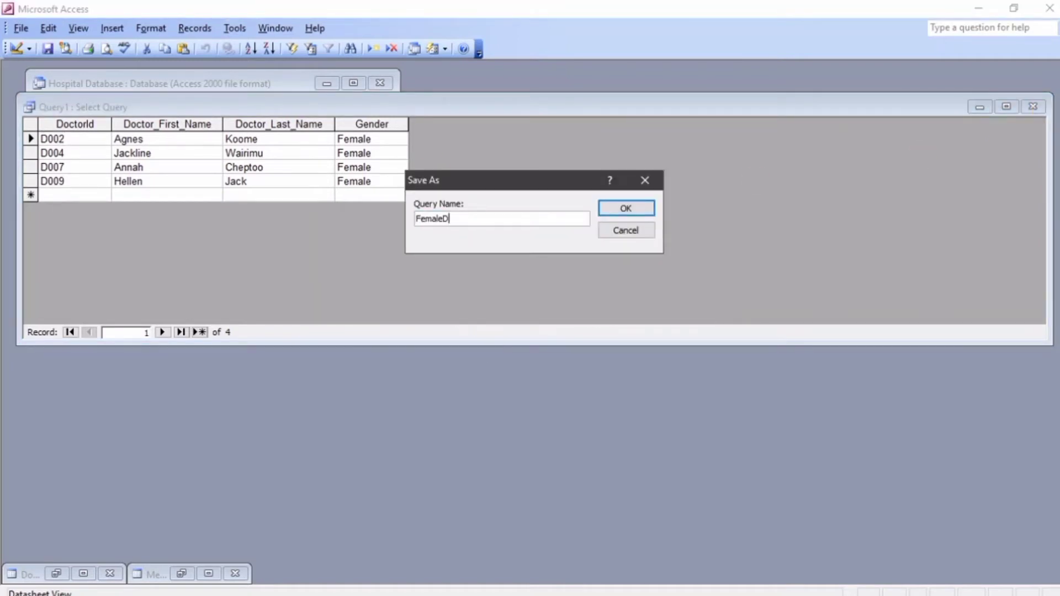
pyautogui.write('tors')
pyautogui.press('Left')
pyautogui.press('Left')
pyautogui.press('Left')
pyautogui.press('Left')
pyautogui.press('Left')
pyautogui.press('Left')
pyautogui.press('Left')
pyautogui.click(635, 212)
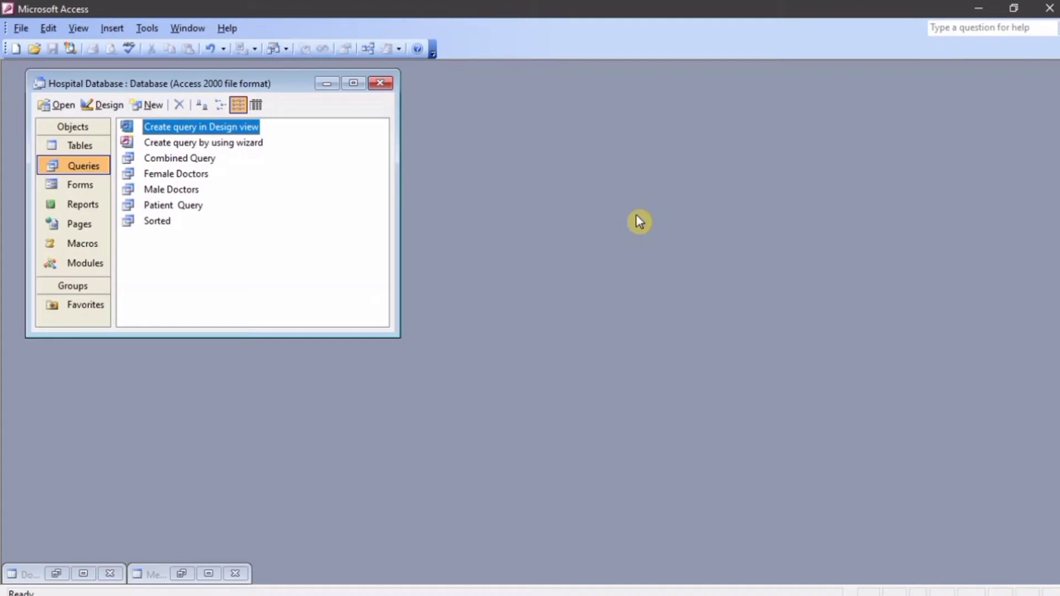
# Start a third Design view query on the Doctor Table, adding Doctor_First_Name, Doctor_Last_Name and Gender.
pyautogui.doubleClick(184, 128)
pyautogui.click(636, 272)
pyautogui.click(636, 292)
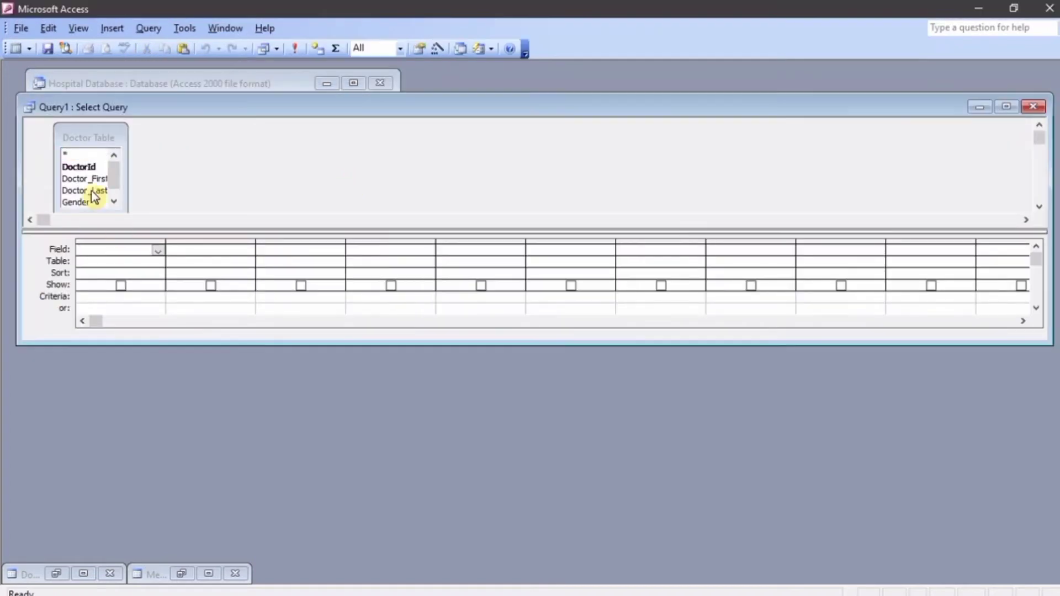
pyautogui.doubleClick(83, 180)
pyautogui.doubleClick(81, 191)
pyautogui.doubleClick(78, 203)
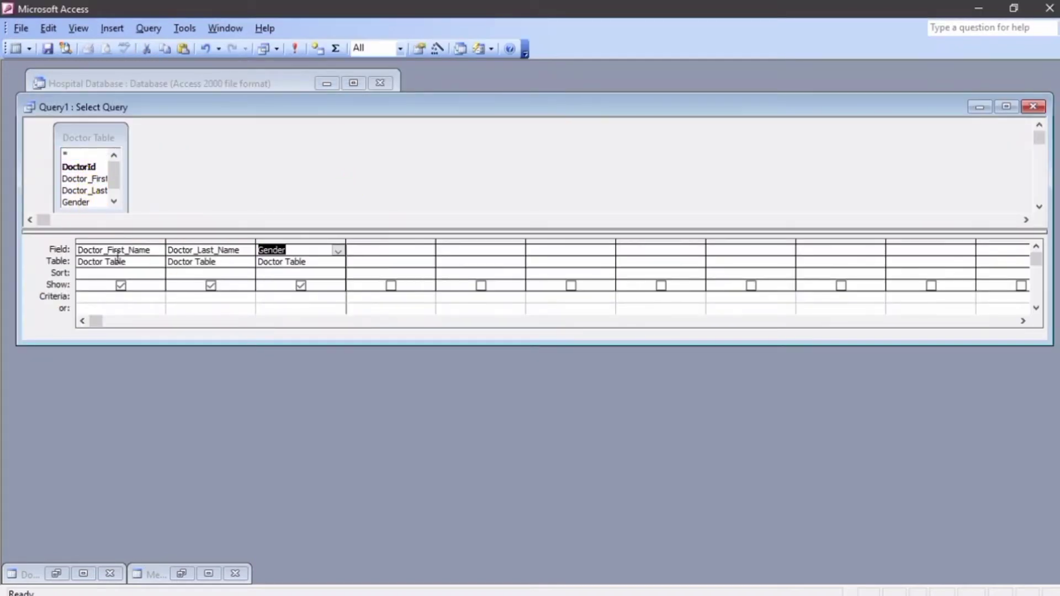
# Enter the criterion A* for Doctor_First_Name and run the query.
pyautogui.click(109, 297)
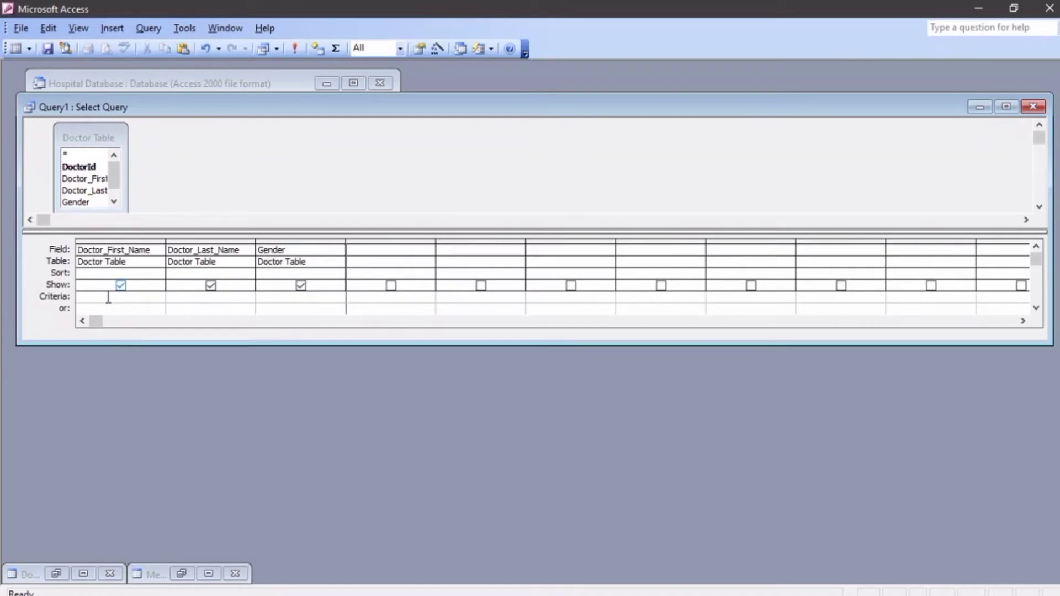
pyautogui.write('A*')
pyautogui.click(295, 48)
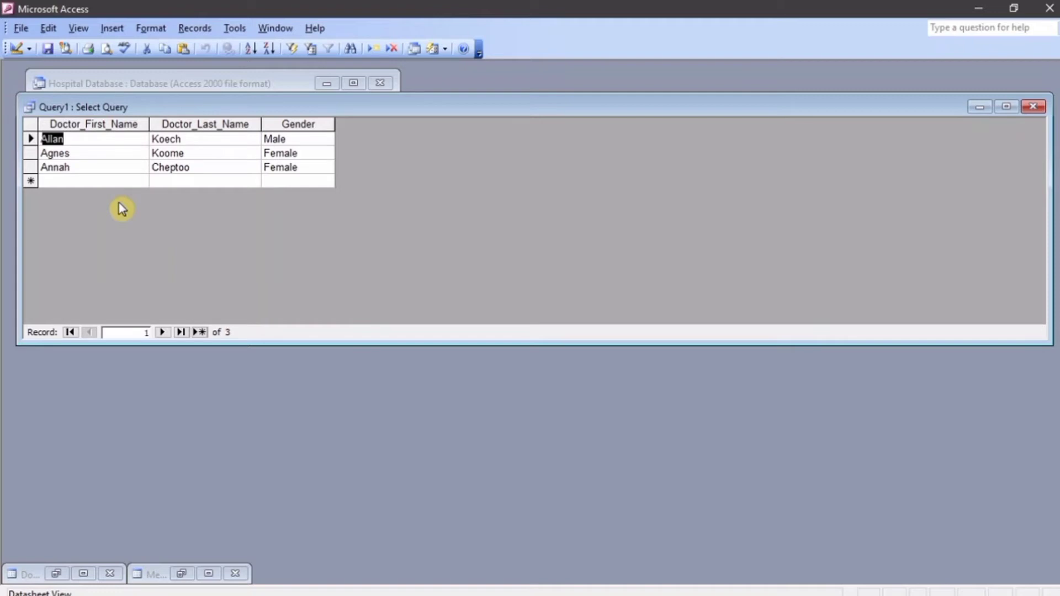
# Close the query and save it as First Name Start with A.
pyautogui.click(1033, 106)
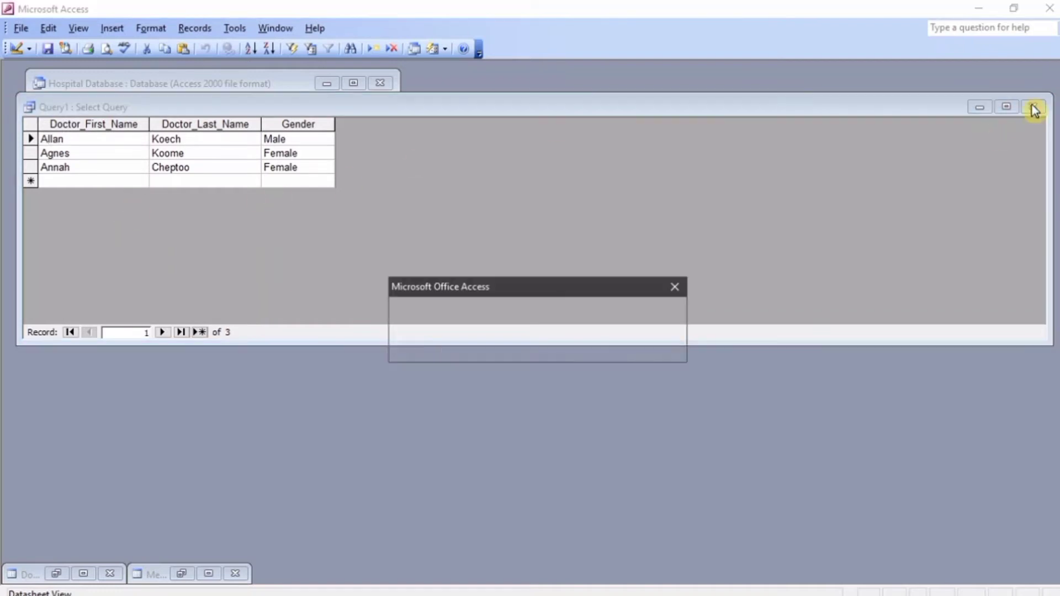
pyautogui.click(468, 354)
pyautogui.write('F')
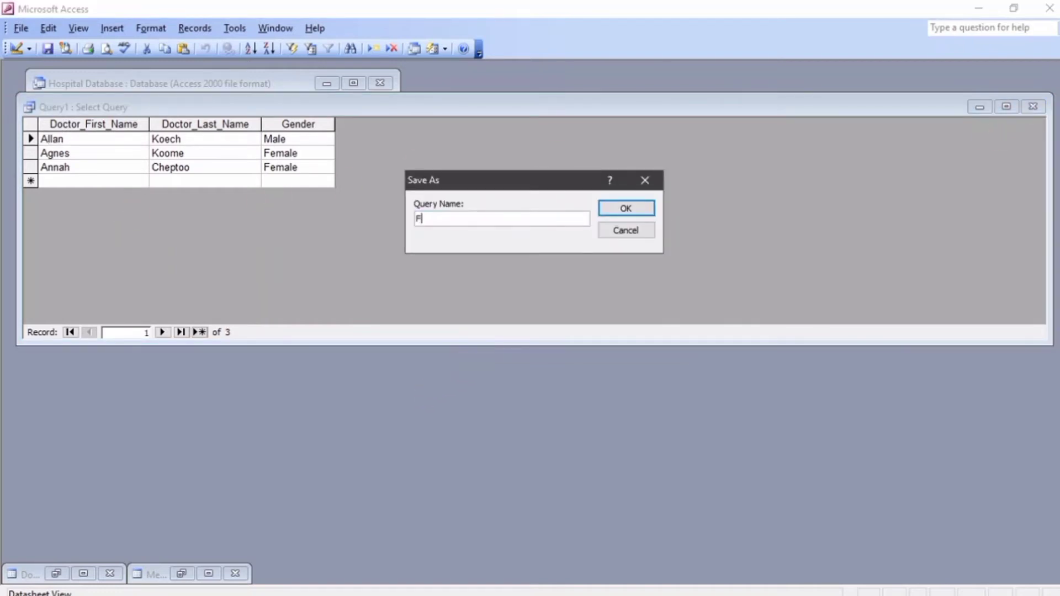
pyautogui.write('irst Name Start with A')
pyautogui.press('Return')
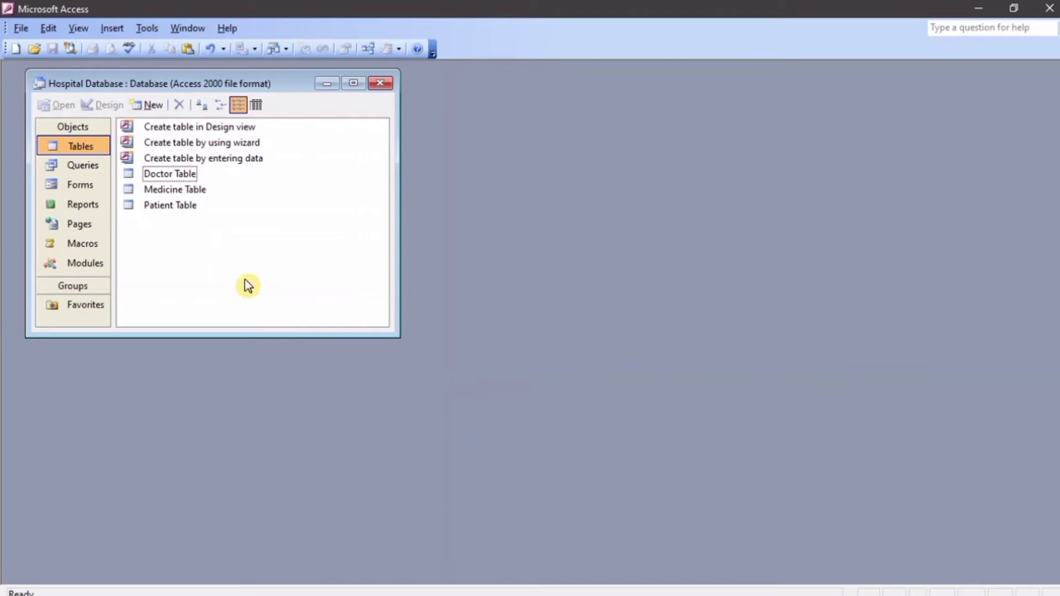
# Open the Relationships window and add the Doctor, Medicine and Patient tables to it.
pyautogui.click(141, 30)
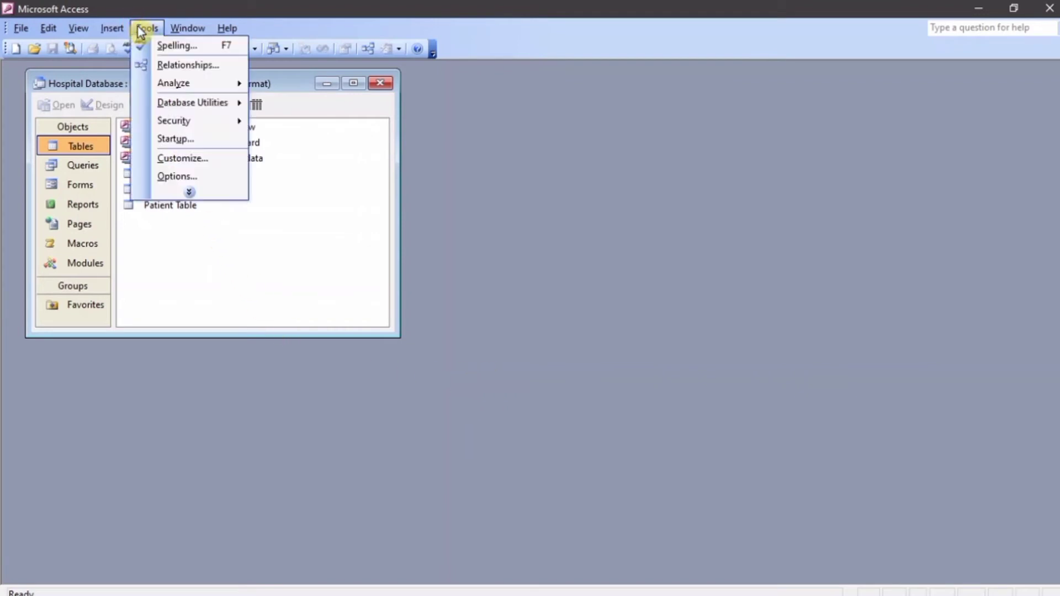
pyautogui.click(173, 67)
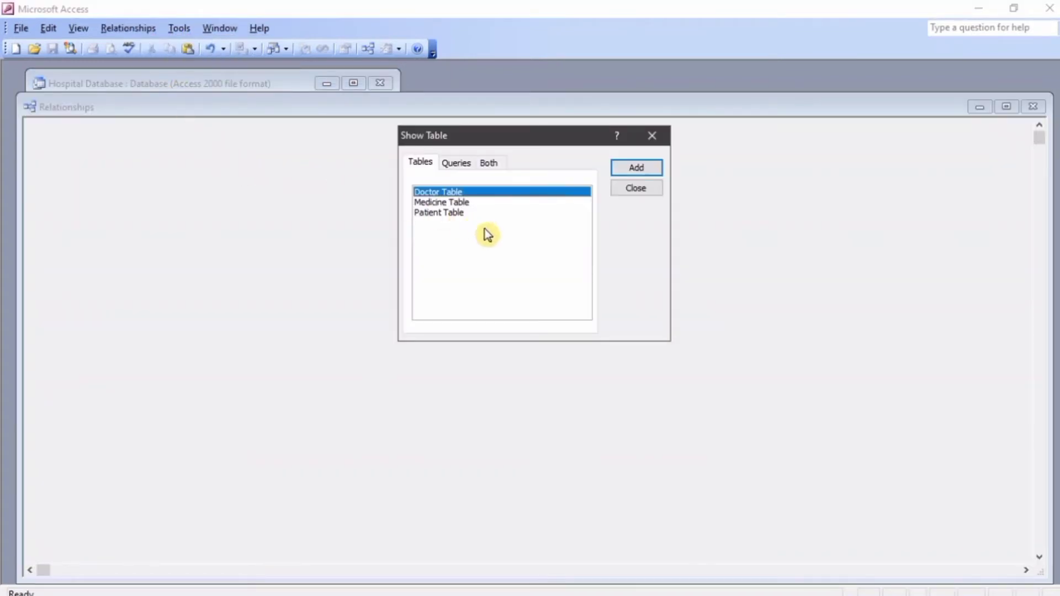
pyautogui.click(451, 214)
pyautogui.keyDown('shift'); pyautogui.click(426, 191); pyautogui.keyUp('shift')
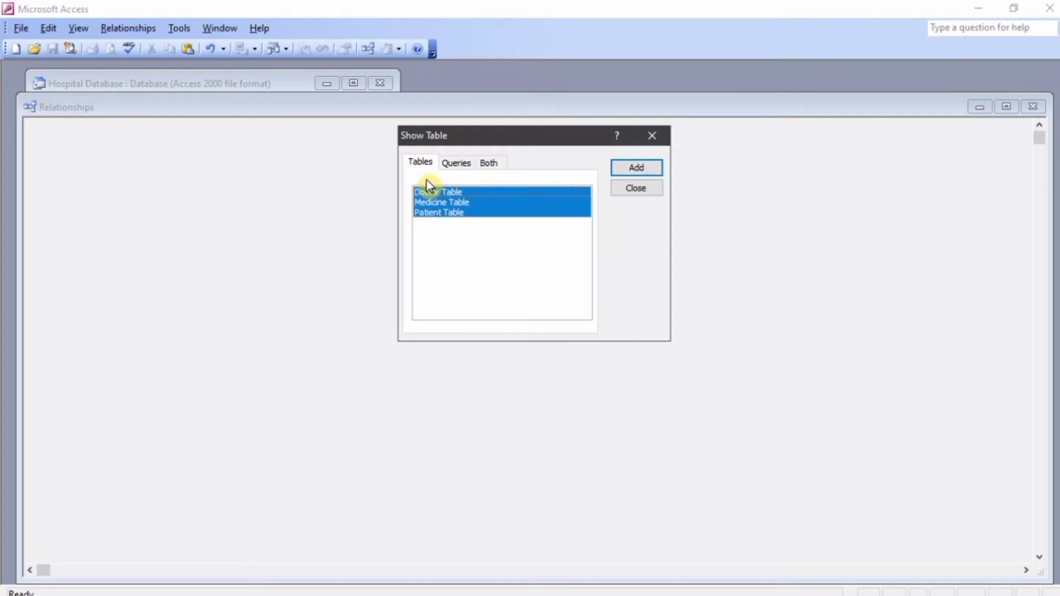
pyautogui.click(618, 167)
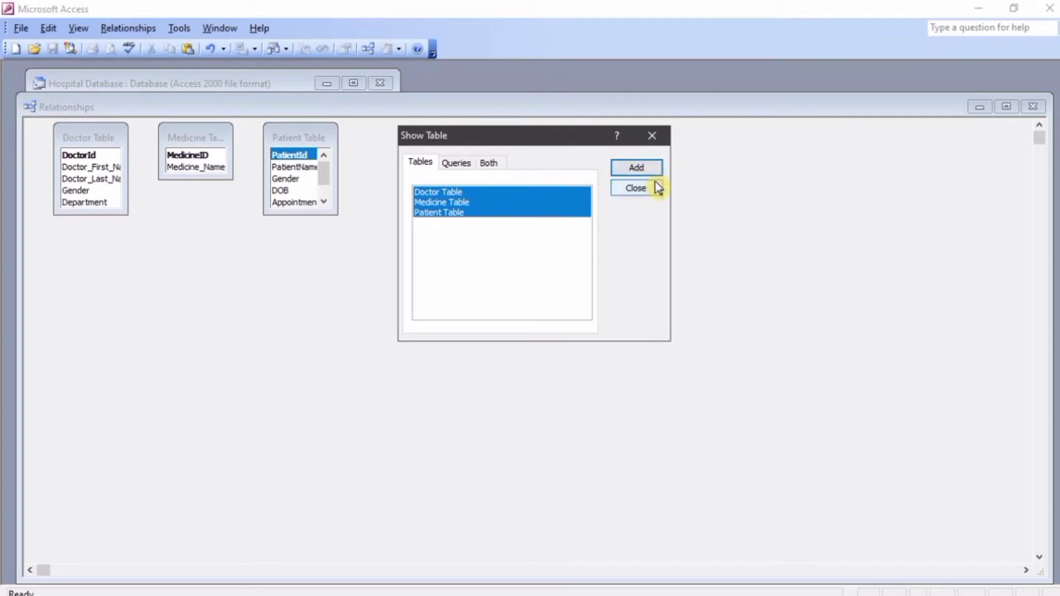
pyautogui.click(525, 244)
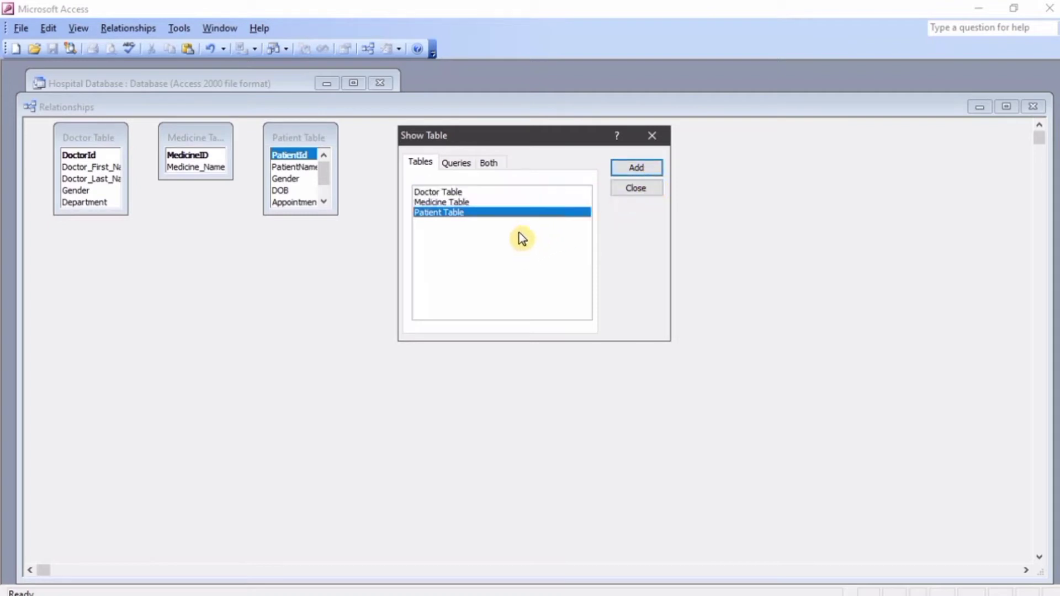
pyautogui.click(636, 189)
# Enlarge the Patient, Medicine and Doctor table boxes to fit all their fields, and space the Medicine and Patient boxes apart.
pyautogui.moveTo(337, 211); pyautogui.dragTo(497, 289)
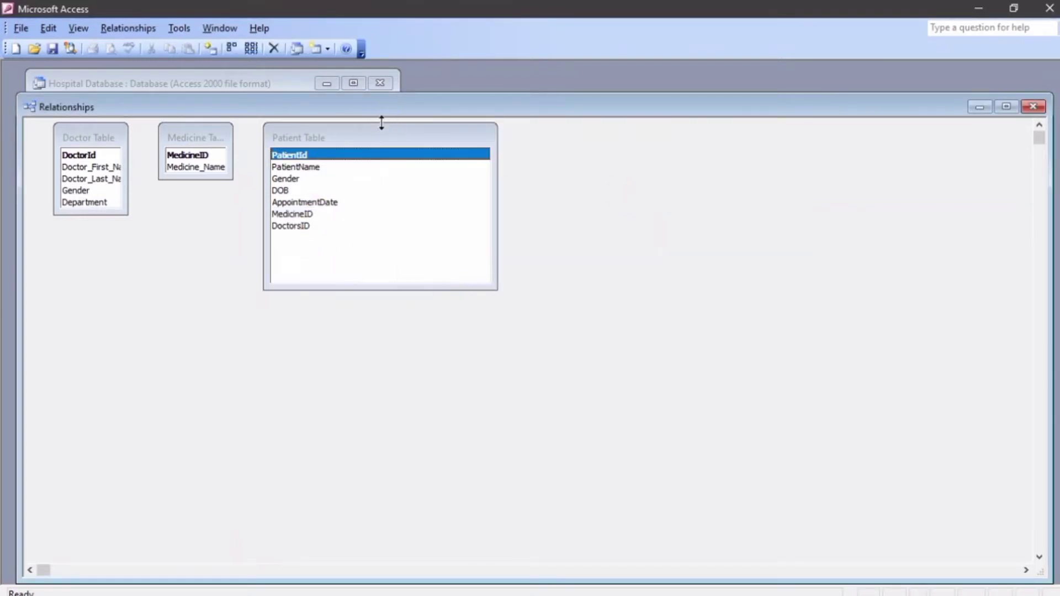
pyautogui.moveTo(384, 135); pyautogui.dragTo(582, 173)
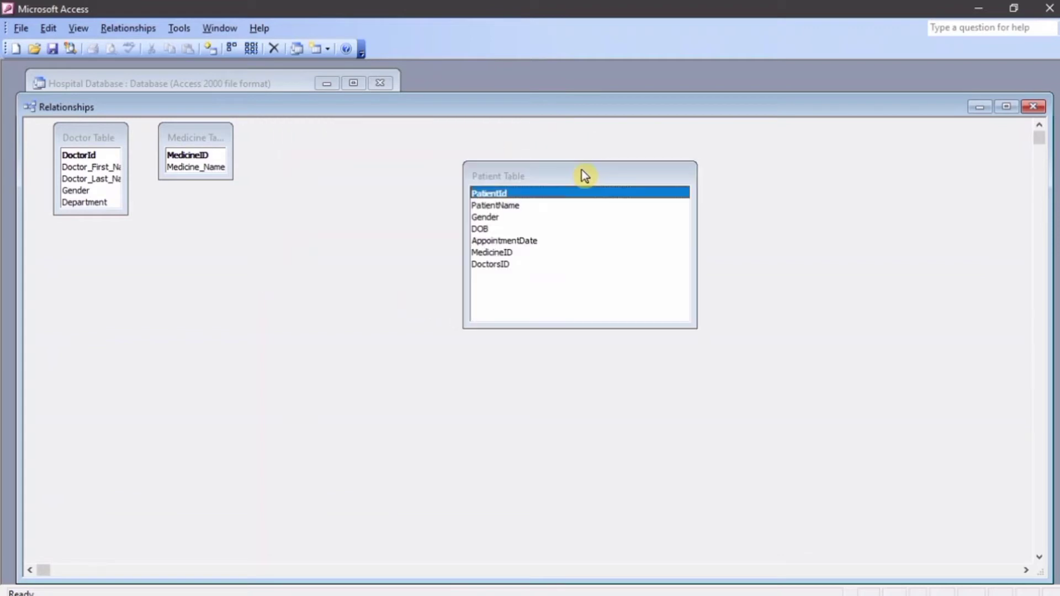
pyautogui.click(216, 138)
pyautogui.moveTo(232, 176); pyautogui.dragTo(302, 237)
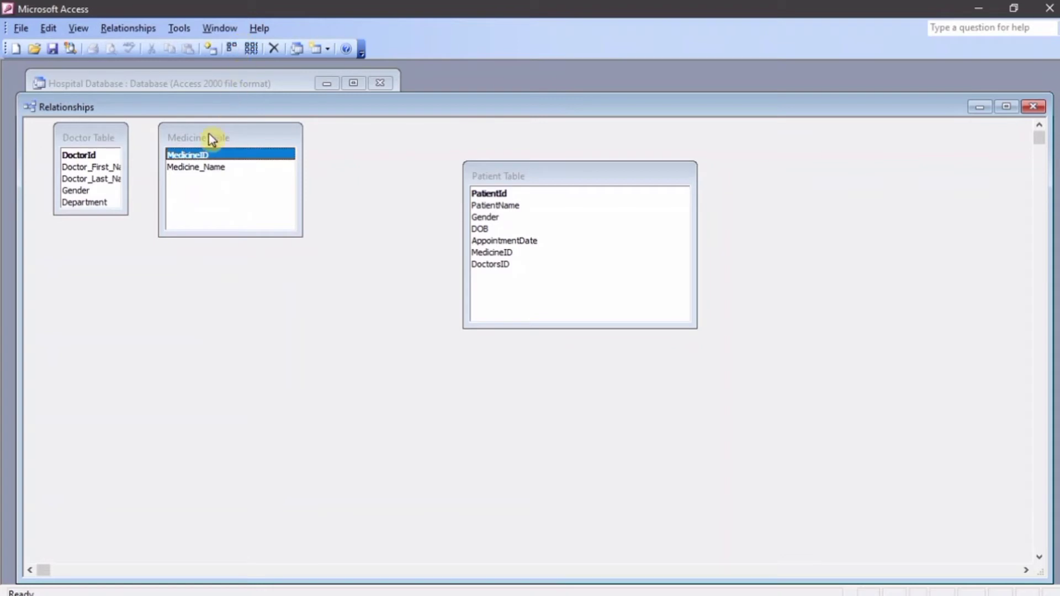
pyautogui.moveTo(211, 137); pyautogui.dragTo(331, 161)
pyautogui.click(110, 153)
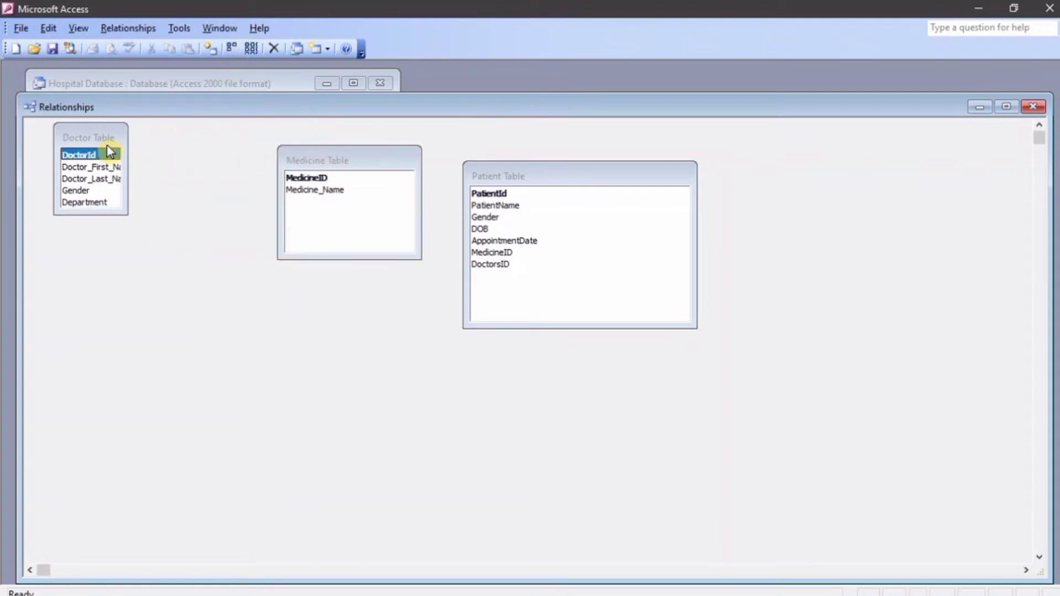
pyautogui.moveTo(128, 211); pyautogui.dragTo(210, 272)
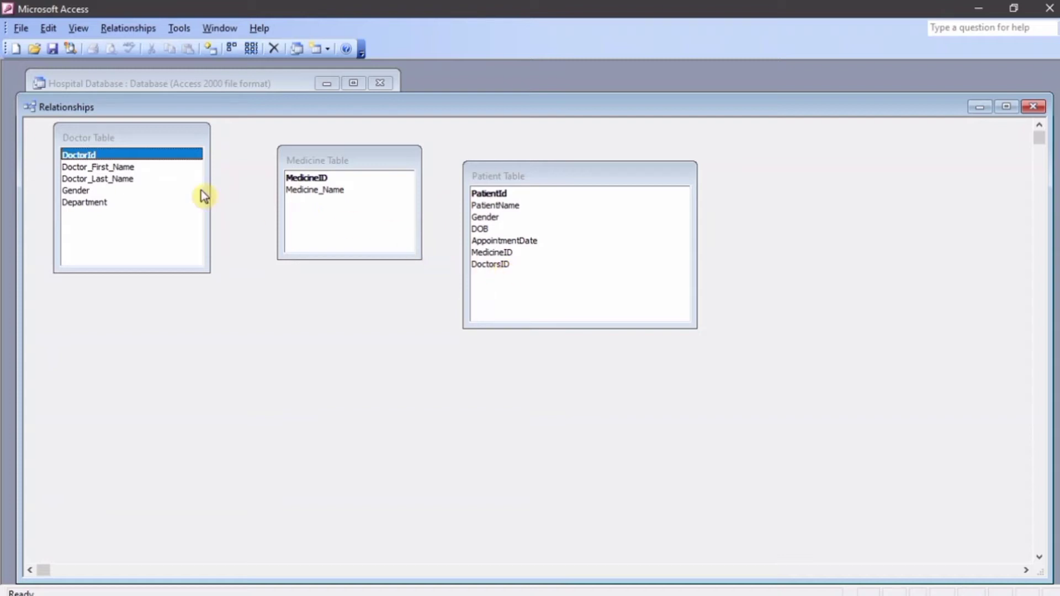
# Move the Patient Table box farther away from the Medicine Table.
pyautogui.click(349, 181)
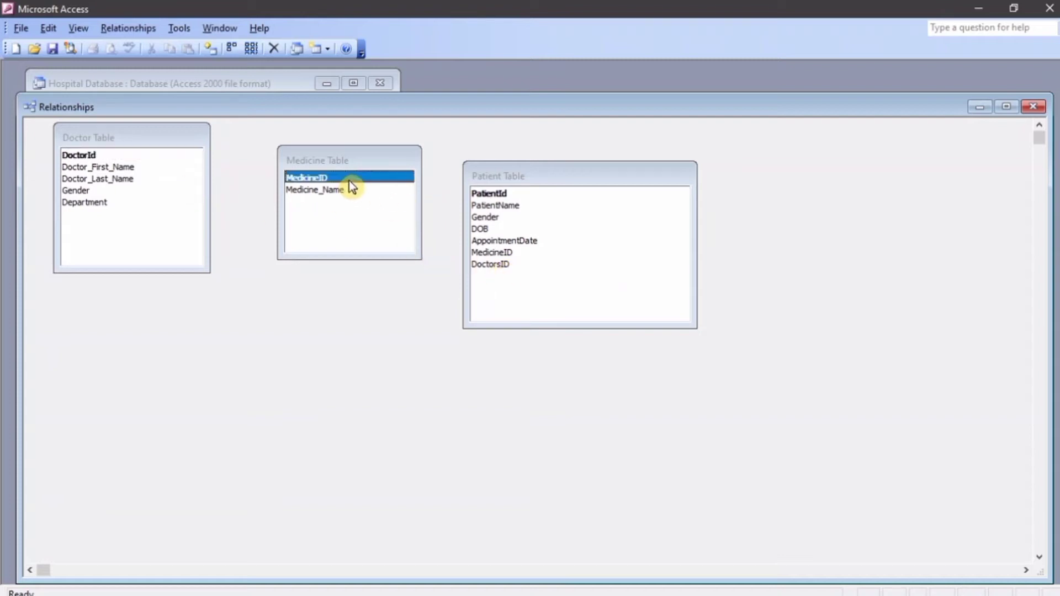
pyautogui.click(135, 155)
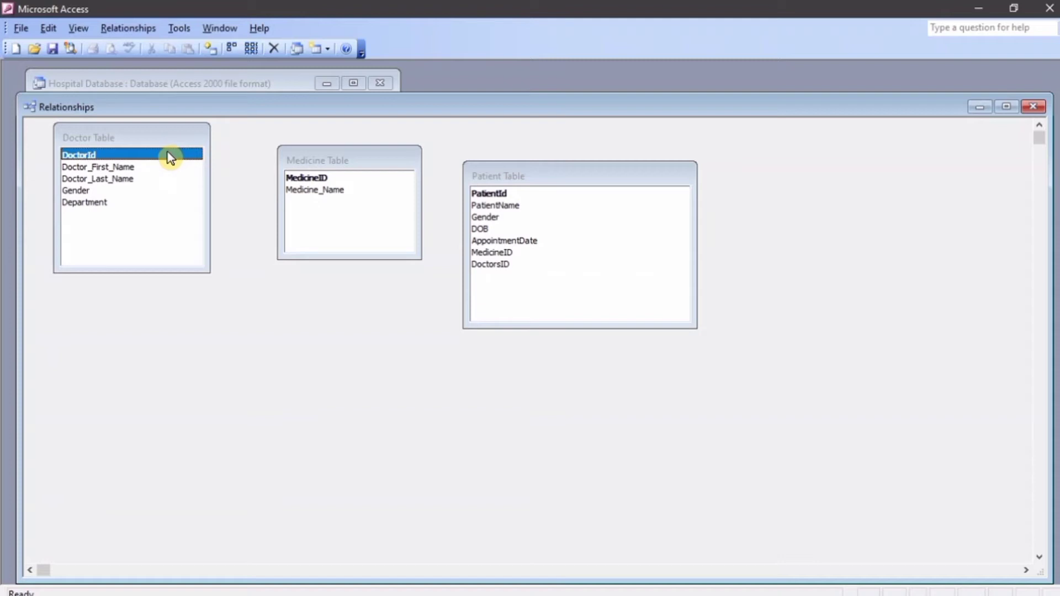
pyautogui.moveTo(553, 180); pyautogui.dragTo(636, 186)
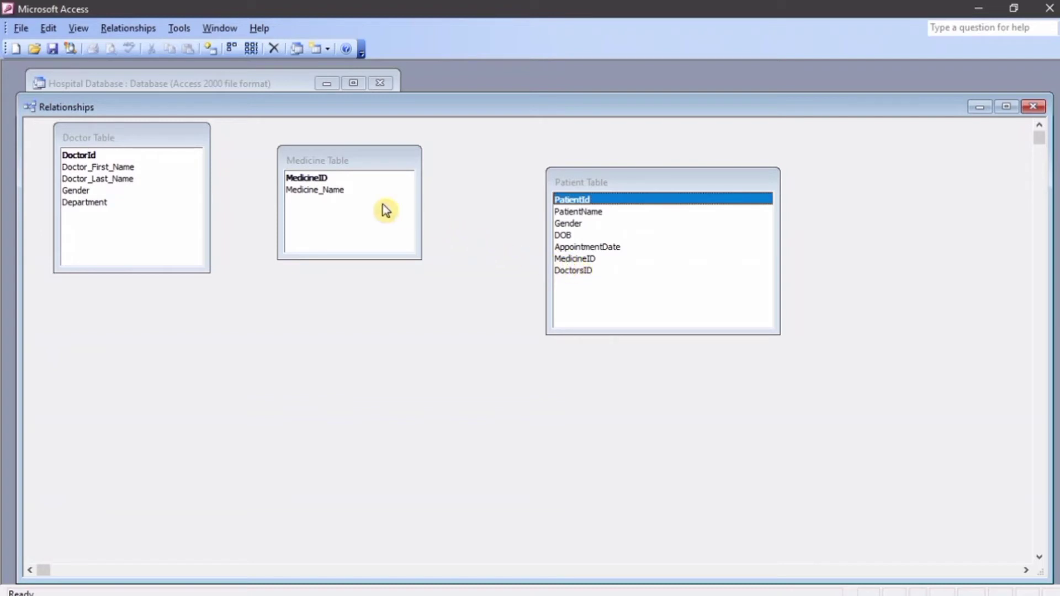
pyautogui.moveTo(321, 178); pyautogui.dragTo(567, 265)
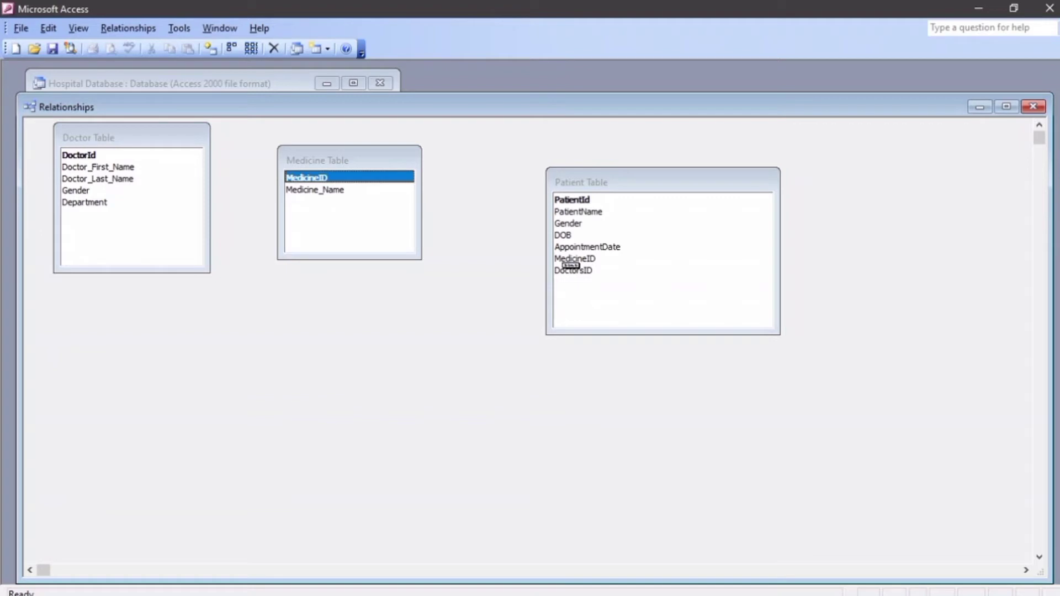
pyautogui.moveTo(569, 265); pyautogui.dragTo(568, 265)
pyautogui.moveTo(570, 266); pyautogui.dragTo(563, 268)
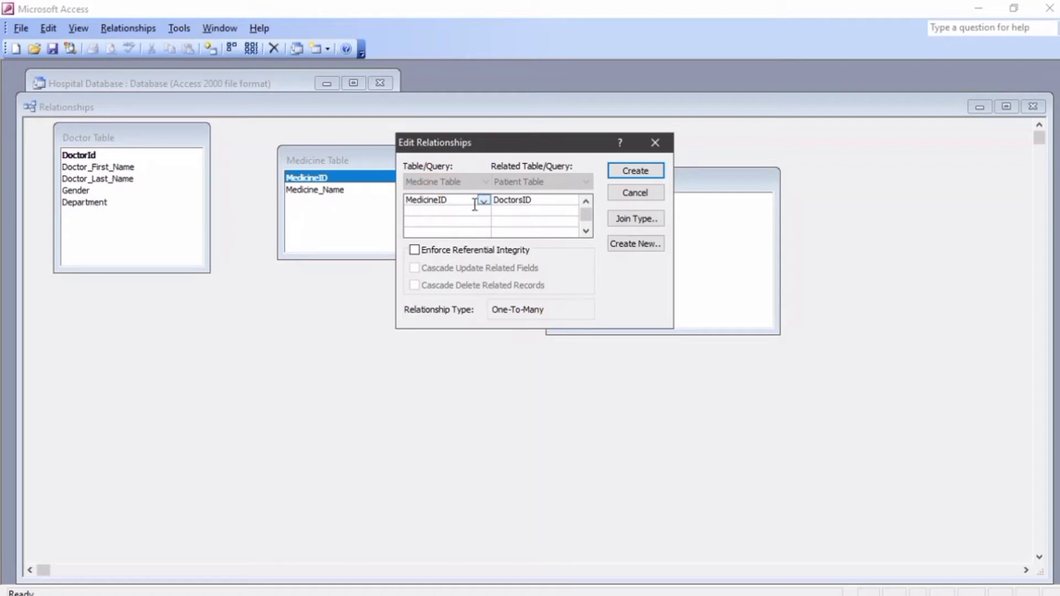
pyautogui.click(655, 143)
# Create a relationship from MedicineID in the Medicine Table to MedicineID in the Patient Table.
pyautogui.moveTo(349, 177); pyautogui.dragTo(559, 259)
pyautogui.click(558, 203)
pyautogui.click(571, 201)
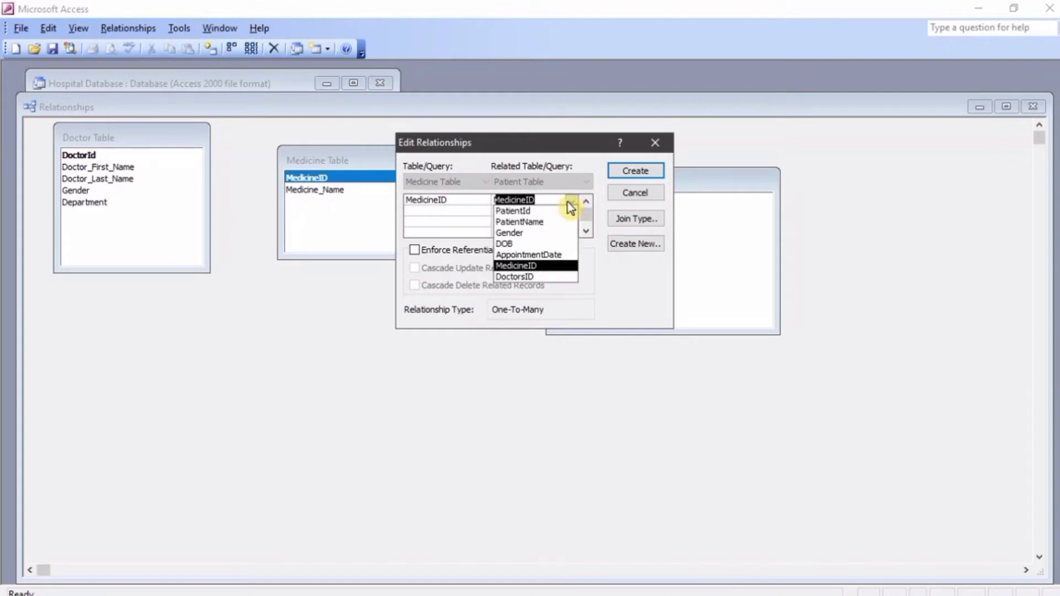
pyautogui.click(549, 266)
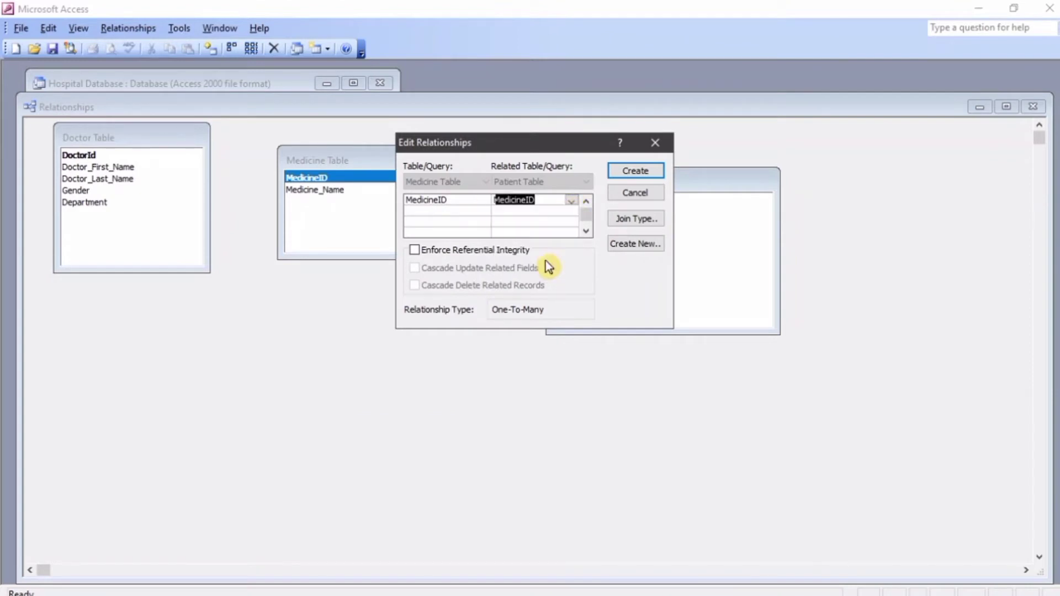
pyautogui.click(644, 177)
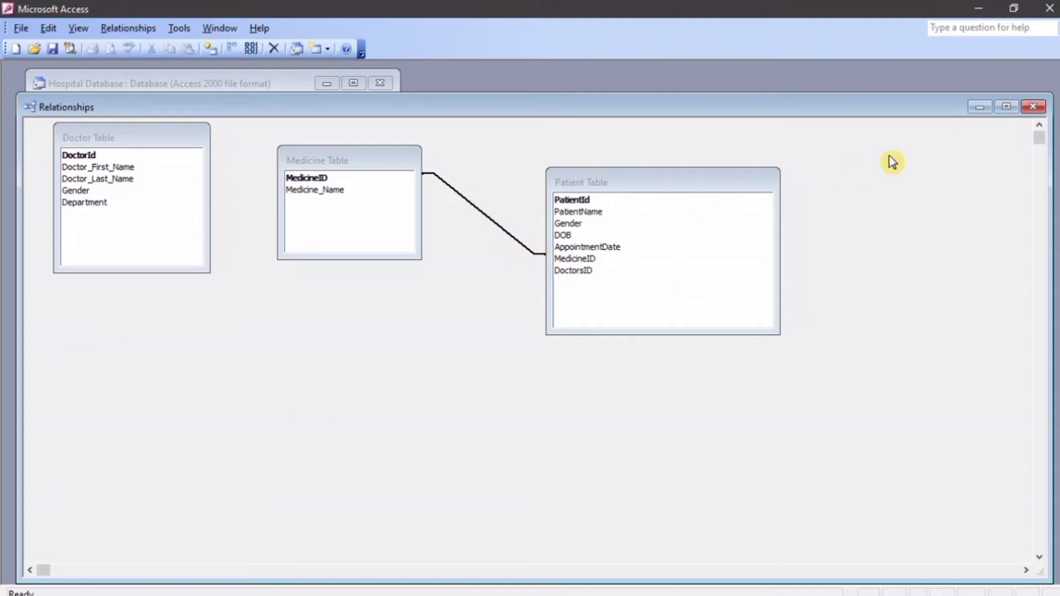
# Examine the MedicineID values in the Medicine Table and Patient Table records, and return to the Relationships window.
pyautogui.click(979, 107)
pyautogui.click(175, 192)
pyautogui.doubleClick(175, 193)
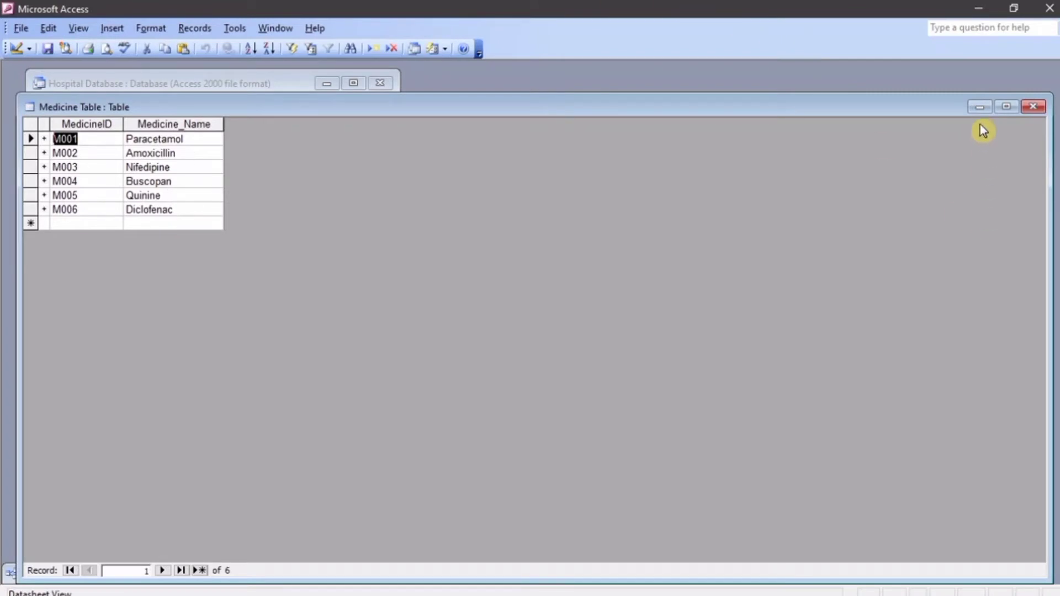
pyautogui.click(979, 107)
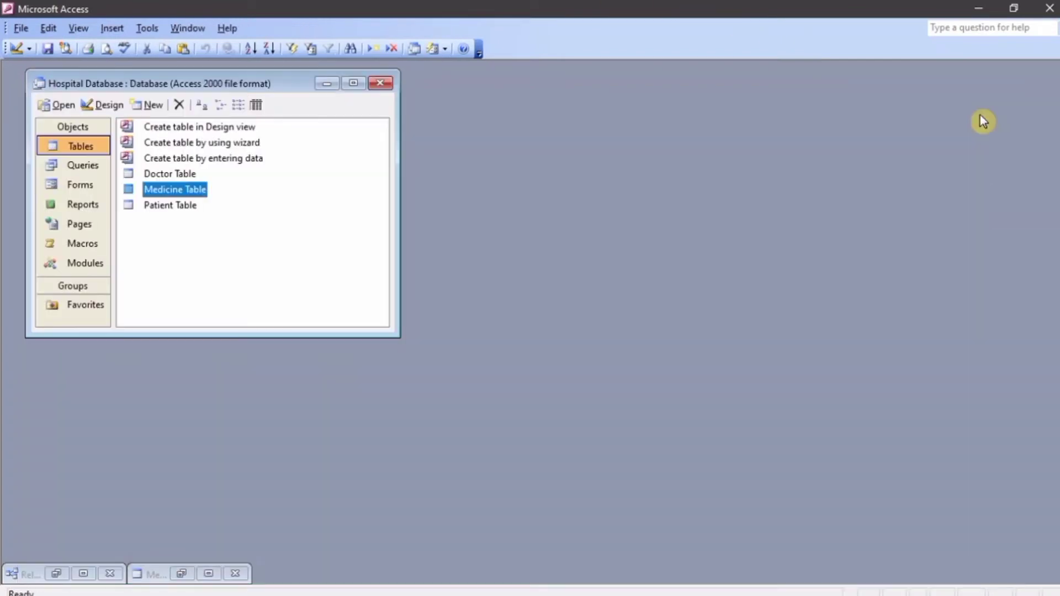
pyautogui.doubleClick(181, 205)
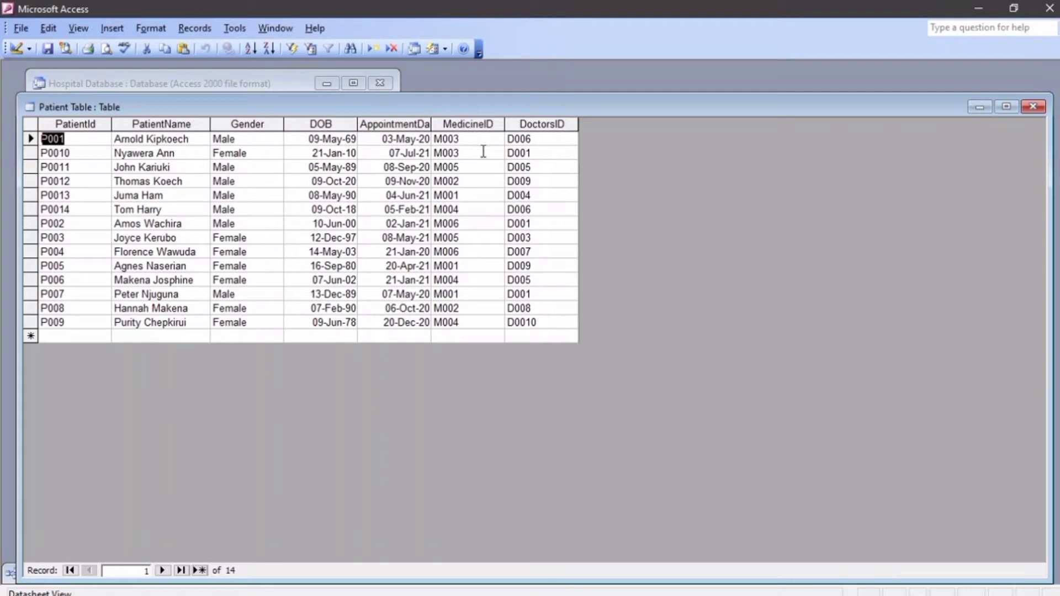
pyautogui.click(1028, 109)
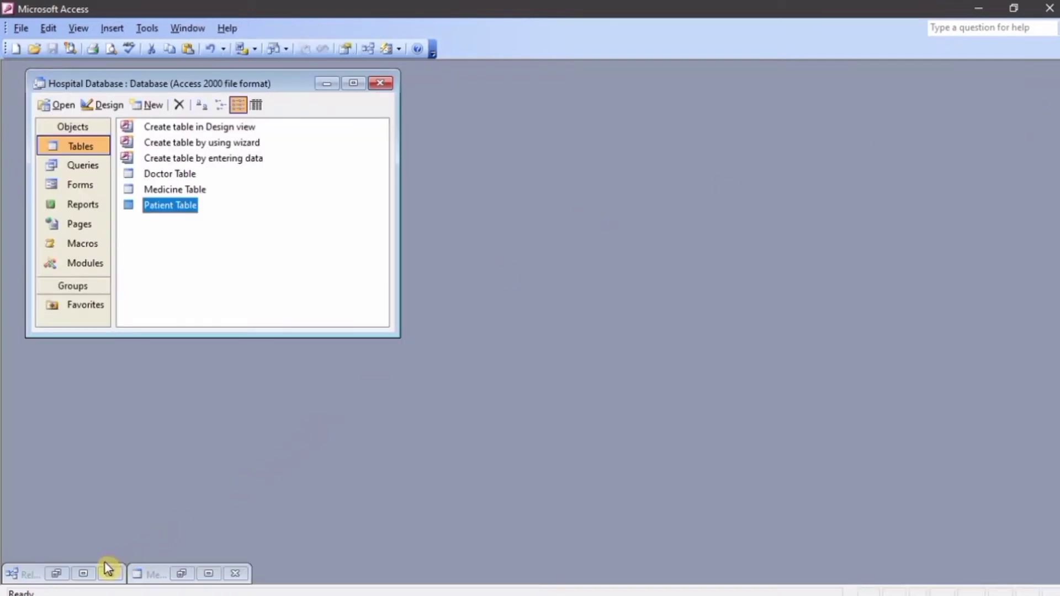
pyautogui.click(56, 573)
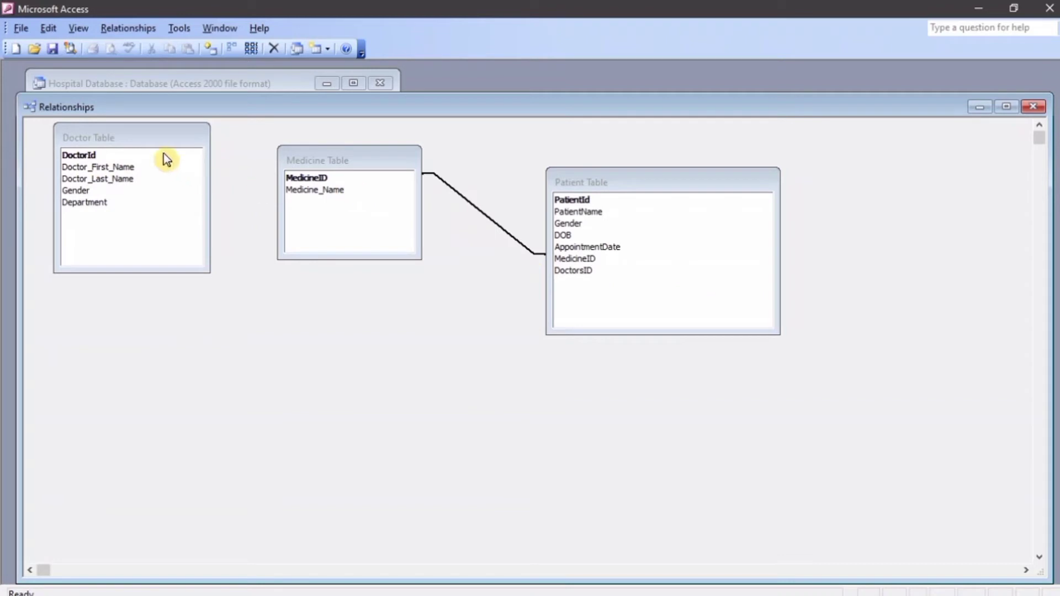
# Move the Doctor Table box below the Medicine Table box in the relationships layout.
pyautogui.moveTo(162, 142); pyautogui.dragTo(347, 360)
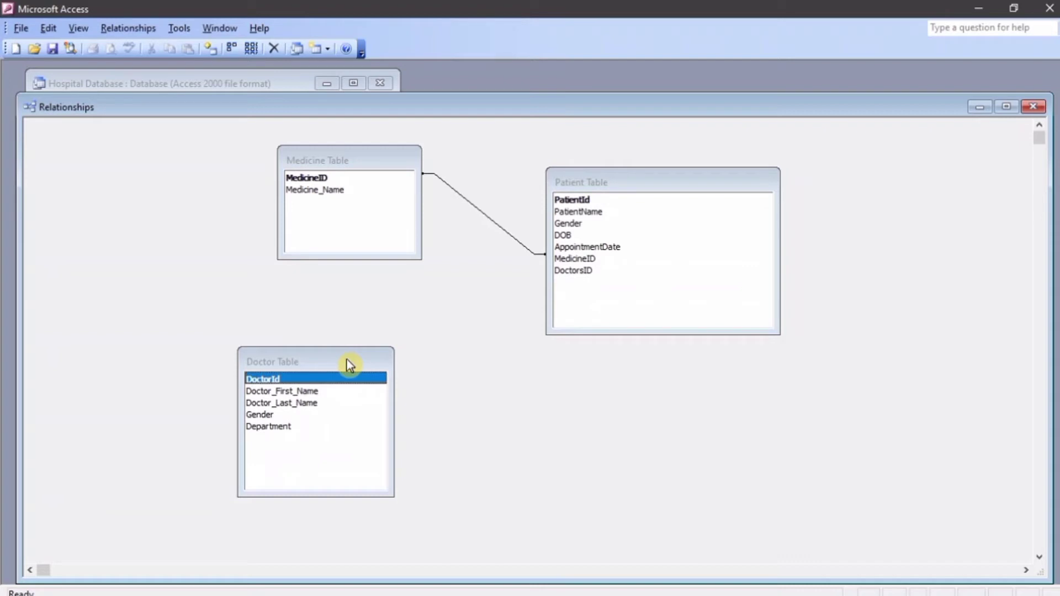
pyautogui.moveTo(347, 373); pyautogui.dragTo(574, 200)
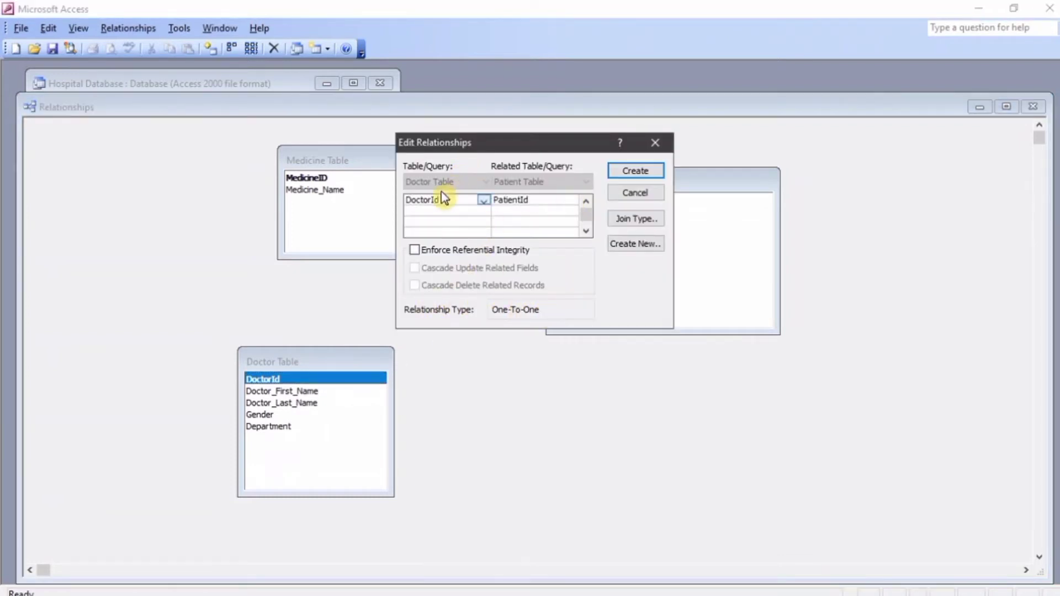
pyautogui.click(655, 142)
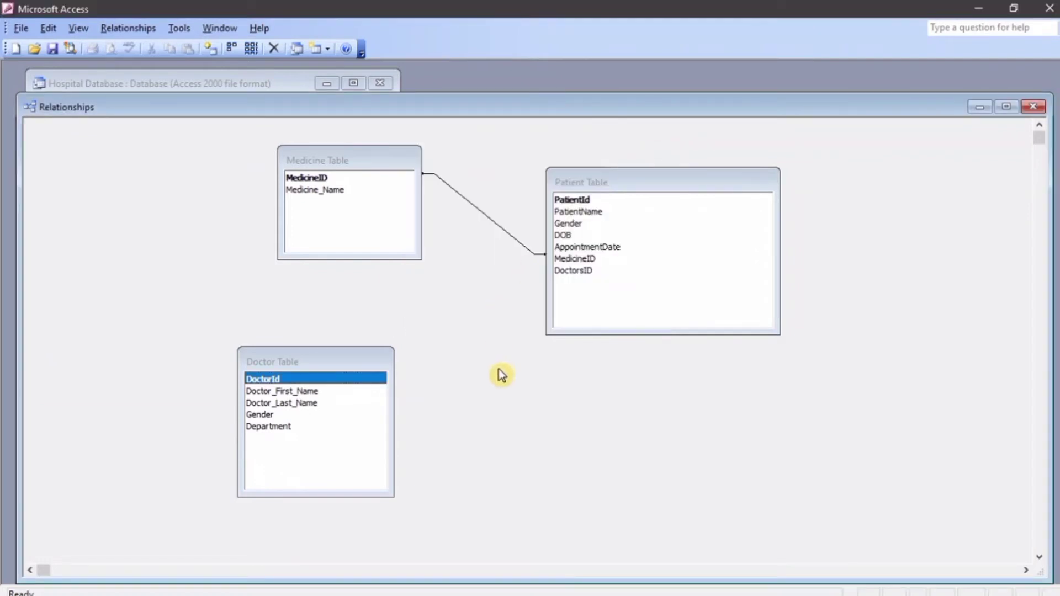
# Relate DoctorId in the Doctor Table to DoctorsID in the Patient Table, and close the Relationships window, saving its layout.
pyautogui.moveTo(278, 381); pyautogui.dragTo(577, 272)
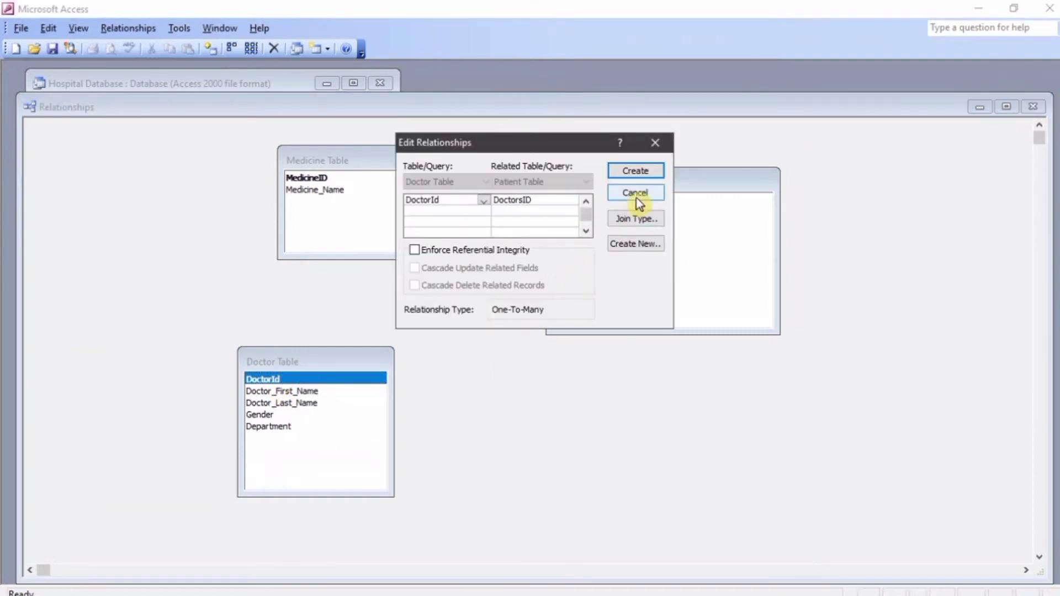
pyautogui.click(649, 177)
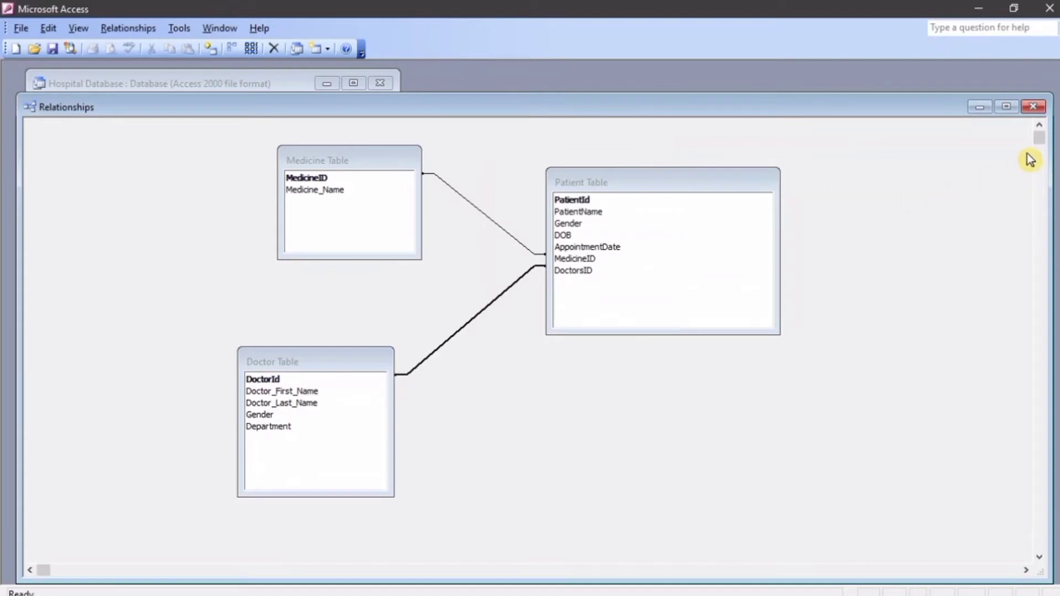
pyautogui.click(1033, 108)
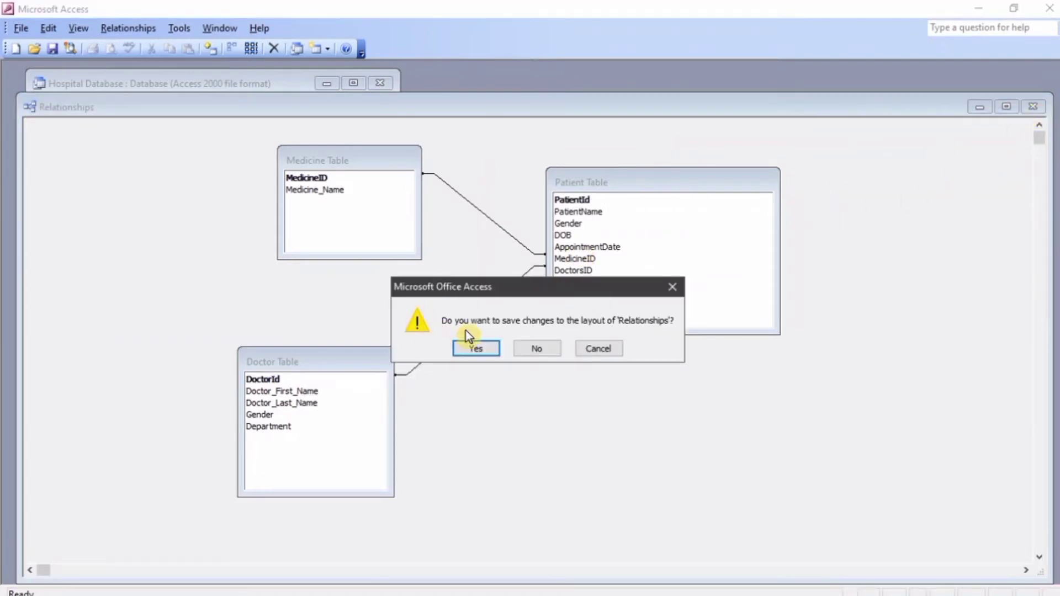
pyautogui.click(486, 348)
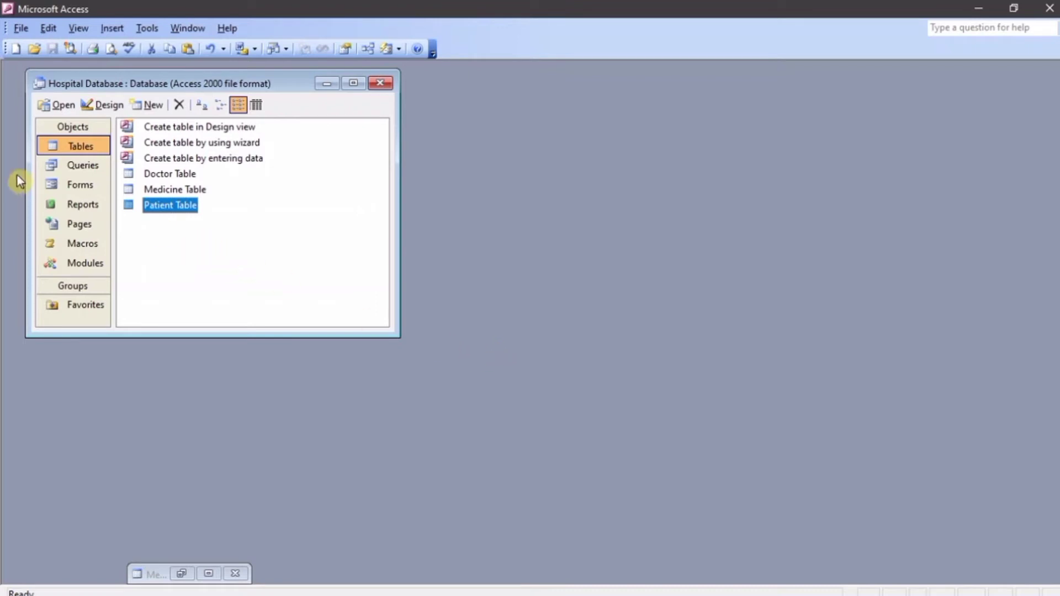
# Start a new query with the wizard and add PatientName and AppointmentDate from the Patient Table.
pyautogui.click(80, 168)
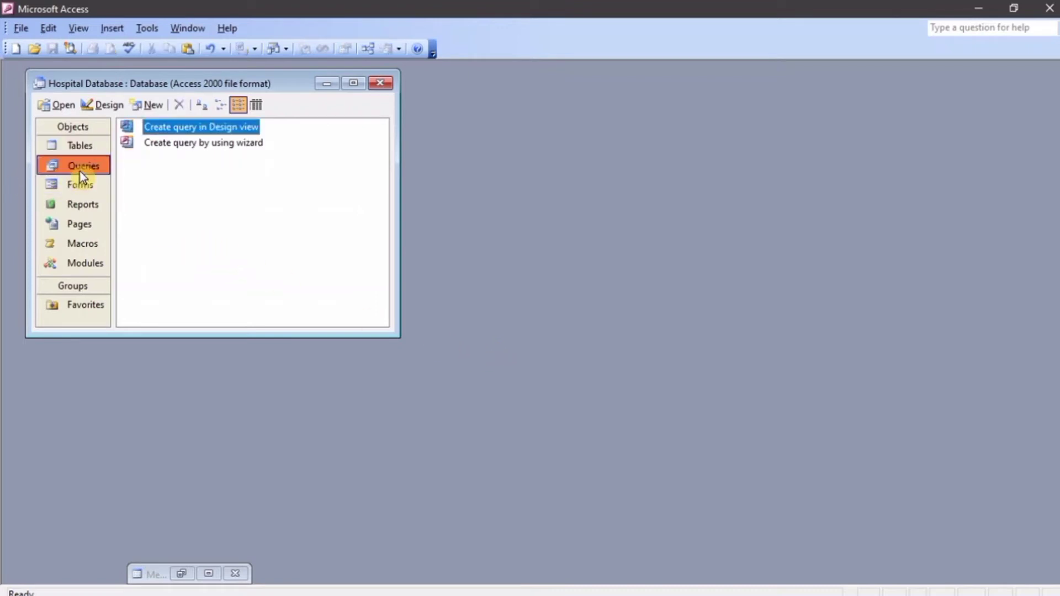
pyautogui.doubleClick(239, 142)
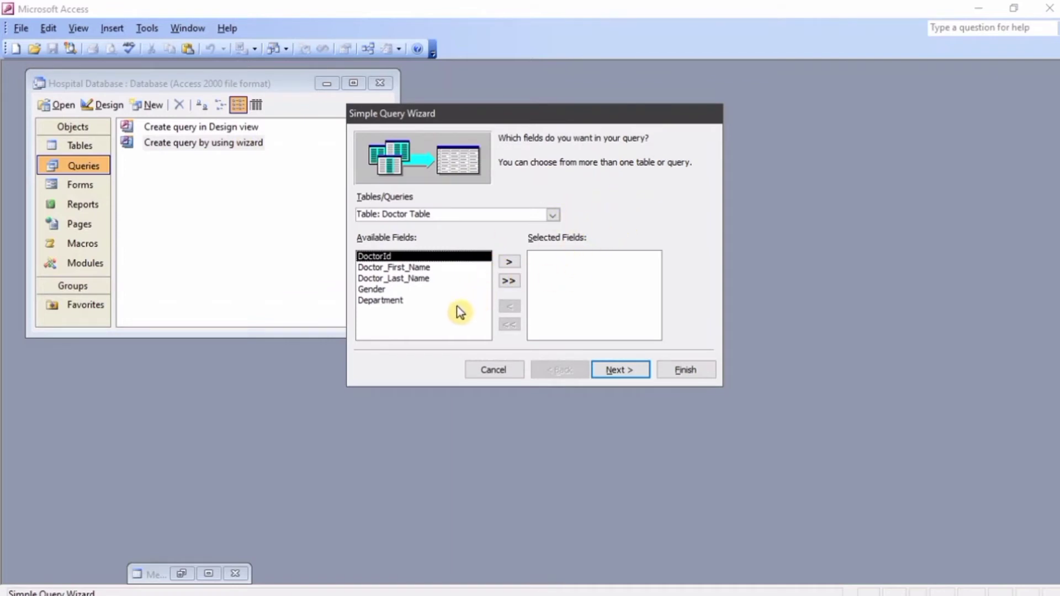
pyautogui.click(553, 215)
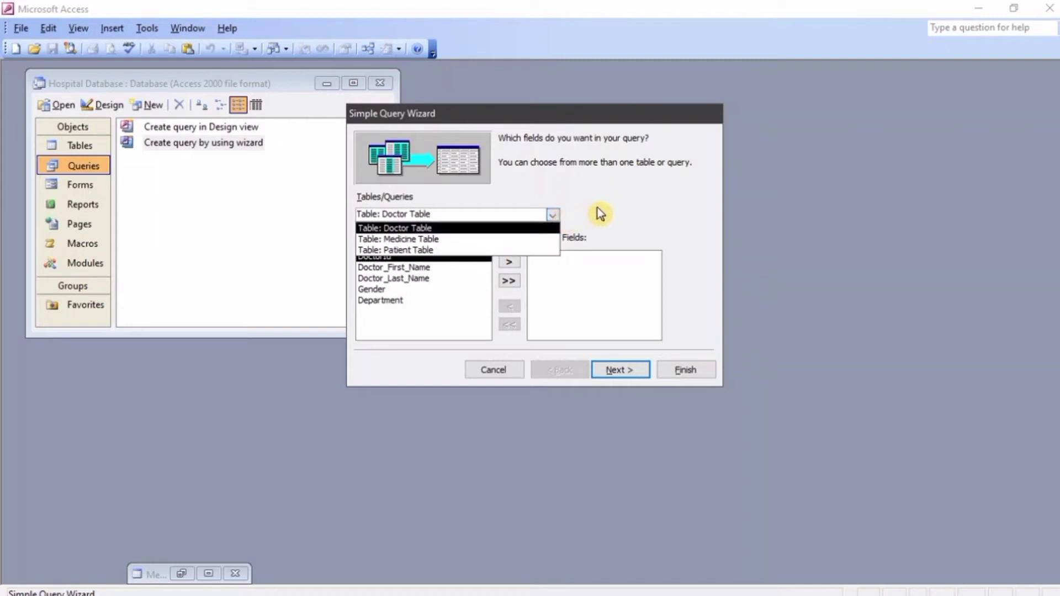
pyautogui.click(597, 207)
pyautogui.click(553, 216)
pyautogui.click(504, 250)
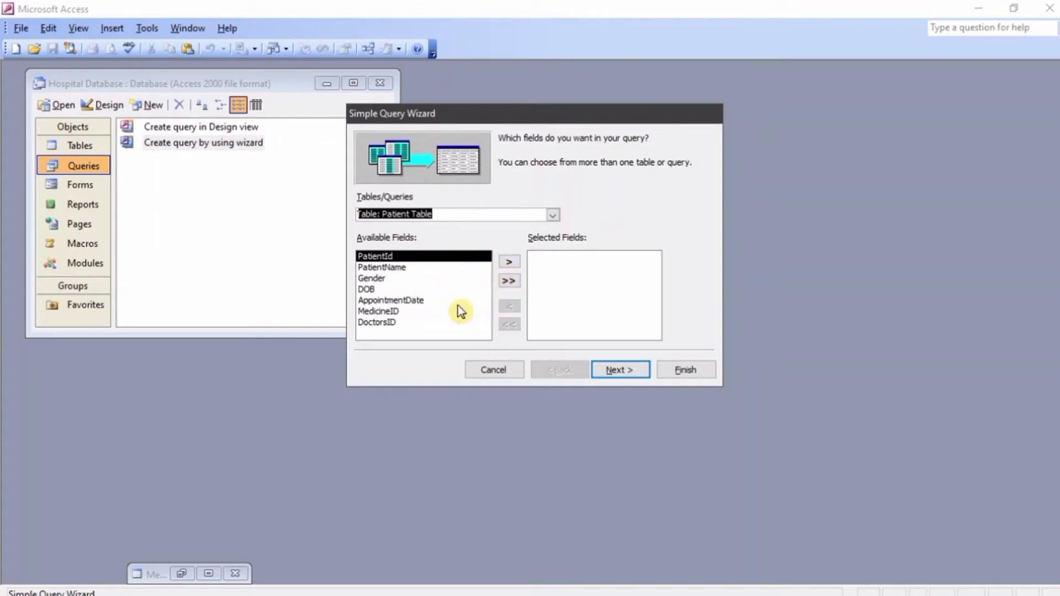
pyautogui.click(513, 283)
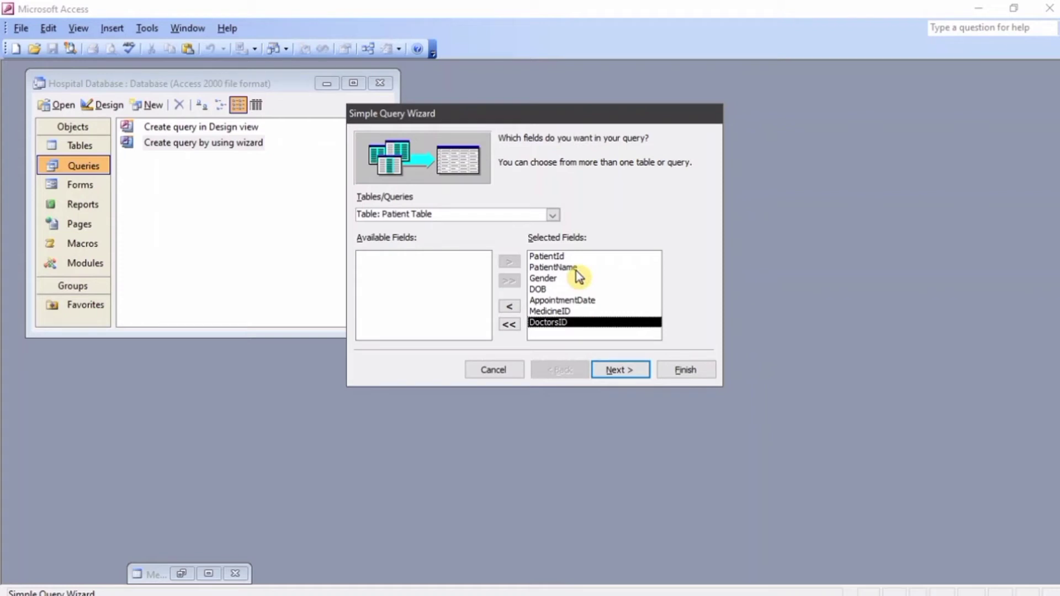
pyautogui.click(509, 325)
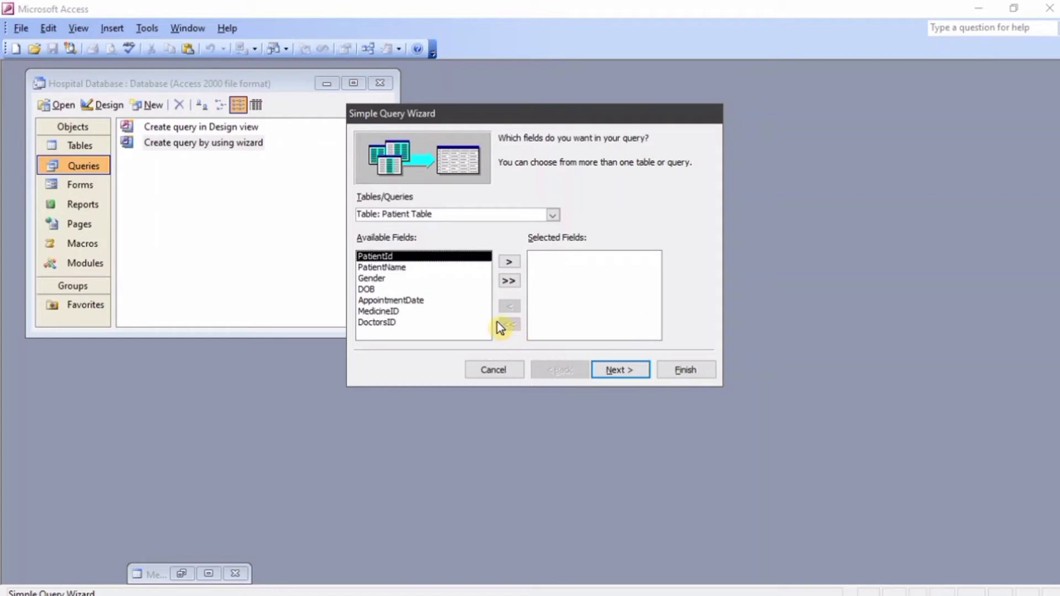
pyautogui.doubleClick(417, 268)
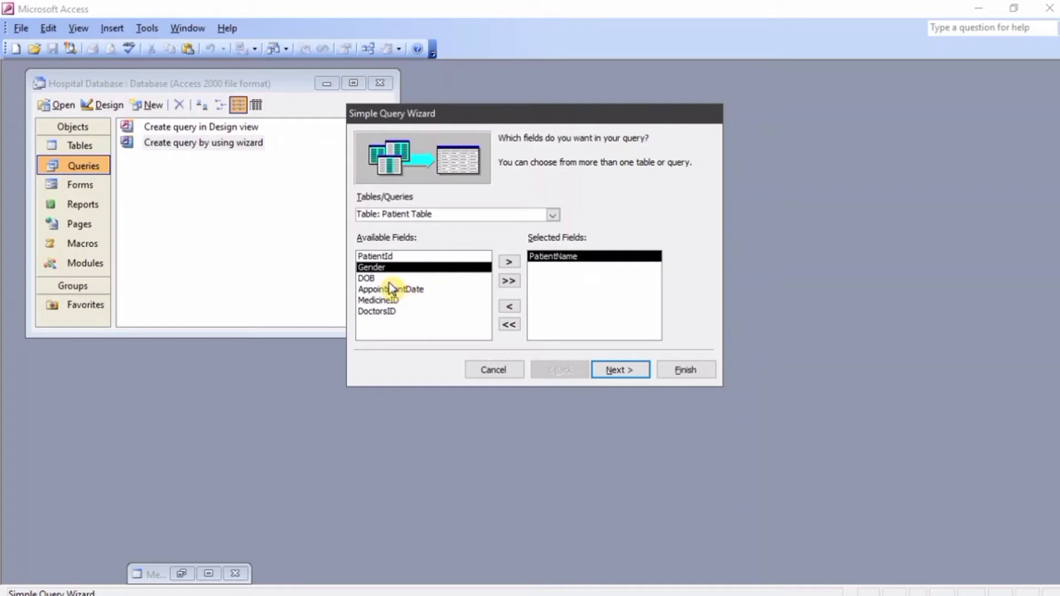
pyautogui.doubleClick(397, 290)
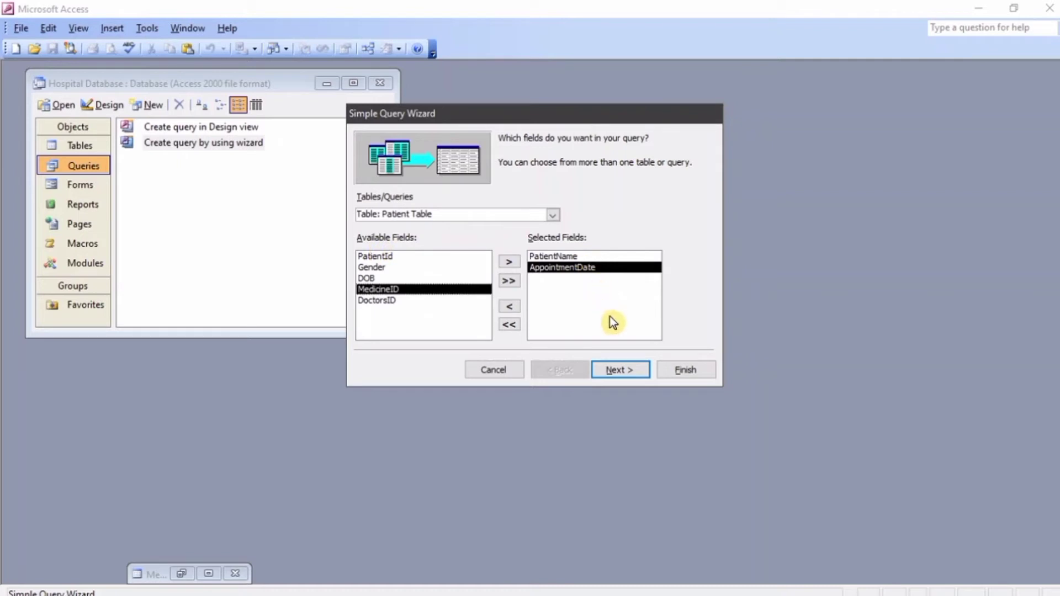
# Title the query Patient Query and finish the wizard, opening the query to view its information.
pyautogui.click(632, 369)
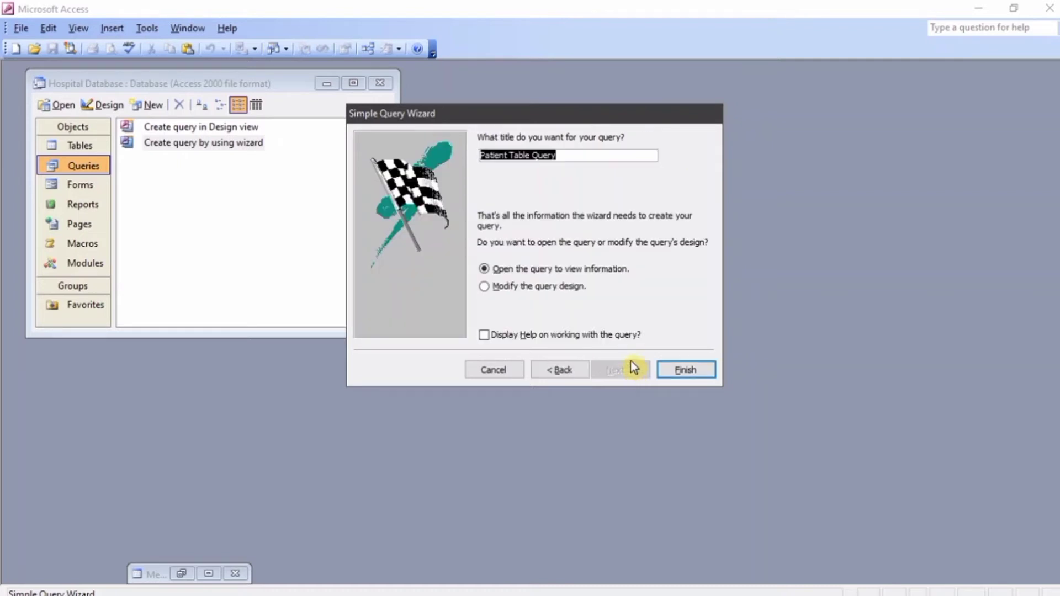
pyautogui.click(569, 153)
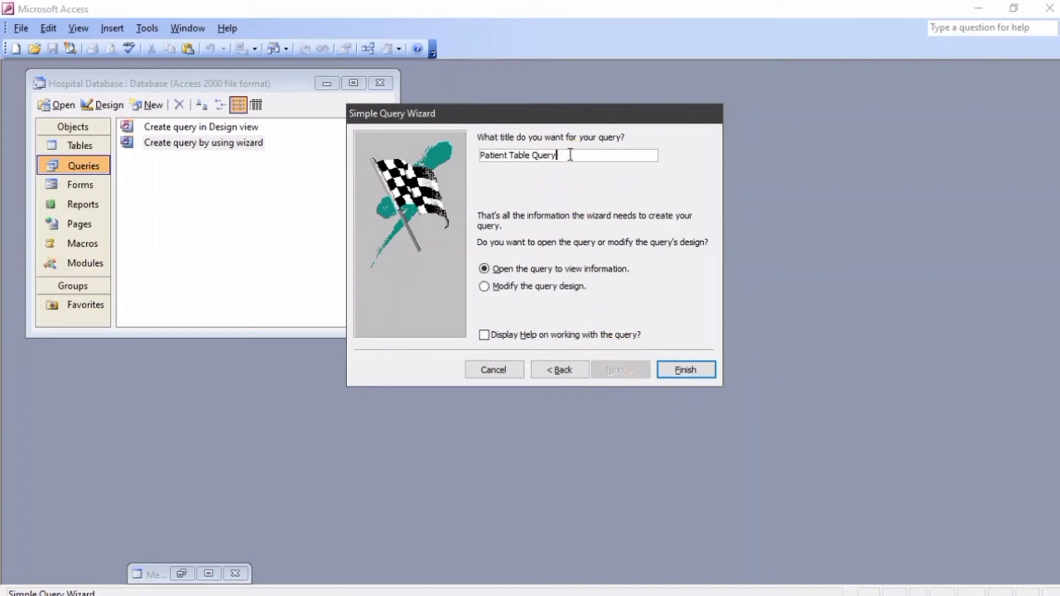
pyautogui.press('Left')
pyautogui.press('Left')
pyautogui.press('Left')
pyautogui.press('Left')
pyautogui.press('Left')
pyautogui.press('Left')
pyautogui.press('BackSpace')
pyautogui.press('BackSpace')
pyautogui.press('BackSpace')
pyautogui.press('BackSpace')
pyautogui.press('BackSpace')
pyautogui.click(677, 370)
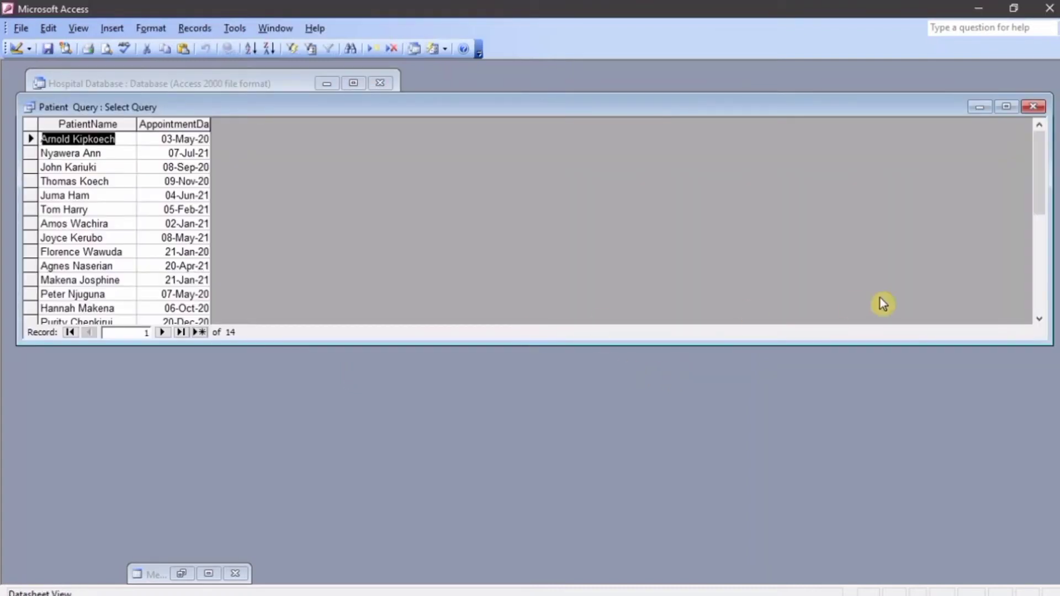
# Narrow and heighten the Patient Query window to fit all its records, and place it beside the database window.
pyautogui.moveTo(1049, 284); pyautogui.dragTo(269, 304)
pyautogui.moveTo(150, 112); pyautogui.dragTo(691, 117)
pyautogui.moveTo(806, 347); pyautogui.dragTo(921, 472)
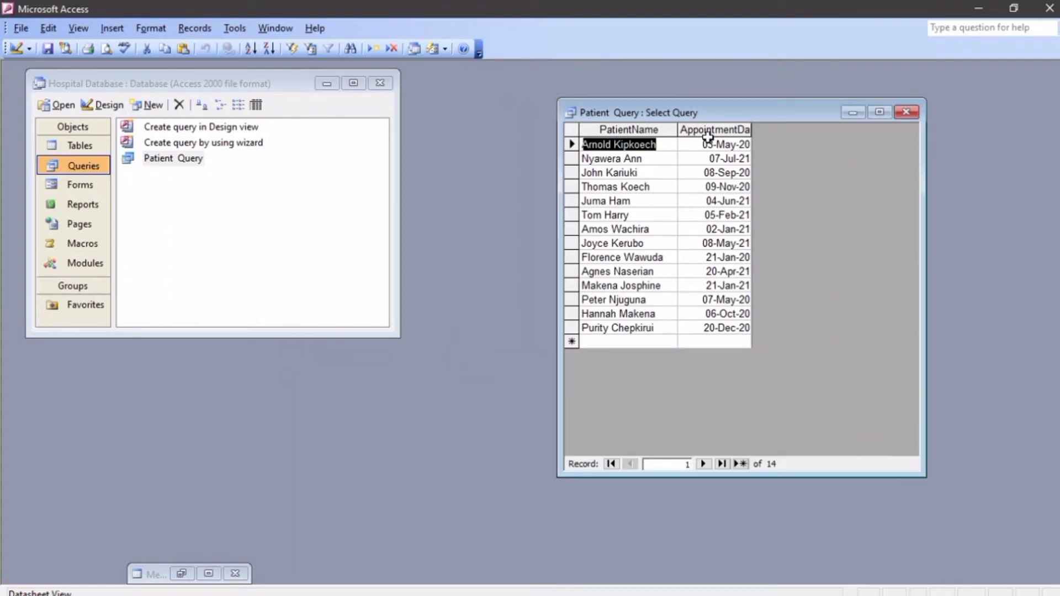
# Widen the AppointmentDate column to fit its full heading, and close the query, saving its layout.
pyautogui.moveTo(751, 133); pyautogui.dragTo(814, 148)
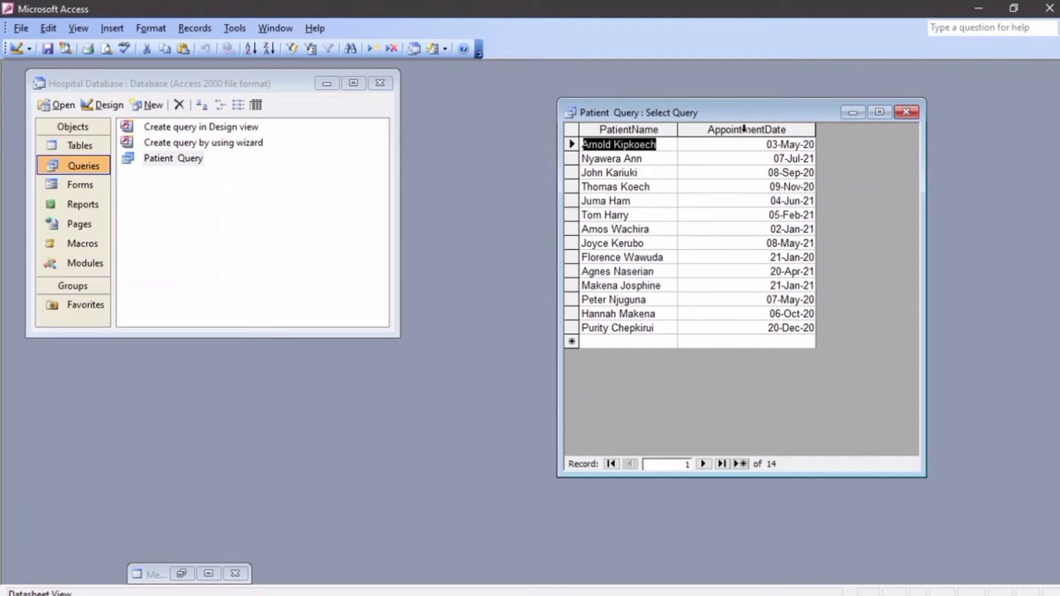
pyautogui.click(905, 113)
pyautogui.click(493, 347)
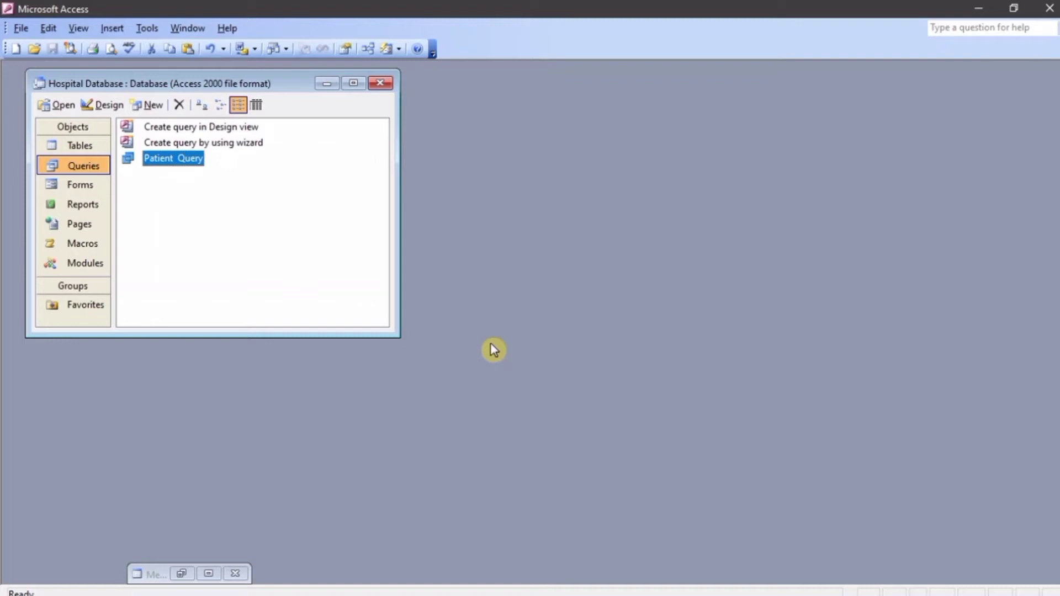
# Start a new query with the wizard and add Doctor_First_Name and Doctor_Last_Name from the Doctor Table.
pyautogui.doubleClick(214, 148)
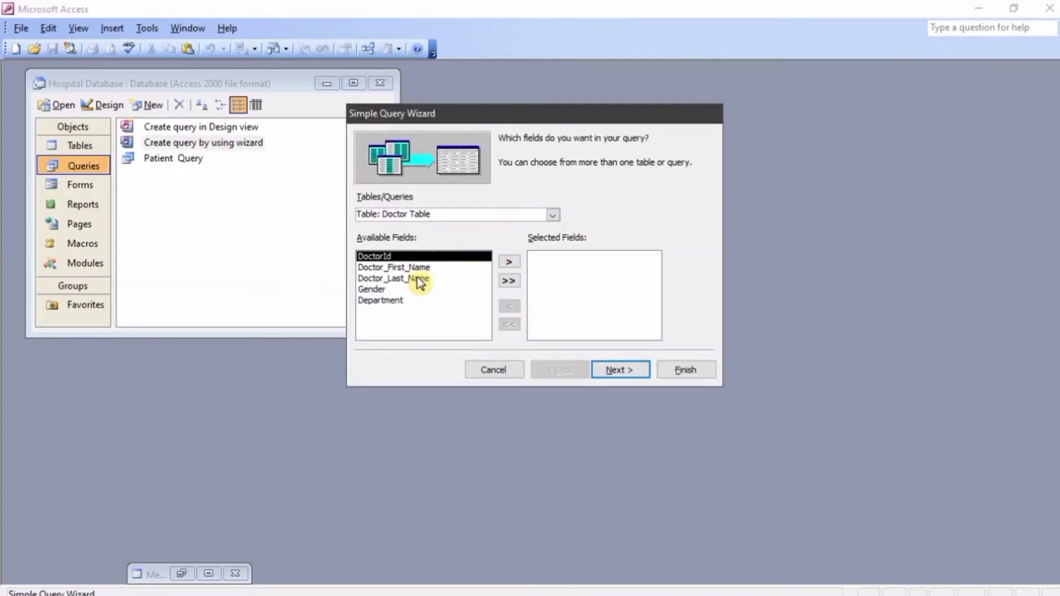
pyautogui.doubleClick(432, 269)
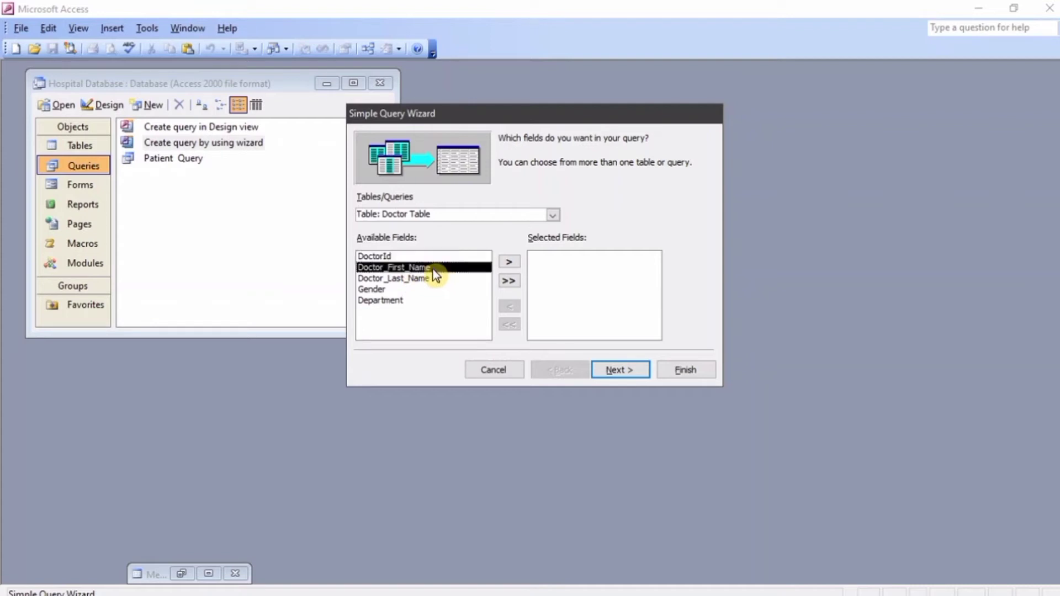
pyautogui.doubleClick(429, 270)
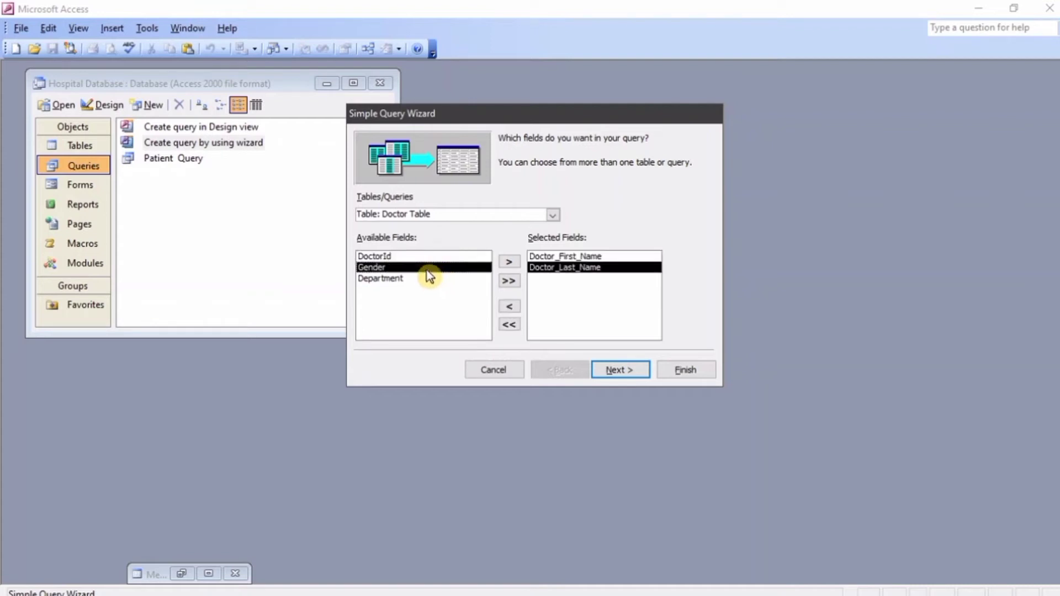
# Switch the field source to the Patient Table and add PatientName to the query's selected fields.
pyautogui.click(485, 213)
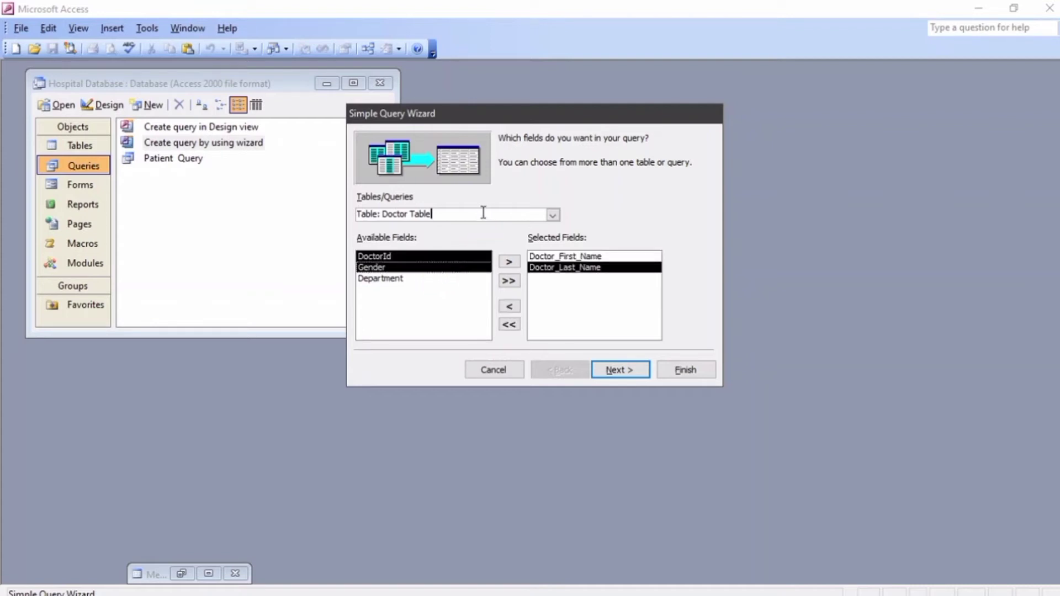
pyautogui.click(552, 215)
pyautogui.click(553, 214)
pyautogui.click(553, 214)
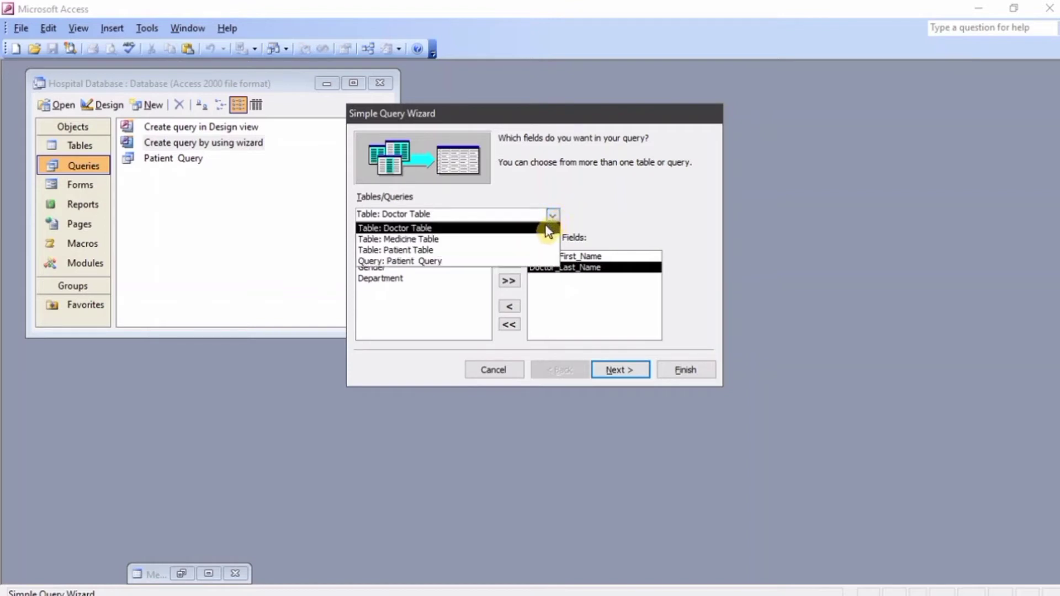
pyautogui.click(523, 249)
pyautogui.click(409, 268)
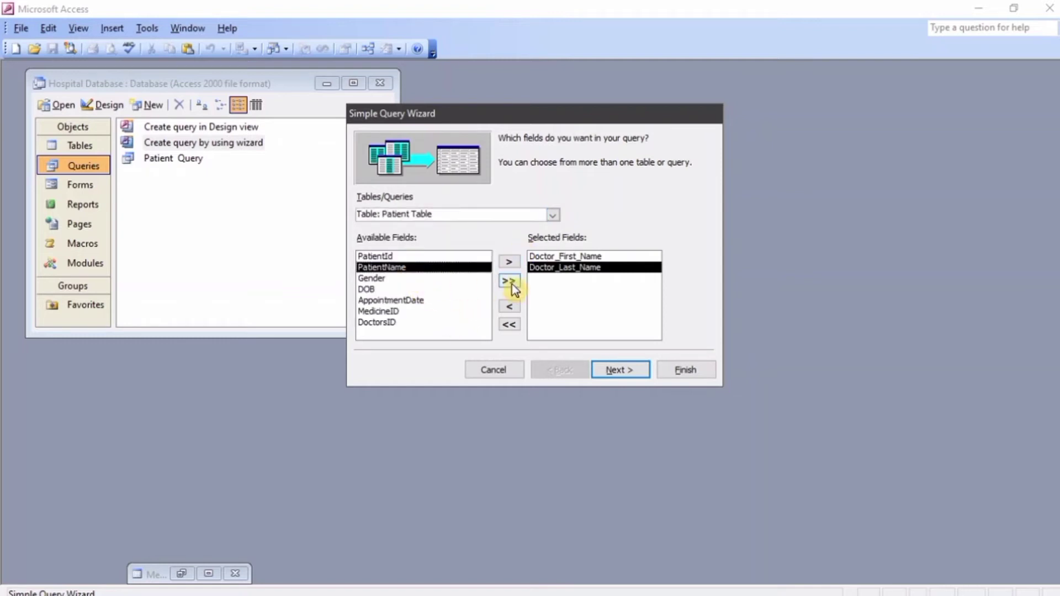
pyautogui.click(509, 263)
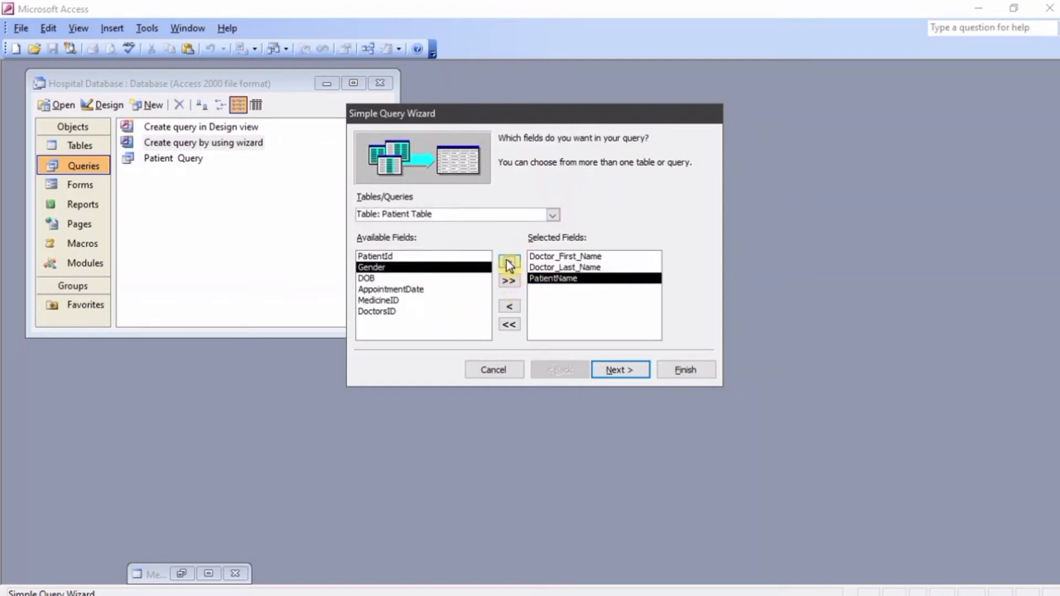
# Switch the field source to the Medicine Table and add Medicine_Name to the query's selected fields.
pyautogui.click(553, 215)
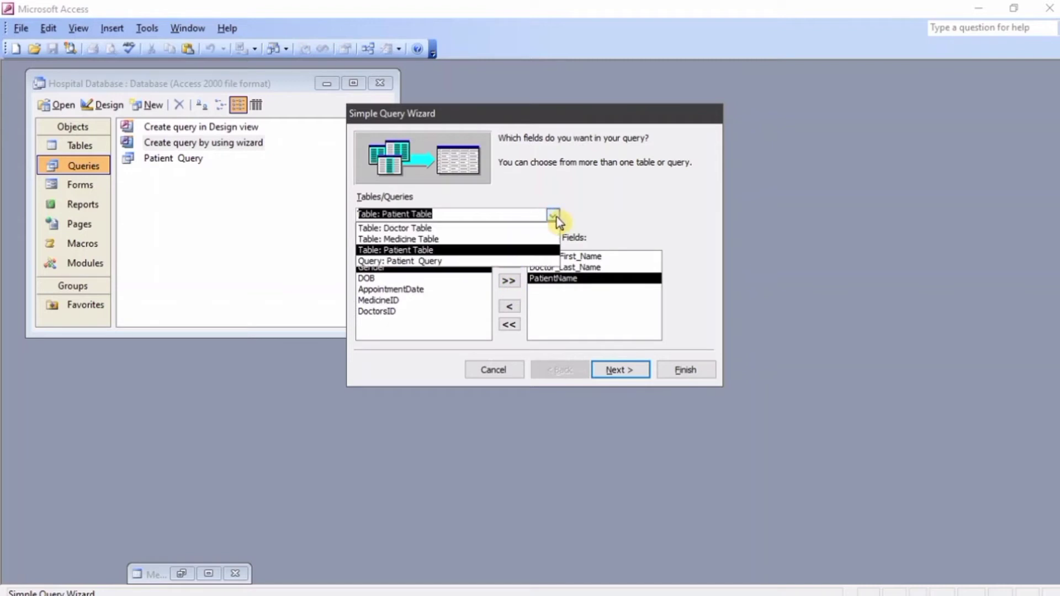
pyautogui.click(499, 239)
pyautogui.click(456, 268)
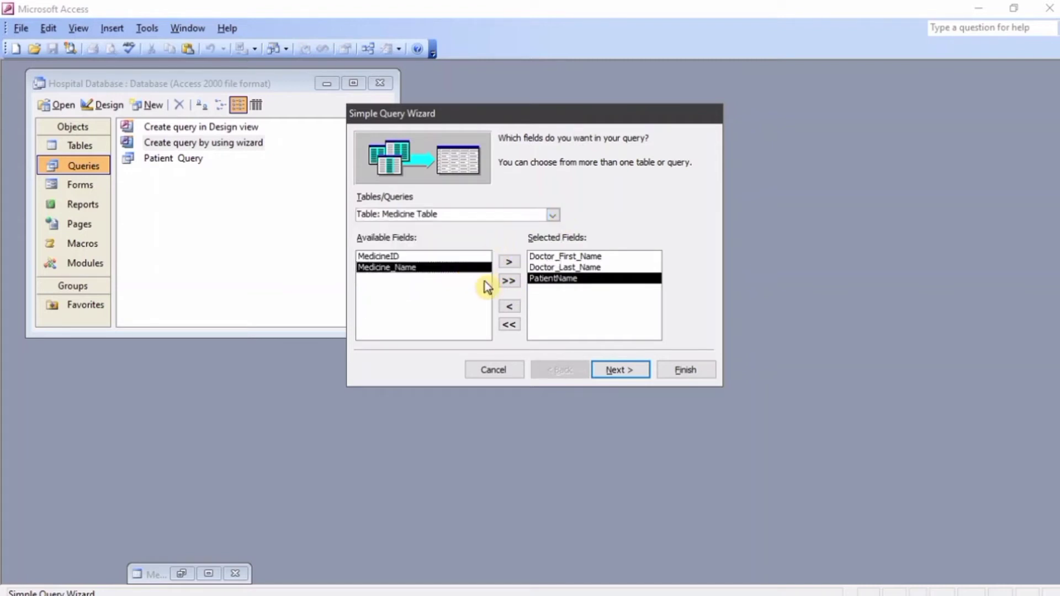
pyautogui.click(504, 265)
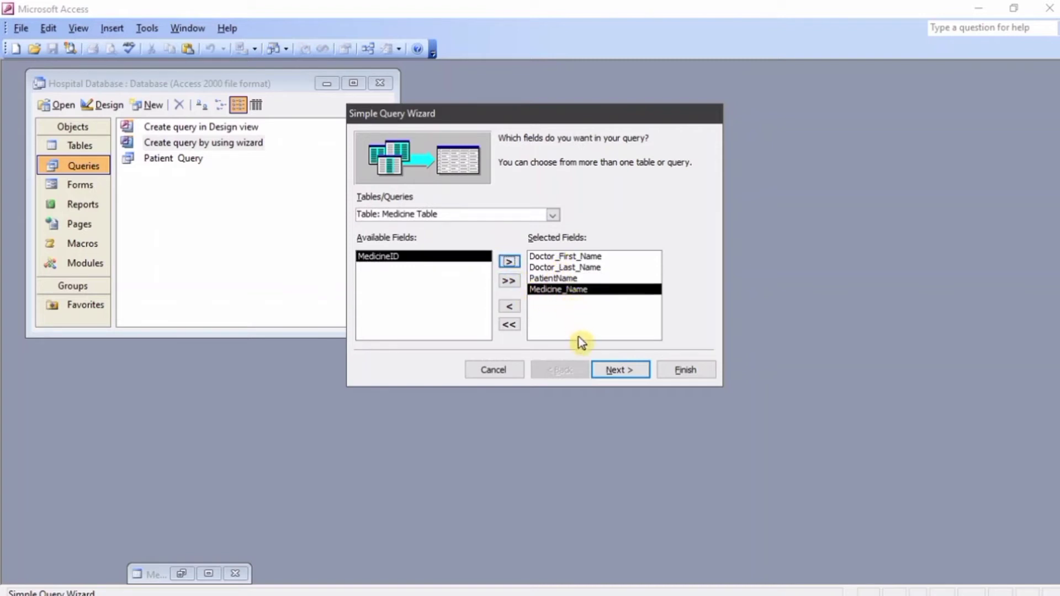
# Keep the detail query option, title the query Combined Query, and finish the wizard to view its information.
pyautogui.click(619, 374)
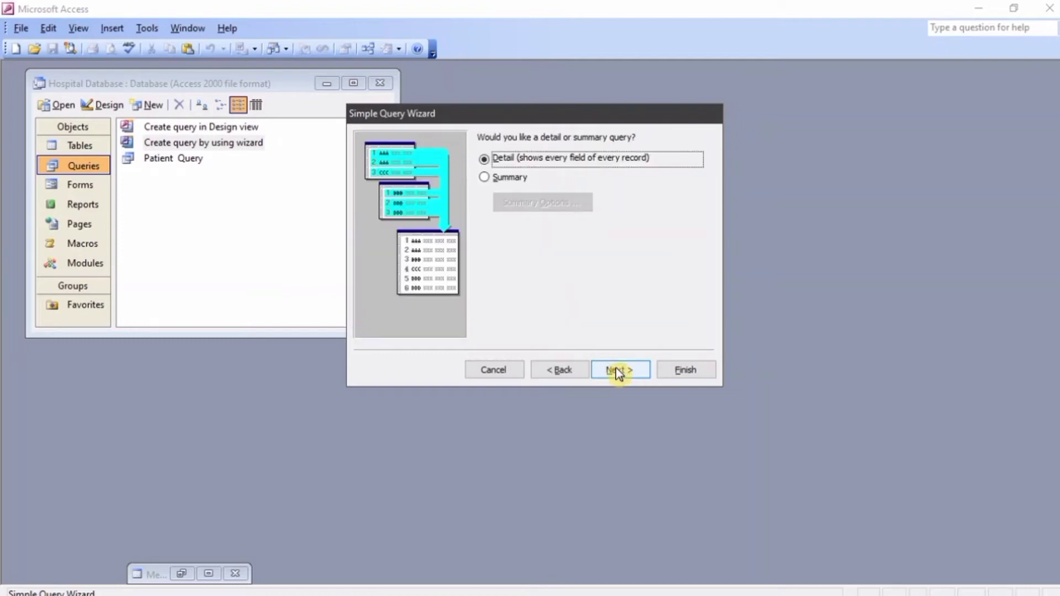
pyautogui.click(615, 376)
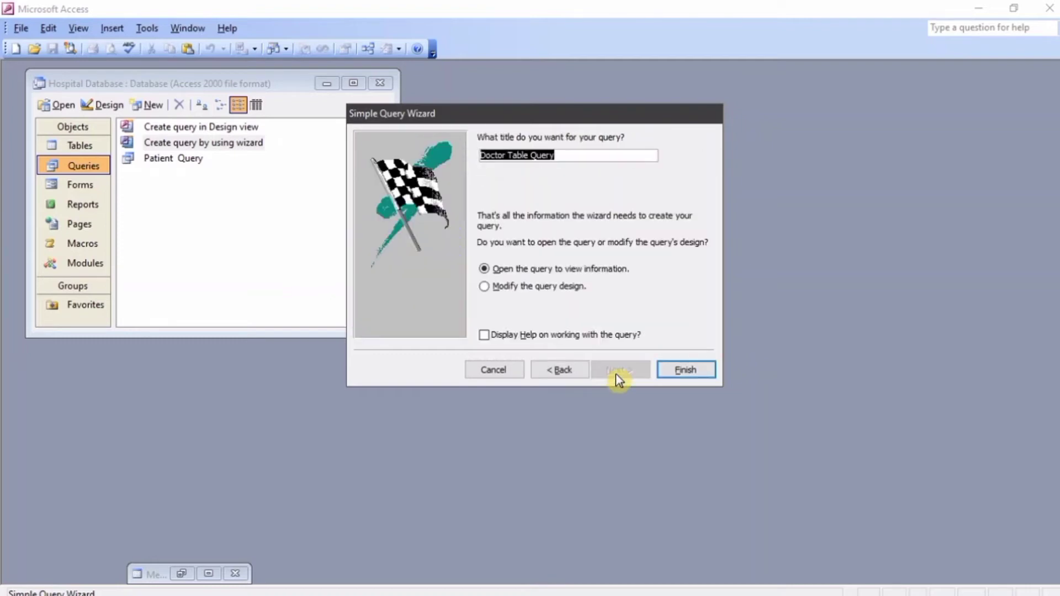
pyautogui.write('C')
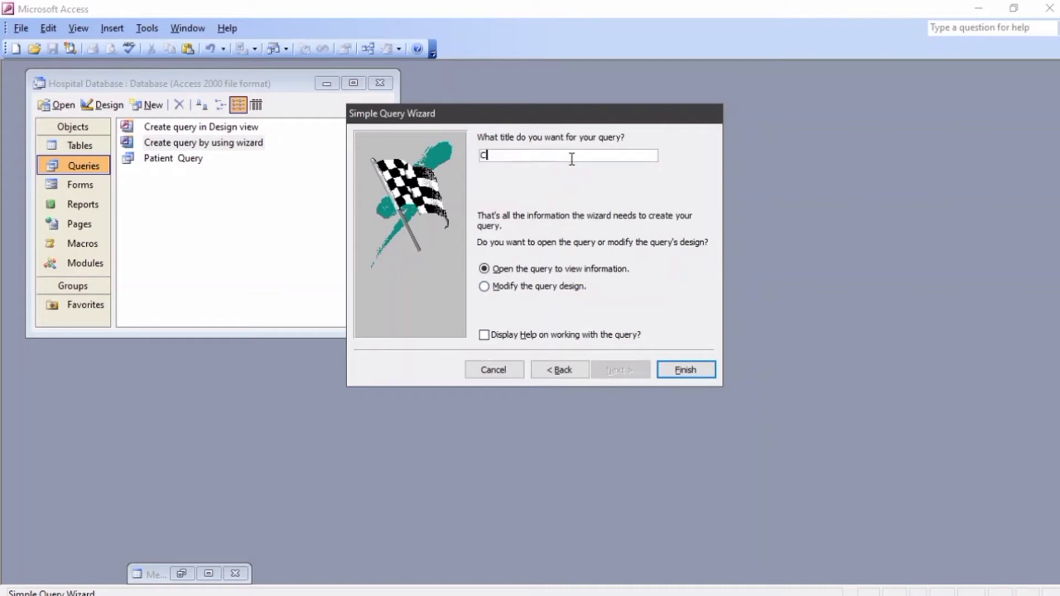
pyautogui.write('ombined Query')
pyautogui.click(681, 371)
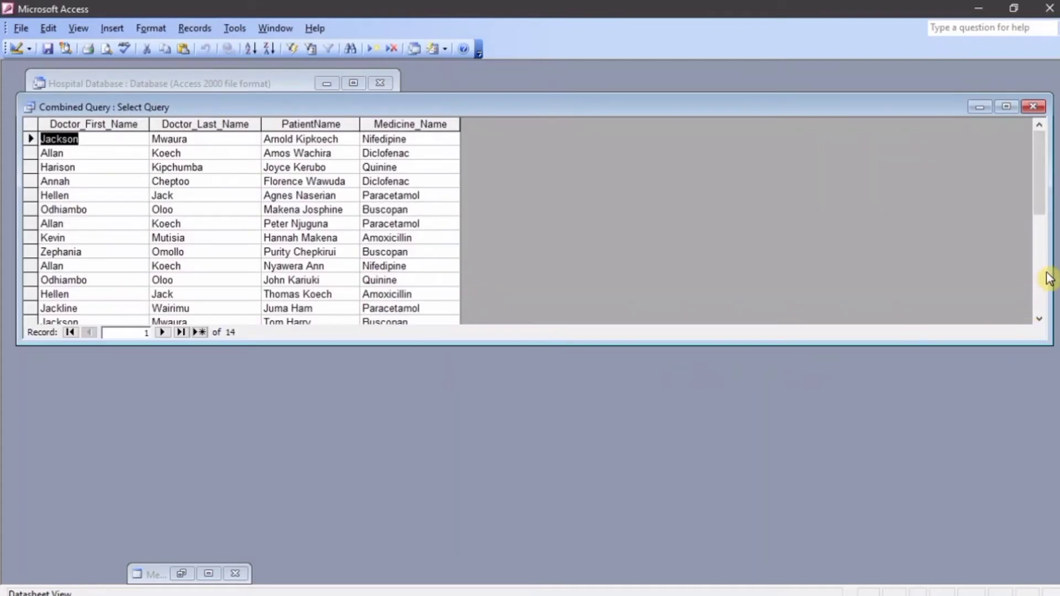
# Narrow and heighten the Combined Query window to view all its records, and close the query.
pyautogui.moveTo(1048, 273); pyautogui.dragTo(532, 473)
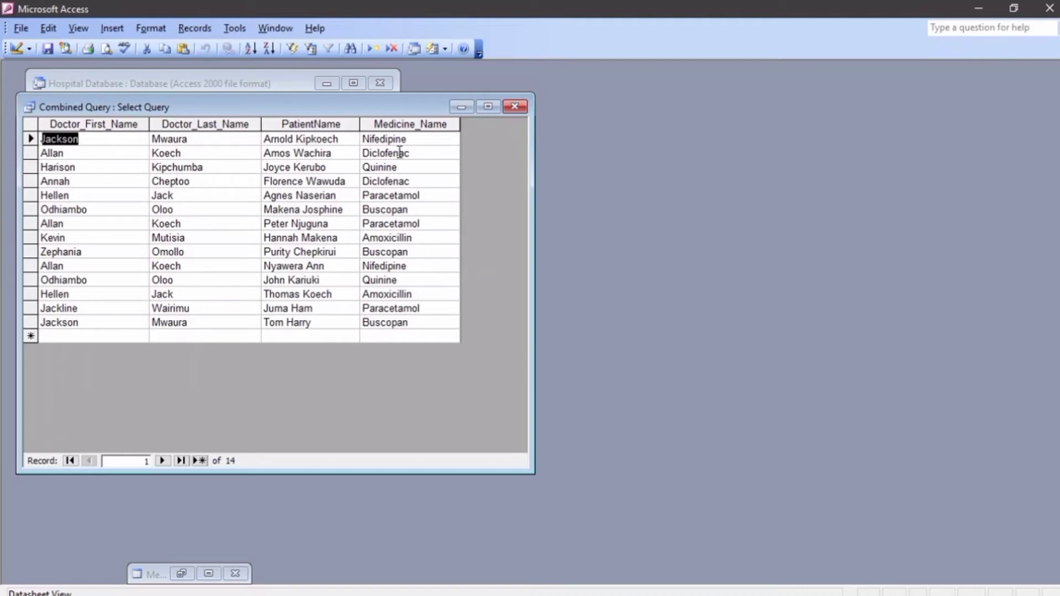
pyautogui.click(515, 106)
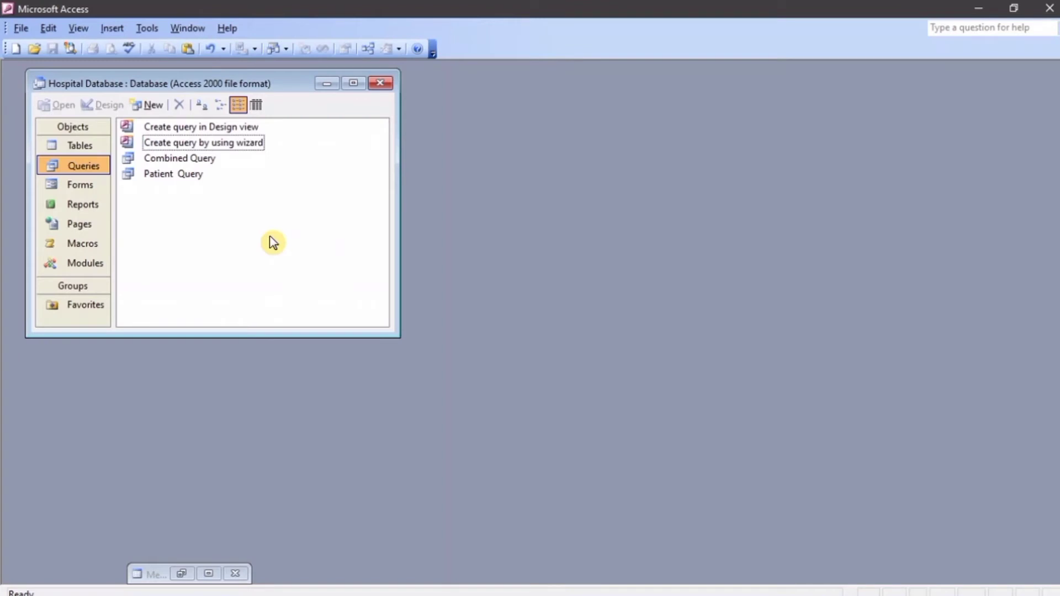
# Create a query in Design view with the Doctor, Medicine and Patient tables, and arrange them with the Patient Table in the middle.
pyautogui.doubleClick(235, 128)
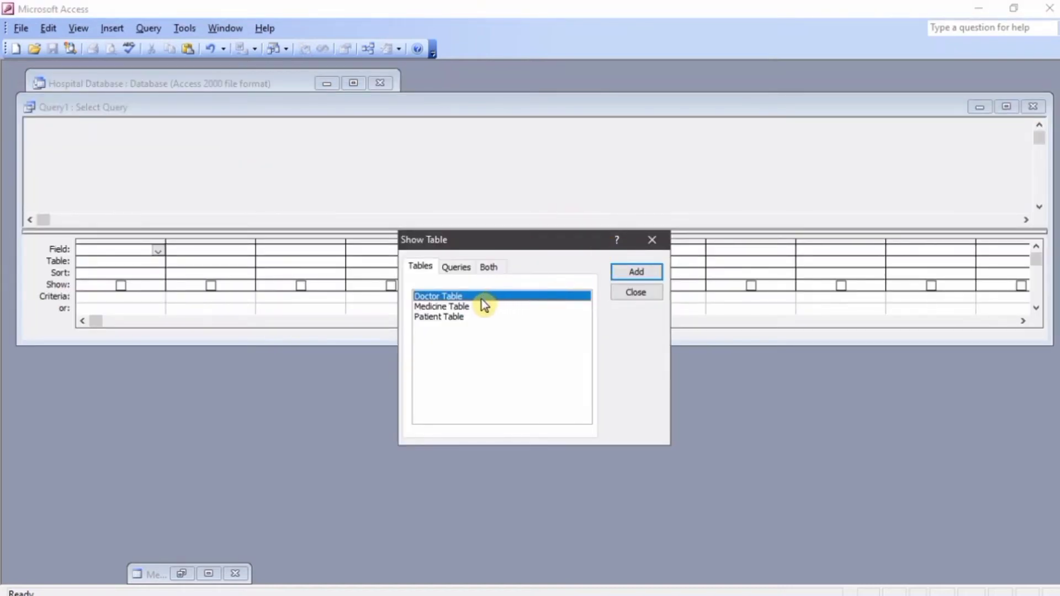
pyautogui.click(462, 317)
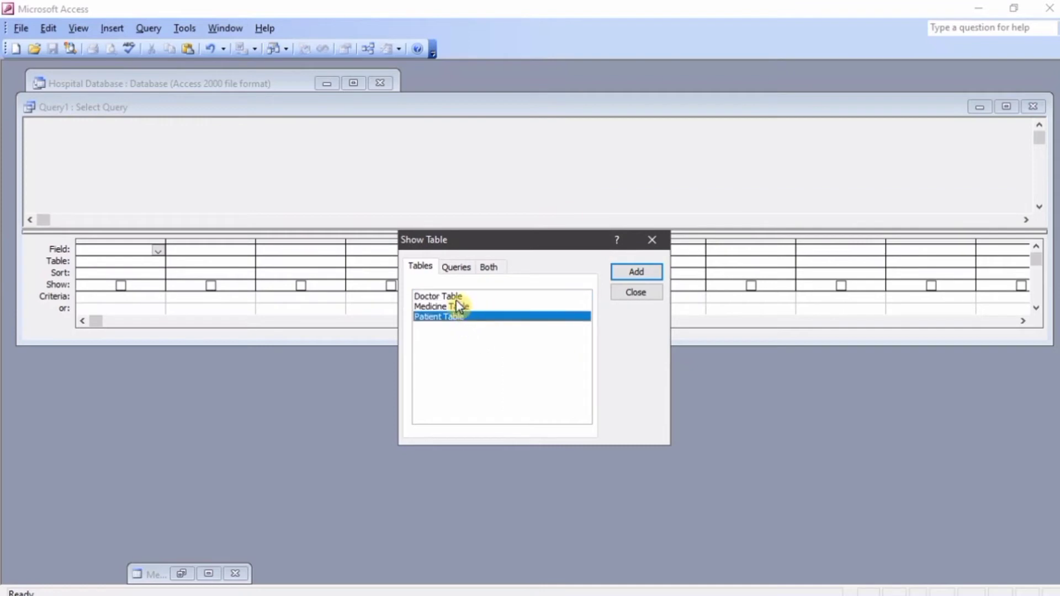
pyautogui.doubleClick(456, 299)
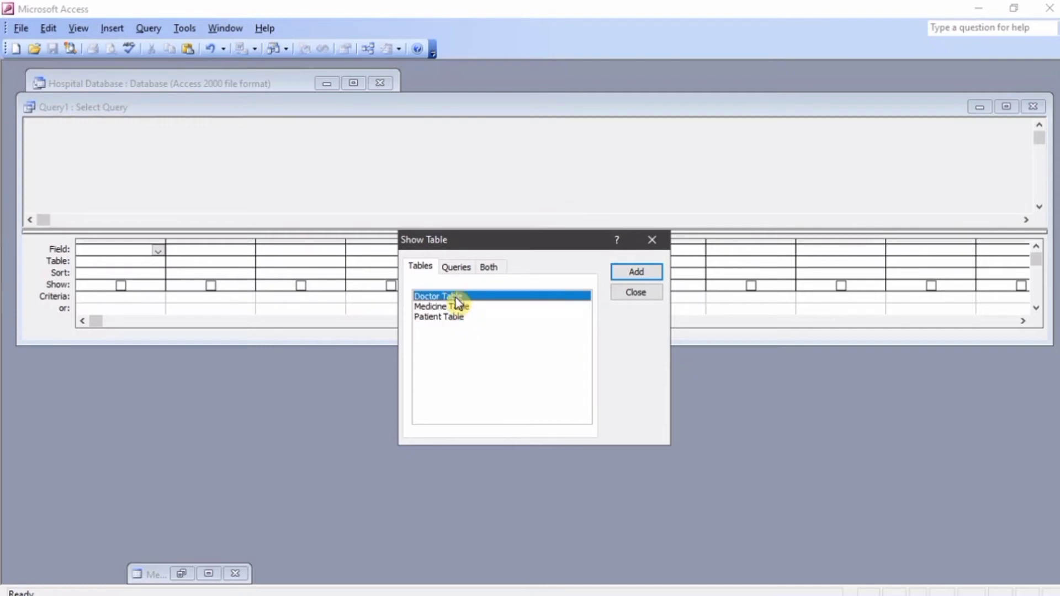
pyautogui.doubleClick(519, 306)
pyautogui.doubleClick(491, 317)
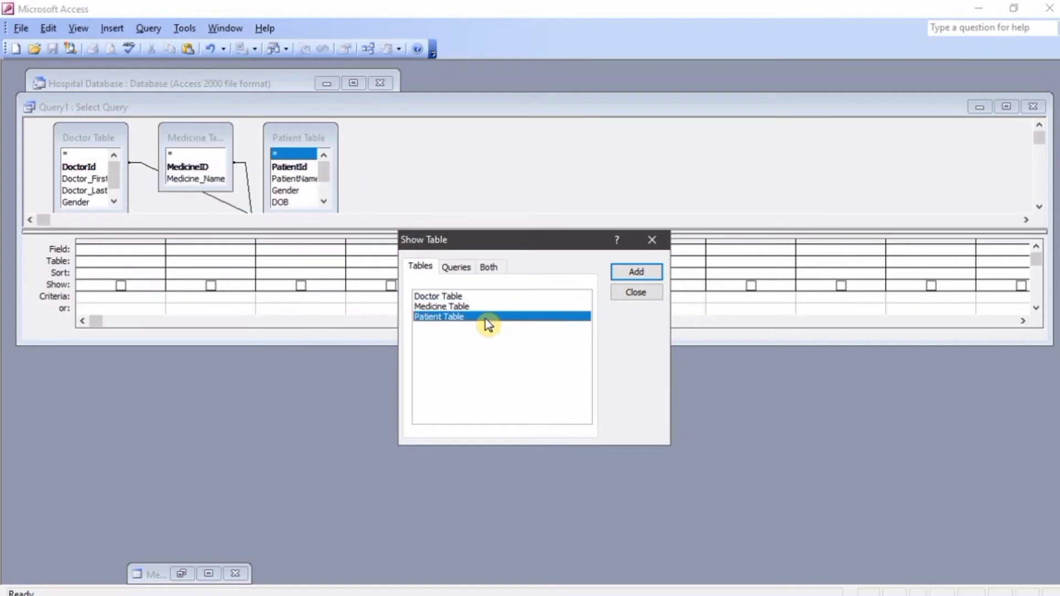
pyautogui.click(637, 292)
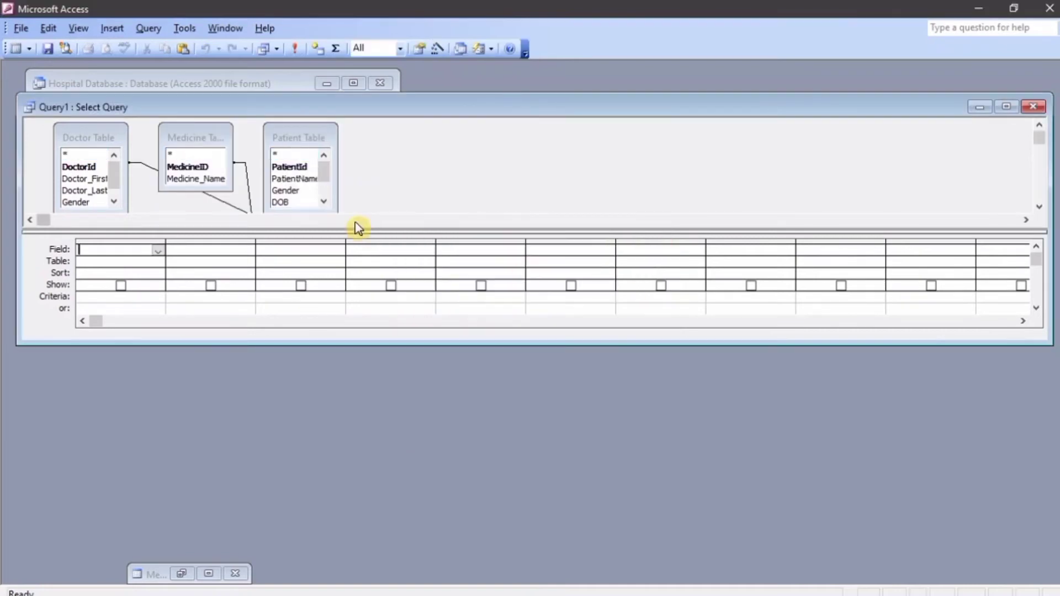
pyautogui.moveTo(303, 136); pyautogui.dragTo(390, 131)
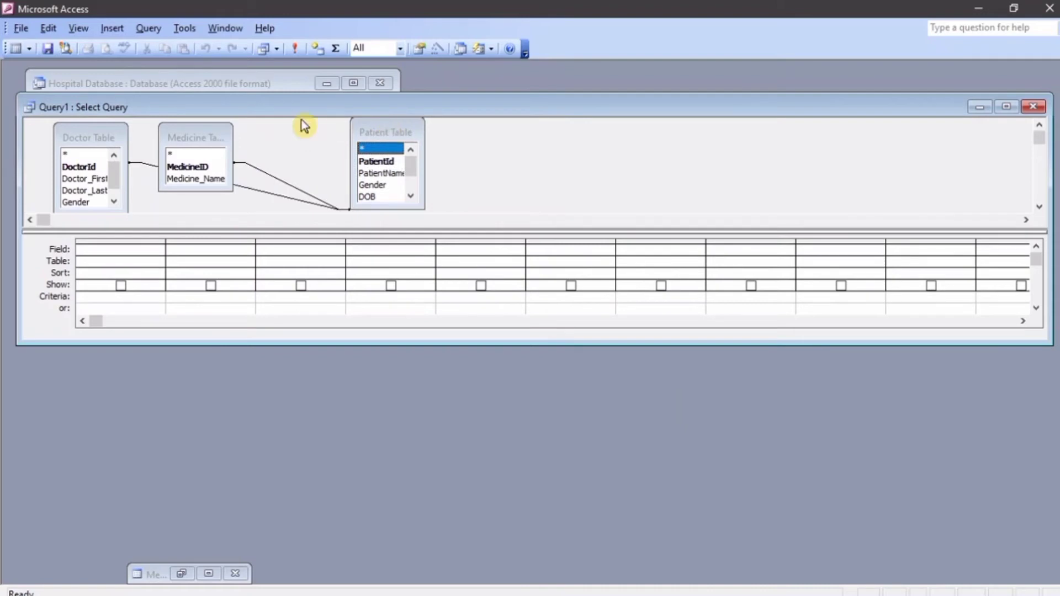
pyautogui.moveTo(218, 130); pyautogui.dragTo(539, 121)
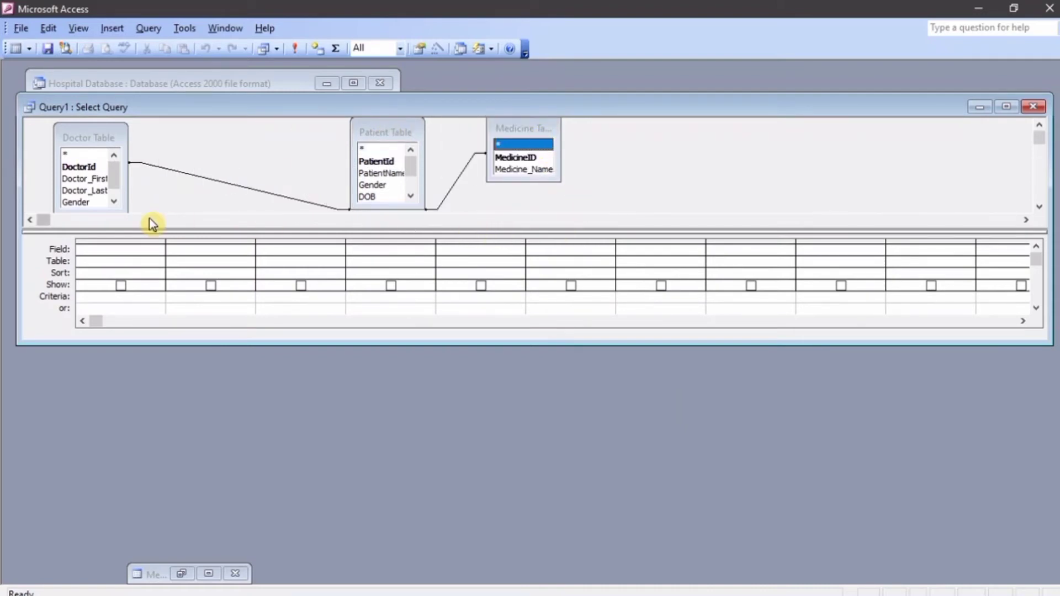
# Add Doctor_First_Name and Doctor_Last_Name from the Doctor Table and Medicine_Name from the Medicine Table to the first three columns of the design grid.
pyautogui.doubleClick(85, 179)
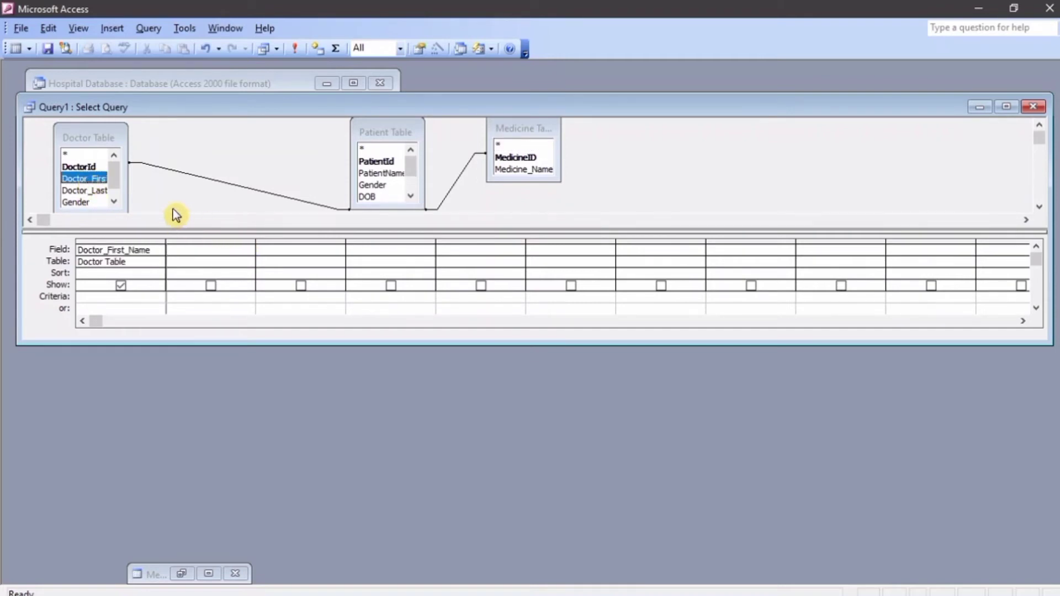
pyautogui.doubleClick(85, 190)
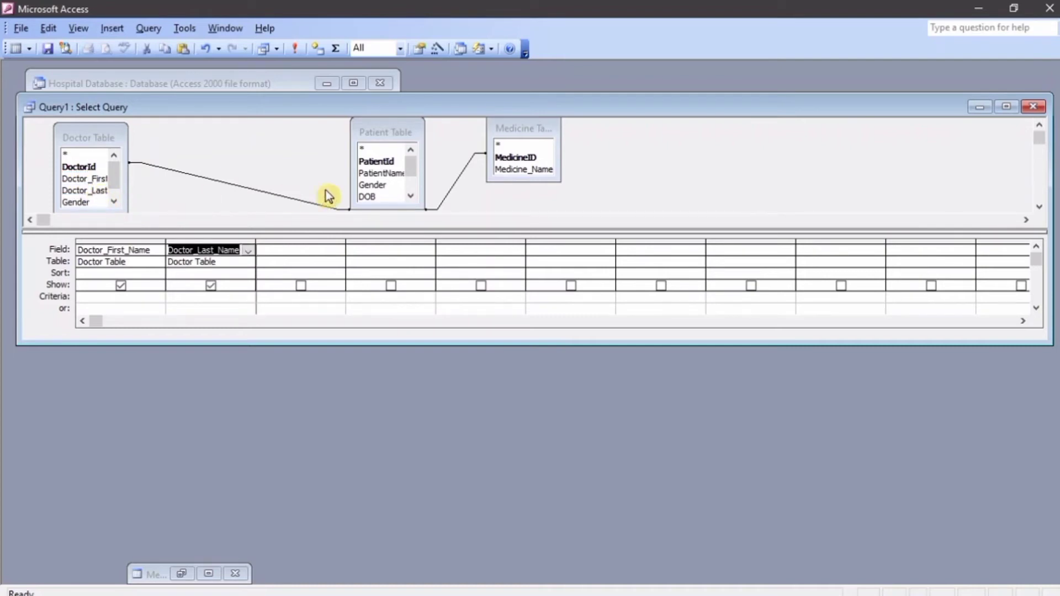
pyautogui.click(333, 261)
pyautogui.click(338, 261)
pyautogui.click(328, 284)
pyautogui.click(325, 253)
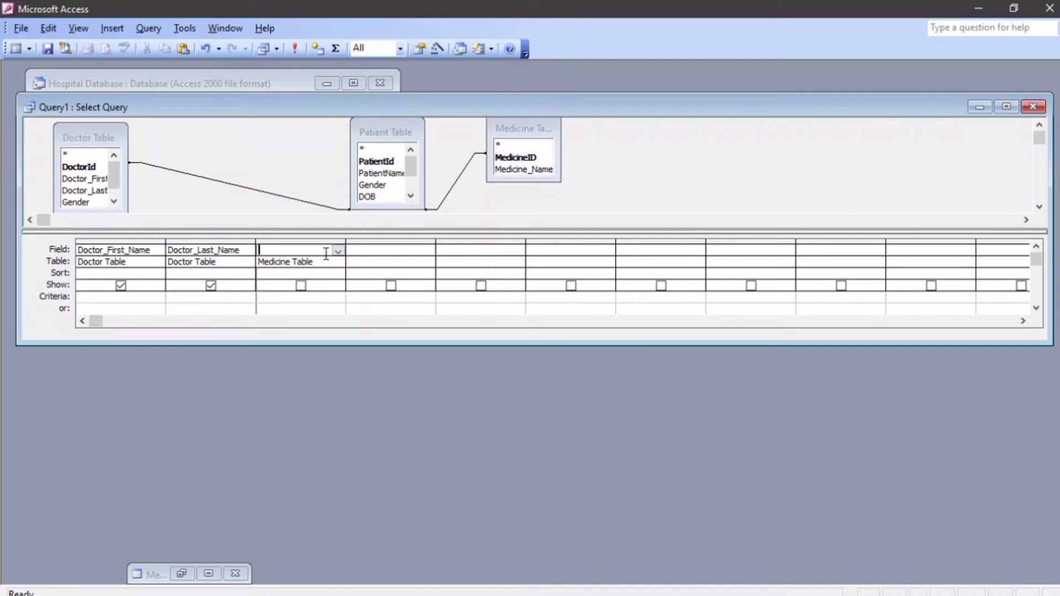
pyautogui.click(336, 252)
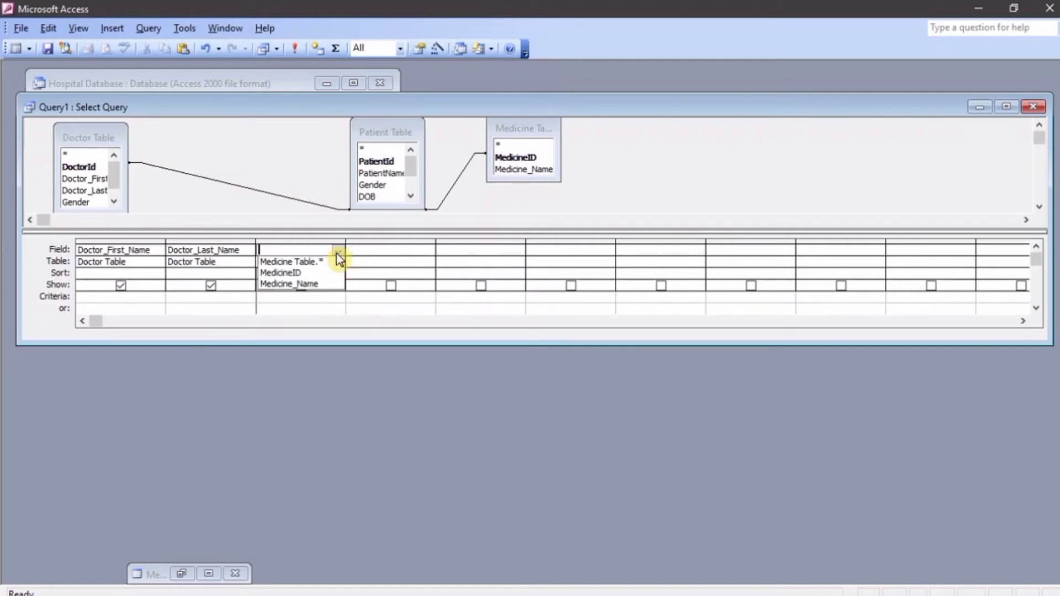
pyautogui.click(322, 285)
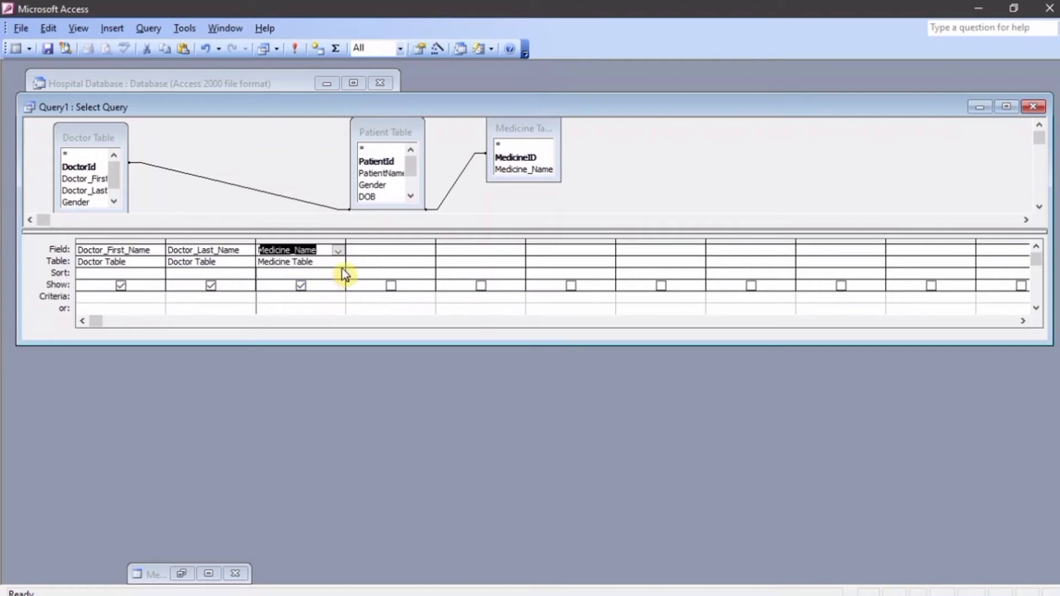
# Set the fourth column of the design grid to the PatientName field from the Patient Table.
pyautogui.click(375, 252)
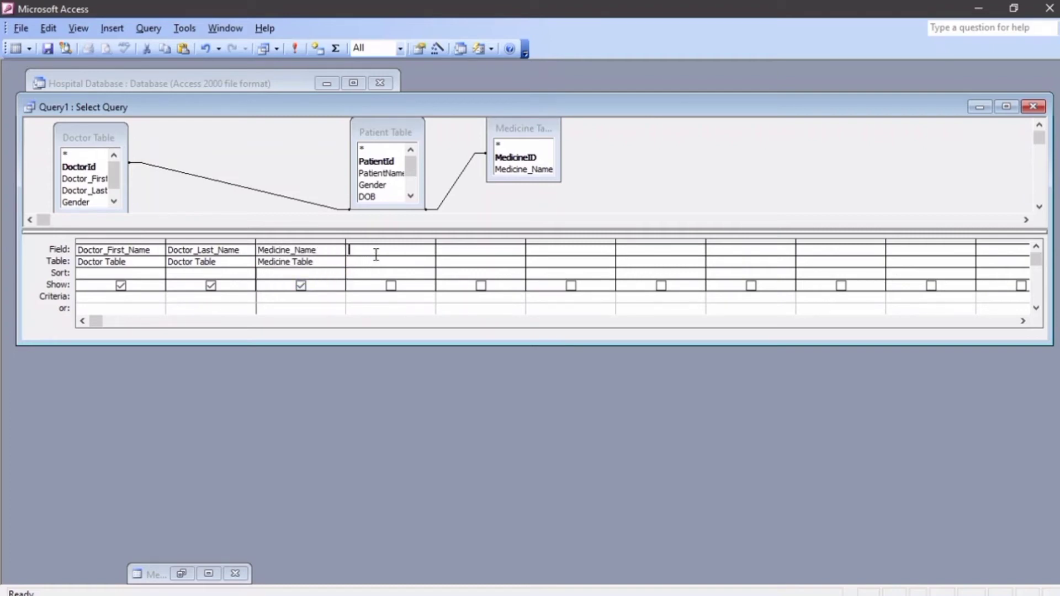
pyautogui.click(428, 262)
pyautogui.click(410, 292)
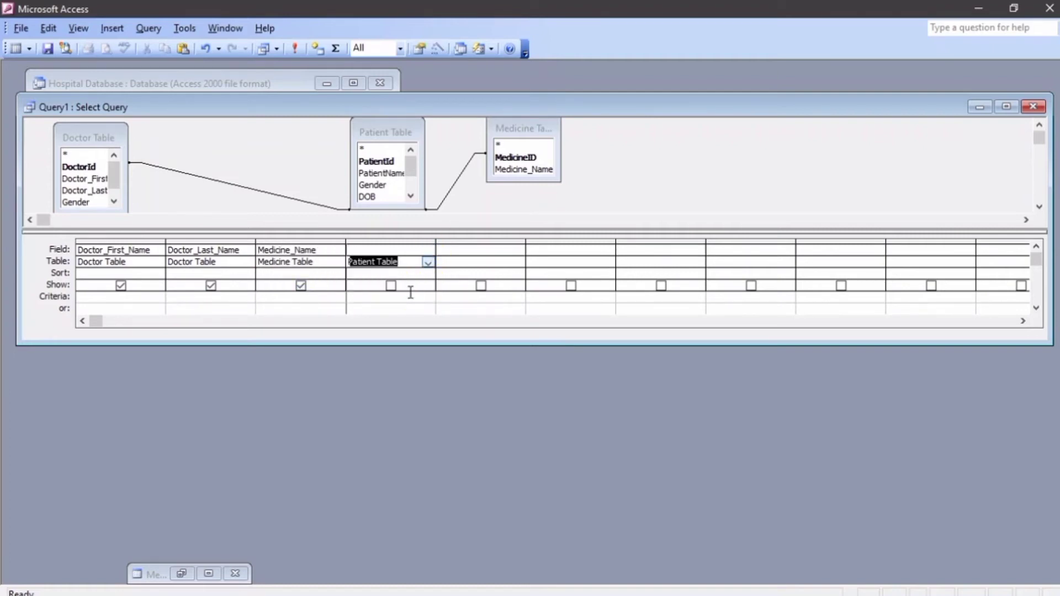
pyautogui.click(413, 253)
pyautogui.click(429, 252)
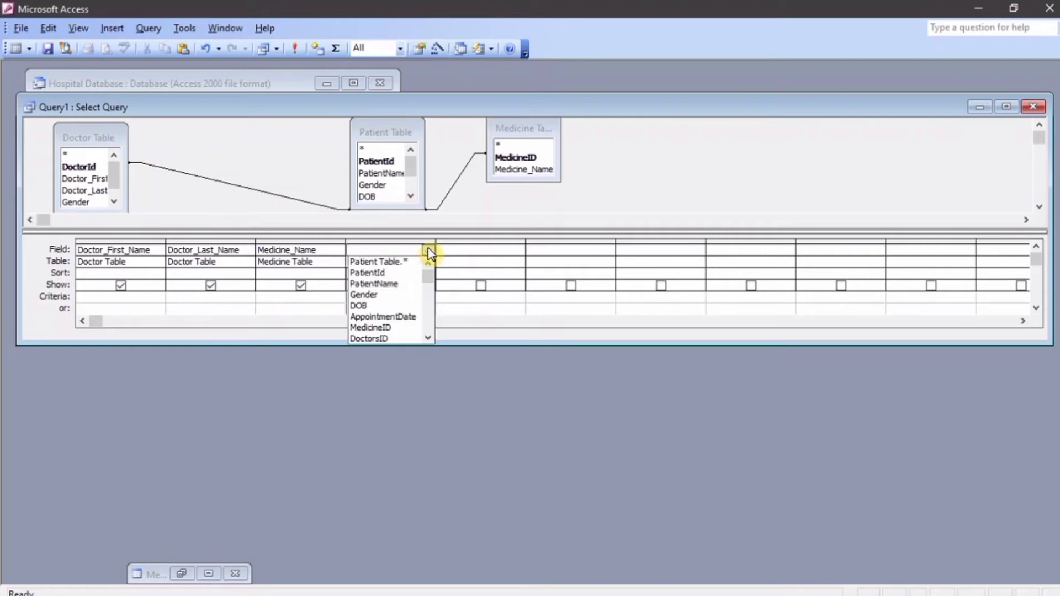
pyautogui.click(415, 284)
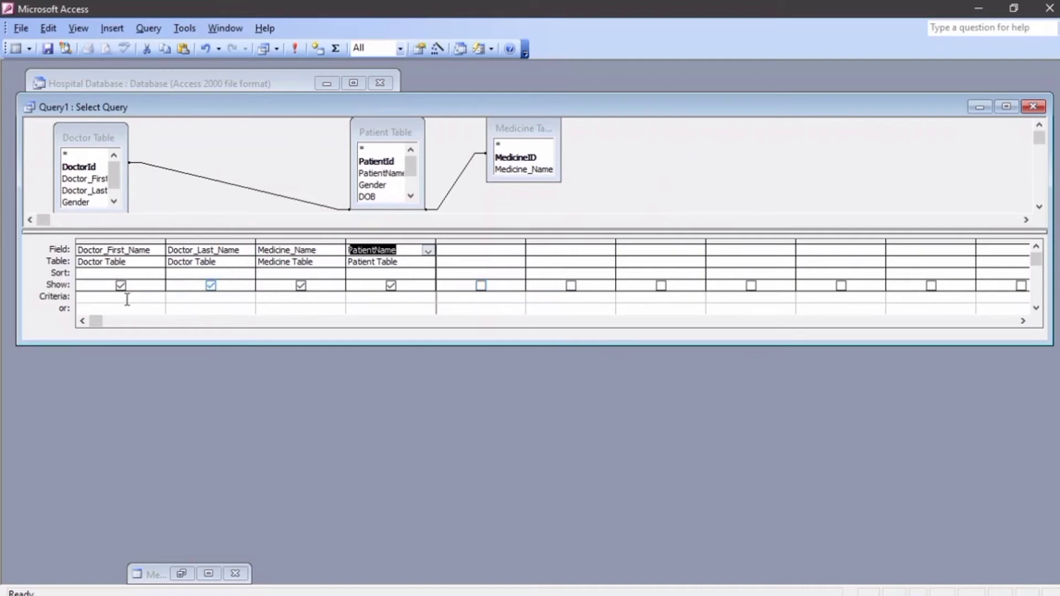
# Sort the Doctor_First_Name column in ascending order and run the query.
pyautogui.click(105, 273)
pyautogui.click(158, 275)
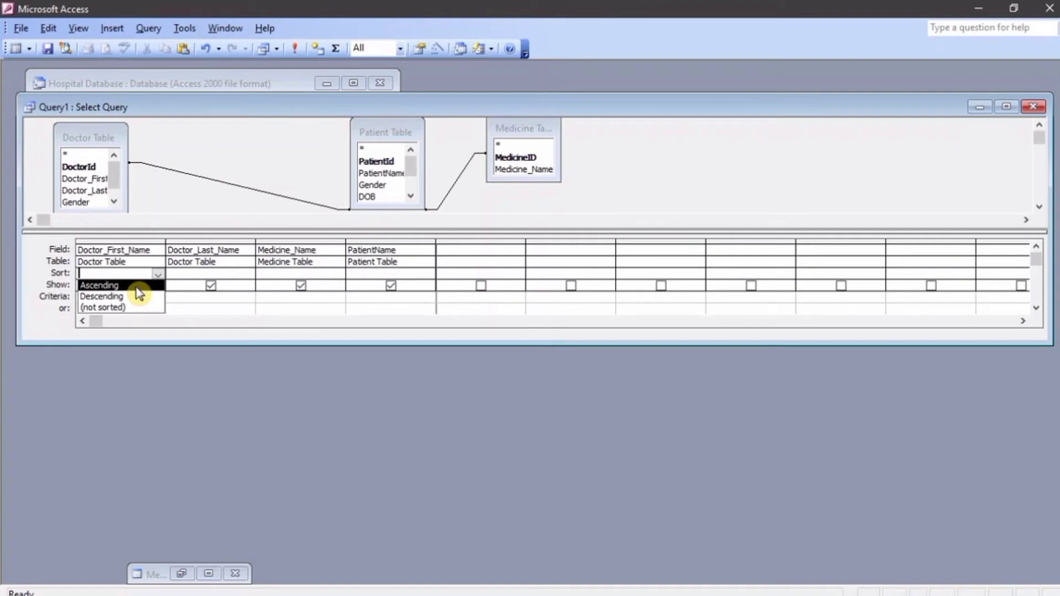
pyautogui.click(140, 286)
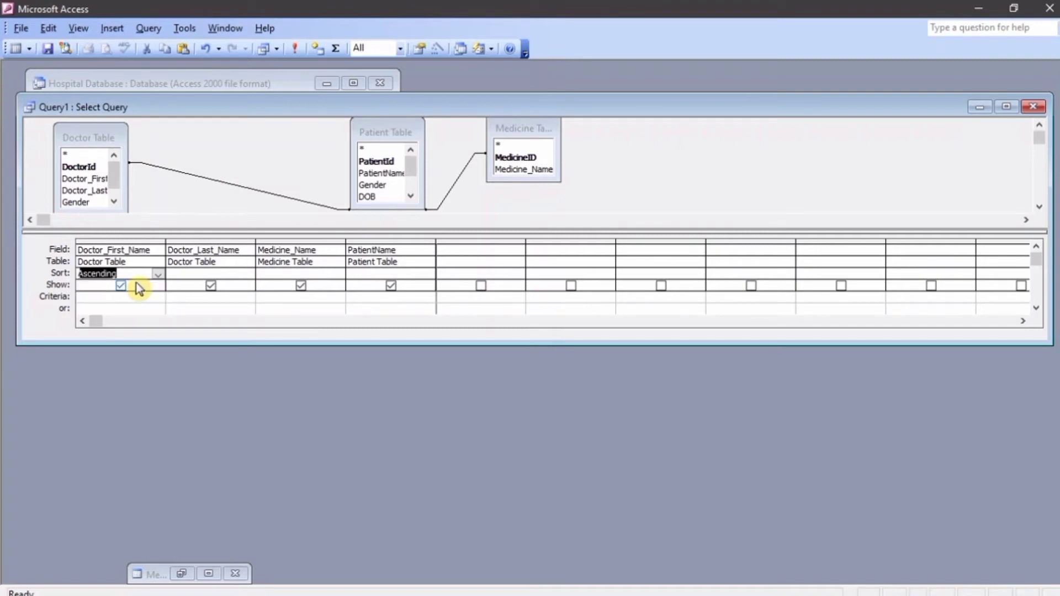
pyautogui.click(296, 56)
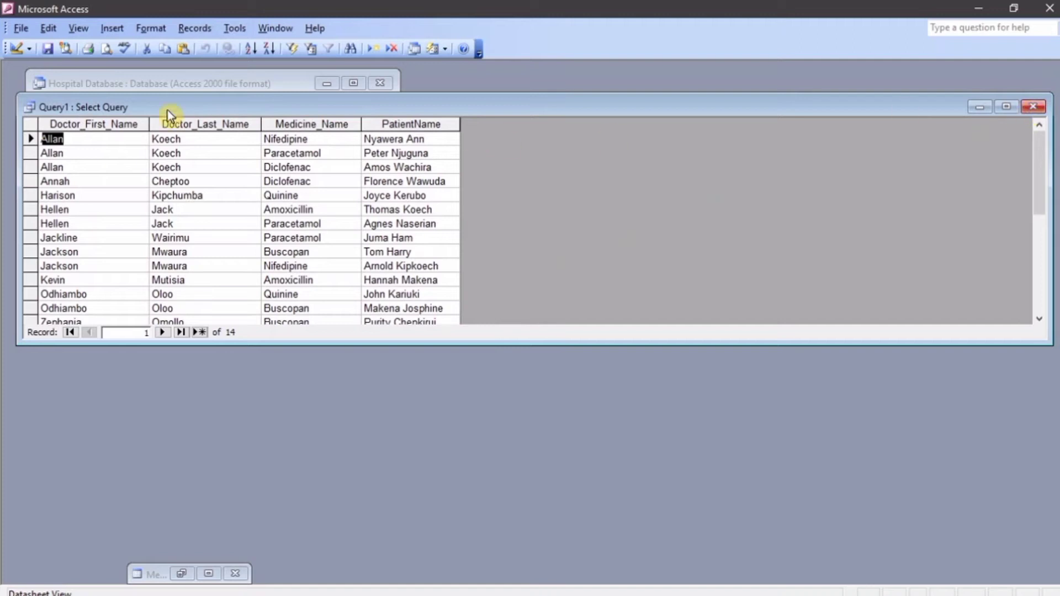
# Save the query as Sorted, close it and select it in the list of queries.
pyautogui.click(48, 48)
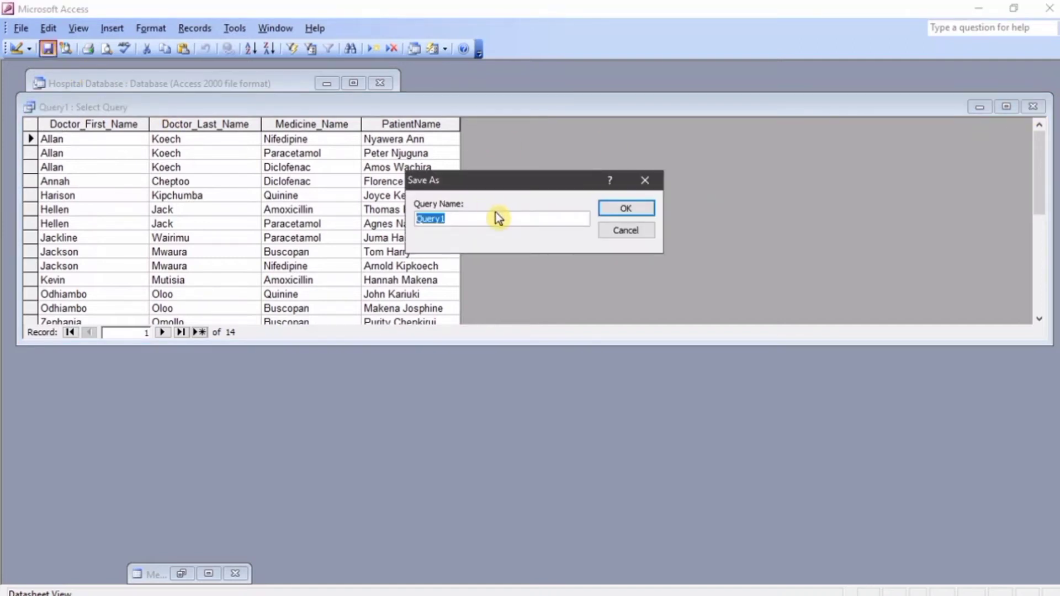
pyautogui.write('Sorted')
pyautogui.click(647, 209)
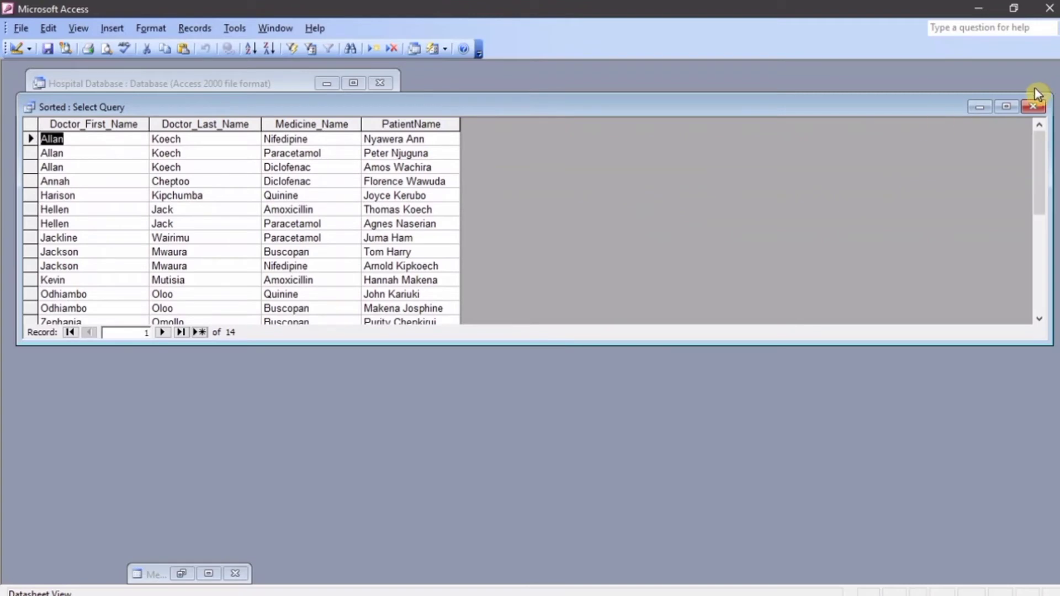
pyautogui.click(1033, 106)
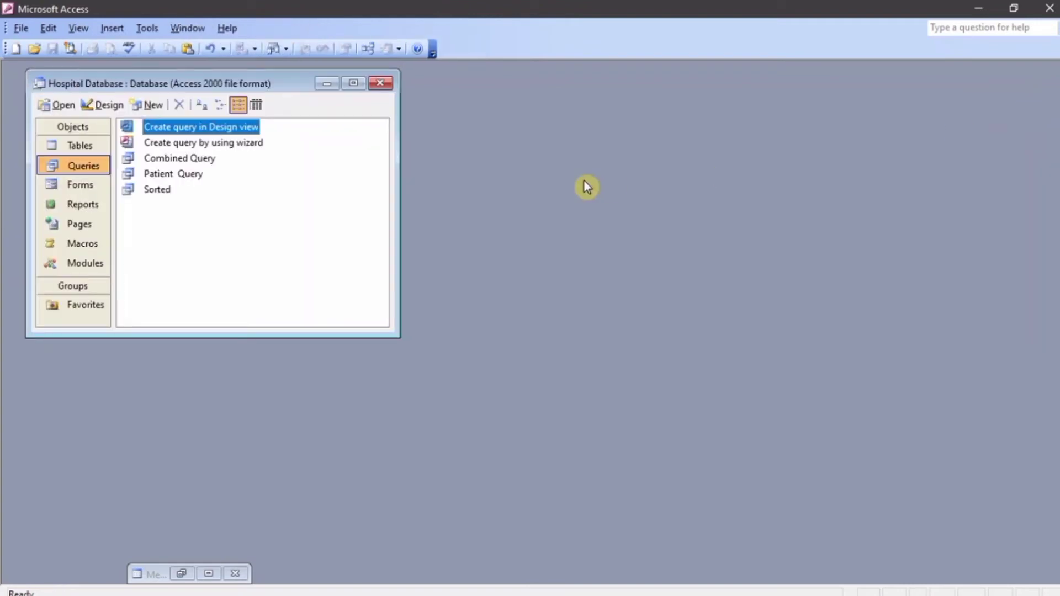
pyautogui.click(157, 191)
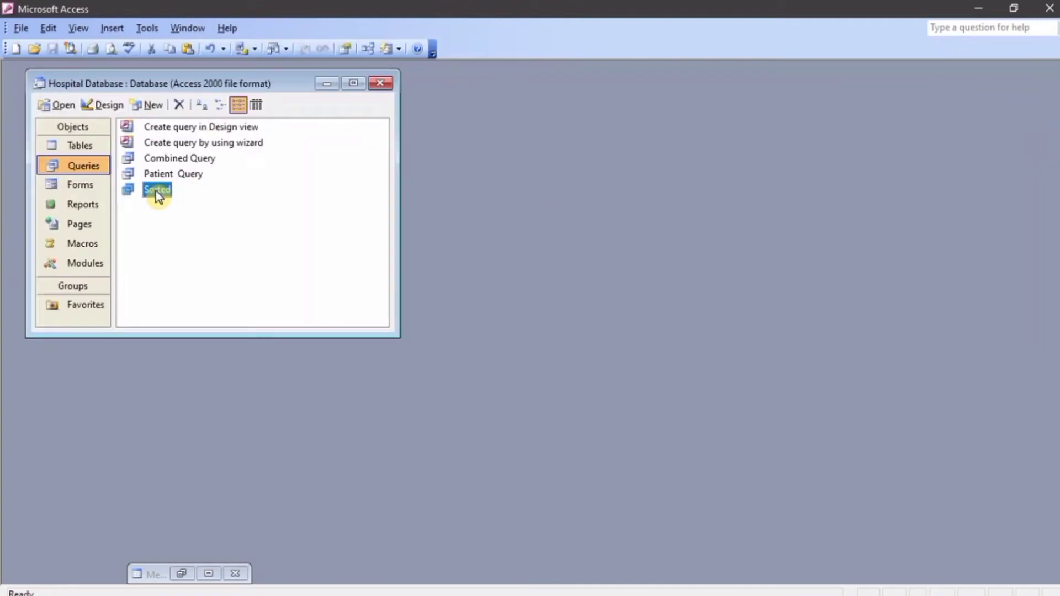
pyautogui.click(156, 191)
pyautogui.click(207, 196)
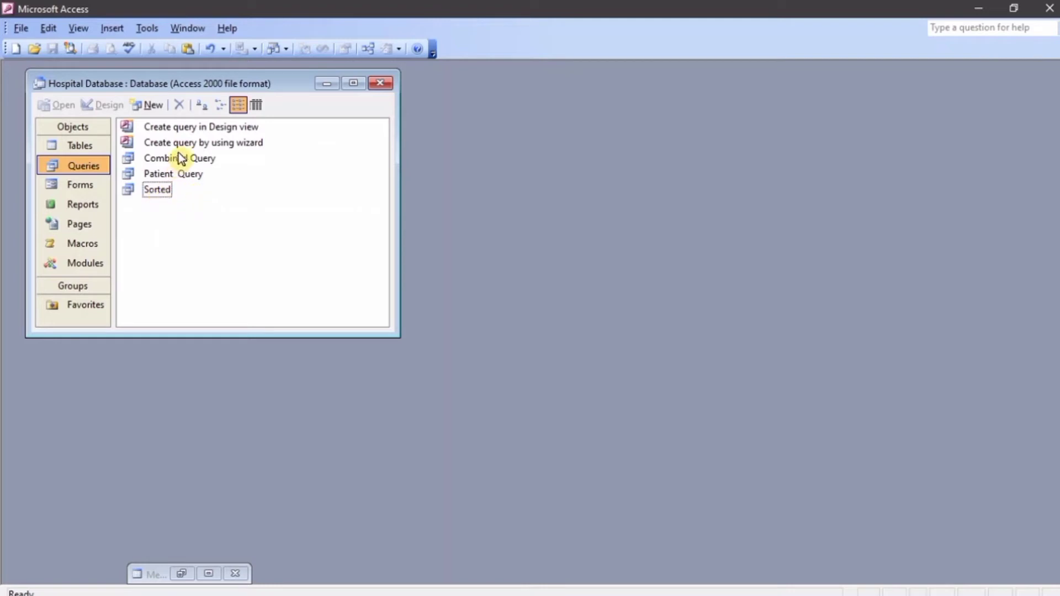
# Create a query in Design view from the Doctor Table with the Doctor_First_Name and Doctor_Last_Name fields.
pyautogui.doubleClick(206, 131)
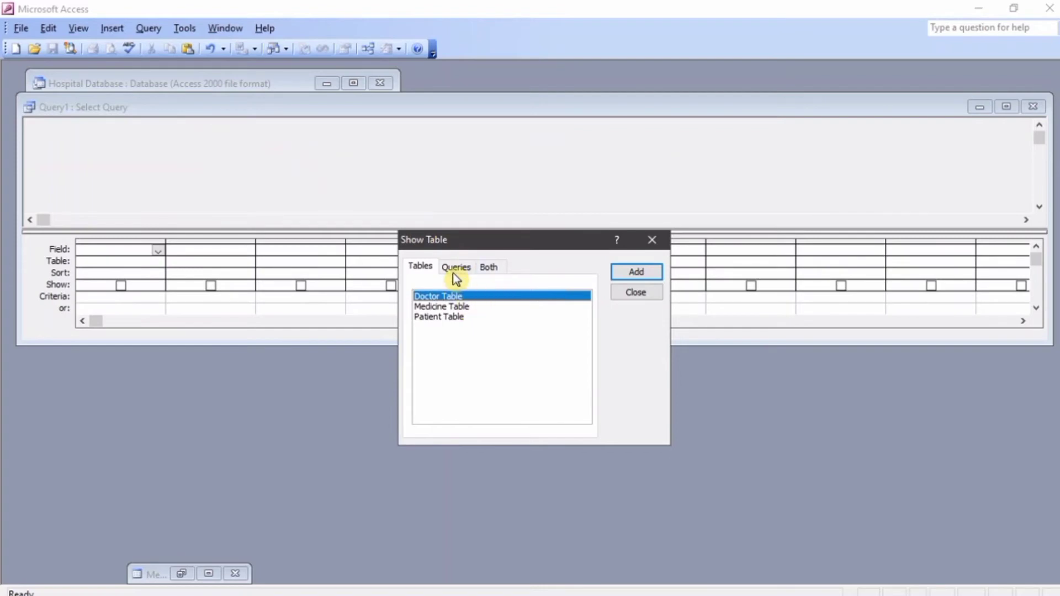
pyautogui.click(633, 273)
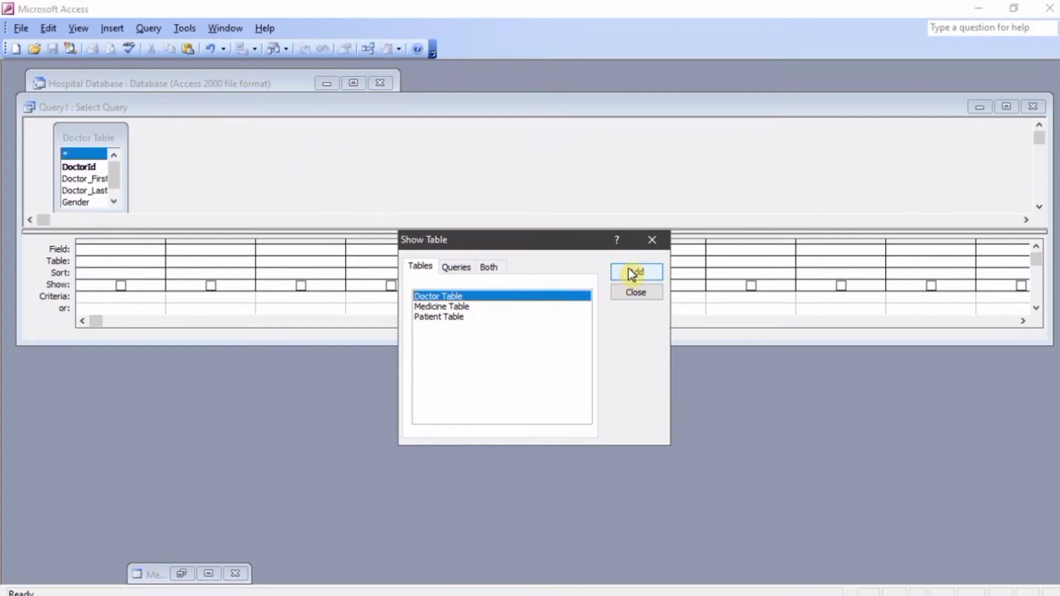
pyautogui.click(634, 296)
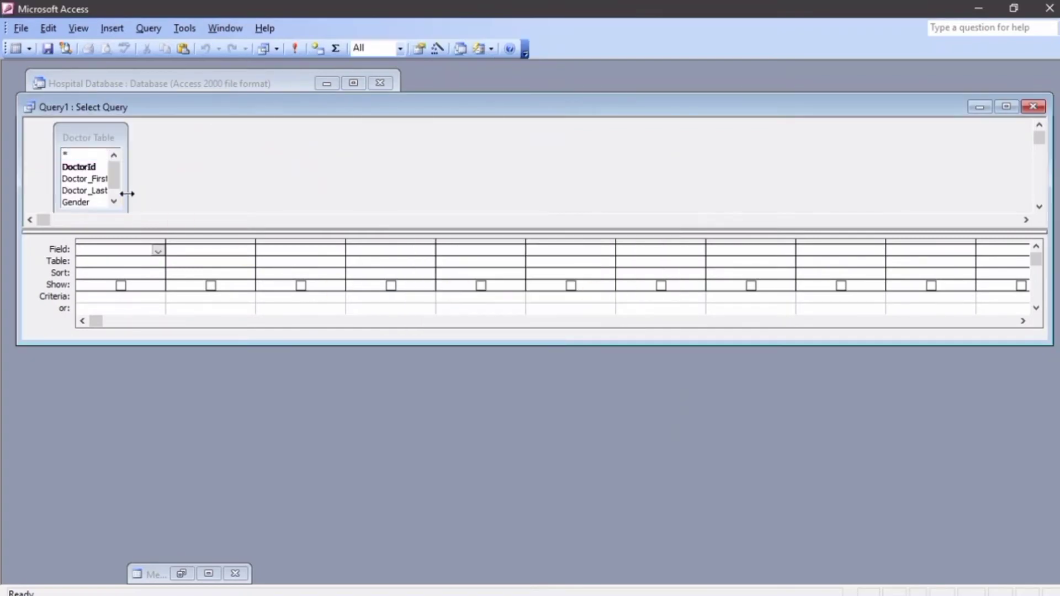
pyautogui.doubleClick(97, 178)
pyautogui.doubleClick(95, 190)
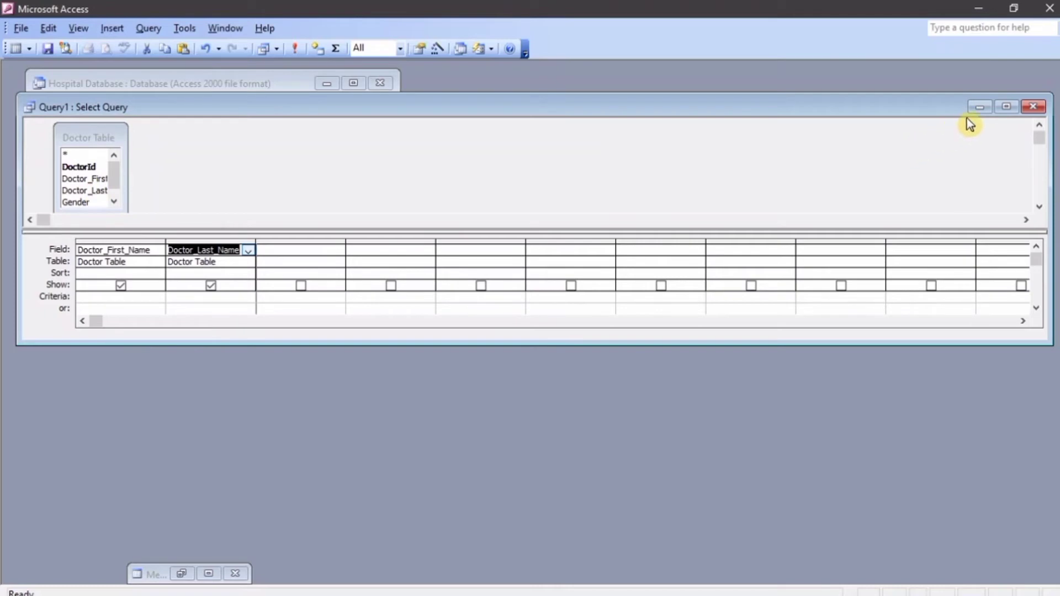
# Look through the records of the Doctor Table and return to the query design.
pyautogui.click(978, 109)
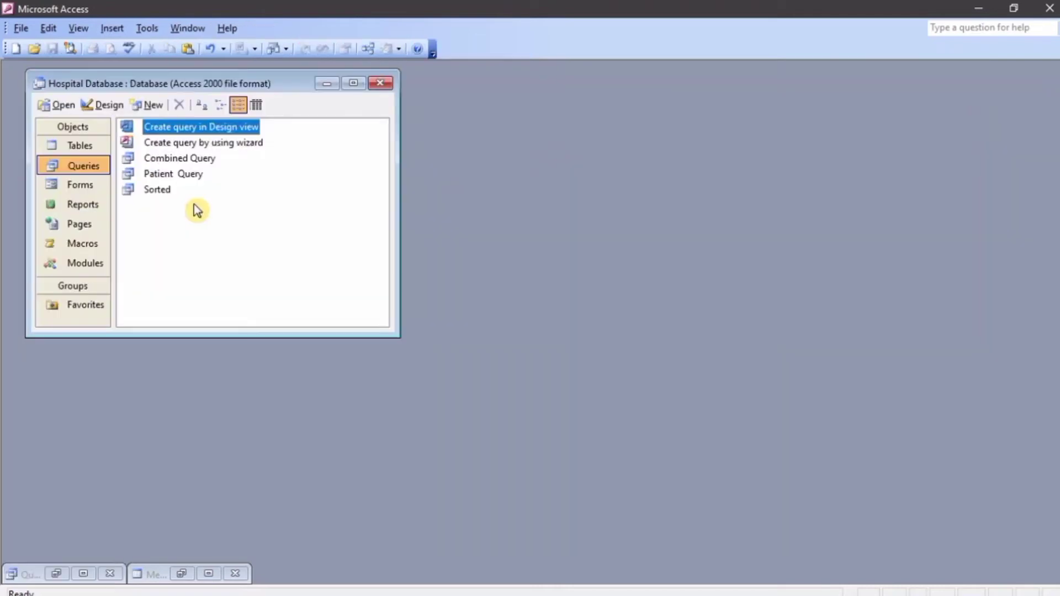
pyautogui.click(62, 147)
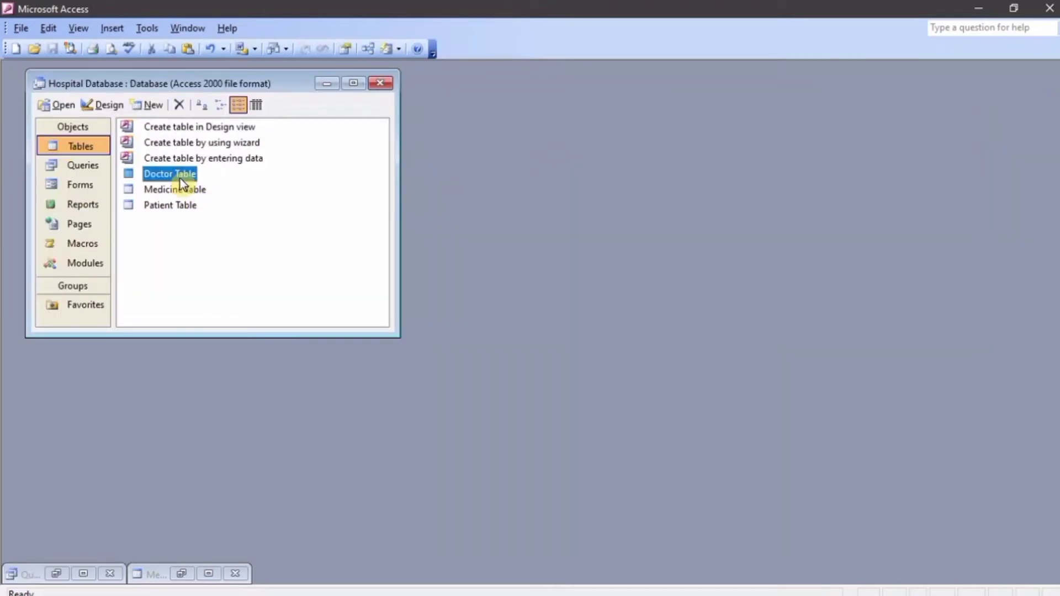
pyautogui.doubleClick(180, 177)
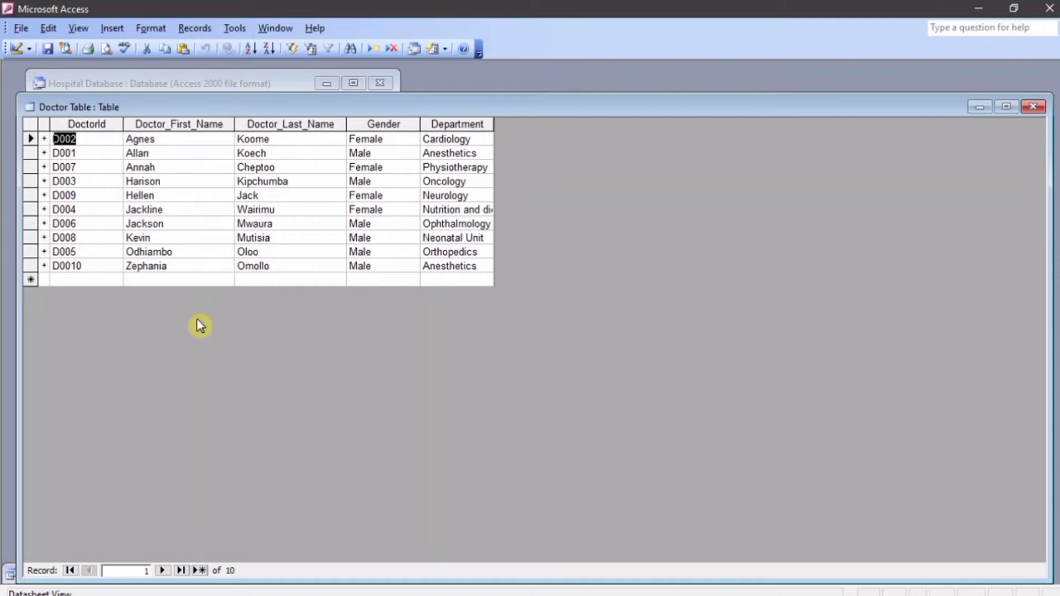
pyautogui.click(979, 106)
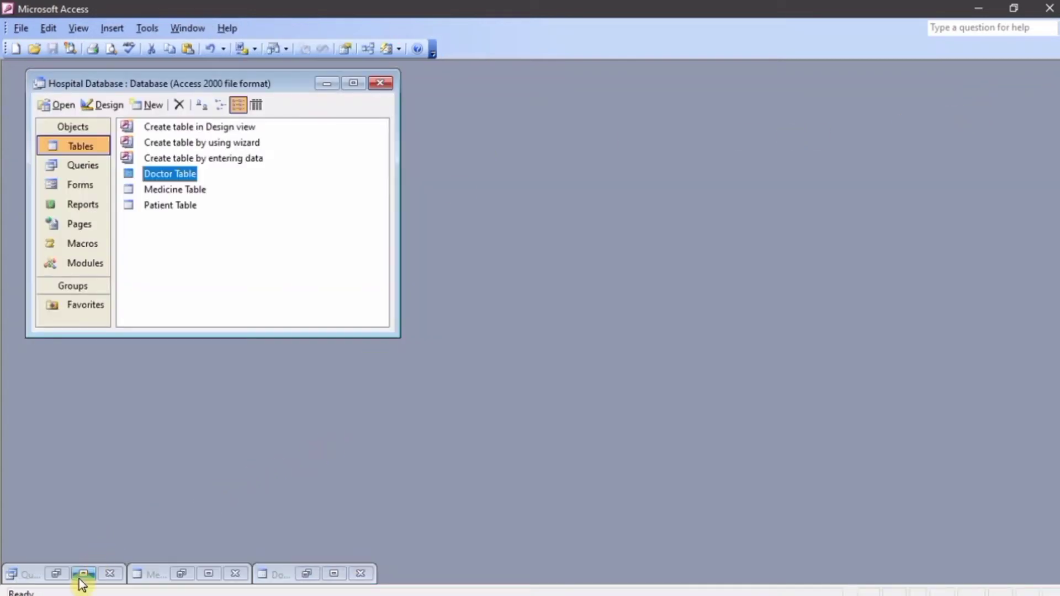
pyautogui.click(61, 575)
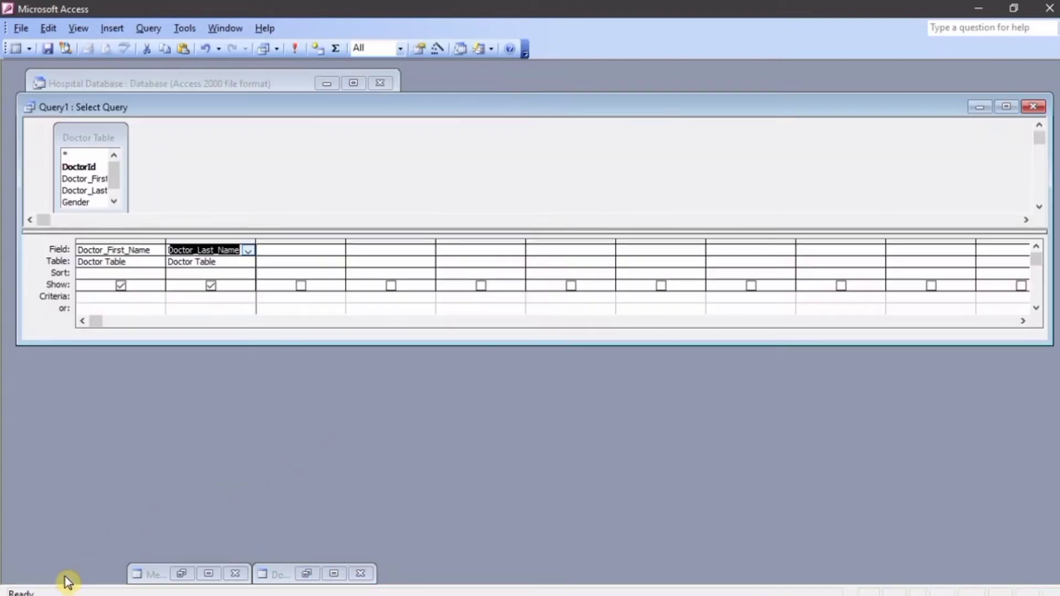
# Filter the Doctor_First_Name column by one doctor's first name, run the query and close it without saving.
pyautogui.click(119, 297)
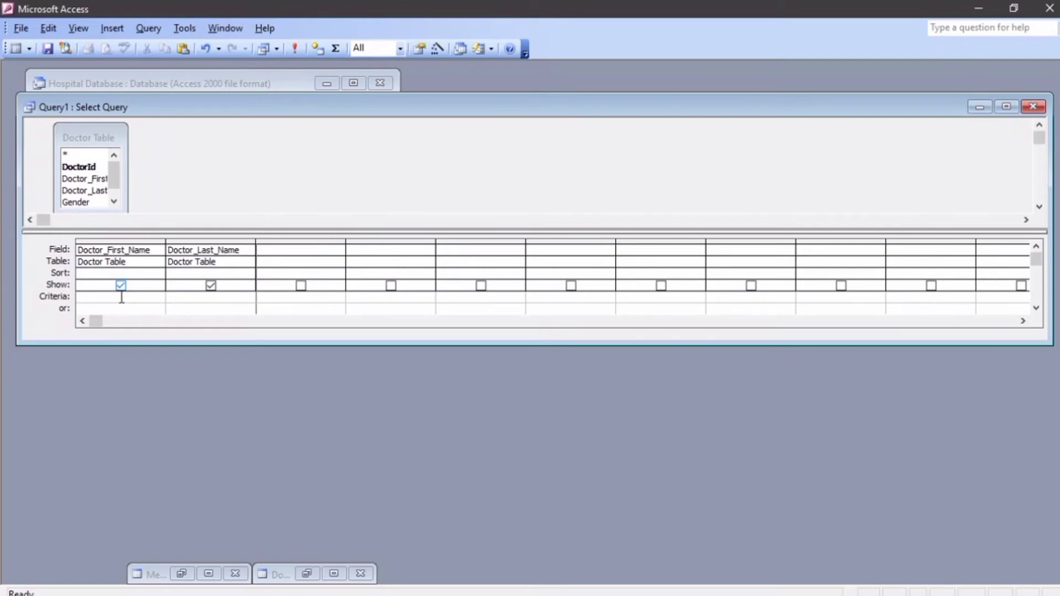
pyautogui.write('allan')
pyautogui.click(296, 51)
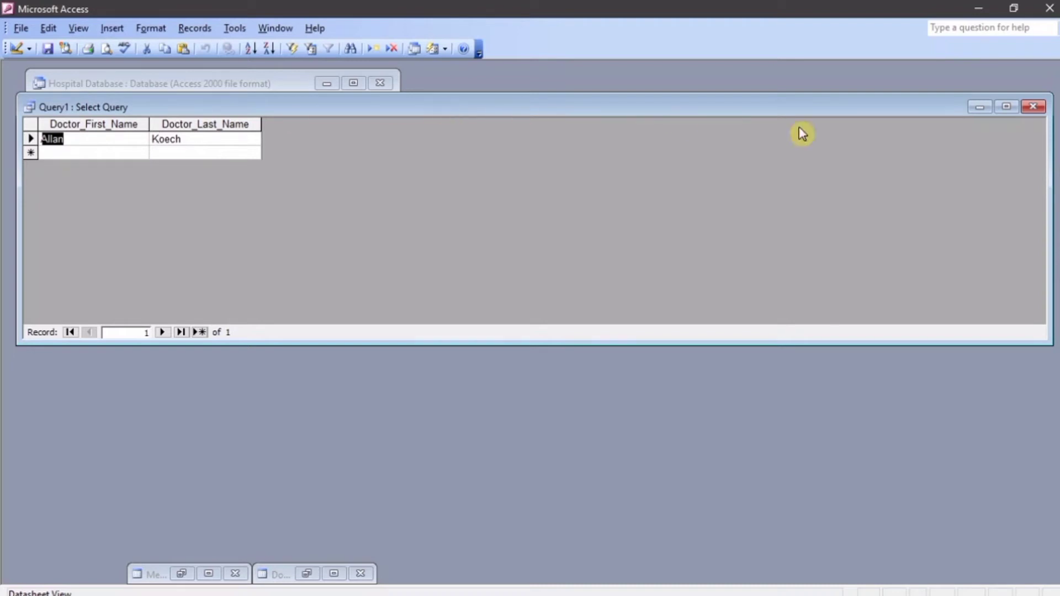
pyautogui.click(1033, 106)
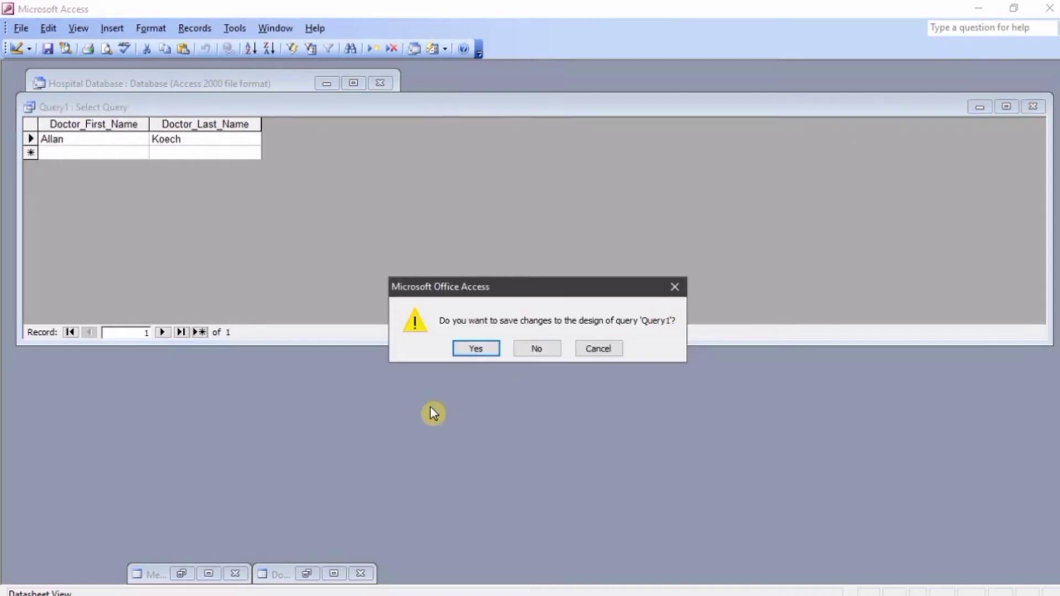
pyautogui.click(527, 353)
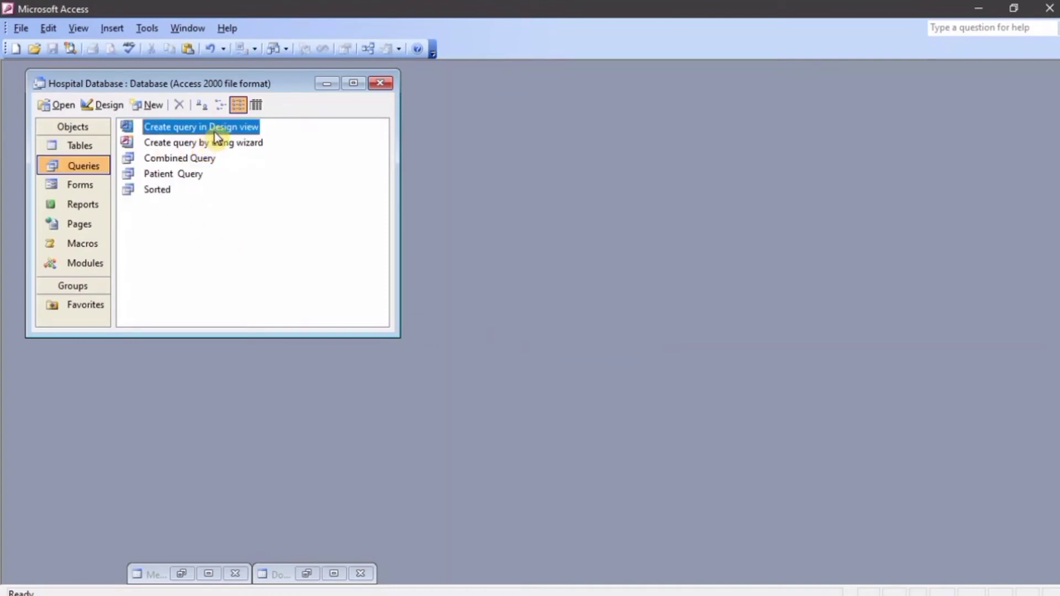
# Create a query in Design view from the Doctor Table with DoctorId, Doctor_First_Name, Doctor_Last_Name and Gender.
pyautogui.doubleClick(214, 133)
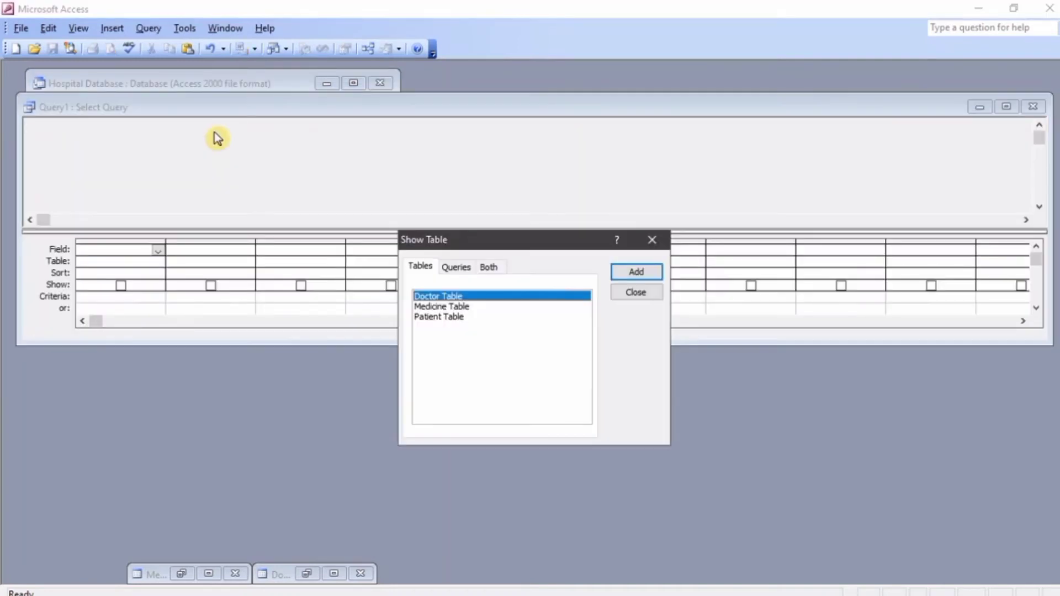
pyautogui.click(648, 276)
pyautogui.click(645, 289)
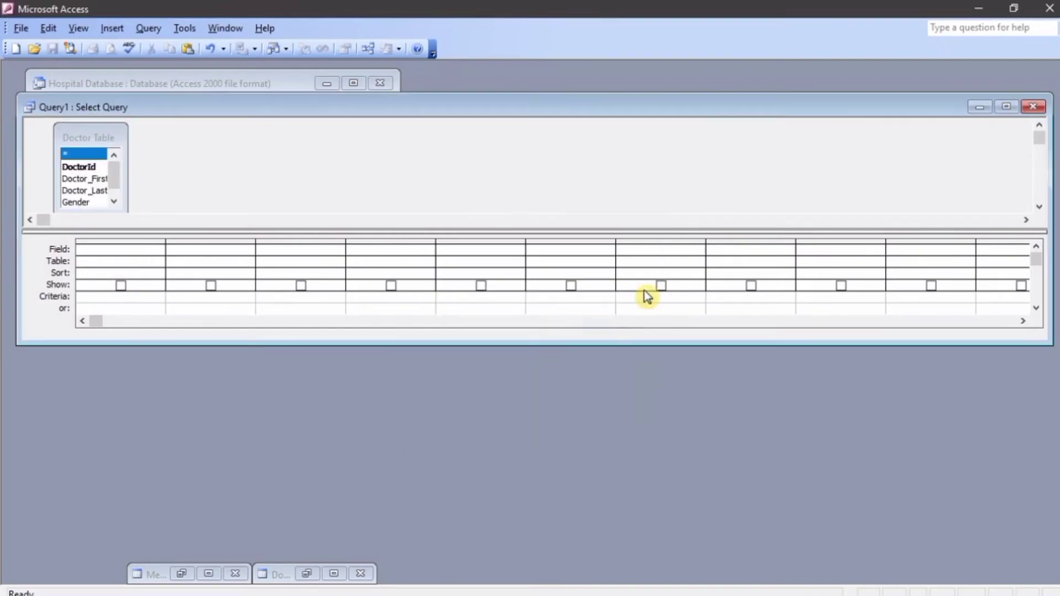
pyautogui.click(85, 166)
pyautogui.doubleClick(85, 165)
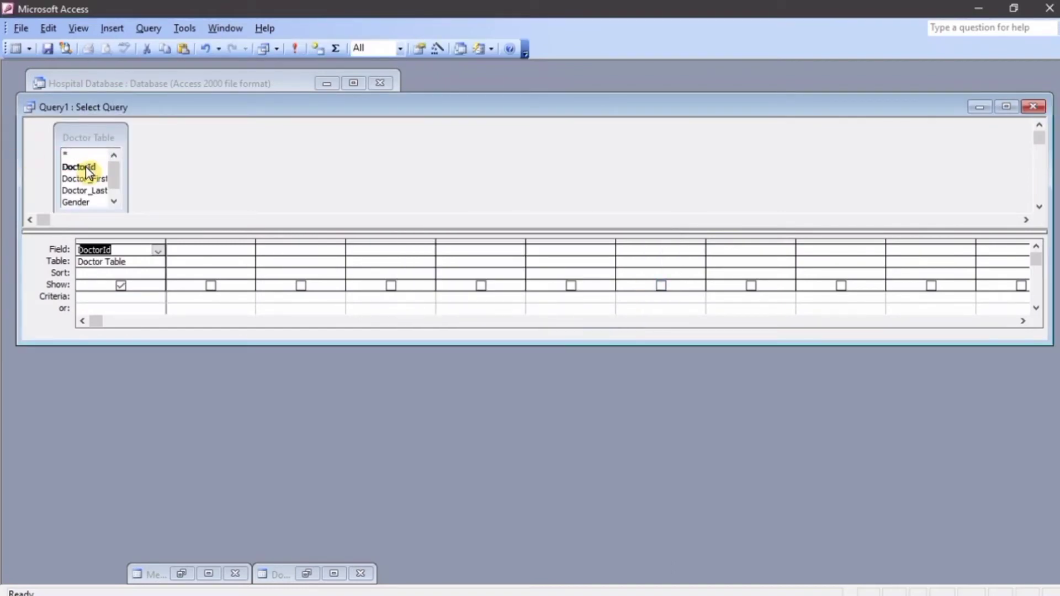
pyautogui.doubleClick(85, 177)
pyautogui.doubleClick(83, 191)
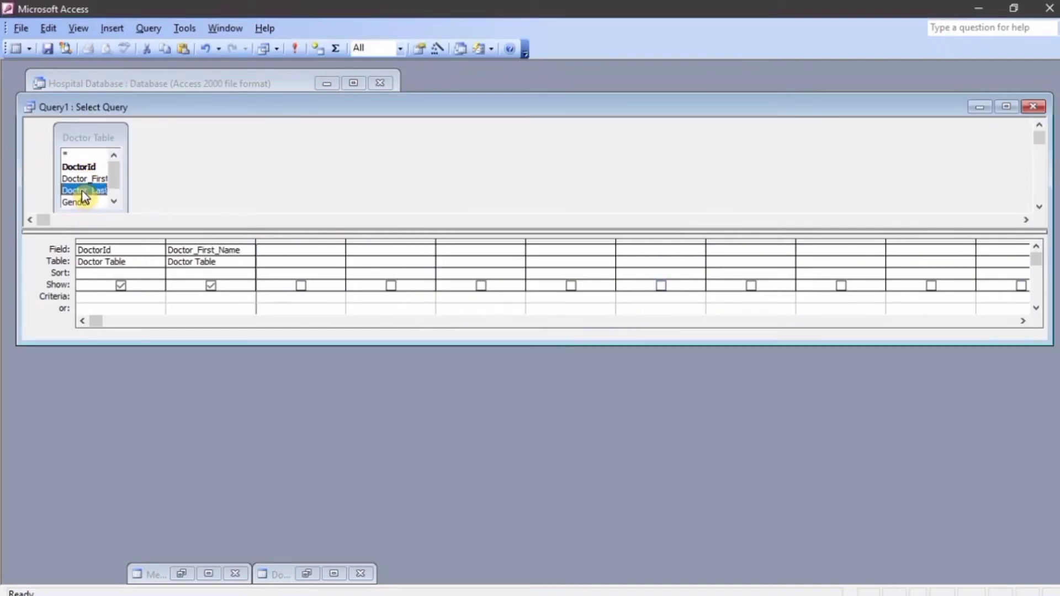
pyautogui.click(83, 202)
pyautogui.doubleClick(82, 202)
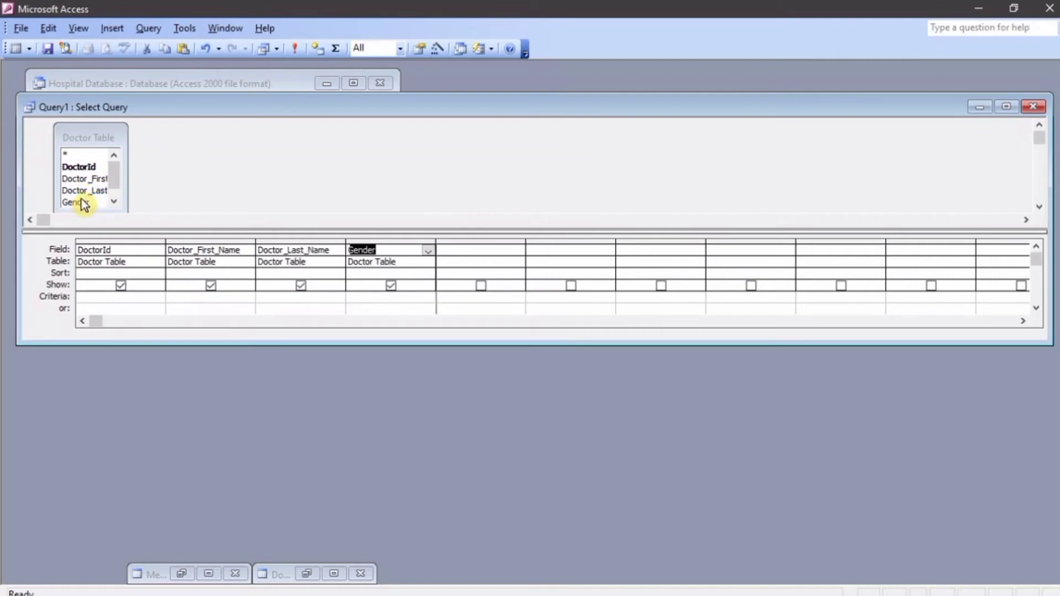
# Enter a doctor's first name in quotation marks as the Doctor_First_Name criterion and run the query.
pyautogui.click(176, 297)
pyautogui.write('"allan"')
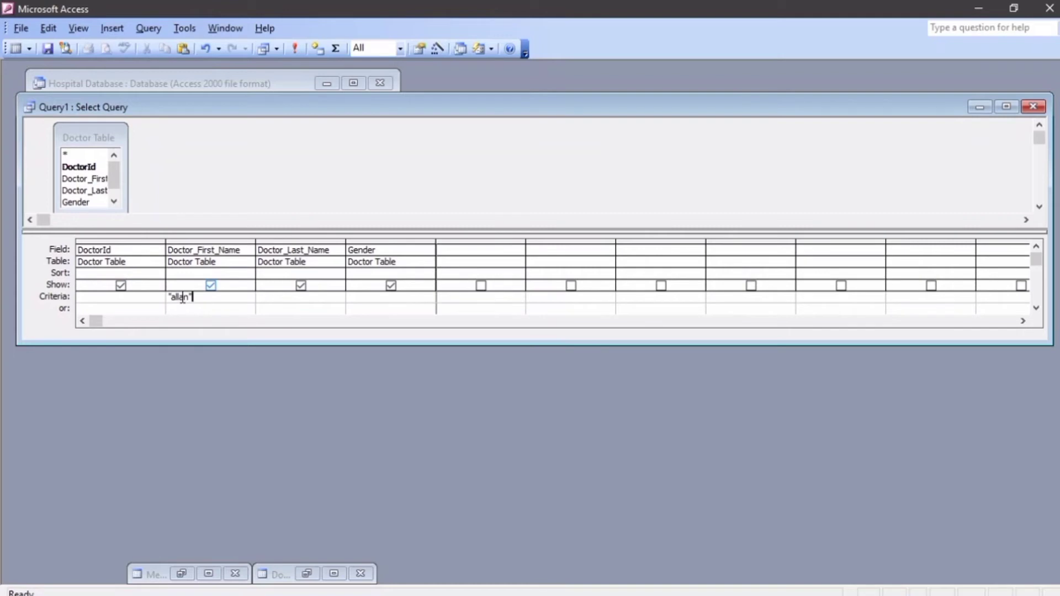
pyautogui.click(295, 49)
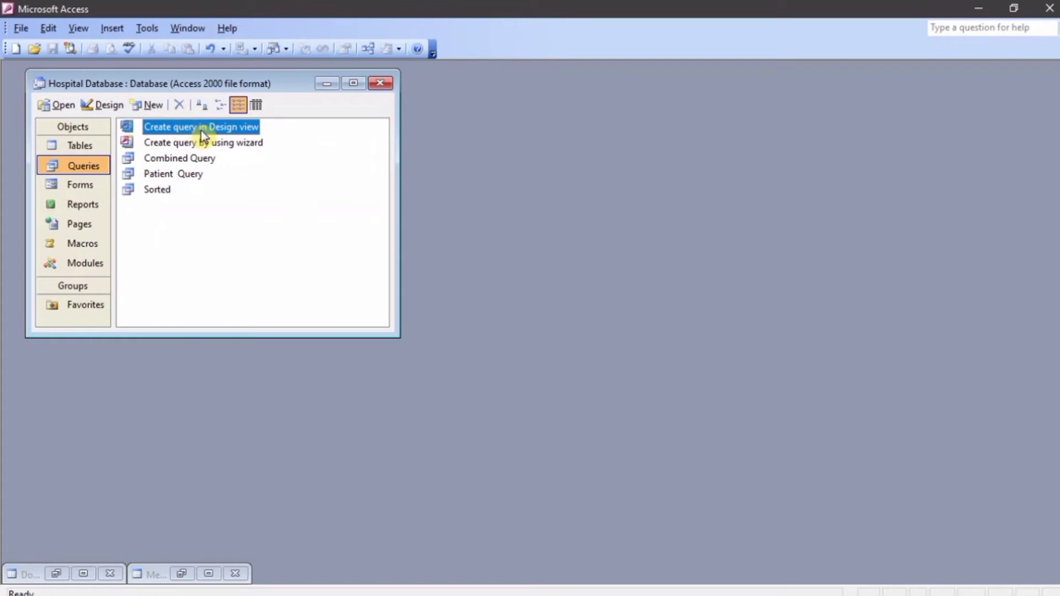
# Create a query in Design view from the Doctor Table with the Doctor_First_Name, Doctor_Last_Name and Gender fields.
pyautogui.doubleClick(247, 136)
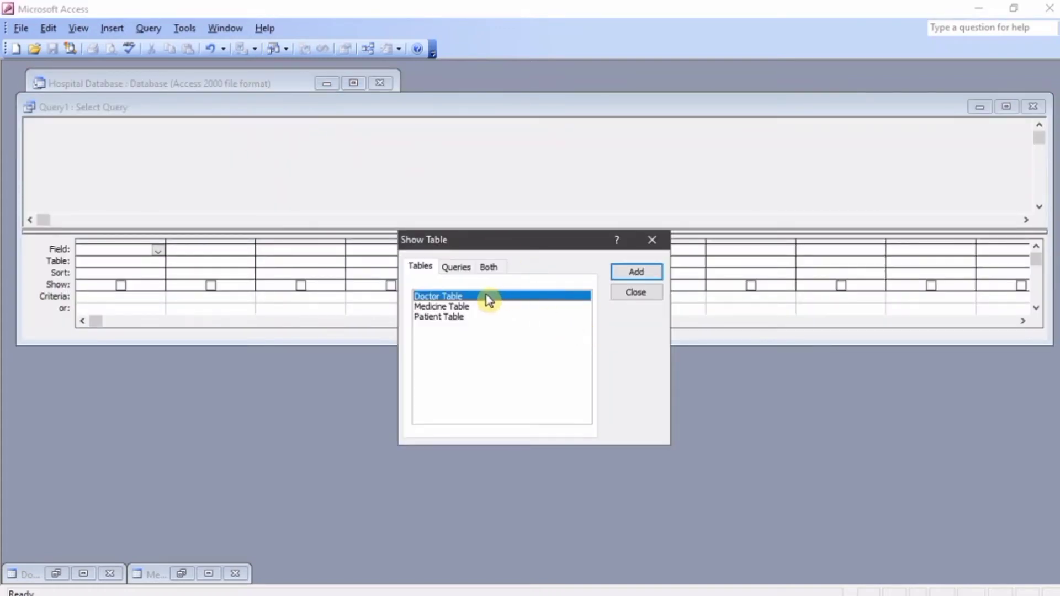
pyautogui.click(636, 271)
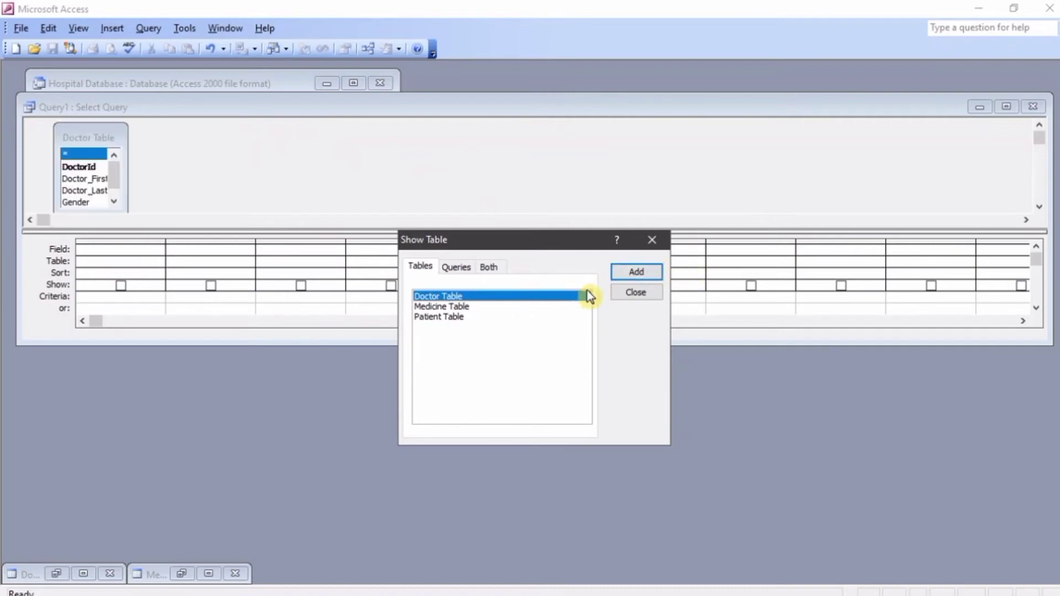
pyautogui.click(636, 293)
pyautogui.doubleClick(84, 179)
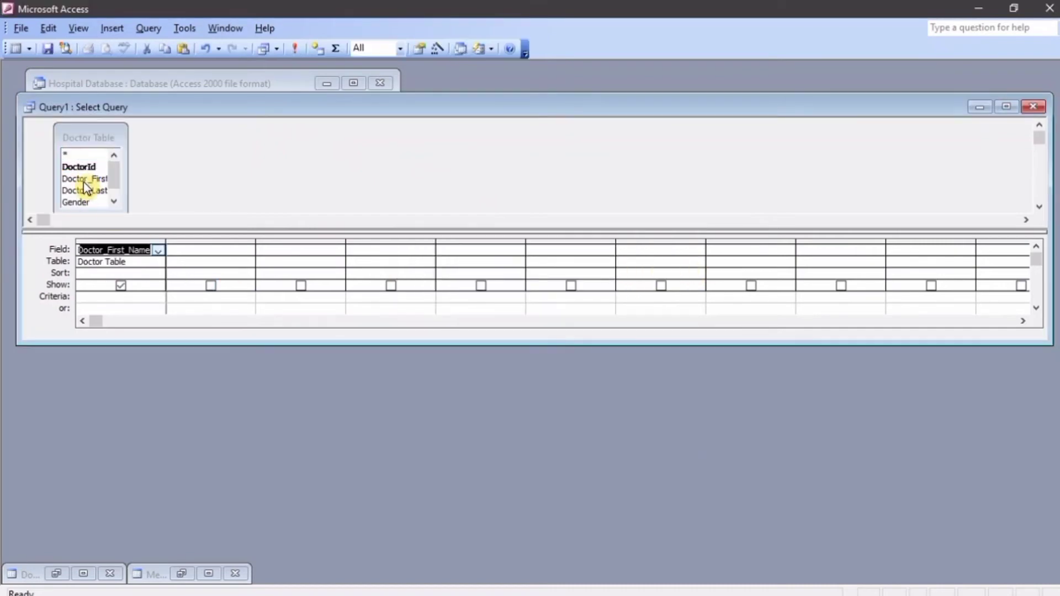
pyautogui.doubleClick(87, 190)
pyautogui.click(86, 202)
pyautogui.doubleClick(88, 204)
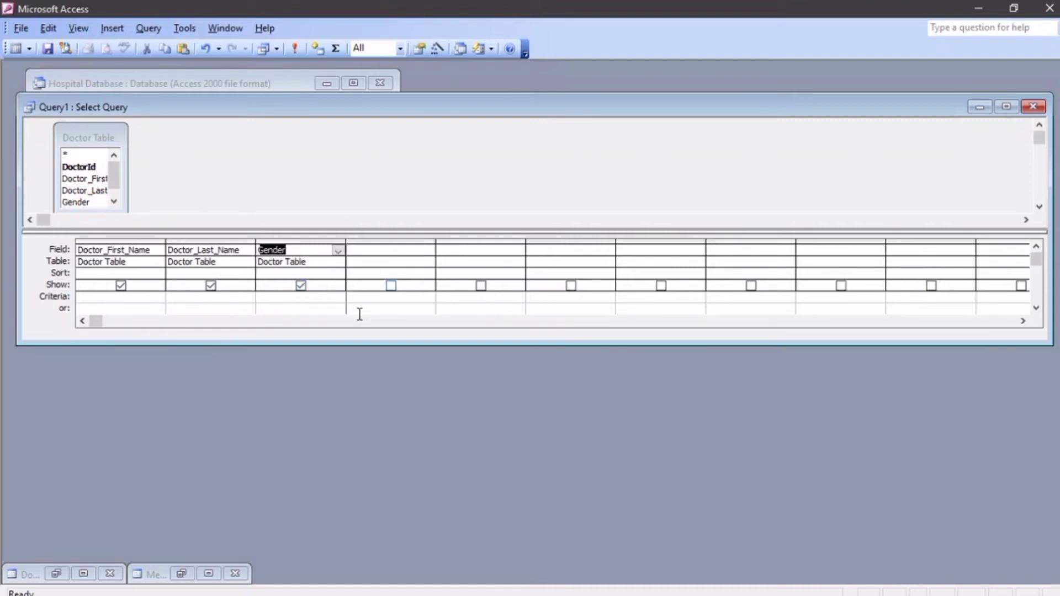
# Set the criterion of the Gender column to male and run the query.
pyautogui.click(288, 301)
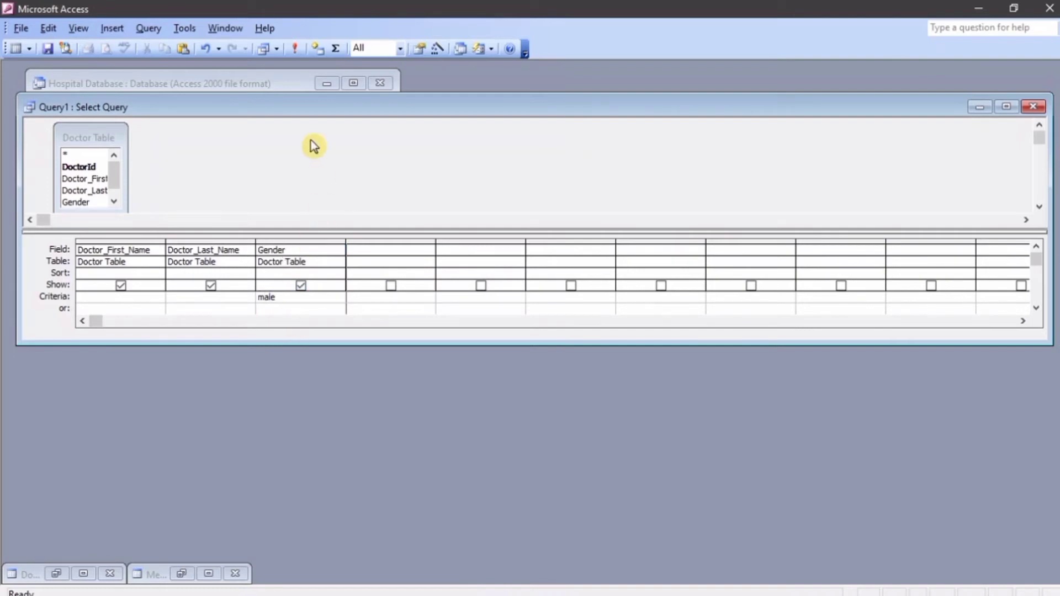
pyautogui.click(298, 49)
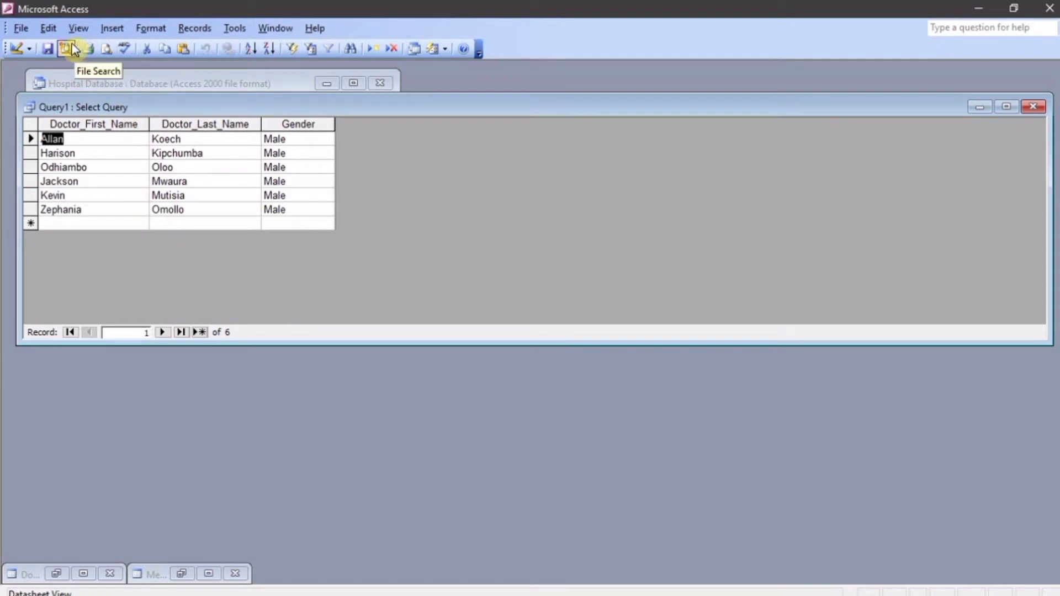
# Save the query as Male Doctors and close it.
pyautogui.click(47, 48)
pyautogui.write('Malke')
pyautogui.press('BackSpace')
pyautogui.press('BackSpace')
pyautogui.write('e')
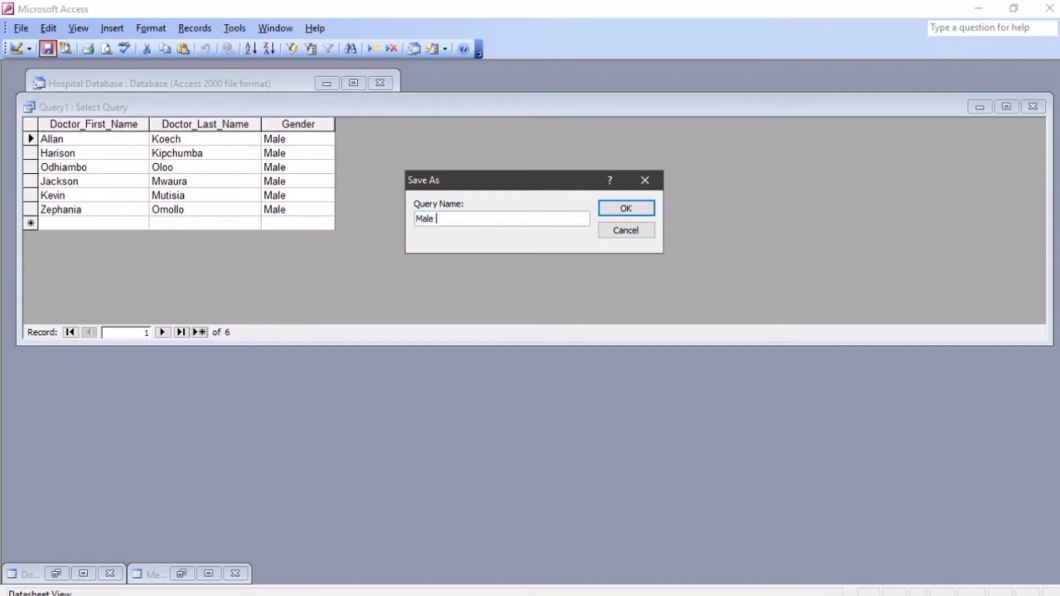
pyautogui.write(' Doctors')
pyautogui.click(612, 208)
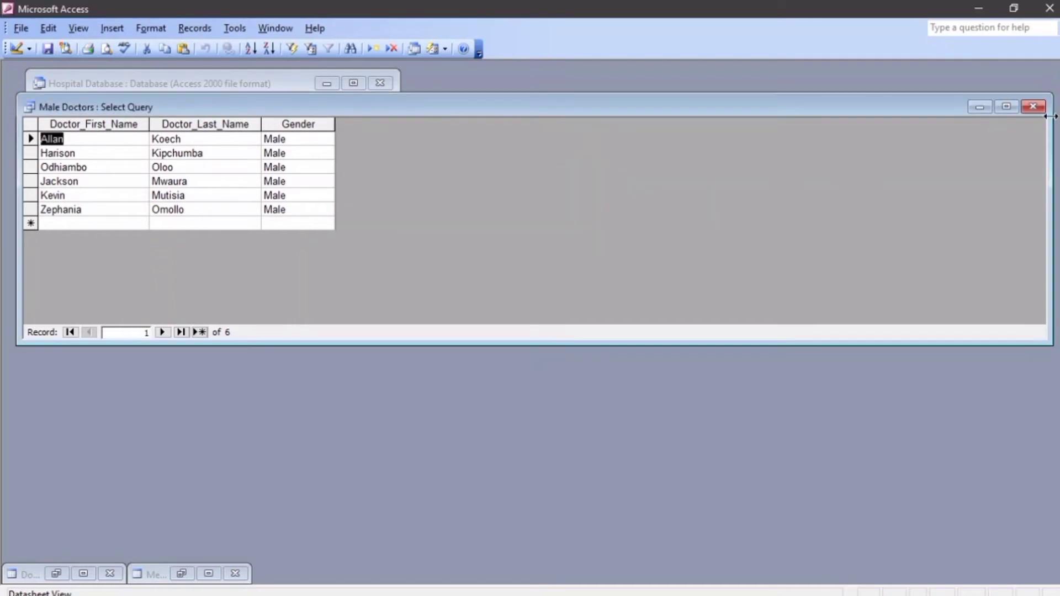
pyautogui.click(1033, 106)
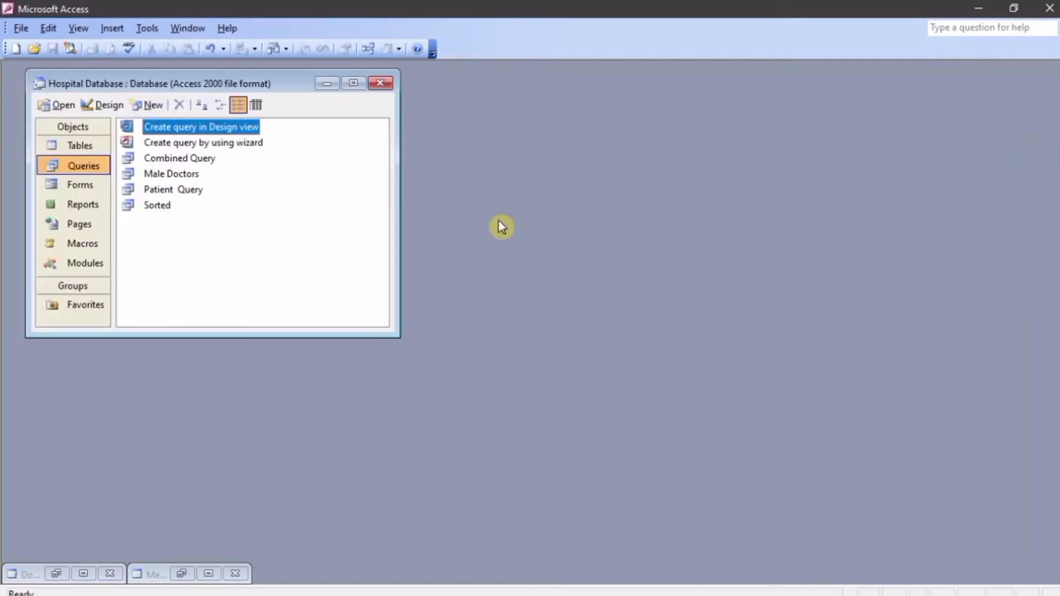
# Create a query in Design view from the Doctor Table with the DoctorId, Doctor_First_Name, Doctor_Last_Name and Gender fields.
pyautogui.doubleClick(191, 129)
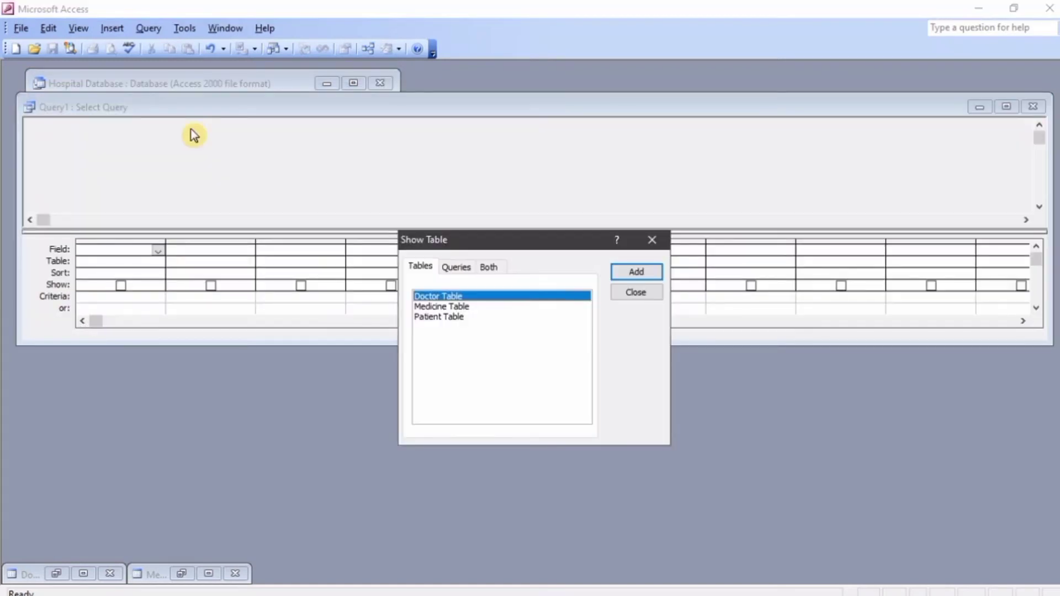
pyautogui.click(635, 270)
pyautogui.click(633, 287)
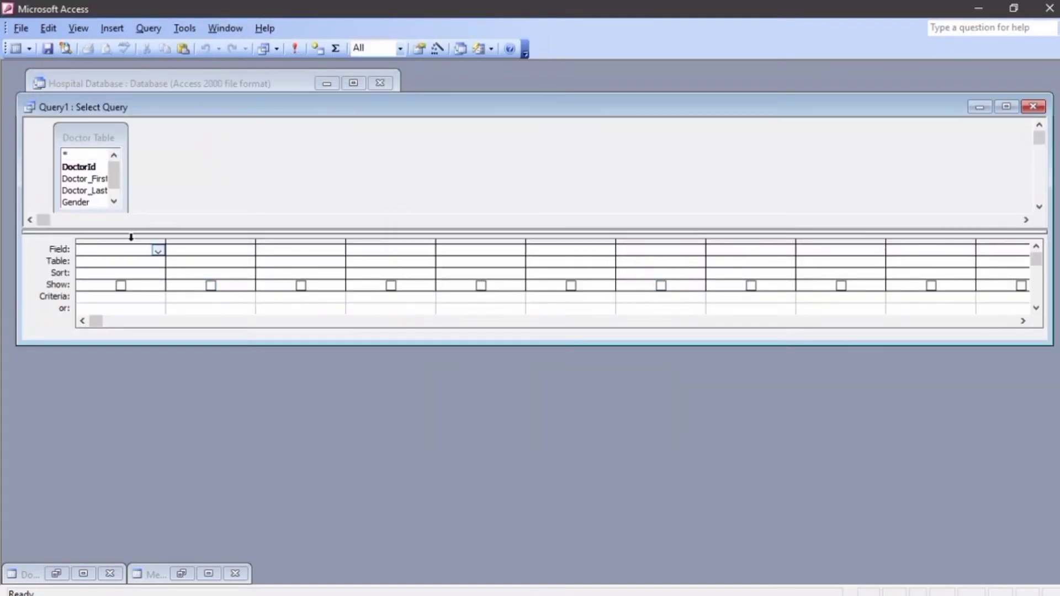
pyautogui.doubleClick(85, 166)
pyautogui.doubleClick(94, 178)
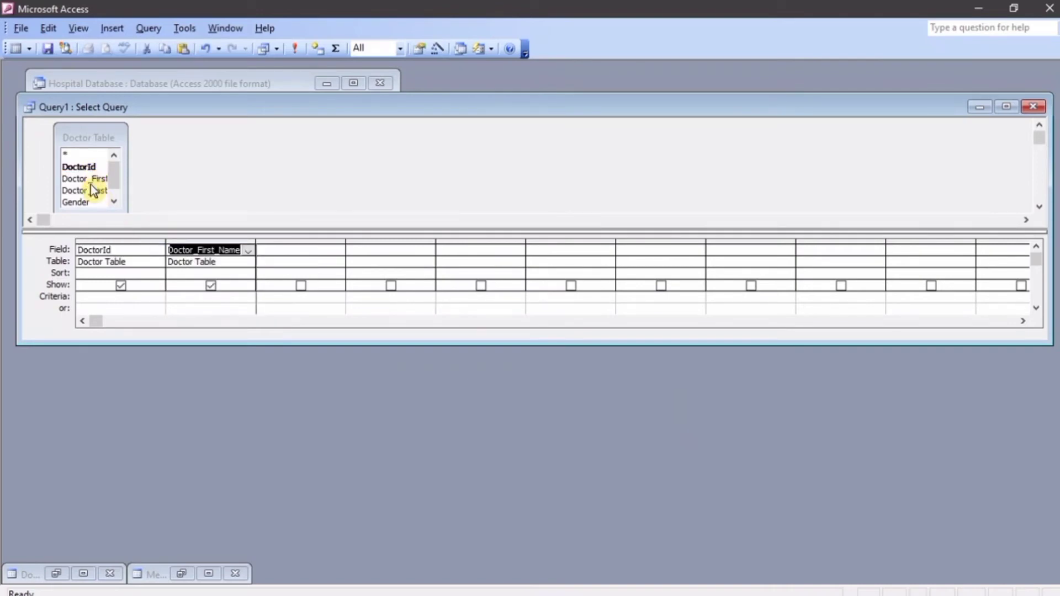
pyautogui.doubleClick(91, 191)
pyautogui.doubleClick(80, 200)
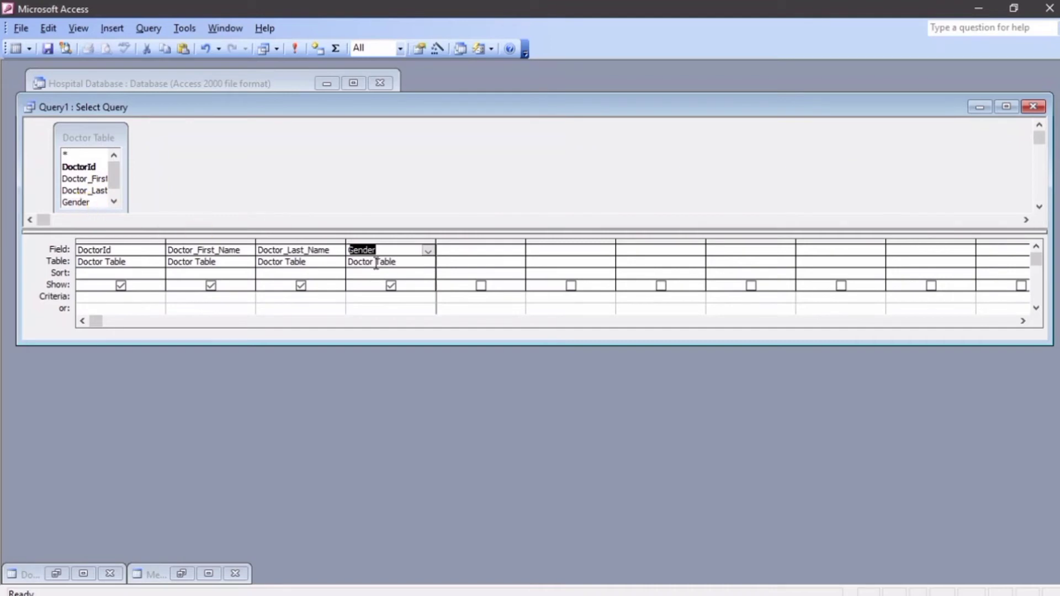
# Set the criterion of the Gender column to female and run the query.
pyautogui.click(377, 298)
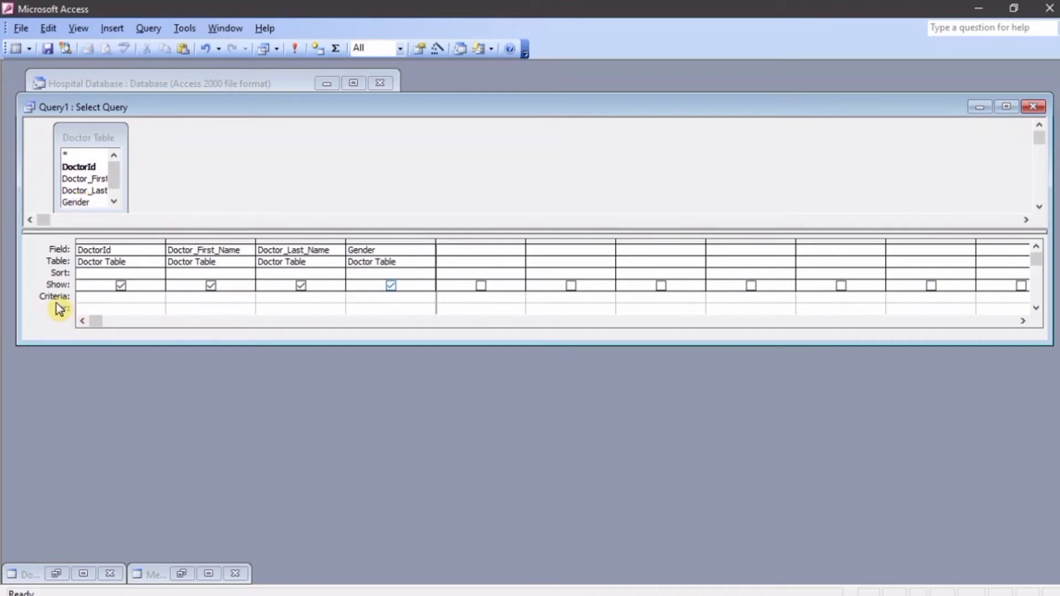
pyautogui.write('female')
pyautogui.click(295, 49)
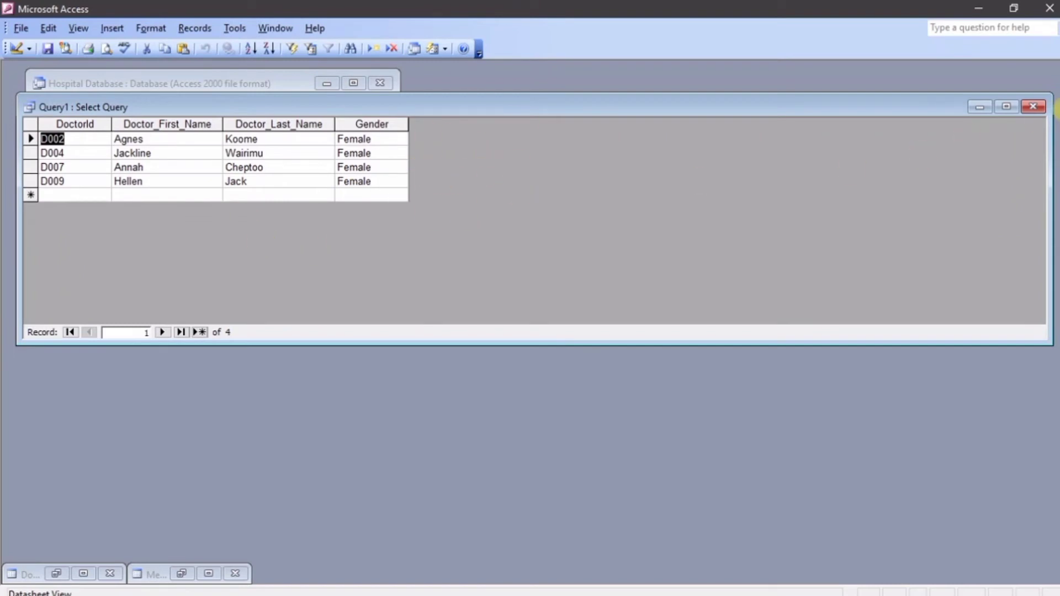
# Close the query and save it as Female Doctors.
pyautogui.click(1040, 109)
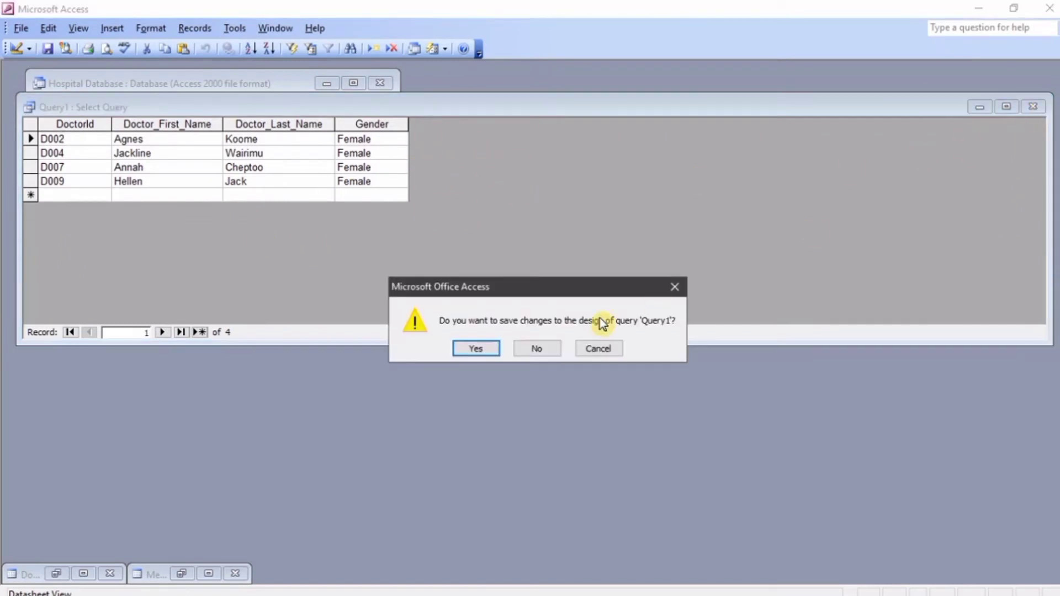
pyautogui.click(482, 347)
pyautogui.write('FemaleDoc')
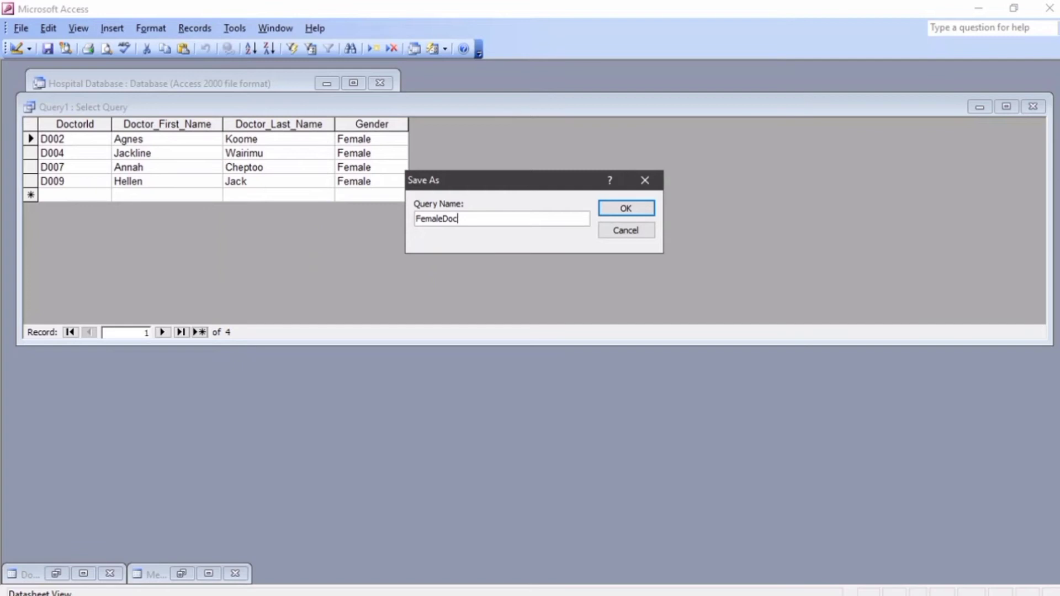
pyautogui.click(635, 213)
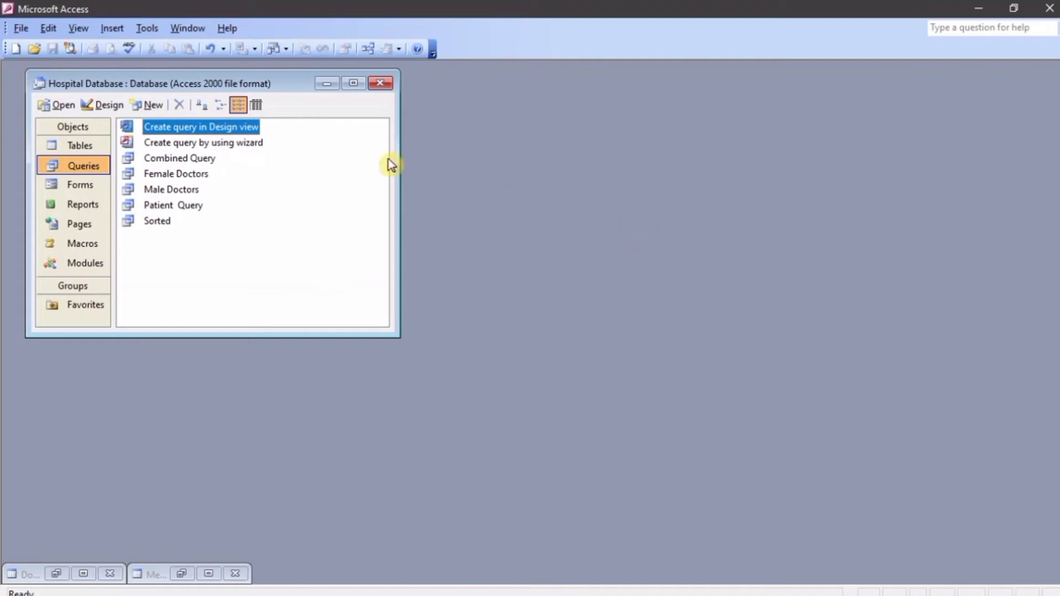
# Start another query in Design view based on the Doctor Table.
pyautogui.doubleClick(183, 133)
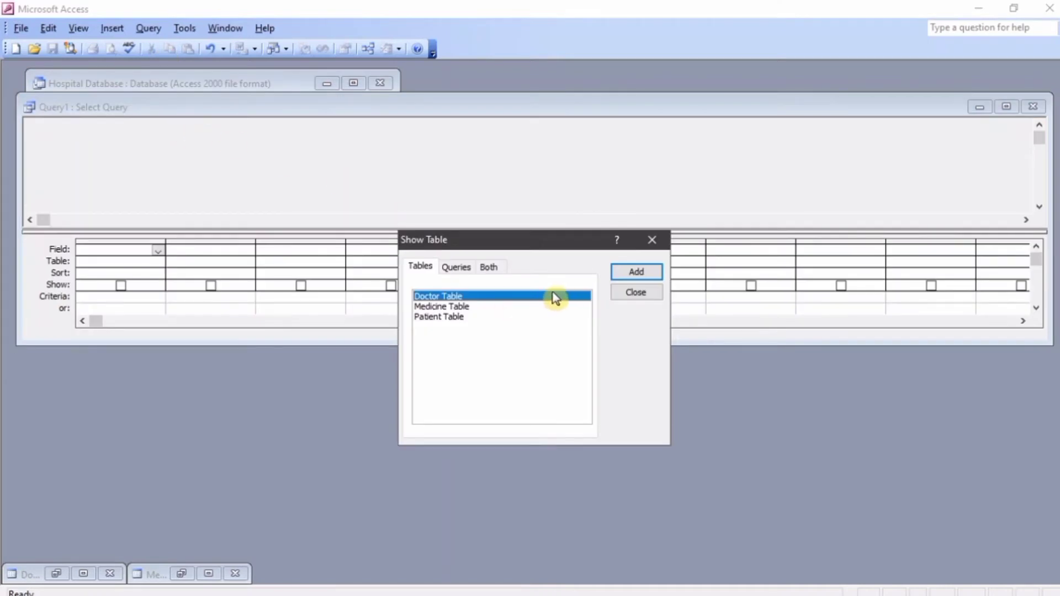
pyautogui.click(646, 273)
pyautogui.click(635, 293)
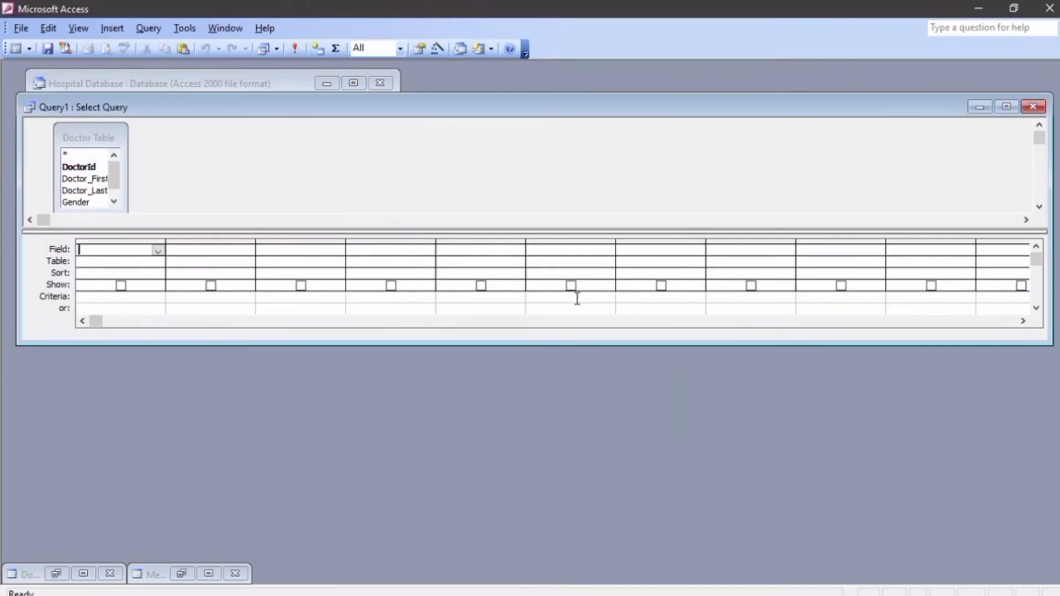
# Build and run a query on Doctor_First_Name, Doctor_Last_Name and Gender from the Doctor Table, with the criterion A* on Doctor_First_Name.
pyautogui.doubleClick(84, 190)
pyautogui.doubleClick(79, 201)
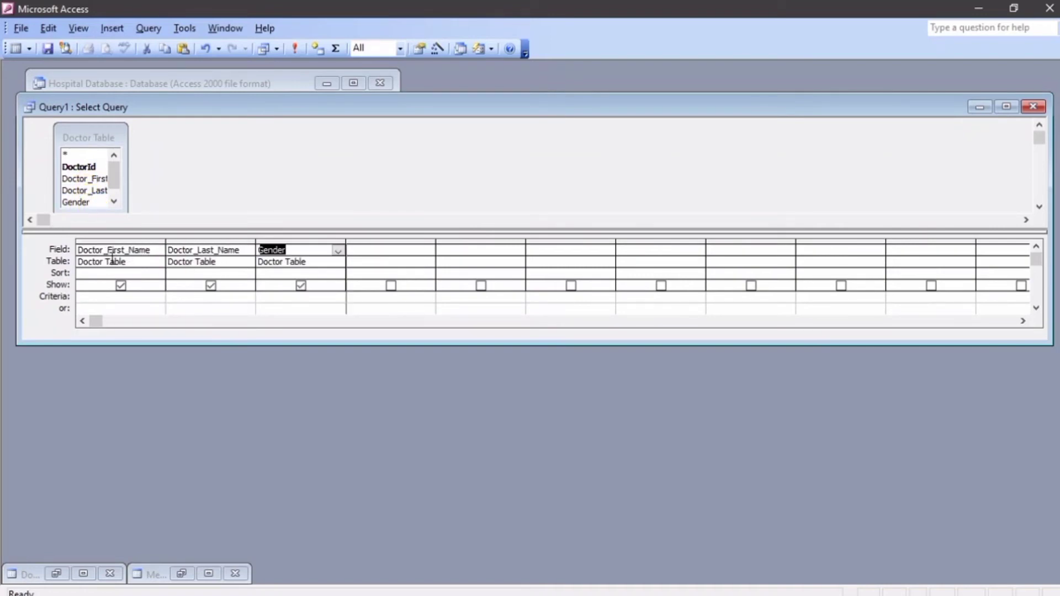
pyautogui.click(121, 286)
pyautogui.click(108, 297)
pyautogui.write('A')
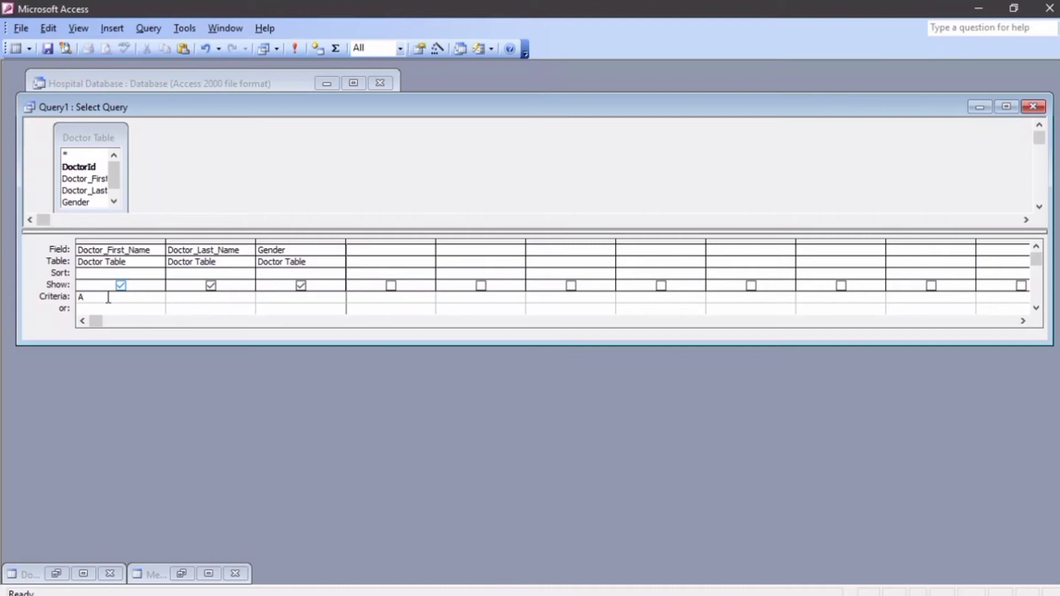
pyautogui.write('*')
pyautogui.click(296, 50)
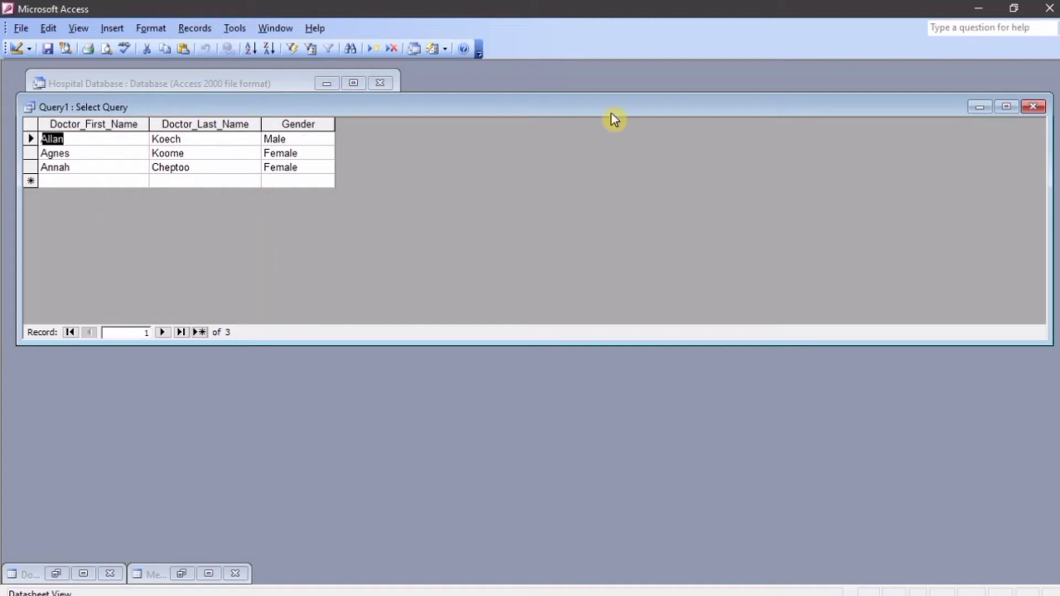
# Close the query and save it as "First Name Start with A".
pyautogui.click(1033, 106)
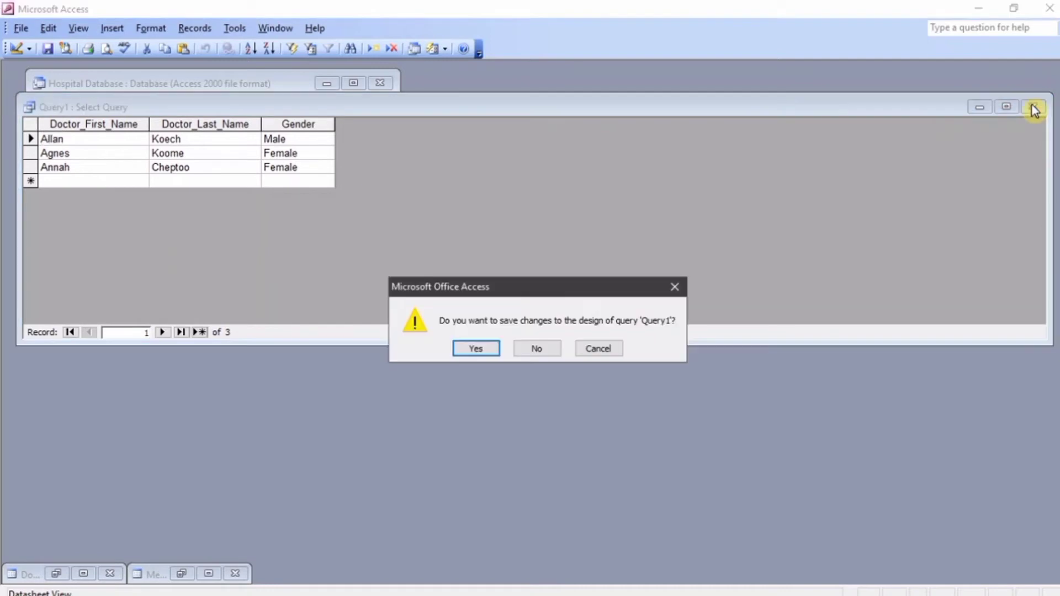
pyautogui.click(469, 356)
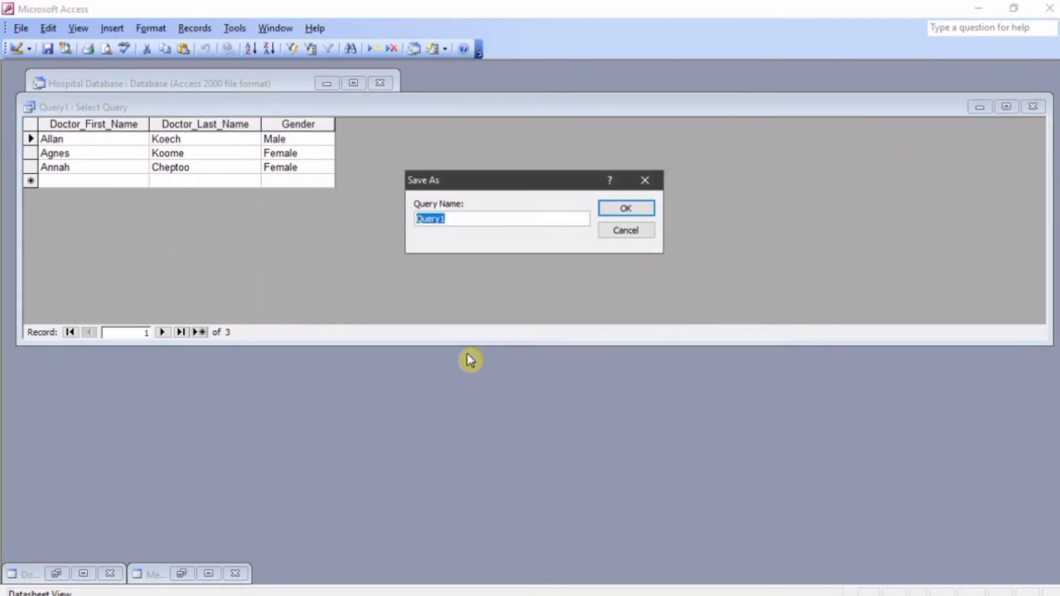
pyautogui.write('First Name Start with A')
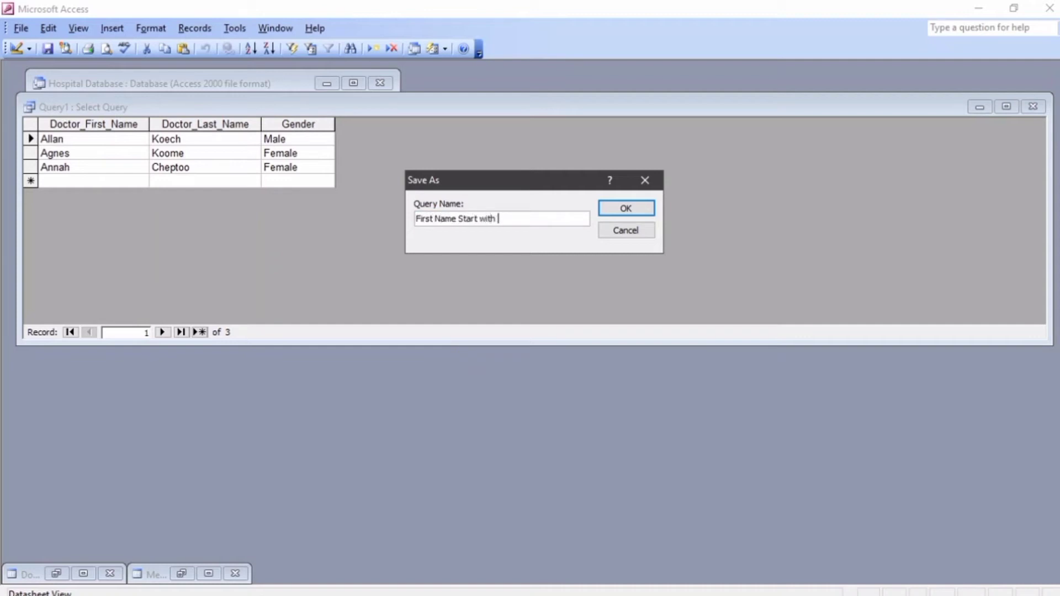
pyautogui.click(640, 213)
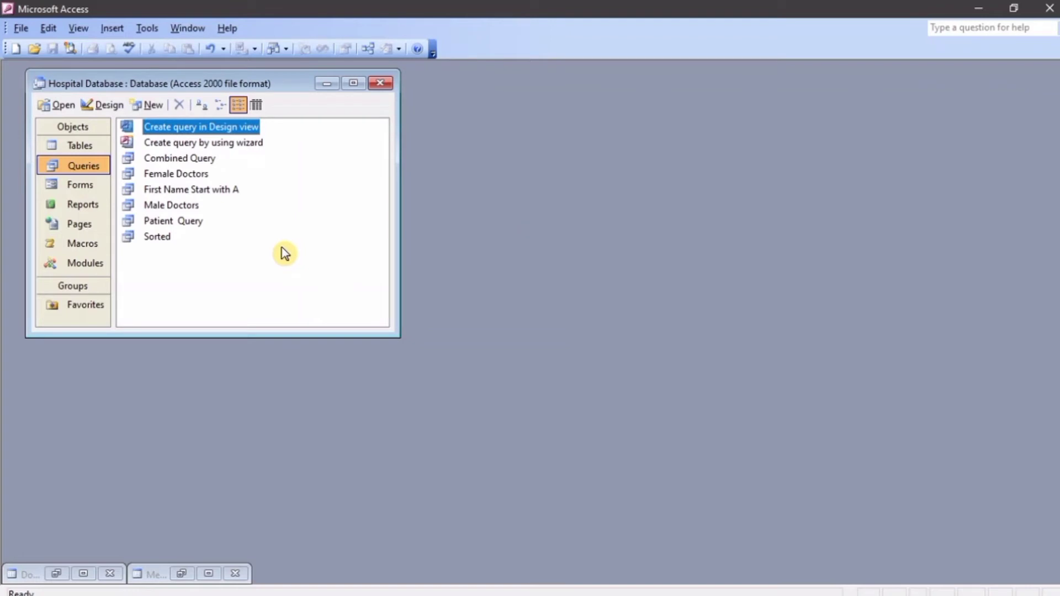
# Add a Price field with the Currency data type to the design of the Medicine Table.
pyautogui.click(90, 149)
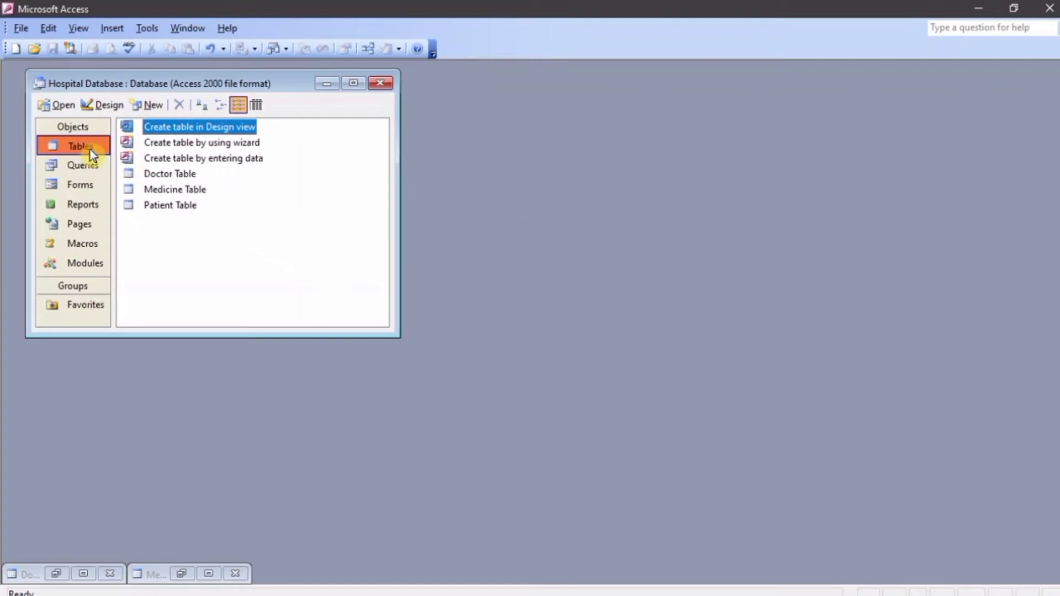
pyautogui.doubleClick(182, 191)
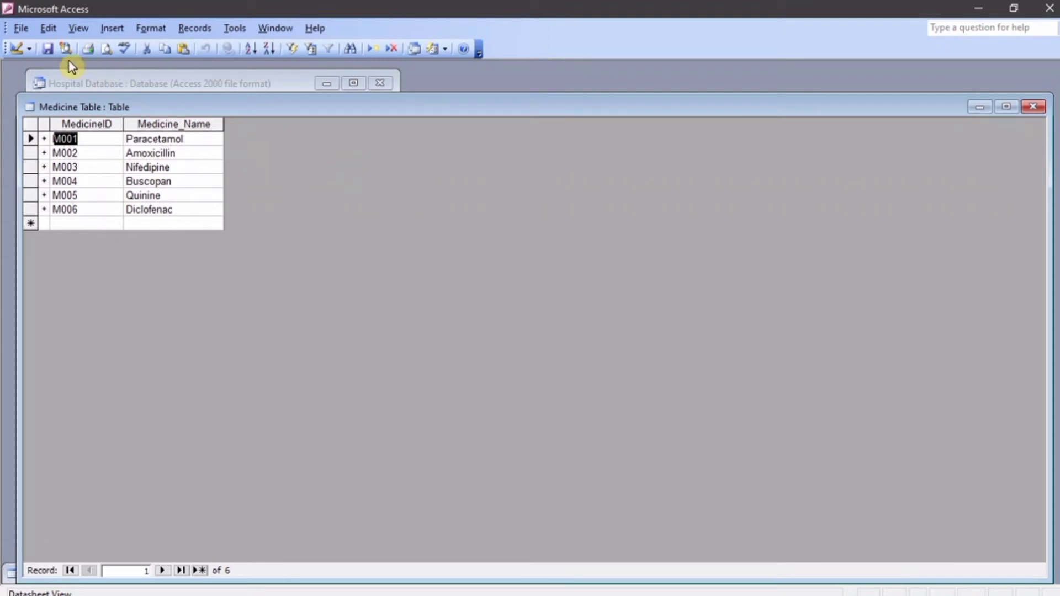
pyautogui.click(17, 49)
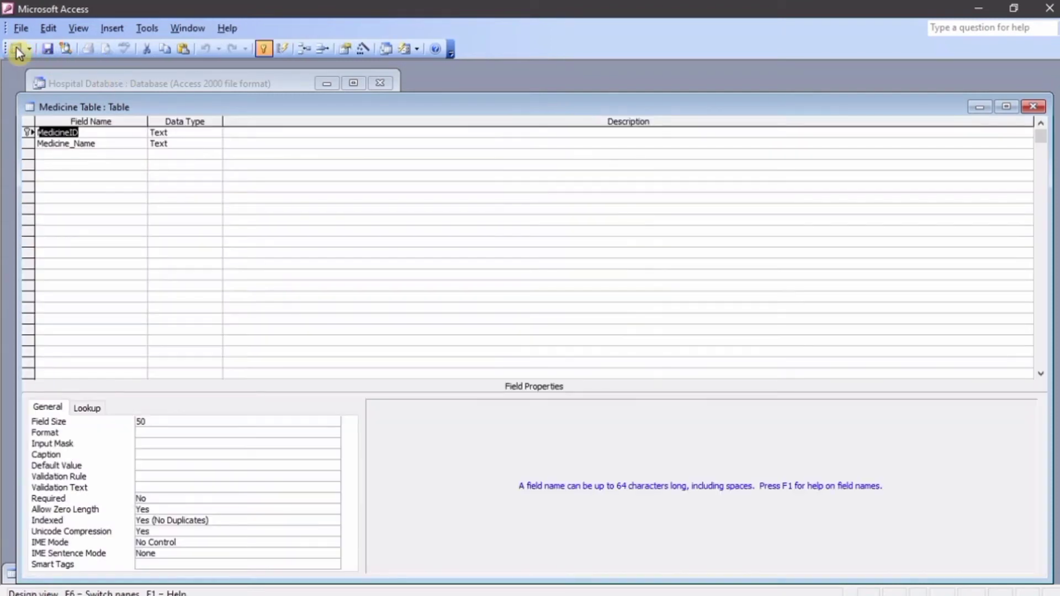
pyautogui.click(99, 152)
pyautogui.write('Price')
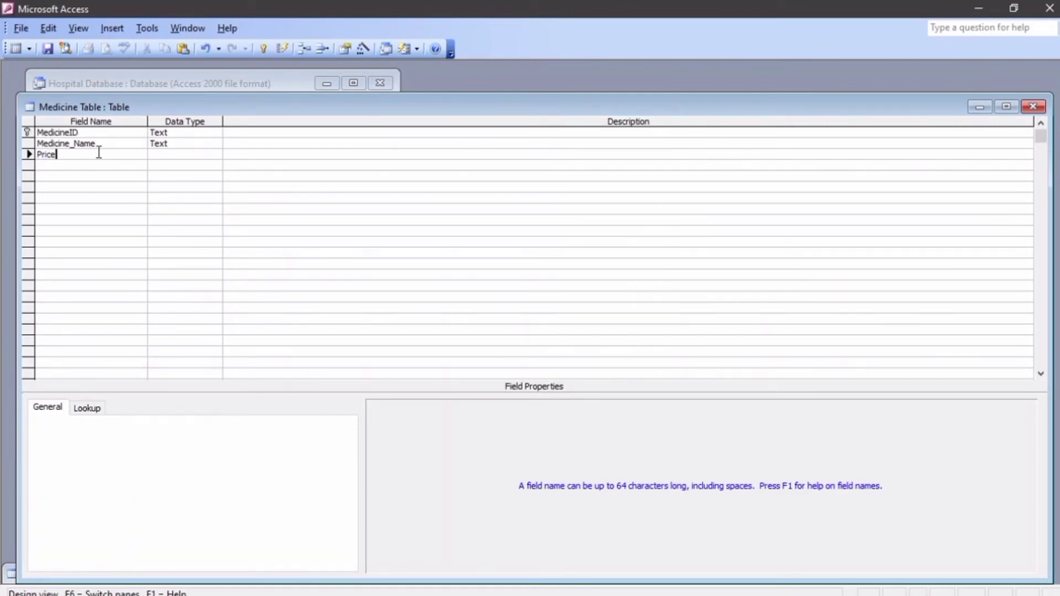
pyautogui.click(184, 154)
pyautogui.click(213, 155)
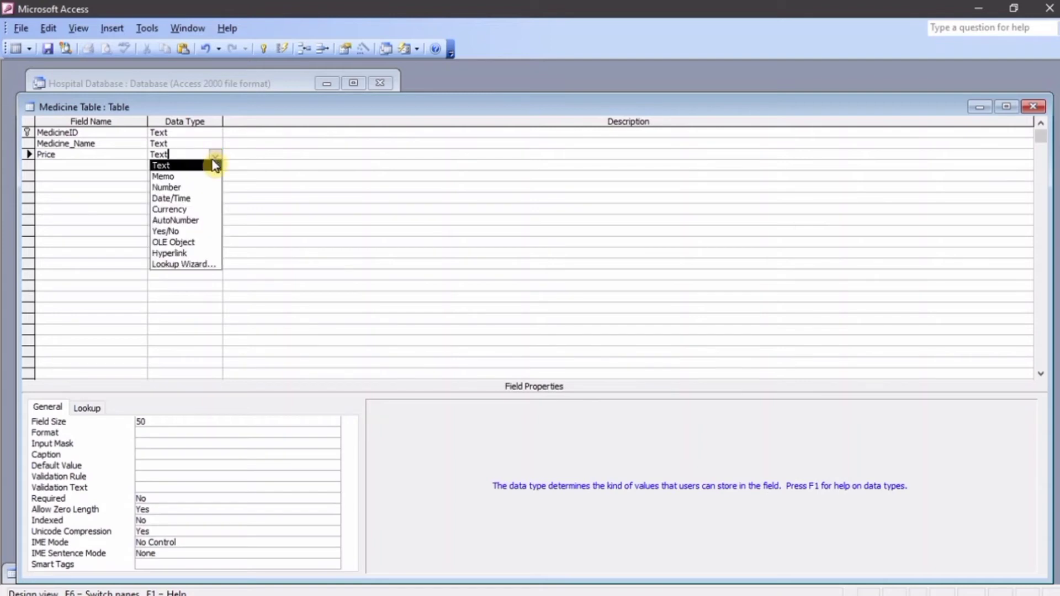
pyautogui.click(199, 210)
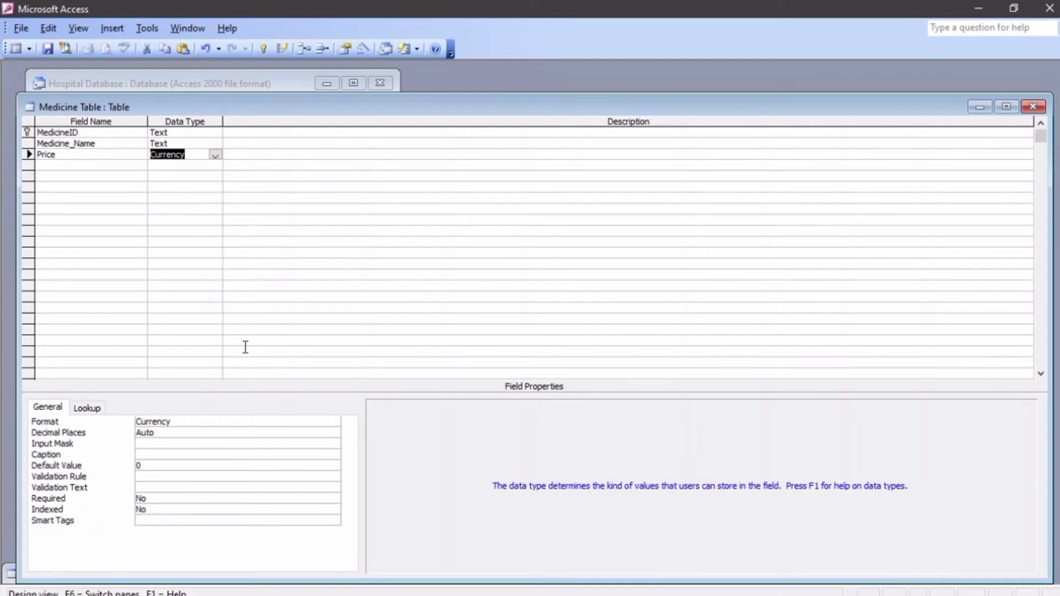
# Set the Price field's format to Currency and its decimal places to 2.
pyautogui.click(309, 423)
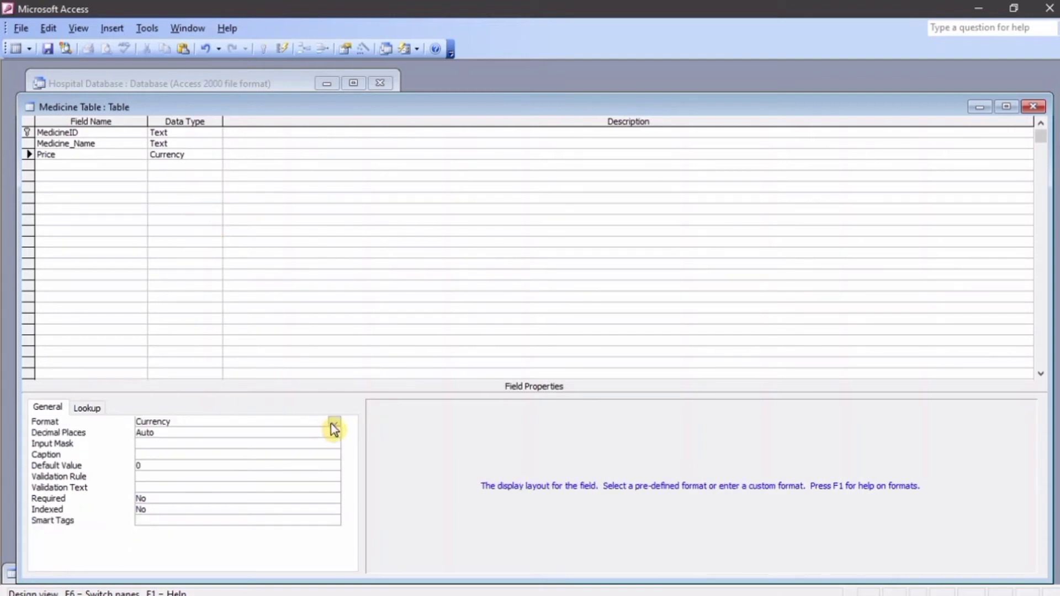
pyautogui.click(332, 422)
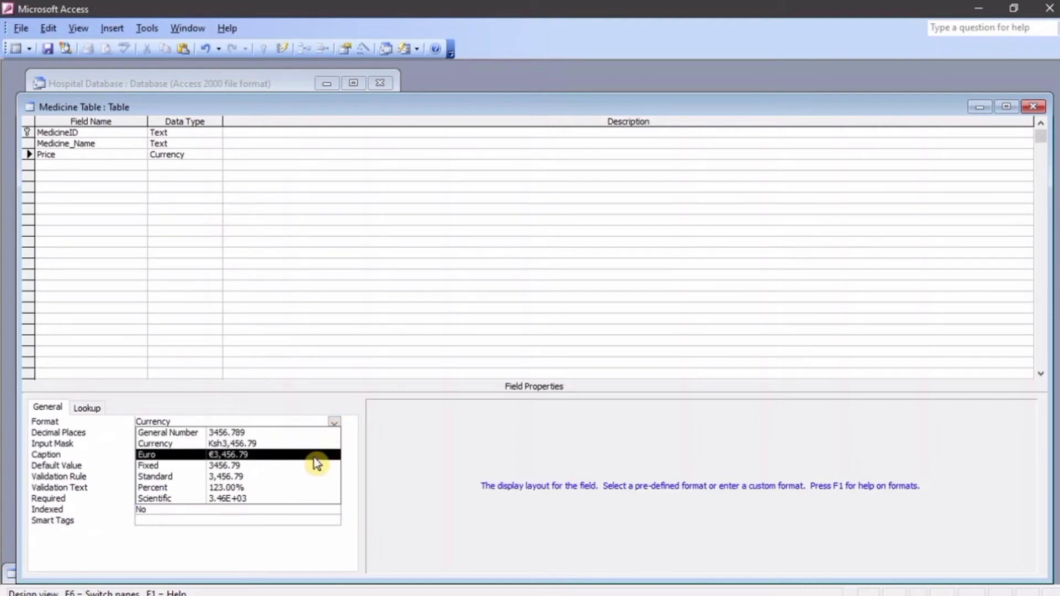
pyautogui.click(306, 443)
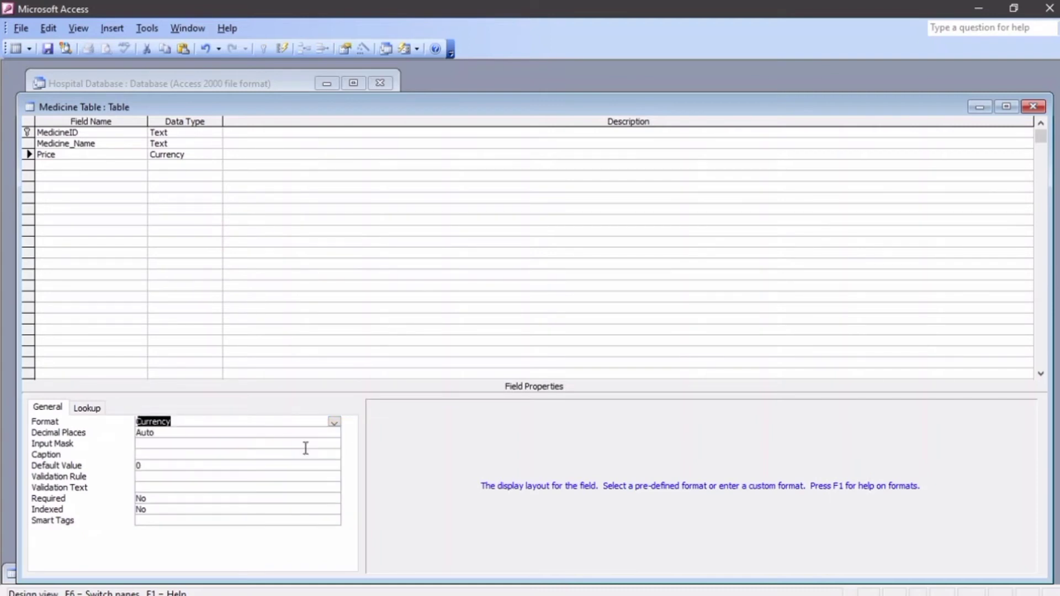
pyautogui.click(208, 433)
pyautogui.click(335, 433)
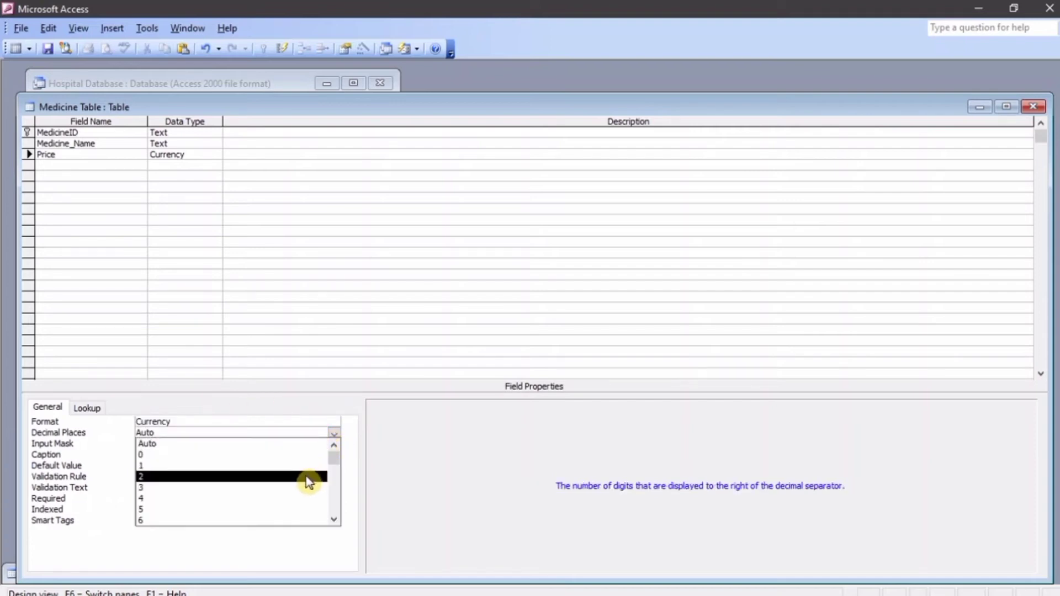
pyautogui.click(307, 477)
# Describe the Price field as "Medicine Price in Kenya shillings" and close the table, saving its design and replacing earlier changes.
pyautogui.click(307, 154)
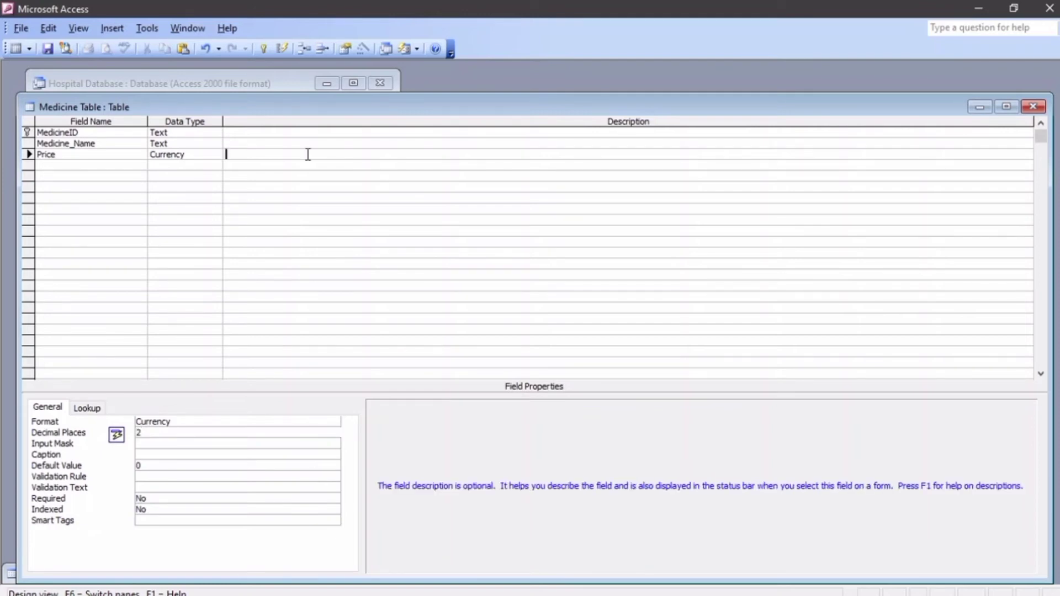
pyautogui.write('Medicine Price in K')
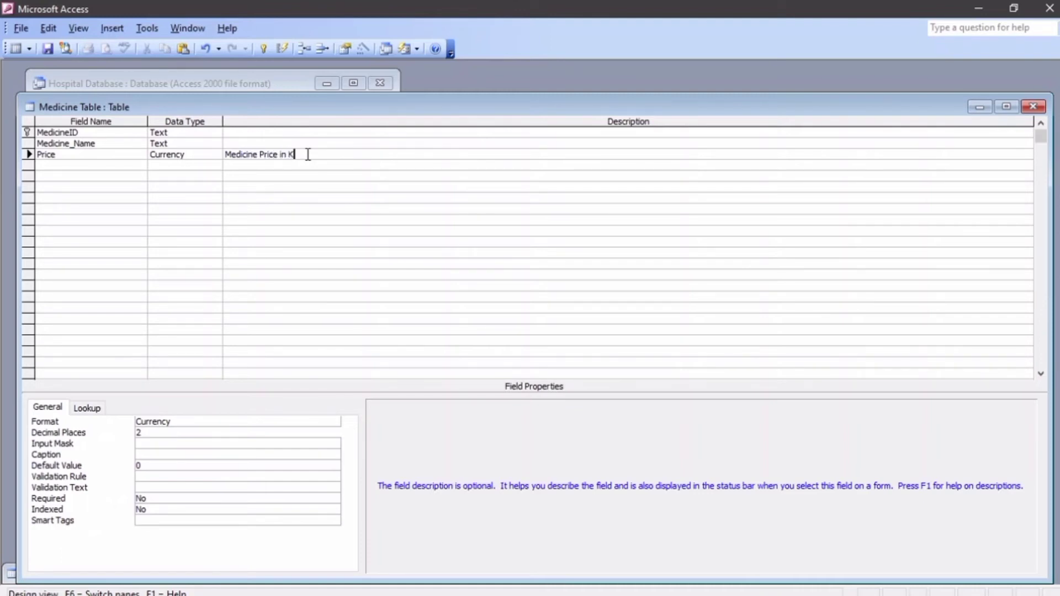
pyautogui.write('enya shillings')
pyautogui.click(1033, 106)
pyautogui.click(473, 353)
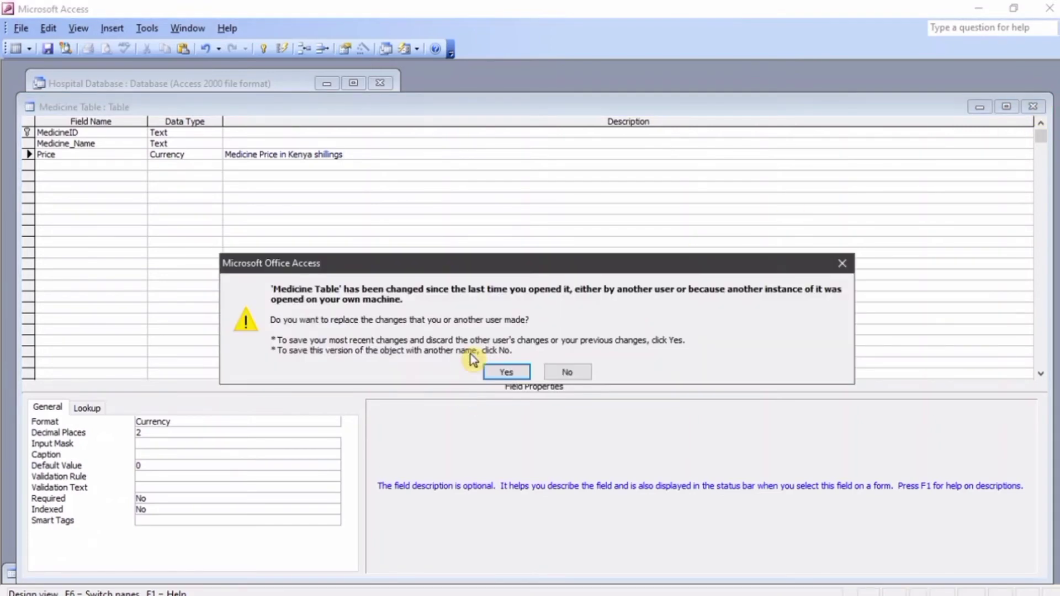
pyautogui.click(506, 372)
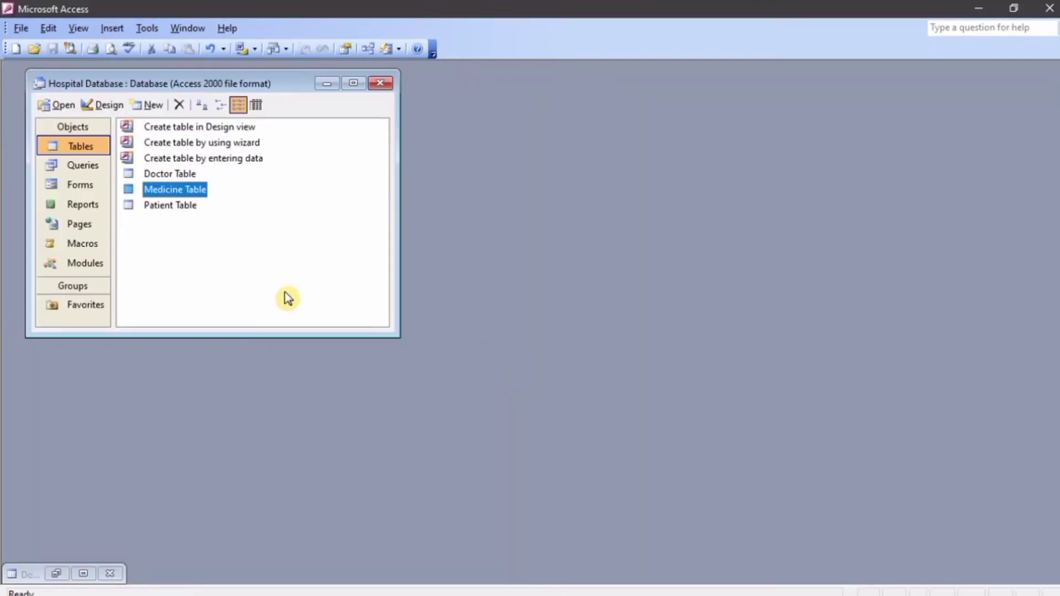
# Fill in the Medicine Table's prices for M001 to M006 as 20, 340, 423, 111, 45 and 223, and close the table.
pyautogui.doubleClick(185, 192)
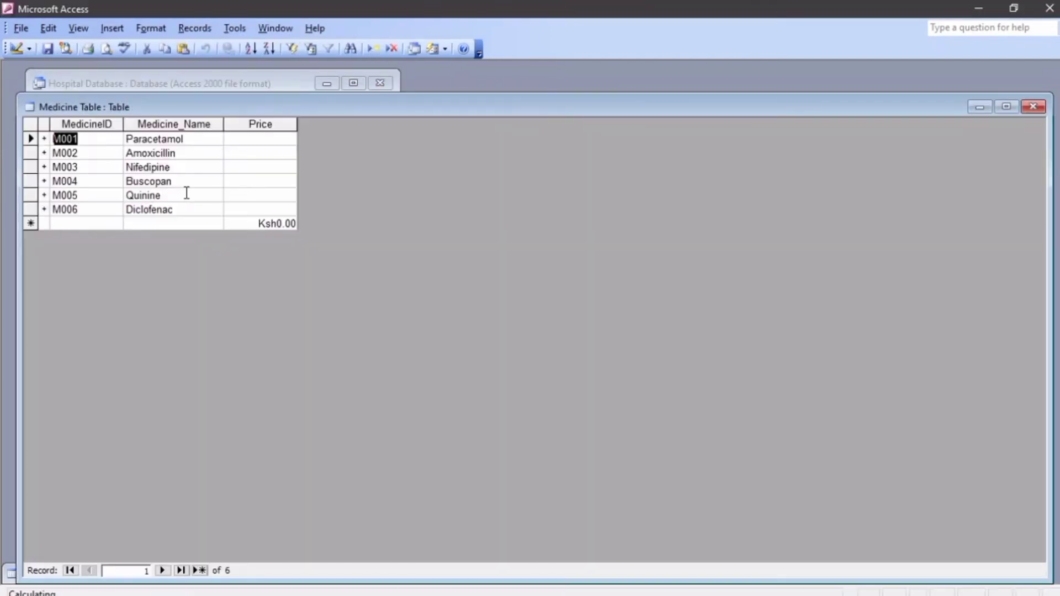
pyautogui.click(254, 137)
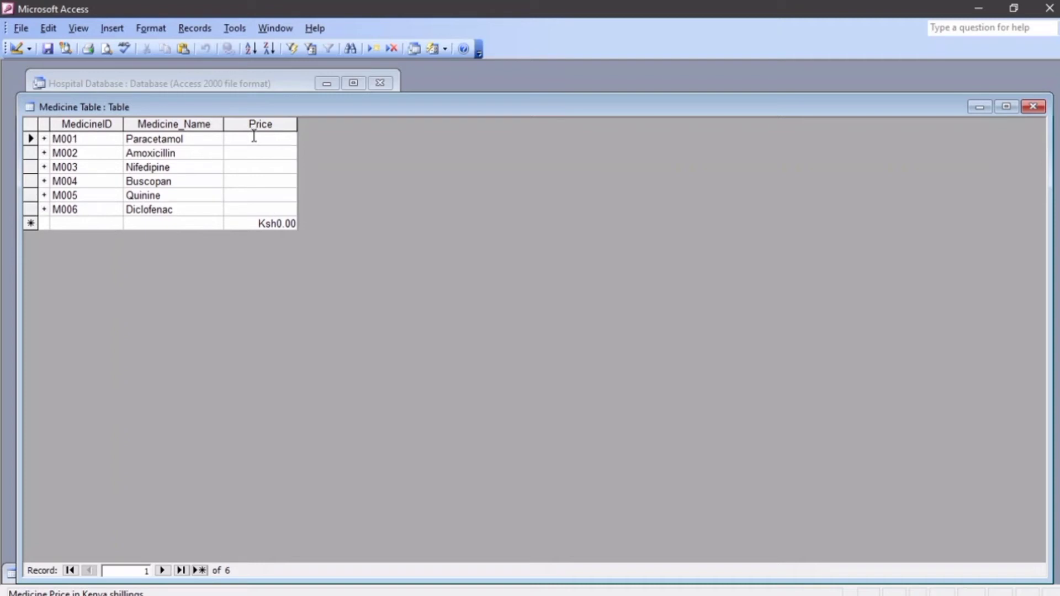
pyautogui.write('20')
pyautogui.press('Down')
pyautogui.write('340')
pyautogui.press('Down')
pyautogui.write('423')
pyautogui.press('Down')
pyautogui.write('111')
pyautogui.press('Down')
pyautogui.write('45')
pyautogui.press('Down')
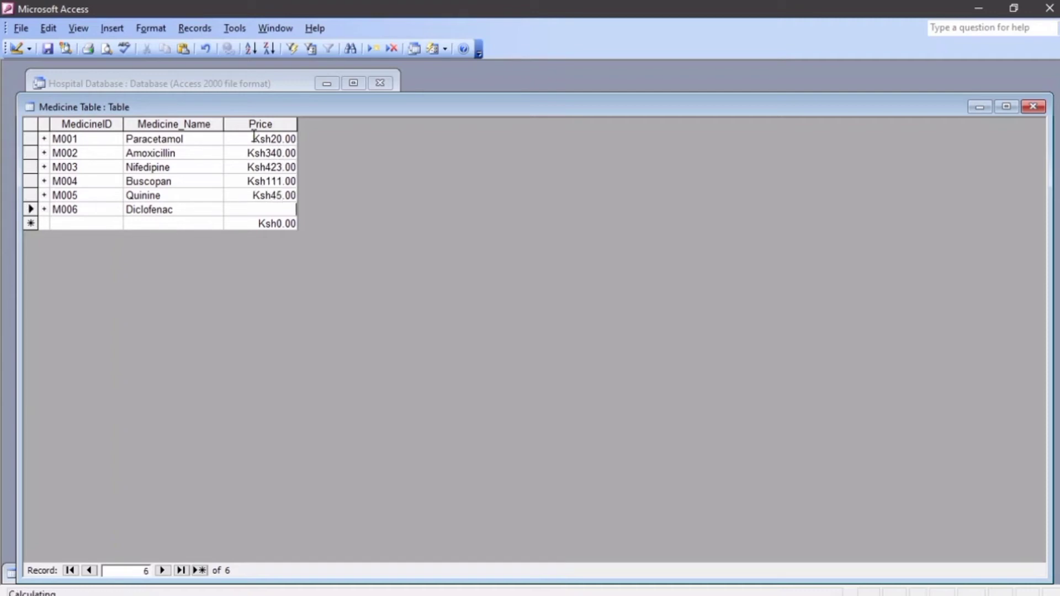
pyautogui.write('223')
pyautogui.press('Down')
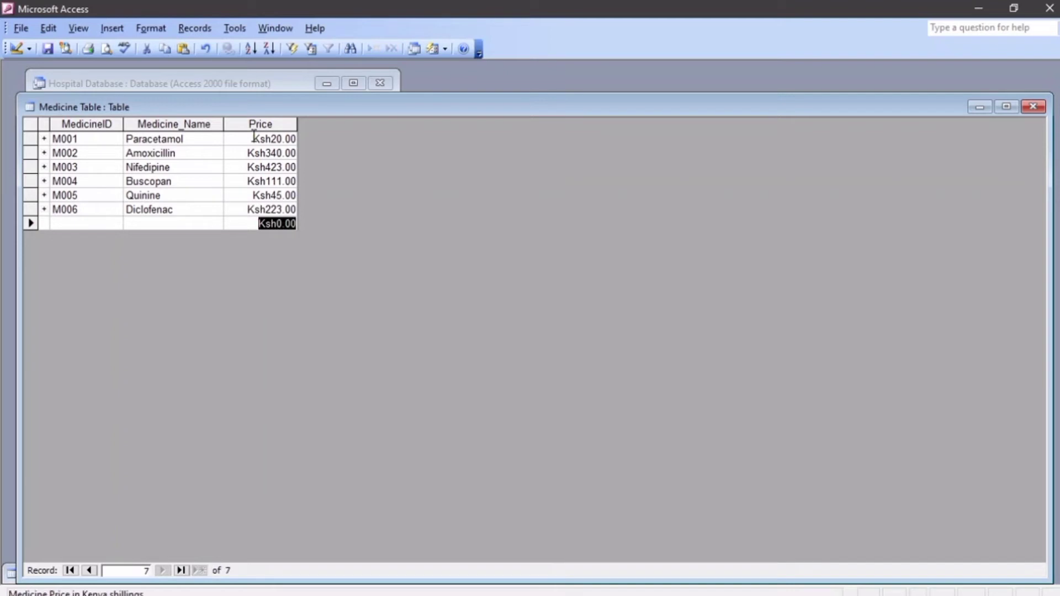
pyautogui.click(1037, 107)
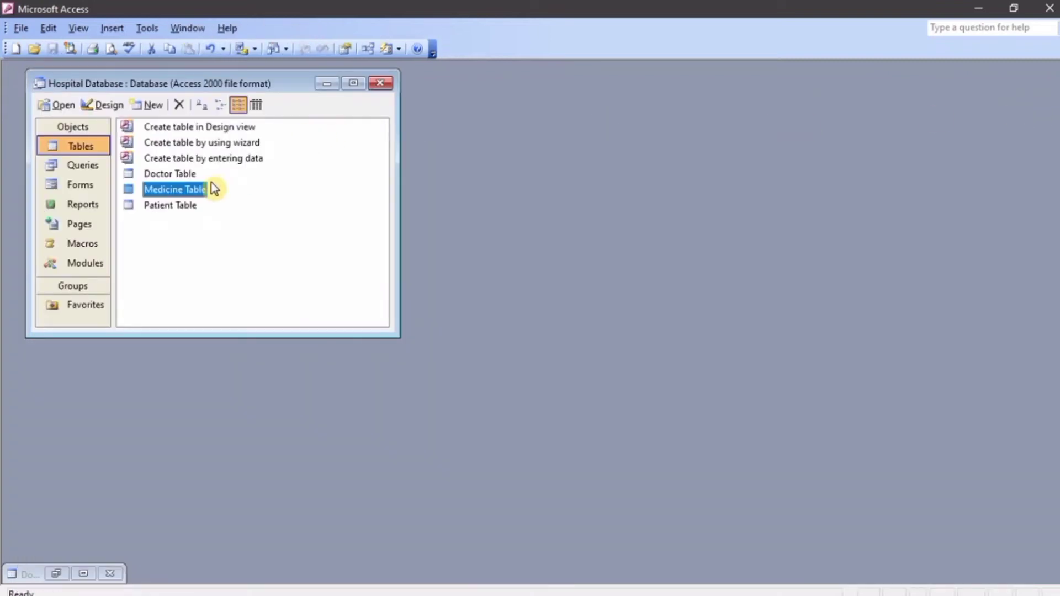
# Open the Patient Table's design and insert a blank field row above AppointmentDate.
pyautogui.click(171, 212)
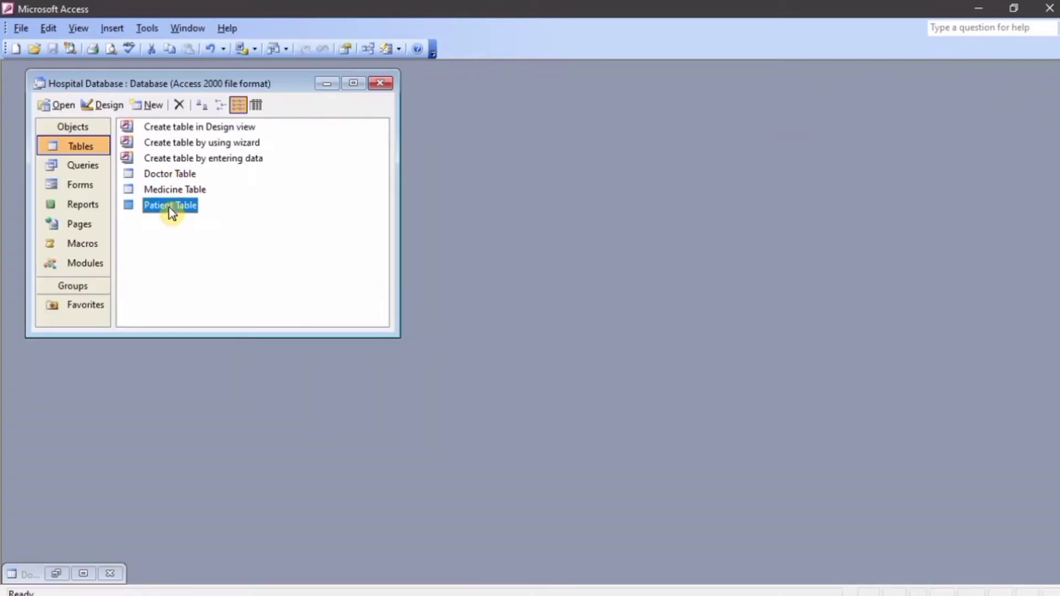
pyautogui.click(170, 209)
pyautogui.click(254, 200)
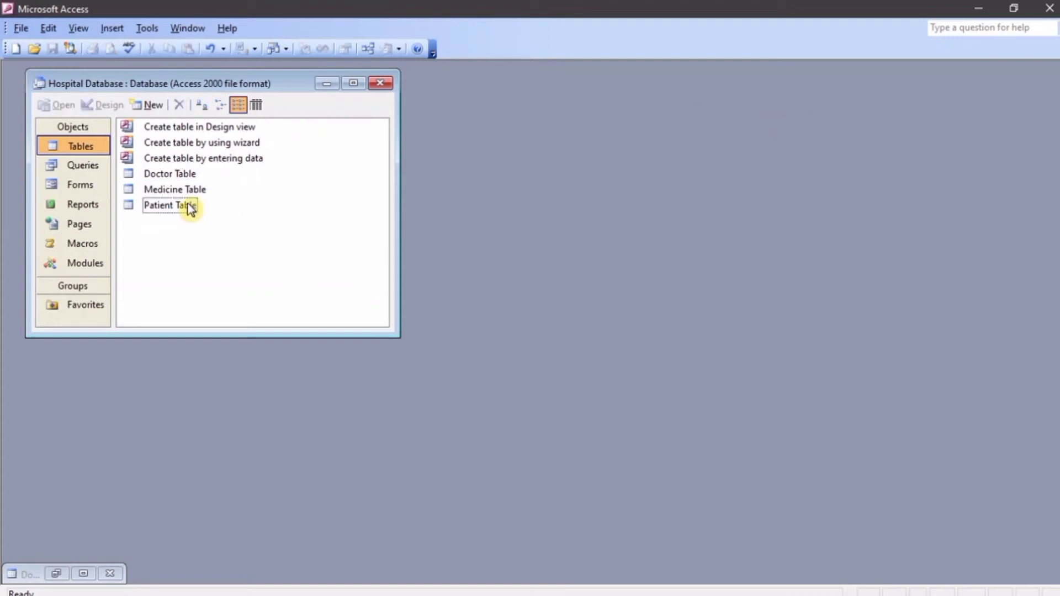
pyautogui.doubleClick(189, 204)
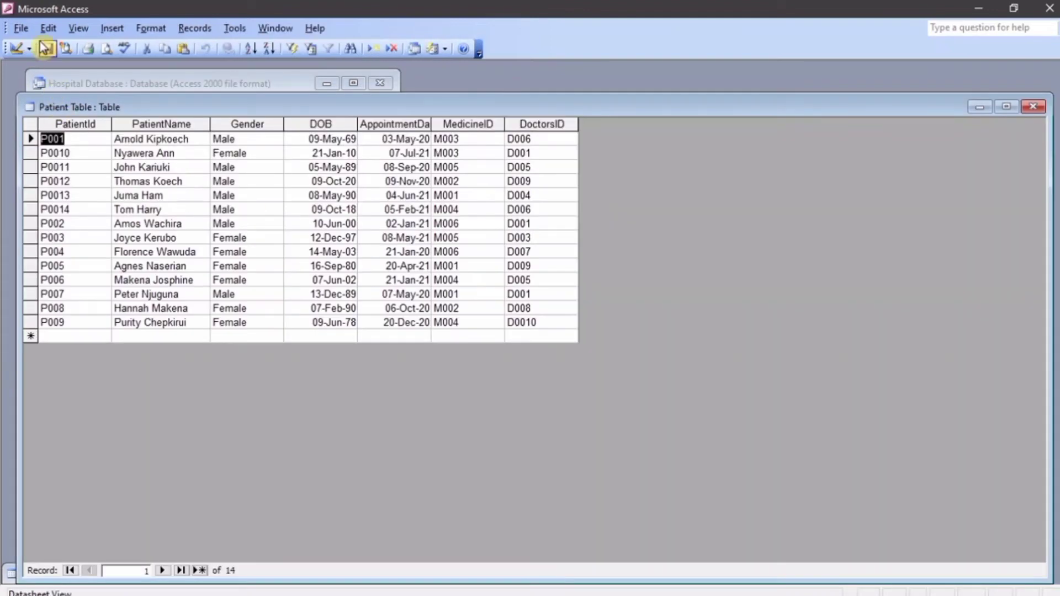
pyautogui.click(18, 52)
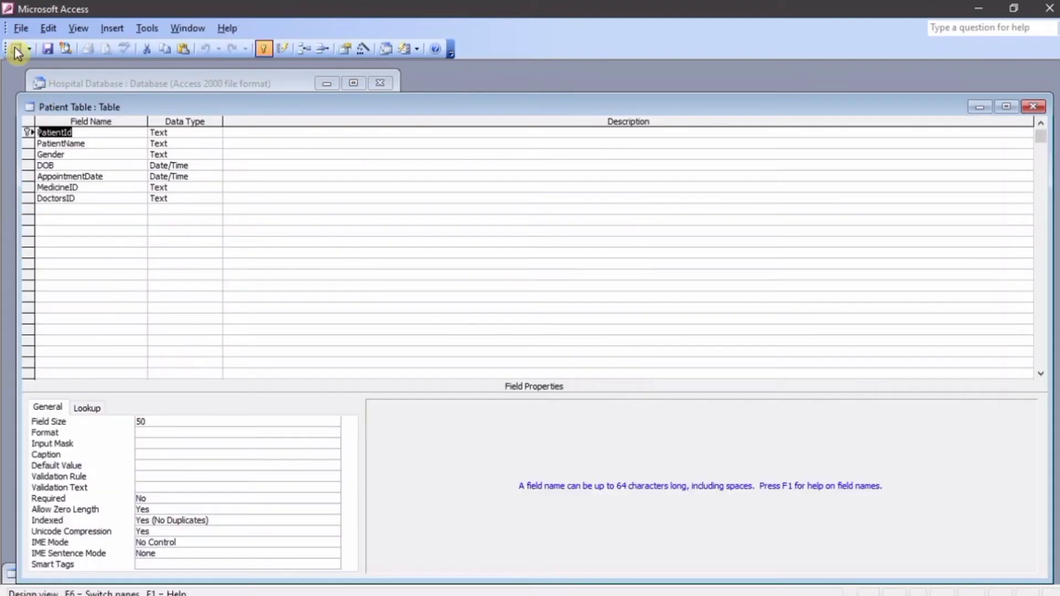
pyautogui.click(86, 208)
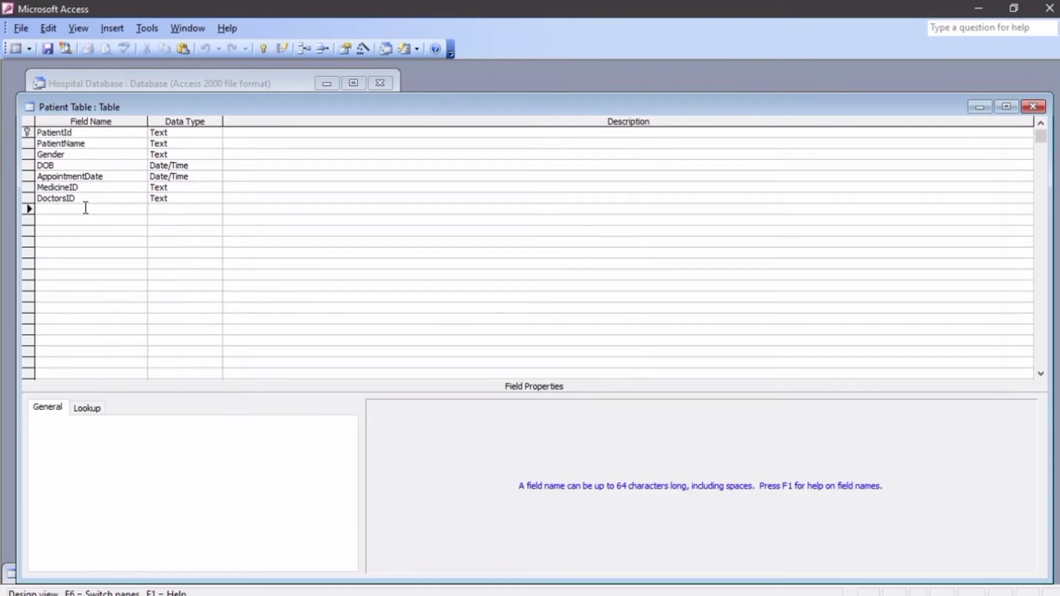
pyautogui.click(28, 177)
pyautogui.rightClick(29, 178)
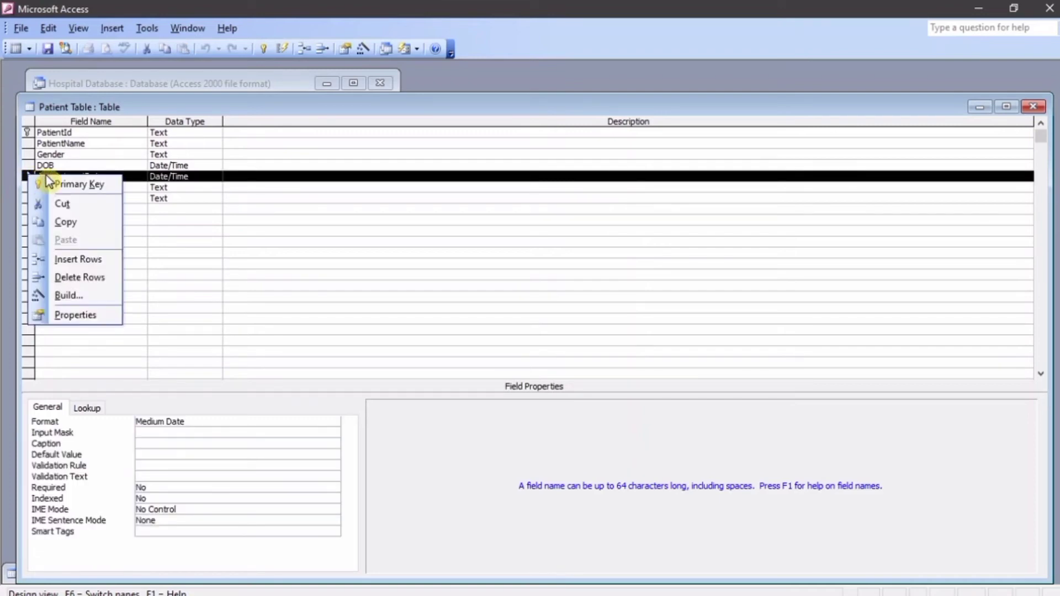
pyautogui.click(91, 266)
# Name the blank field between DOB and AppointmentDate "Resident".
pyautogui.click(73, 186)
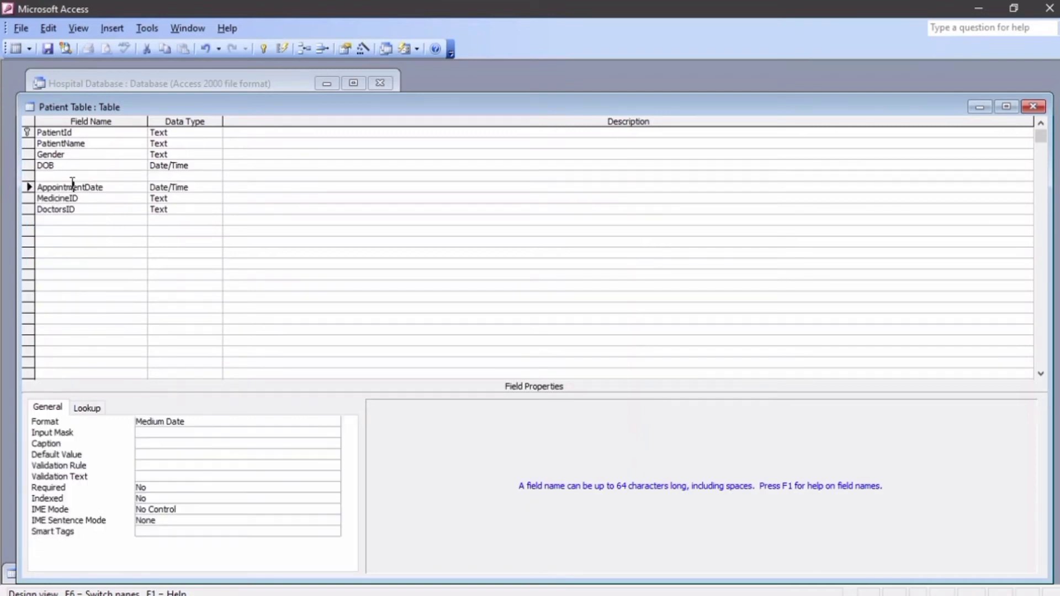
pyautogui.click(67, 177)
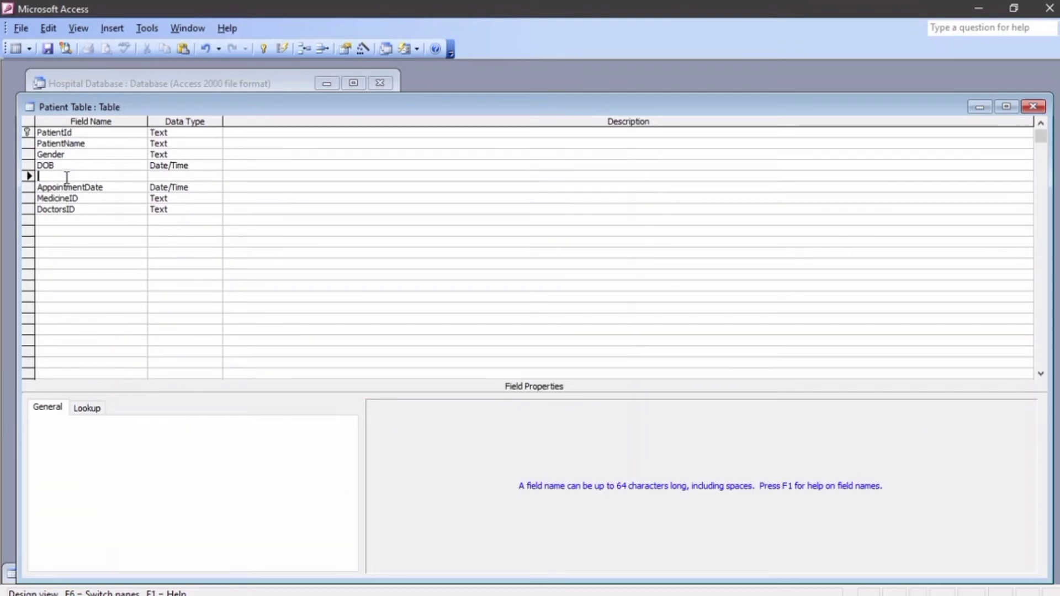
pyautogui.write('E')
pyautogui.press('BackSpace')
pyautogui.write('Resident')
pyautogui.press('Tab')
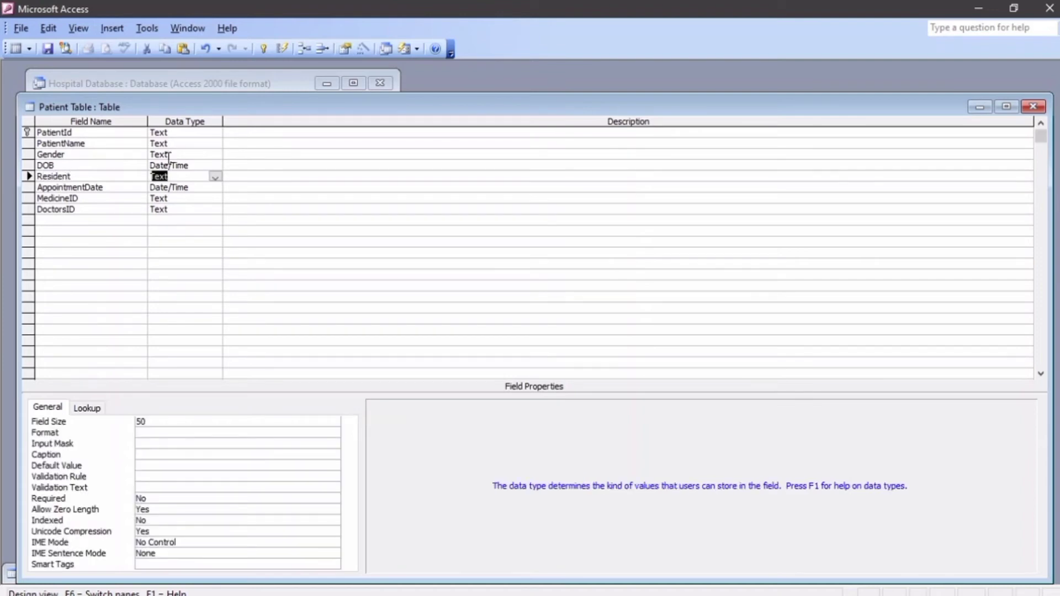
# Close the Patient Table's design, saving the changes, and open the table's records.
pyautogui.click(1028, 107)
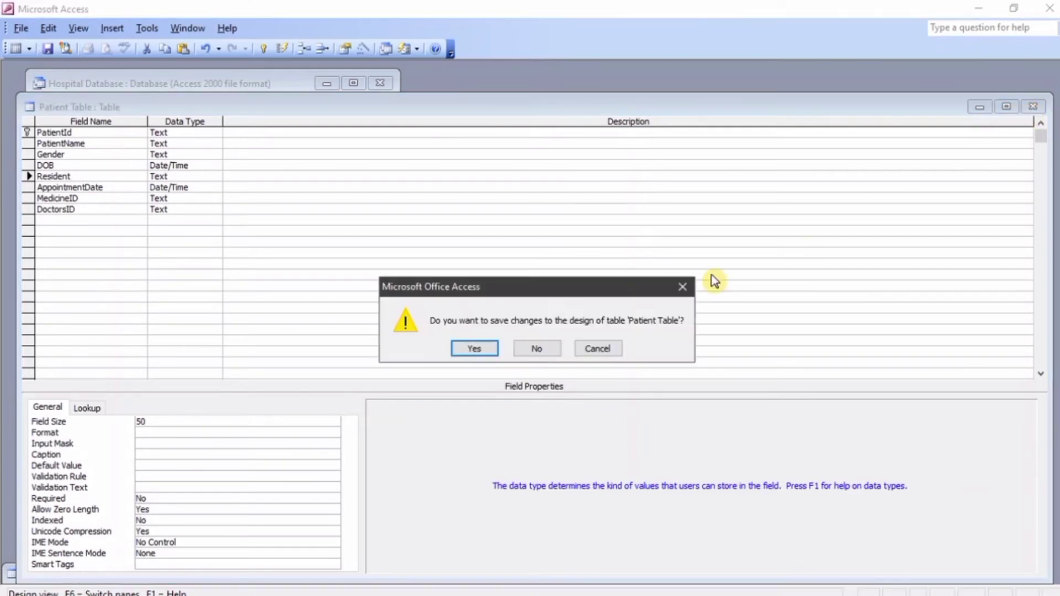
pyautogui.click(474, 351)
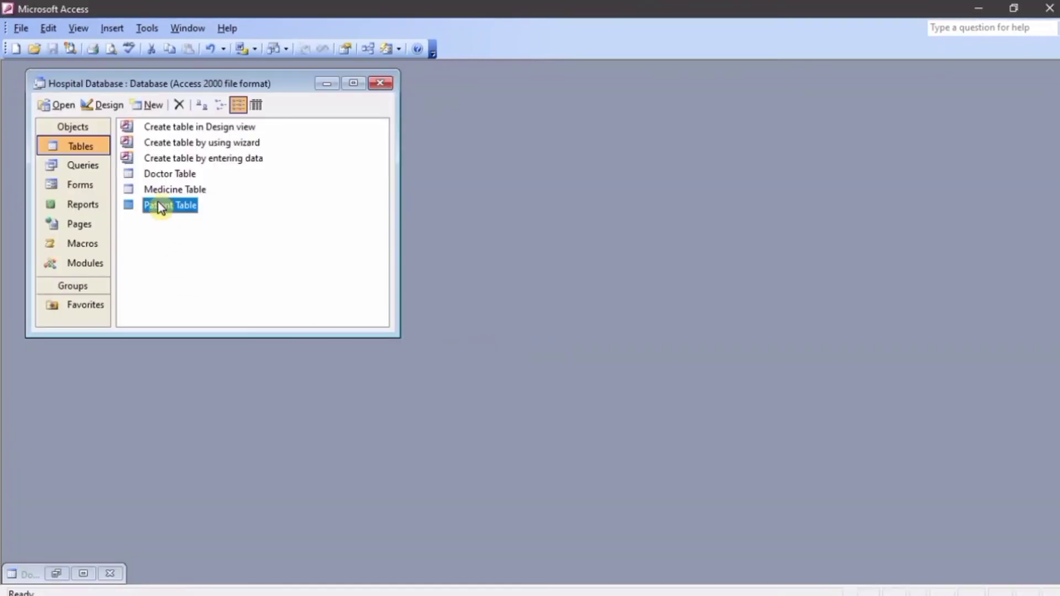
pyautogui.doubleClick(160, 206)
# Fill in Resident for the first nine patient records as Molo, Elburgon, Njoro, Molo, Molo, Elburgon, Nakuru, Nakuru and Molo.
pyautogui.click(394, 145)
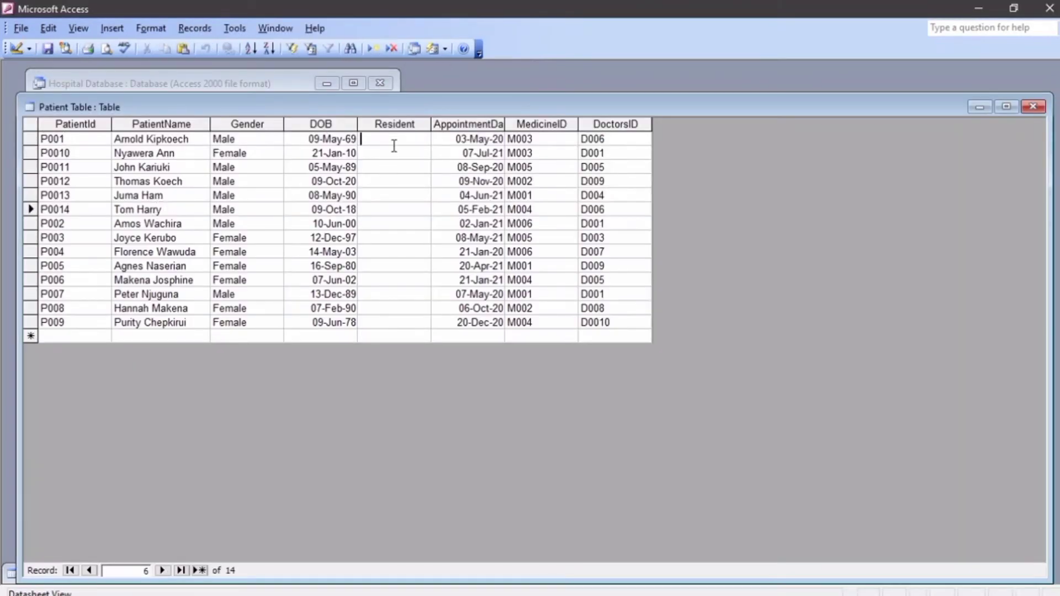
pyautogui.write('Molo')
pyautogui.press('Down')
pyautogui.write('Elburgon')
pyautogui.press('Down')
pyautogui.write('Njoro')
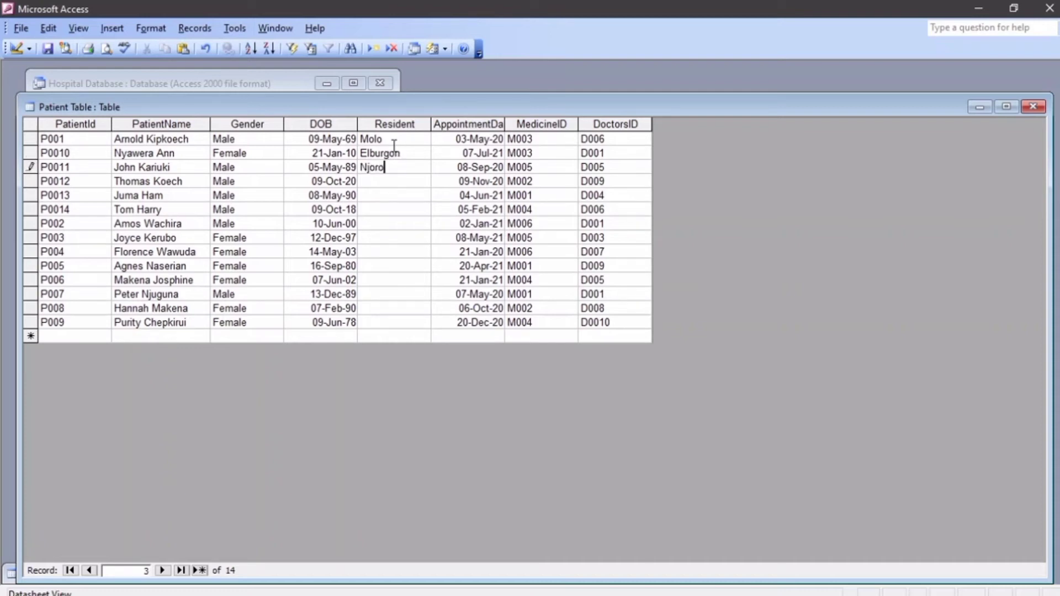
pyautogui.press('Down')
pyautogui.write('Molo')
pyautogui.press('Down')
pyautogui.write('Mol')
pyautogui.press('Down')
pyautogui.write('Elburgon')
pyautogui.press('Down')
pyautogui.write('Nakuru')
pyautogui.press('Down')
pyautogui.write('Nakuru')
pyautogui.press('Down')
pyautogui.write('Molo')
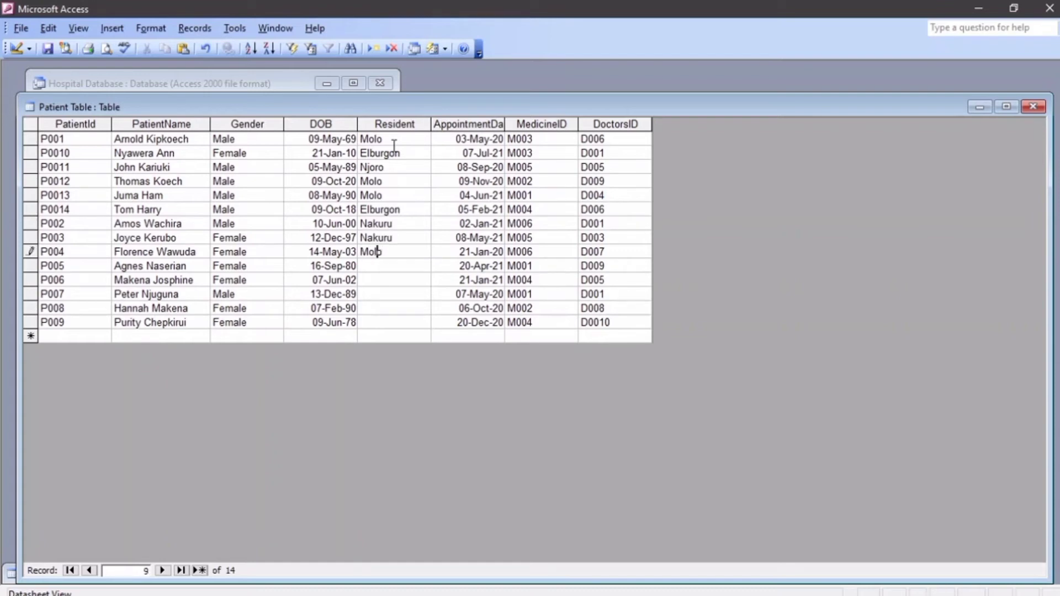
# Fill in Resident for the last five patient records as Elburgon, Molo, Njoro, Njoro and Molo, and close the table.
pyautogui.press('Down')
pyautogui.write('Elburgon')
pyautogui.press('Down')
pyautogui.write('Molo')
pyautogui.press('Up')
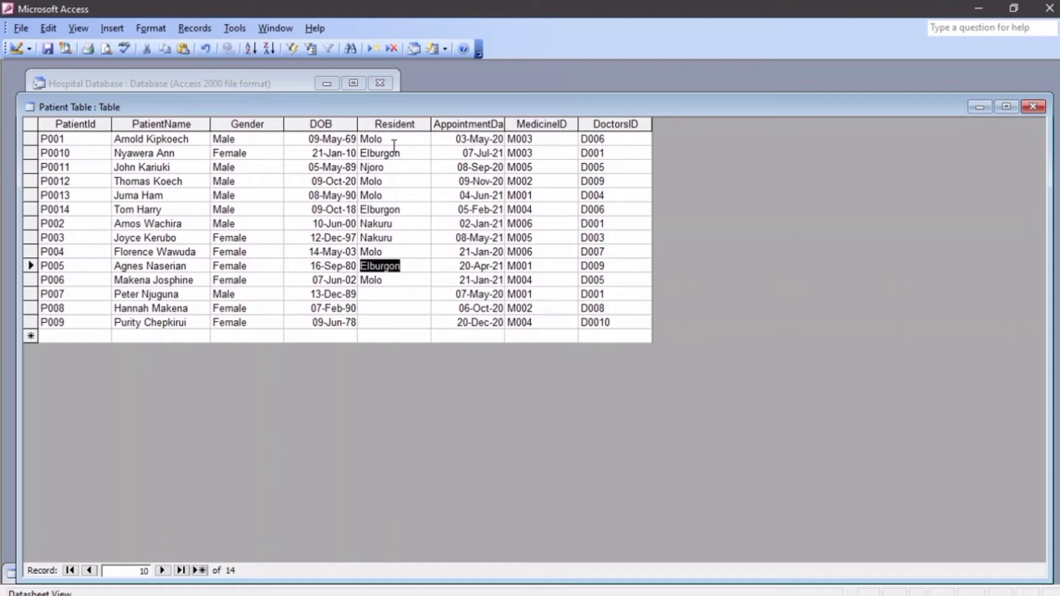
pyautogui.press('Down')
pyautogui.press('Down')
pyautogui.write('N')
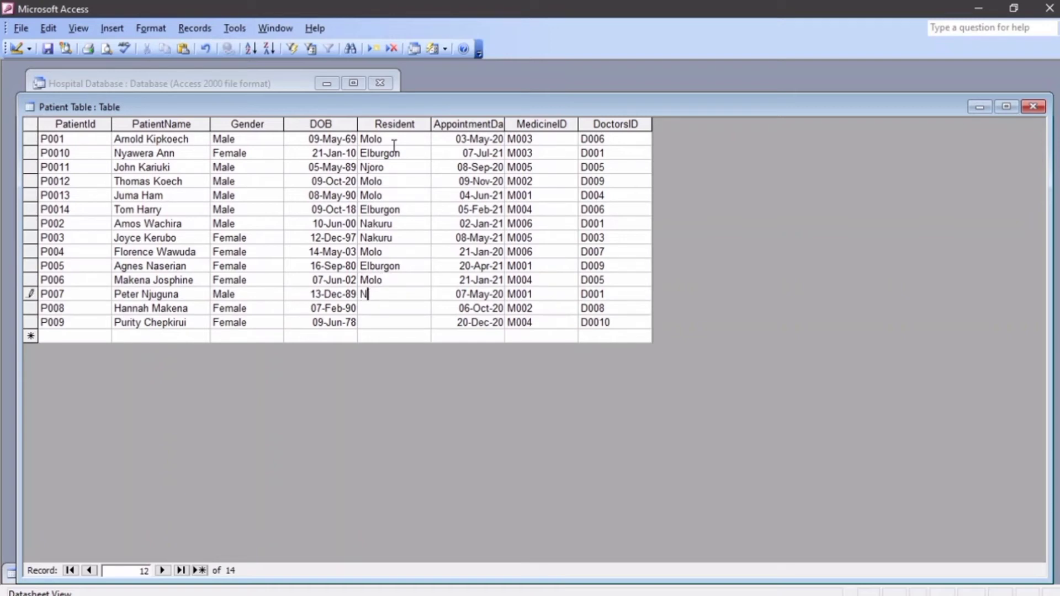
pyautogui.write('joro')
pyautogui.press('Down')
pyautogui.write('Njoro')
pyautogui.press('Down')
pyautogui.write('MOl')
pyautogui.press('BackSpace')
pyautogui.press('BackSpace')
pyautogui.write('olo')
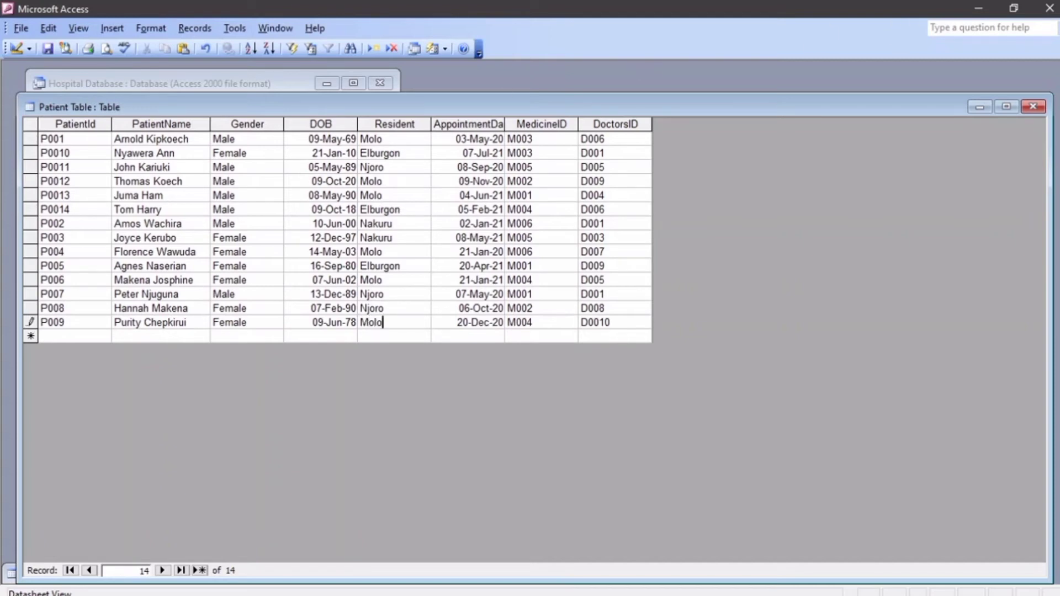
pyautogui.click(1024, 108)
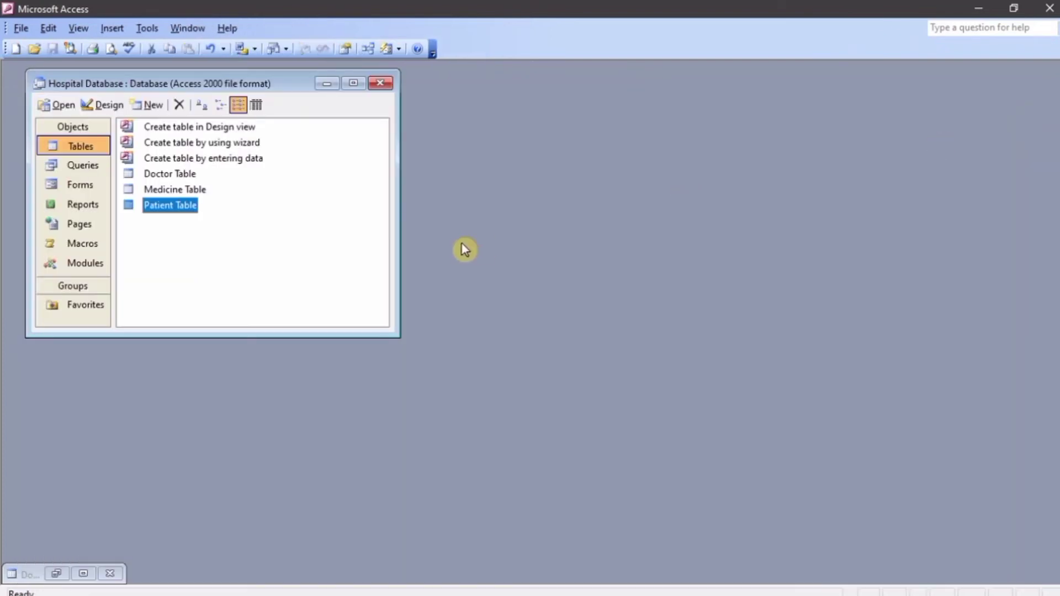
# Create a query in Design view on the Patient Table with the PatientName and Resident fields.
pyautogui.click(81, 173)
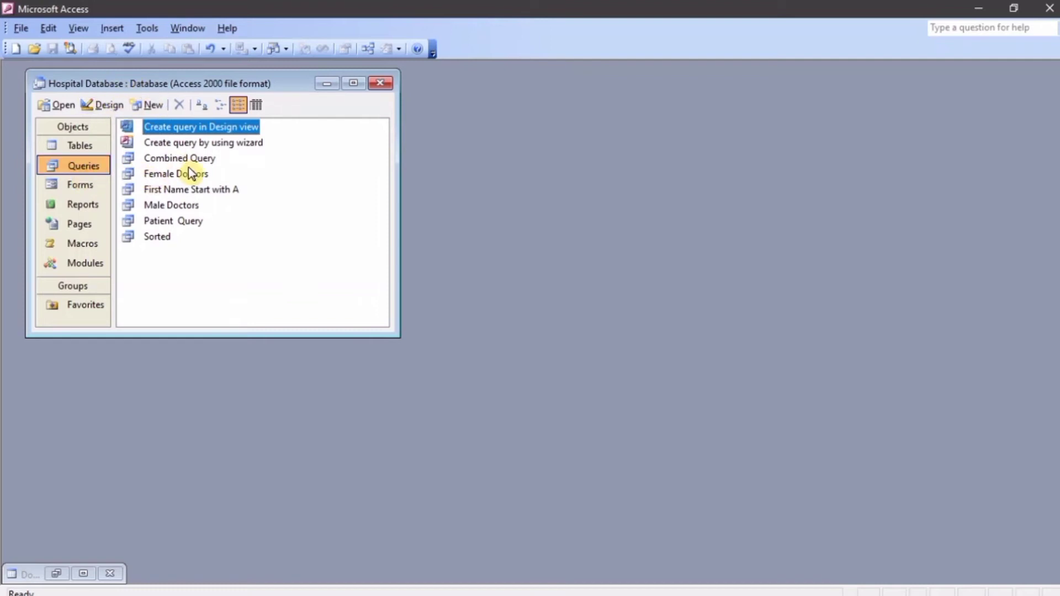
pyautogui.doubleClick(186, 128)
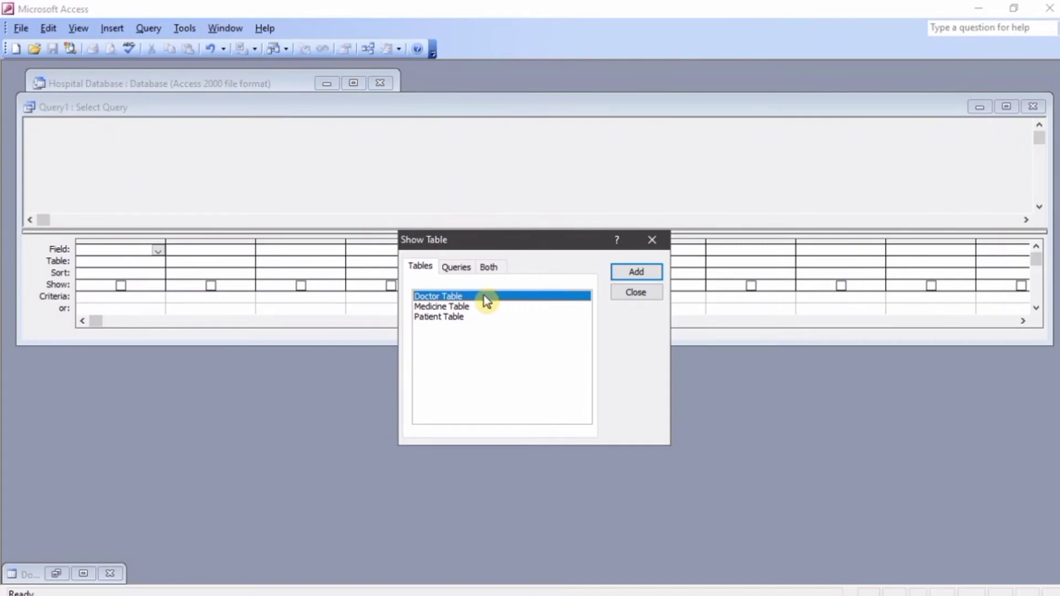
pyautogui.click(472, 318)
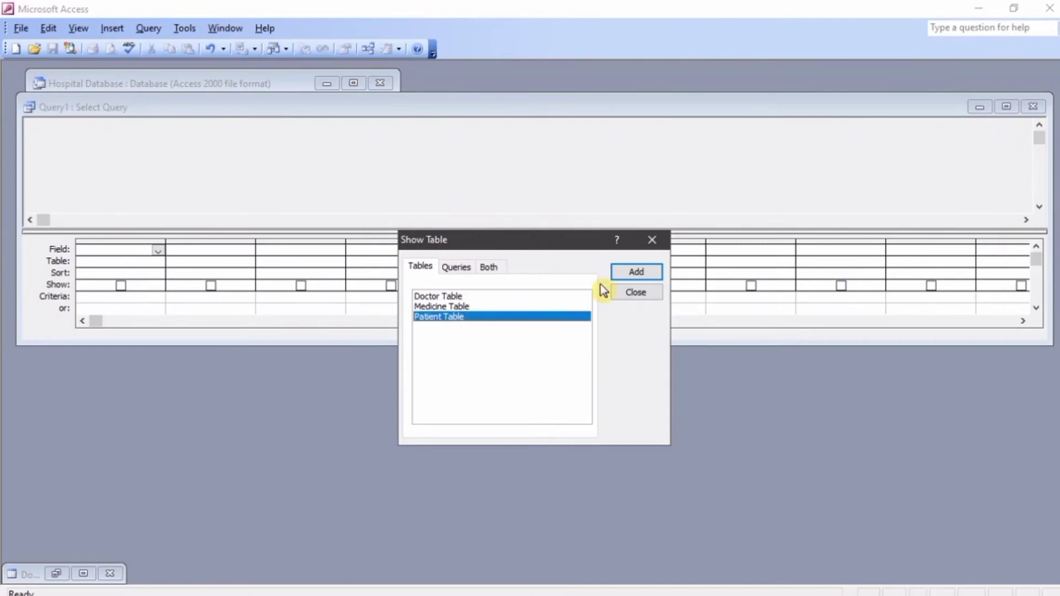
pyautogui.click(636, 272)
pyautogui.click(636, 292)
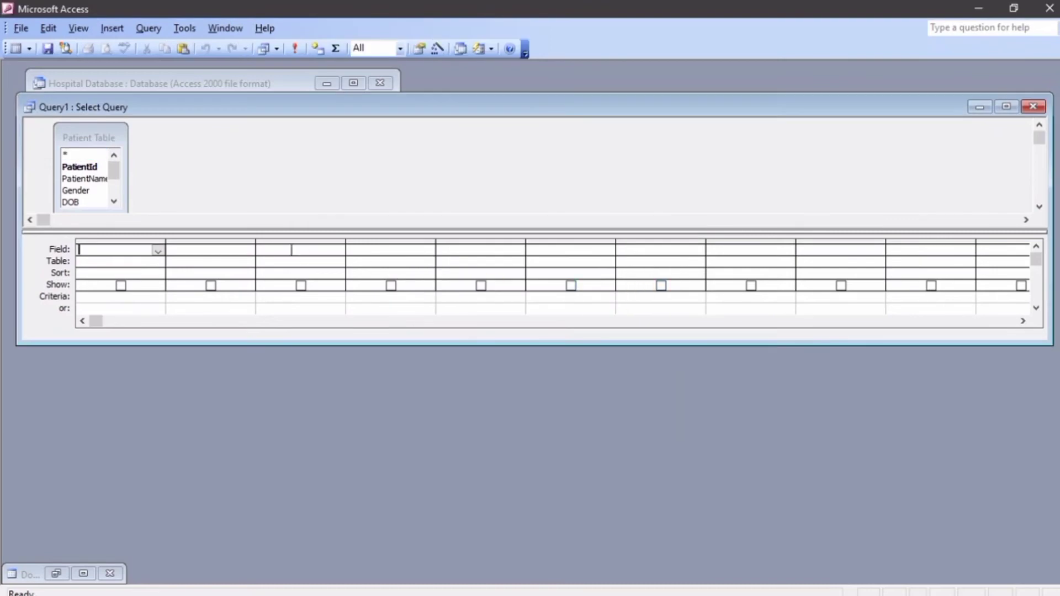
pyautogui.doubleClick(92, 176)
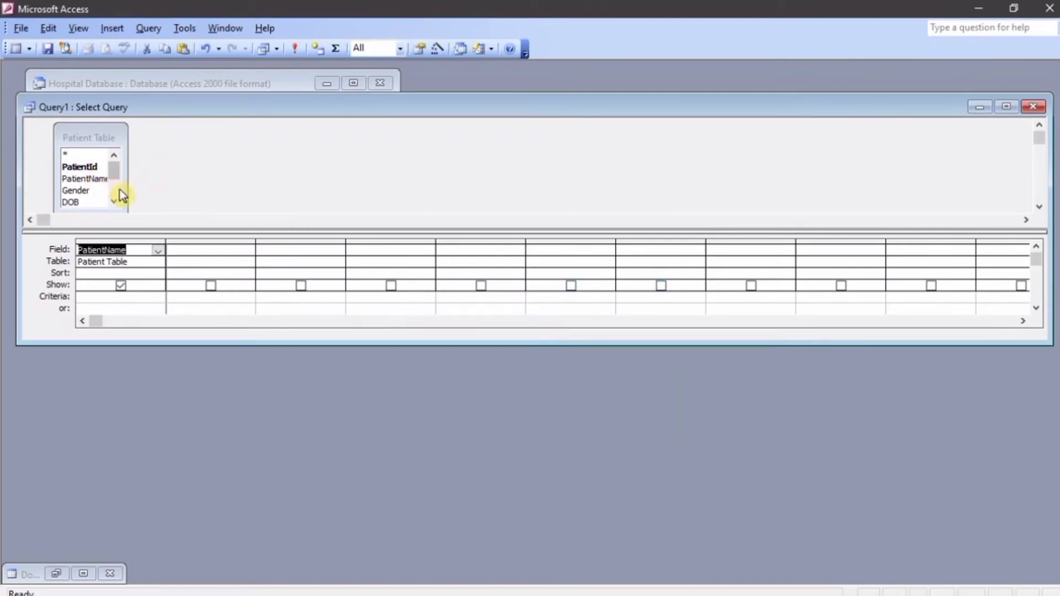
pyautogui.moveTo(114, 176); pyautogui.dragTo(114, 184)
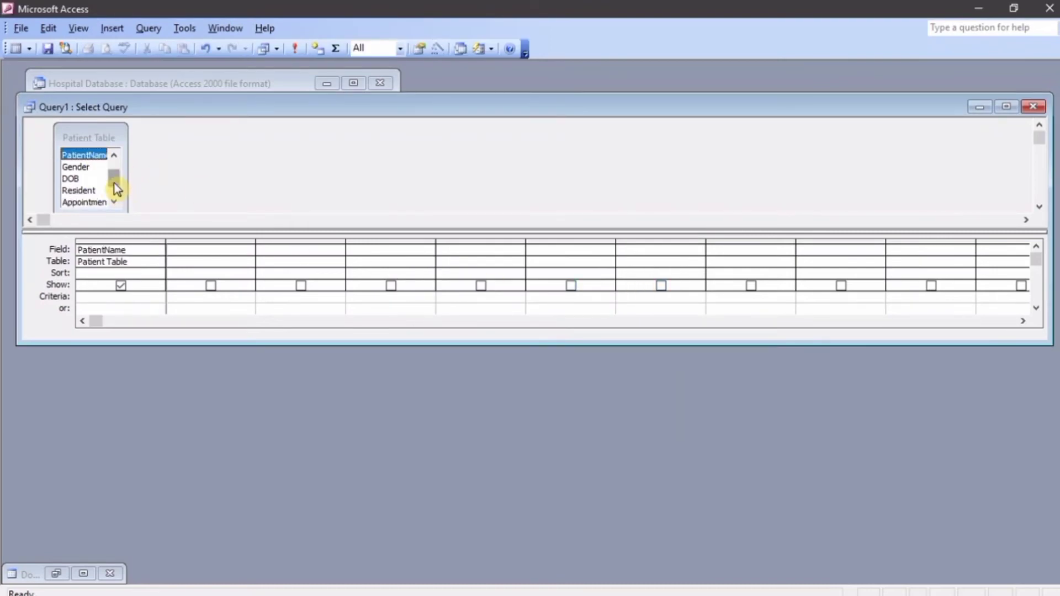
pyautogui.doubleClick(97, 192)
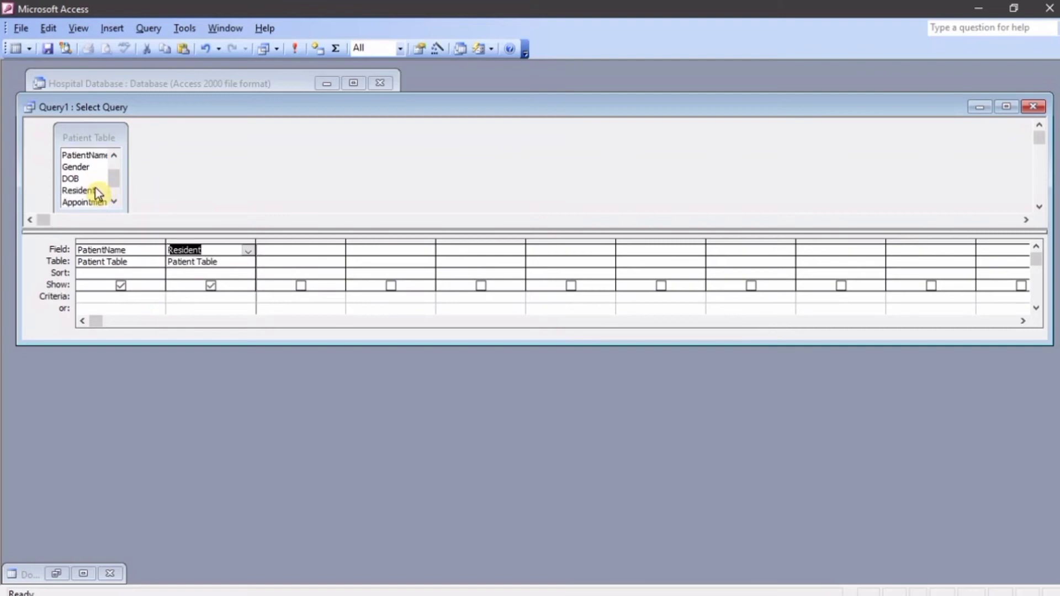
# Set the criterion of the Resident field to Molo and run the query.
pyautogui.click(214, 297)
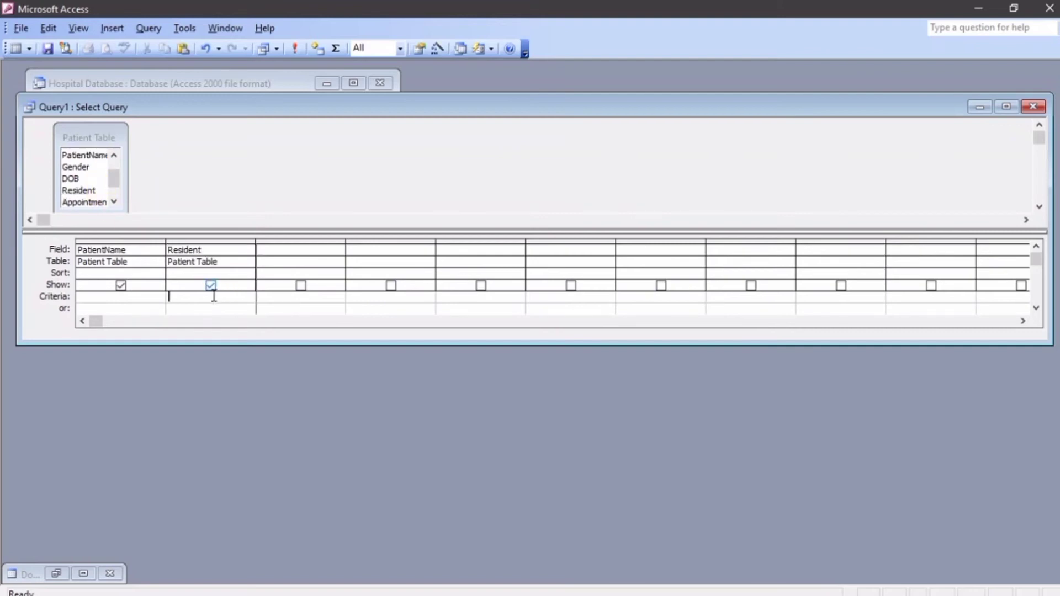
pyautogui.write('Molo')
pyautogui.click(294, 50)
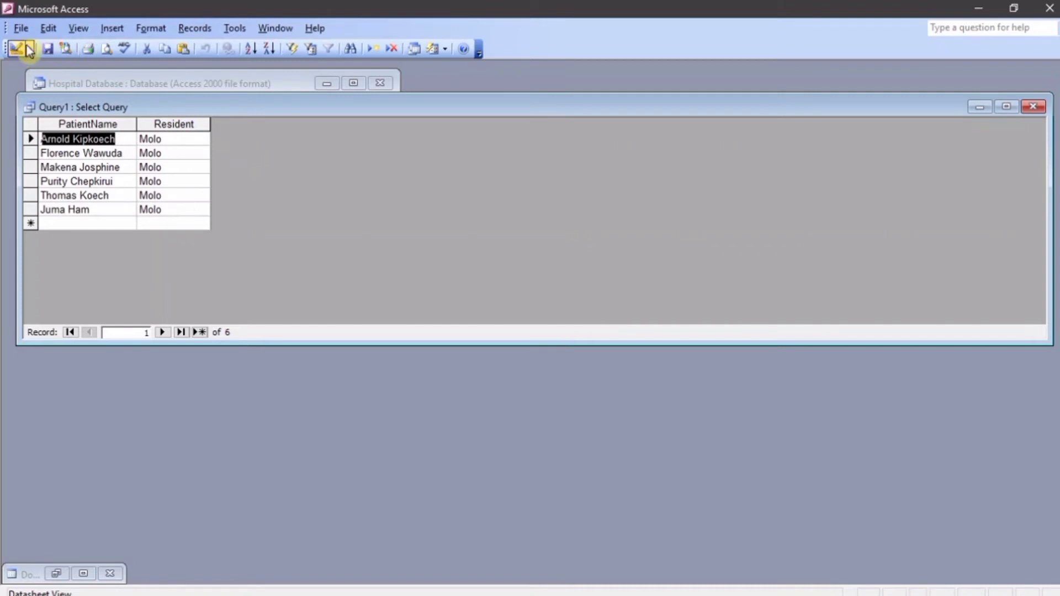
# Save the query as "Molo Patient" and close it.
pyautogui.click(53, 53)
pyautogui.write('Molo Pa')
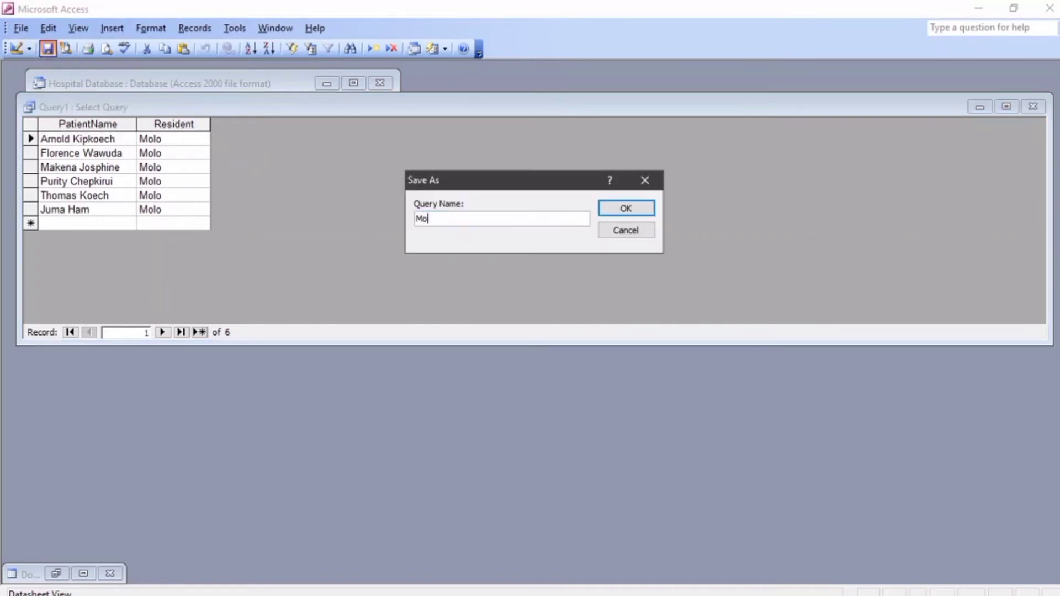
pyautogui.write('tient')
pyautogui.click(634, 209)
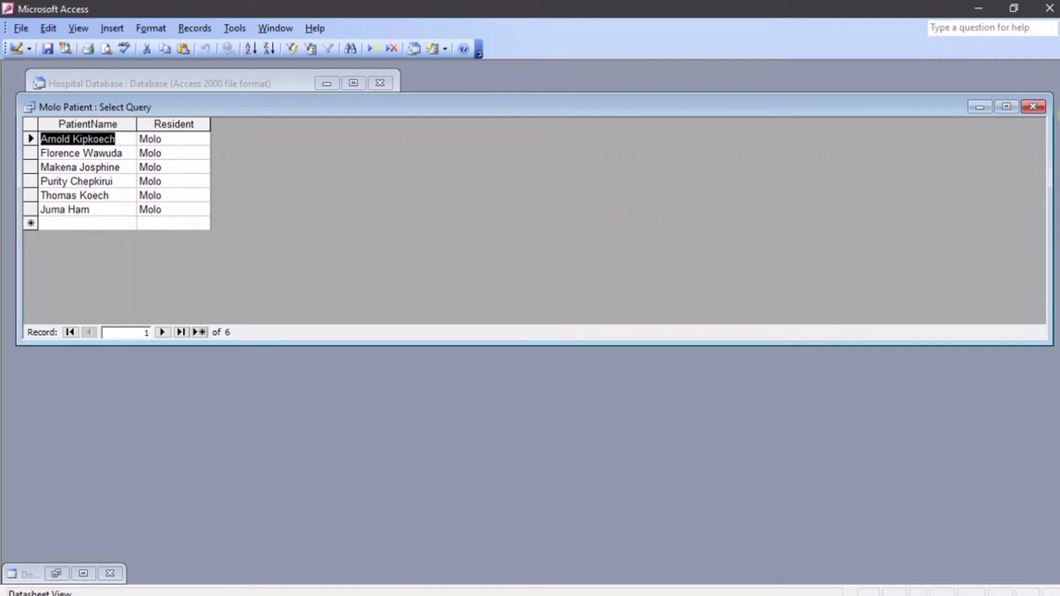
pyautogui.click(1032, 107)
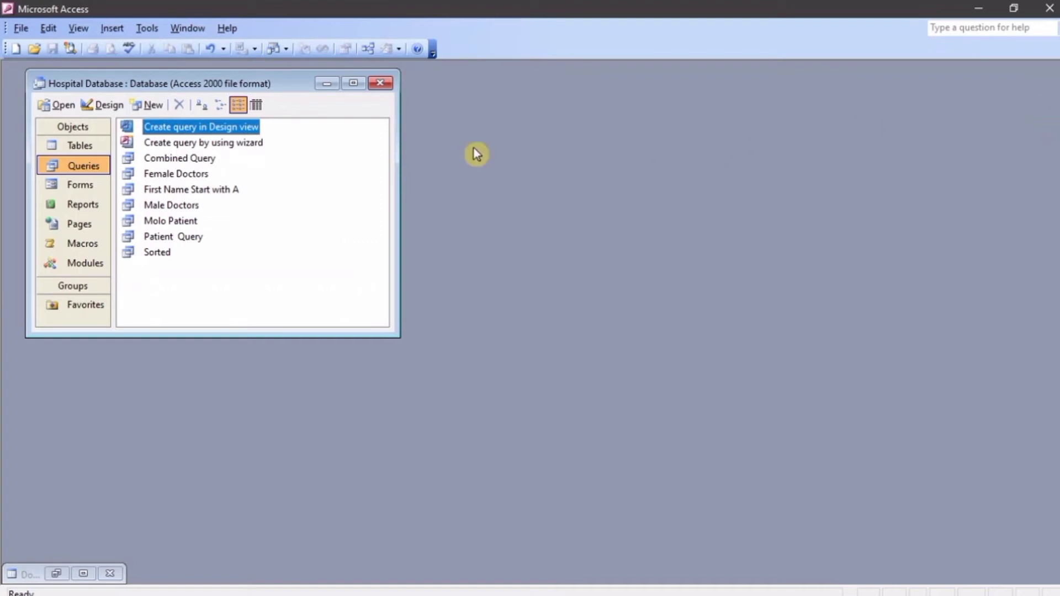
# Review the records of the Medicine Table and the Patient Table, closing the first and minimising the second.
pyautogui.click(74, 149)
pyautogui.doubleClick(157, 191)
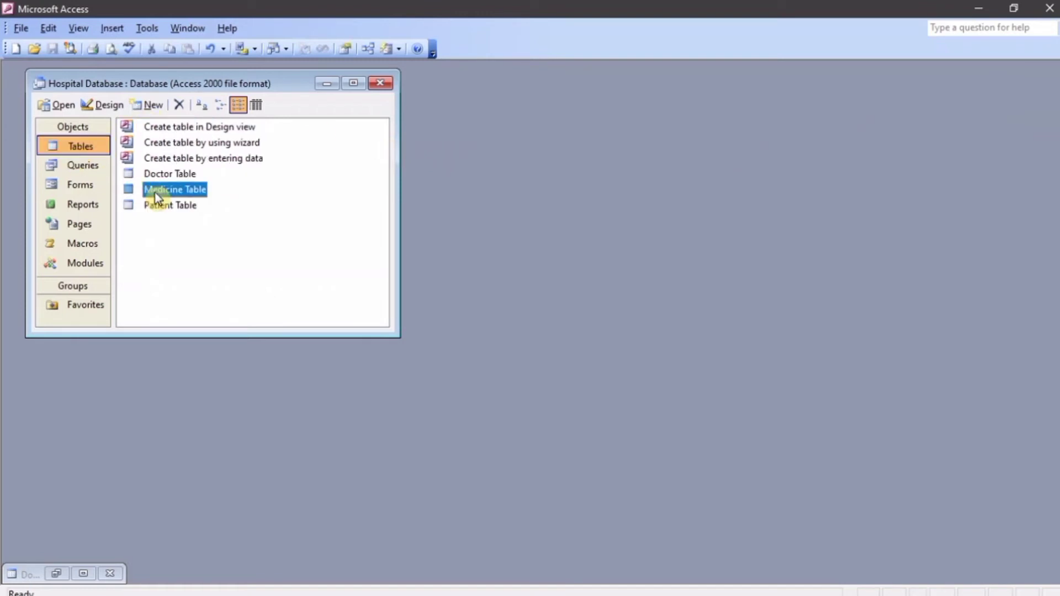
pyautogui.click(157, 195)
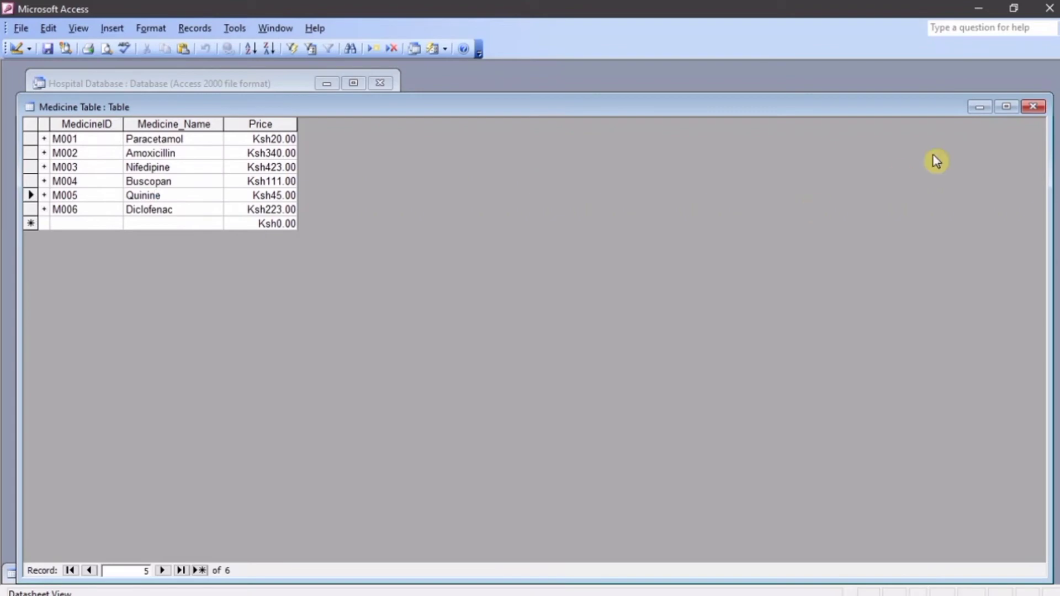
pyautogui.click(1032, 106)
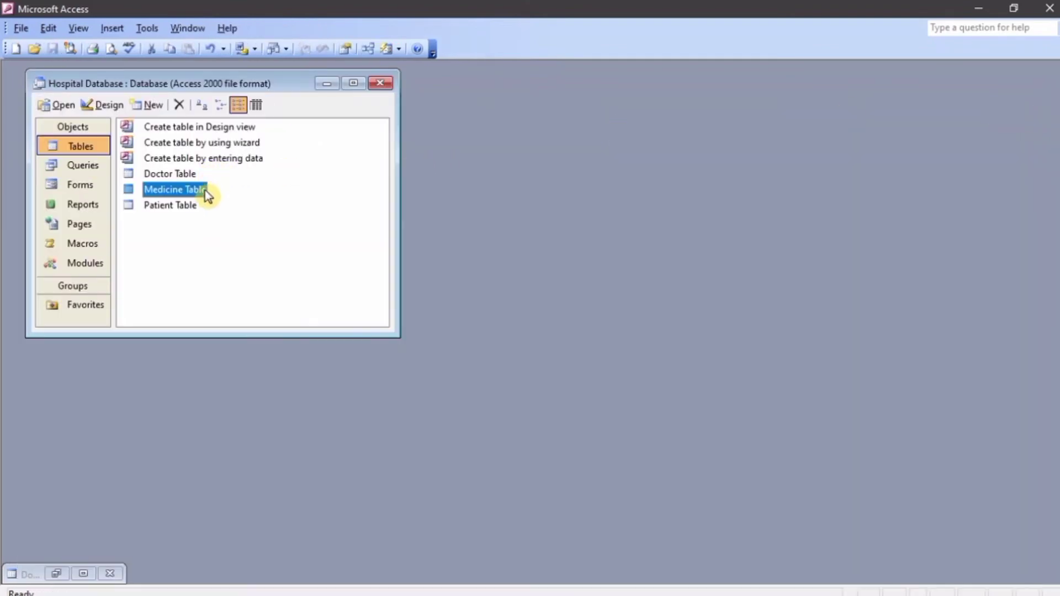
pyautogui.doubleClick(194, 205)
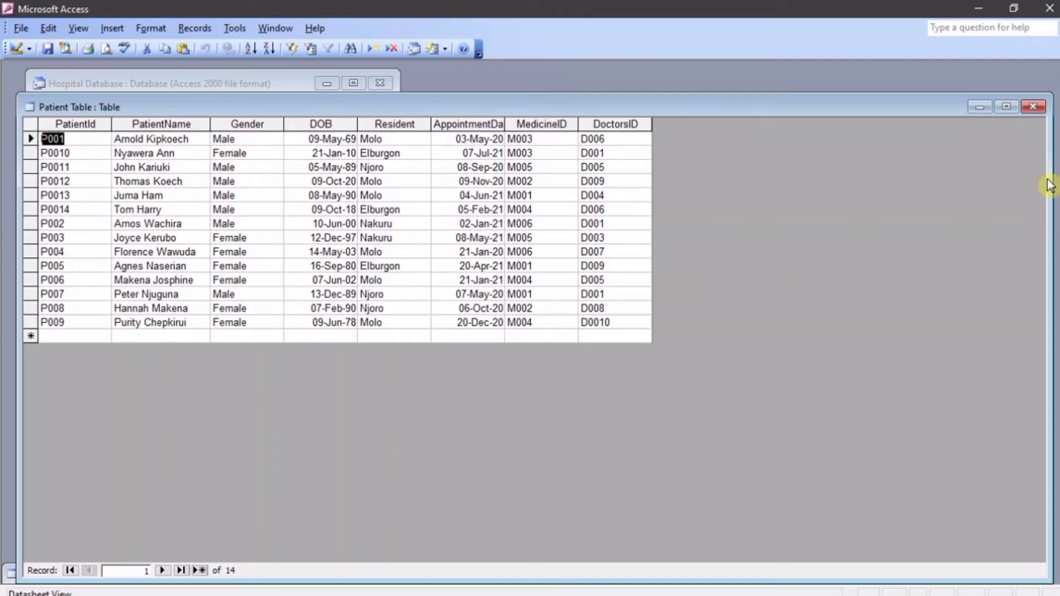
pyautogui.click(980, 107)
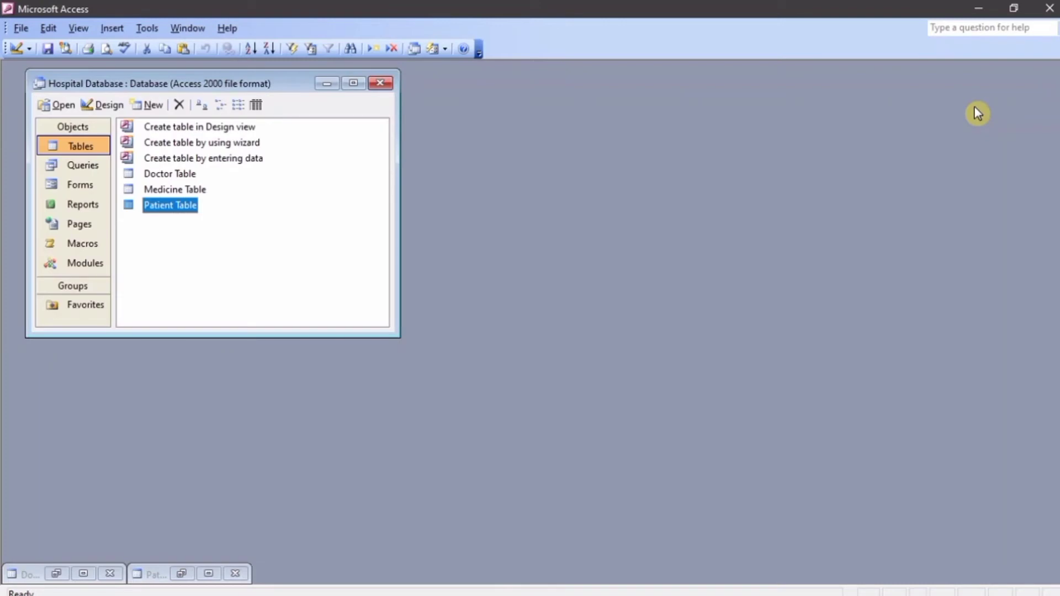
# Create a query in Design view on the Patient Table with the PatientName and AppointmentDate fields.
pyautogui.click(90, 167)
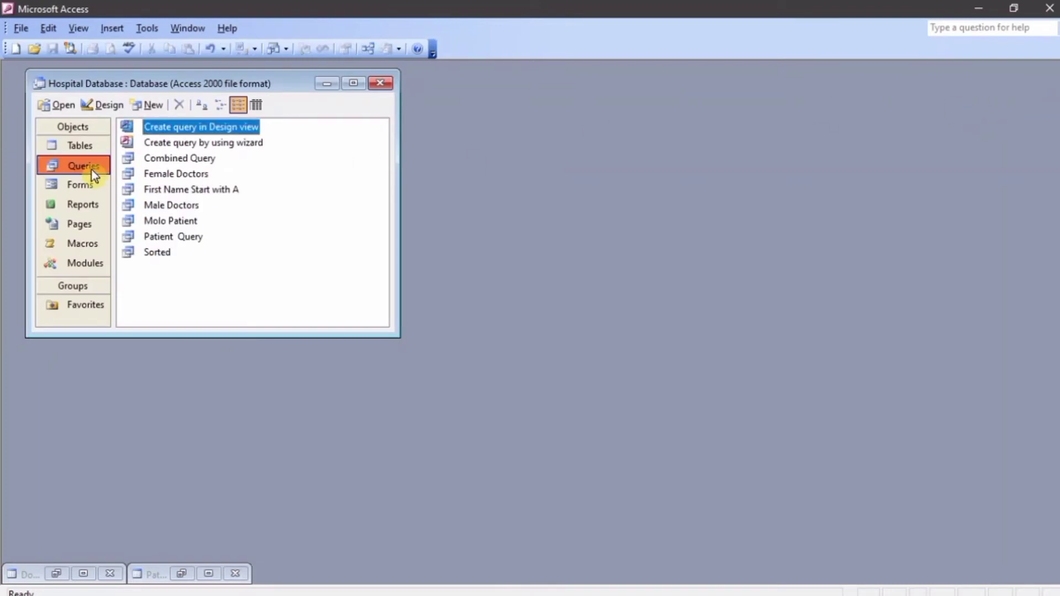
pyautogui.doubleClick(215, 137)
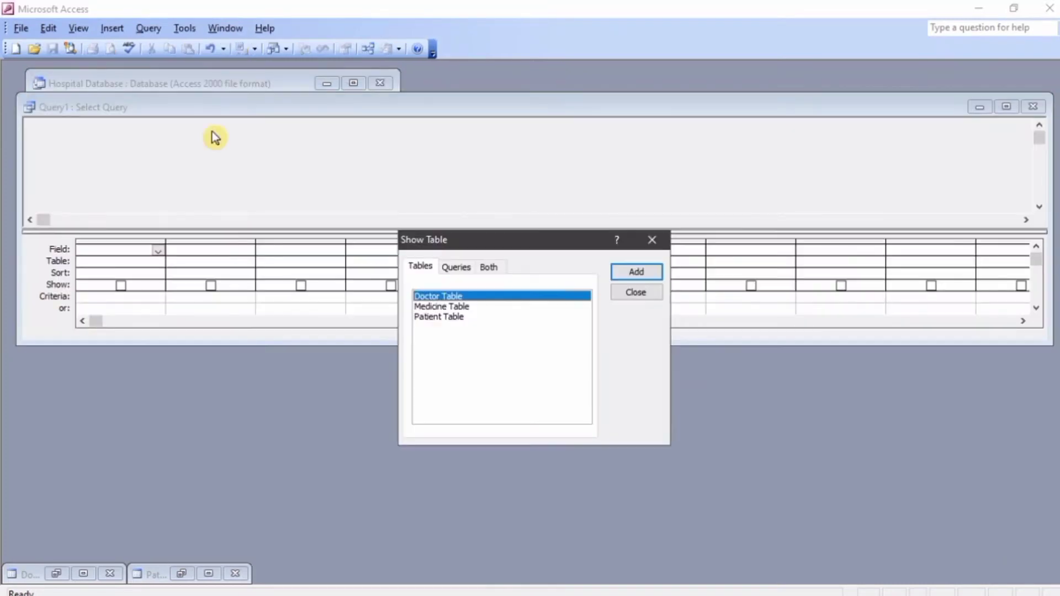
pyautogui.click(447, 316)
pyautogui.click(644, 275)
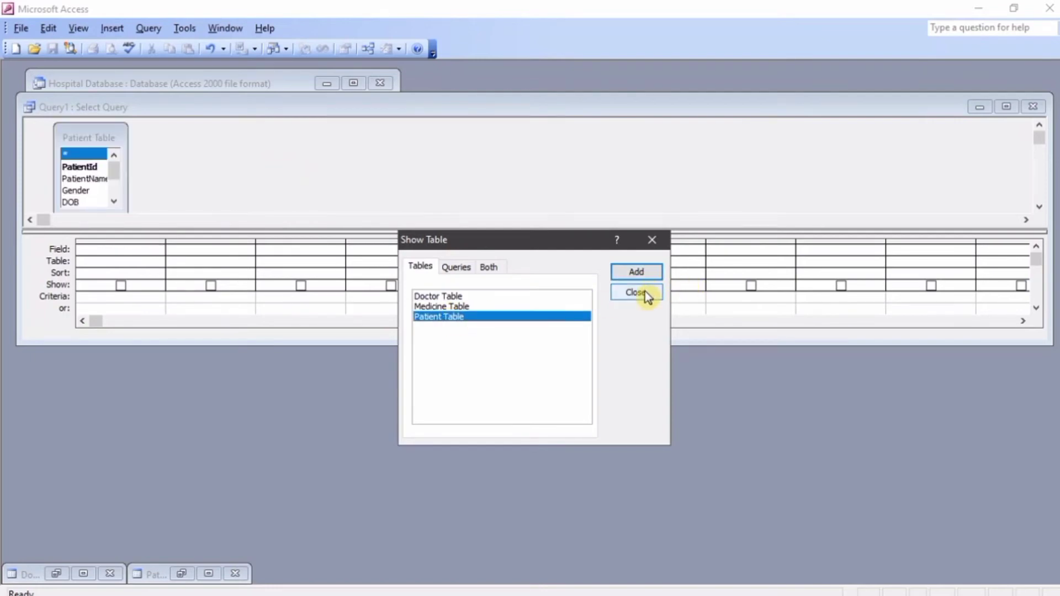
pyautogui.click(636, 292)
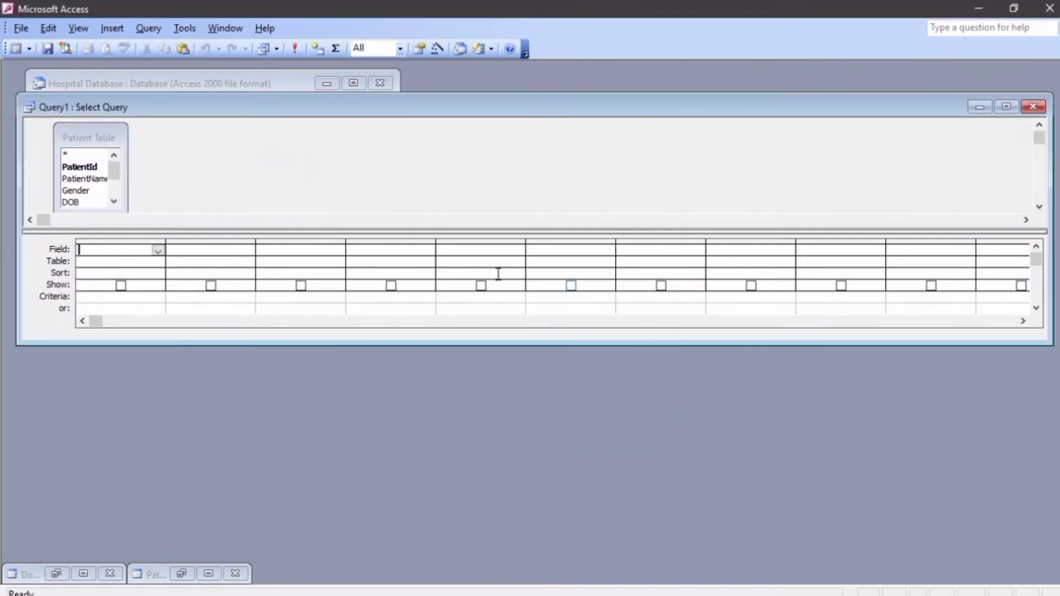
pyautogui.doubleClick(85, 180)
pyautogui.click(114, 203)
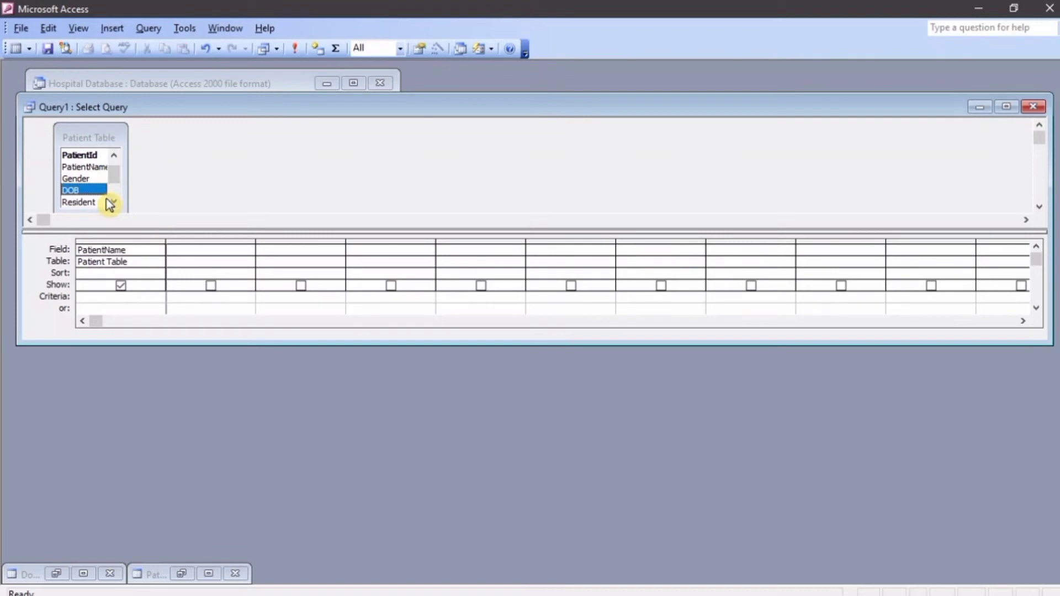
pyautogui.click(113, 202)
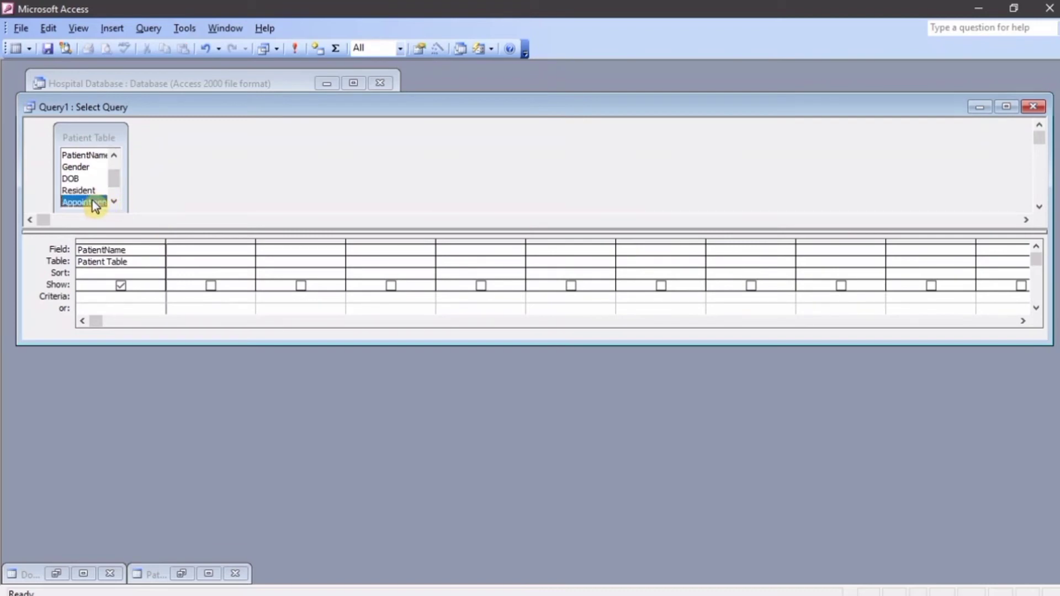
pyautogui.doubleClick(88, 202)
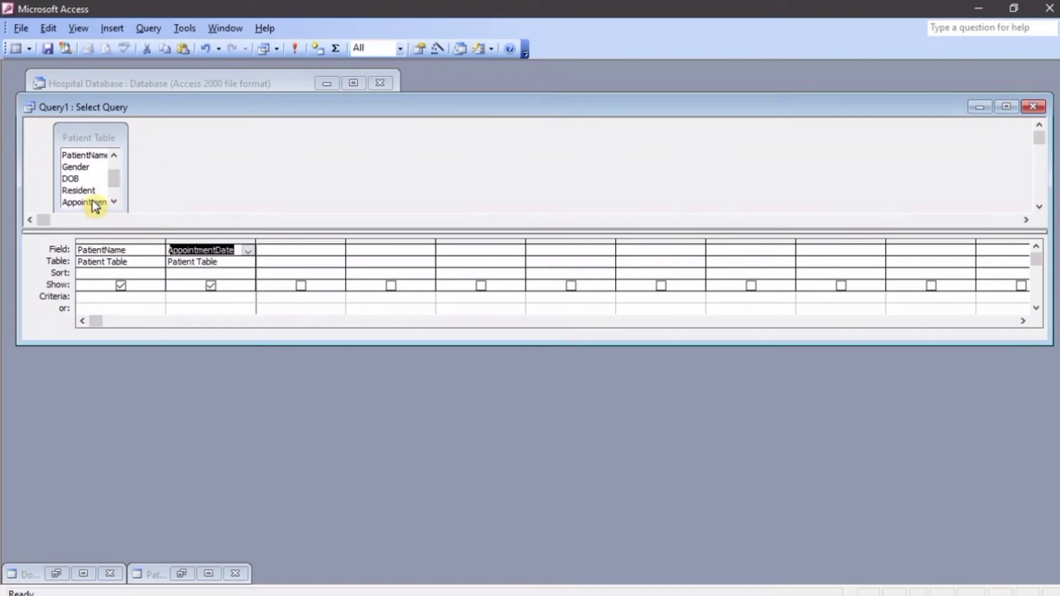
# Set the criterion of the AppointmentDate field to >=01-01-21 and run the query.
pyautogui.click(208, 297)
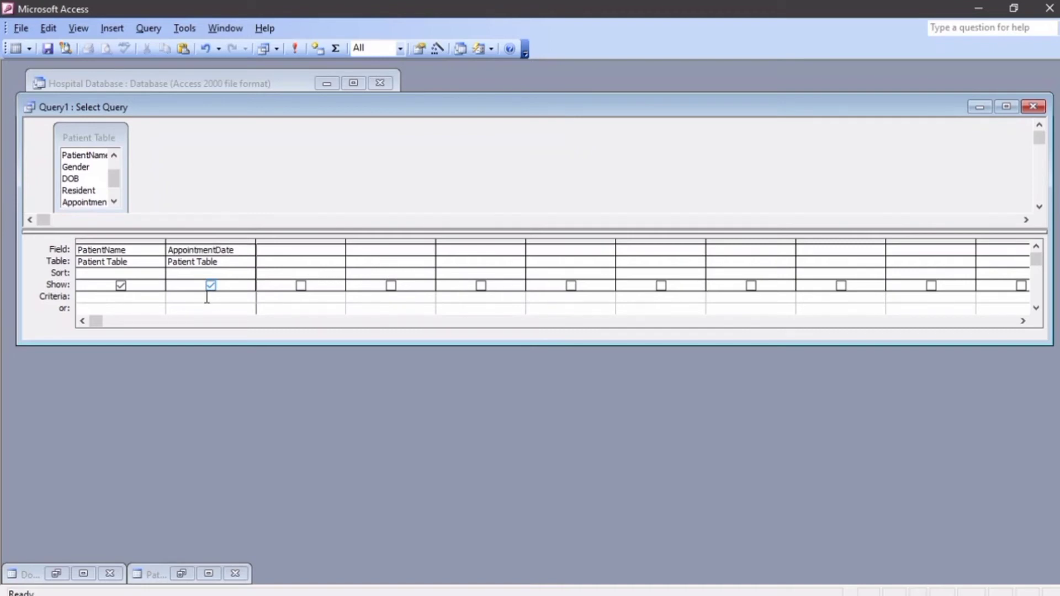
pyautogui.write('>=01-01-21')
pyautogui.click(296, 56)
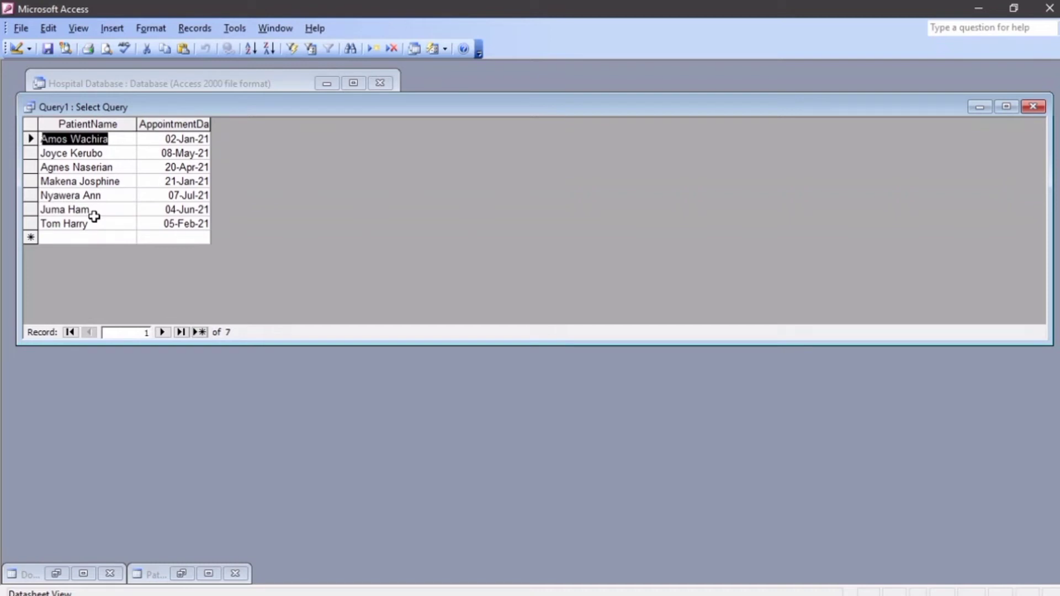
# Change the comparison operator in the AppointmentDate criterion to < before 1 Jan 2021, run the query and minimise it.
pyautogui.click(14, 51)
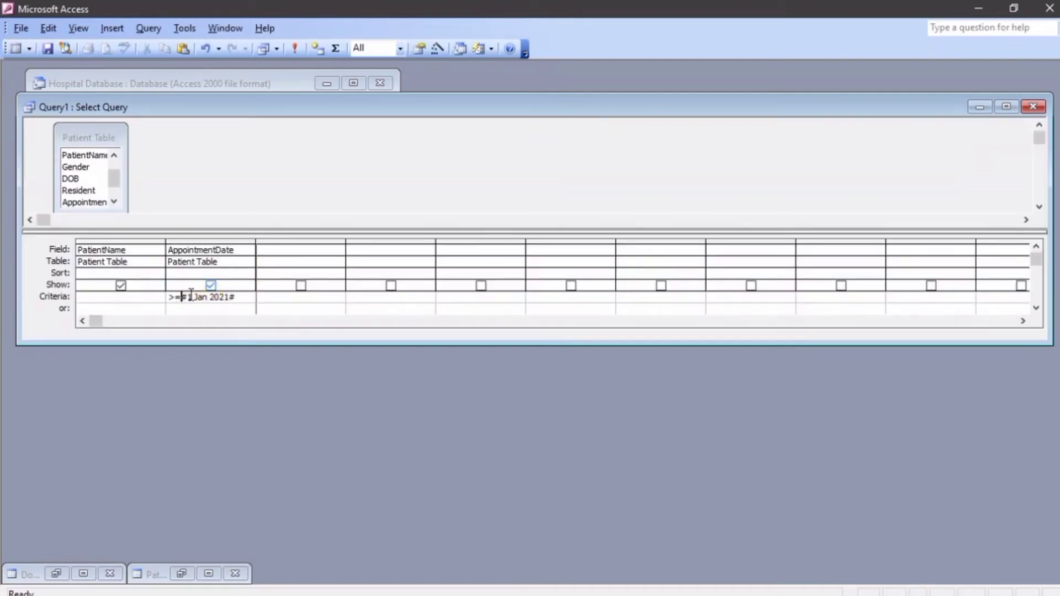
pyautogui.press('BackSpace')
pyautogui.write('<')
pyautogui.click(296, 49)
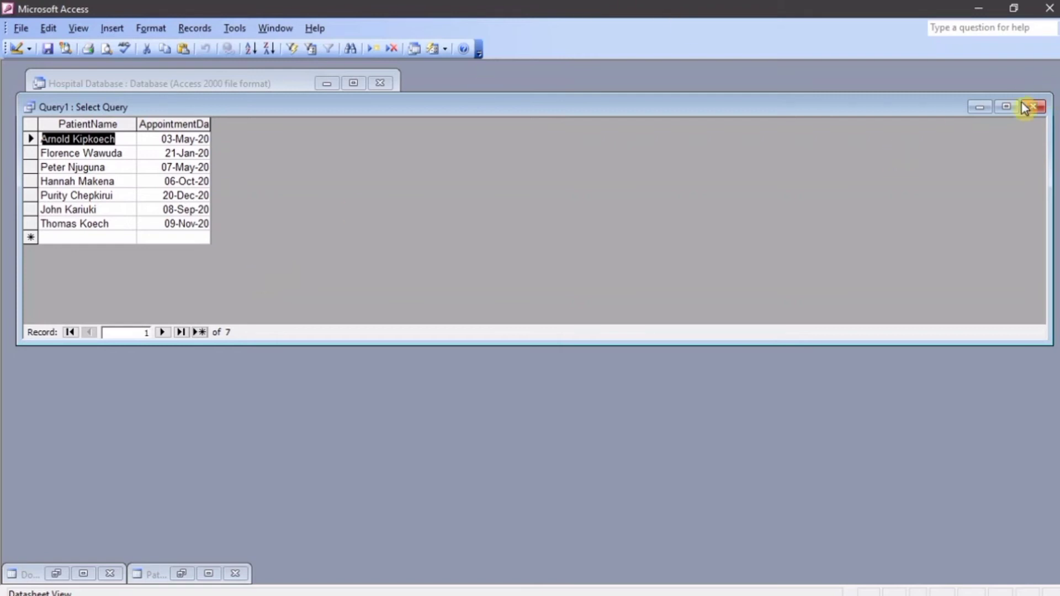
pyautogui.click(979, 107)
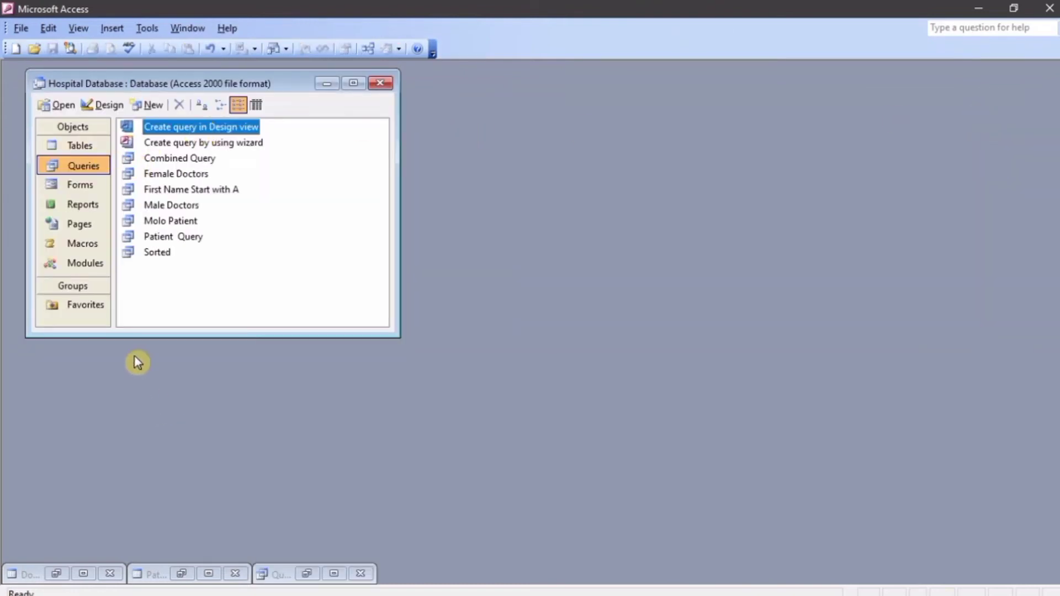
# Review the medicine names and prices in the Medicine Table and minimise it.
pyautogui.click(81, 146)
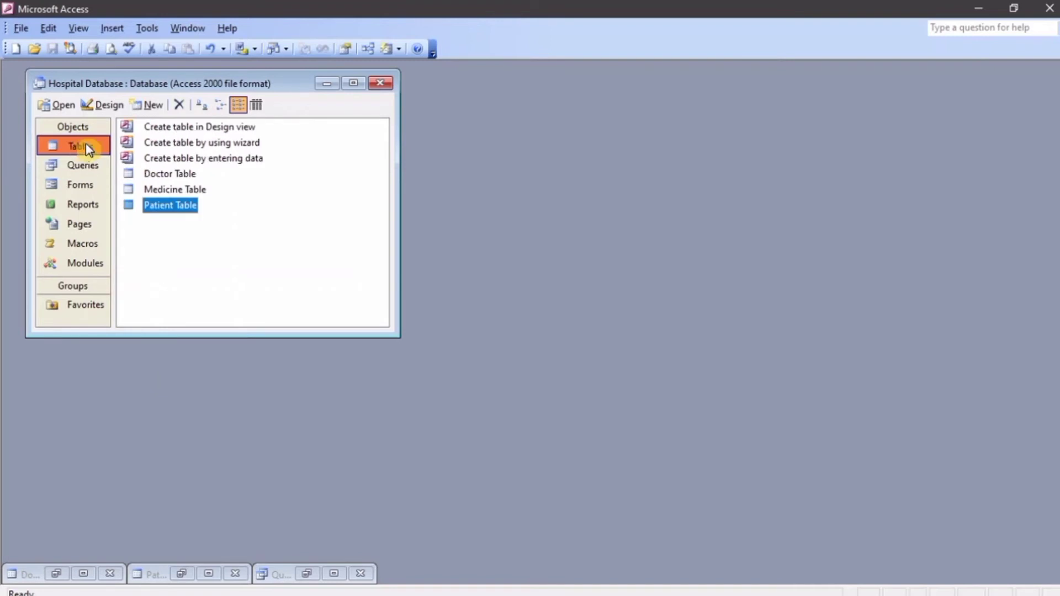
pyautogui.doubleClick(196, 191)
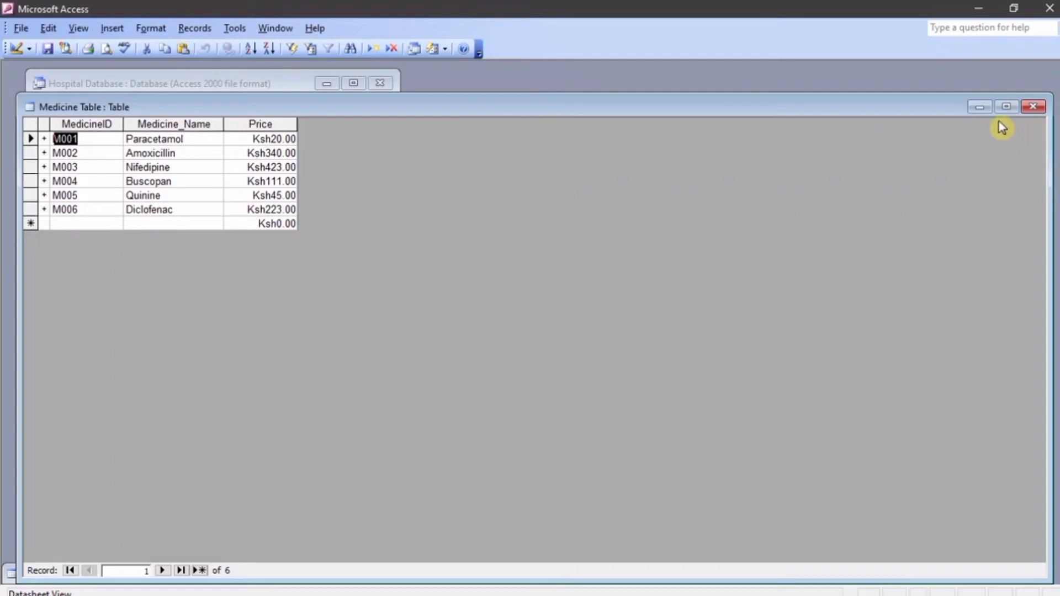
pyautogui.click(983, 109)
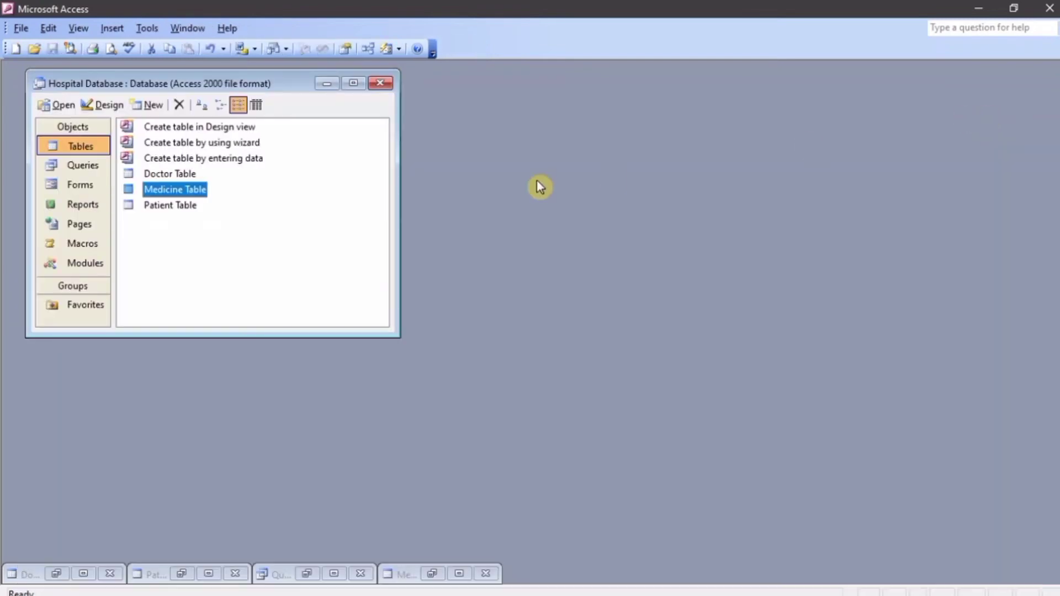
# Close the appointment-date query and create a query in Design view on the Medicine Table with the Medicine_Name and Price fields.
pyautogui.click(85, 172)
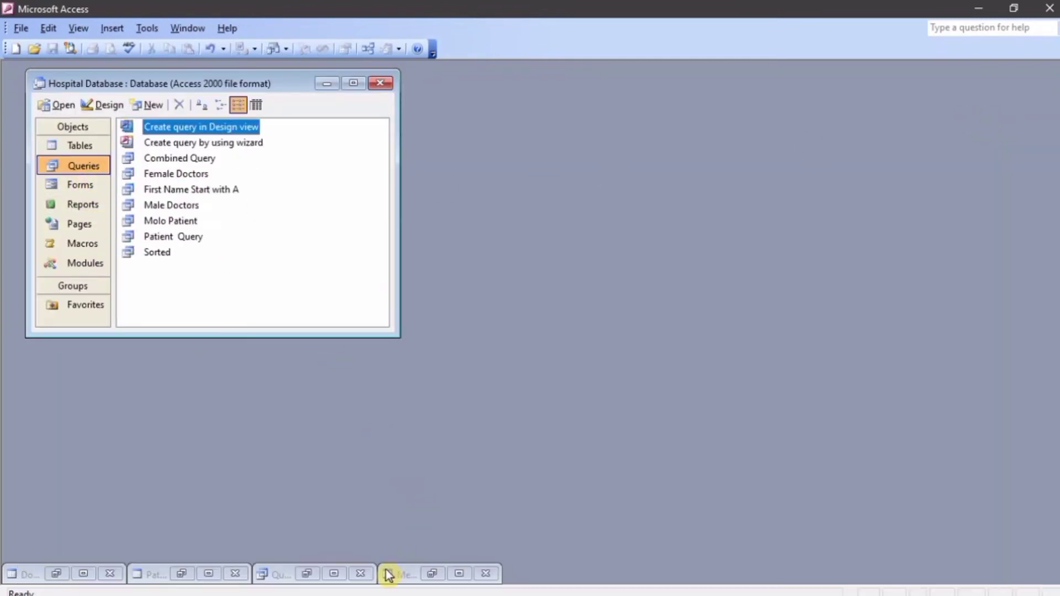
pyautogui.click(361, 573)
pyautogui.doubleClick(233, 134)
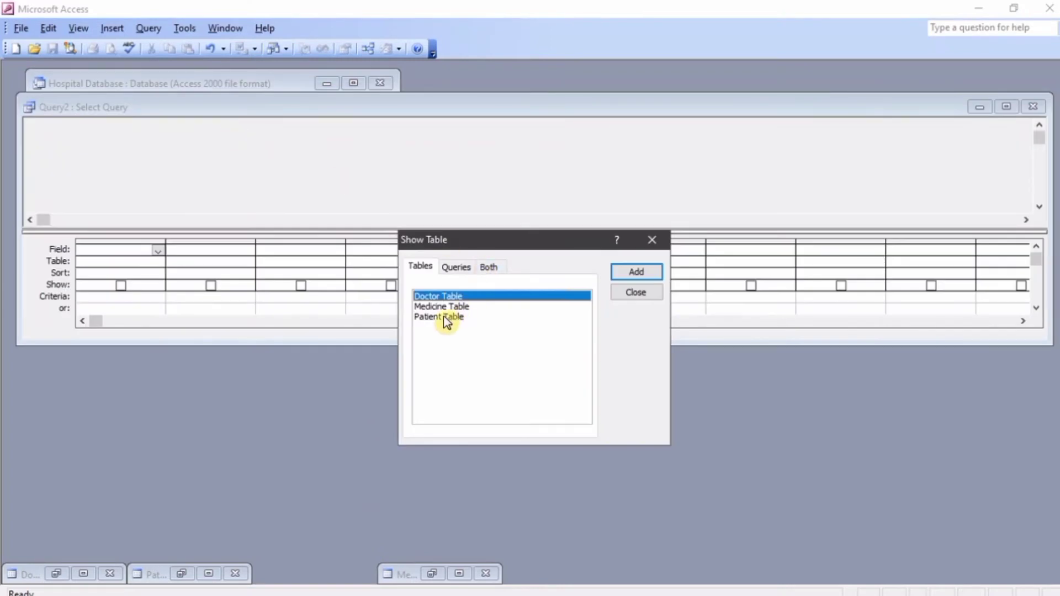
pyautogui.doubleClick(445, 306)
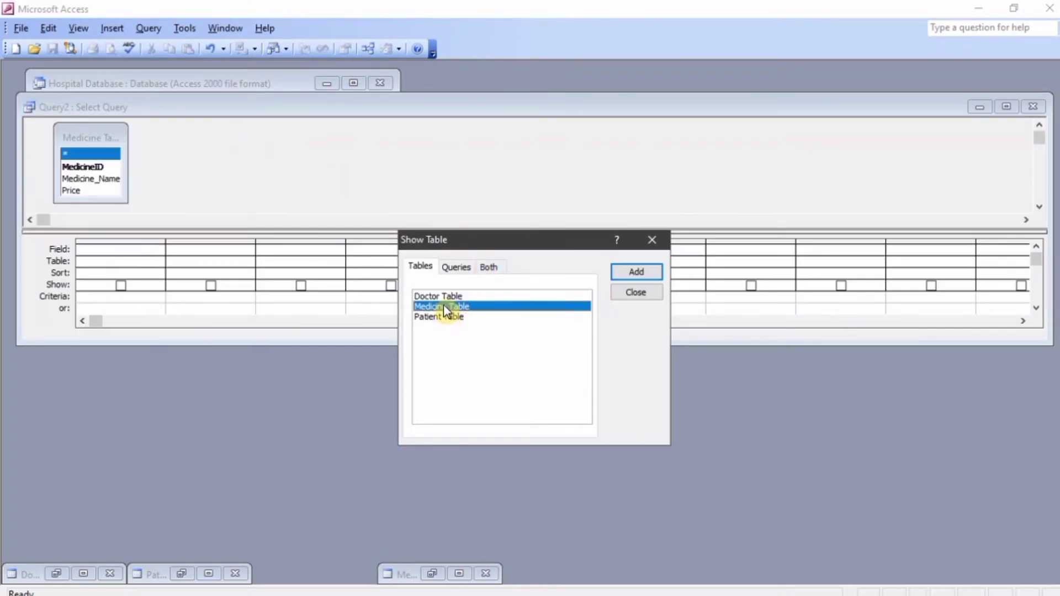
pyautogui.click(636, 292)
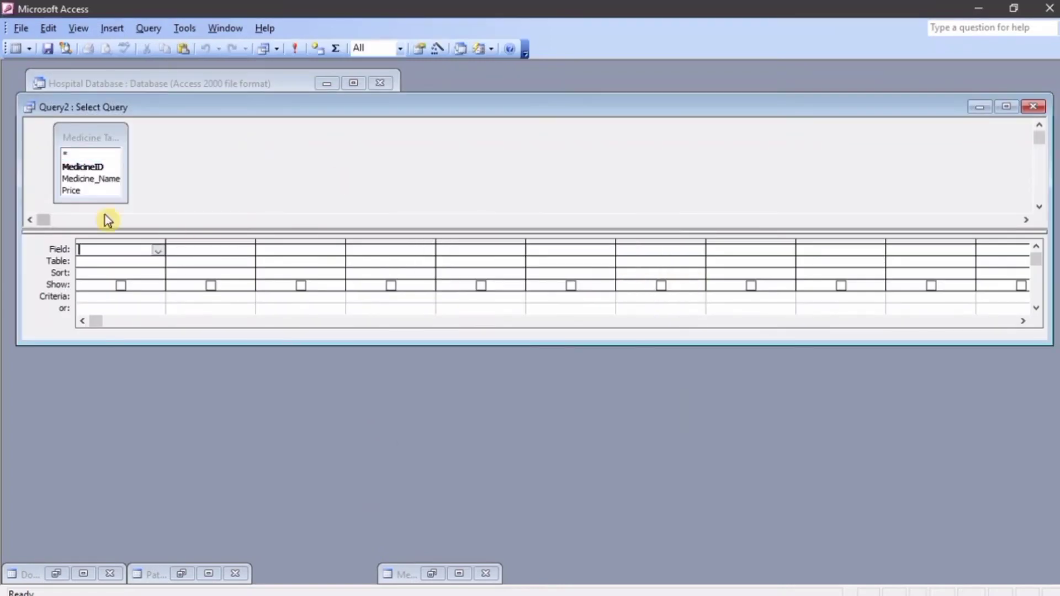
pyautogui.doubleClick(87, 179)
pyautogui.doubleClick(88, 190)
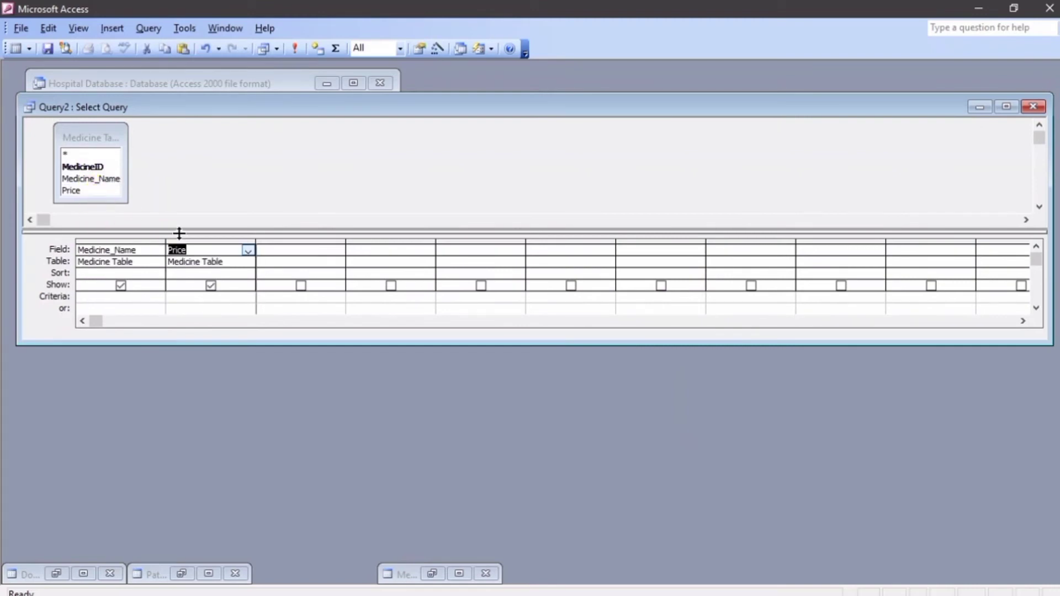
# Set the criterion of the Price field to >200 and run the query.
pyautogui.click(206, 297)
pyautogui.write('>200')
pyautogui.click(296, 48)
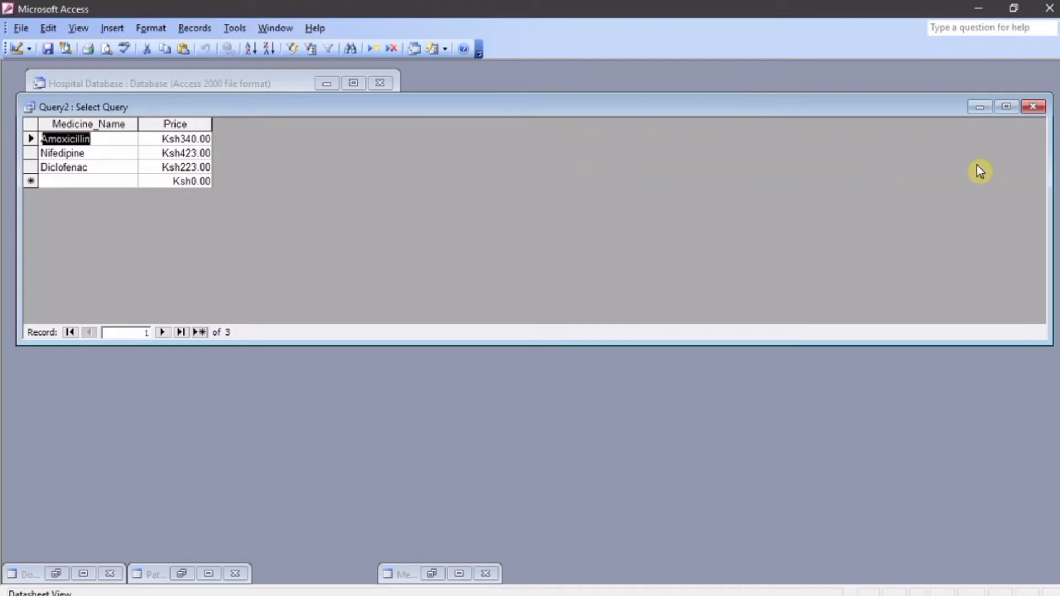
# Close the medicine price query, saving it as ">200".
pyautogui.click(1033, 109)
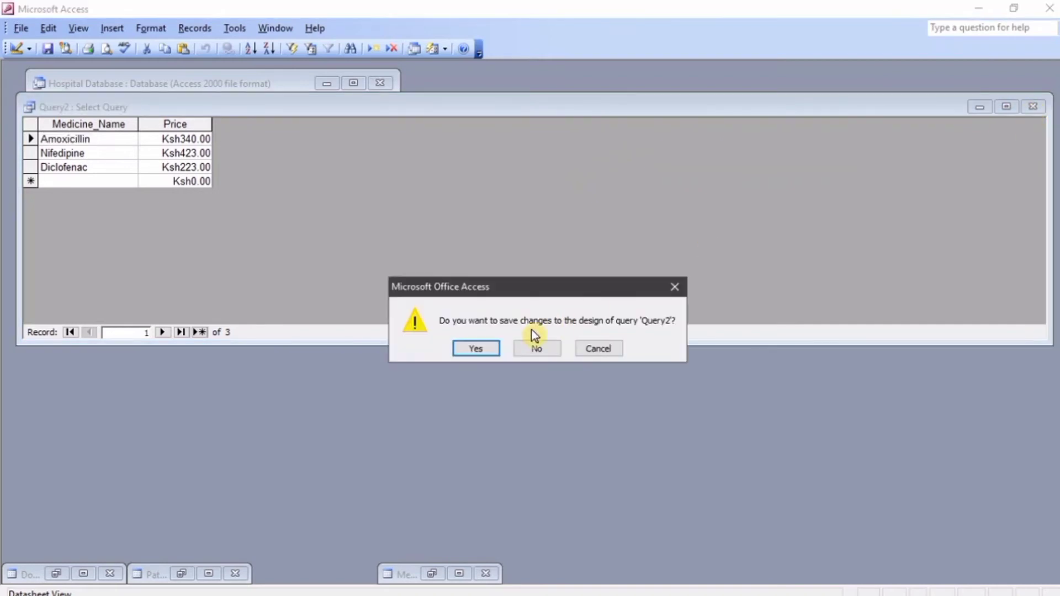
pyautogui.click(480, 356)
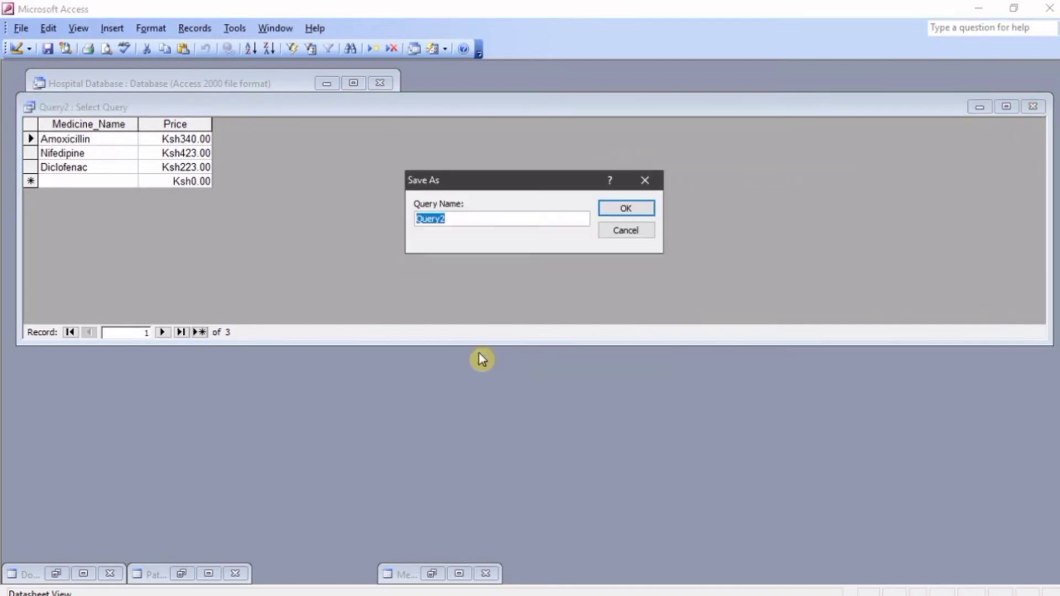
pyautogui.write('>200')
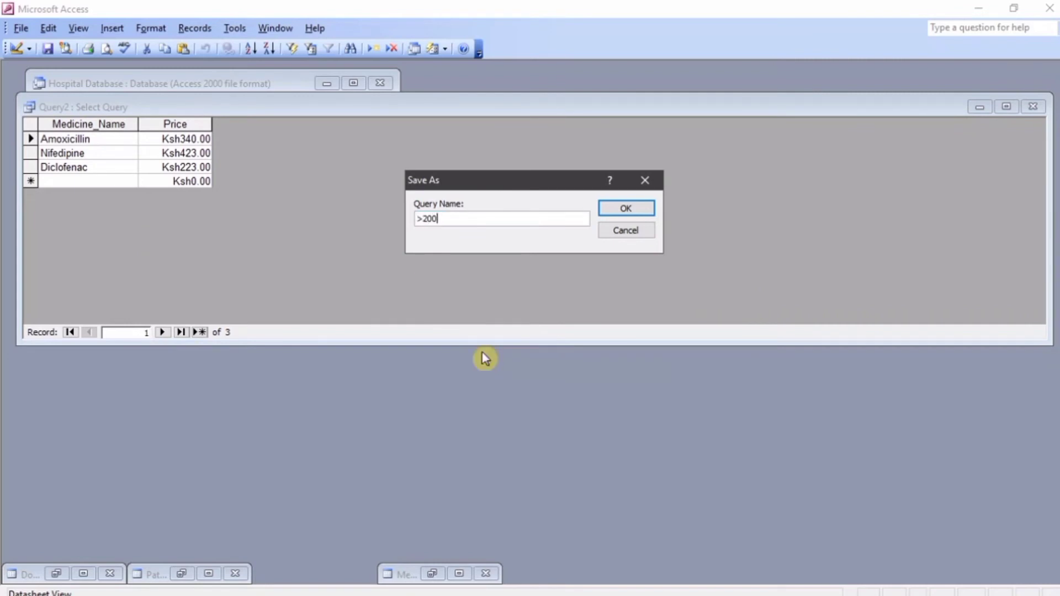
pyautogui.click(631, 215)
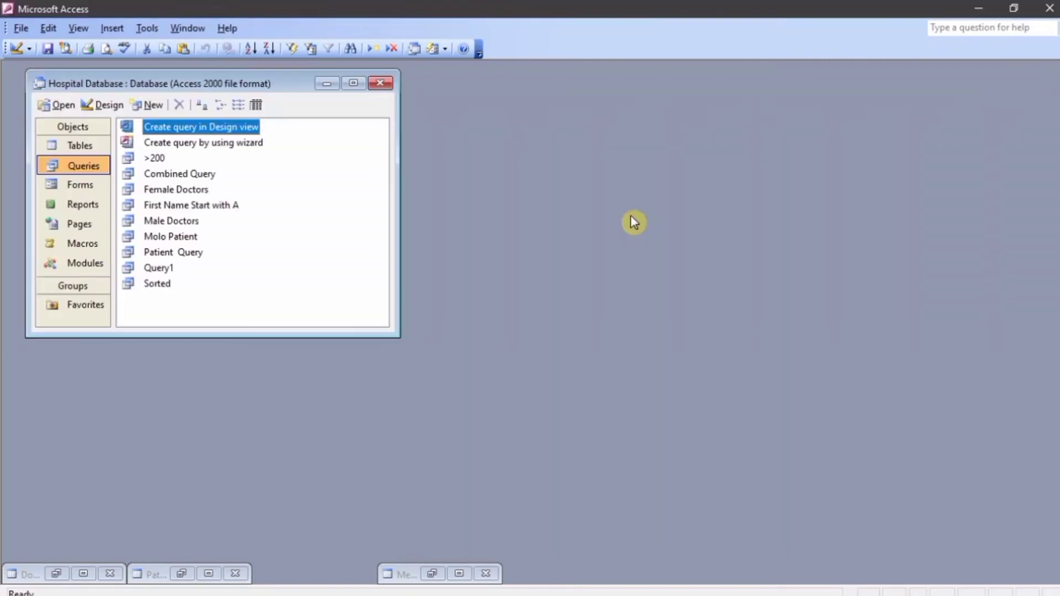
# Create a query in Design view on the Medicine and Patient Tables with the PatientName, Gender and Resident fields.
pyautogui.doubleClick(187, 126)
pyautogui.doubleClick(449, 308)
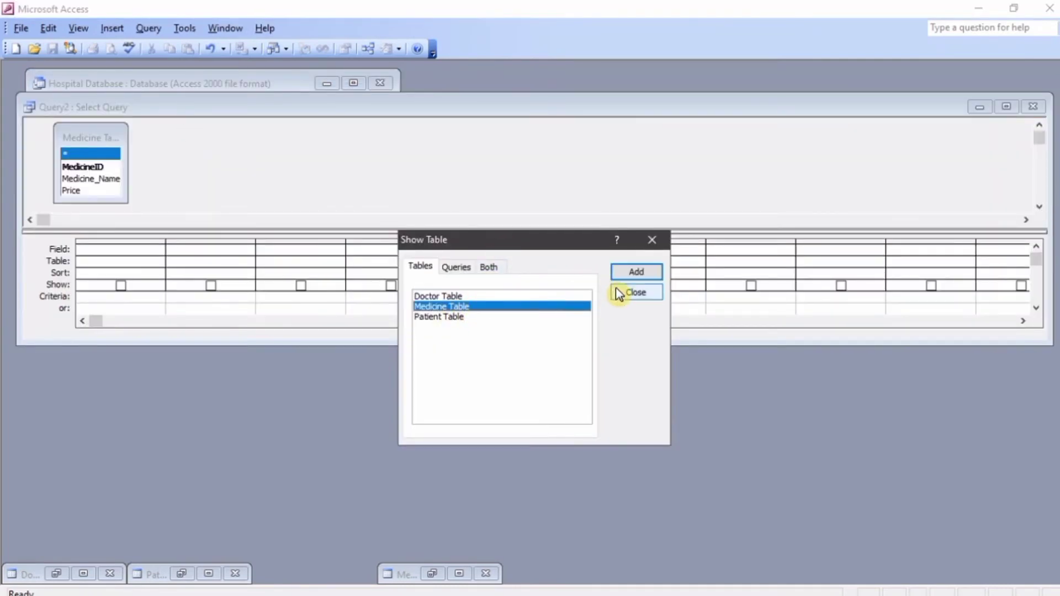
pyautogui.doubleClick(478, 317)
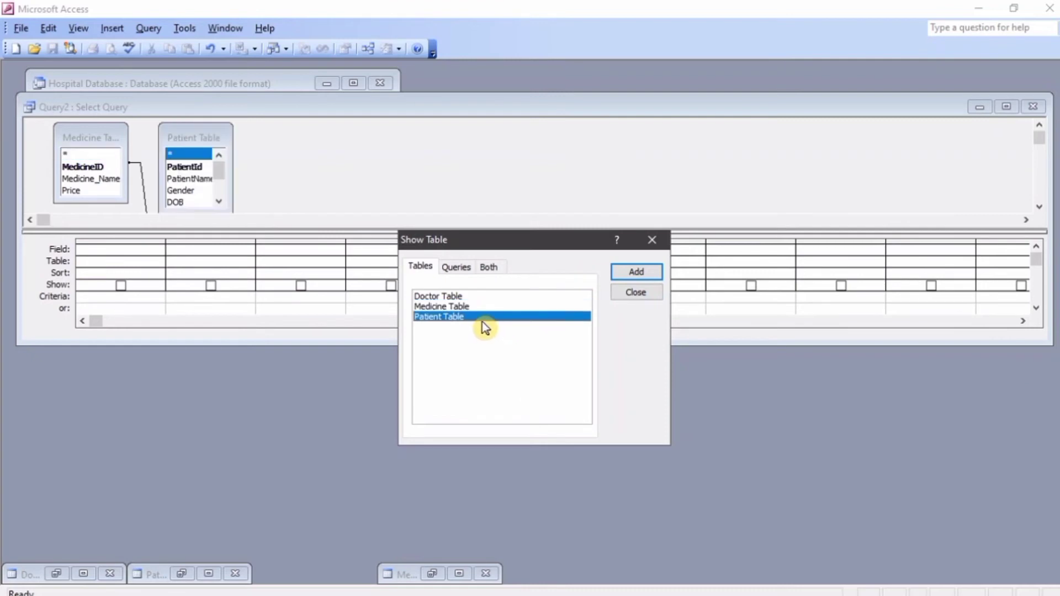
pyautogui.click(636, 292)
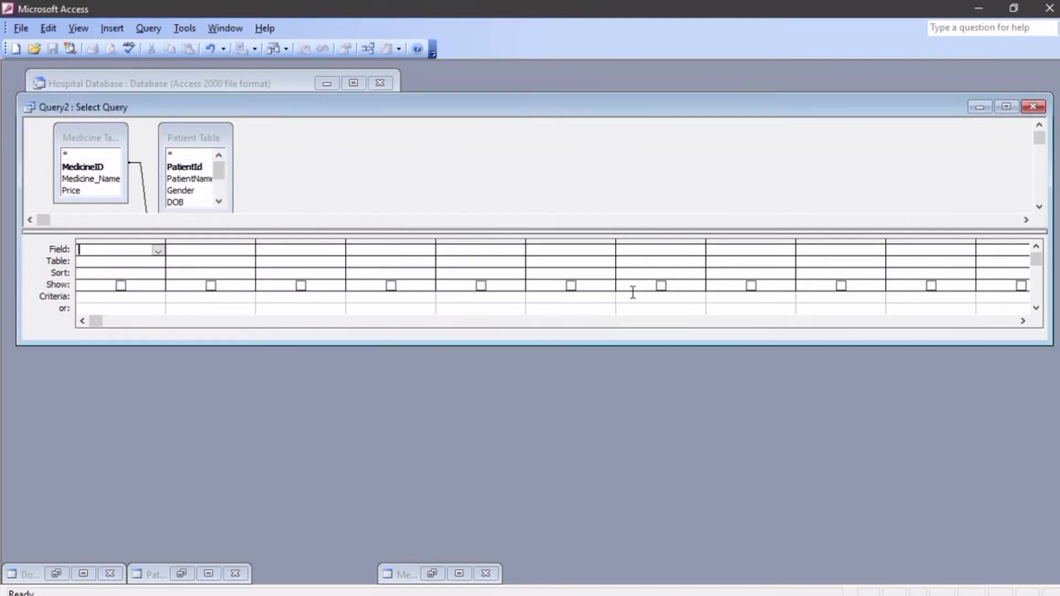
pyautogui.doubleClick(194, 180)
pyautogui.doubleClick(193, 191)
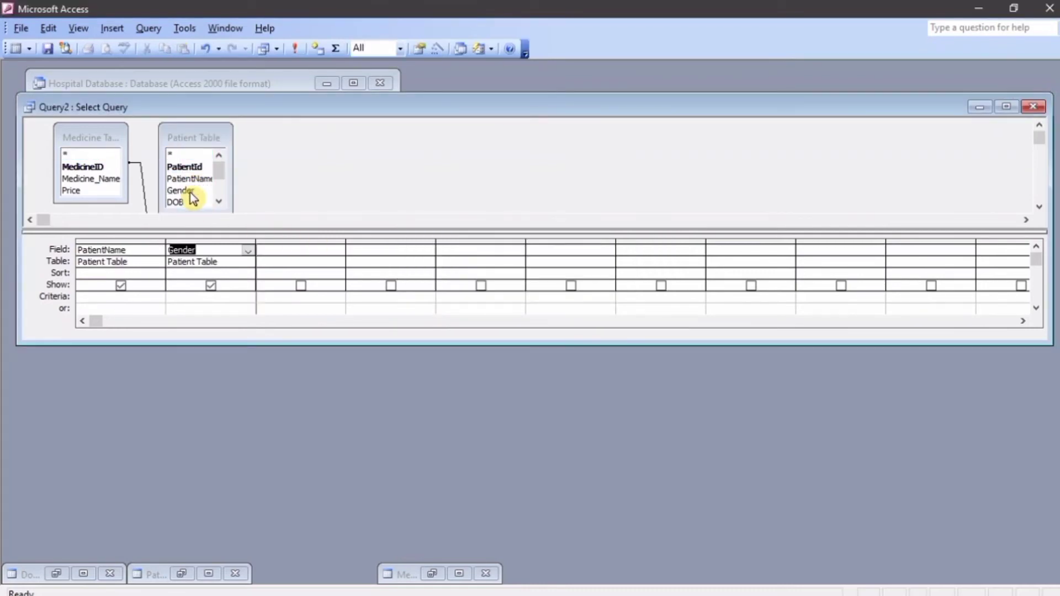
pyautogui.click(209, 202)
pyautogui.click(219, 202)
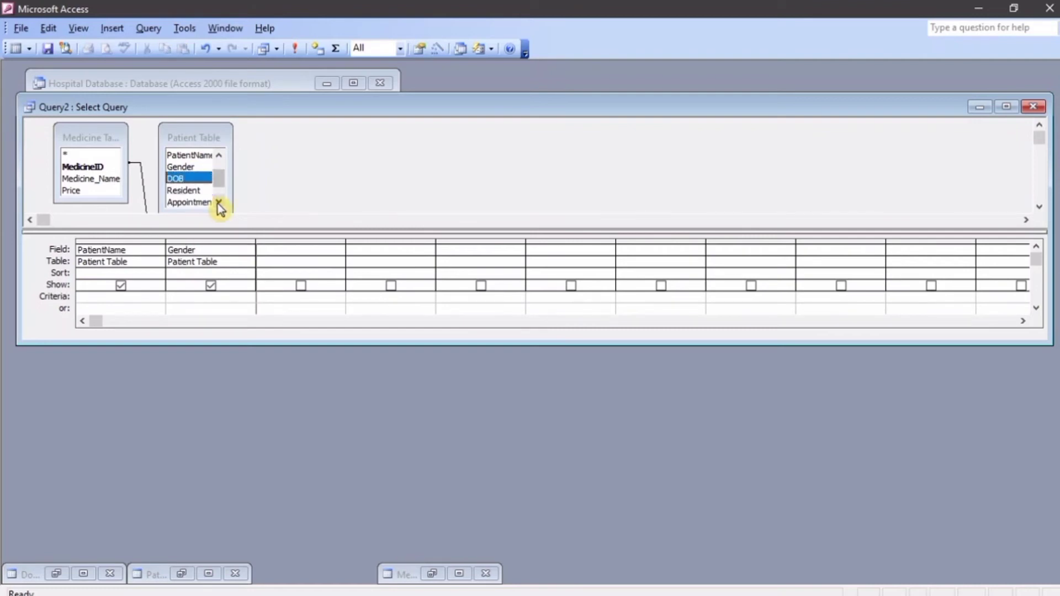
pyautogui.doubleClick(199, 190)
# Set the criterion of the Gender field to Male and hide that field from the query results.
pyautogui.click(182, 296)
pyautogui.write('Male')
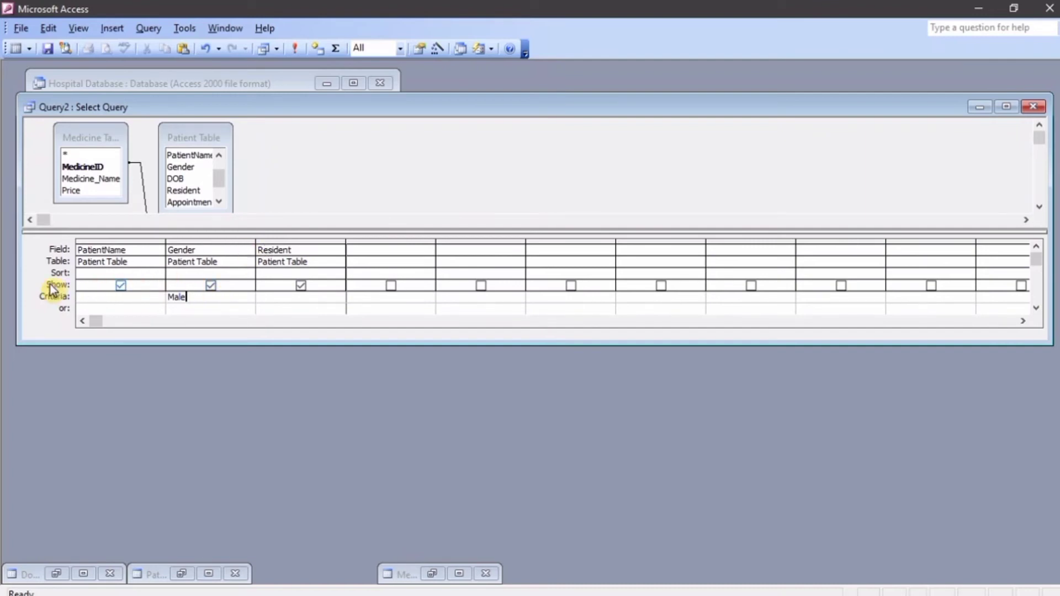
pyautogui.click(214, 287)
pyautogui.click(180, 293)
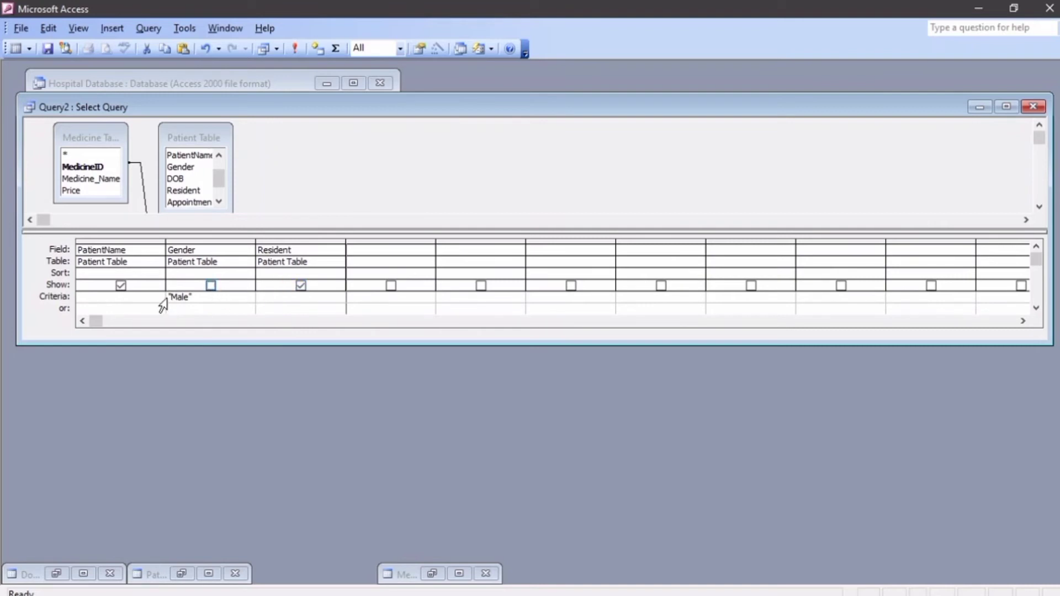
# Sort the PatientName field in ascending order and run the query.
pyautogui.click(146, 274)
pyautogui.click(159, 275)
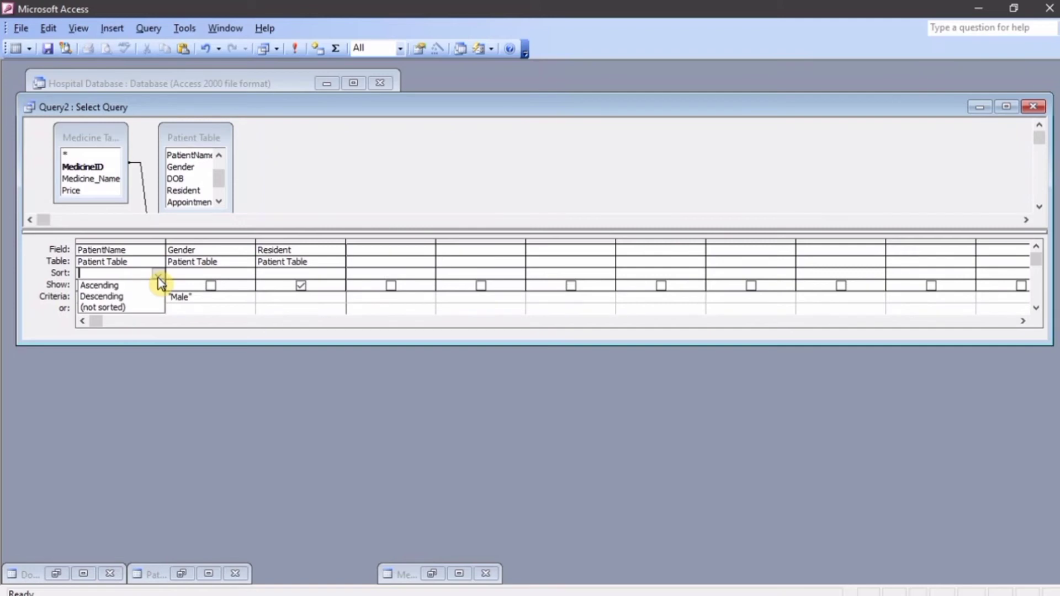
pyautogui.click(149, 285)
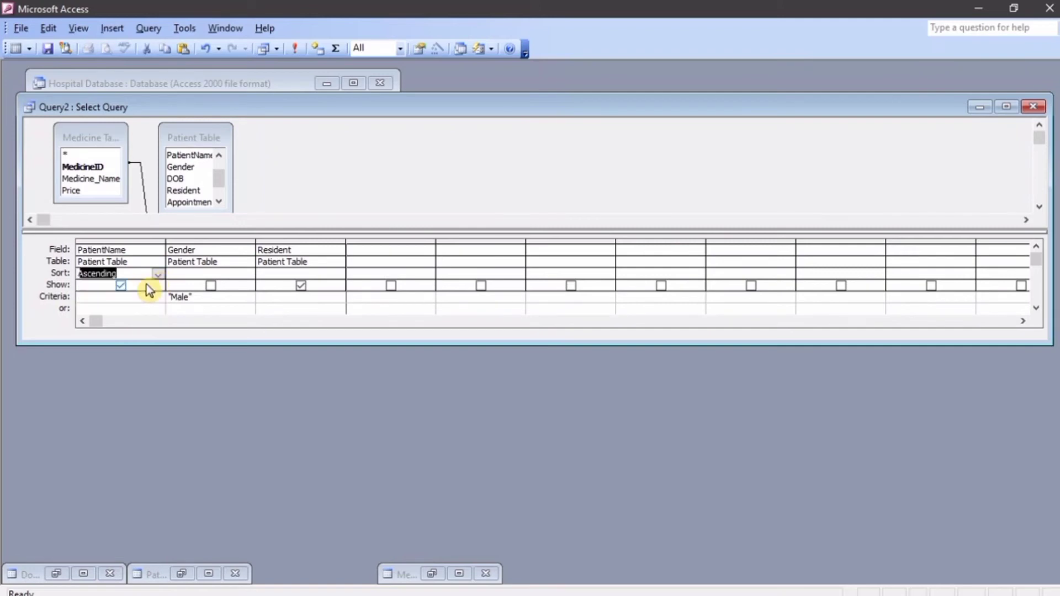
pyautogui.click(296, 49)
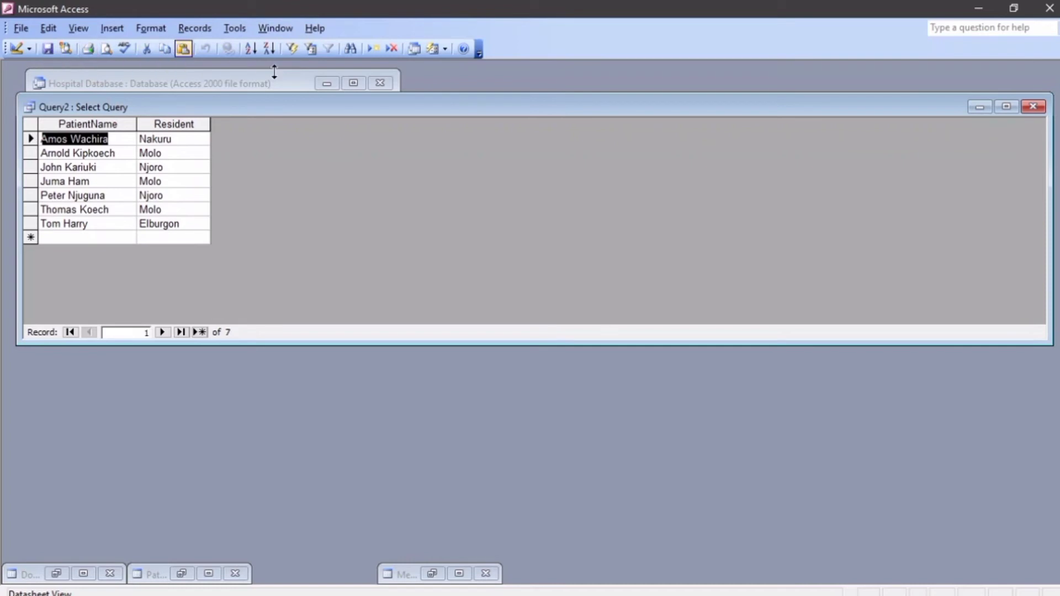
# Save the query as "Male Patients" and close it.
pyautogui.click(47, 49)
pyautogui.write('M')
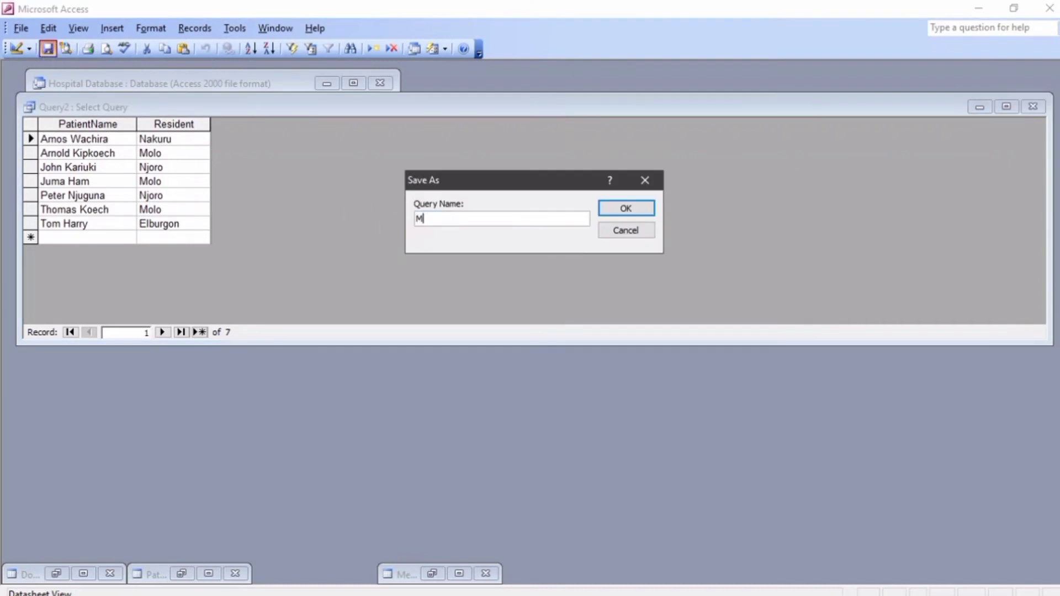
pyautogui.write('ale Patients')
pyautogui.press('Return')
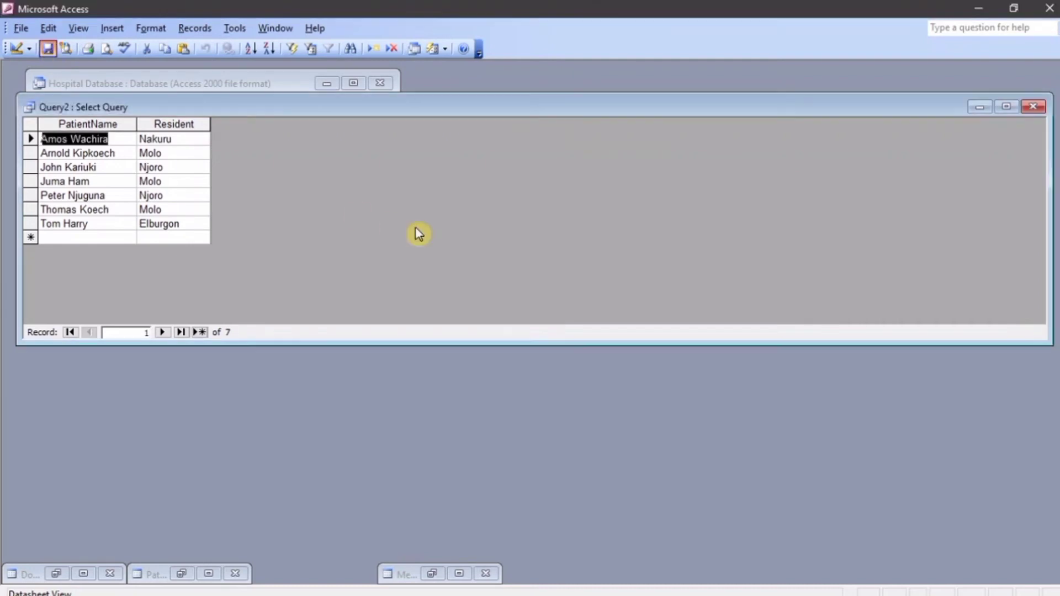
pyautogui.click(1026, 109)
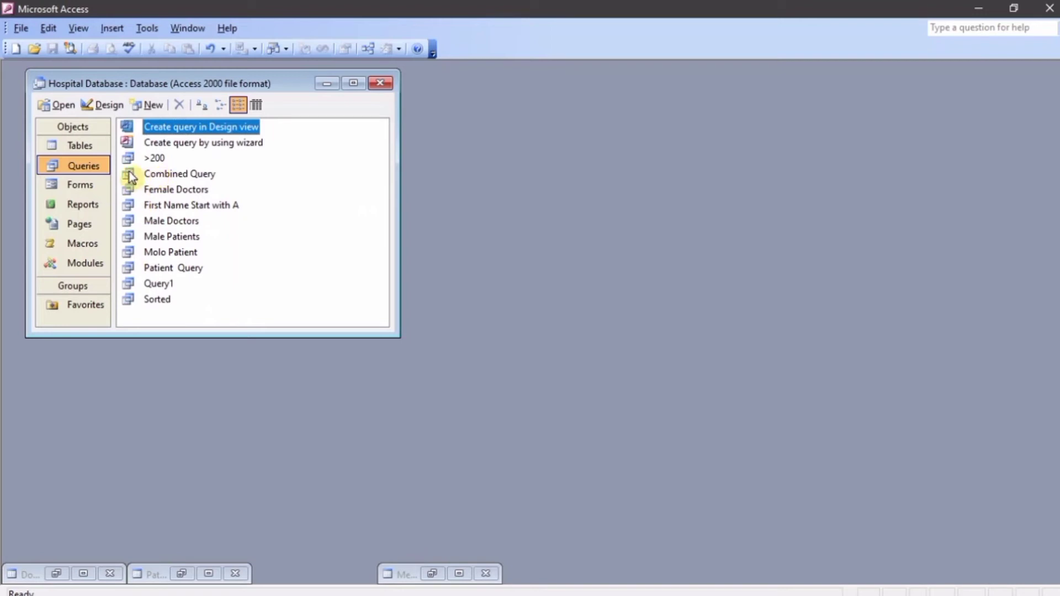
# Review the records of the Patient Table, including the MedicineID and DoctorsID fields, and minimise the table.
pyautogui.click(93, 146)
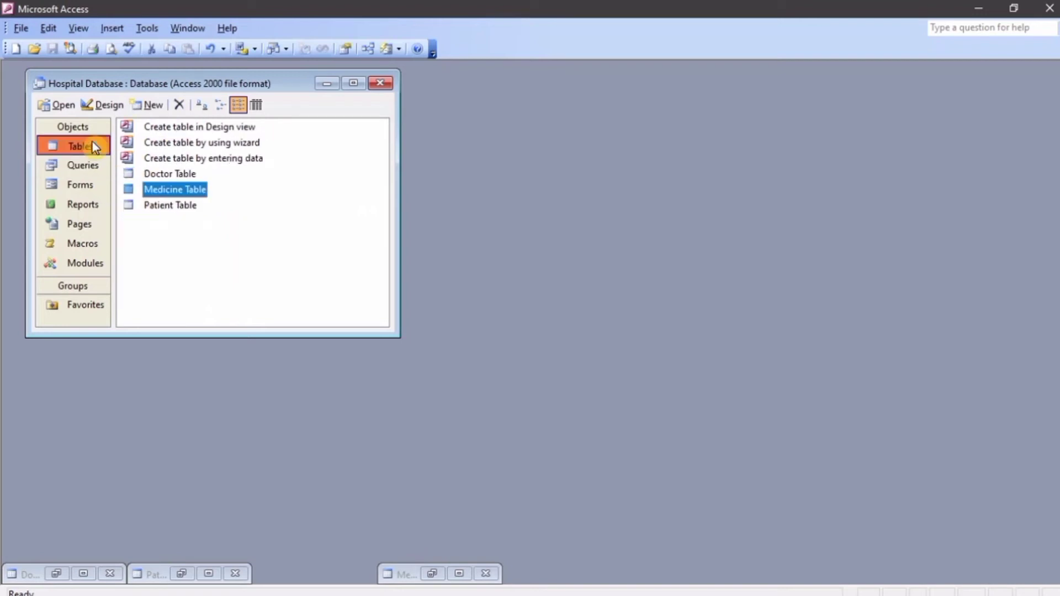
pyautogui.click(174, 195)
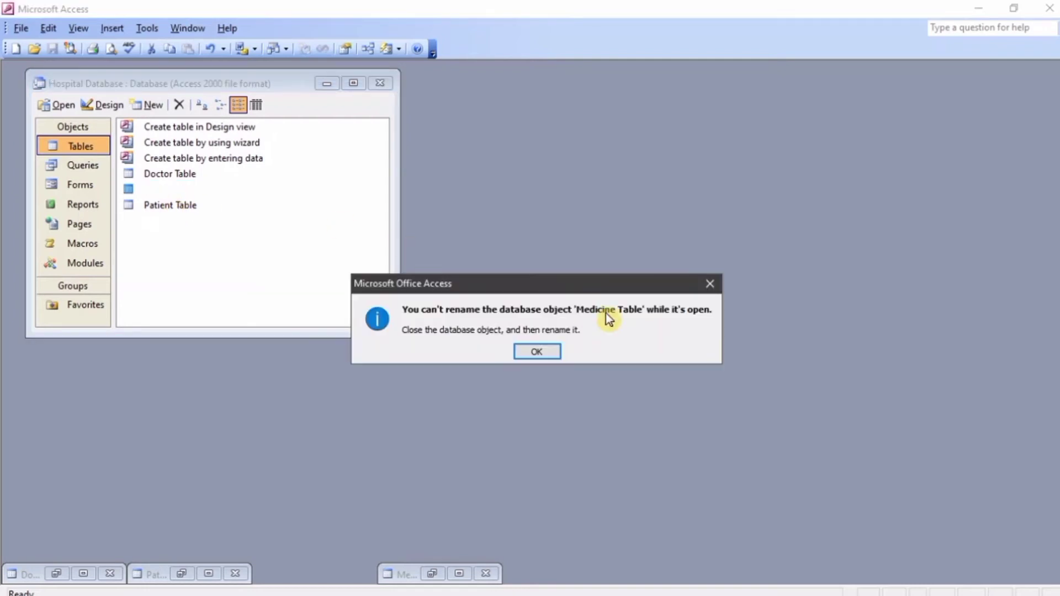
pyautogui.click(709, 284)
pyautogui.doubleClick(175, 205)
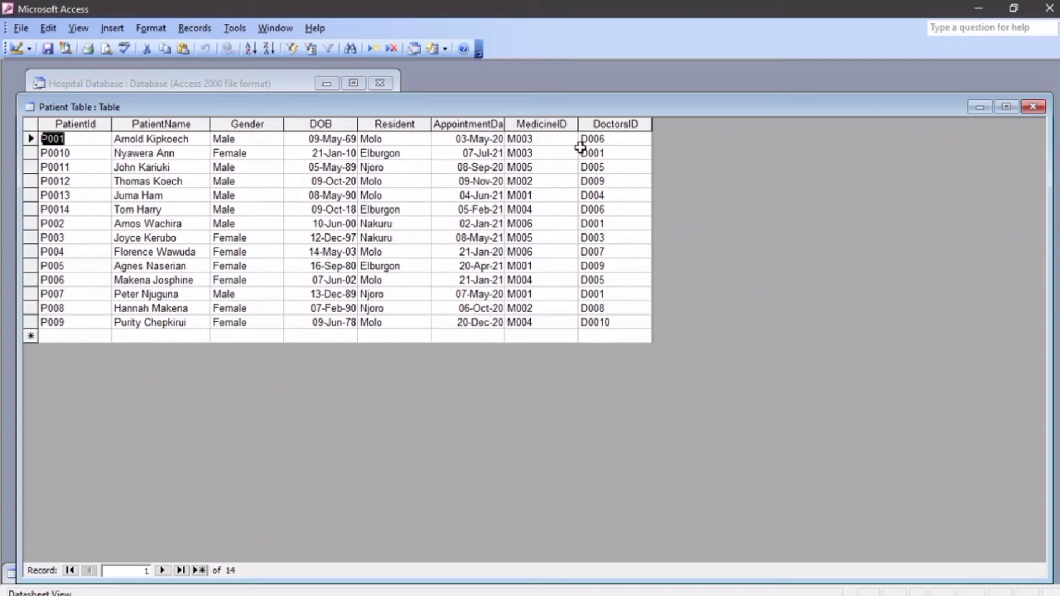
pyautogui.click(985, 109)
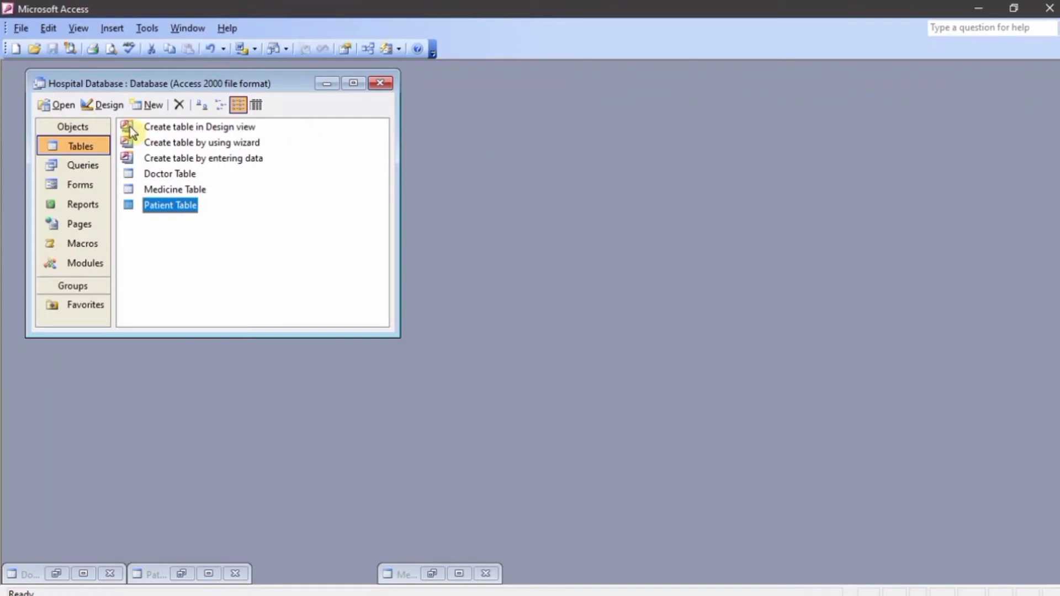
# Create a query in Design view based on the Patient Table with the PatientName and DOB fields.
pyautogui.click(102, 165)
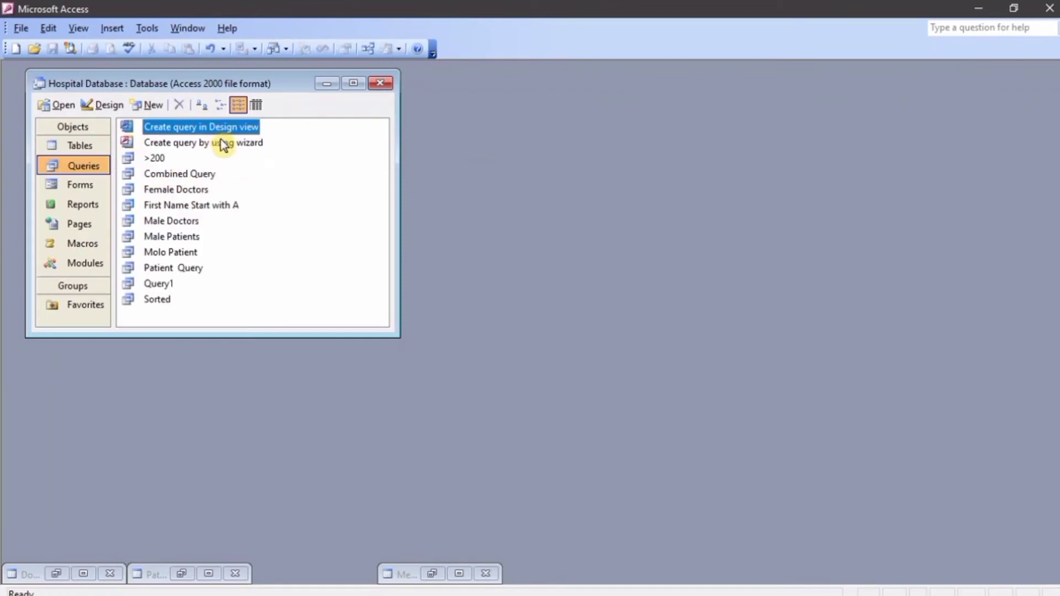
pyautogui.doubleClick(224, 128)
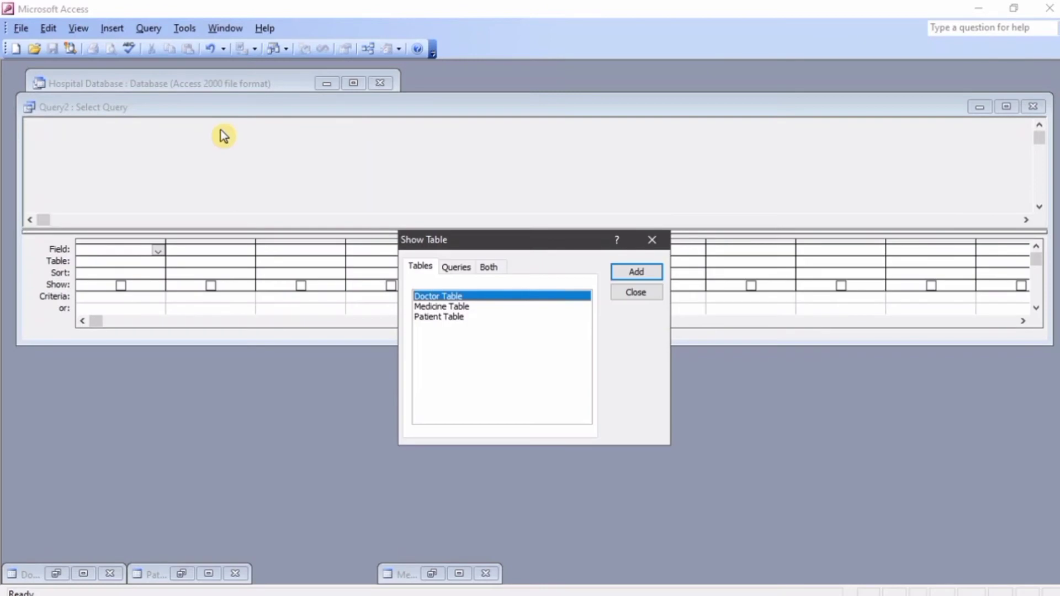
pyautogui.click(447, 318)
pyautogui.click(651, 275)
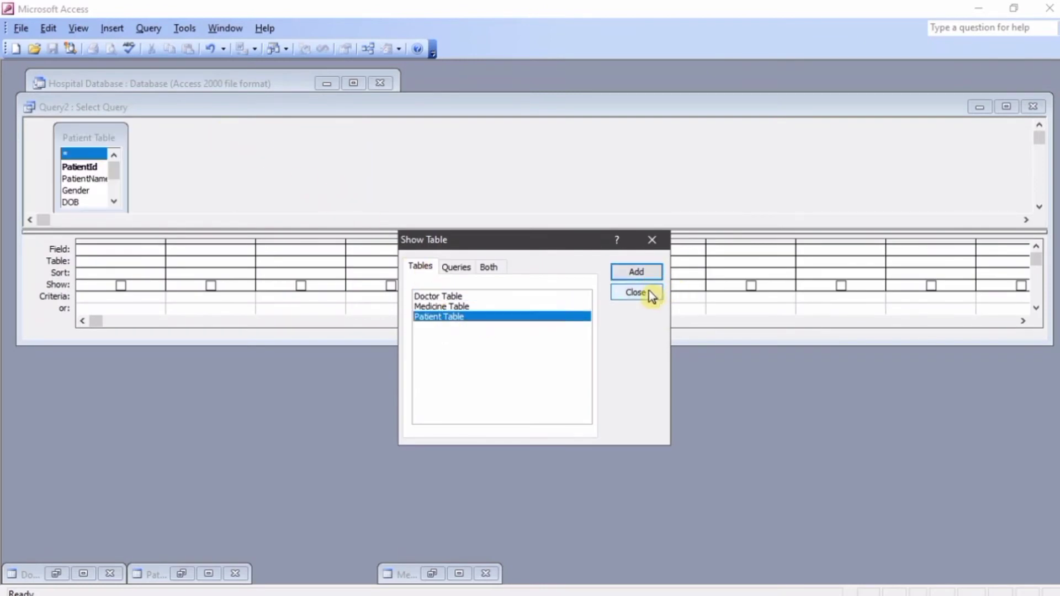
pyautogui.click(648, 291)
pyautogui.doubleClick(96, 180)
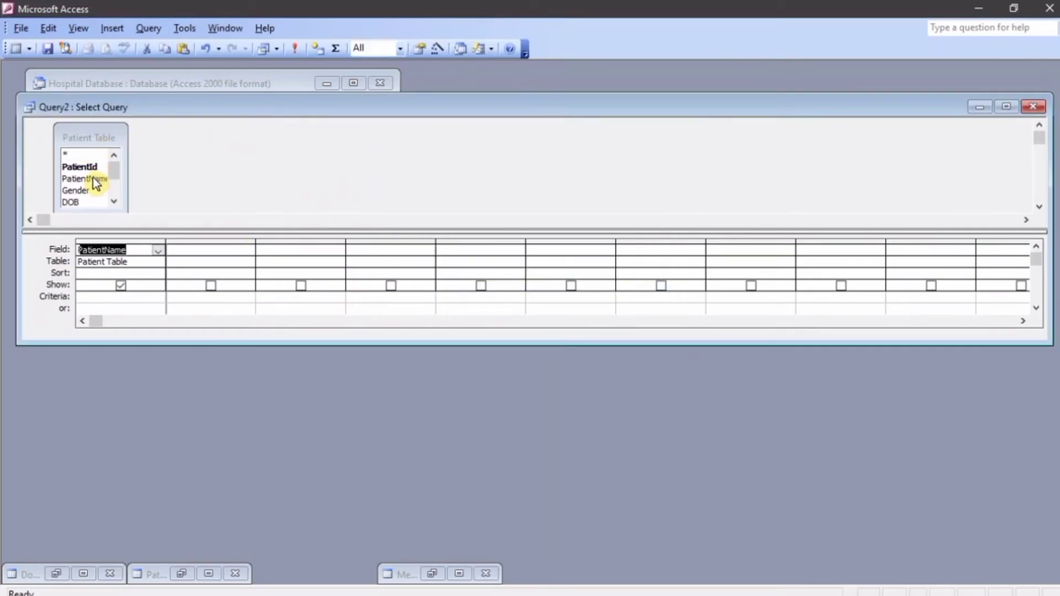
pyautogui.doubleClick(86, 202)
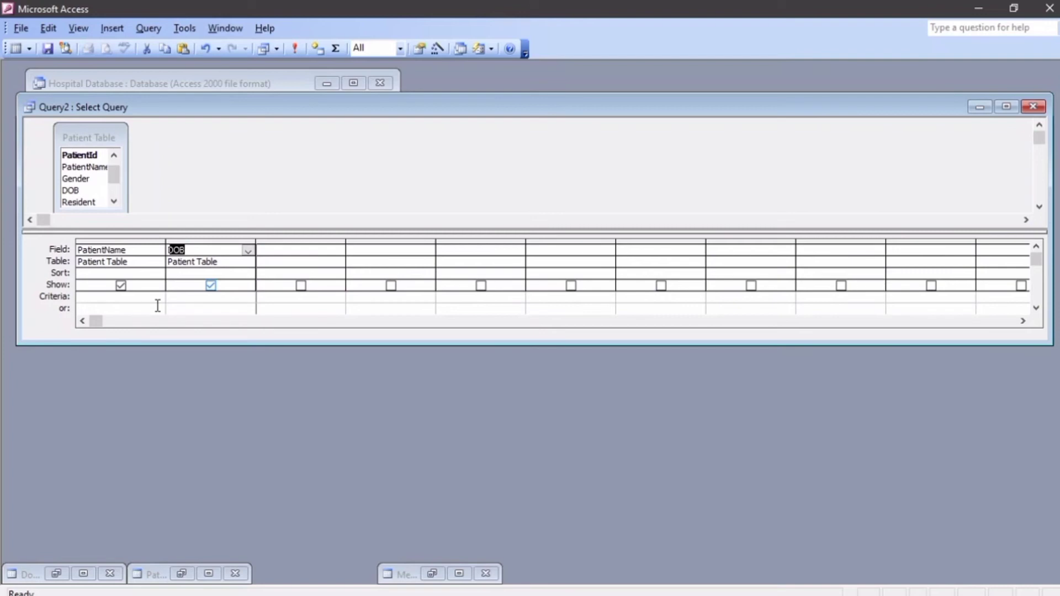
# Set the criterion of the DOB field to >=01-01-90 and <=01-01-15.
pyautogui.click(190, 297)
pyautogui.write('>=01')
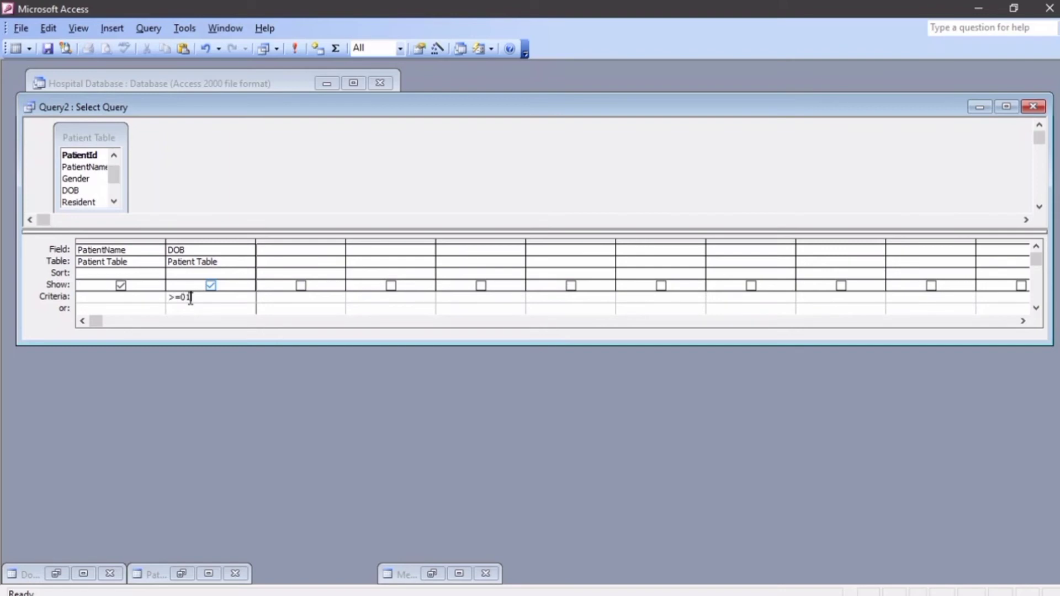
pyautogui.write('/01')
pyautogui.write('-')
pyautogui.write('90')
pyautogui.write(' and')
pyautogui.write('<=01')
pyautogui.write('-01-')
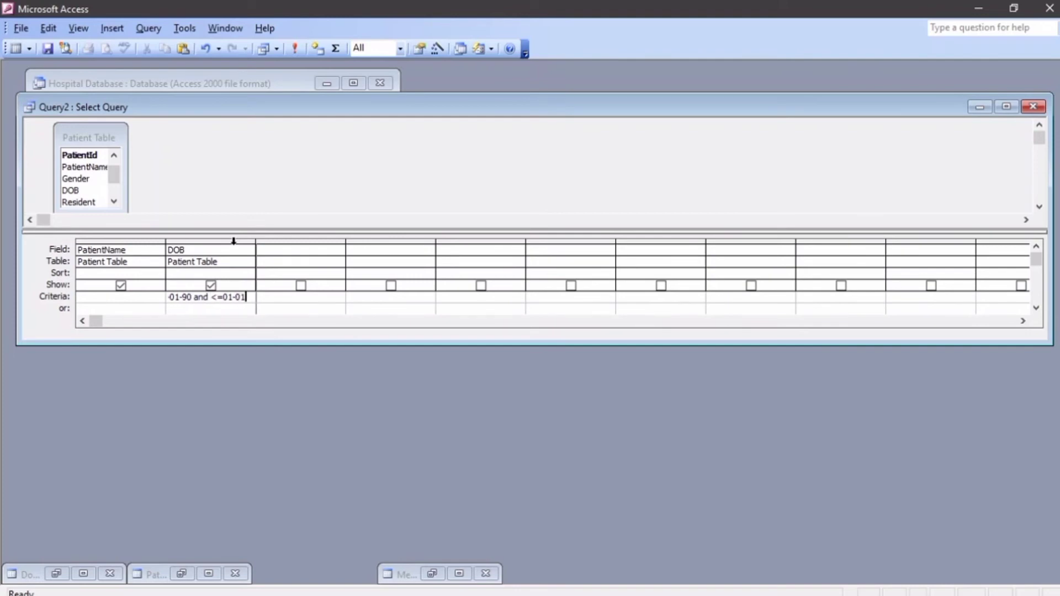
pyautogui.write('15')
# Check the entered DOB criterion and run the query.
pyautogui.click(194, 298)
pyautogui.press('Left')
pyautogui.press('Left')
pyautogui.press('Left')
pyautogui.press('Left')
pyautogui.press('Left')
pyautogui.press('Left')
pyautogui.press('Left')
pyautogui.press('Left')
pyautogui.press('Left')
pyautogui.press('Left')
pyautogui.press('Left')
pyautogui.press('Left')
pyautogui.press('Left')
pyautogui.press('Left')
pyautogui.press('Left')
pyautogui.press('Left')
pyautogui.press('Left')
pyautogui.press('Left')
pyautogui.press('Left')
pyautogui.press('Left')
pyautogui.press('Left')
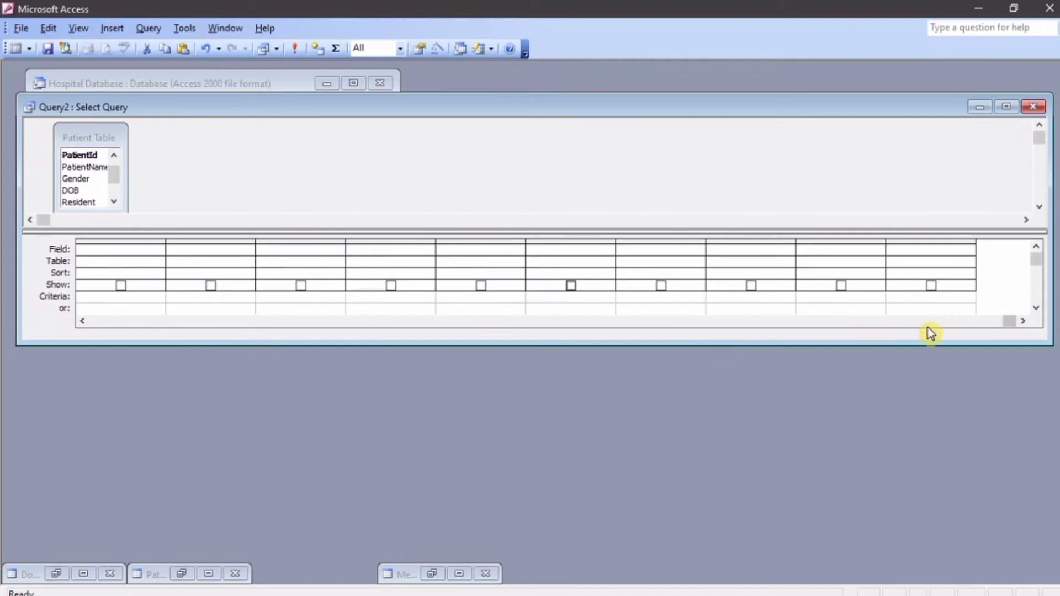
pyautogui.click(998, 321)
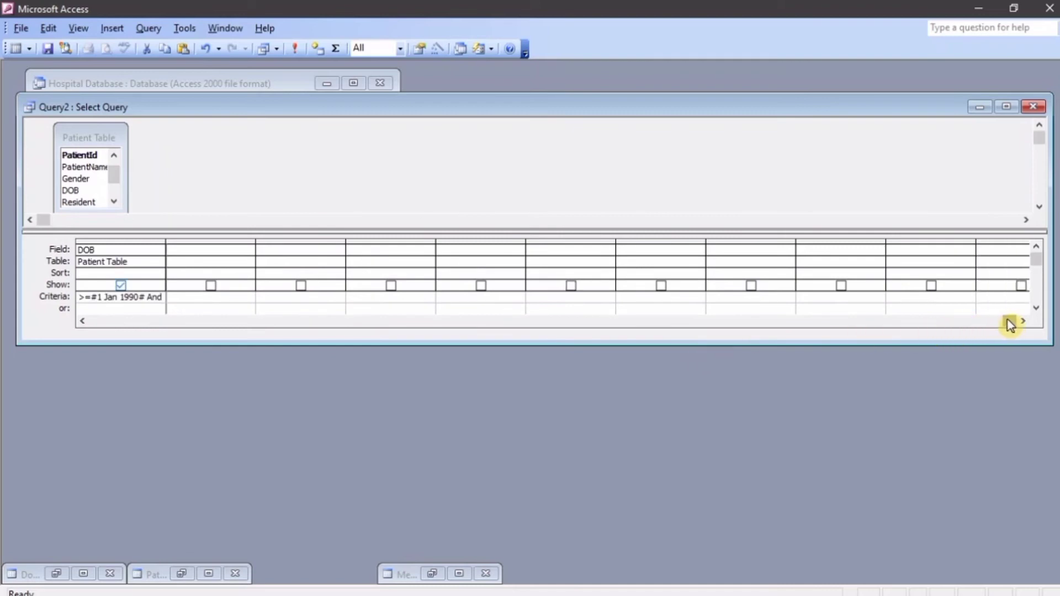
pyautogui.moveTo(716, 318); pyautogui.dragTo(194, 328)
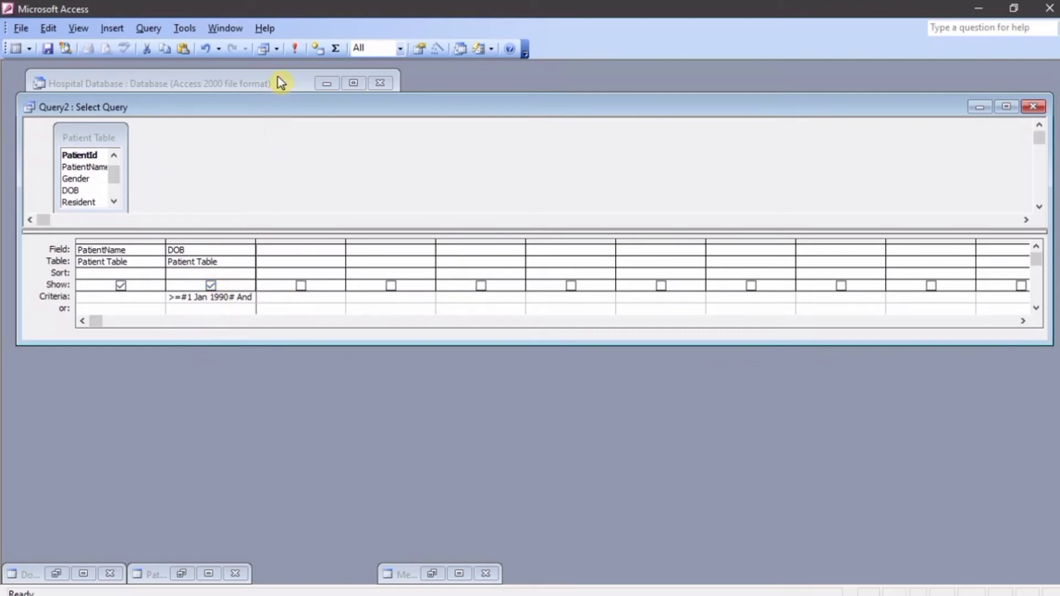
pyautogui.click(295, 51)
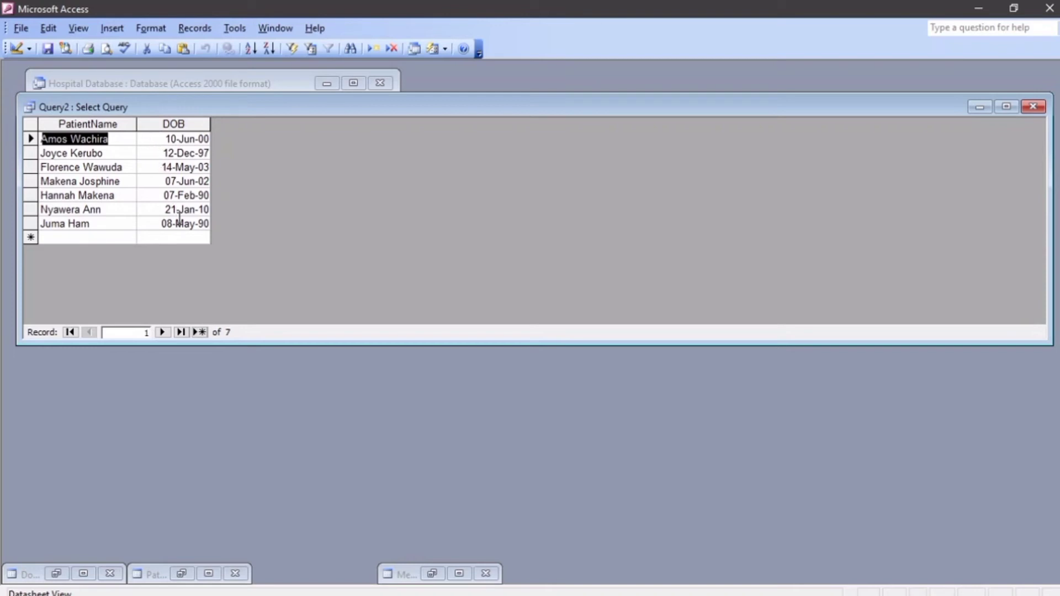
# Return to the query design, sort the DOB field in descending order and run the query.
pyautogui.click(16, 49)
pyautogui.click(194, 273)
pyautogui.click(247, 274)
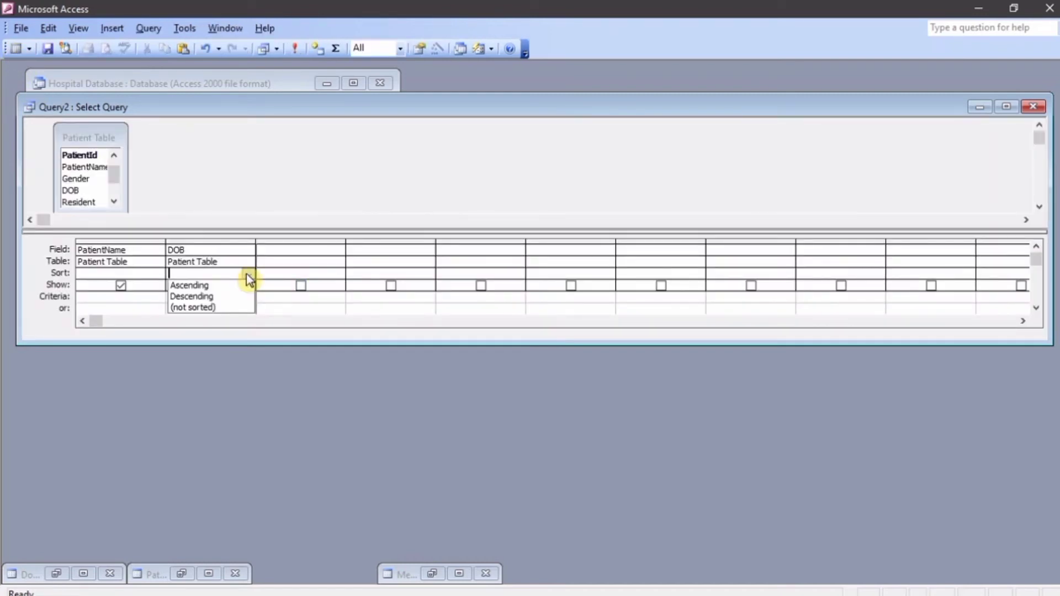
pyautogui.click(227, 296)
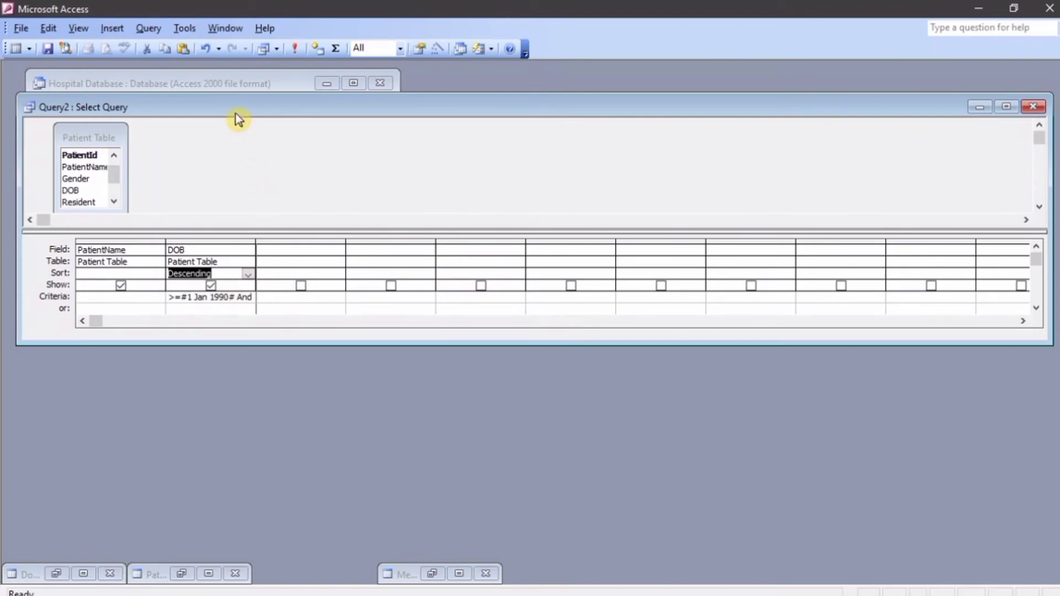
pyautogui.click(290, 52)
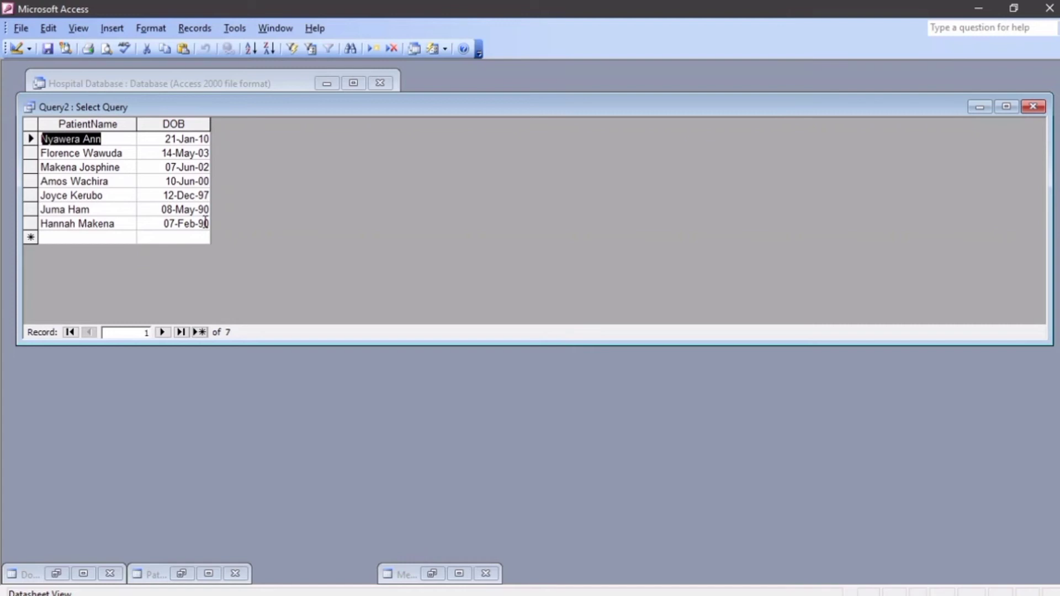
# Save the query as "Between Dates" and close it.
pyautogui.click(47, 50)
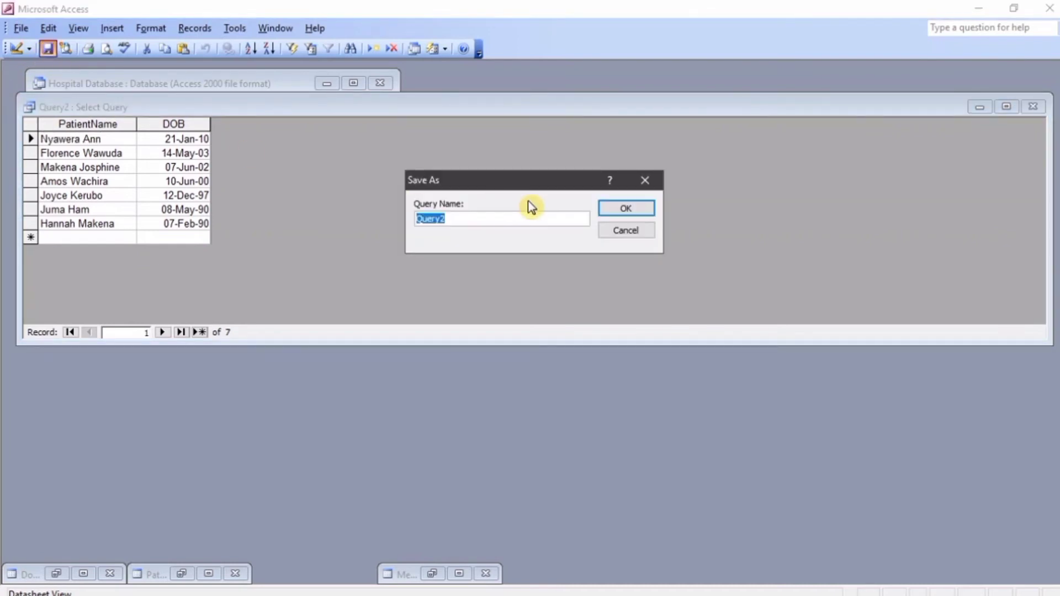
pyautogui.write('Between Dates')
pyautogui.click(646, 206)
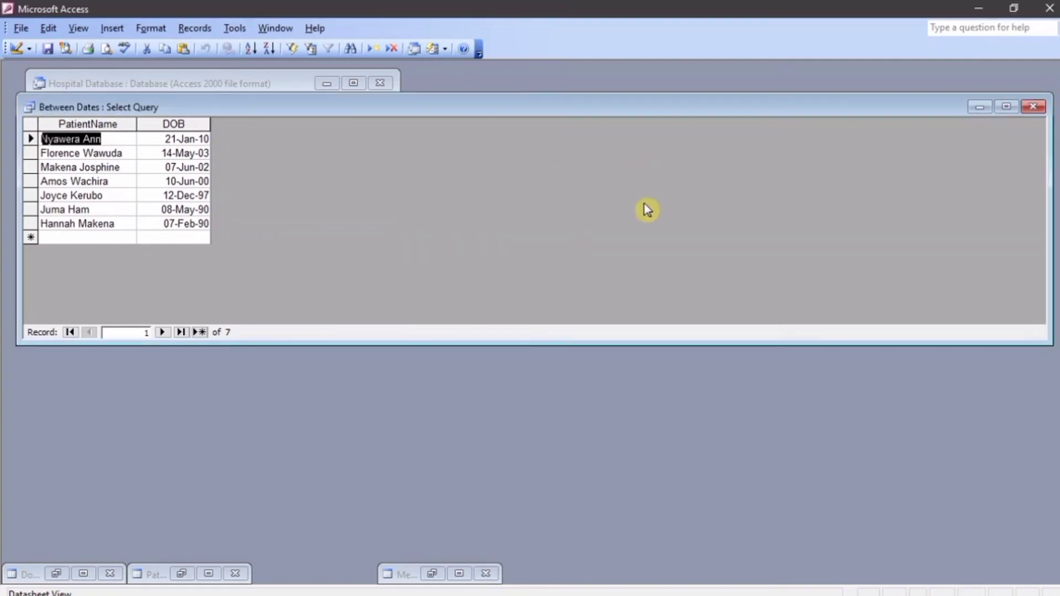
pyautogui.click(1027, 113)
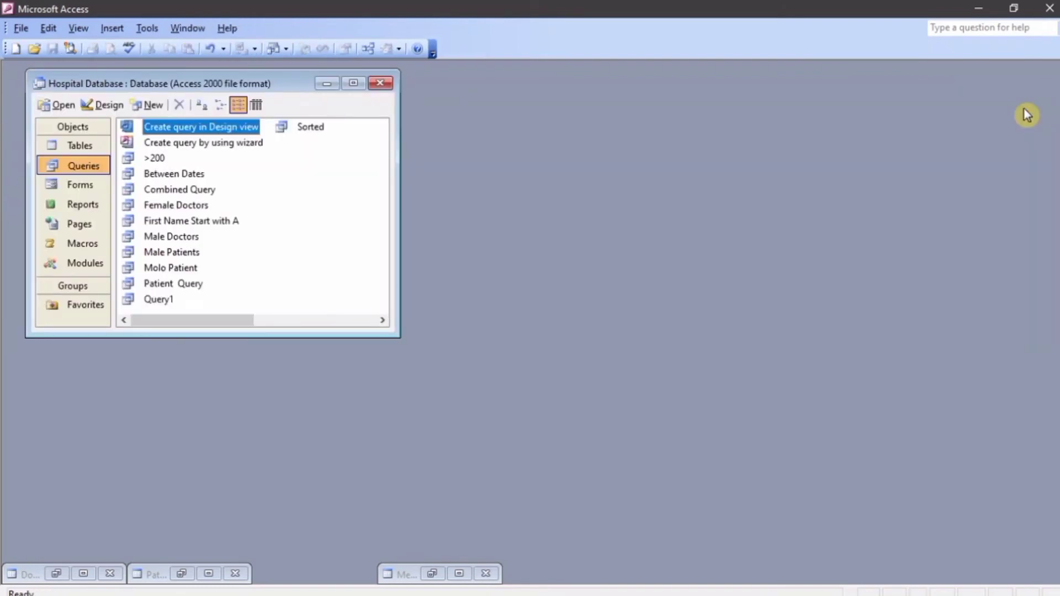
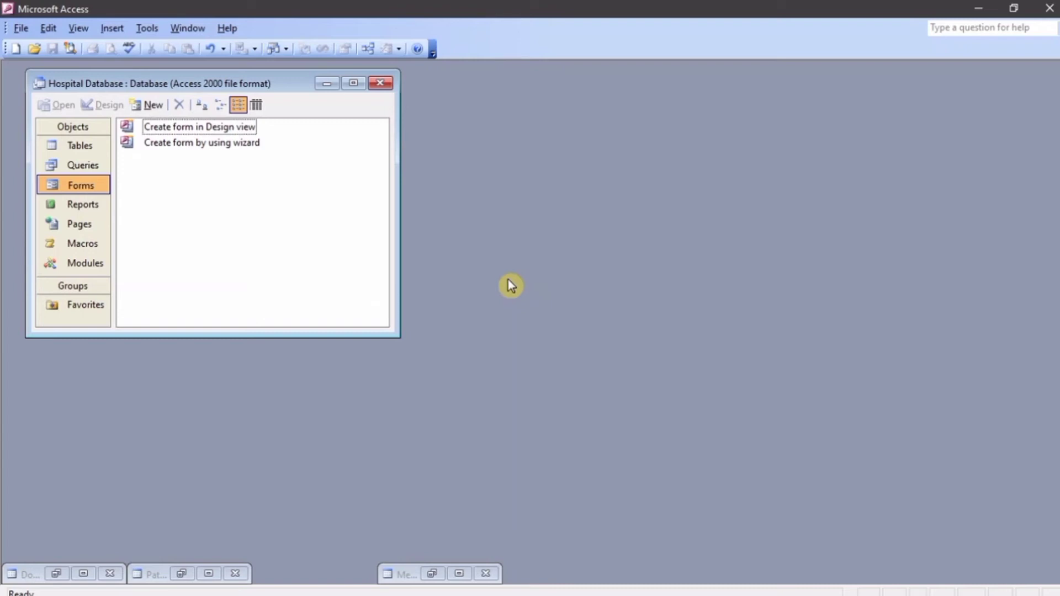
# Start a new form with the Form Wizard and include all fields of the Patient Table.
pyautogui.click(202, 142)
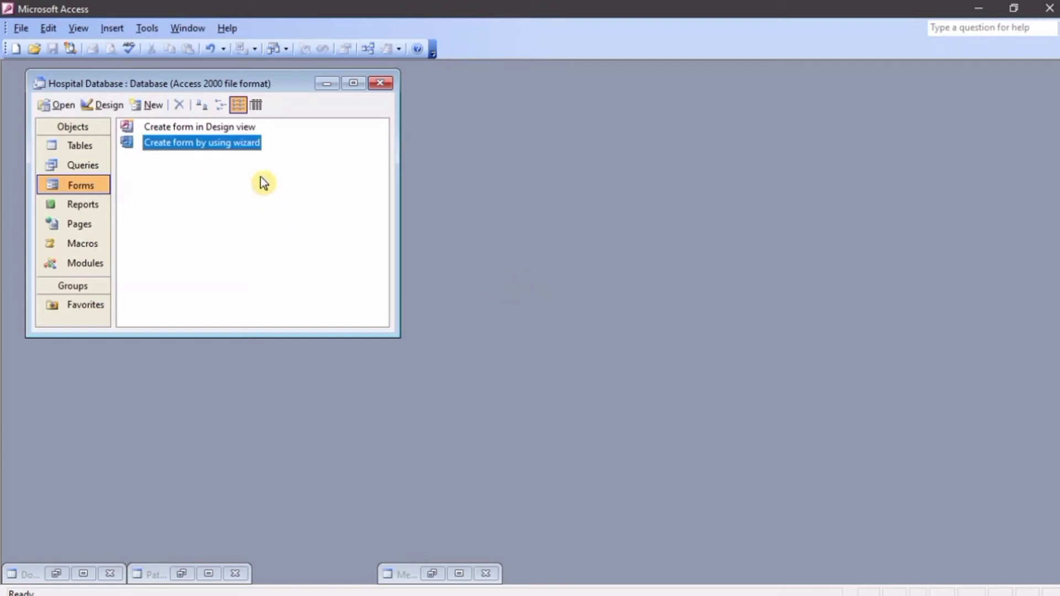
pyautogui.doubleClick(233, 145)
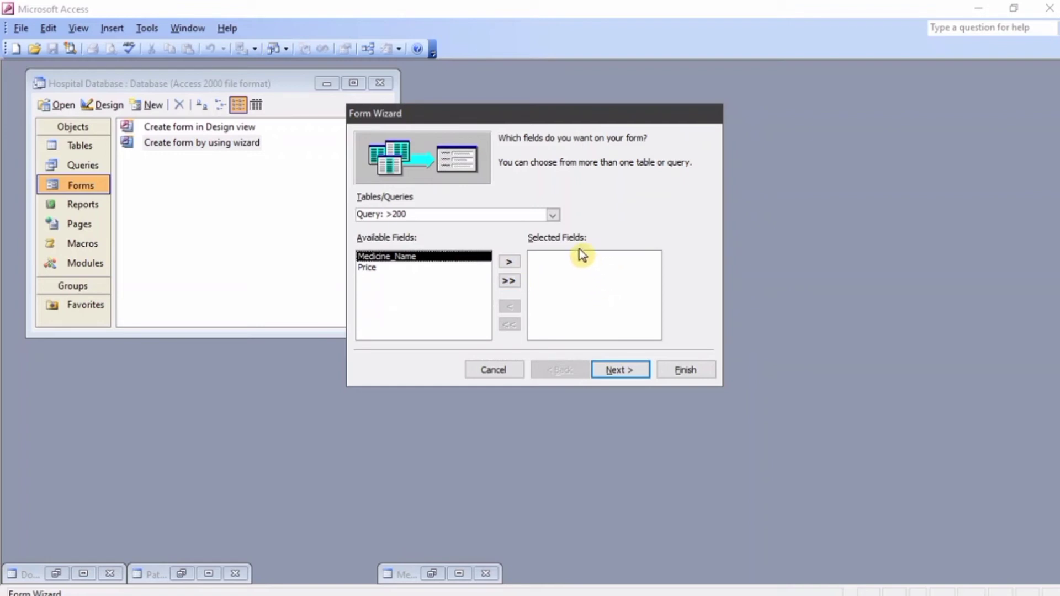
pyautogui.click(552, 215)
pyautogui.moveTo(554, 297); pyautogui.dragTo(558, 222)
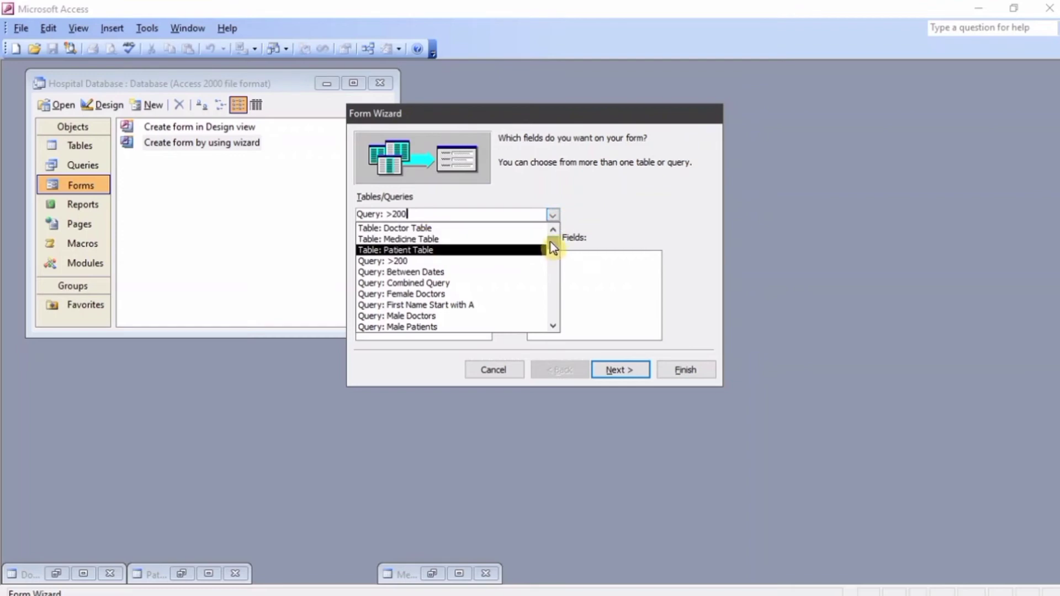
pyautogui.click(502, 250)
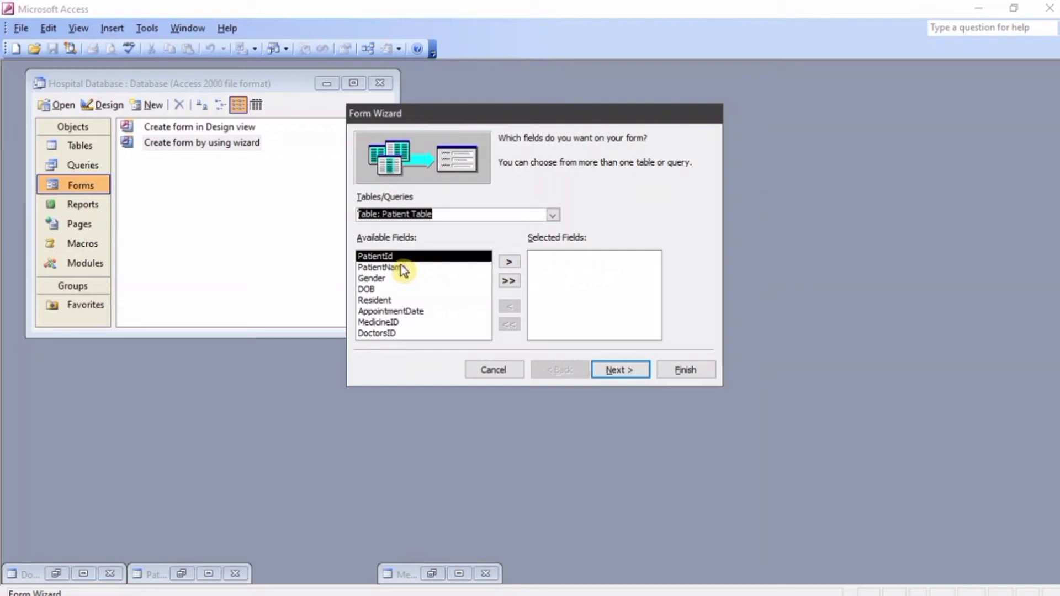
pyautogui.click(514, 325)
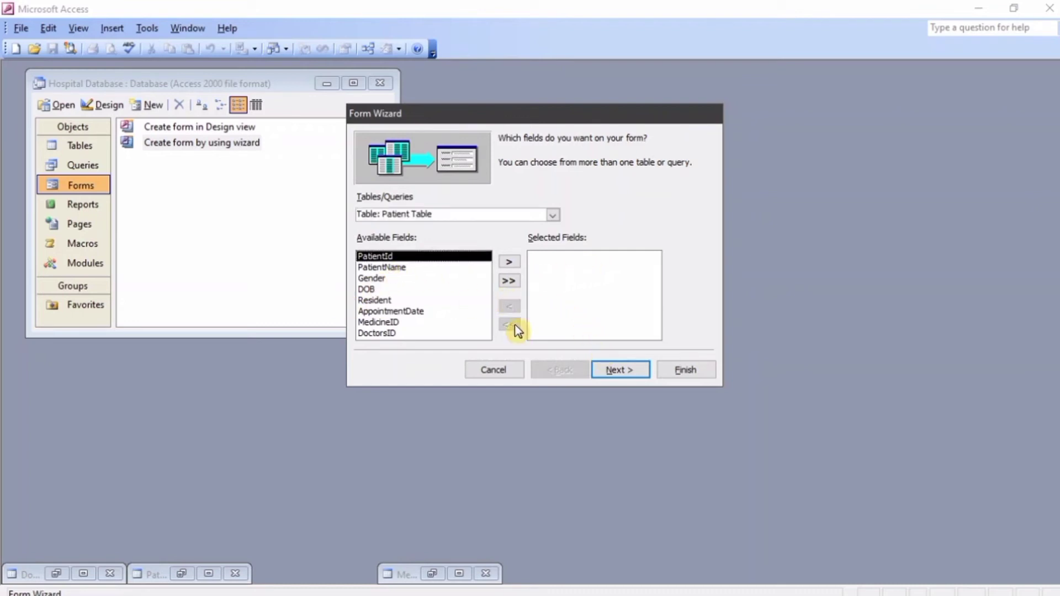
pyautogui.click(510, 281)
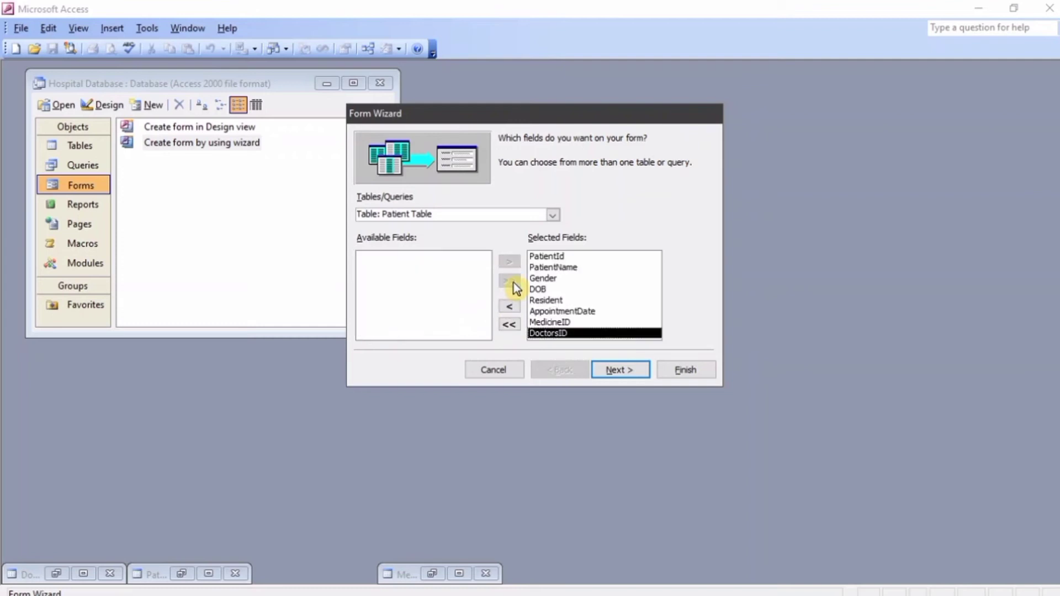
pyautogui.click(618, 379)
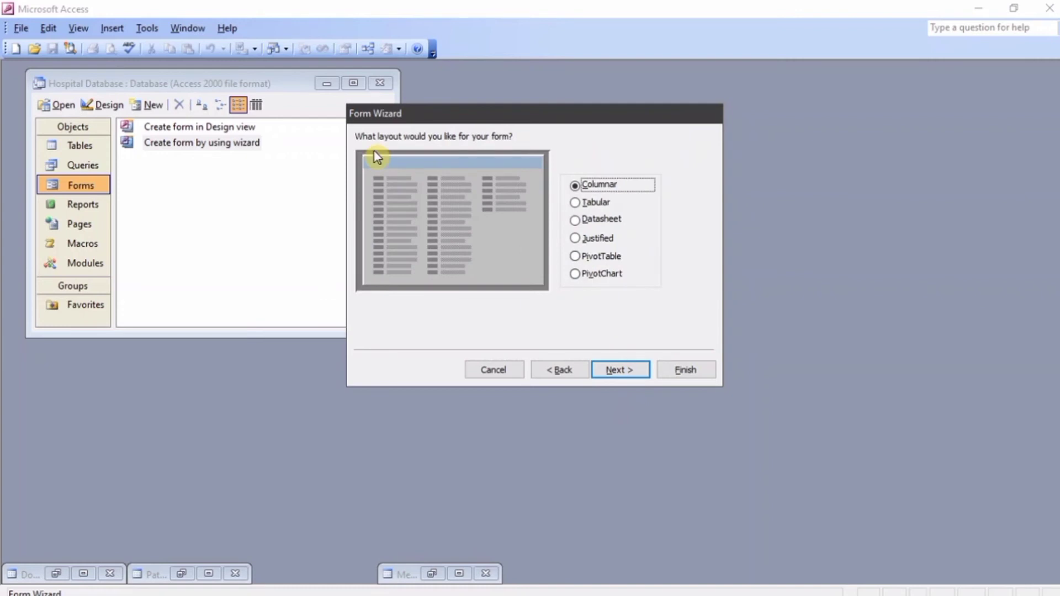
# Preview the available form layouts and choose the Columnar layout for the form.
pyautogui.click(594, 204)
pyautogui.click(610, 220)
pyautogui.click(610, 238)
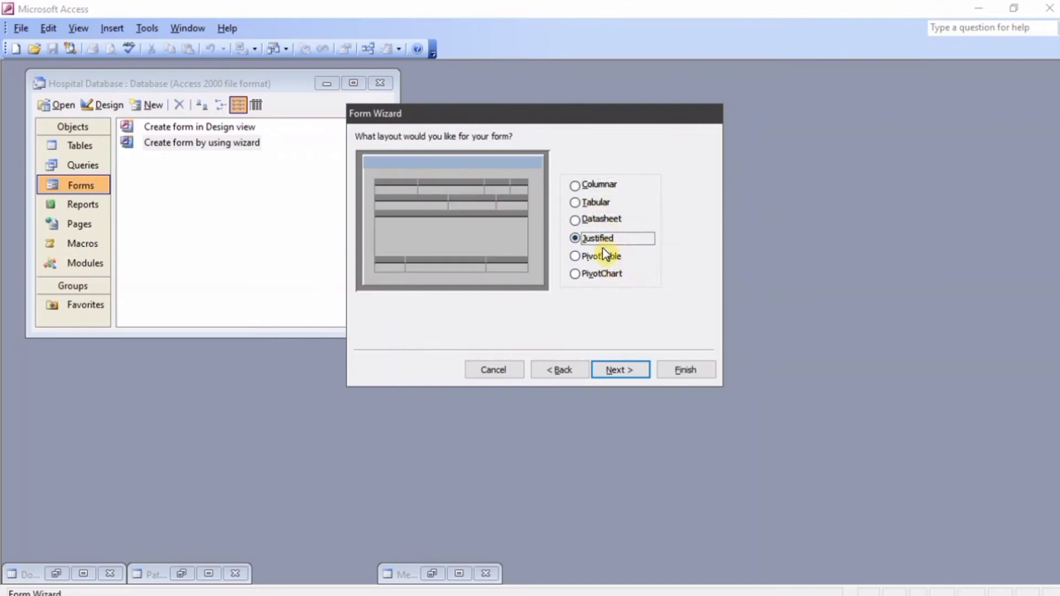
pyautogui.click(601, 257)
pyautogui.click(606, 275)
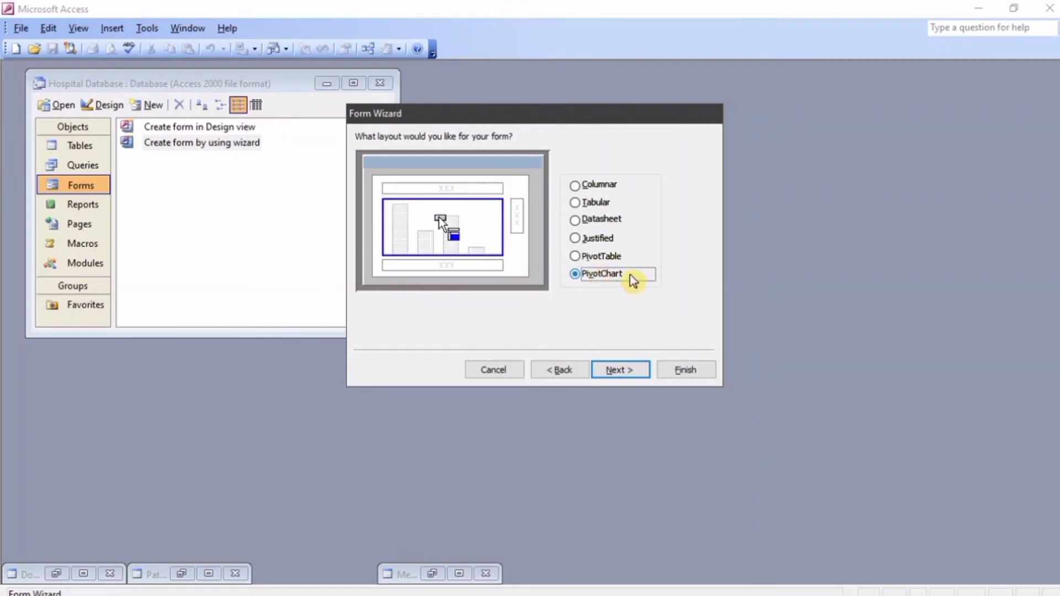
pyautogui.click(606, 187)
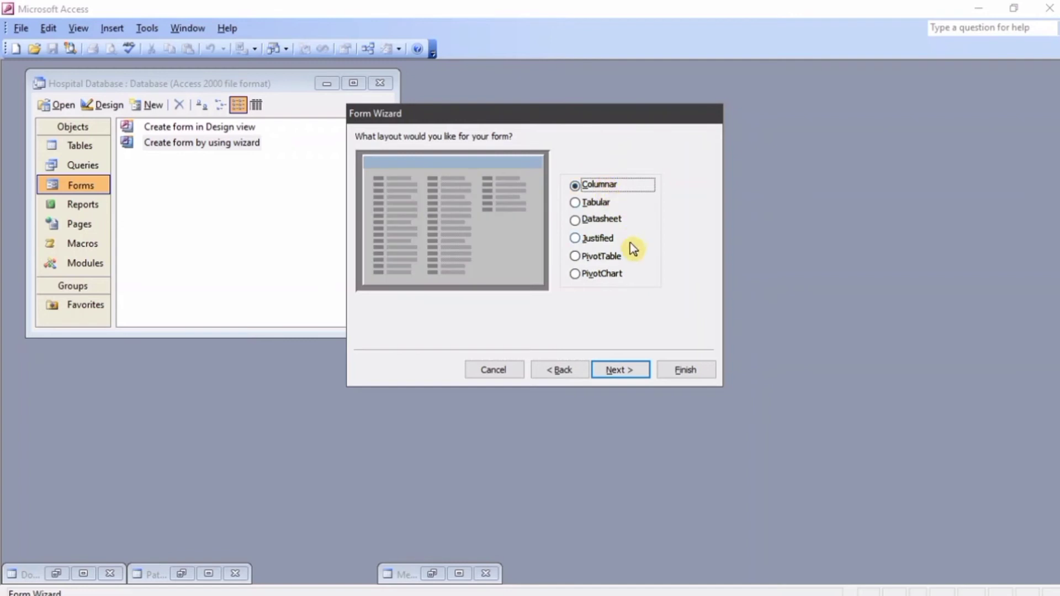
pyautogui.click(622, 369)
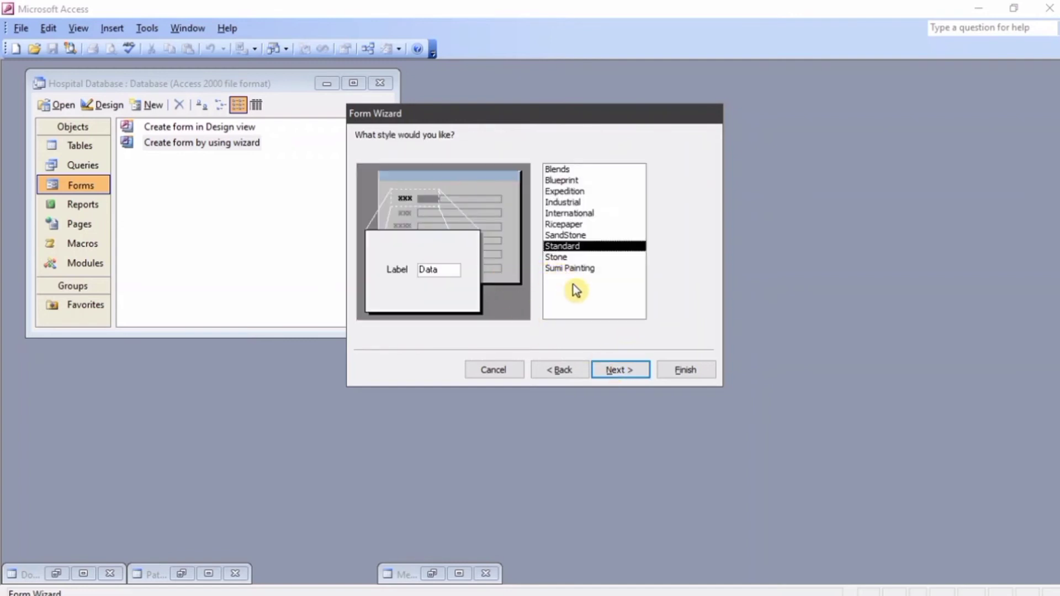
# Preview several form styles, including Blends, Blueprint and International, and apply the Industrial style.
pyautogui.click(577, 170)
pyautogui.click(578, 181)
pyautogui.click(578, 203)
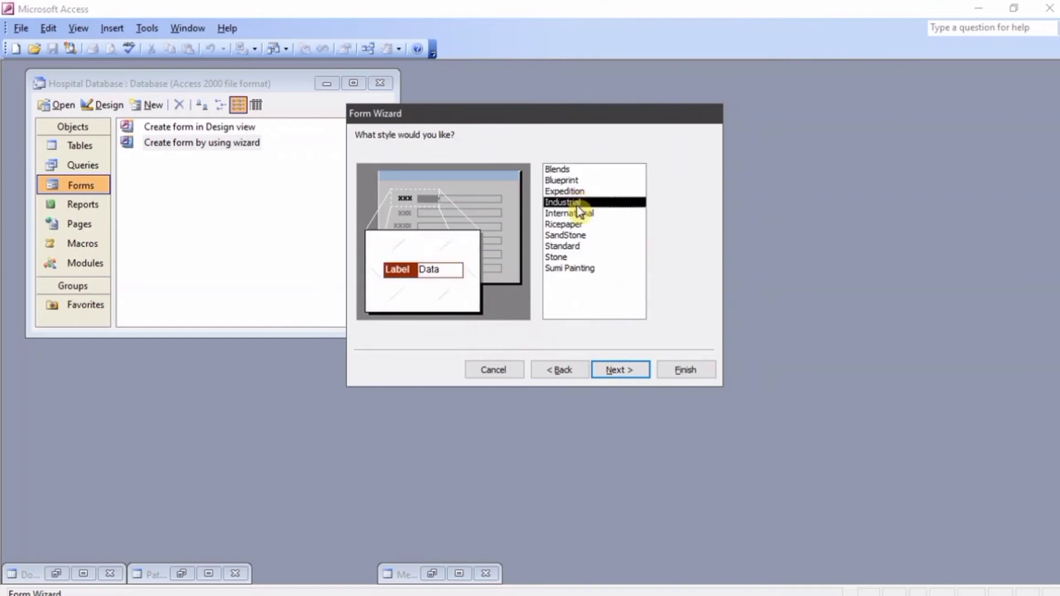
pyautogui.click(577, 214)
pyautogui.click(572, 203)
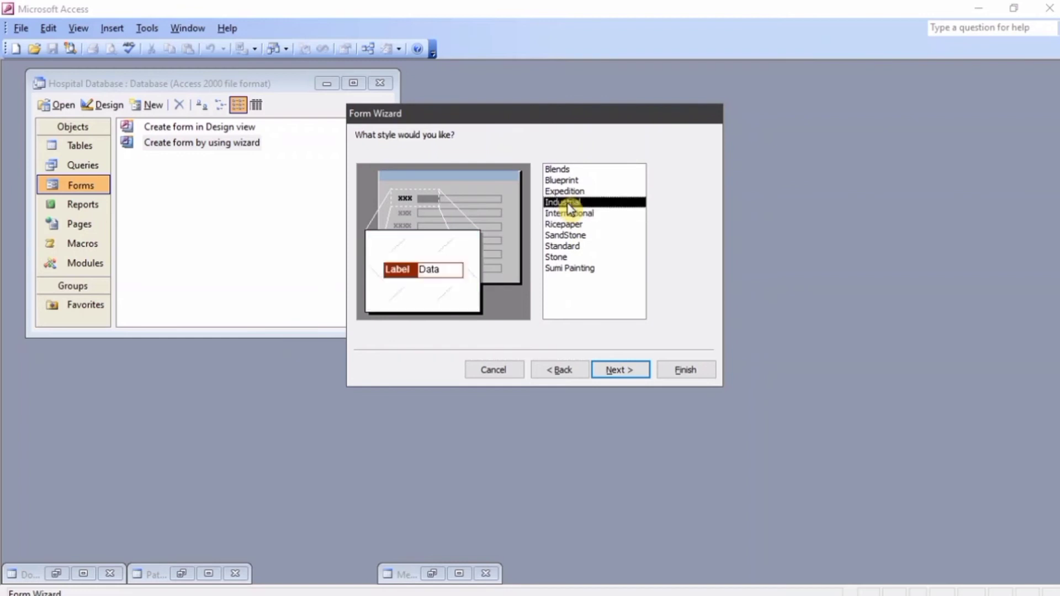
pyautogui.click(630, 369)
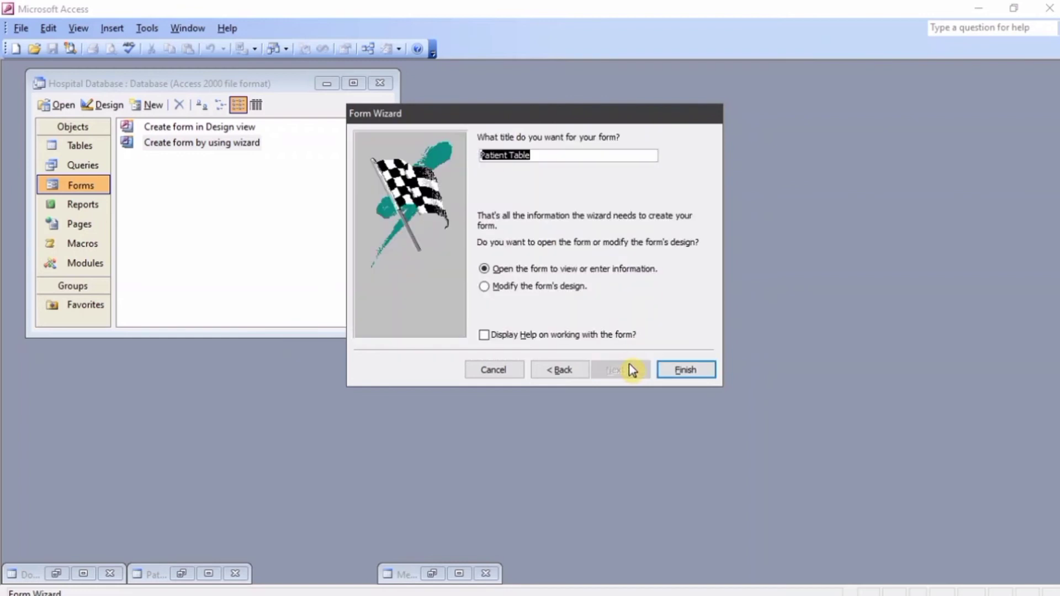
# Title the form "Patient Form", finish the wizard and enlarge the opened form window.
pyautogui.click(551, 157)
pyautogui.press('BackSpace')
pyautogui.press('BackSpace')
pyautogui.press('BackSpace')
pyautogui.press('BackSpace')
pyautogui.press('BackSpace')
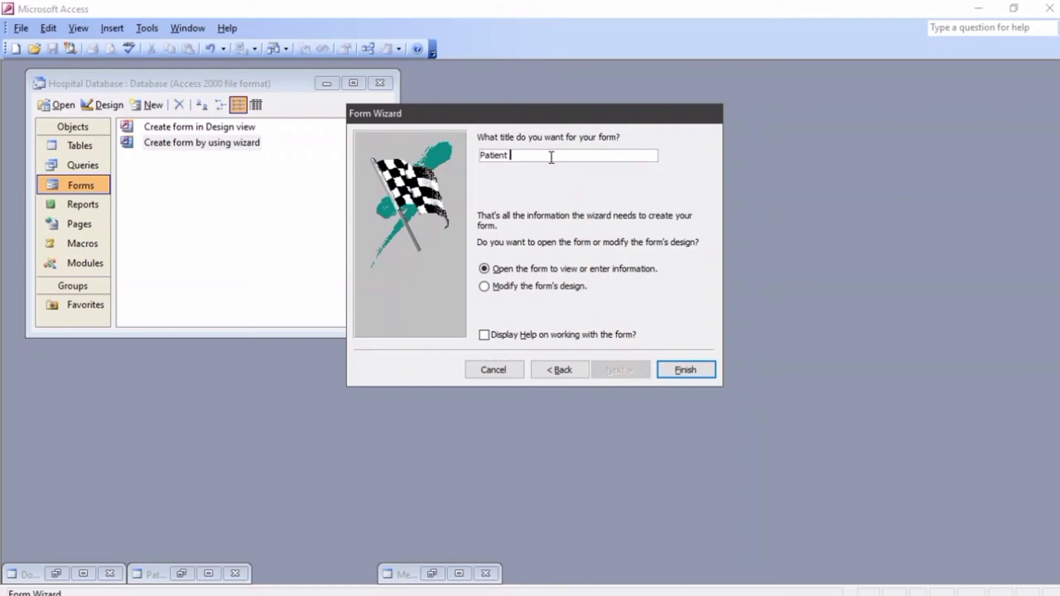
pyautogui.write('Form')
pyautogui.click(688, 371)
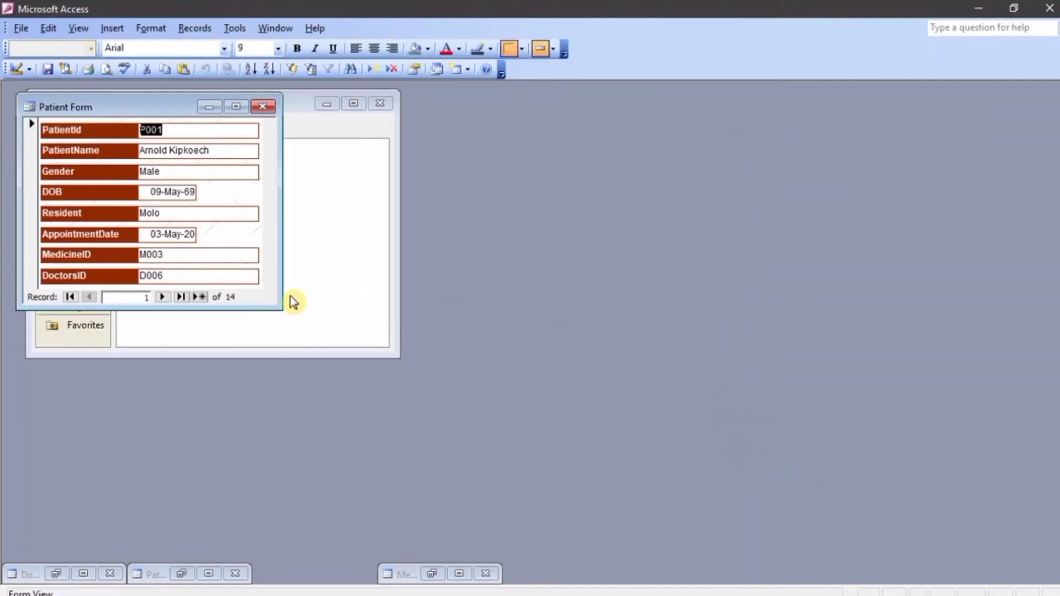
pyautogui.moveTo(284, 308); pyautogui.dragTo(771, 533)
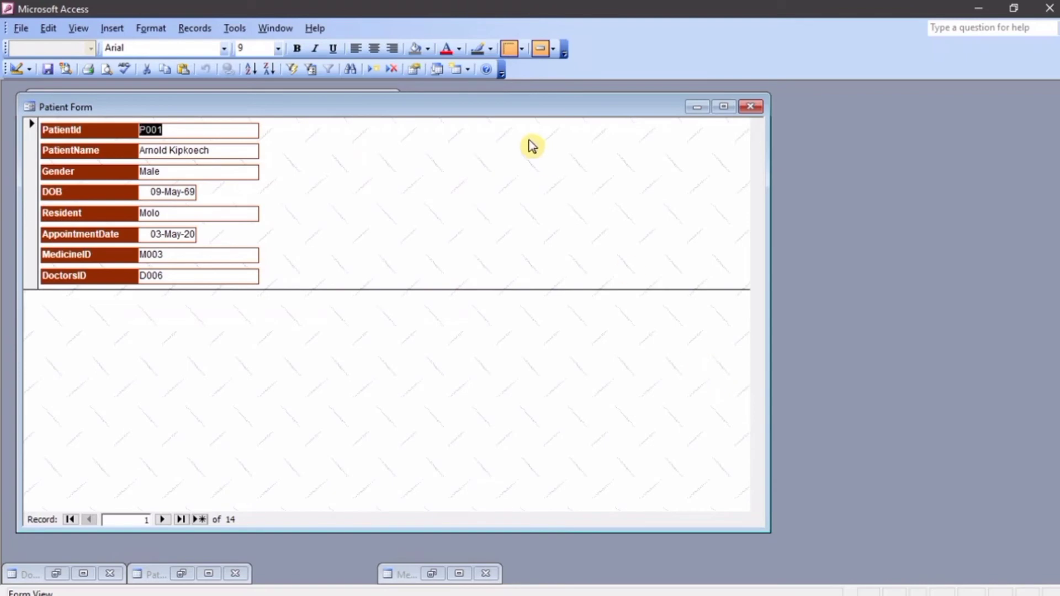
# Move the Patient Form window aside and open the Patient Table to compare its records with the form.
pyautogui.moveTo(508, 107); pyautogui.dragTo(670, 118)
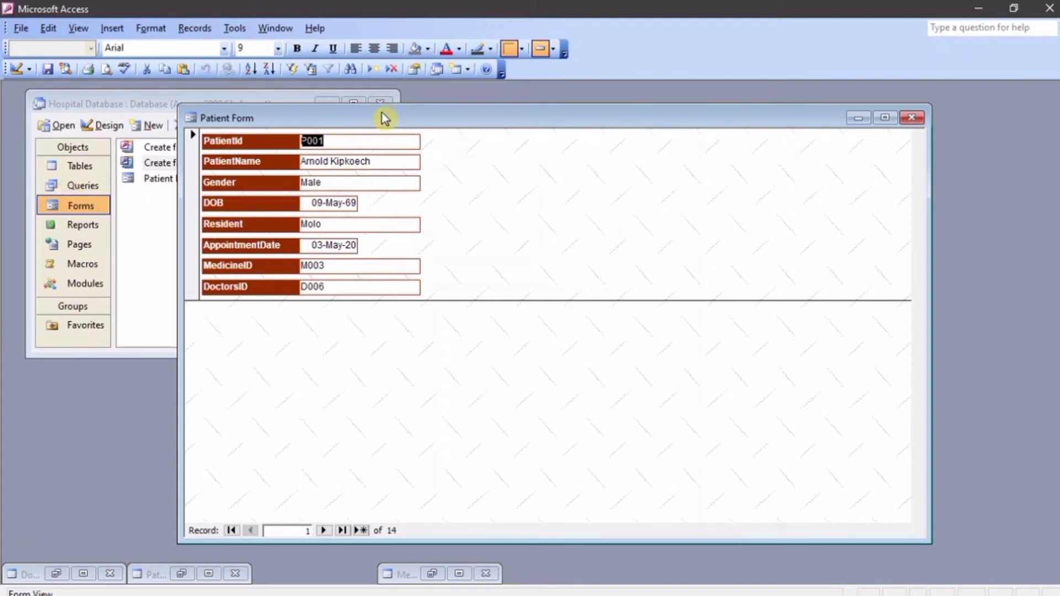
pyautogui.click(91, 166)
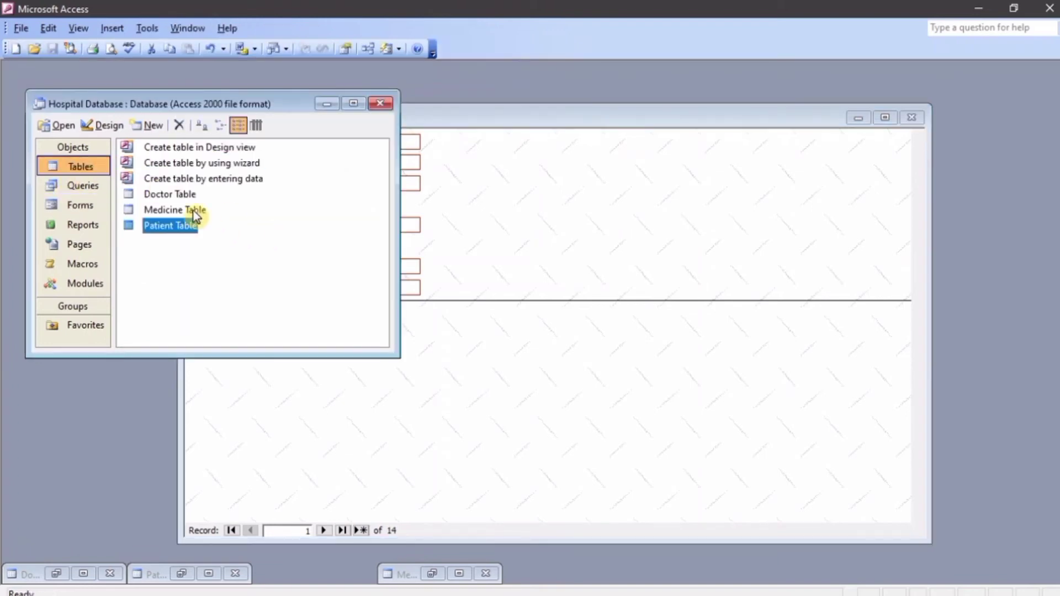
pyautogui.doubleClick(184, 227)
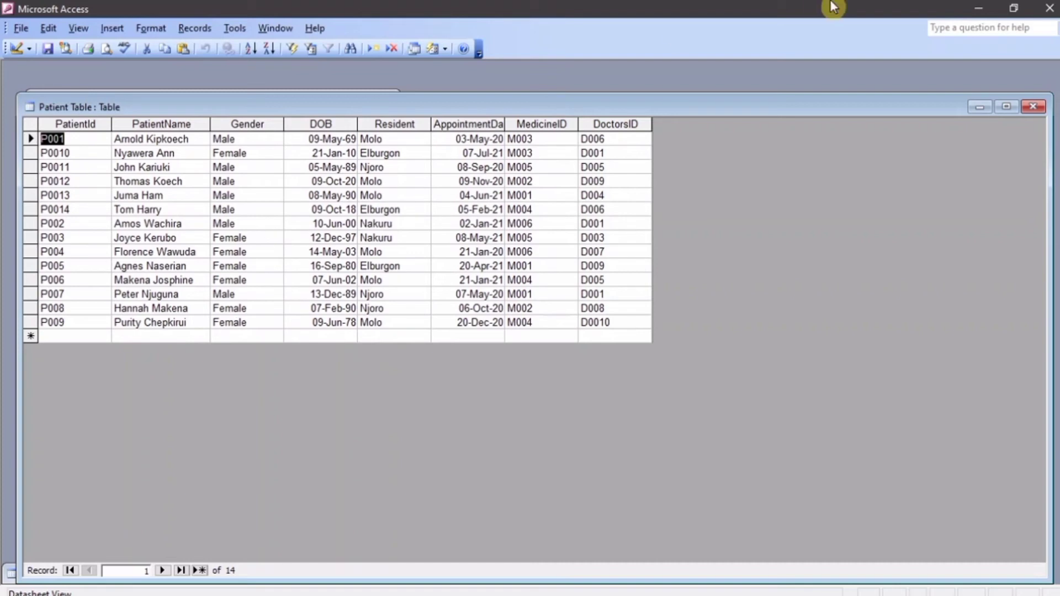
pyautogui.click(981, 107)
pyautogui.click(695, 227)
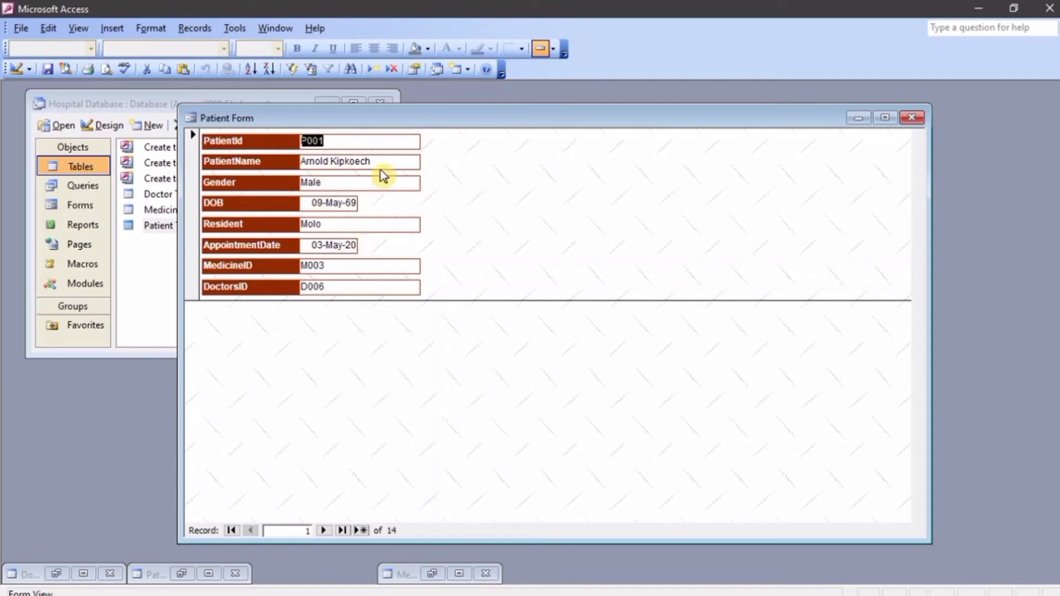
# Browse through the patient records in Patient Form one by one and jump to the last record.
pyautogui.click(325, 532)
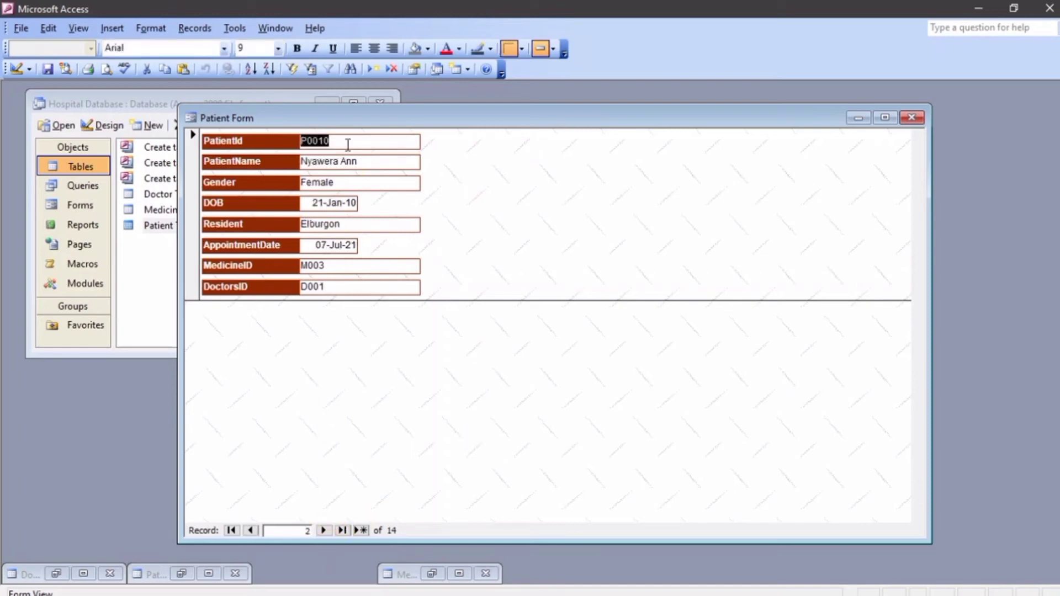
pyautogui.click(324, 531)
pyautogui.click(324, 531)
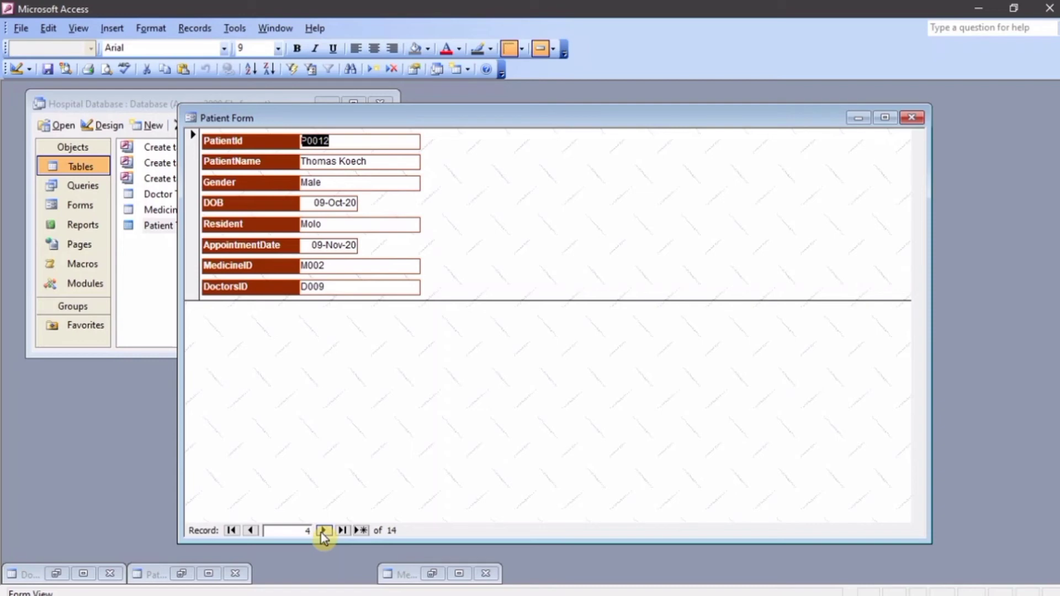
pyautogui.click(342, 531)
pyautogui.click(345, 532)
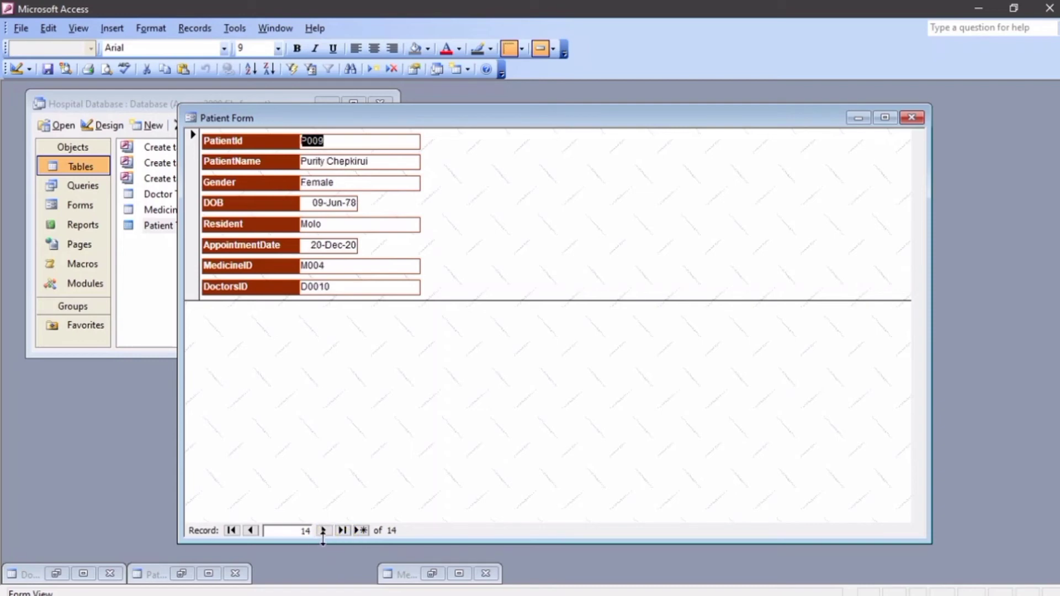
# Start a new record in Patient Form and enter the patient's ID and full name, consulting the Patient Table for existing IDs.
pyautogui.click(361, 530)
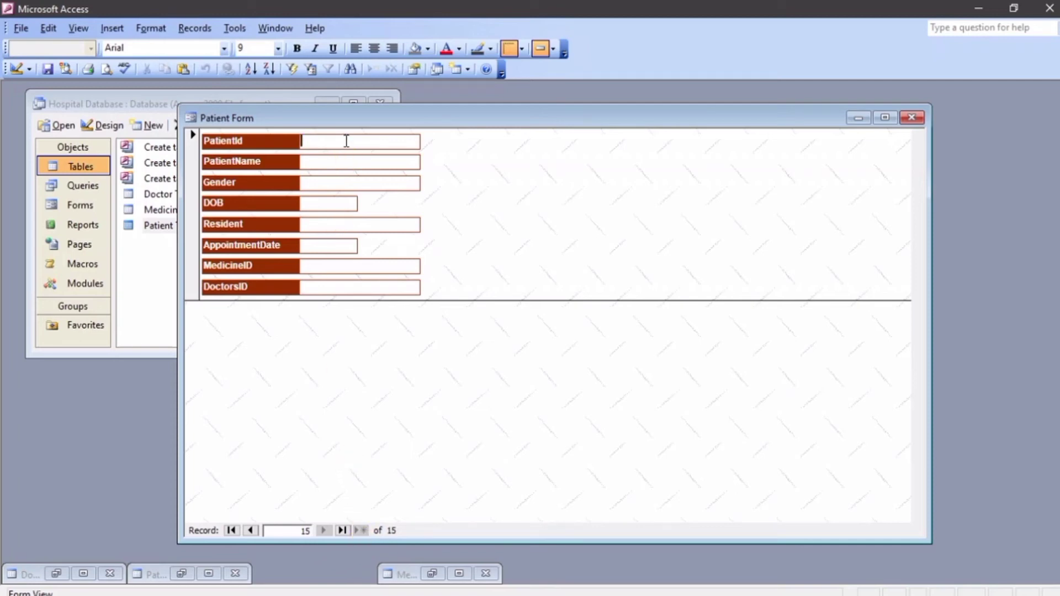
pyautogui.write('P')
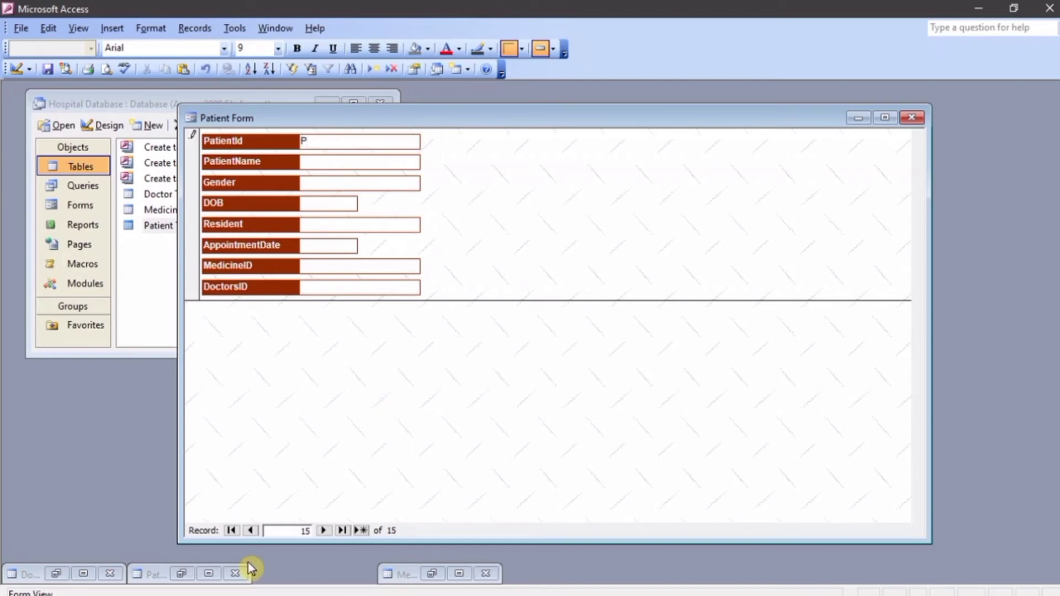
pyautogui.click(148, 574)
pyautogui.click(181, 575)
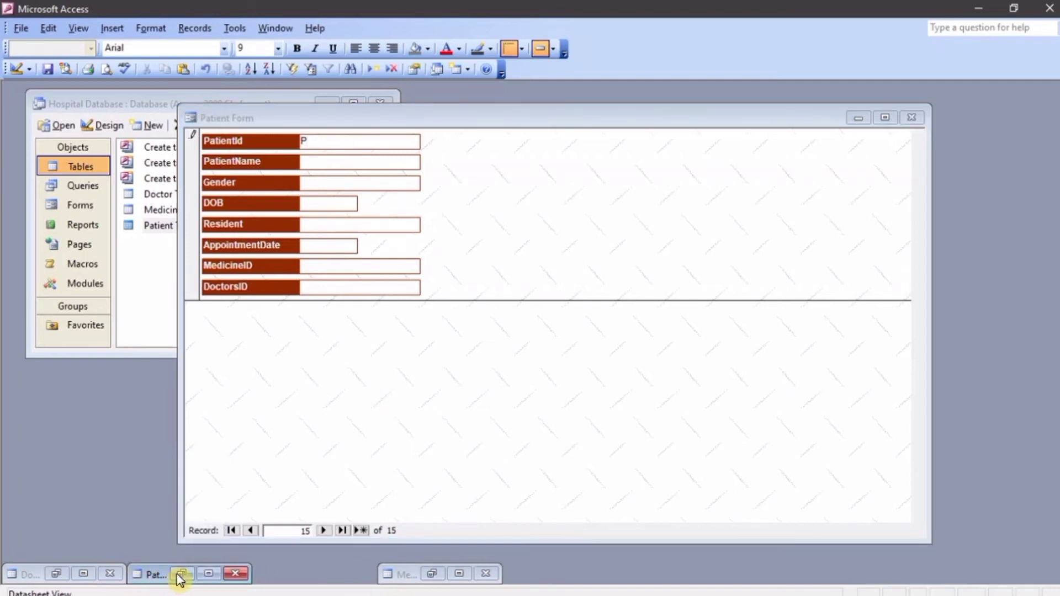
pyautogui.click(181, 576)
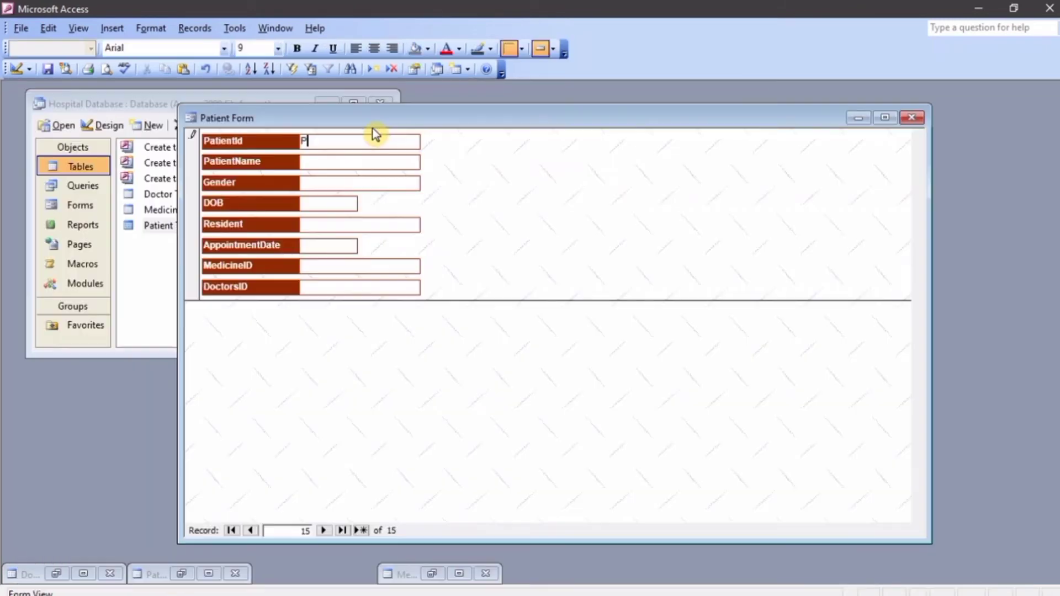
pyautogui.write('P0016')
pyautogui.click(360, 159)
pyautogui.write('James Mbugiua')
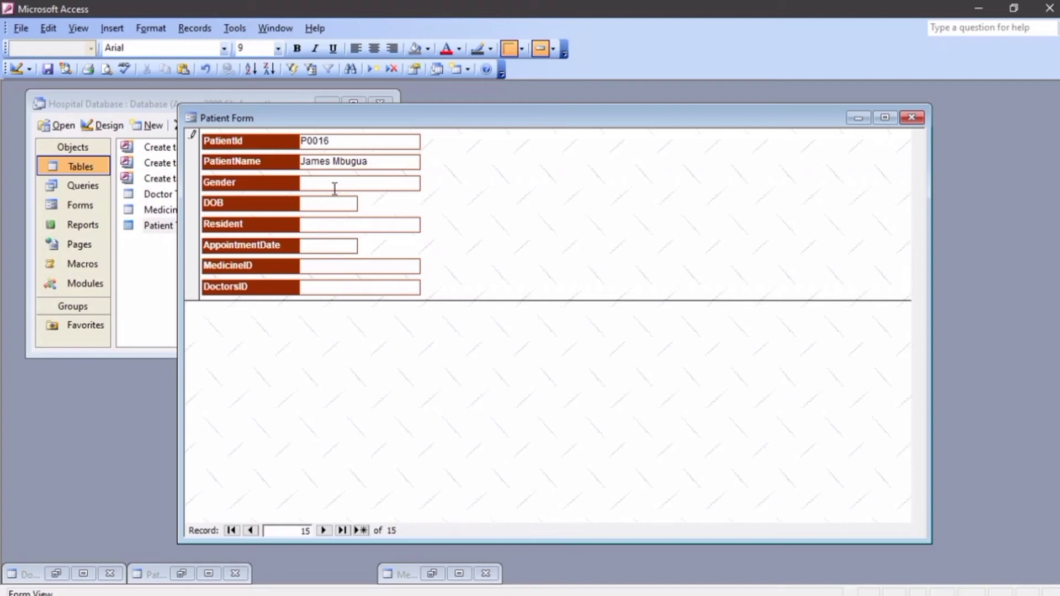
# Set the new patient's gender to Male, enter the date of birth and set the residence to Nakuru.
pyautogui.click(335, 189)
pyautogui.write('Male')
pyautogui.click(334, 204)
pyautogui.write('2-2-203')
pyautogui.press('BackSpace')
pyautogui.press('BackSpace')
pyautogui.write('003')
pyautogui.click(312, 229)
pyautogui.write('Nakuru')
# Enter appointment date 7-9-20, medicine ID M001 and the doctor's ID, and save the record by advancing to a new one.
pyautogui.click(327, 243)
pyautogui.write('7-9-')
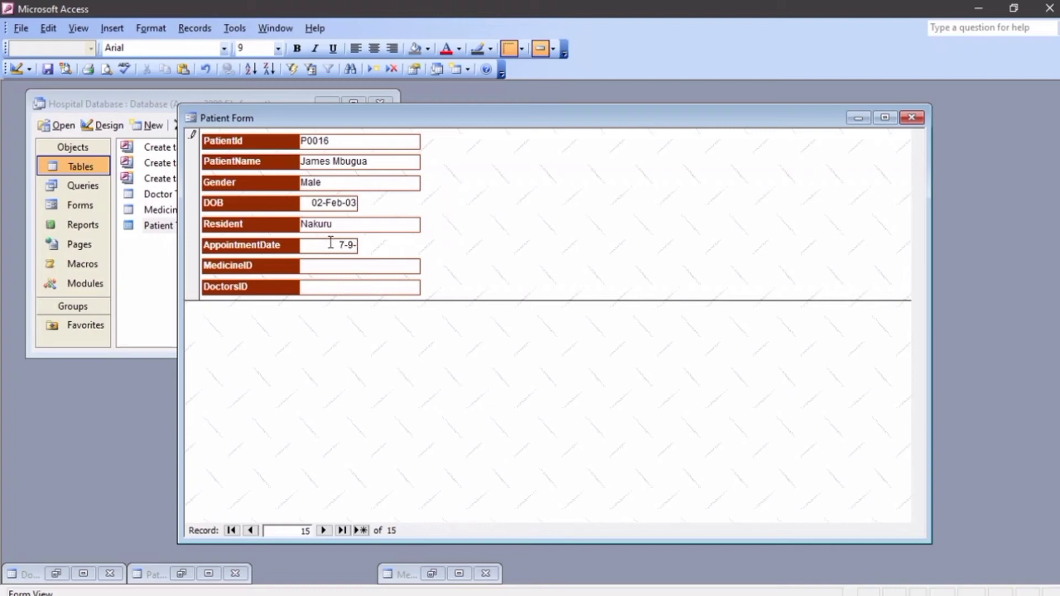
pyautogui.write('20')
pyautogui.click(330, 263)
pyautogui.write('M001')
pyautogui.click(329, 283)
pyautogui.write('D')
pyautogui.press('BackSpace')
pyautogui.write('D002')
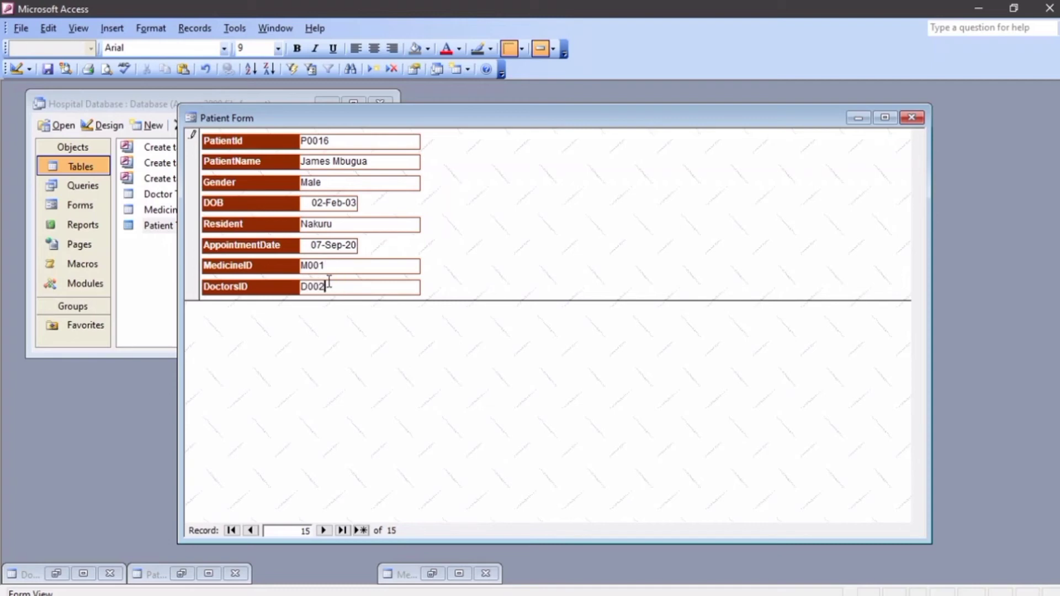
pyautogui.click(361, 531)
# Change the last digit of the new record's patient ID to 5, save it and review the Patient Table.
pyautogui.click(250, 531)
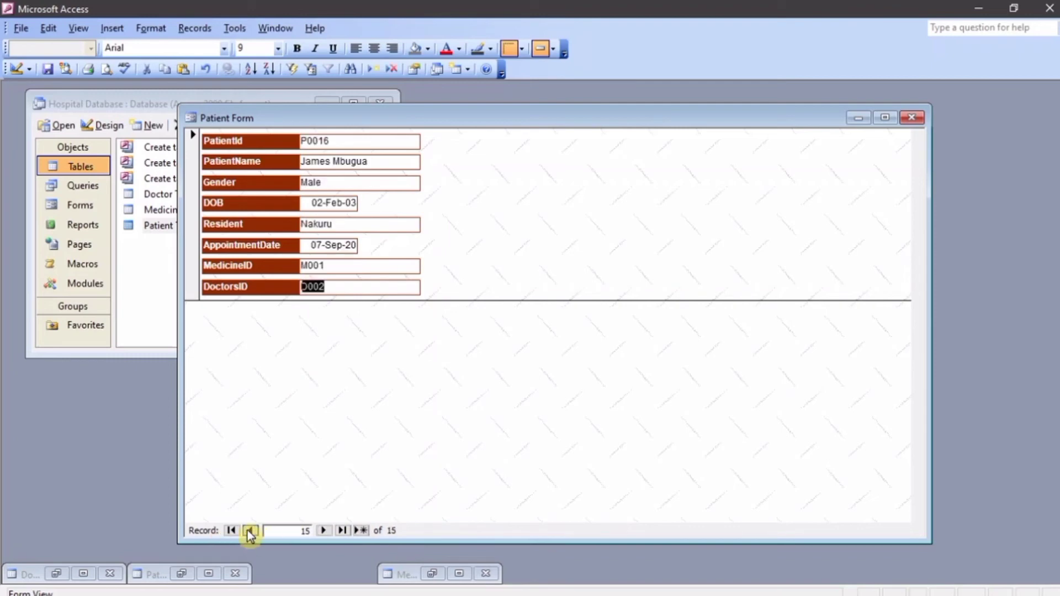
pyautogui.click(357, 142)
pyautogui.press('BackSpace')
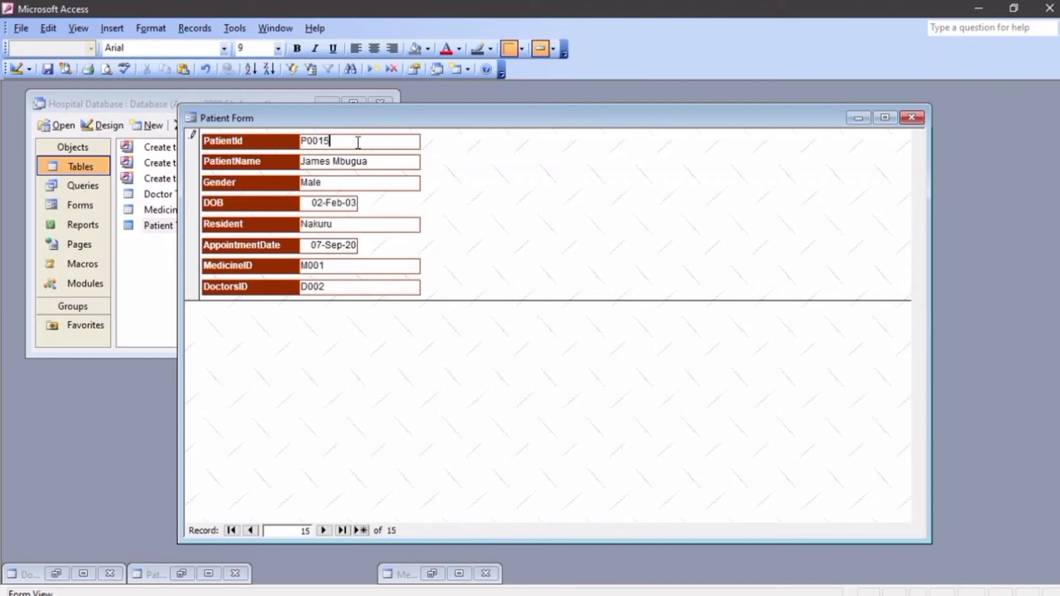
pyautogui.click(250, 530)
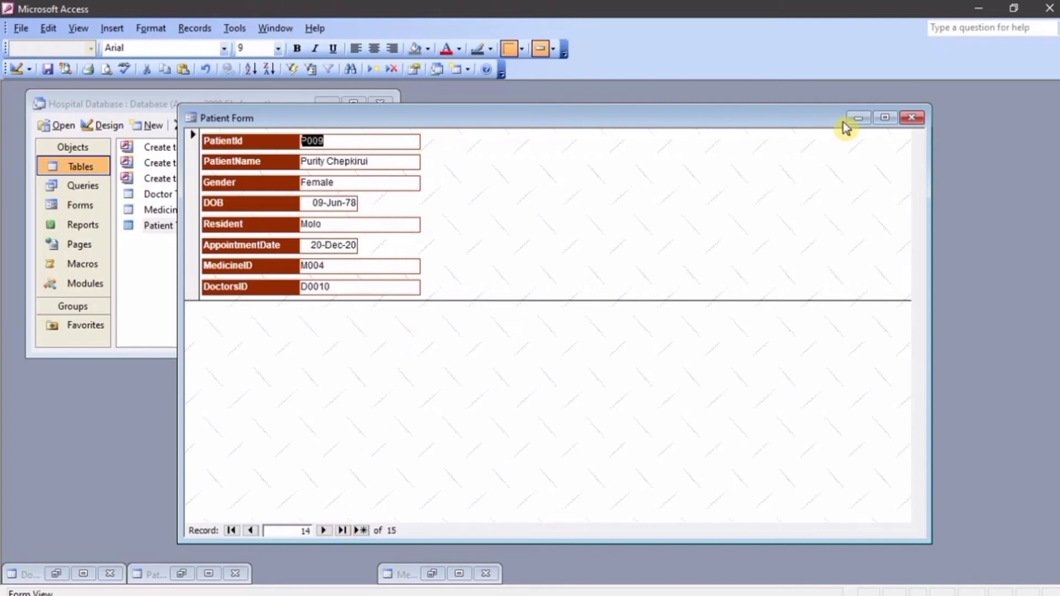
pyautogui.click(190, 575)
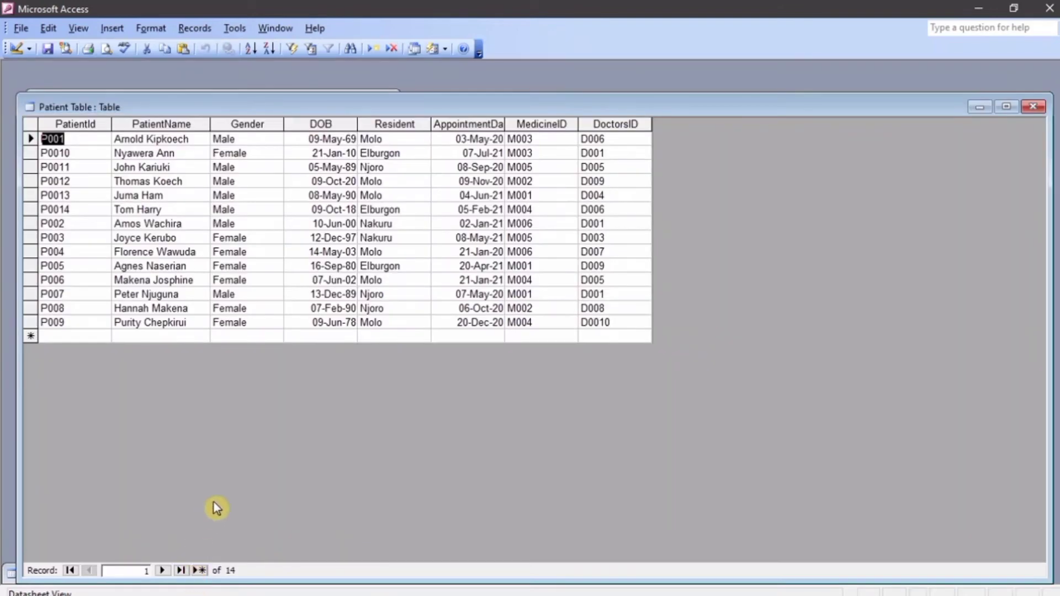
pyautogui.click(30, 223)
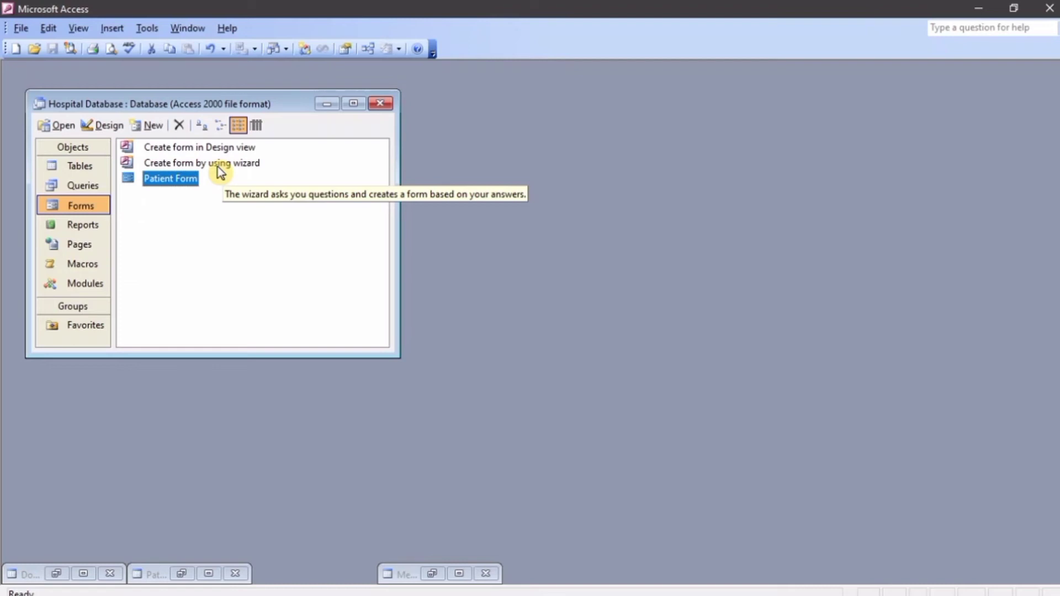
# Start another form with the Form Wizard and include all fields of the Male Doctors query.
pyautogui.doubleClick(217, 167)
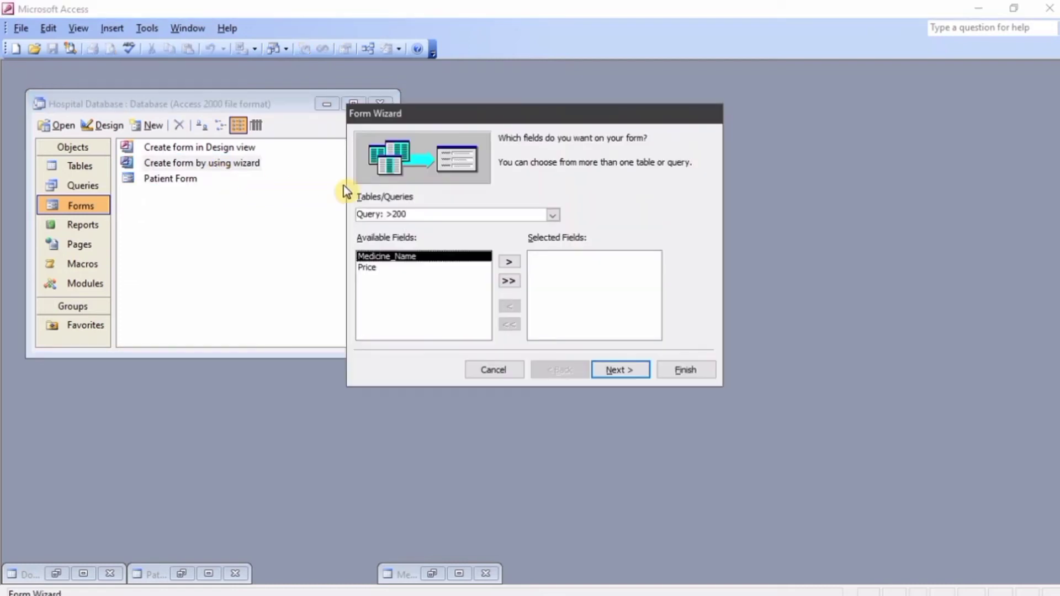
pyautogui.click(554, 216)
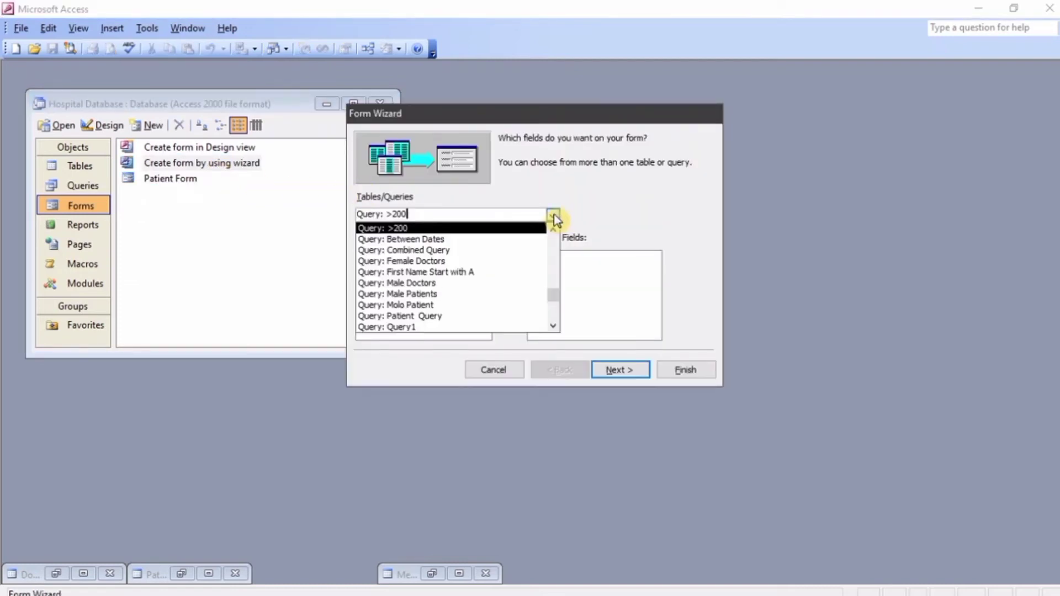
pyautogui.click(521, 287)
pyautogui.click(508, 281)
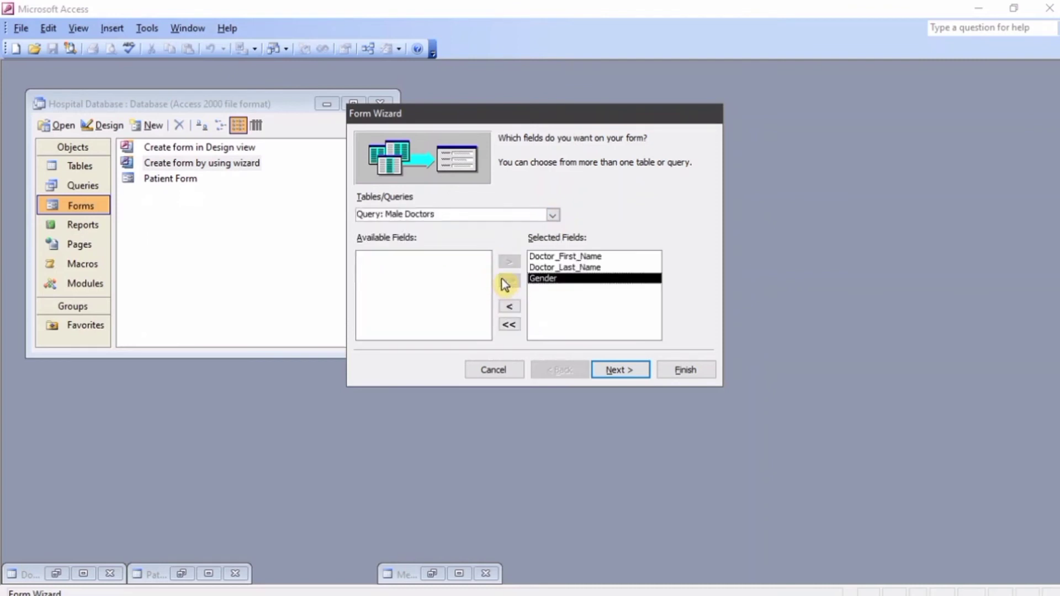
# Choose the Tabular layout and the Sumi Painting style for the form.
pyautogui.click(629, 370)
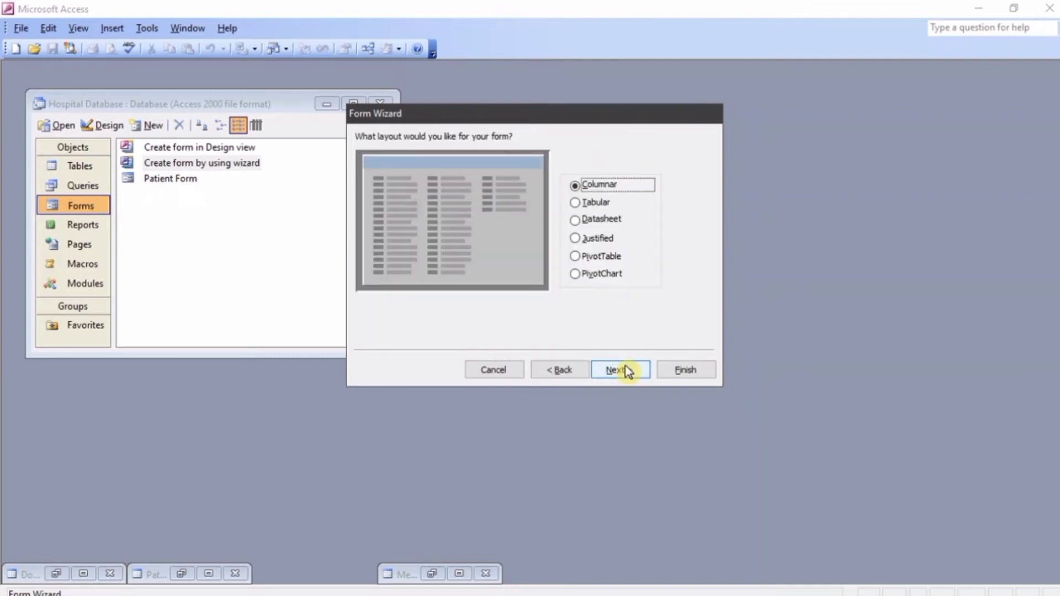
pyautogui.click(596, 204)
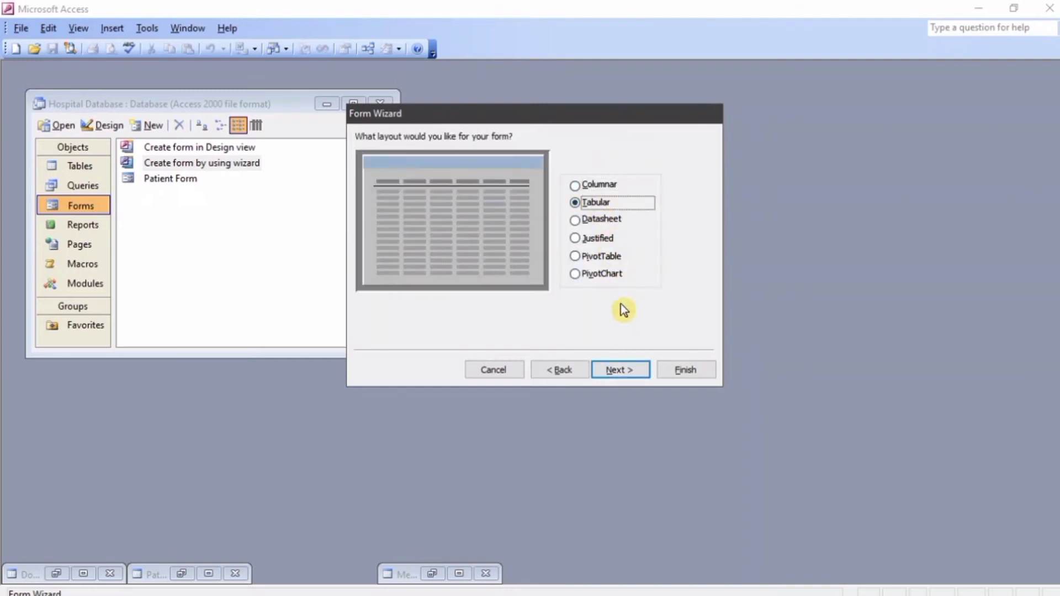
pyautogui.click(615, 369)
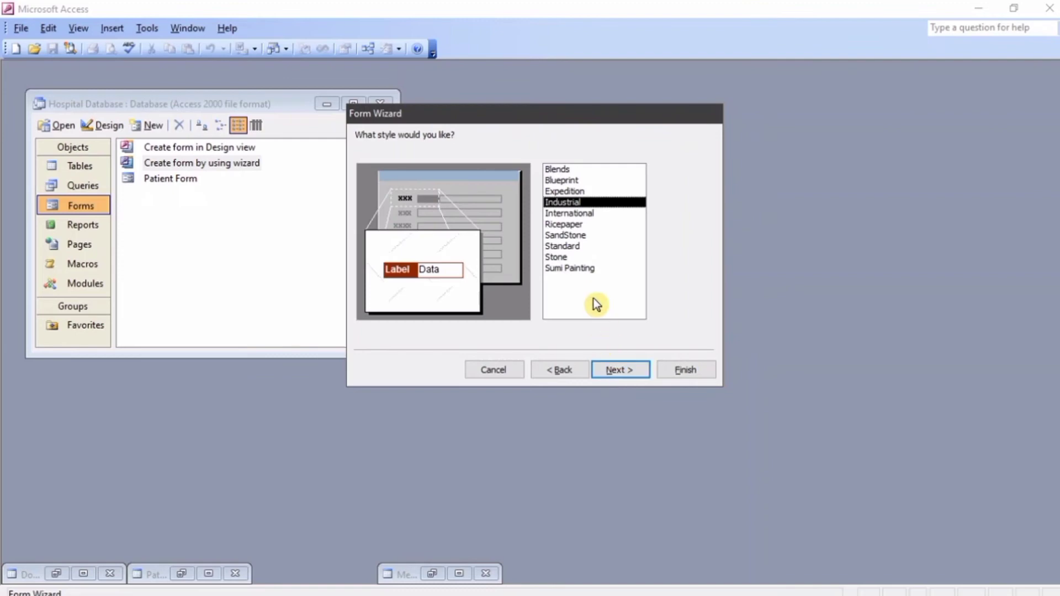
pyautogui.click(574, 268)
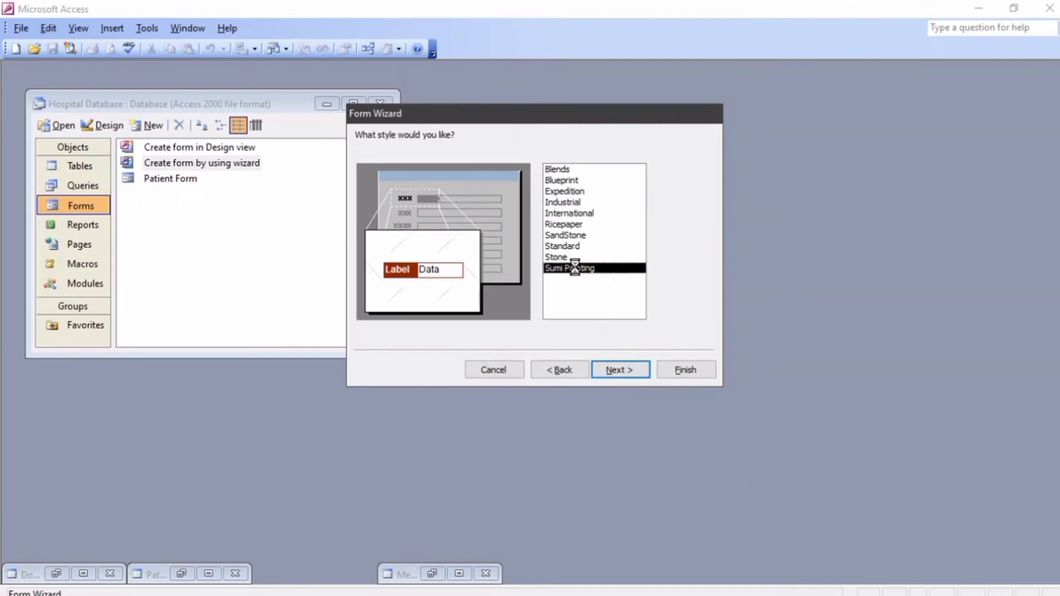
pyautogui.click(624, 371)
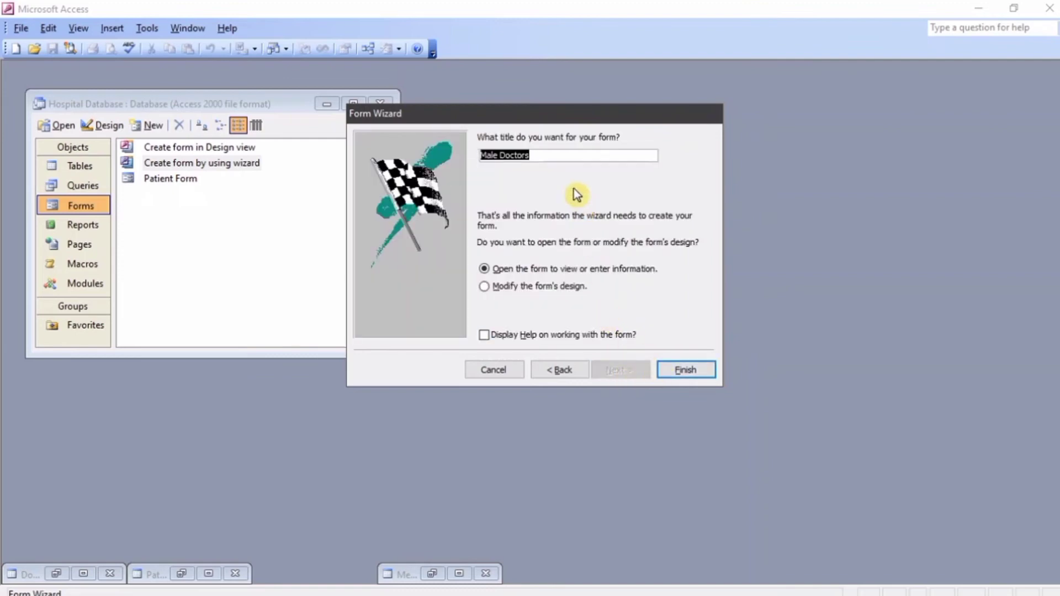
# Title the form "Male Doctors Form", finish the wizard, and close the form after viewing it.
pyautogui.click(552, 154)
pyautogui.write('Form')
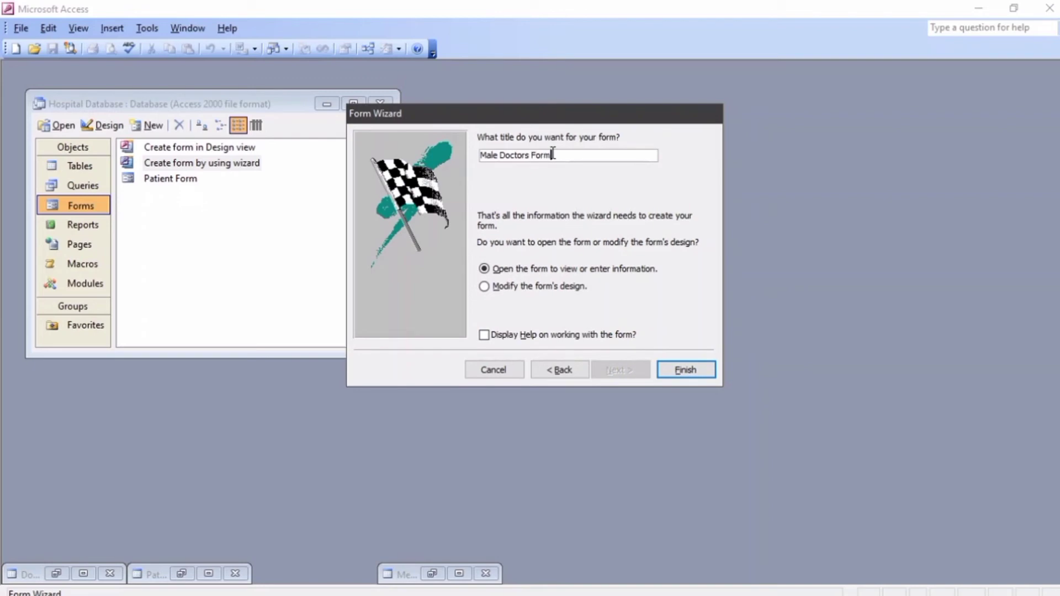
pyautogui.click(683, 377)
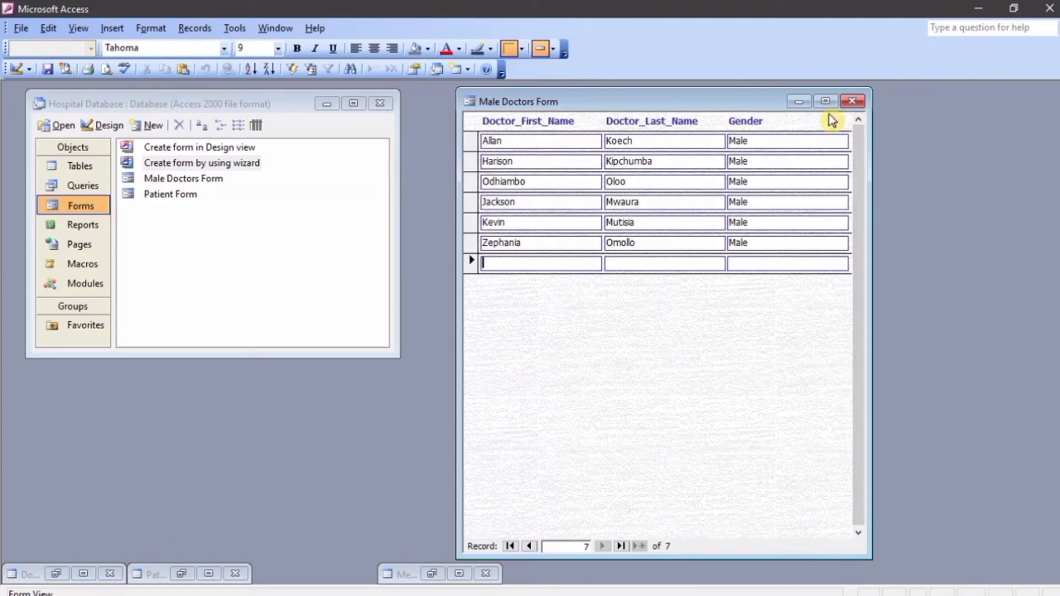
pyautogui.click(855, 101)
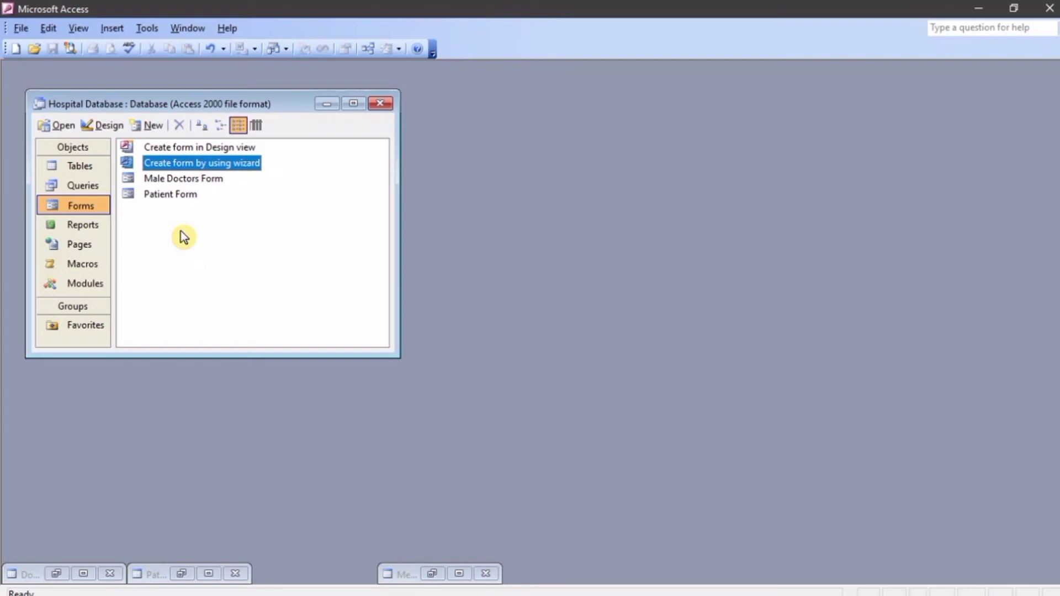
# Open Patient Form in Design view, maximize it and enlarge the Patient Table field list.
pyautogui.click(194, 267)
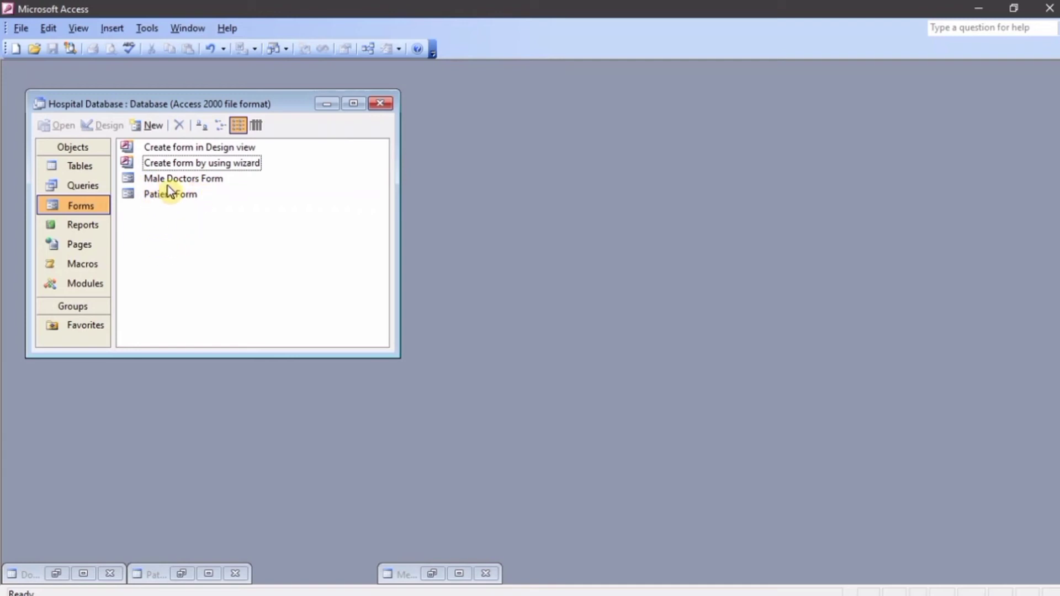
pyautogui.click(174, 198)
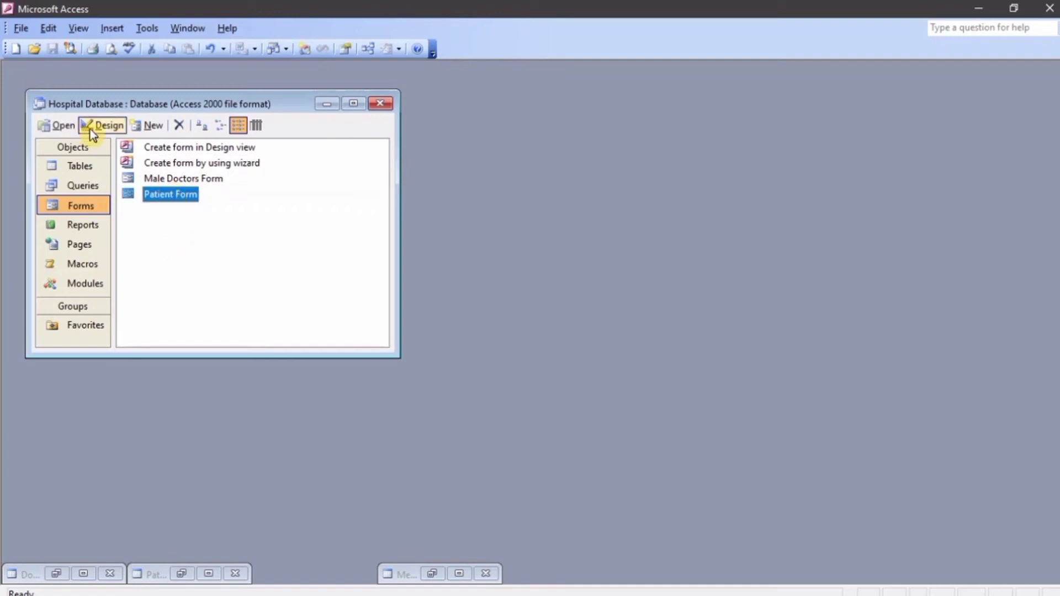
pyautogui.click(105, 125)
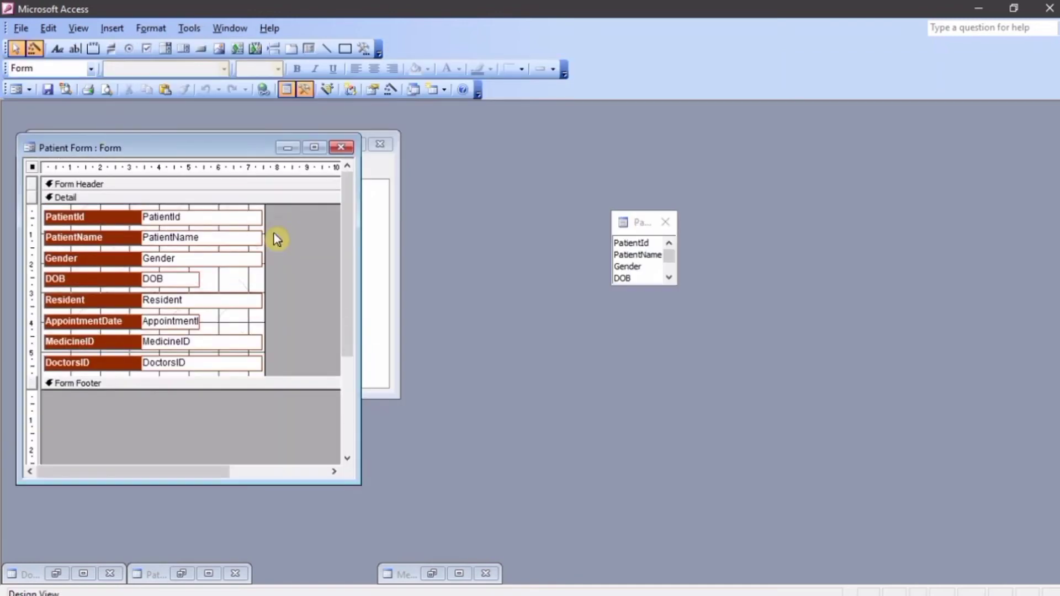
pyautogui.click(314, 147)
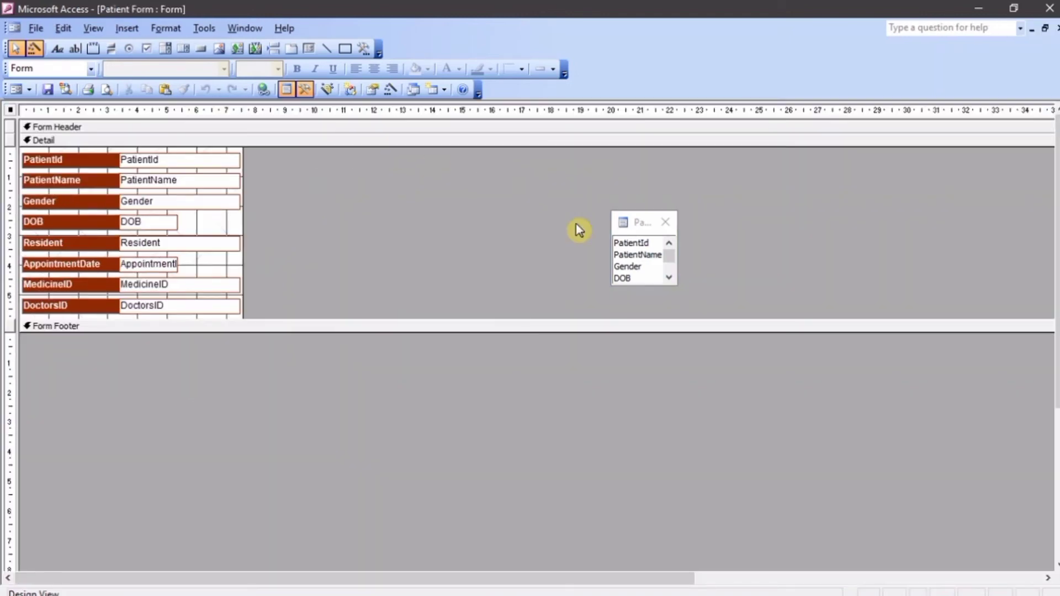
pyautogui.moveTo(676, 284); pyautogui.dragTo(756, 309)
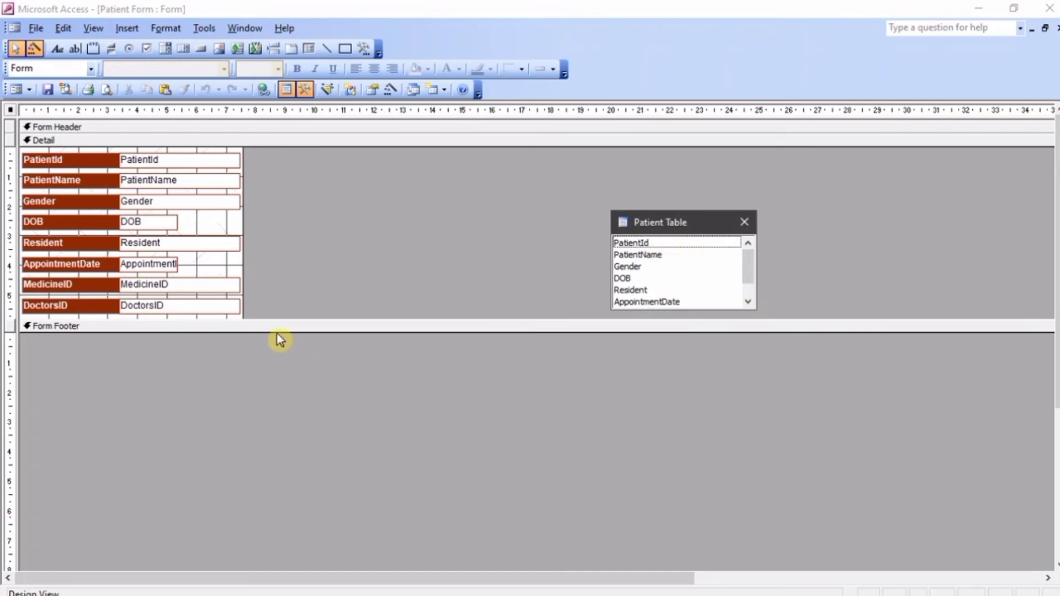
# Enlarge the Detail section to about 16.5 cm wide and 10.5 cm tall, and move all field controls about 2.5 cm inward.
pyautogui.moveTo(282, 318); pyautogui.dragTo(282, 459)
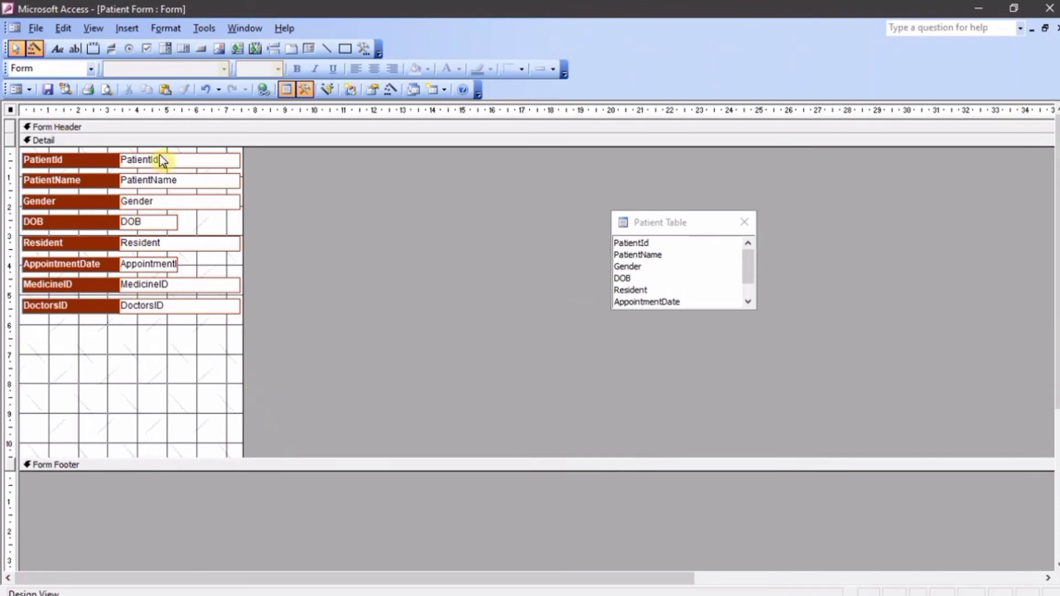
pyautogui.moveTo(243, 167); pyautogui.dragTo(504, 186)
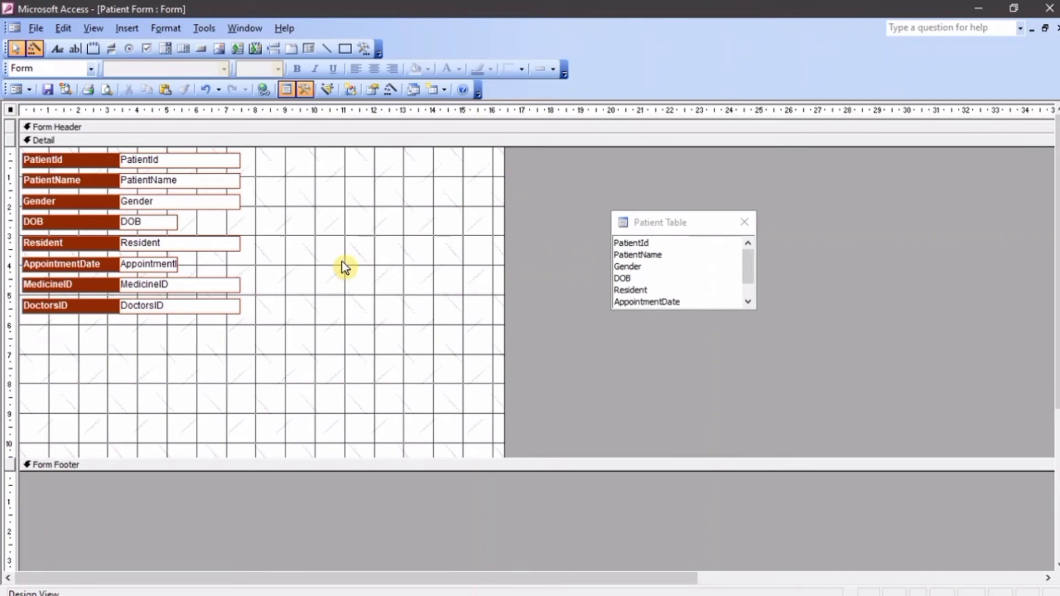
pyautogui.moveTo(299, 319); pyautogui.dragTo(5, 145)
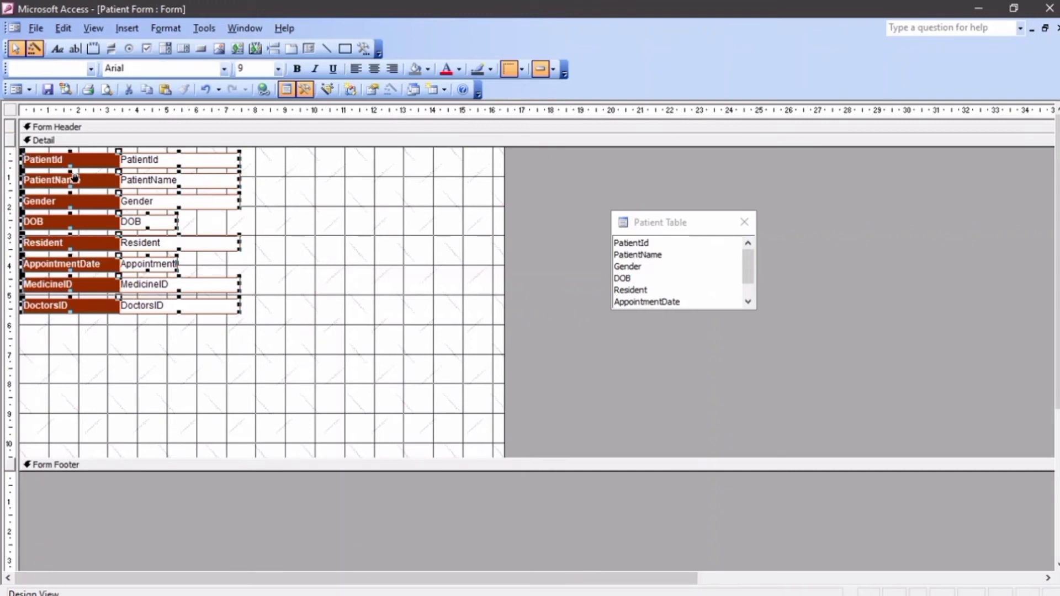
pyautogui.moveTo(63, 163); pyautogui.dragTo(140, 184)
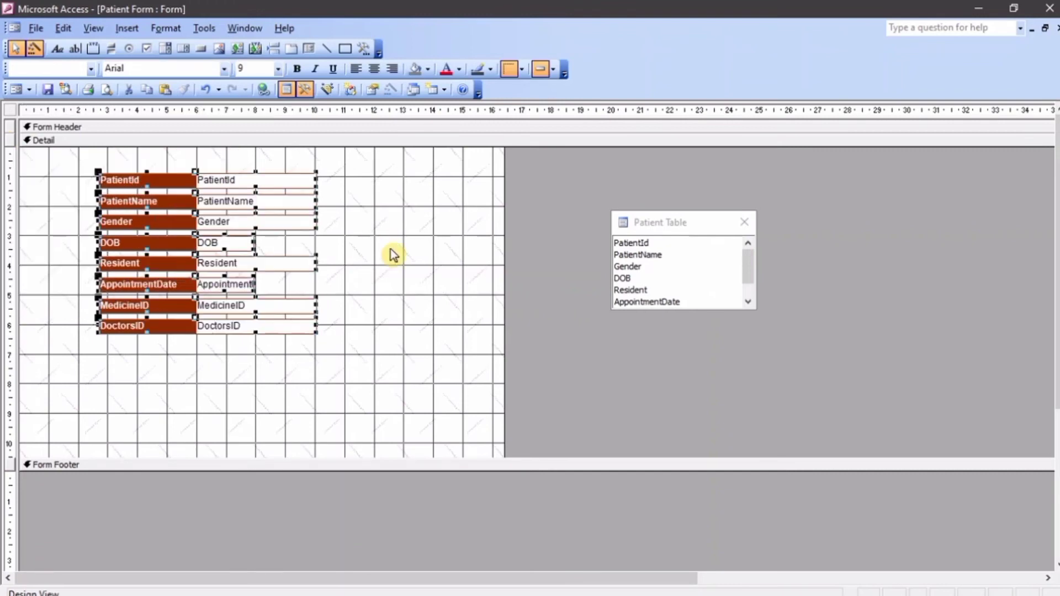
pyautogui.click(395, 255)
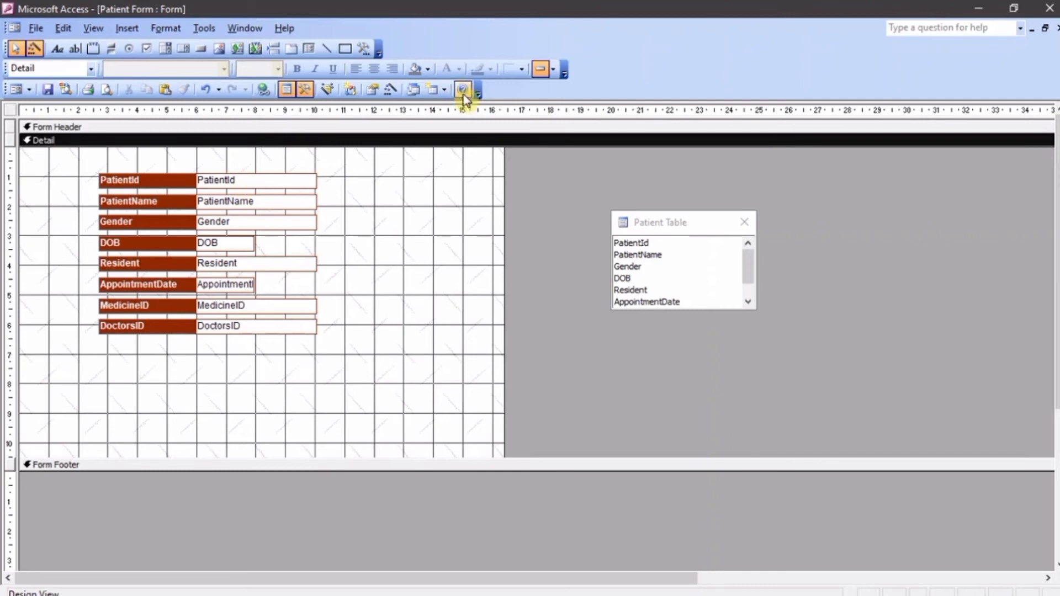
# Open up the Form Header to about 1.7 cm tall and add a label reading "HEADER" in it.
pyautogui.moveTo(490, 133); pyautogui.dragTo(495, 183)
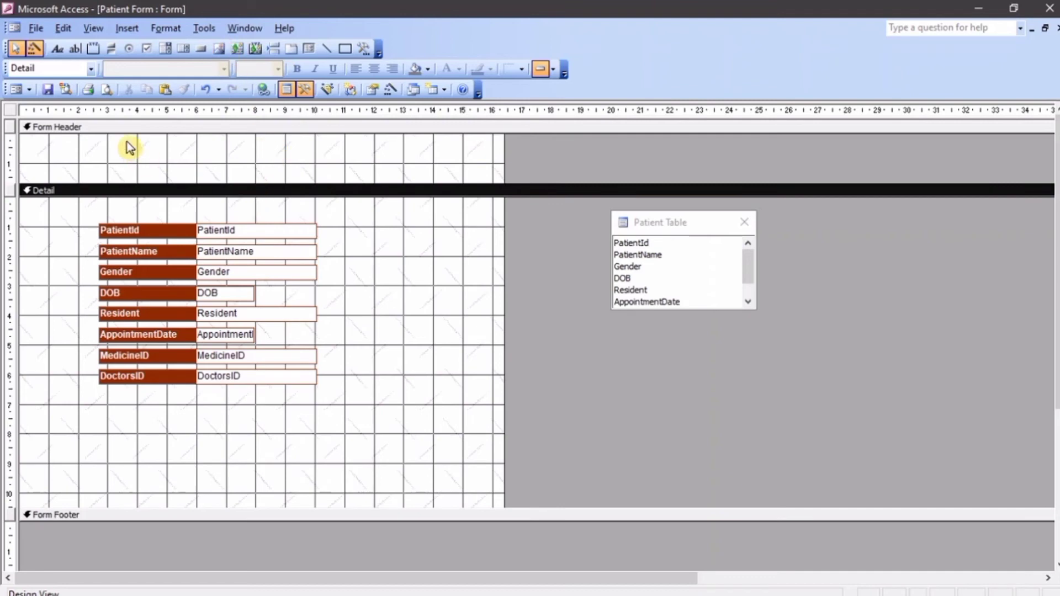
pyautogui.click(57, 49)
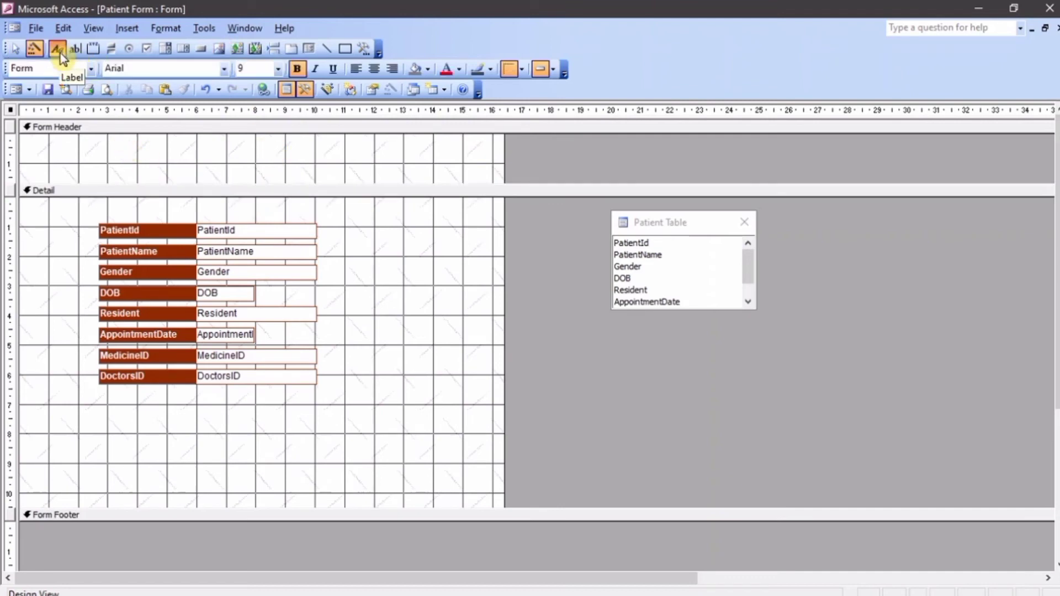
pyautogui.moveTo(119, 148)
pyautogui.mouseDown()
pyautogui.moveTo(160, 168)
pyautogui.moveTo(307, 174)
pyautogui.mouseUp()
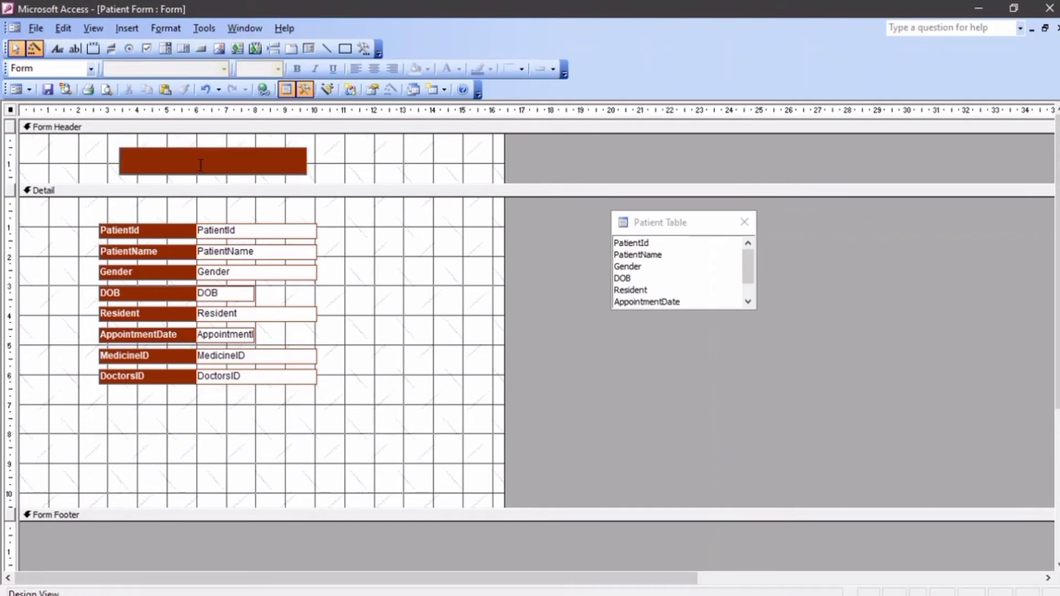
pyautogui.write('HEa')
pyautogui.press('capslock')
pyautogui.press('BackSpace')
pyautogui.write('ADER')
pyautogui.click(336, 158)
pyautogui.click(299, 170)
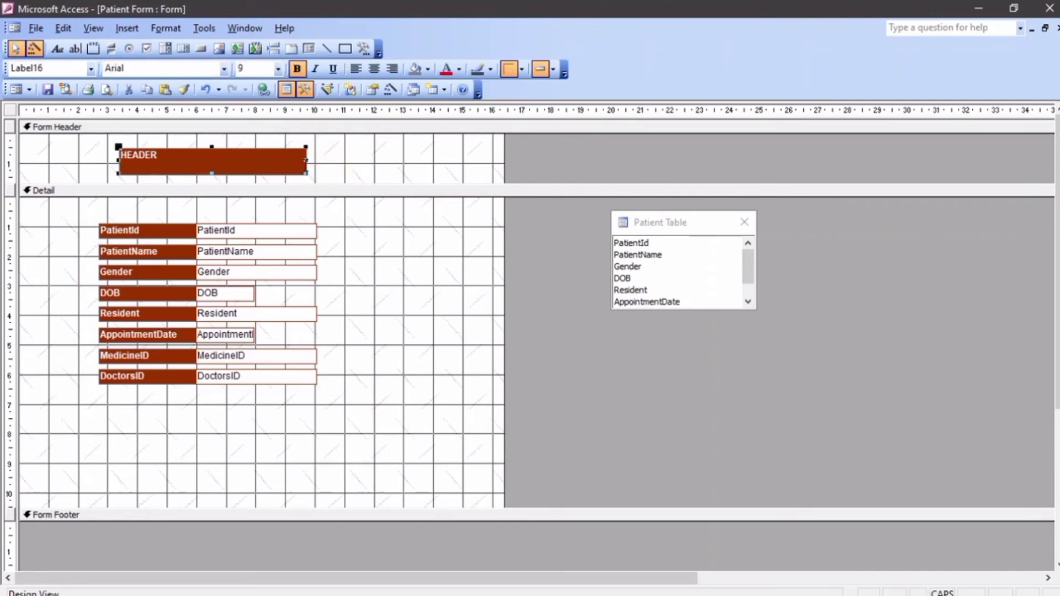
# Narrow the HEADER label to about 3 cm, center its text at font size 14, and move it above the field controls.
pyautogui.moveTo(307, 160); pyautogui.dragTo(204, 164)
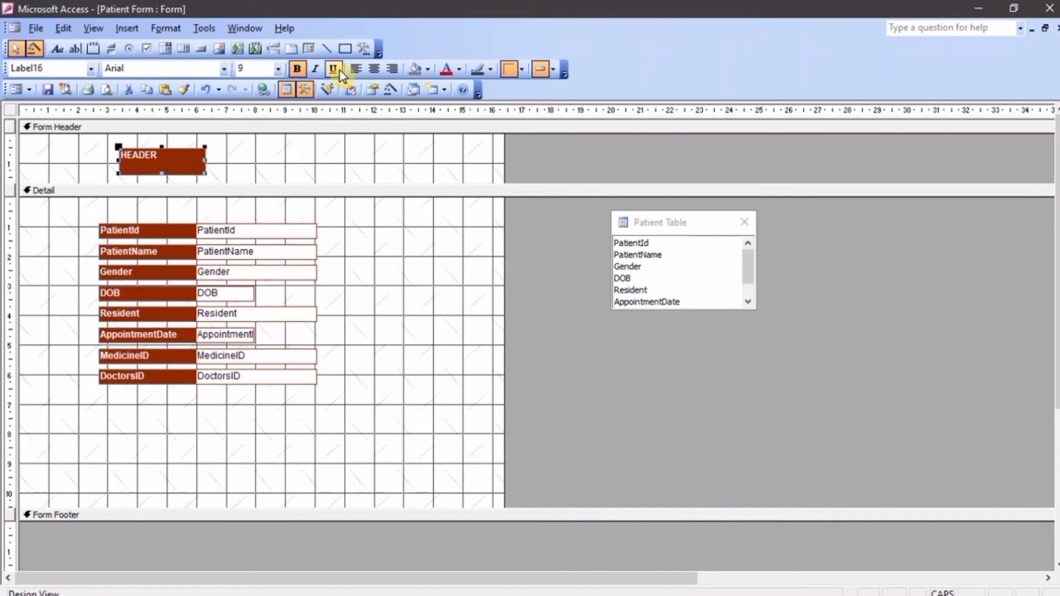
pyautogui.click(372, 74)
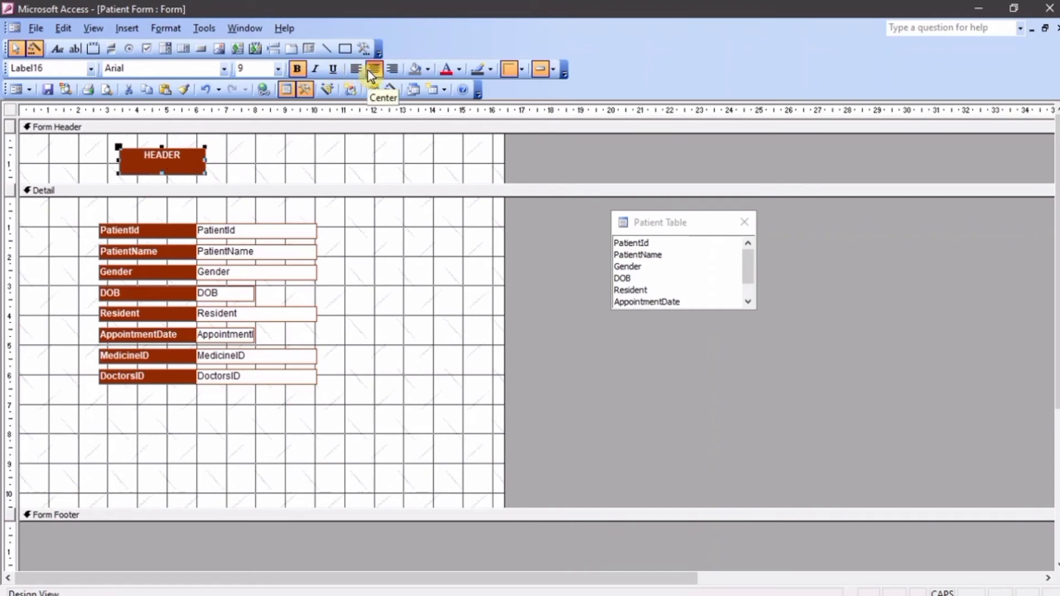
pyautogui.click(278, 69)
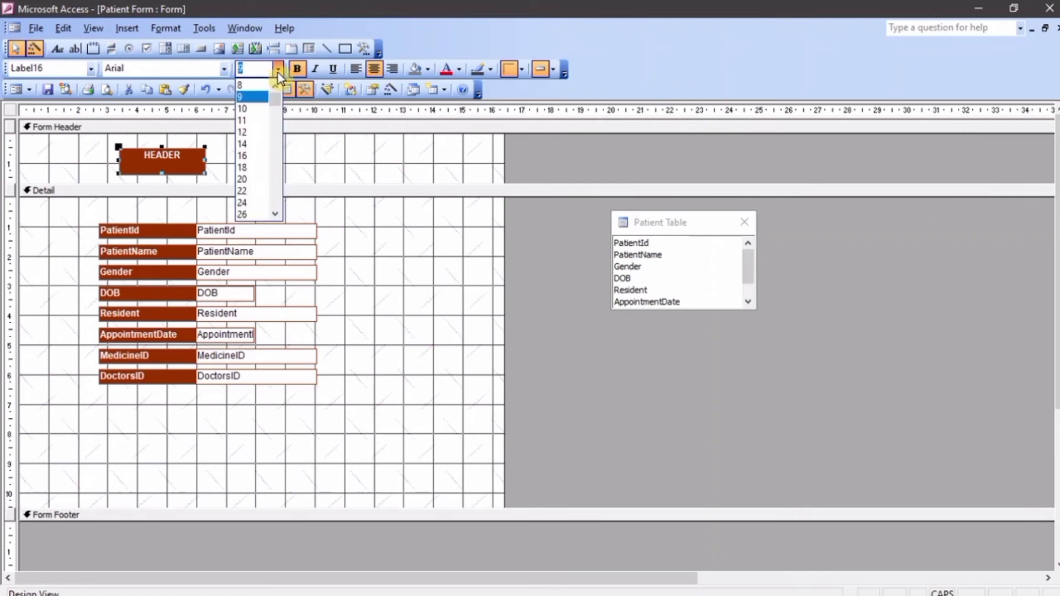
pyautogui.click(264, 144)
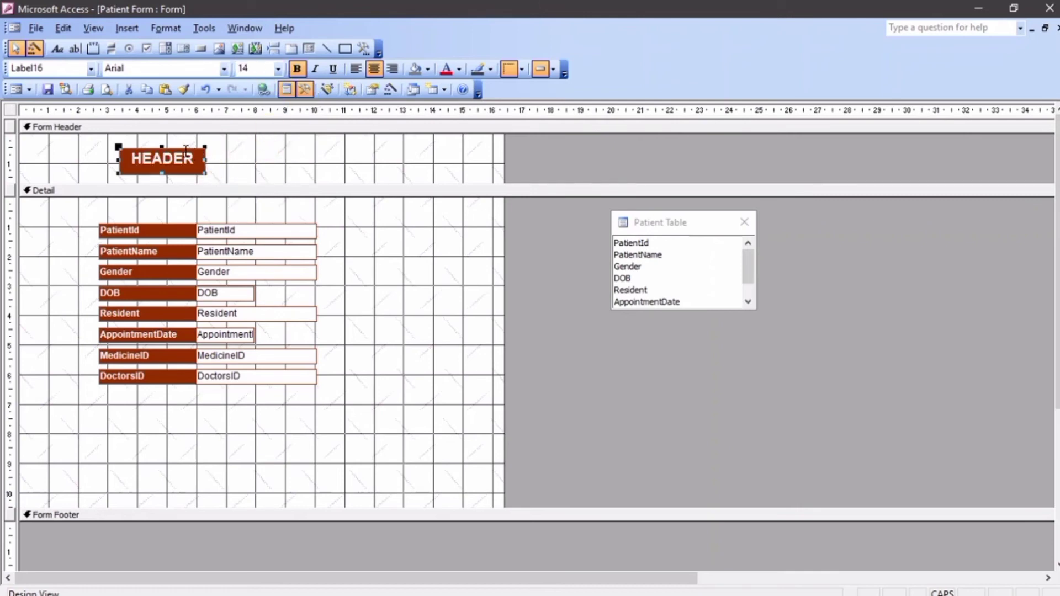
pyautogui.moveTo(178, 147); pyautogui.dragTo(230, 144)
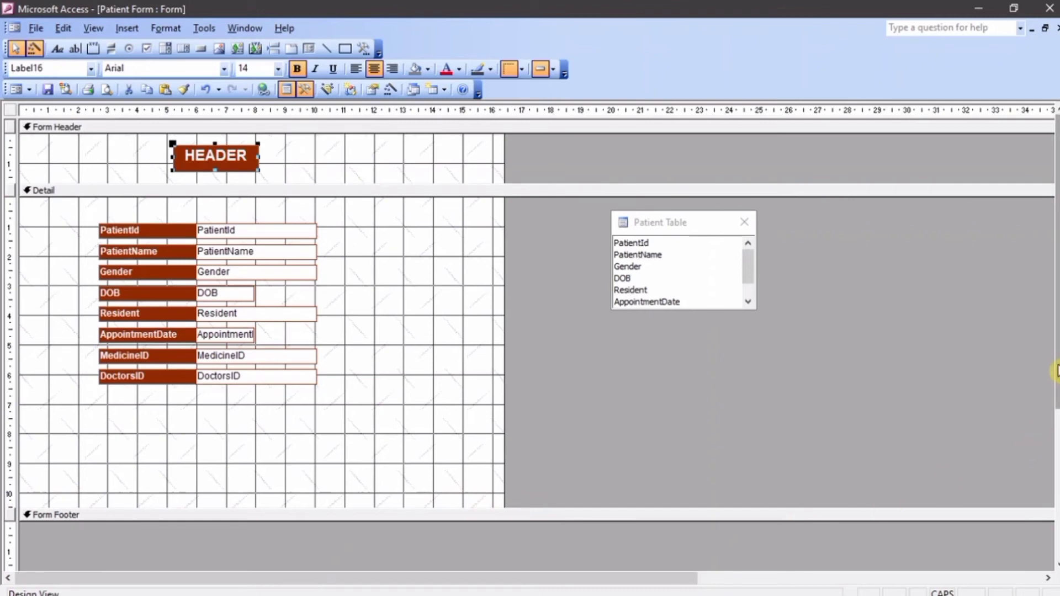
# Open up the Form Footer to about 2 cm tall and add a label reading "FOOTER" in it.
pyautogui.scroll(-3, 1054, 370)
pyautogui.moveTo(1058, 358); pyautogui.dragTo(1058, 330)
pyautogui.moveTo(445, 456); pyautogui.dragTo(475, 519)
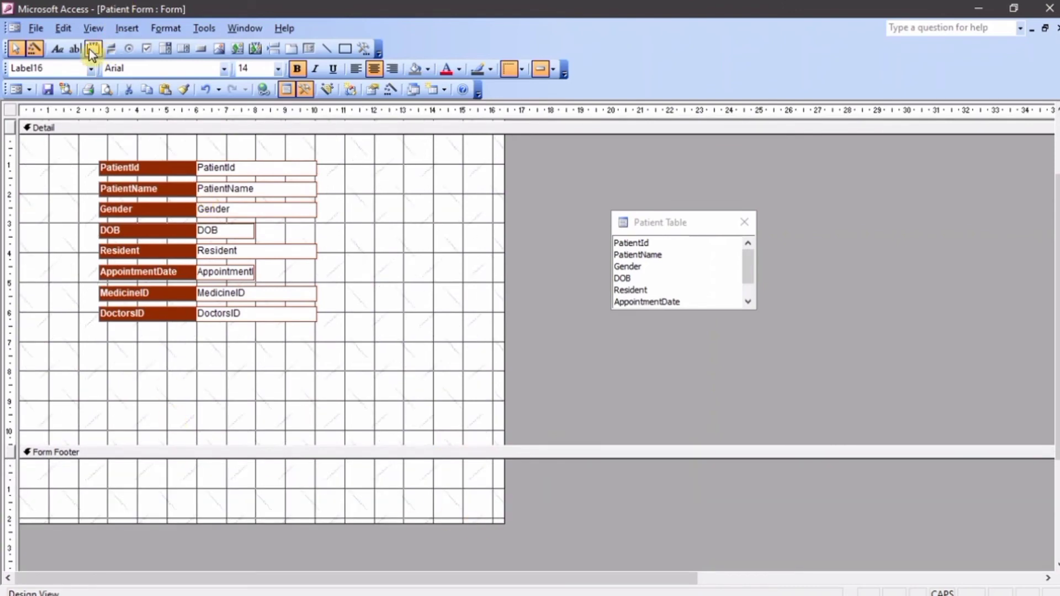
pyautogui.click(57, 48)
pyautogui.moveTo(141, 473); pyautogui.dragTo(264, 505)
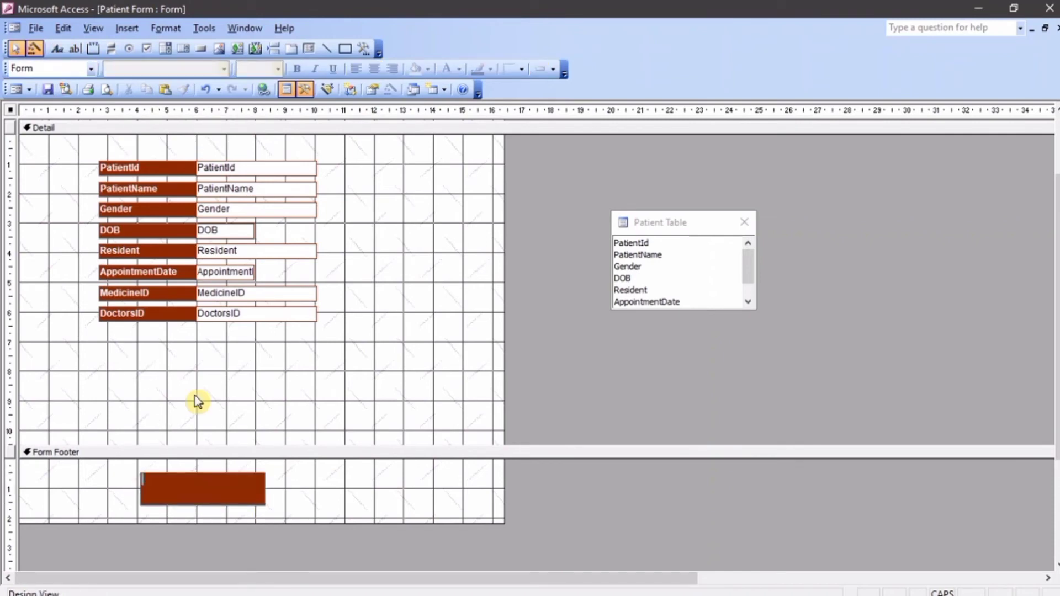
pyautogui.write('FOOTER')
pyautogui.click(292, 483)
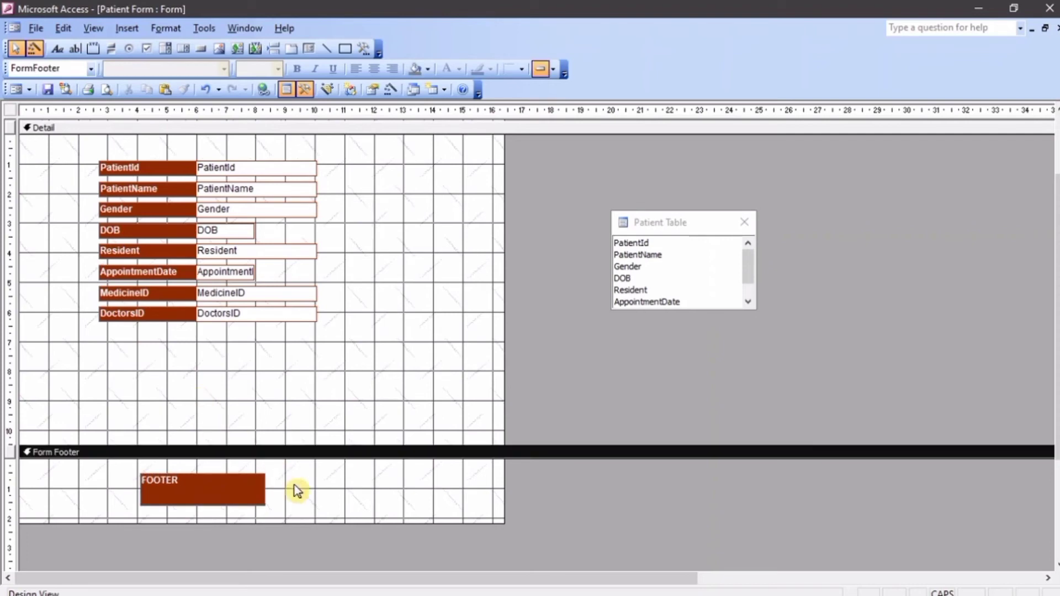
# Set the FOOTER label's font size to 14 and center its text.
pyautogui.click(240, 483)
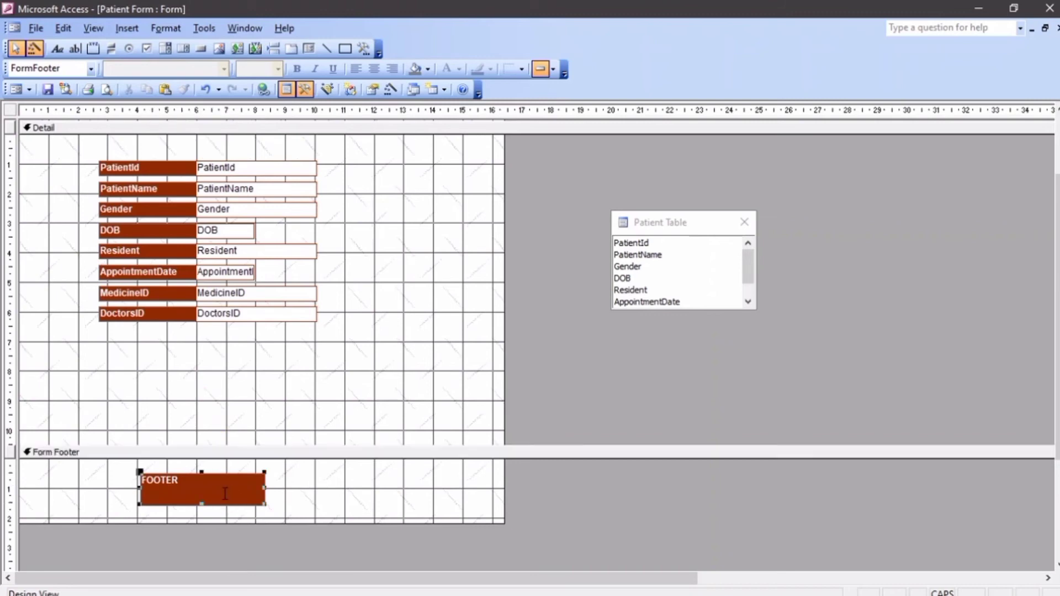
pyautogui.click(277, 68)
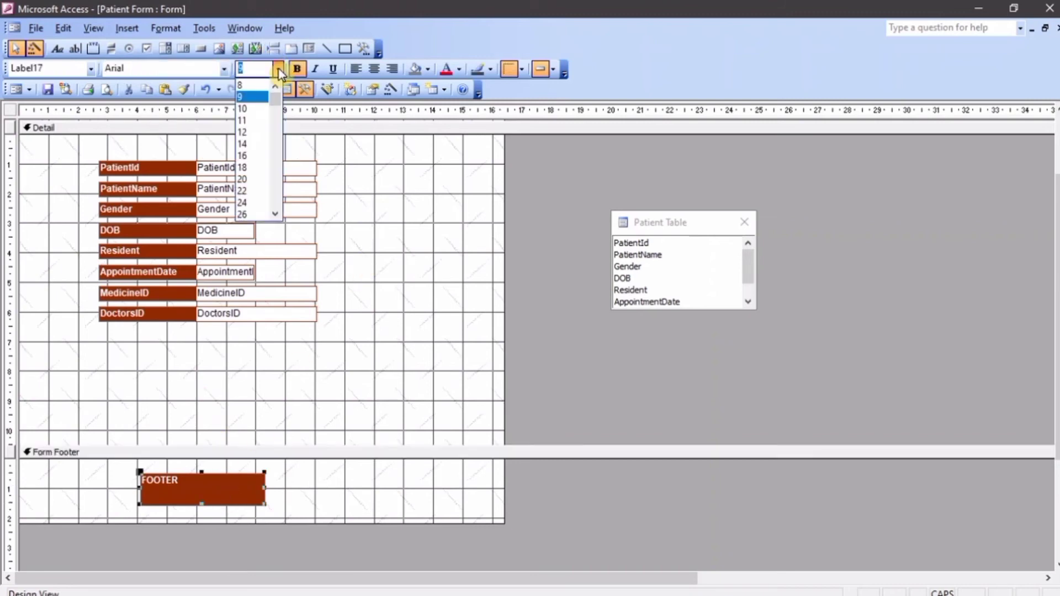
pyautogui.click(256, 145)
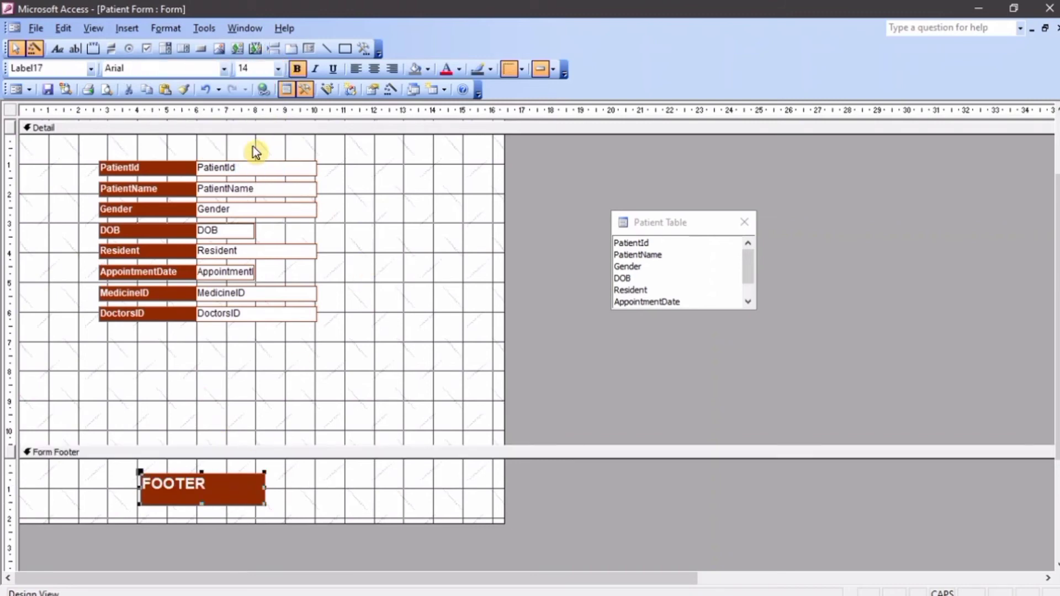
pyautogui.click(373, 69)
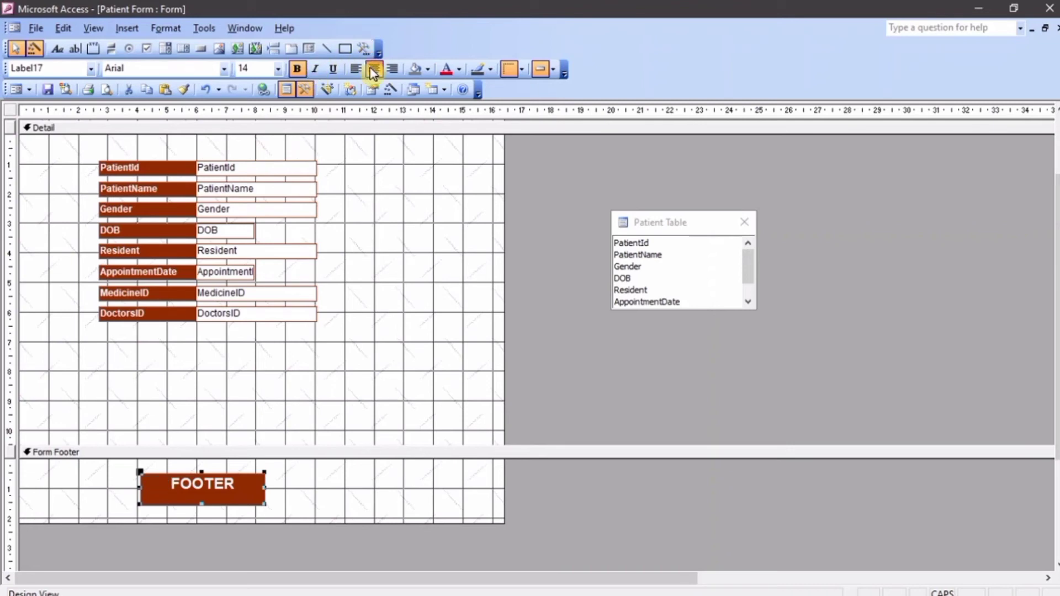
pyautogui.click(443, 489)
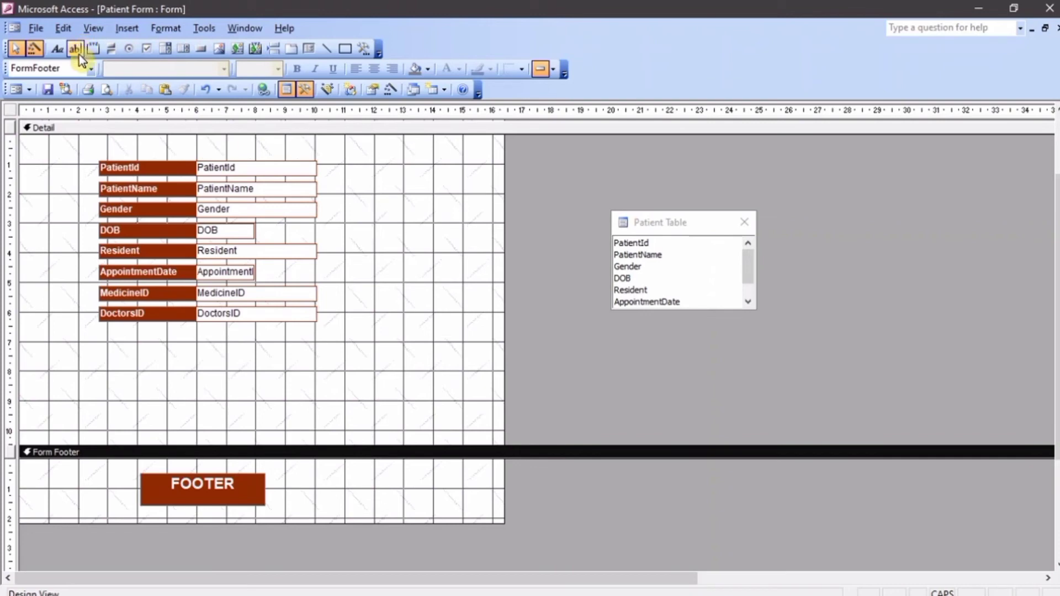
# Save and close the Patient Form design, and open the form in Form view to check its header and footer.
pyautogui.click(49, 91)
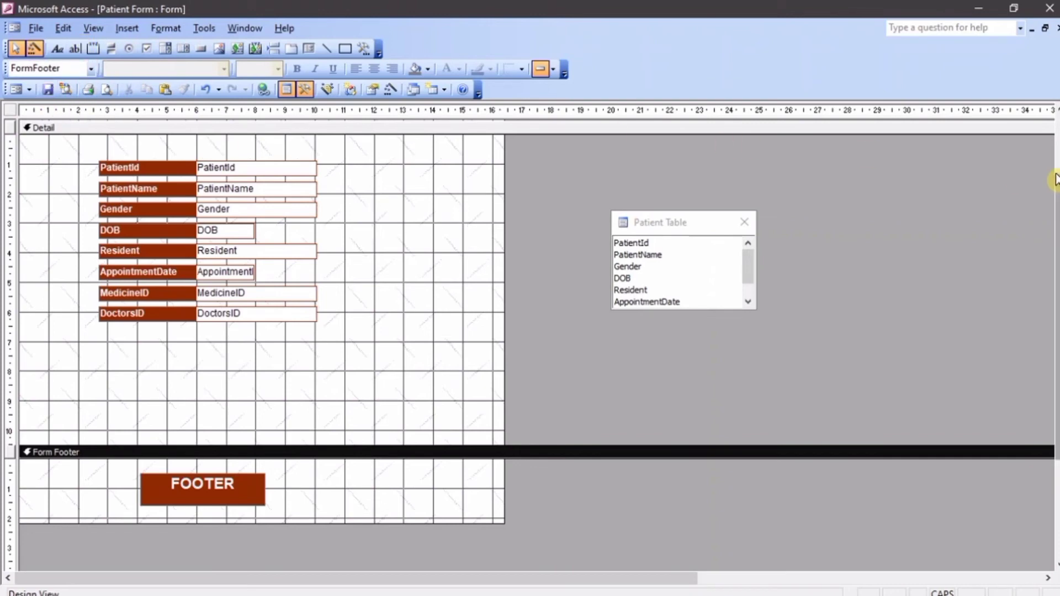
pyautogui.click(1057, 28)
pyautogui.click(246, 221)
pyautogui.doubleClick(150, 145)
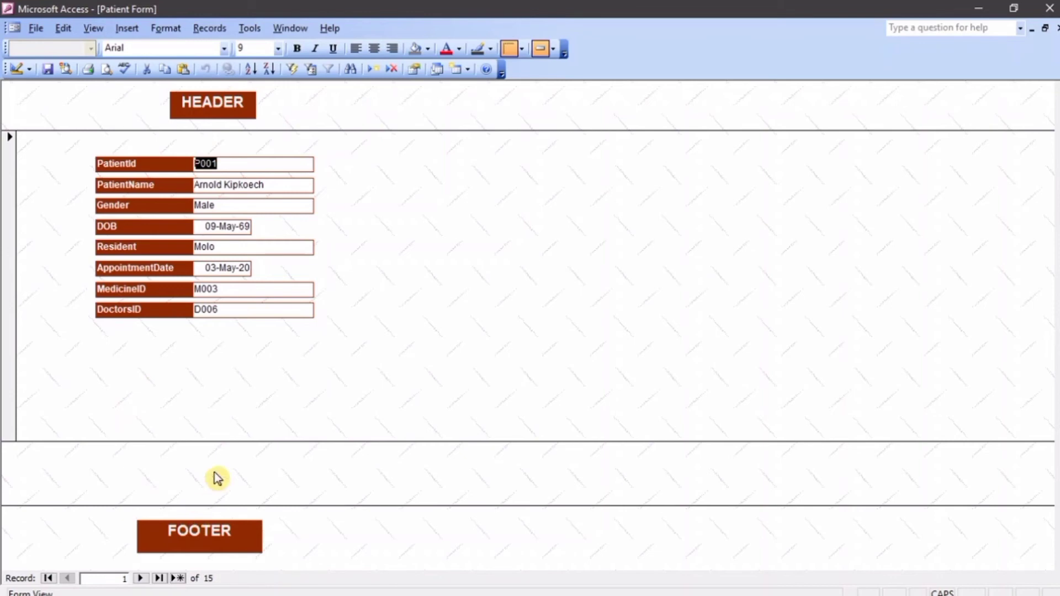
pyautogui.click(299, 415)
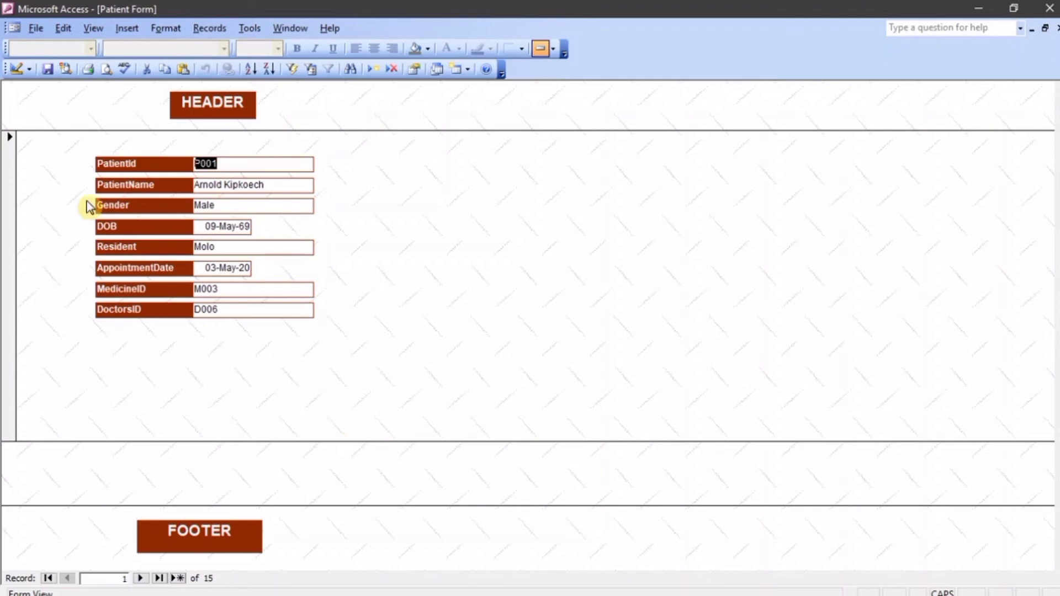
pyautogui.click(16, 70)
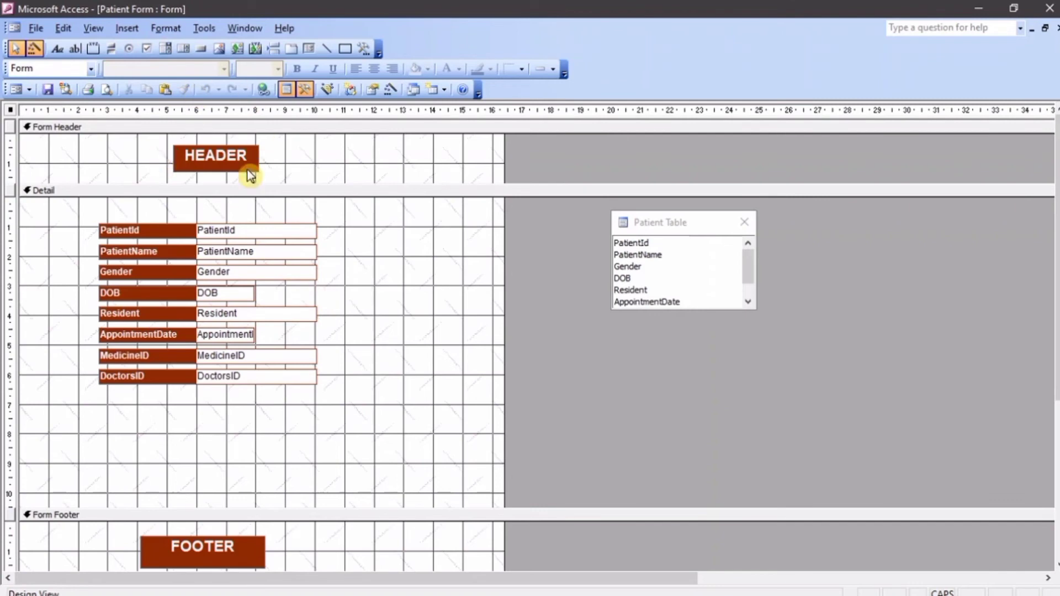
pyautogui.click(202, 50)
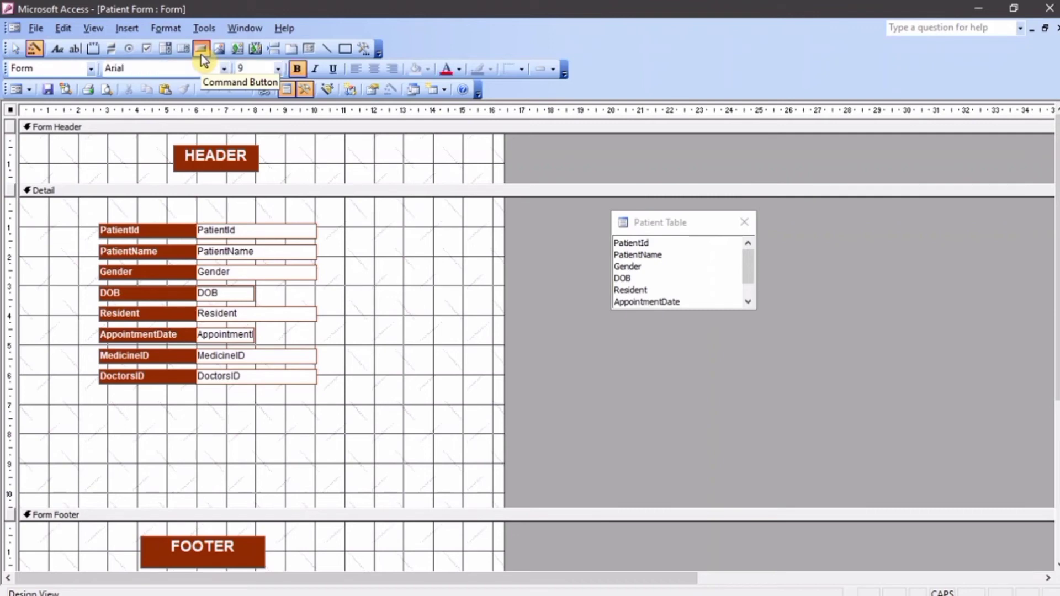
pyautogui.moveTo(58, 408); pyautogui.dragTo(137, 436)
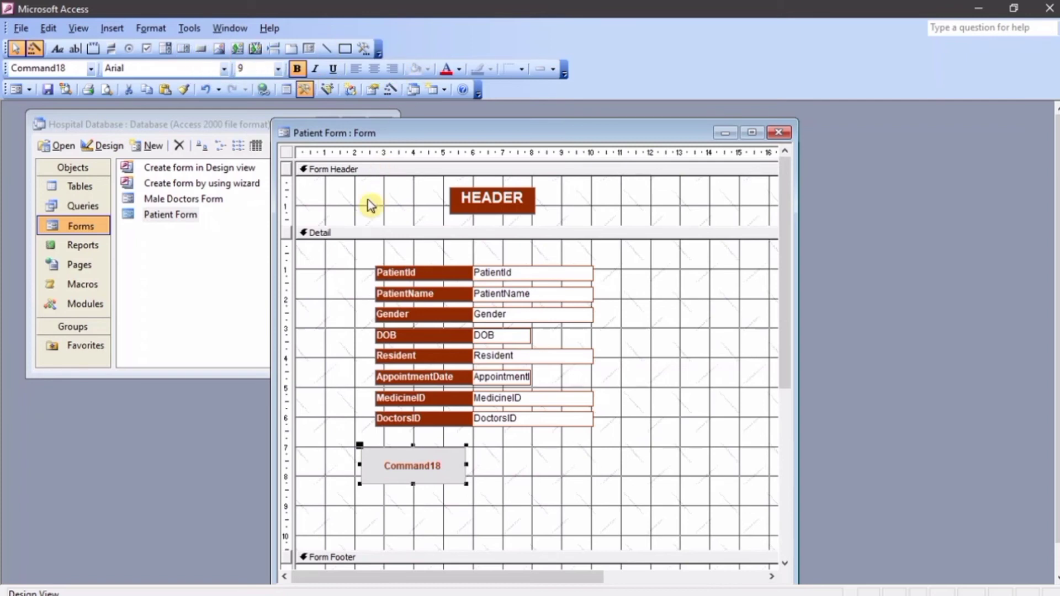
pyautogui.click(778, 133)
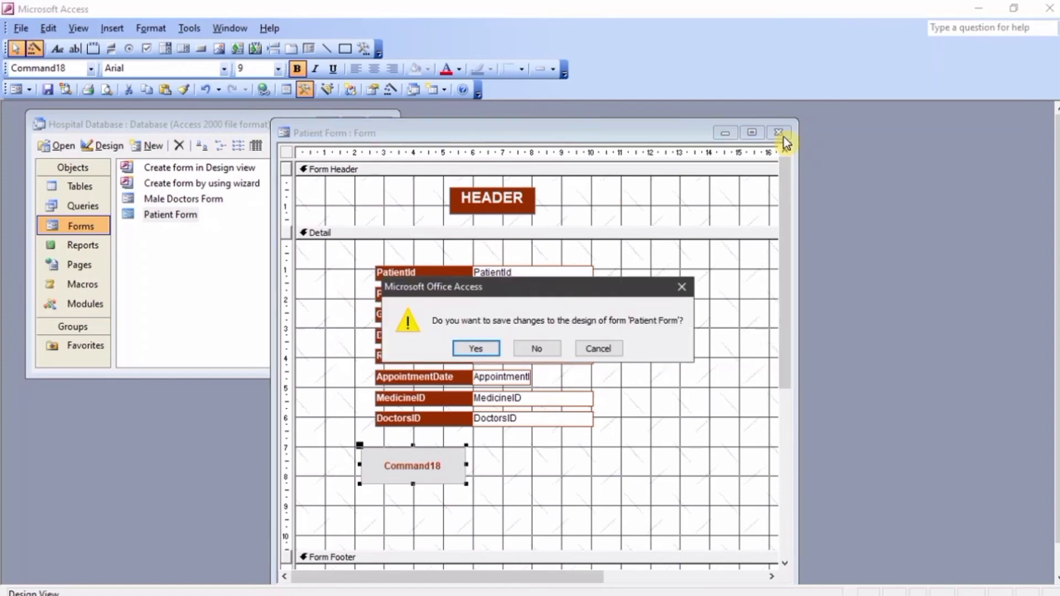
pyautogui.click(529, 349)
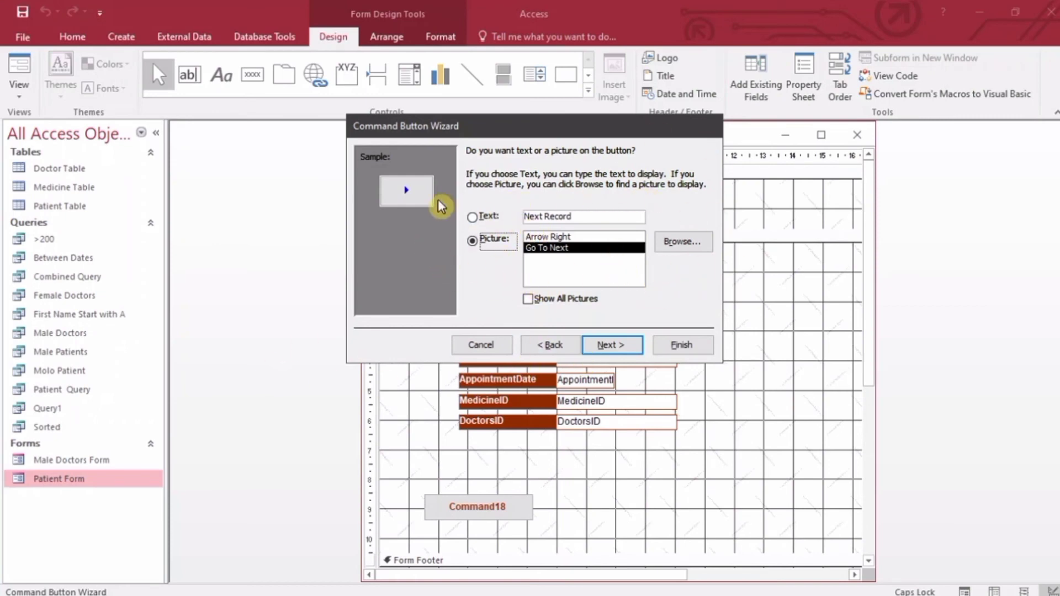
# Discard the unfinished command button and draw a new one below the DoctorsID field with the Record Navigation action Go To Next Record.
pyautogui.click(482, 344)
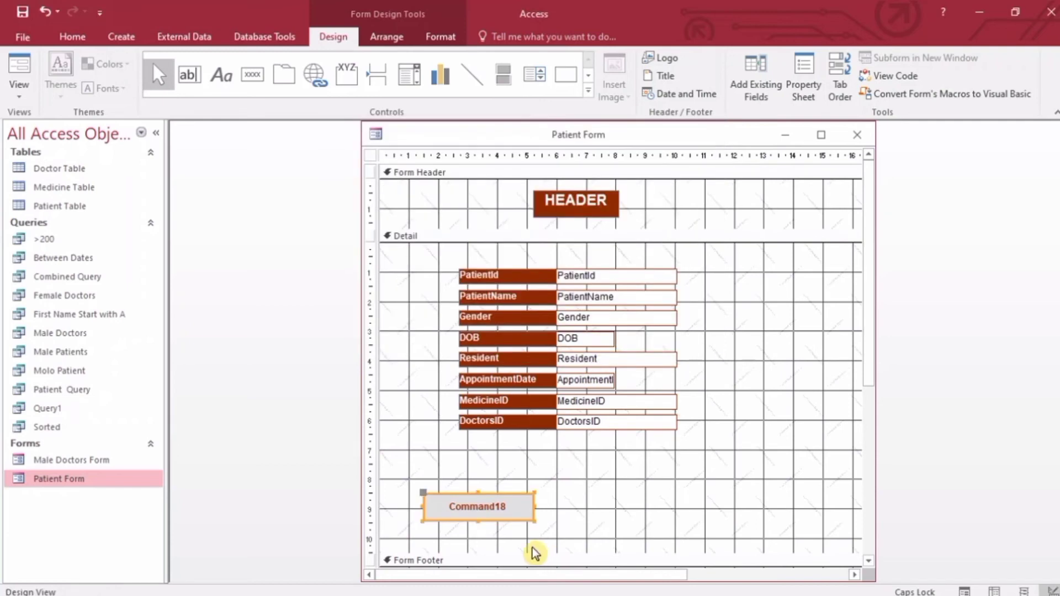
pyautogui.press('Delete')
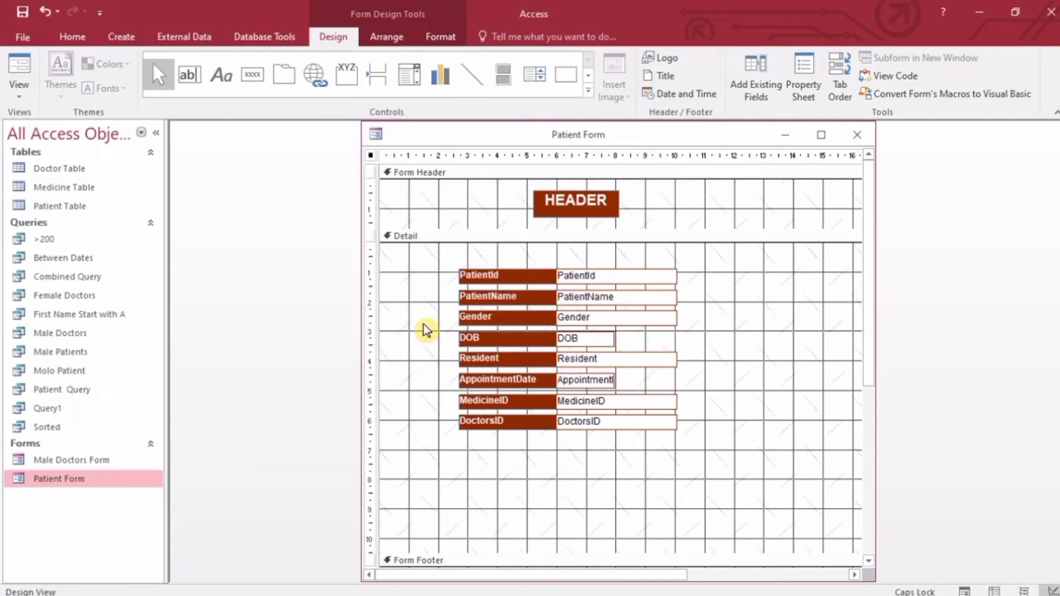
pyautogui.click(260, 79)
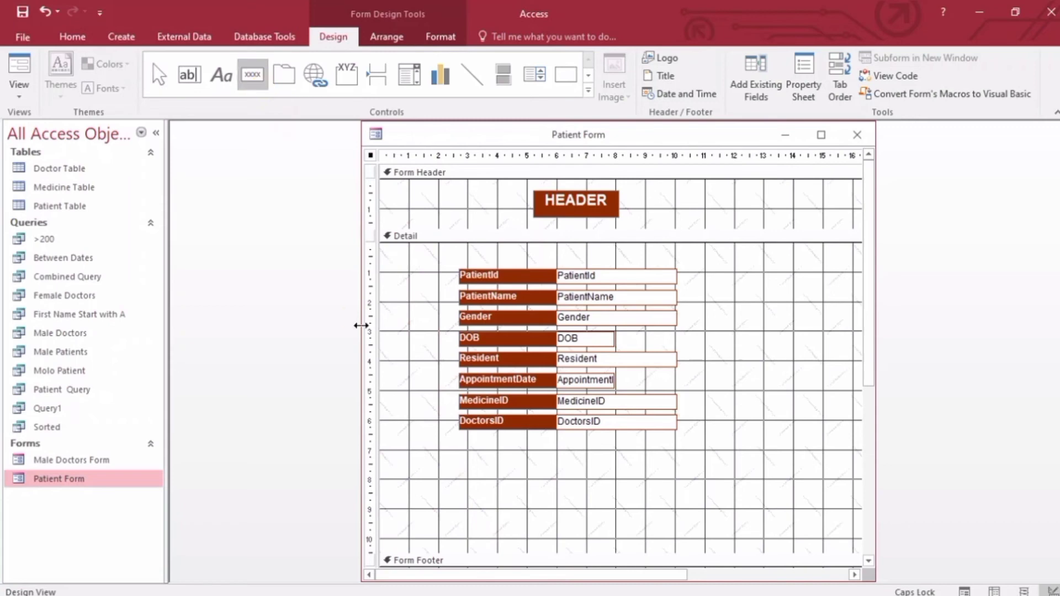
pyautogui.moveTo(442, 475); pyautogui.dragTo(568, 491)
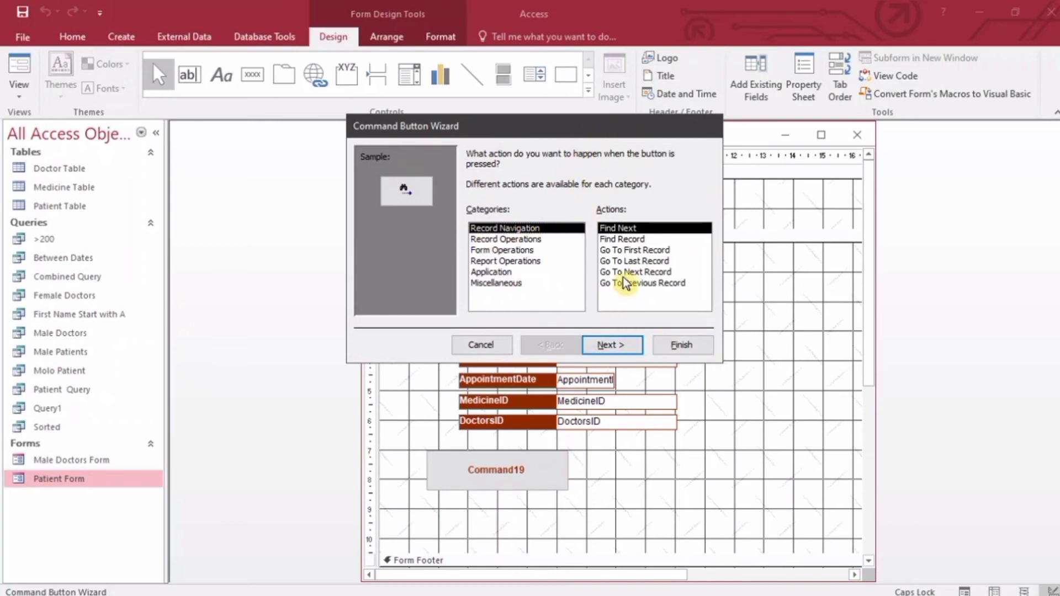
pyautogui.click(647, 274)
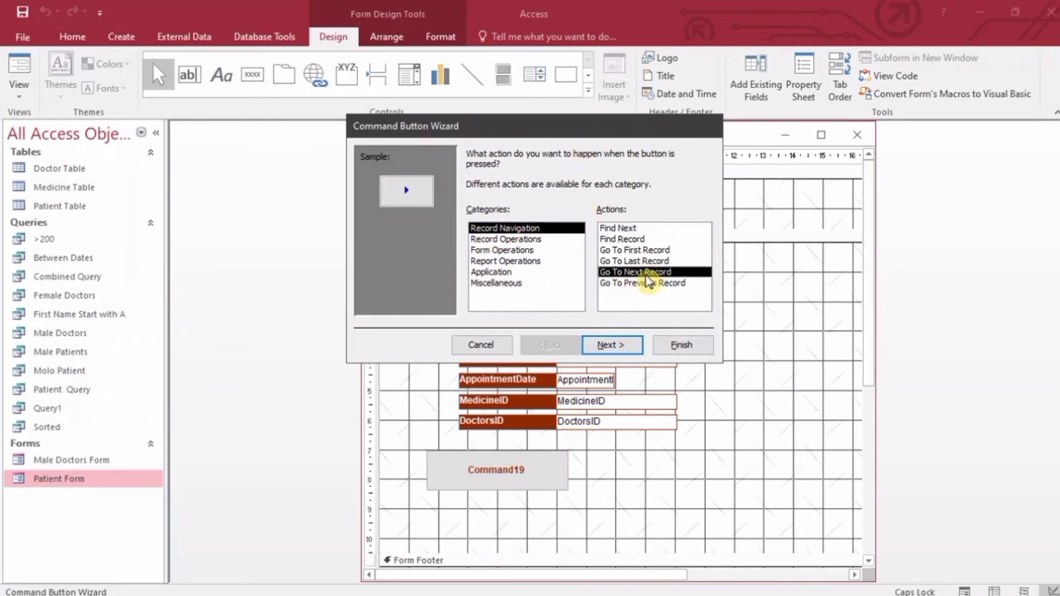
pyautogui.click(618, 346)
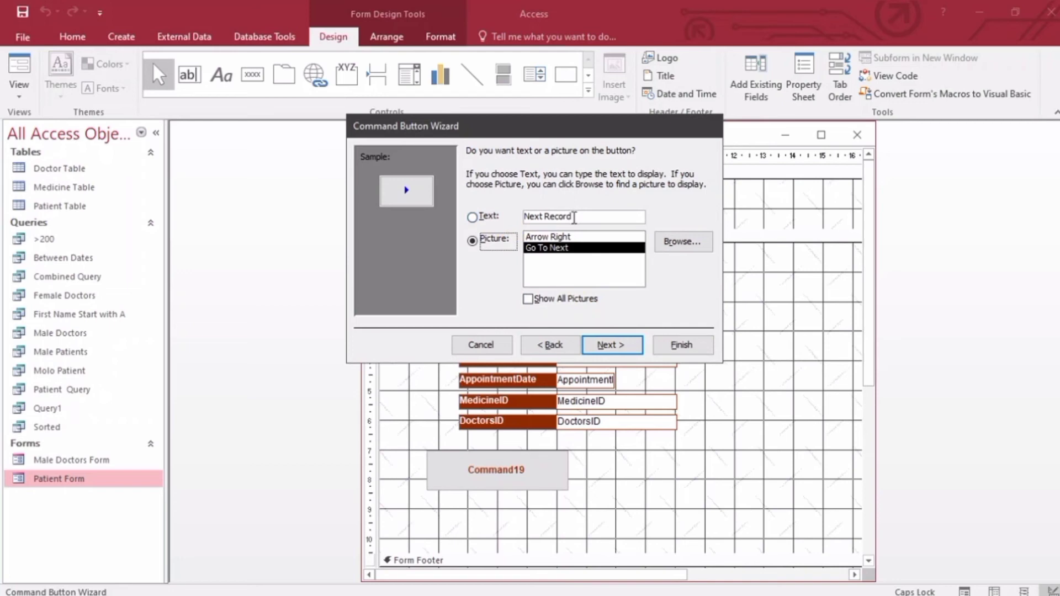
# Compare the Arrow Right and Go To Next pictures, settle on the text "Next Record" for the button, and finish with its default name.
pyautogui.click(569, 237)
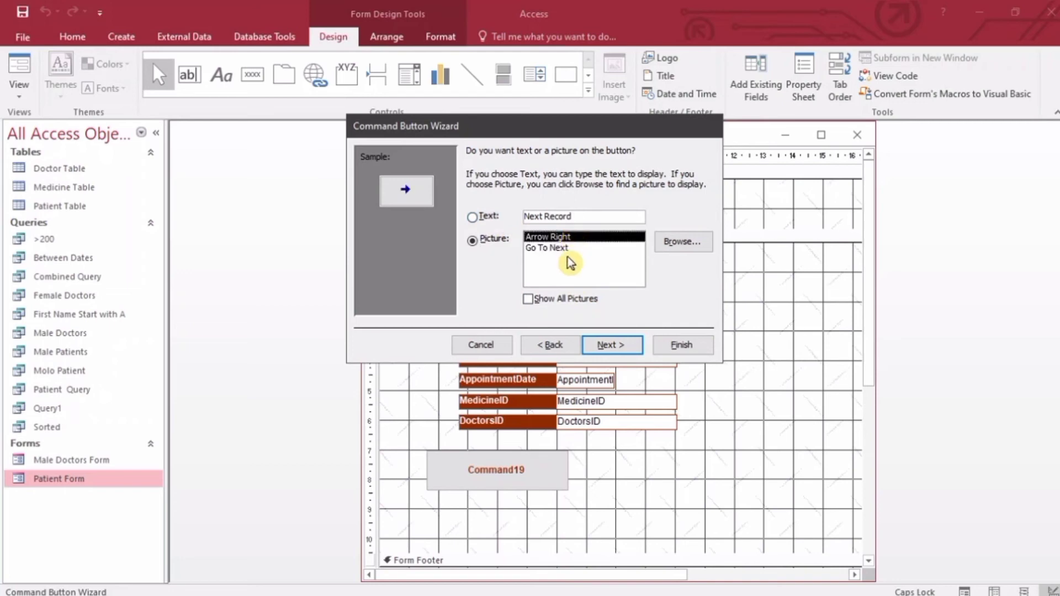
pyautogui.click(568, 249)
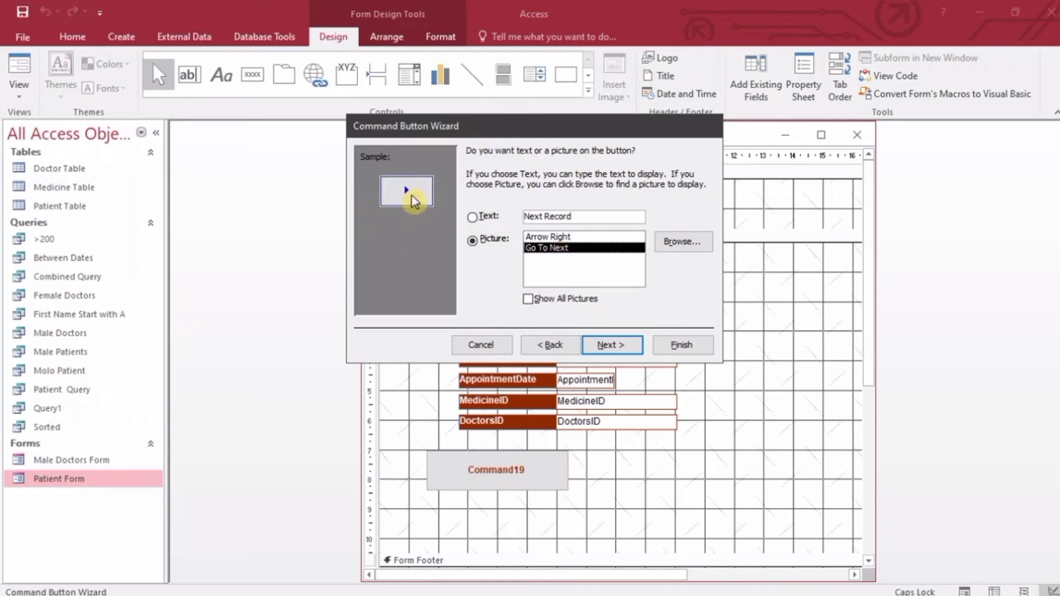
pyautogui.click(604, 237)
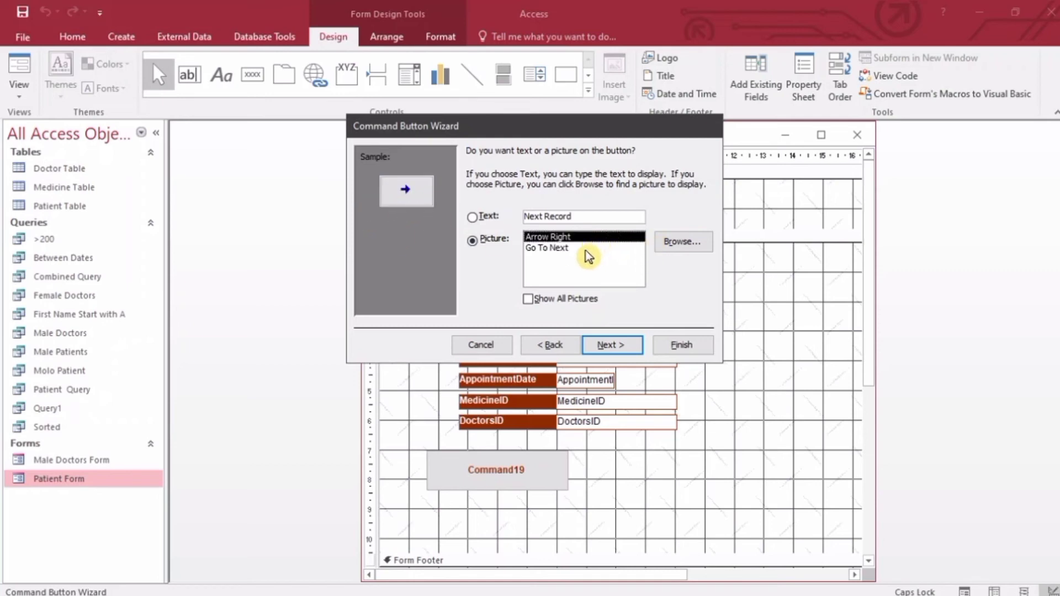
pyautogui.click(584, 248)
pyautogui.click(583, 242)
pyautogui.click(472, 217)
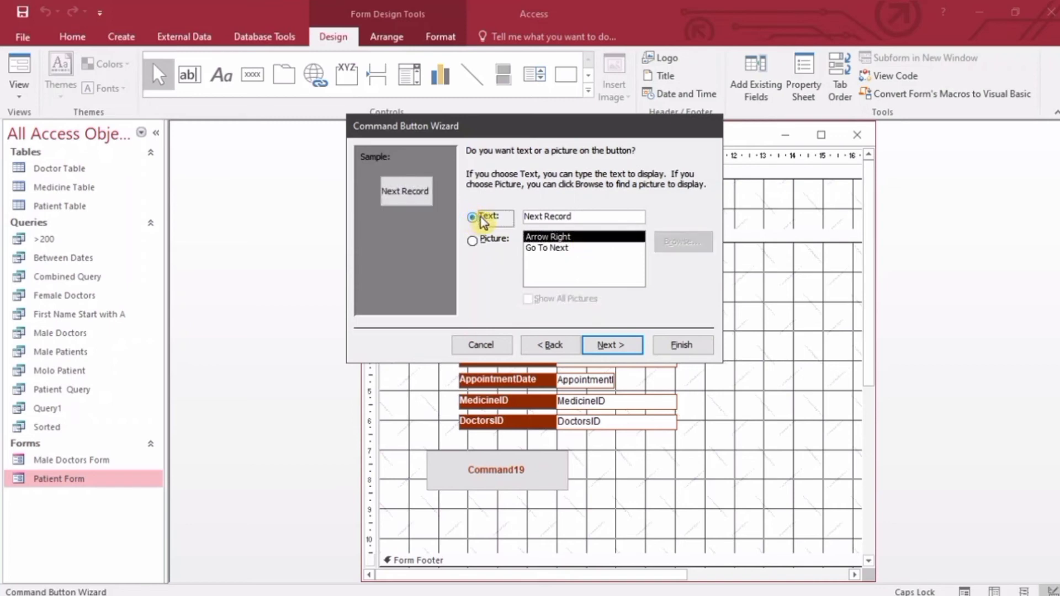
pyautogui.click(611, 344)
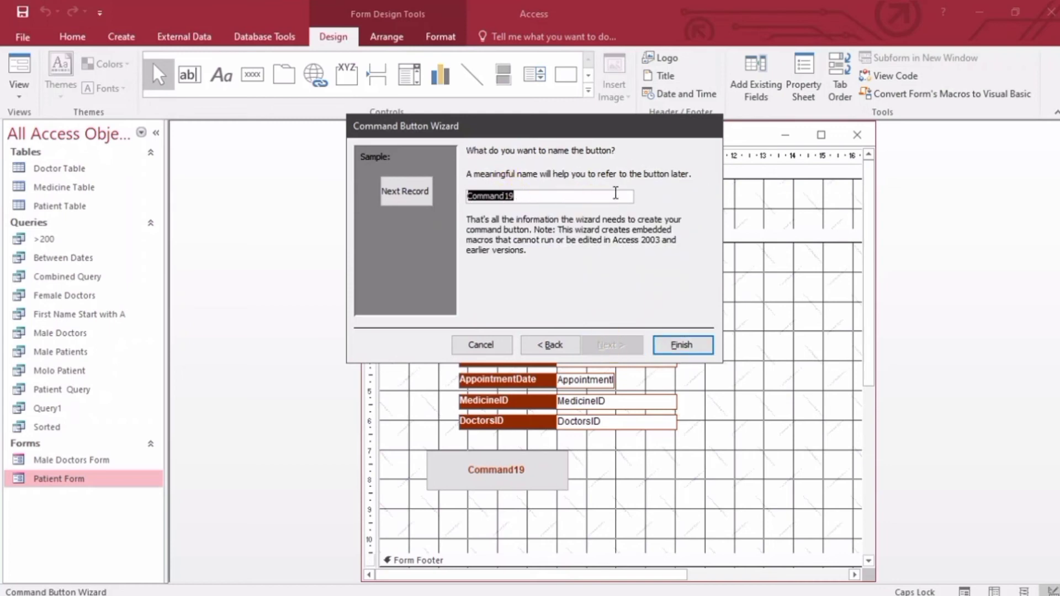
pyautogui.click(680, 343)
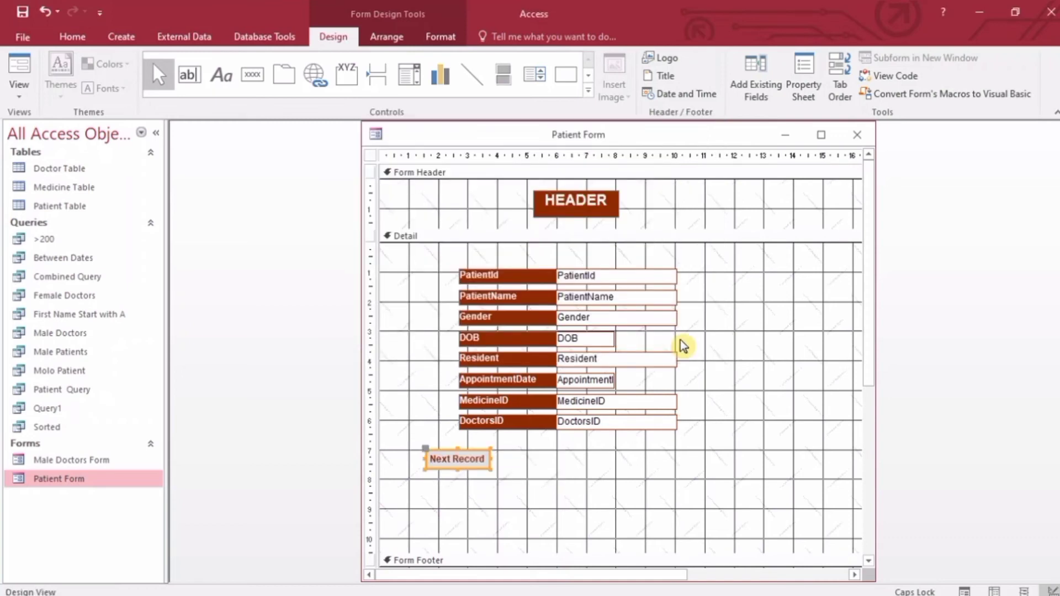
# Enlarge the Next Record button to about 2.8 by 1 cm and move it beneath the DoctorsID text box.
pyautogui.moveTo(491, 471); pyautogui.dragTo(511, 480)
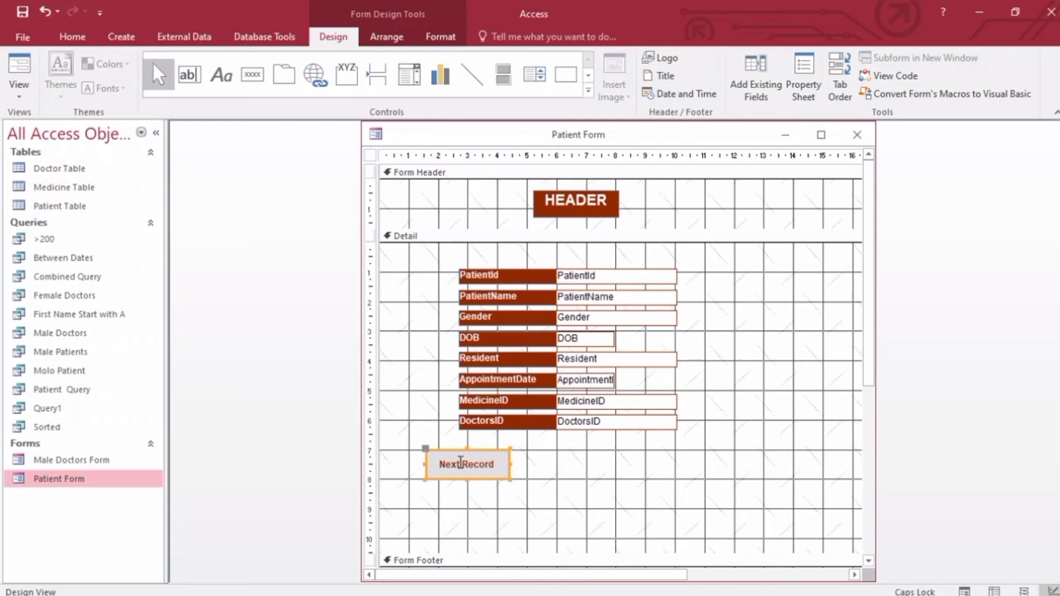
pyautogui.click(574, 466)
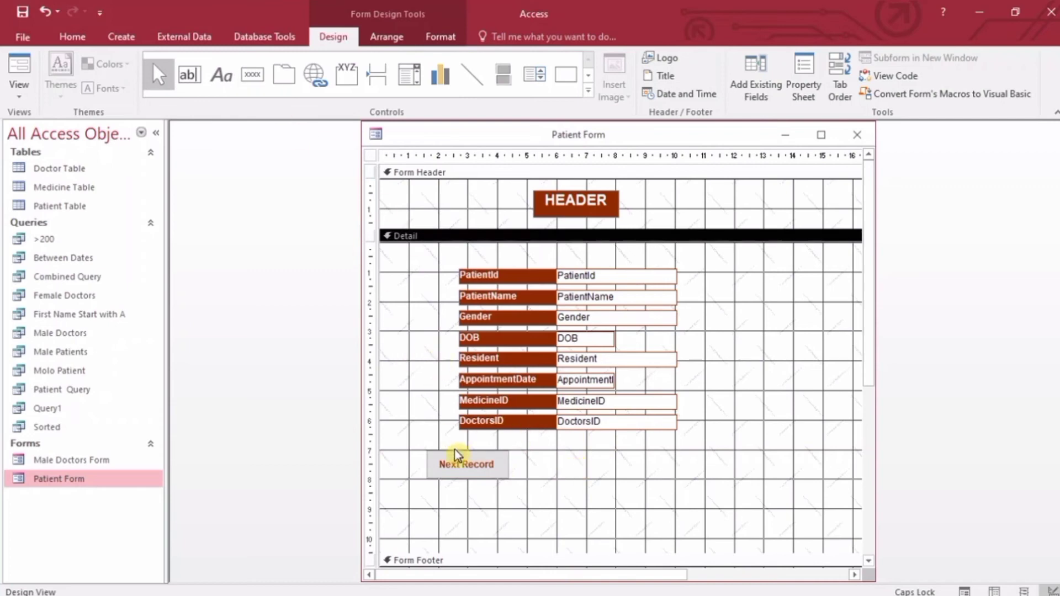
pyautogui.click(481, 467)
pyautogui.moveTo(481, 466); pyautogui.dragTo(569, 468)
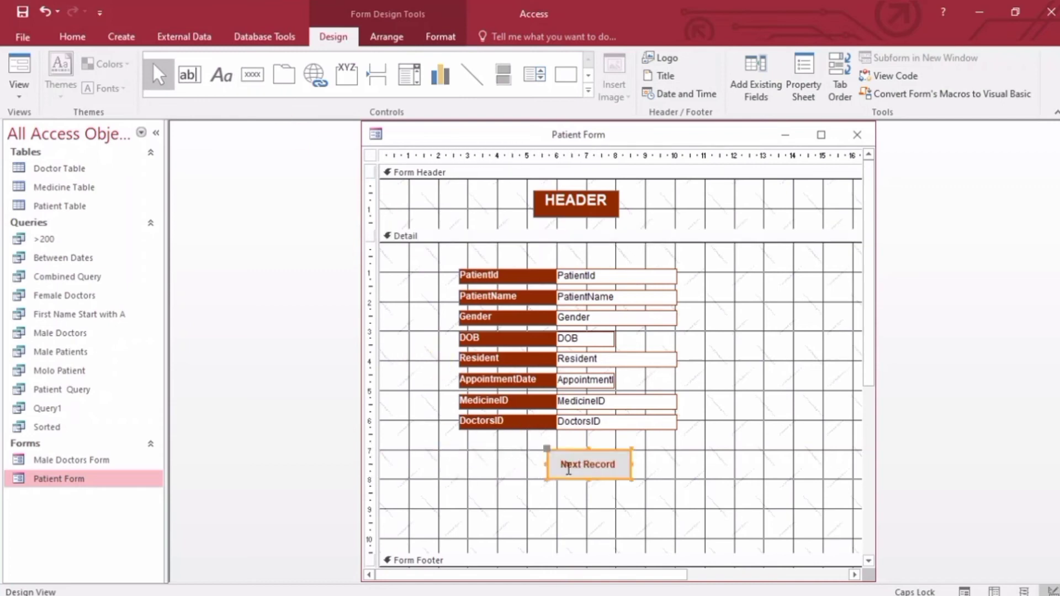
# Add a Go To Previous Record command button beside Next Record, showing the text "Previous Record" and keeping its default name.
pyautogui.click(253, 81)
pyautogui.moveTo(406, 456); pyautogui.dragTo(493, 485)
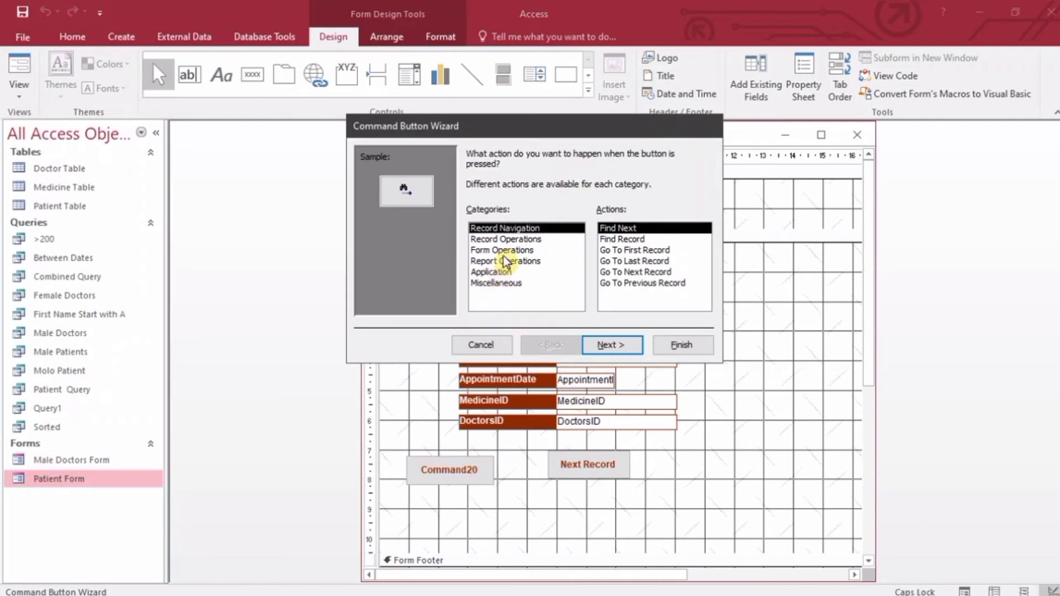
pyautogui.click(644, 283)
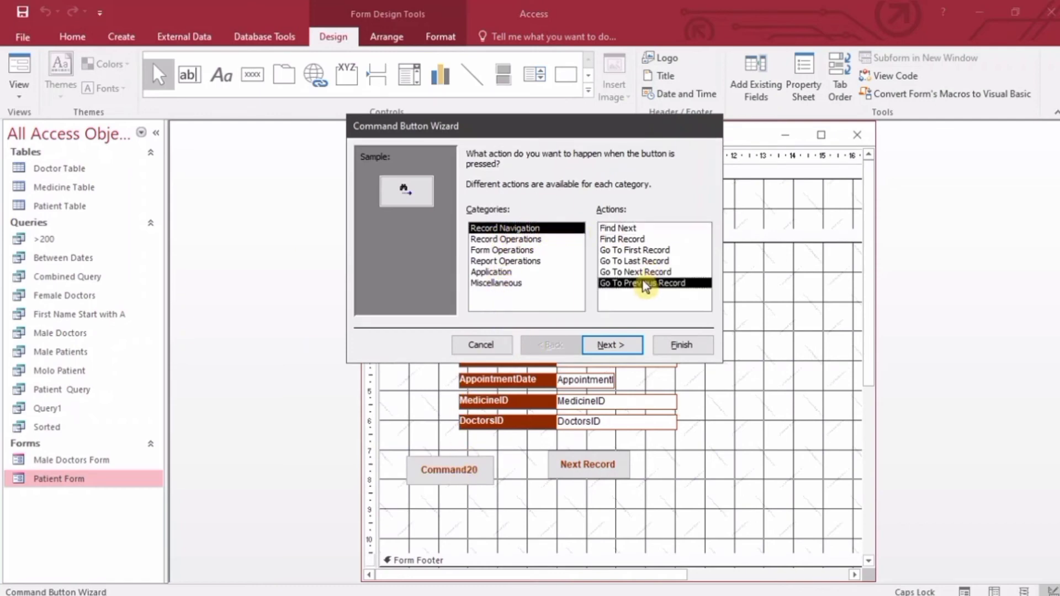
pyautogui.click(610, 344)
pyautogui.click(485, 223)
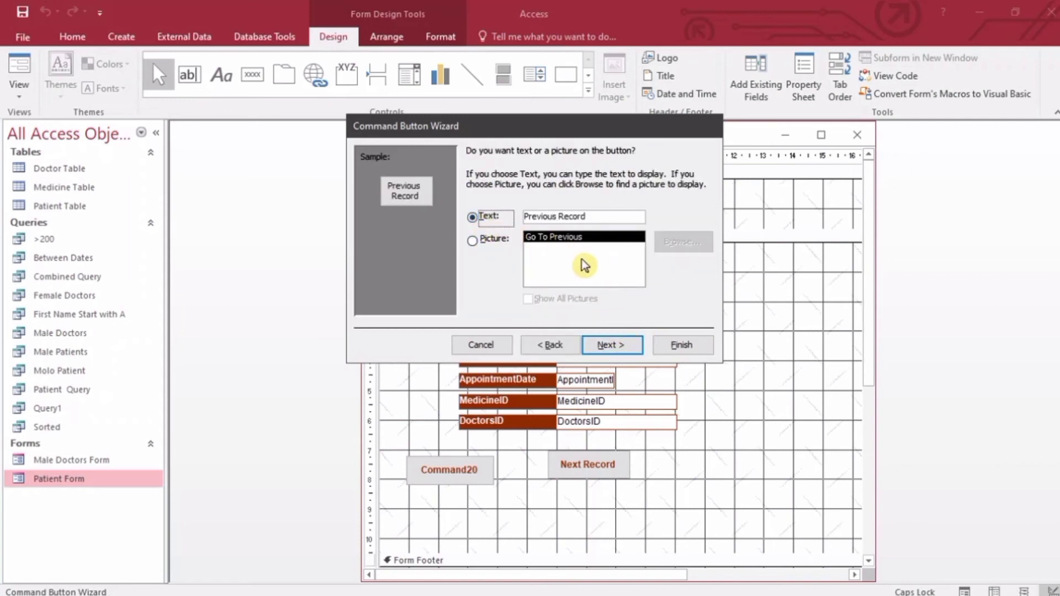
pyautogui.click(611, 345)
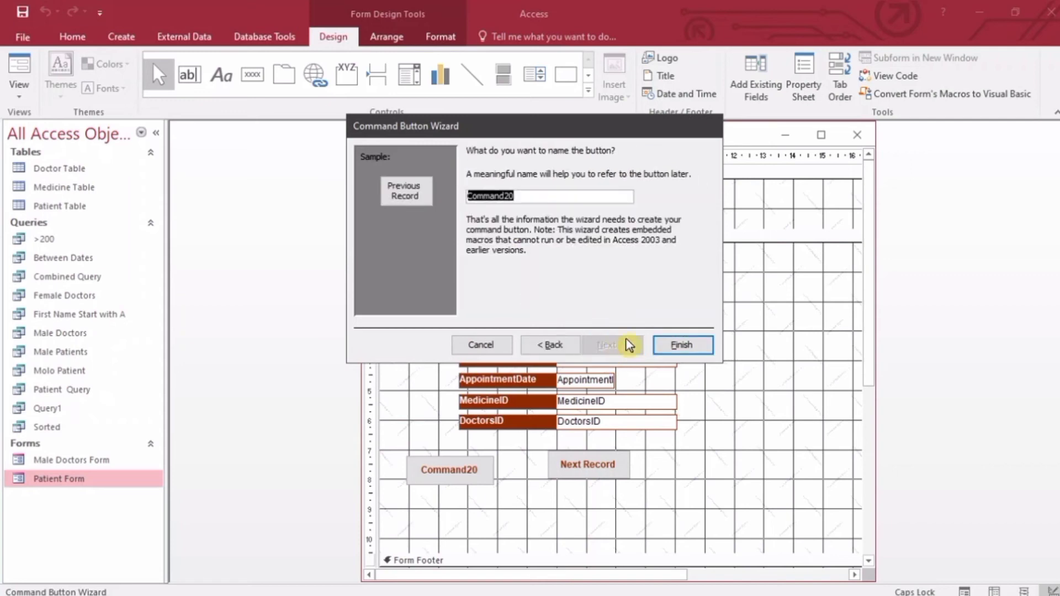
pyautogui.click(686, 345)
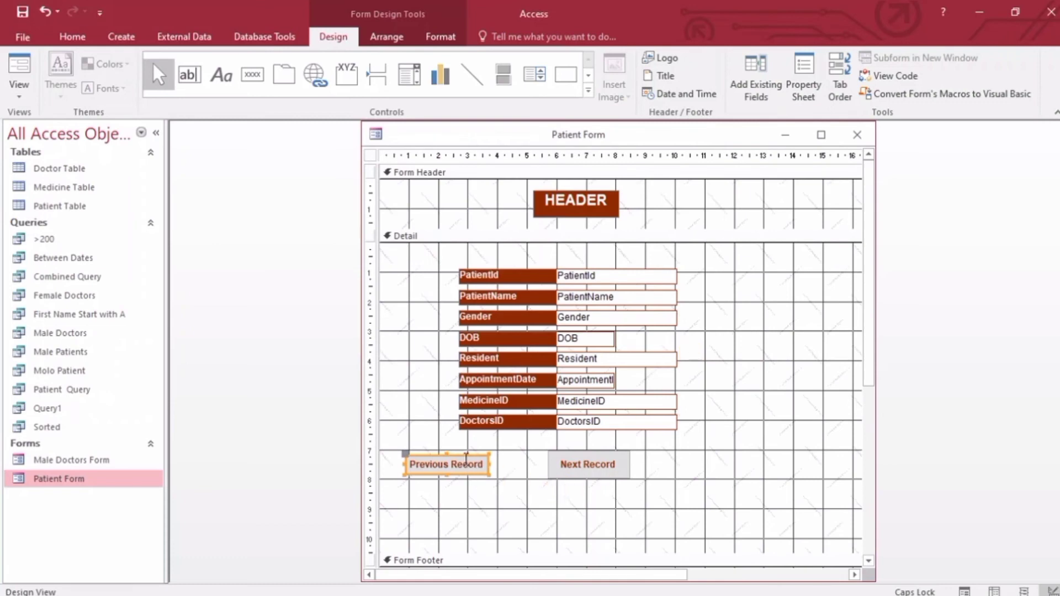
# Increase the Previous Record button's height to about 0.9 cm, close to that of the Next Record button.
pyautogui.moveTo(490, 454); pyautogui.dragTo(490, 449)
pyautogui.moveTo(406, 473); pyautogui.dragTo(406, 480)
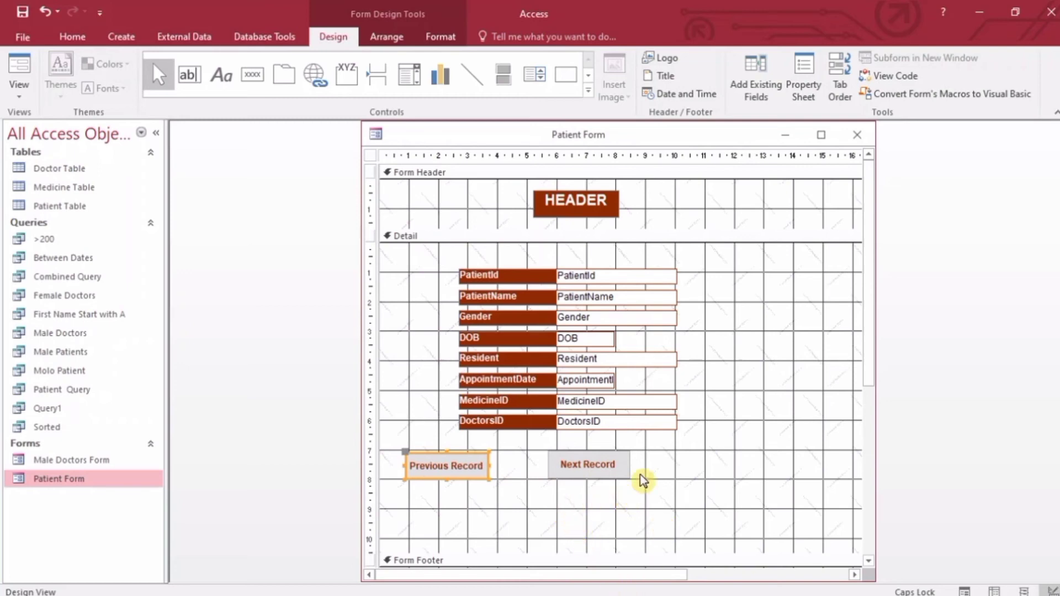
pyautogui.click(691, 497)
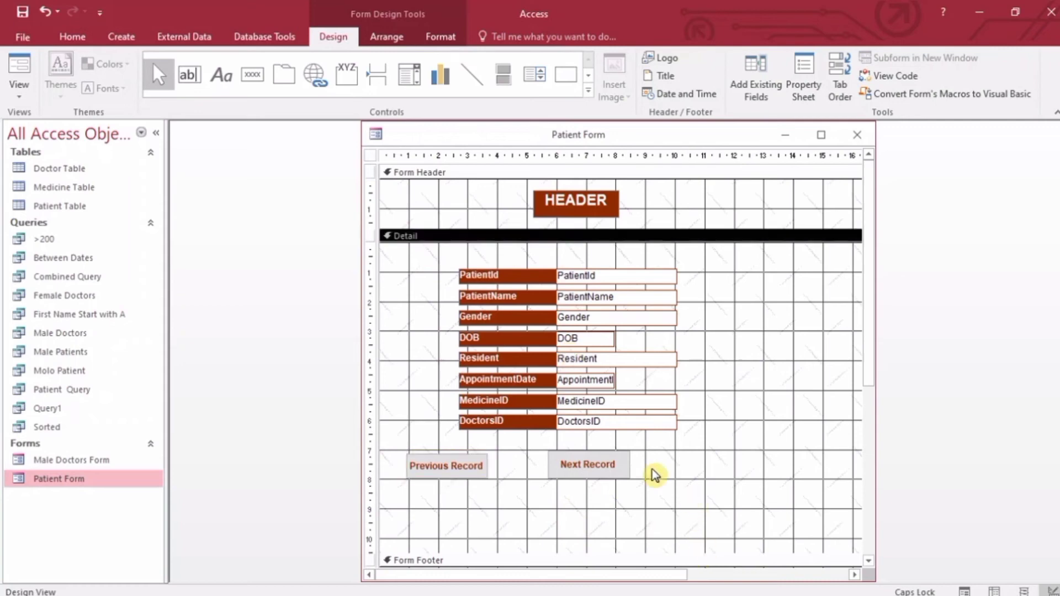
# Add an Add New Record command button with the text "Add Record" below Previous Record, and enlarge it to about 2.4 by 1 cm.
pyautogui.click(264, 75)
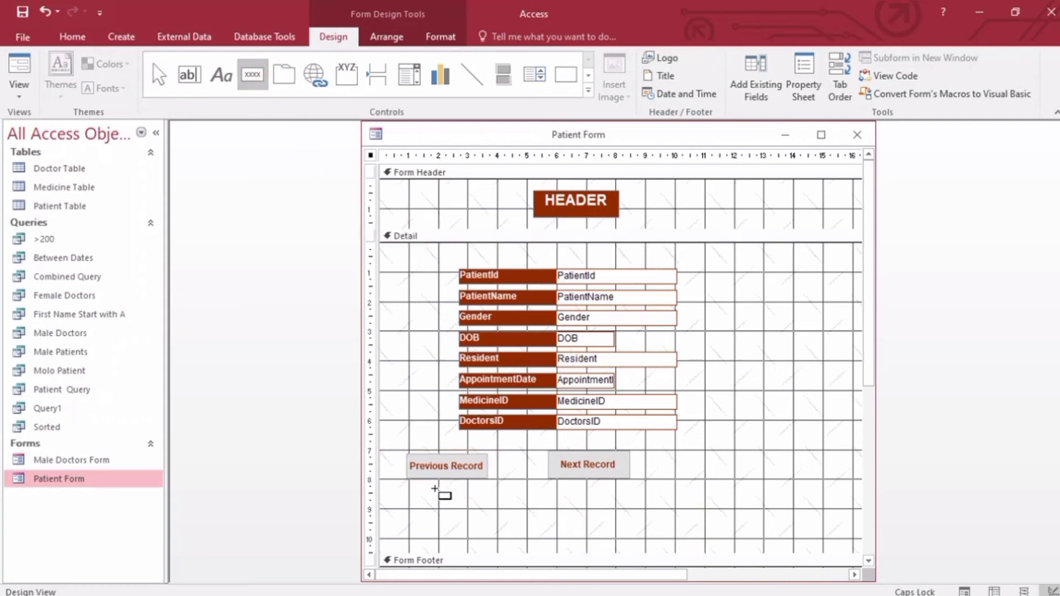
pyautogui.moveTo(412, 500); pyautogui.dragTo(490, 533)
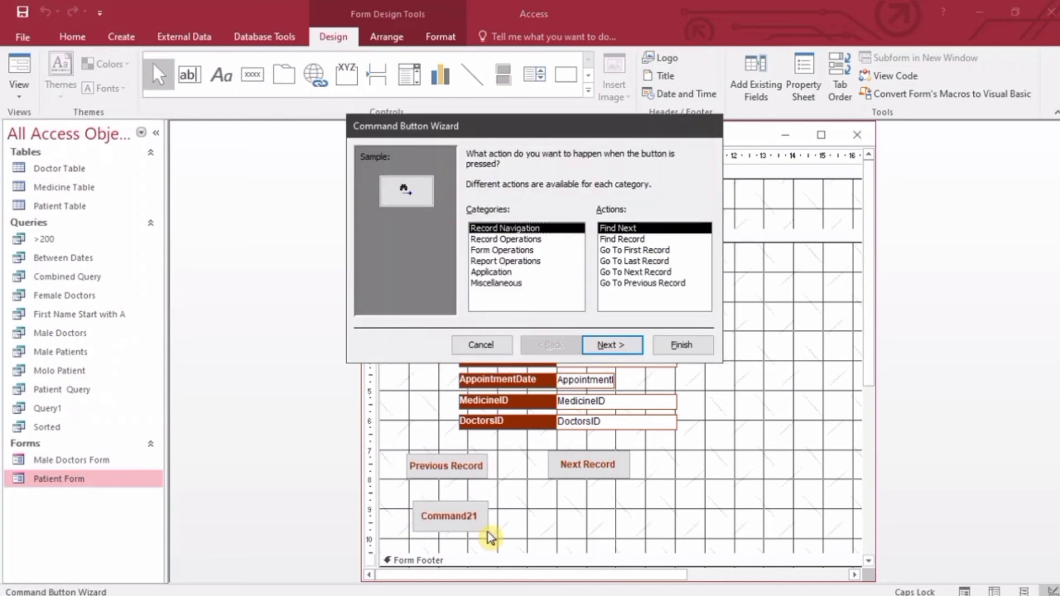
pyautogui.click(506, 243)
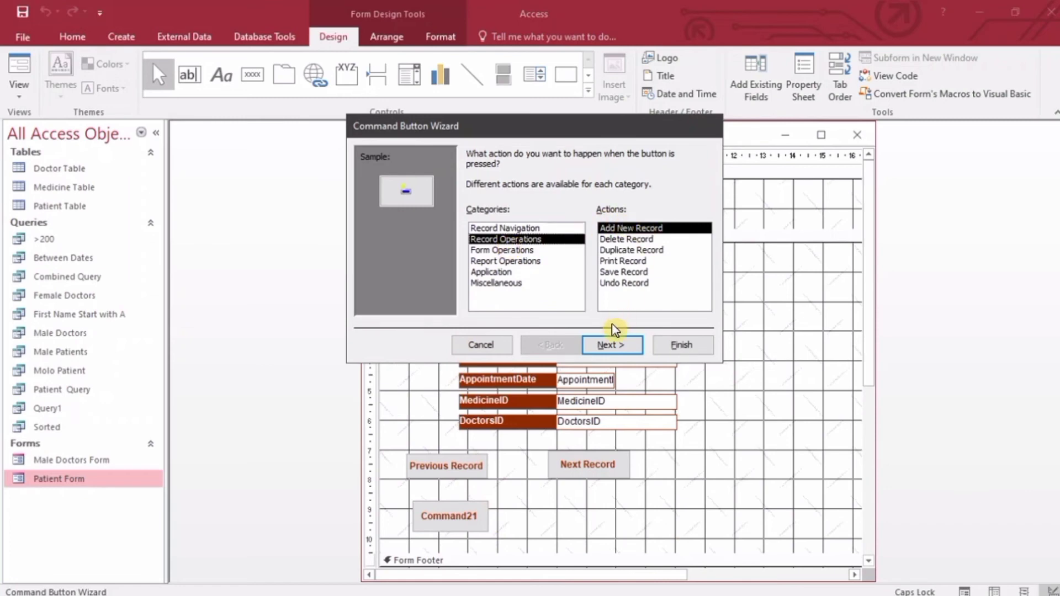
pyautogui.click(611, 343)
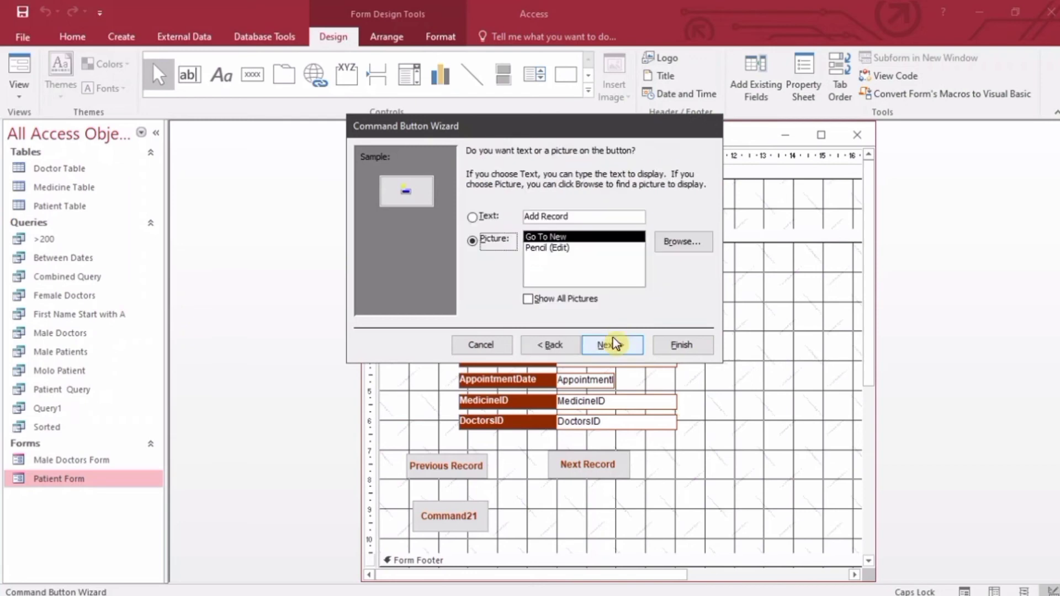
pyautogui.click(533, 250)
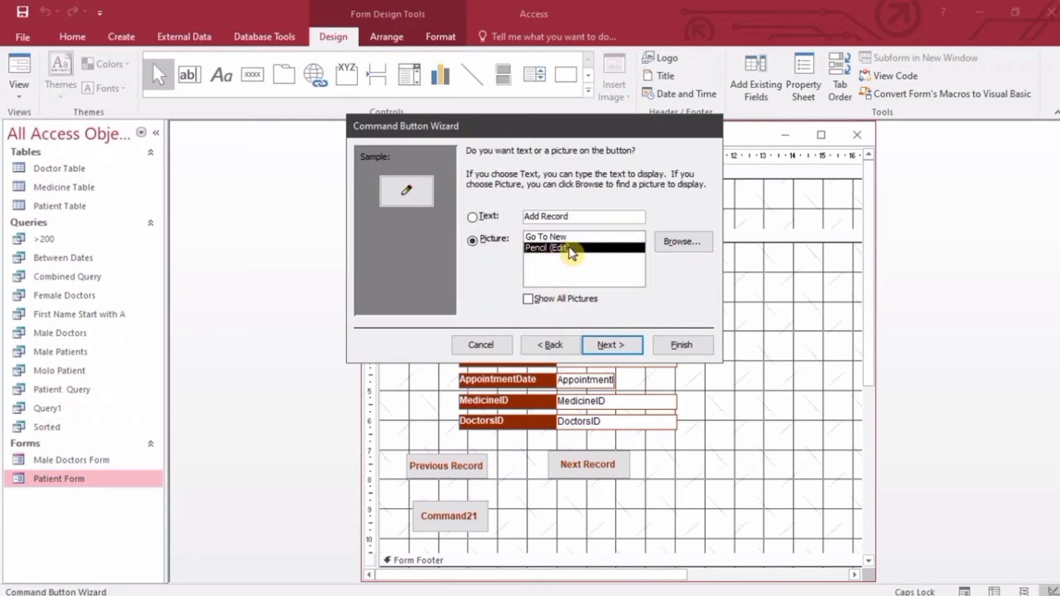
pyautogui.click(485, 217)
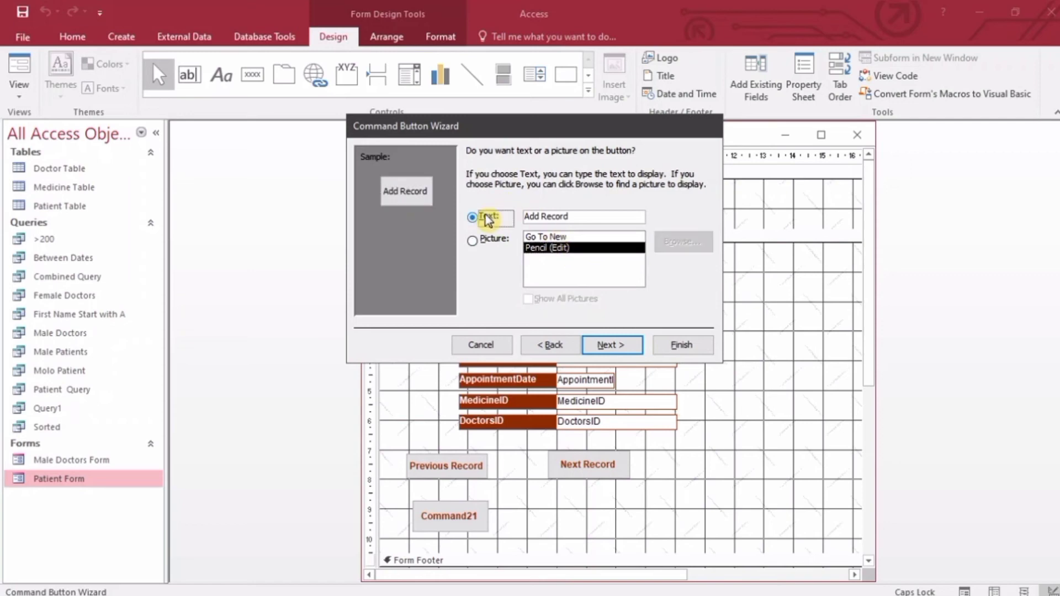
pyautogui.click(625, 339)
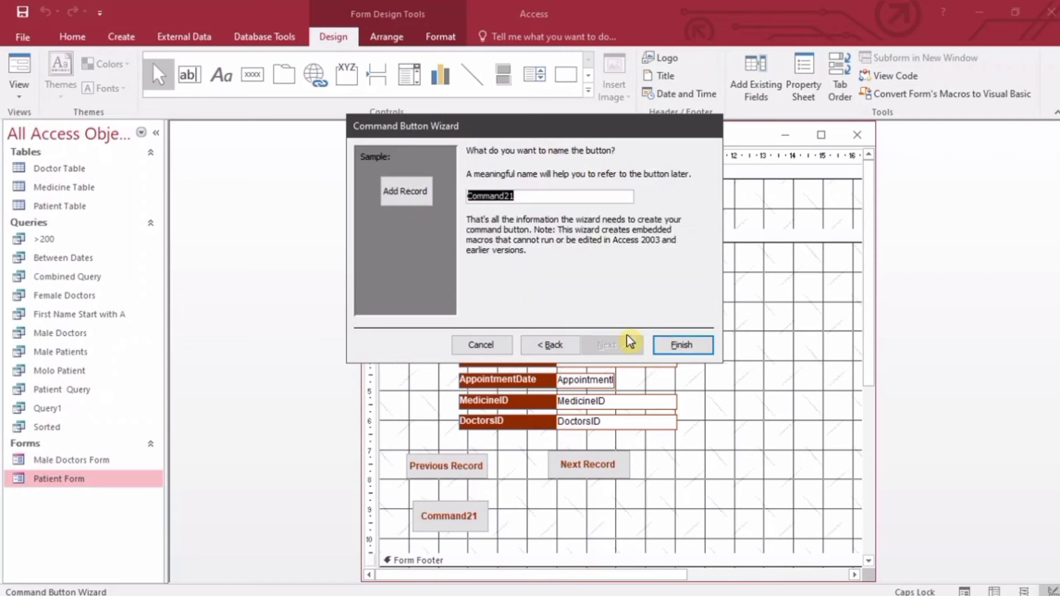
pyautogui.click(664, 342)
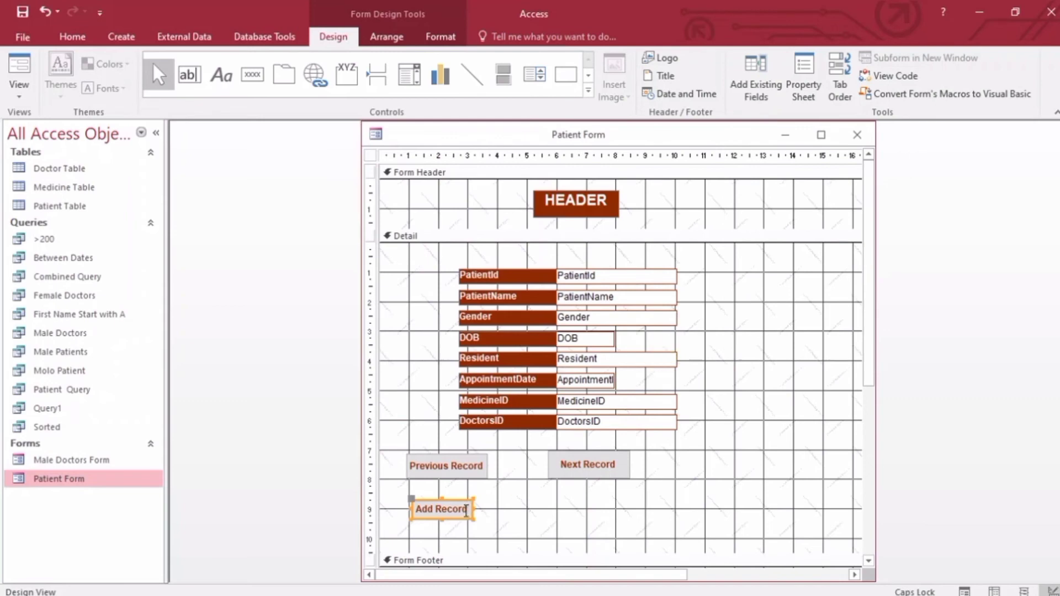
pyautogui.moveTo(469, 516); pyautogui.dragTo(484, 530)
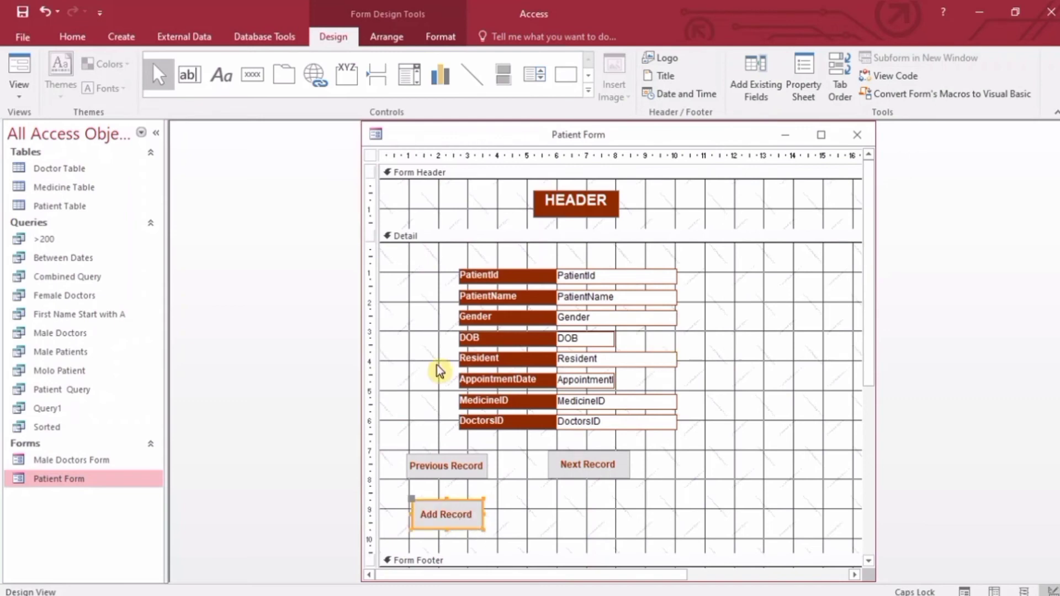
# Add a Delete Record command button with the Trash Can picture below Next Record, and widen it to about 3 cm.
pyautogui.click(253, 75)
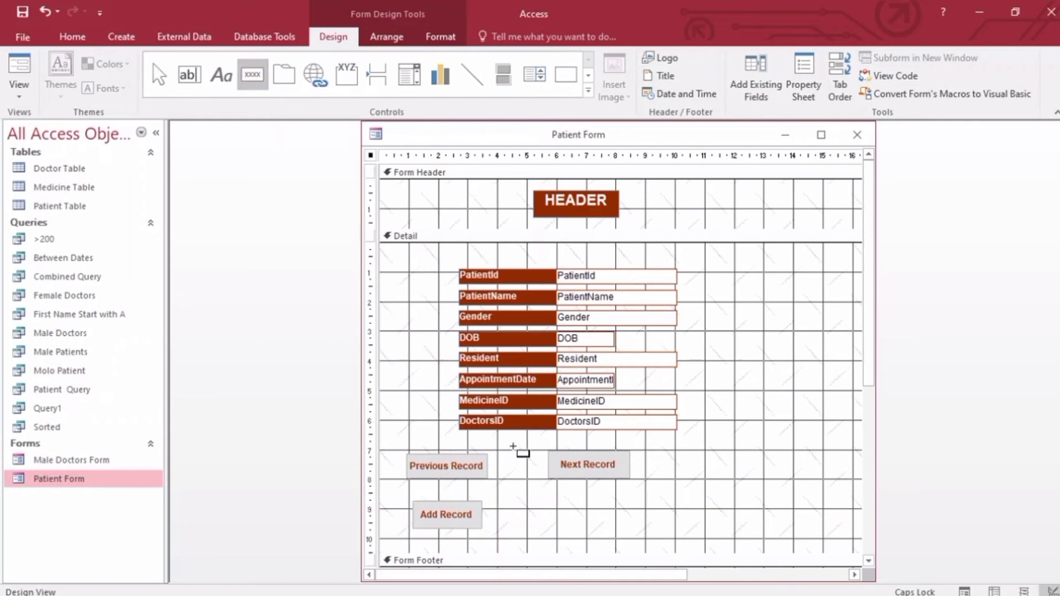
pyautogui.moveTo(548, 511); pyautogui.dragTo(637, 533)
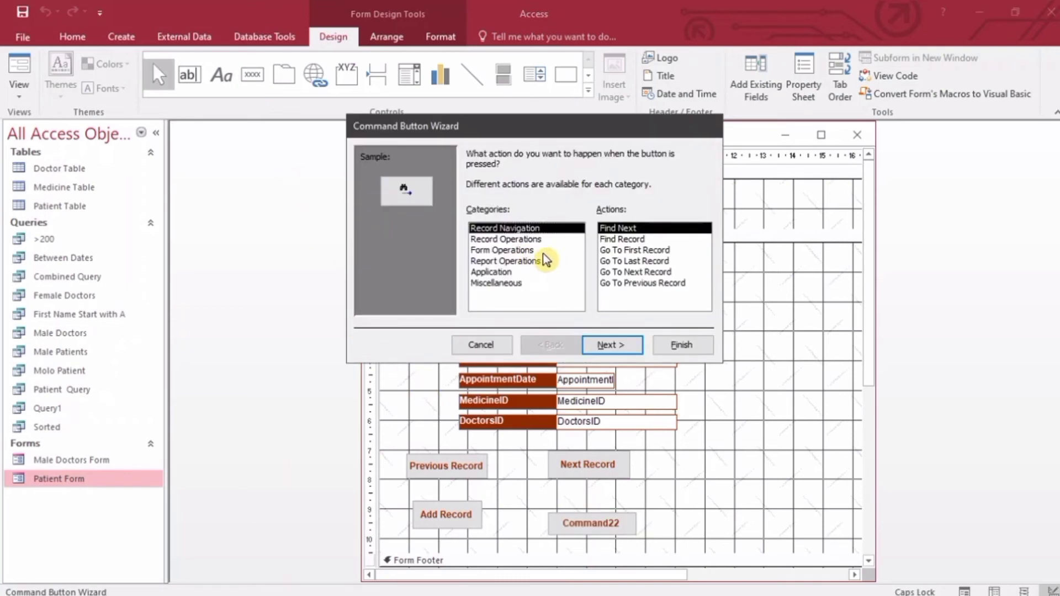
pyautogui.click(520, 240)
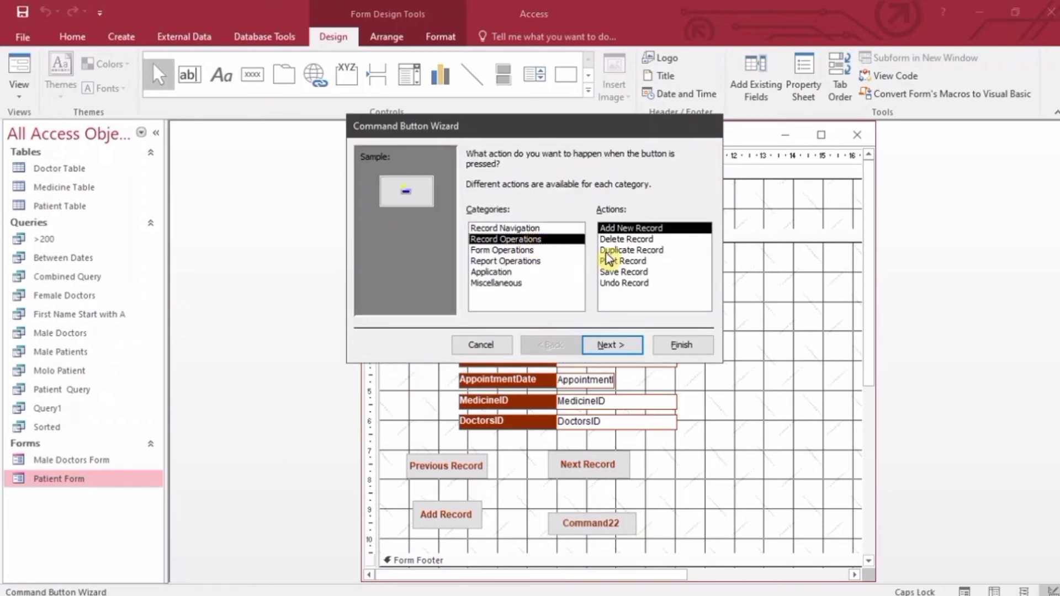
pyautogui.click(642, 241)
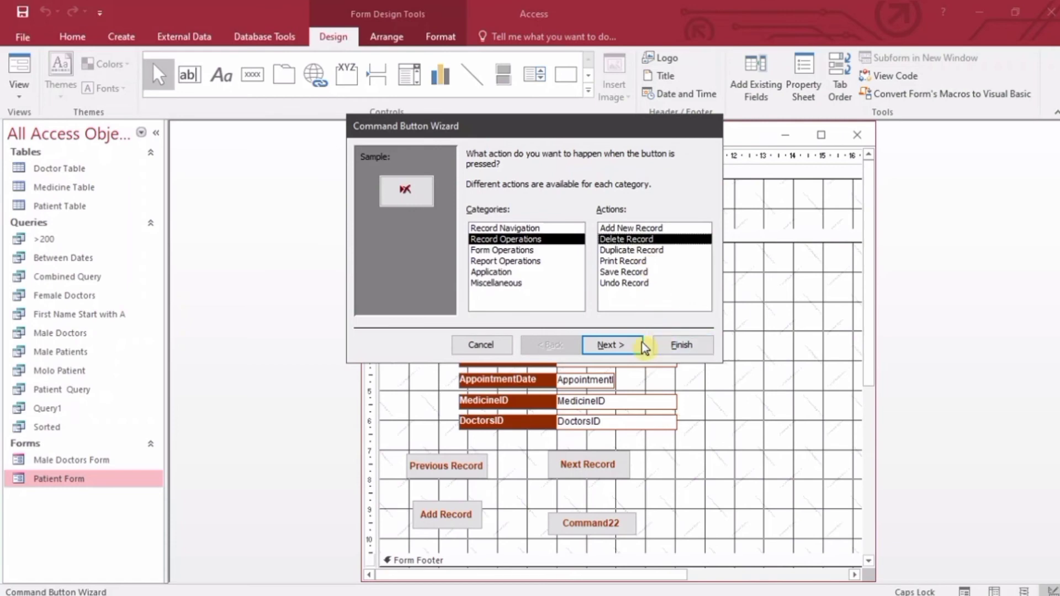
pyautogui.click(624, 345)
pyautogui.click(542, 248)
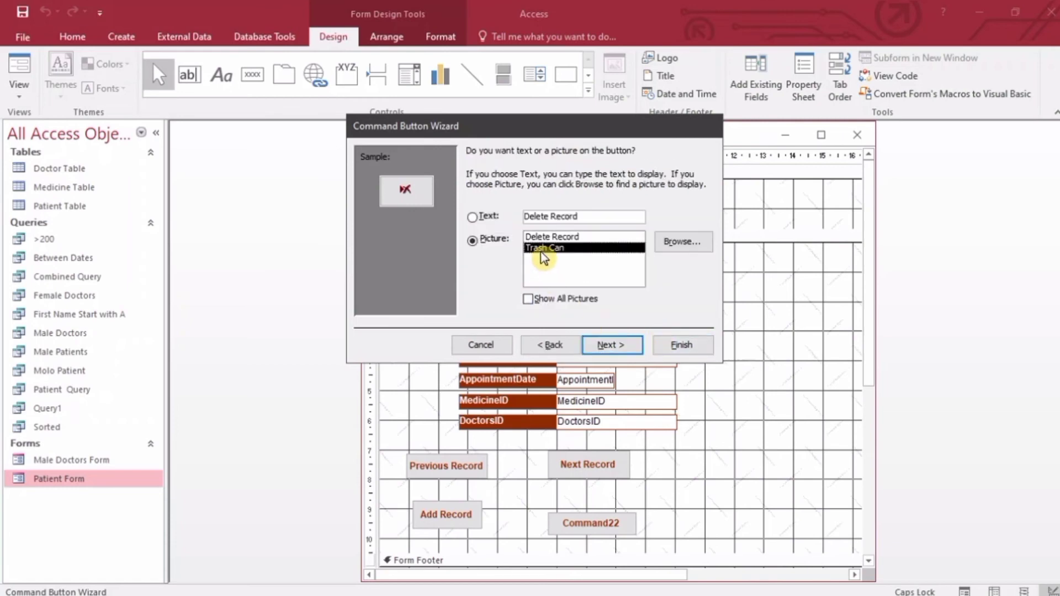
pyautogui.click(611, 345)
pyautogui.click(682, 344)
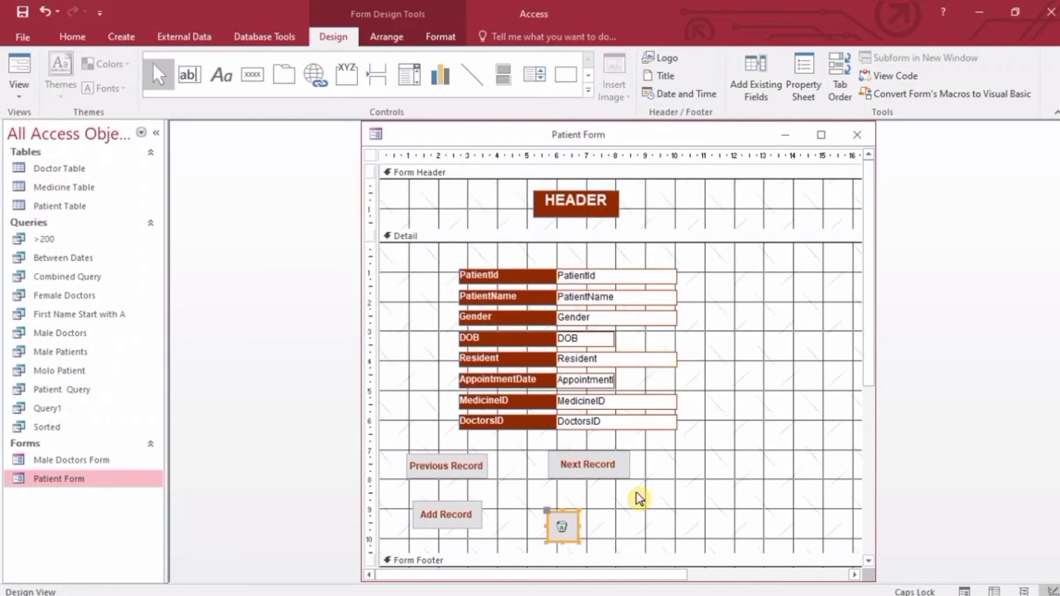
pyautogui.moveTo(580, 512); pyautogui.dragTo(601, 525)
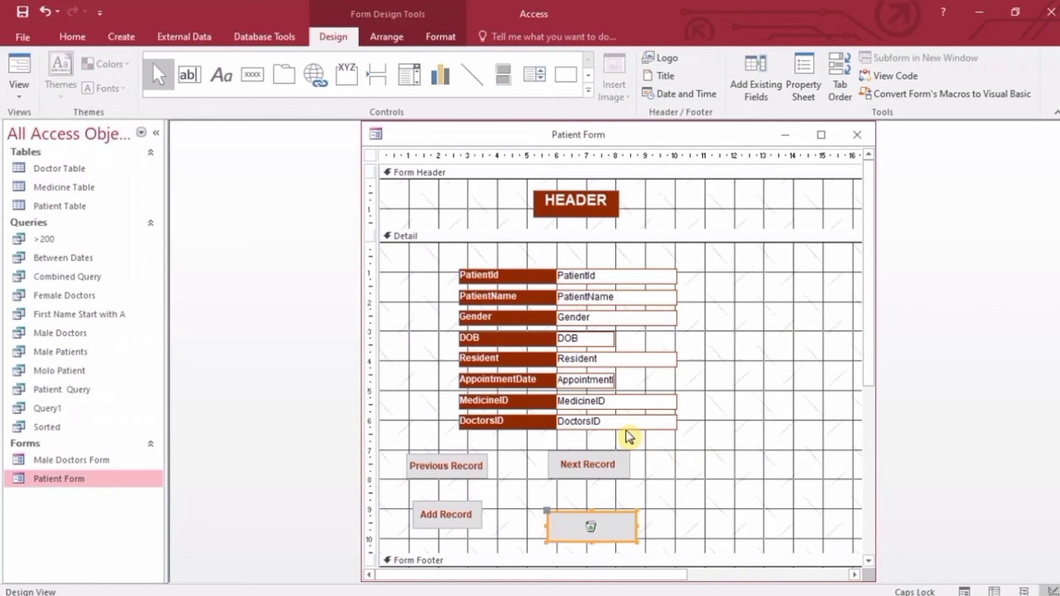
# Add a Close Form command button with the Stop picture beside the Next Record button, keeping its default name.
pyautogui.click(252, 75)
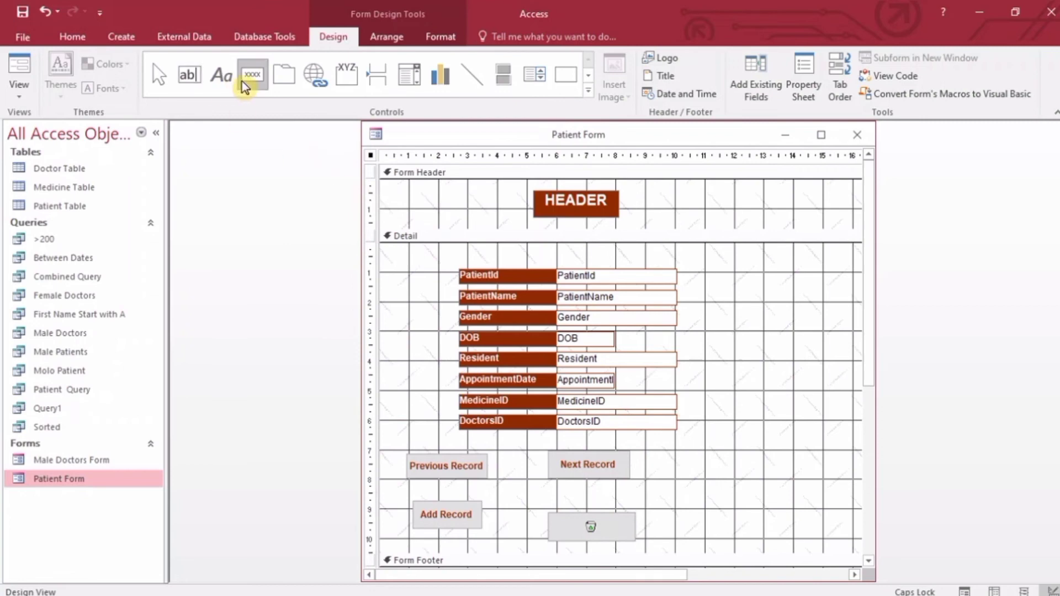
pyautogui.moveTo(702, 453); pyautogui.dragTo(795, 486)
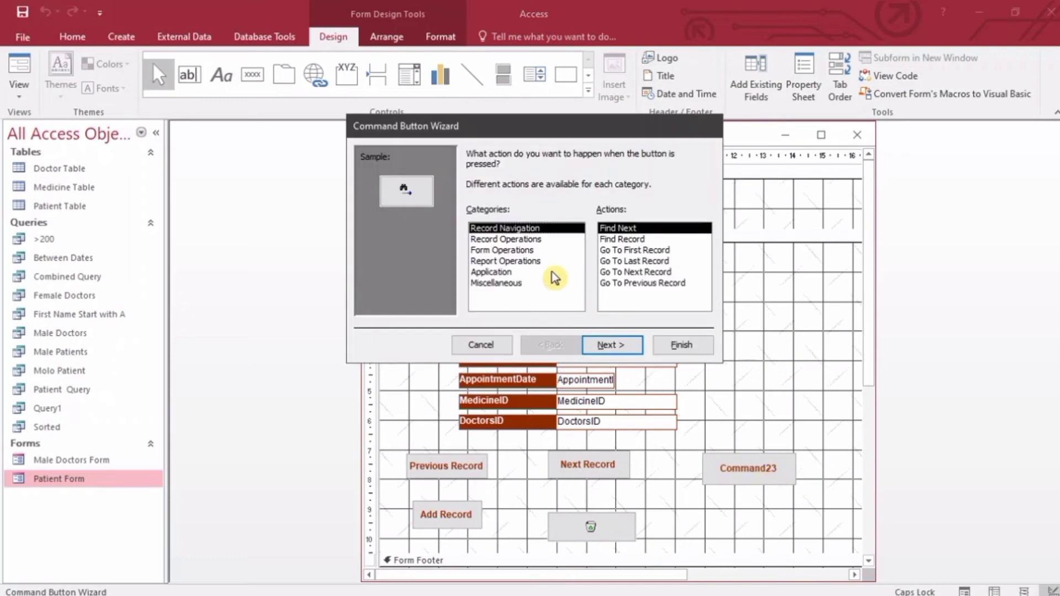
pyautogui.click(512, 251)
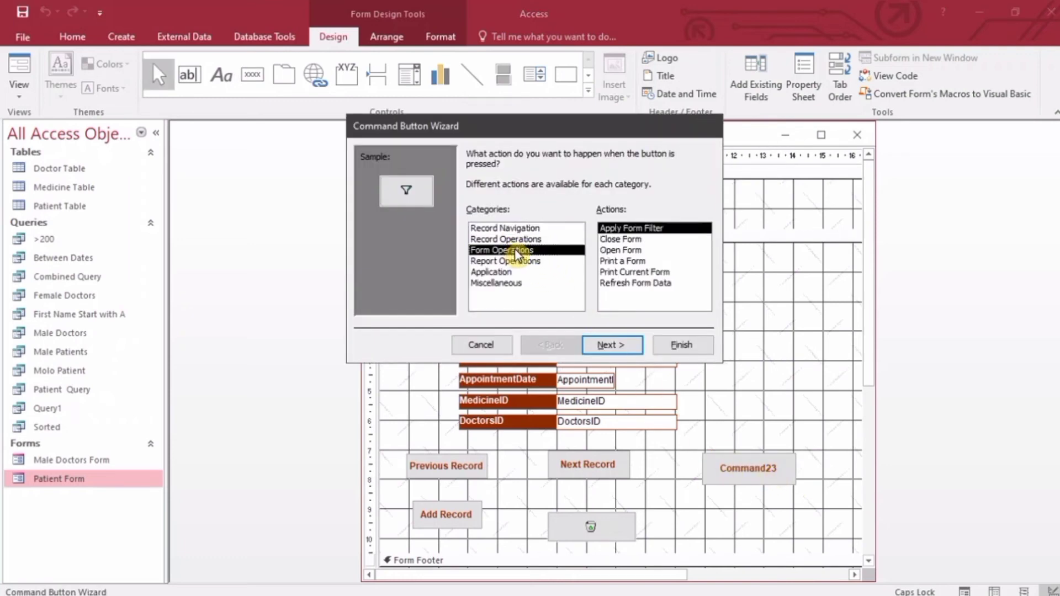
pyautogui.click(627, 240)
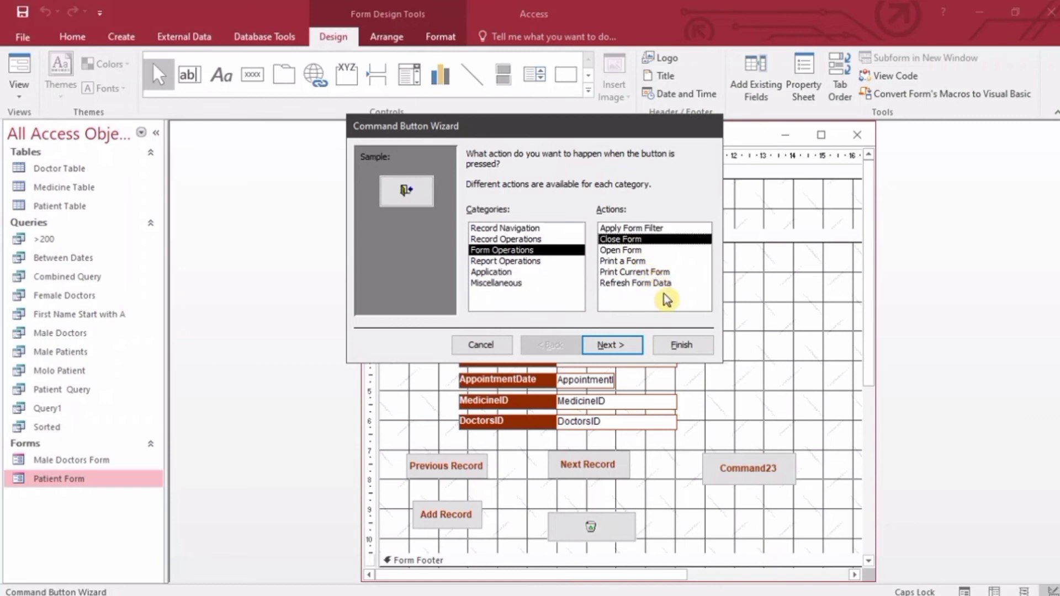
pyautogui.click(613, 345)
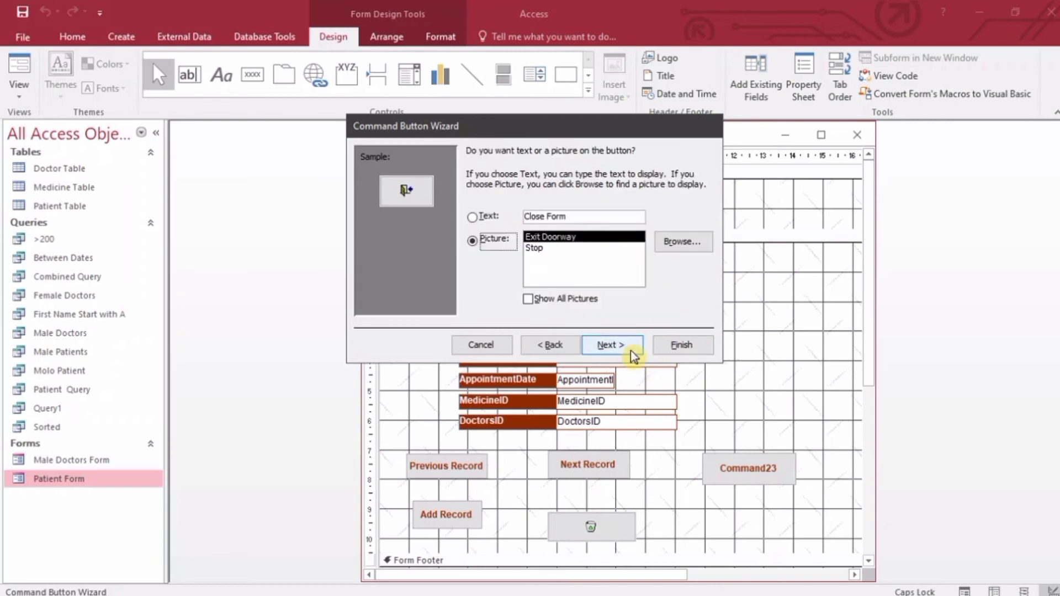
pyautogui.click(501, 217)
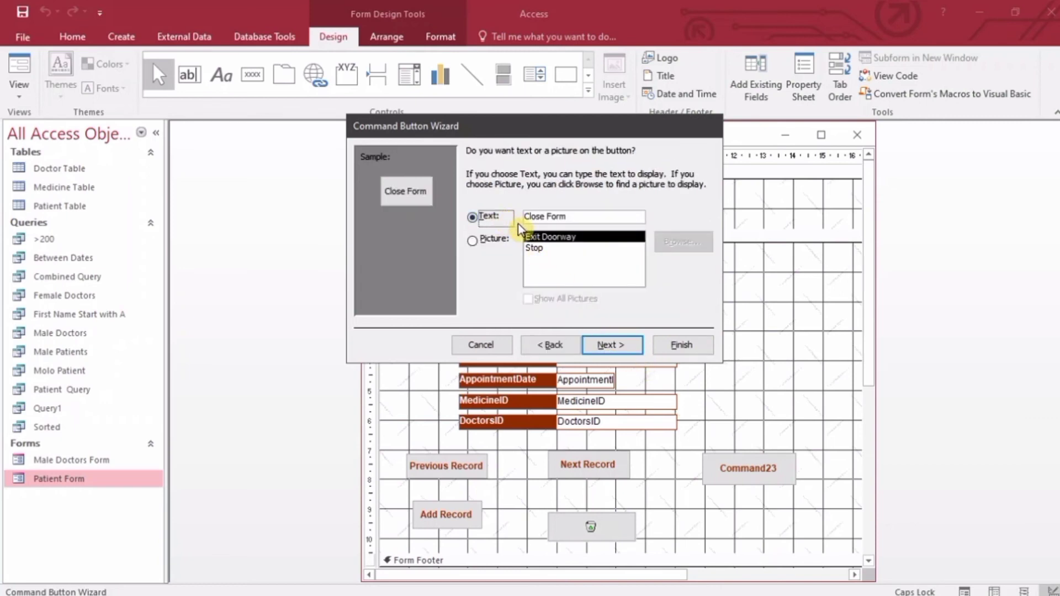
pyautogui.click(534, 247)
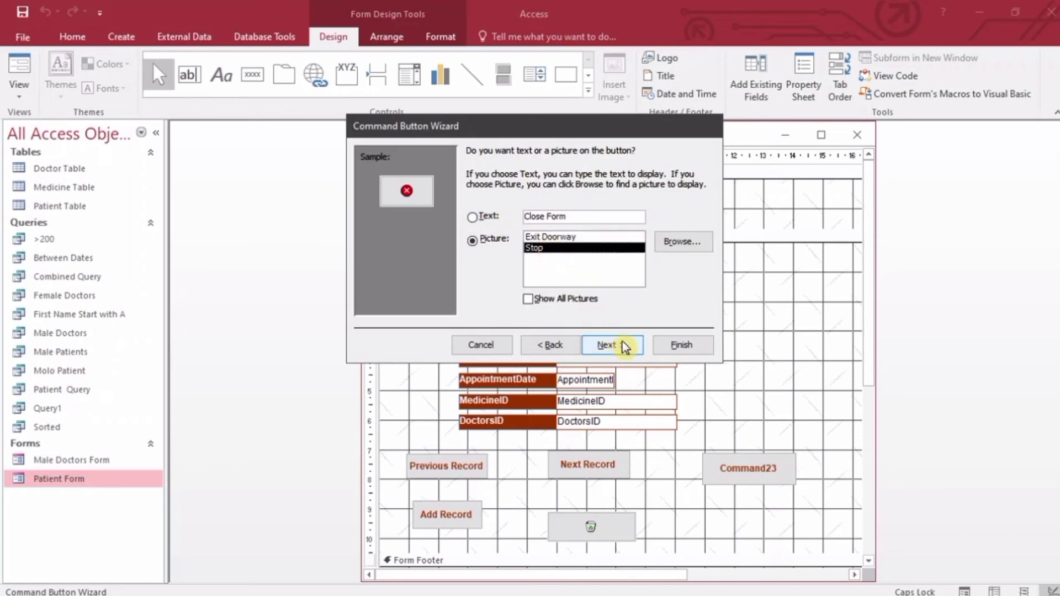
pyautogui.click(669, 344)
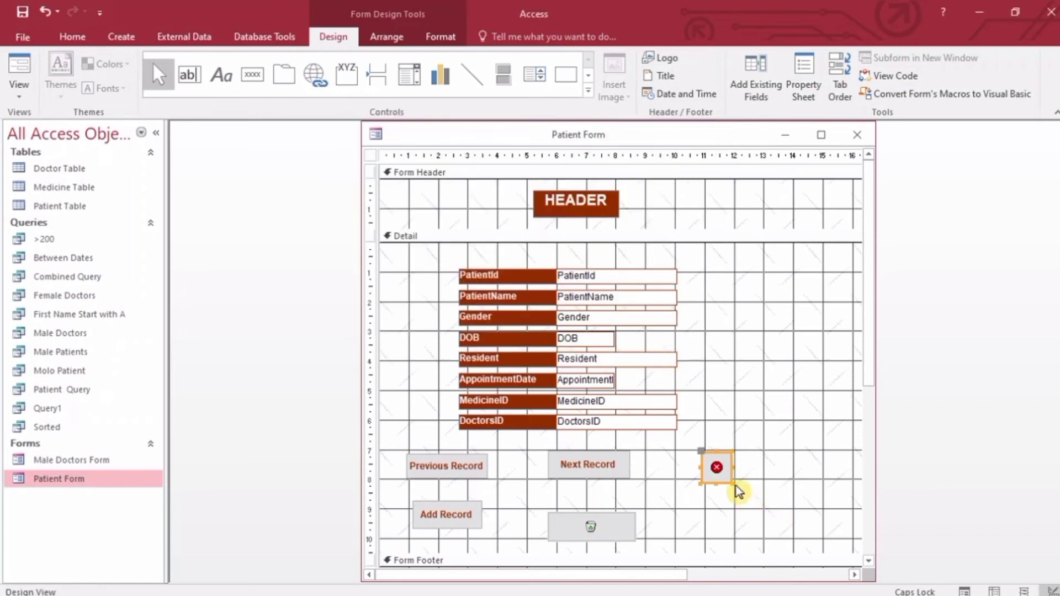
# Enlarge the Close Form button to about 3.2 cm wide and move it to the upper-right corner of the Detail section.
pyautogui.moveTo(731, 482); pyautogui.dragTo(818, 251)
pyautogui.moveTo(670, 578); pyautogui.dragTo(627, 570)
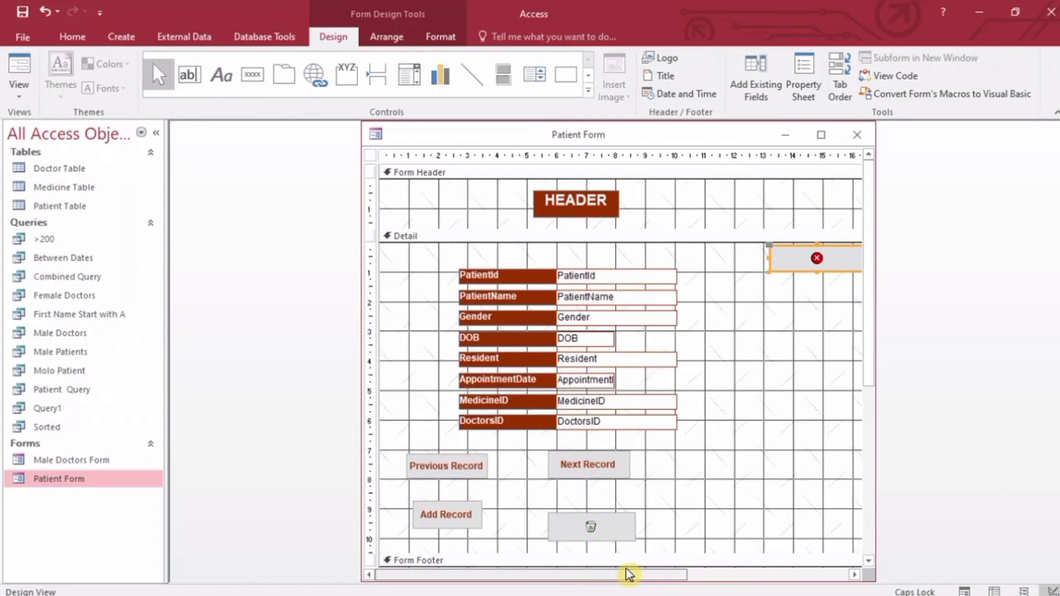
pyautogui.click(705, 467)
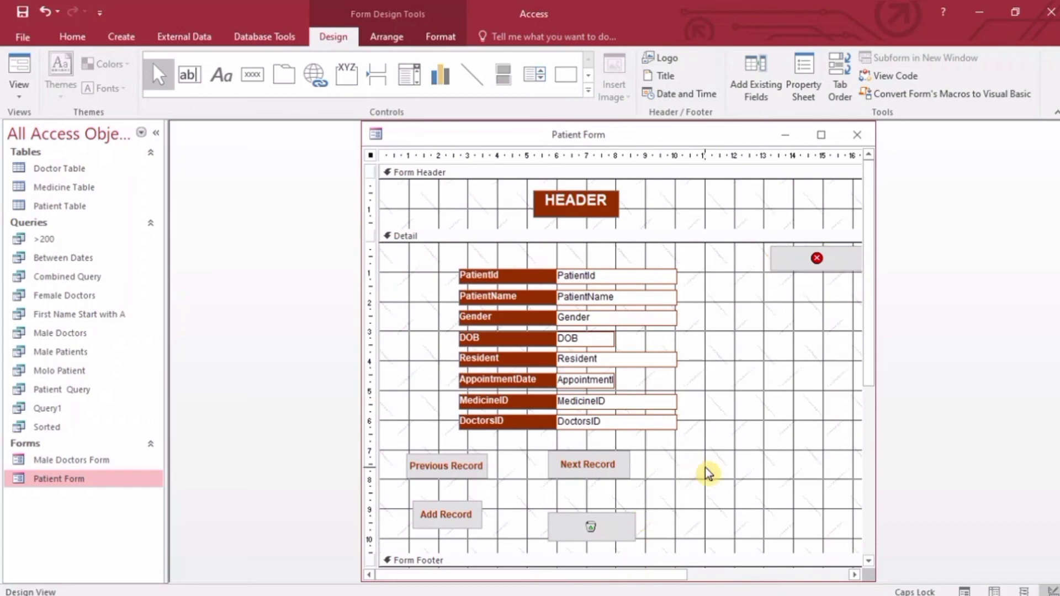
# Add a Save Record command button with the text "Save Record" beside Next Record, keeping its default name.
pyautogui.click(253, 74)
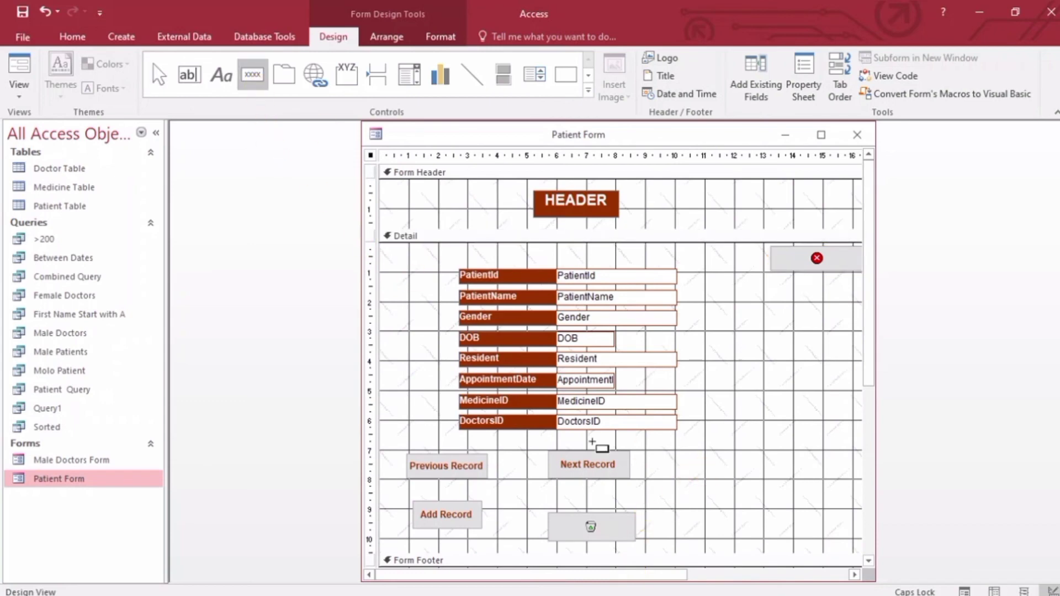
pyautogui.moveTo(706, 451); pyautogui.dragTo(799, 478)
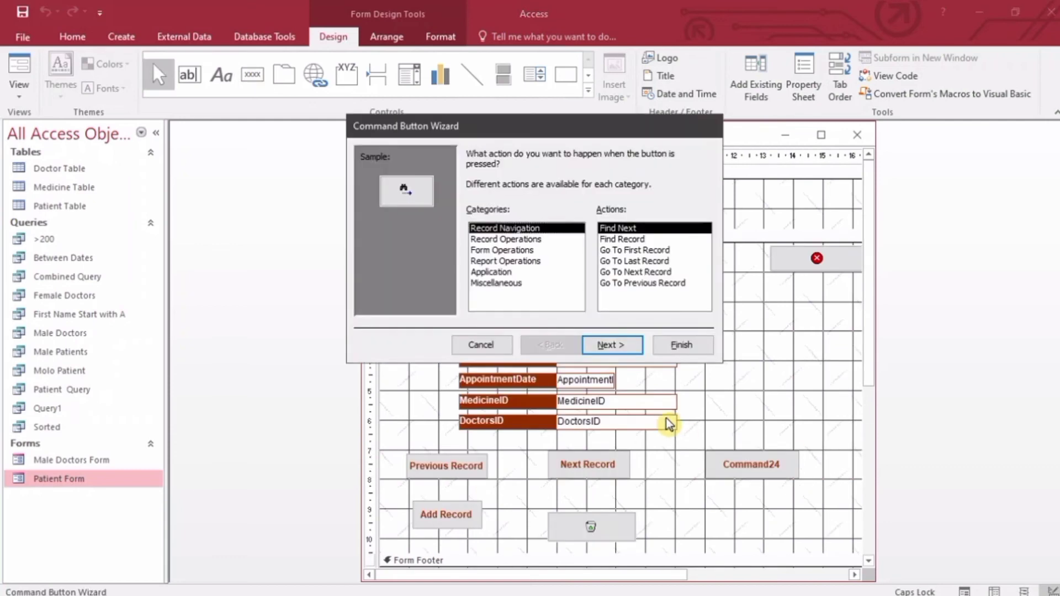
pyautogui.click(502, 251)
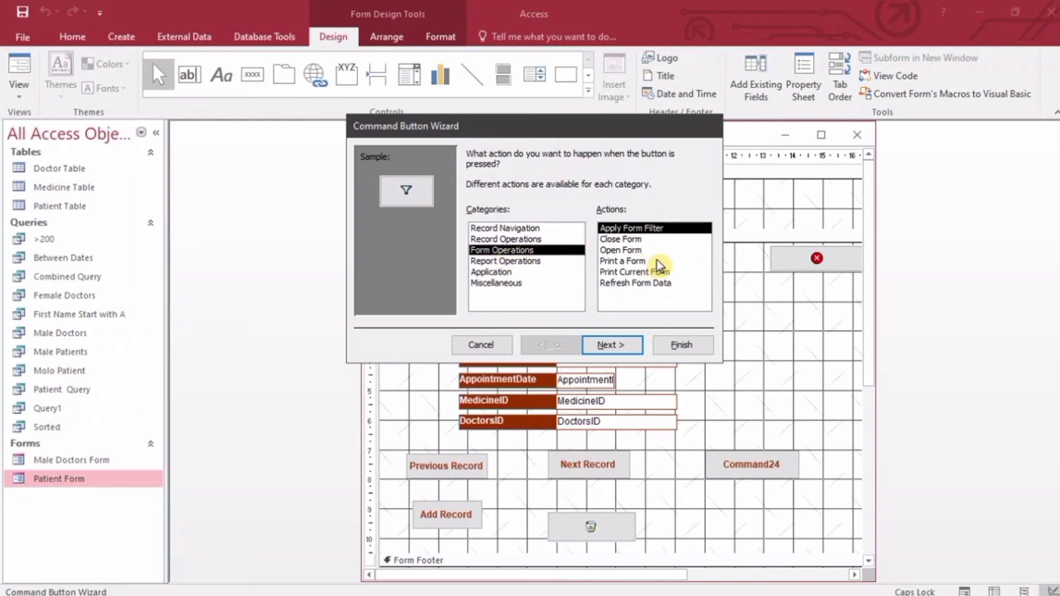
pyautogui.click(529, 262)
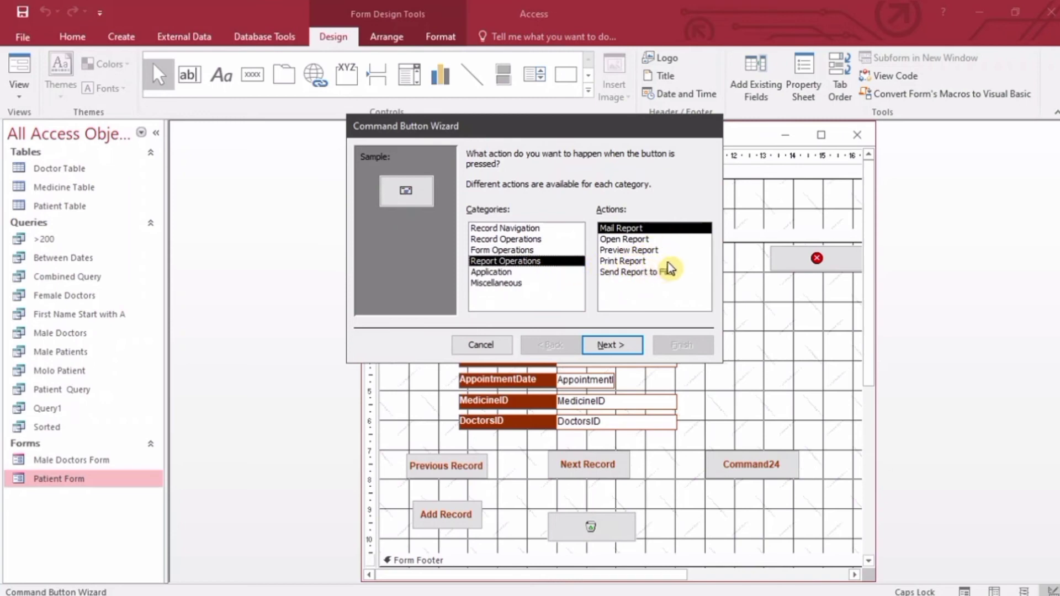
pyautogui.click(531, 285)
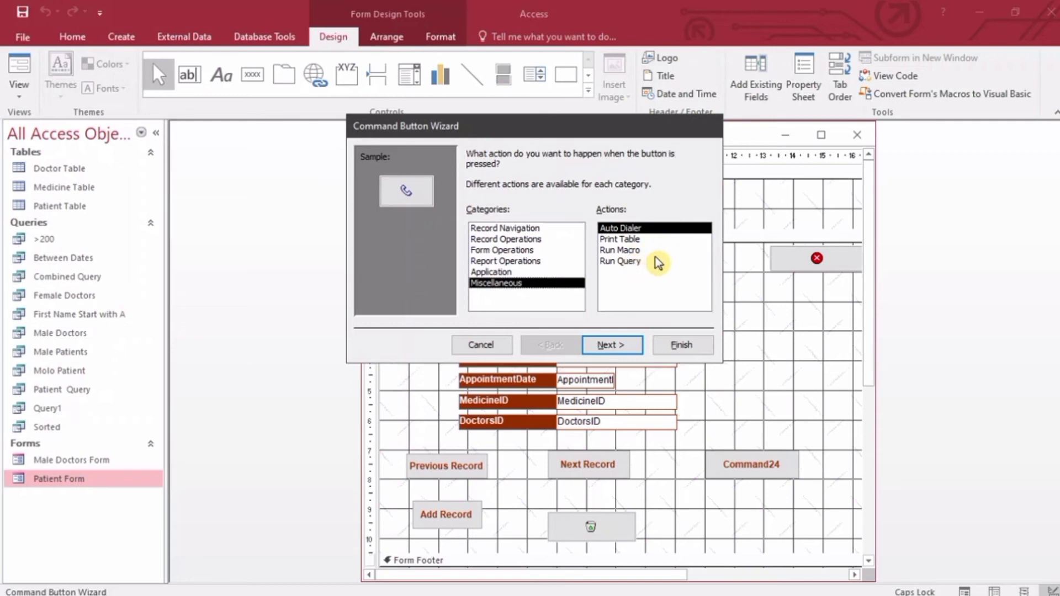
pyautogui.click(522, 238)
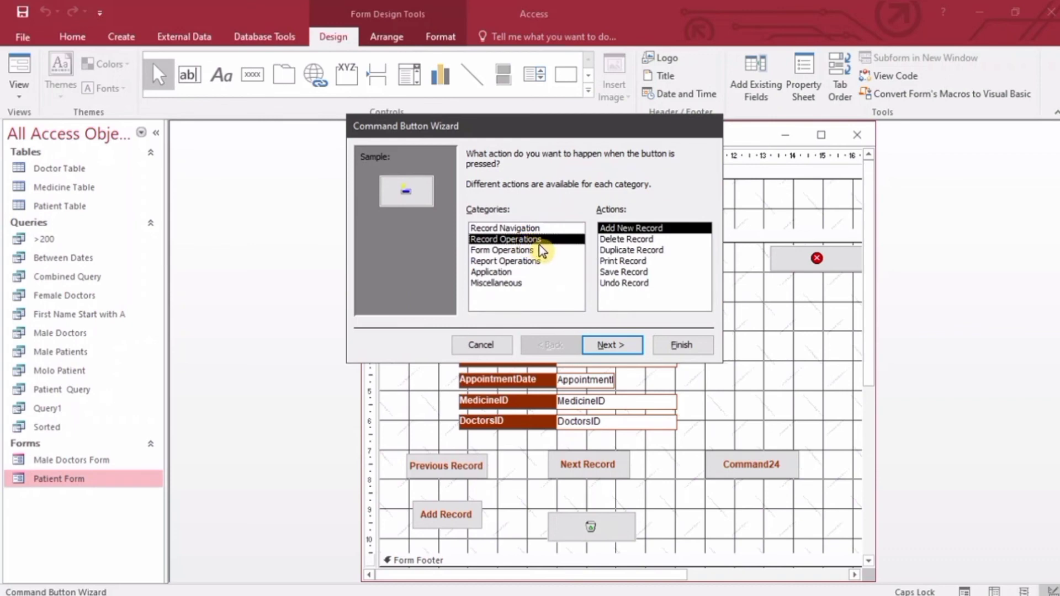
pyautogui.click(642, 272)
pyautogui.click(621, 343)
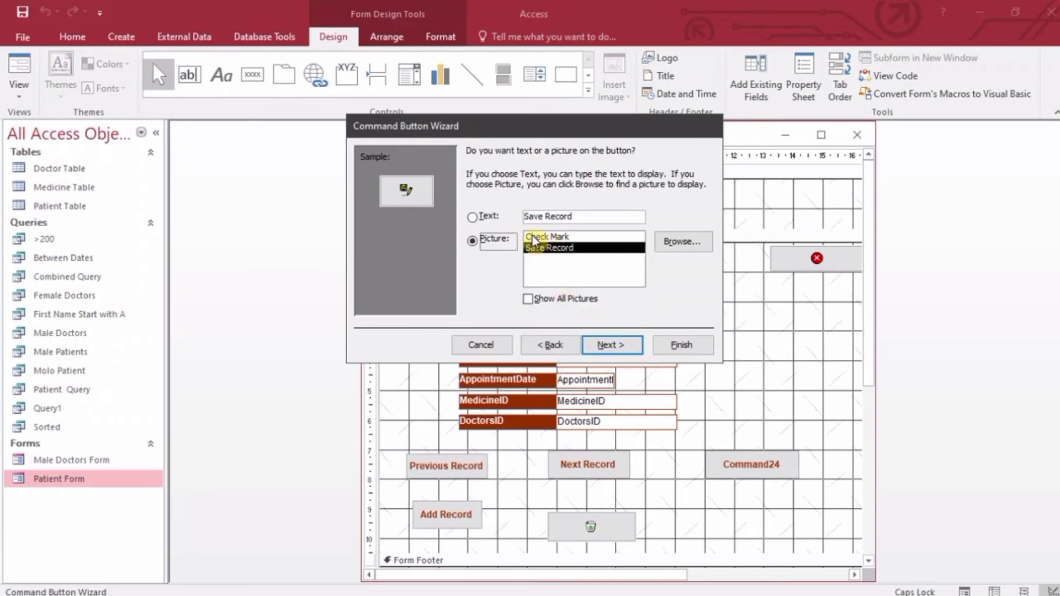
pyautogui.click(473, 217)
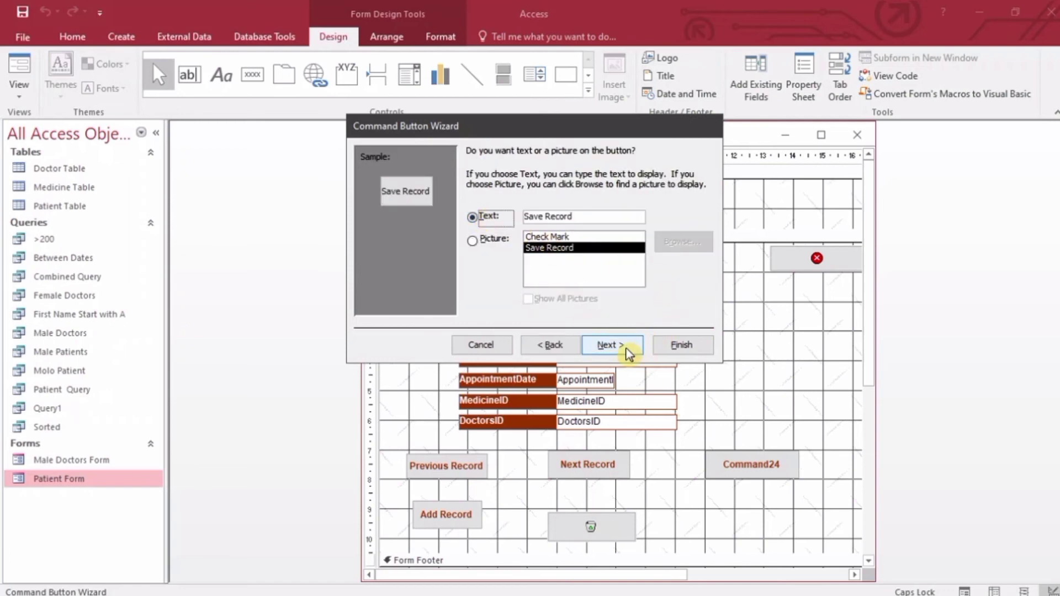
pyautogui.click(623, 347)
pyautogui.click(681, 345)
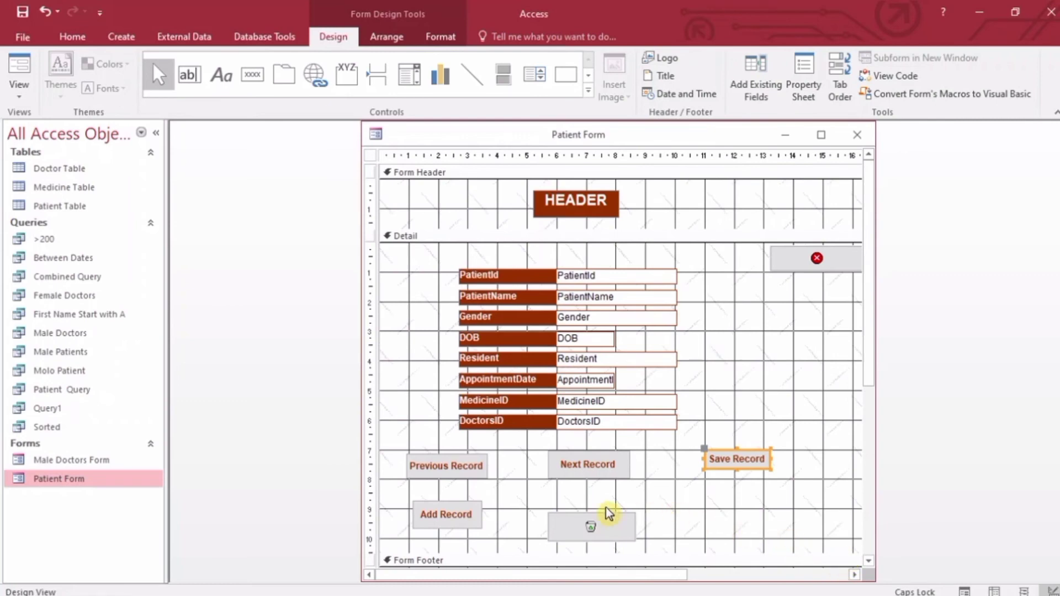
# Move the trash can button up level with Add Record, and increase the Save Record button's height to about 1 cm.
pyautogui.moveTo(606, 529); pyautogui.dragTo(606, 513)
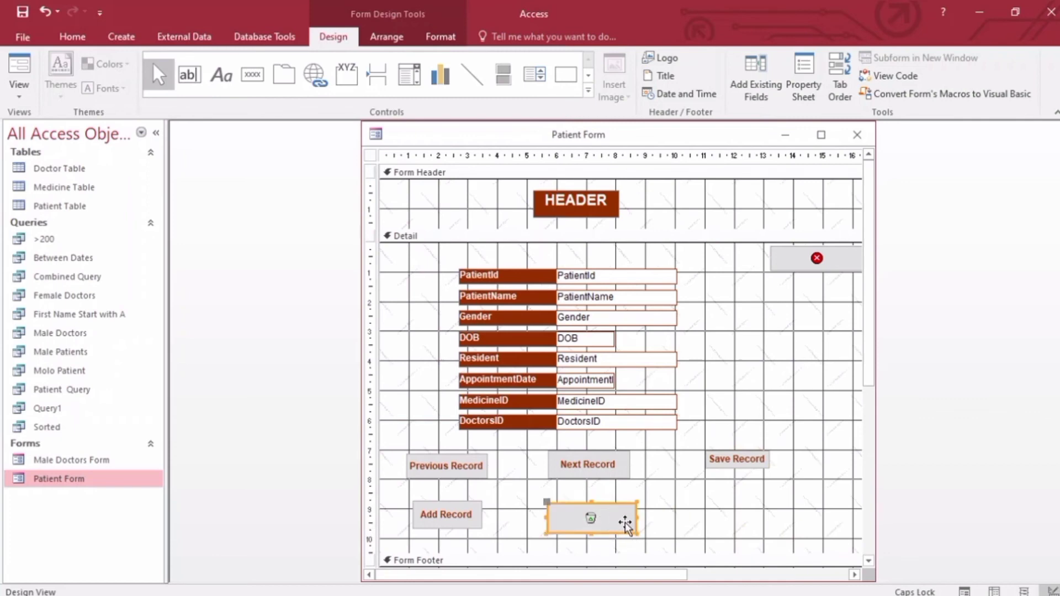
pyautogui.click(751, 461)
pyautogui.moveTo(768, 465); pyautogui.dragTo(769, 475)
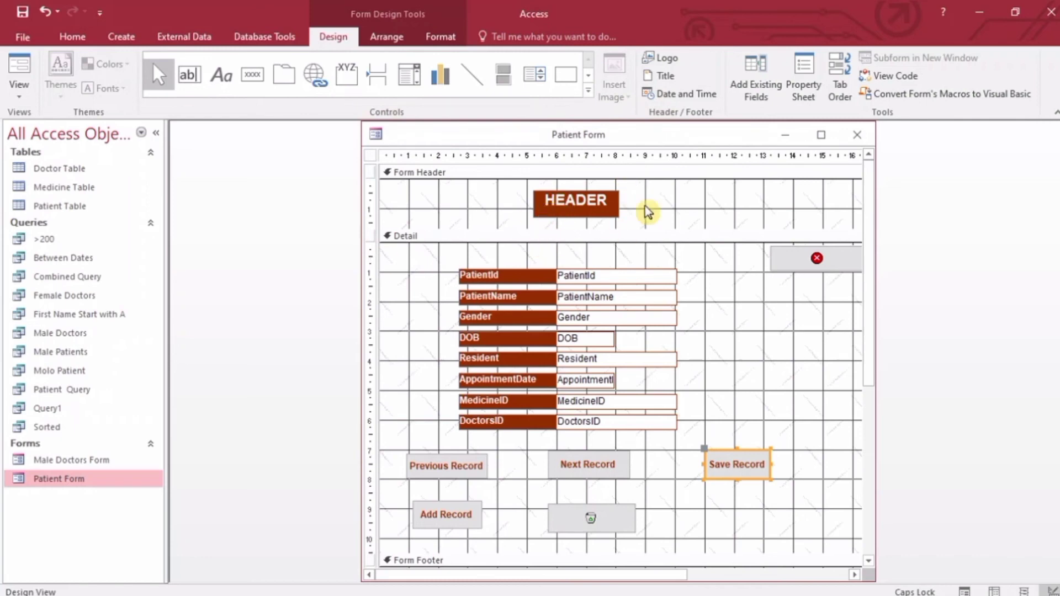
# Close the Patient Form and save its design changes.
pyautogui.click(857, 144)
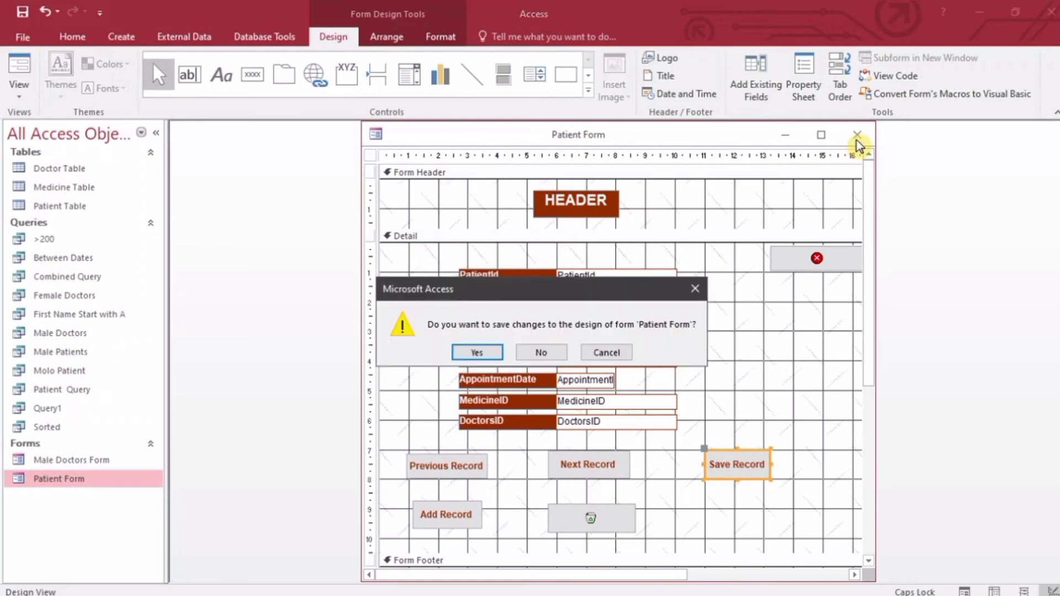
pyautogui.click(492, 353)
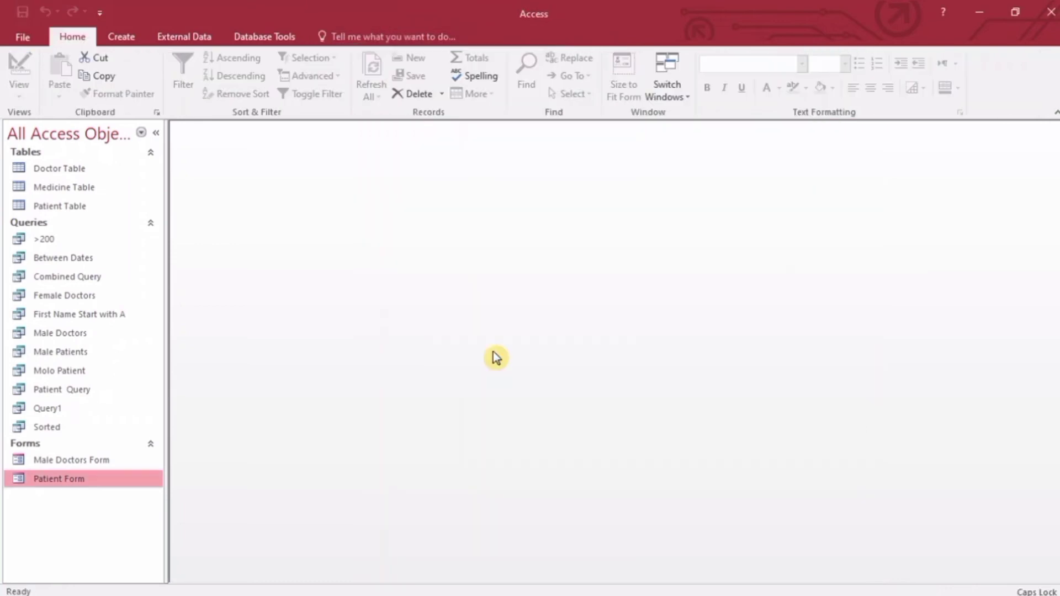
# Reopen the Patient Form in Form view and test its Next Record button.
pyautogui.doubleClick(67, 479)
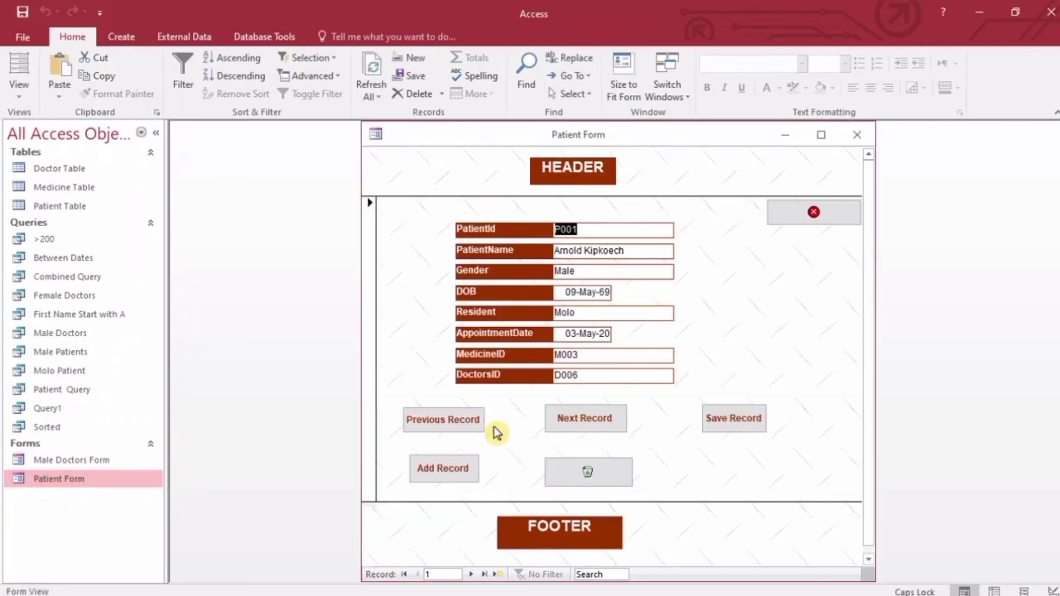
pyautogui.click(586, 422)
pyautogui.click(587, 422)
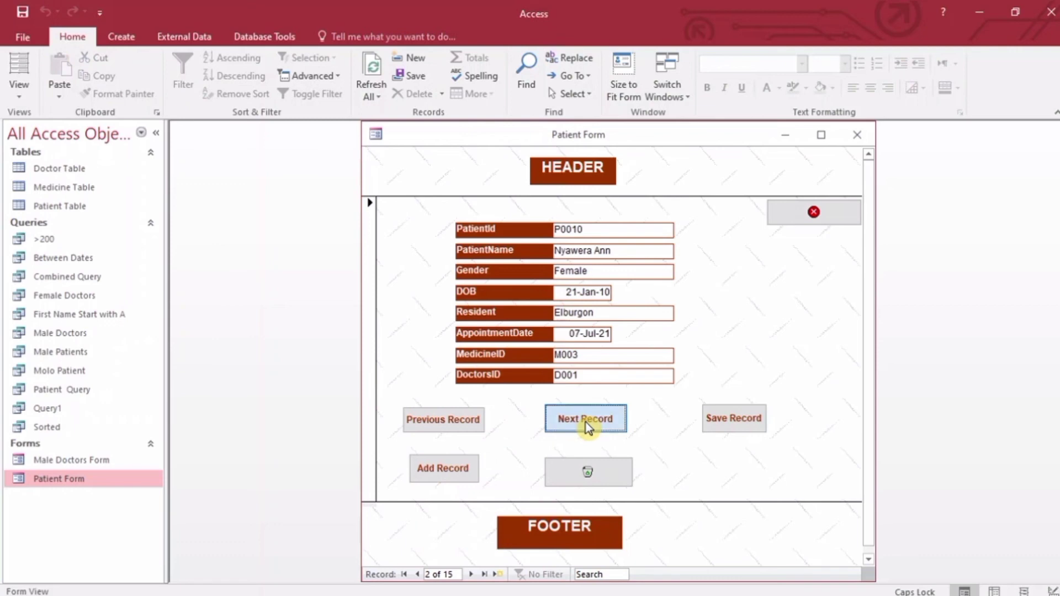
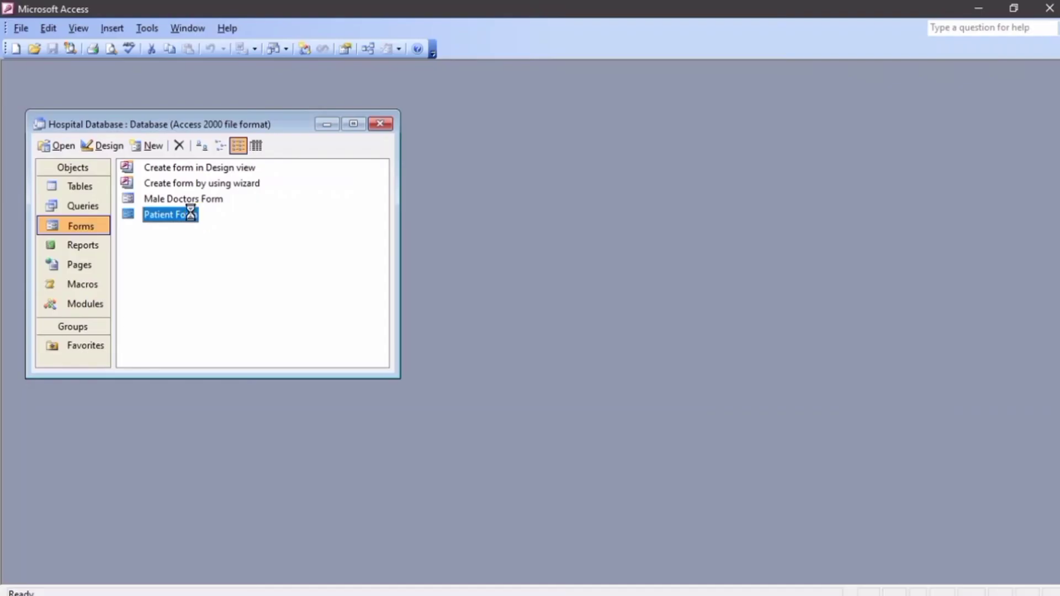
# Switch to the older Microsoft Access version, open the Patient Form there, and change it to Design view.
pyautogui.doubleClick(194, 215)
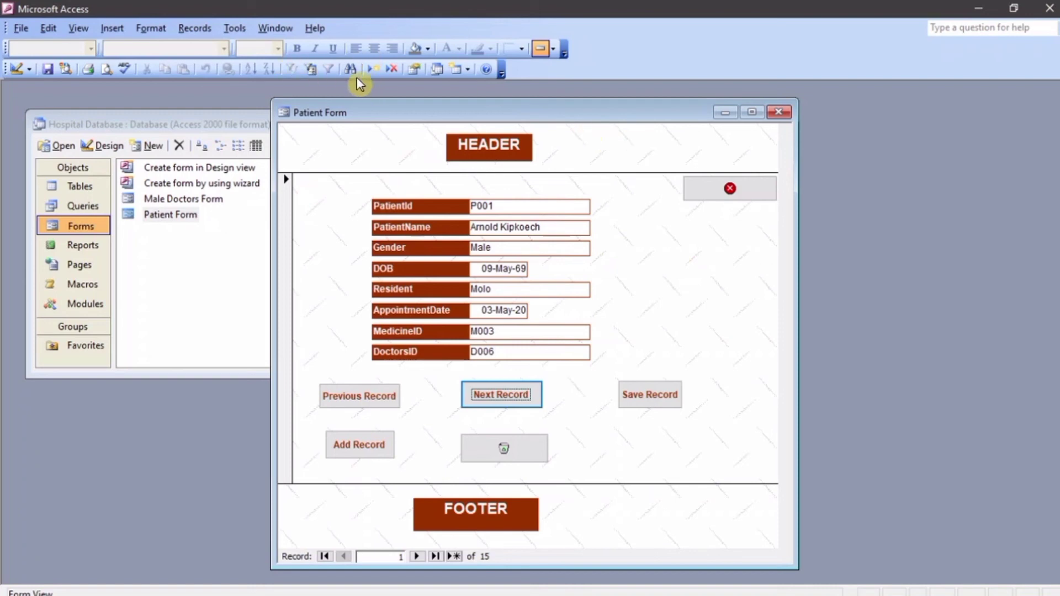
pyautogui.click(16, 70)
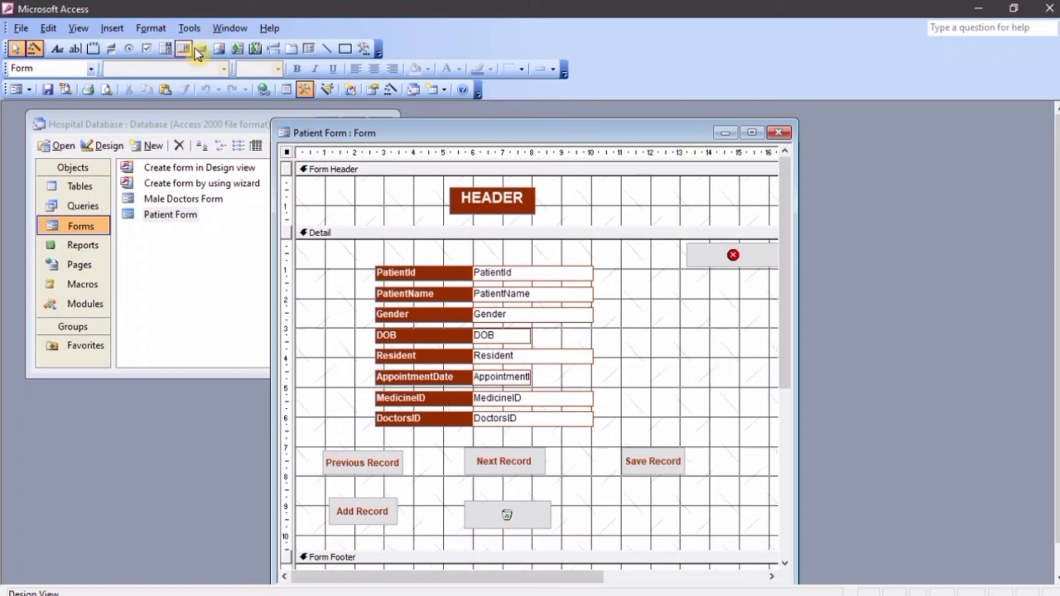
# Insert the picture monitor-683248_1920 from Downloads in an image frame about 3.5 by 2.8 cm beside the patient fields in the Detail section.
pyautogui.click(222, 52)
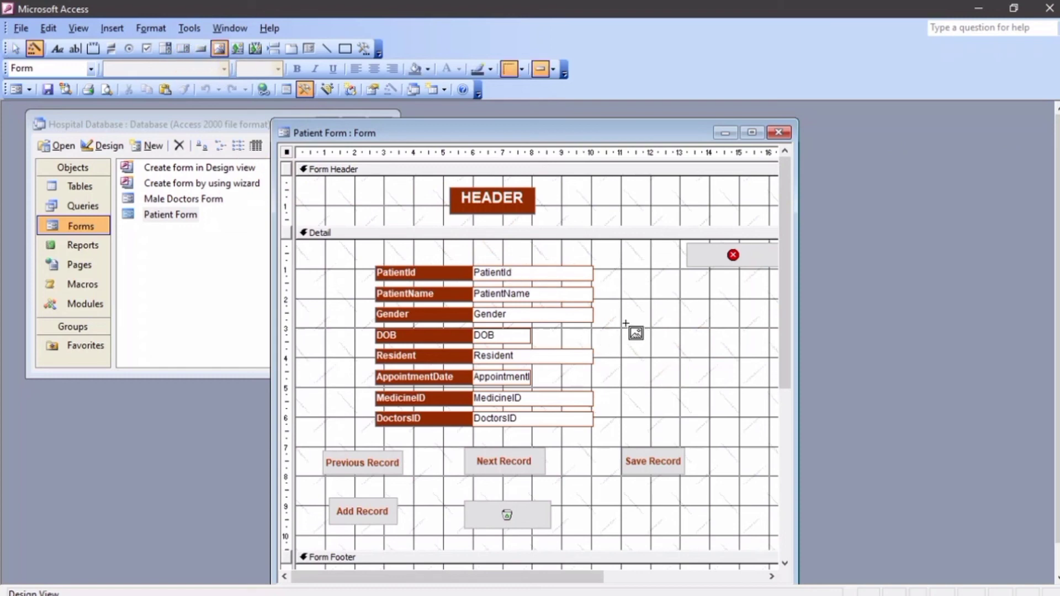
pyautogui.moveTo(629, 308); pyautogui.dragTo(733, 390)
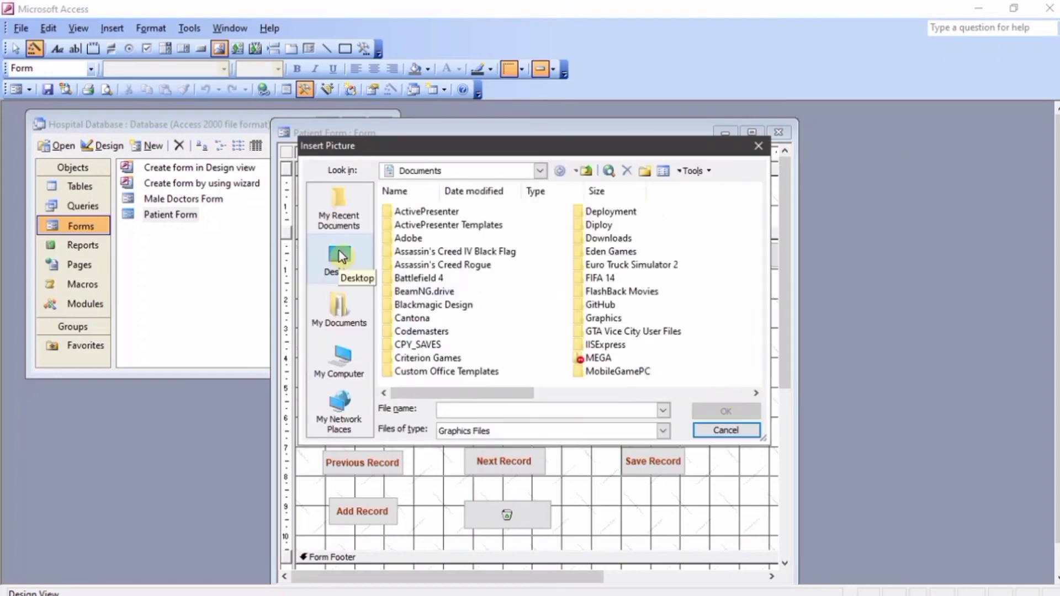
pyautogui.click(340, 258)
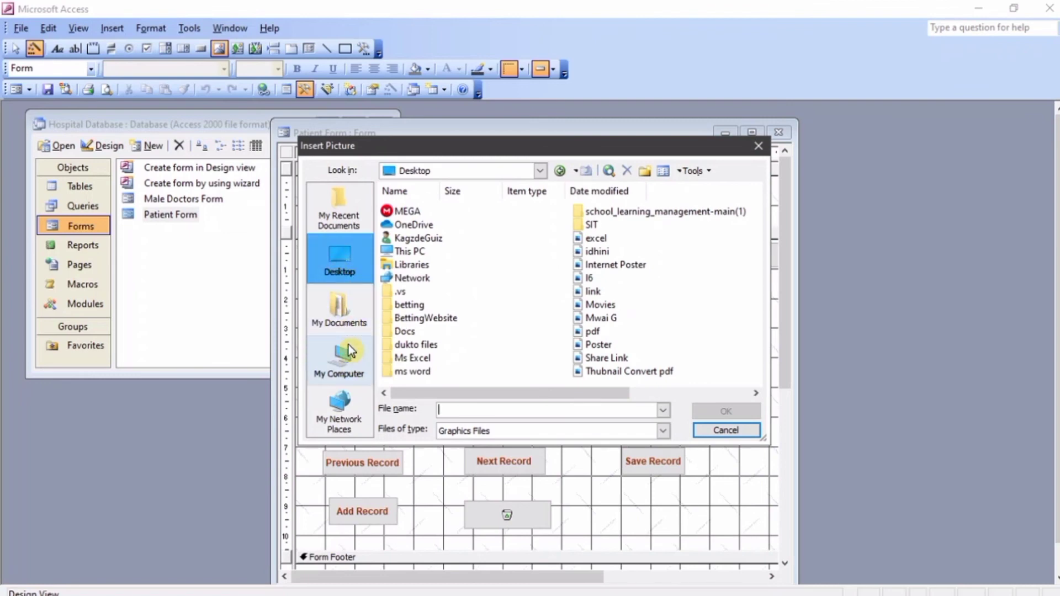
pyautogui.click(348, 361)
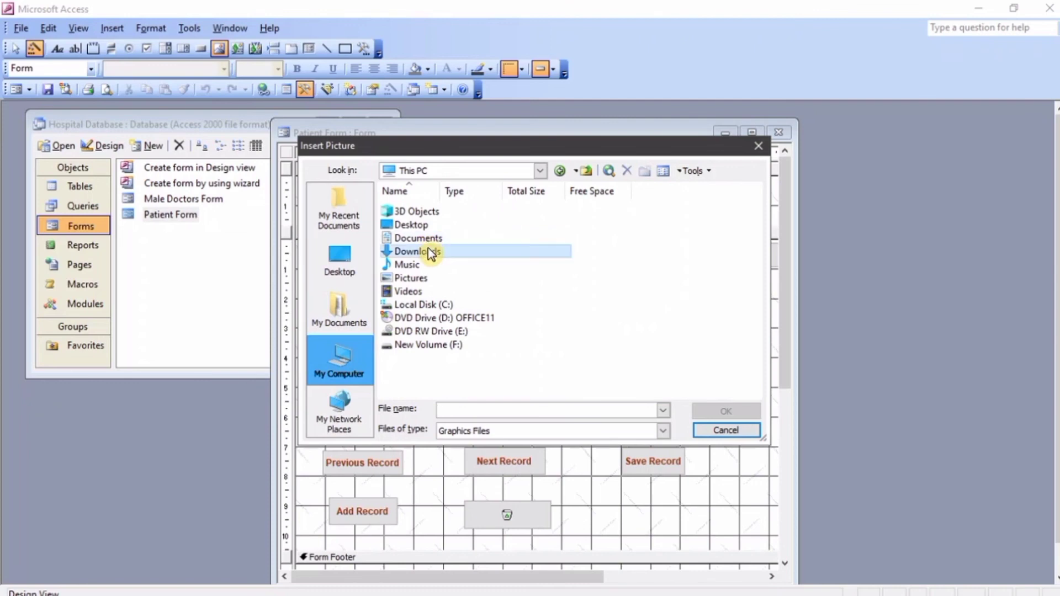
pyautogui.doubleClick(433, 252)
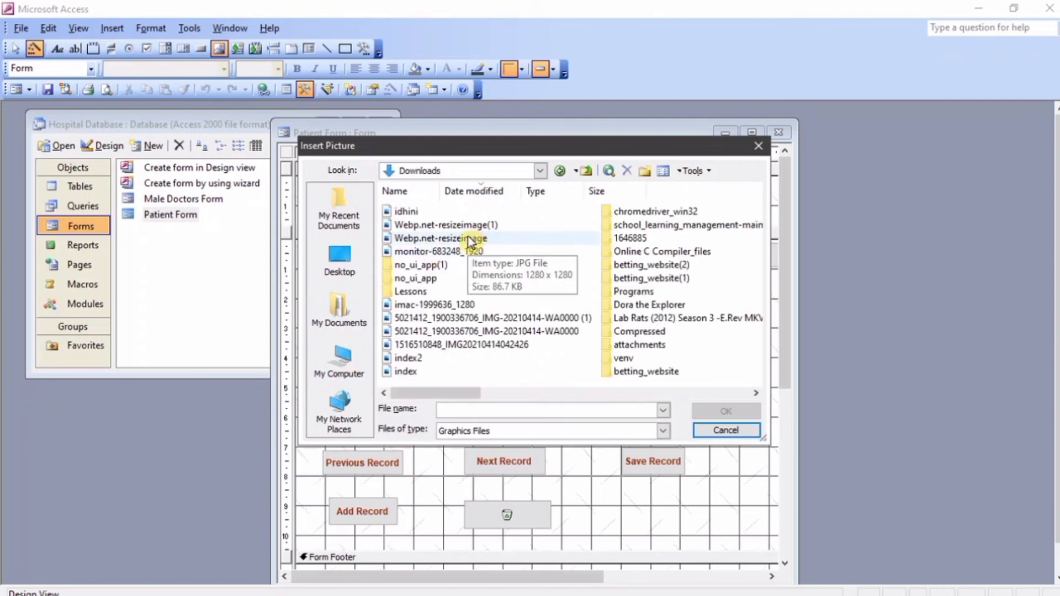
pyautogui.click(473, 252)
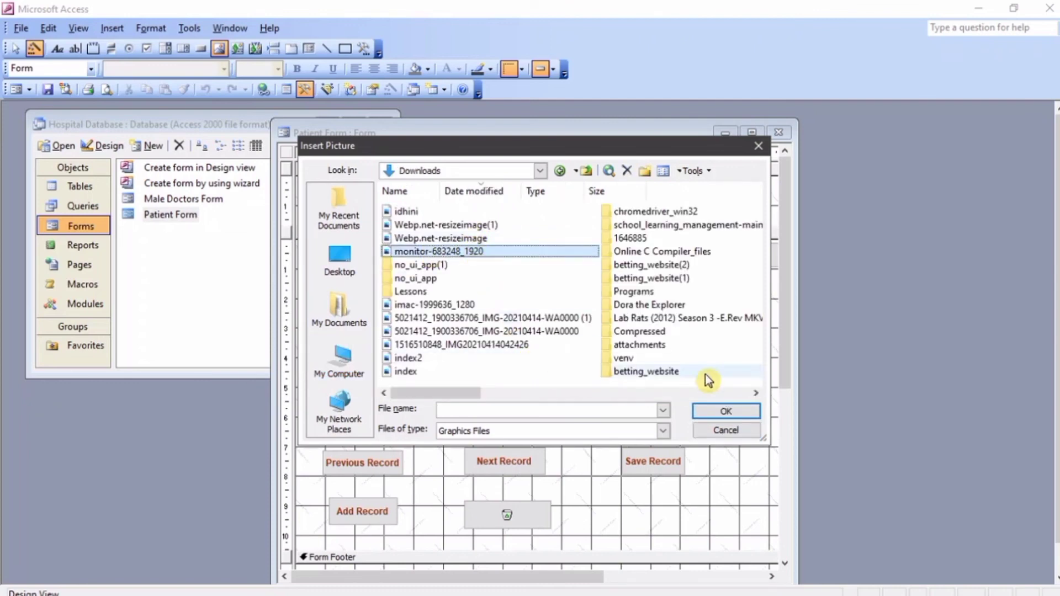
pyautogui.click(725, 411)
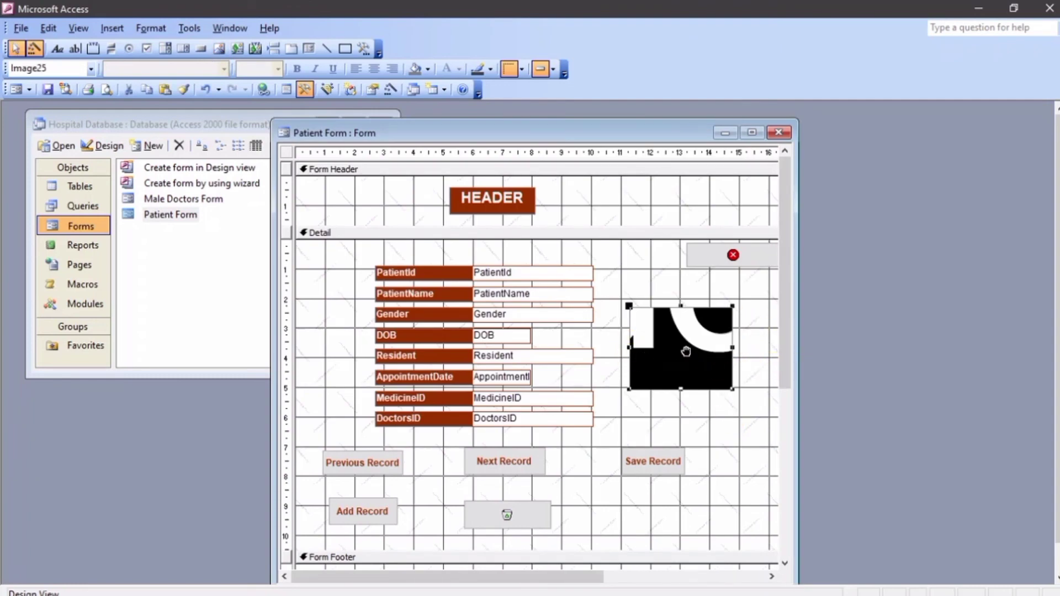
# Save and close the Patient Form, and reopen it in Form view to check the inserted picture.
pyautogui.click(55, 89)
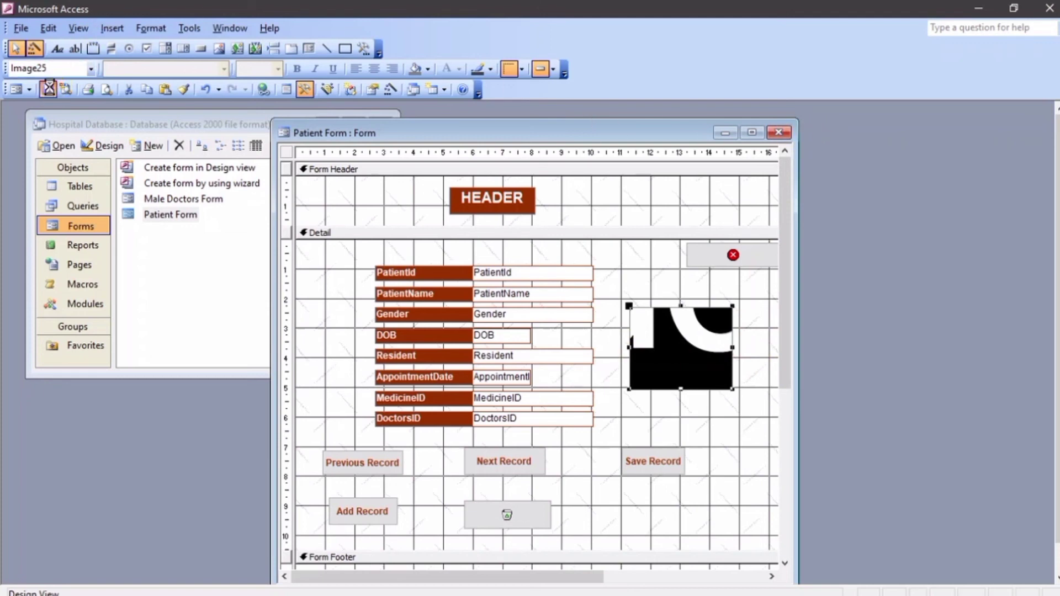
pyautogui.click(782, 133)
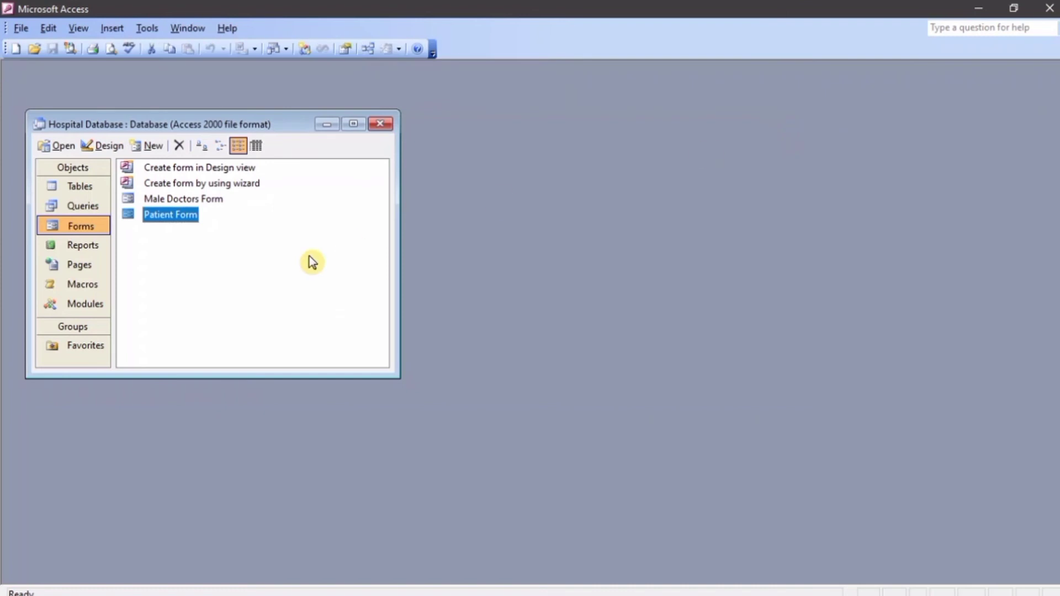
pyautogui.doubleClick(157, 215)
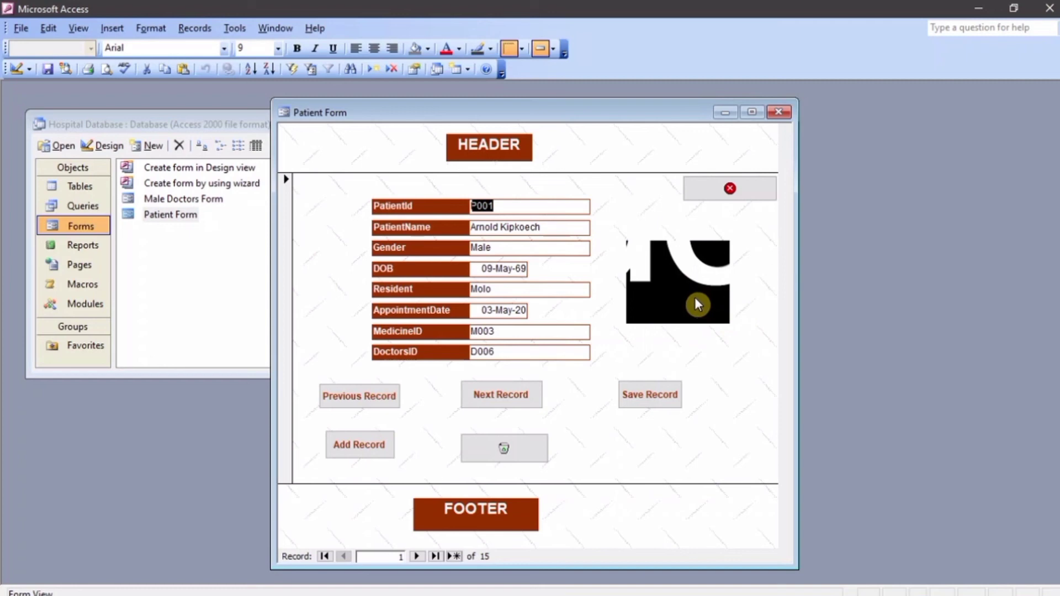
# Return the Patient Form to Design view and delete the picture beside the patient fields.
pyautogui.click(16, 69)
pyautogui.click(709, 338)
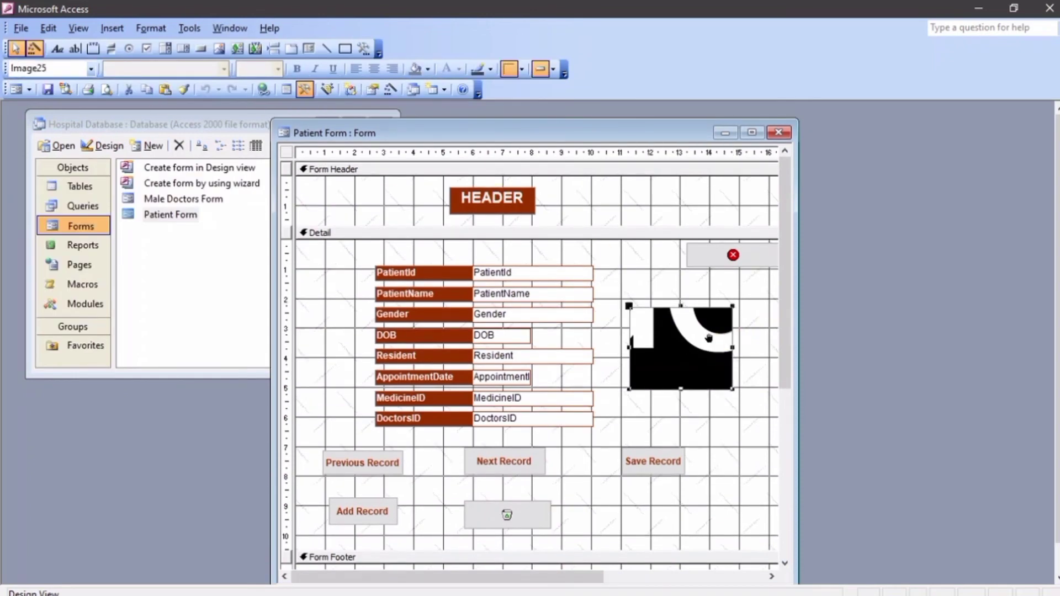
pyautogui.press('Delete')
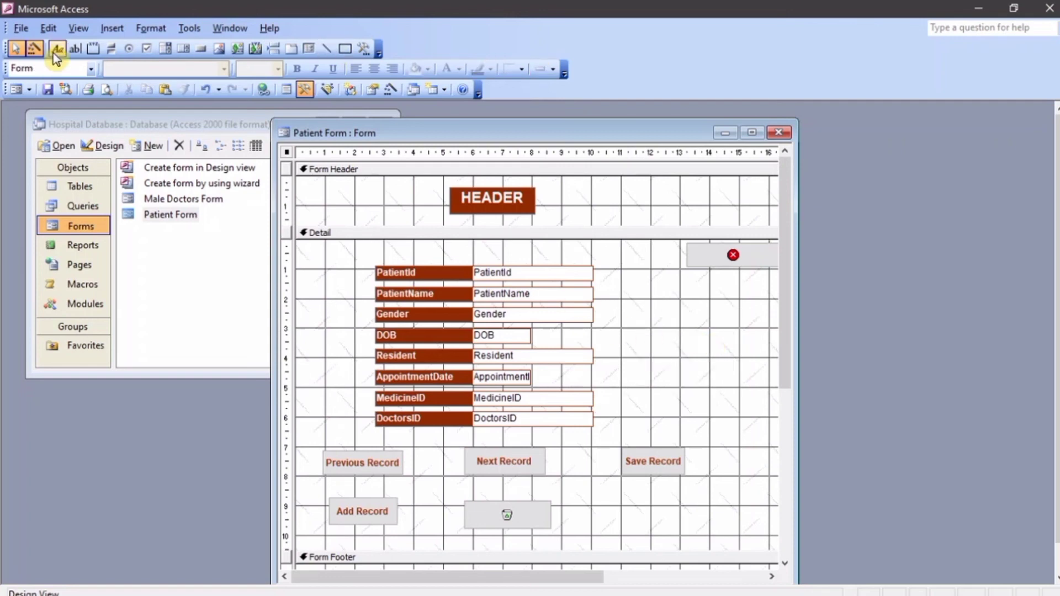
pyautogui.click(145, 50)
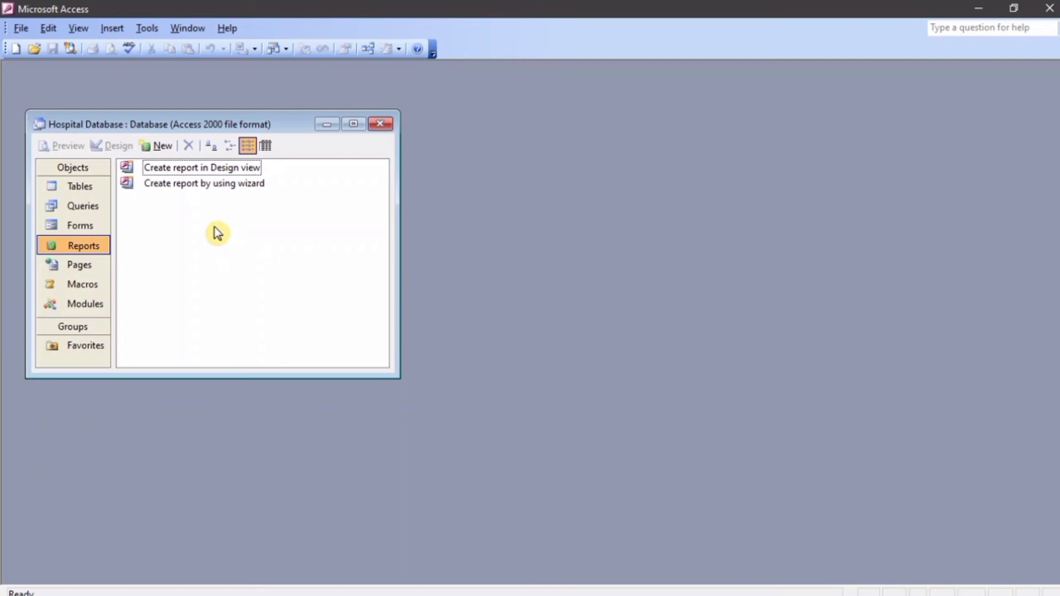
# Create a new query in Design view with the Doctor Table, Medicine Table and Patient Table as its sources.
pyautogui.click(80, 187)
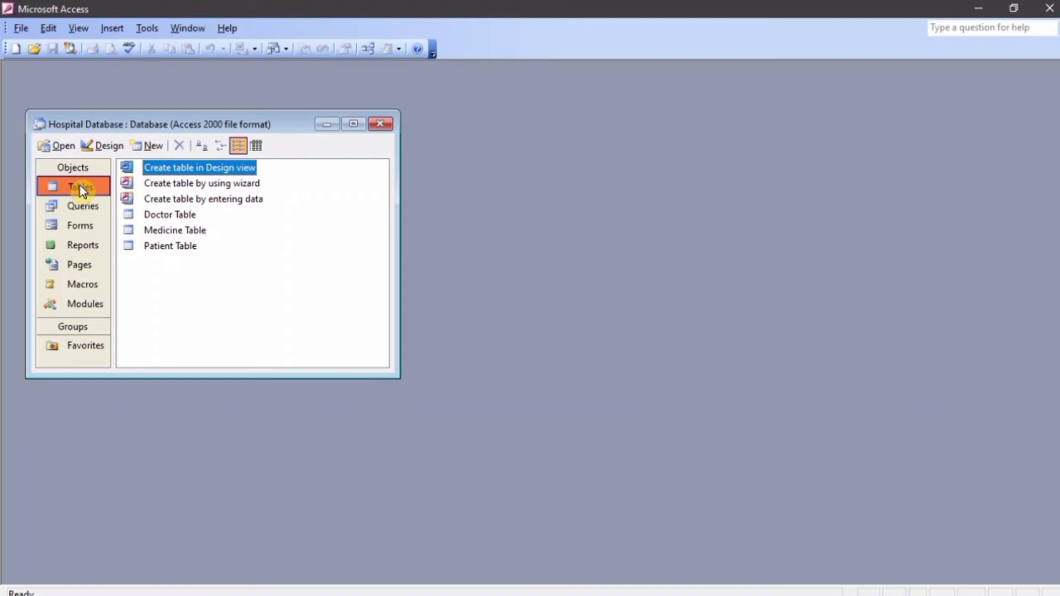
pyautogui.click(82, 205)
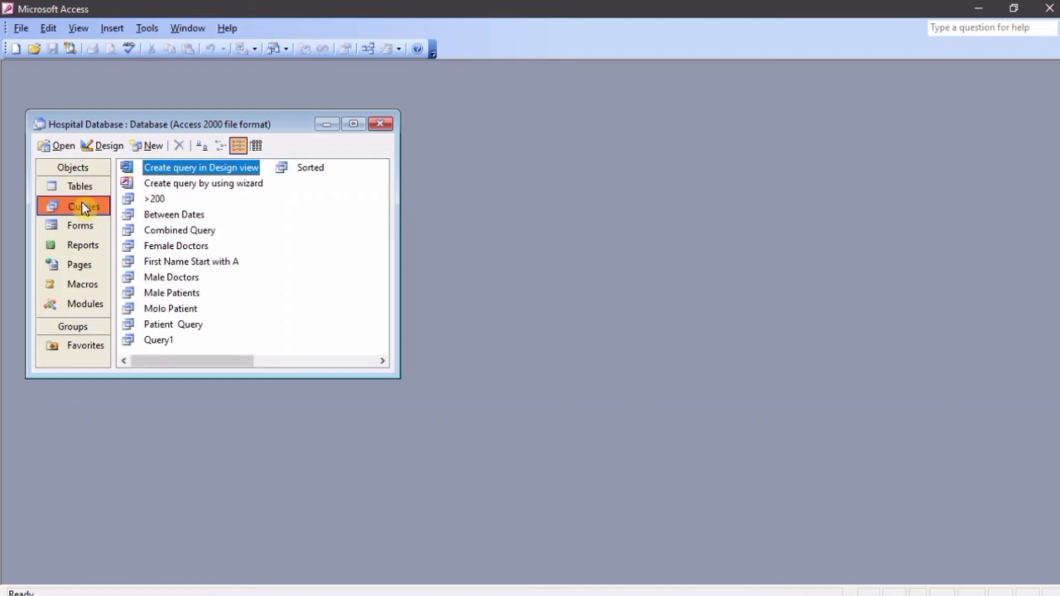
pyautogui.doubleClick(213, 170)
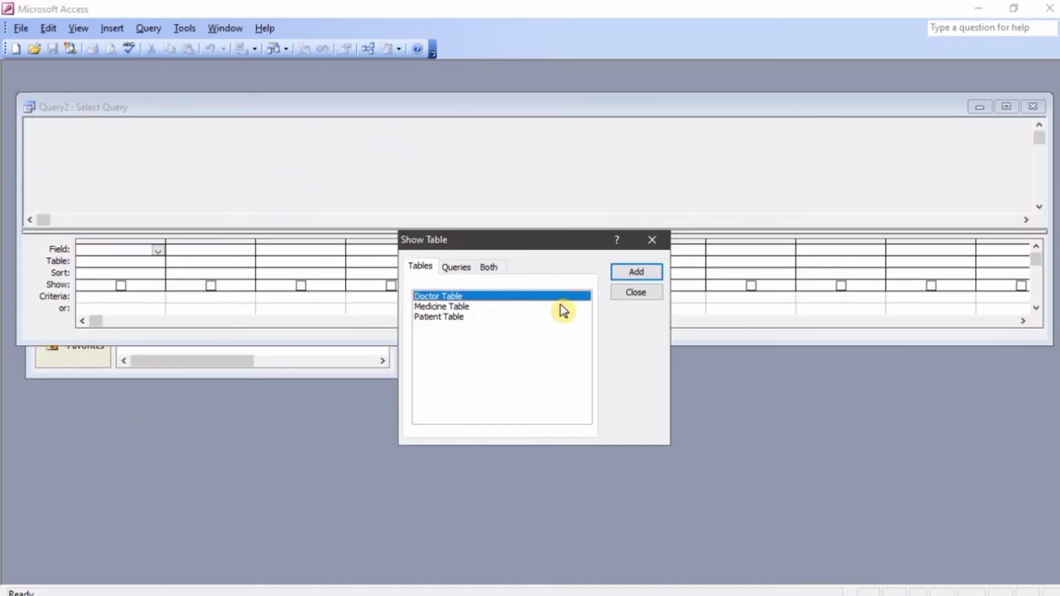
pyautogui.click(627, 276)
pyautogui.click(487, 305)
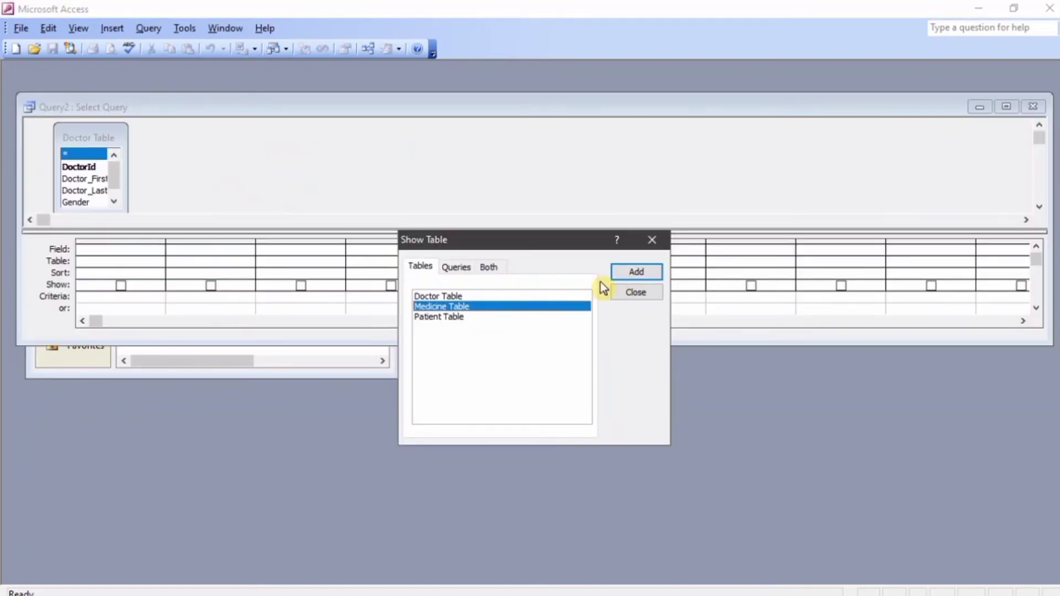
pyautogui.click(657, 274)
pyautogui.click(492, 318)
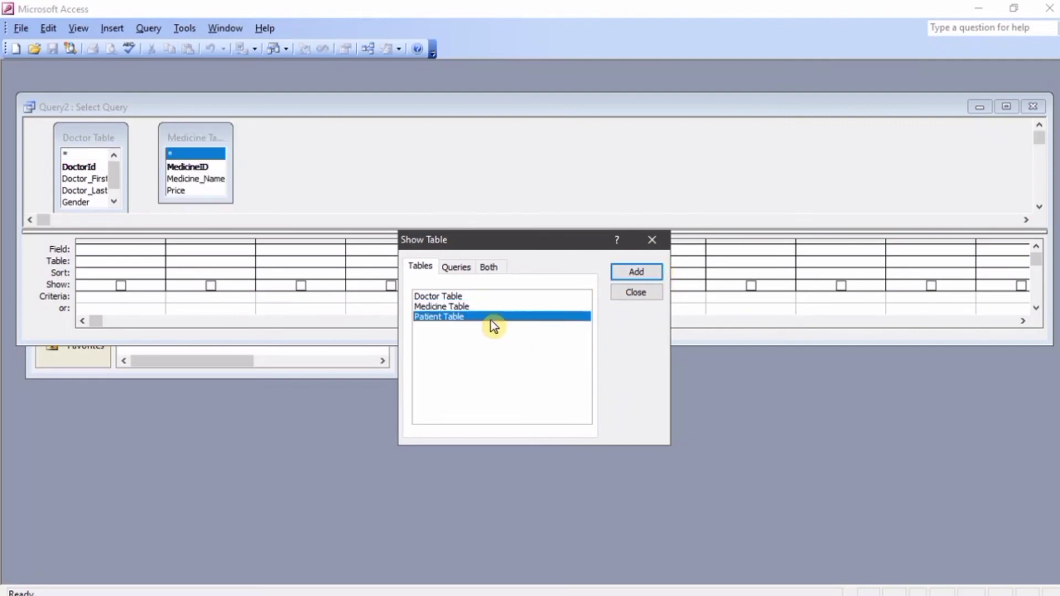
pyautogui.click(629, 273)
pyautogui.click(636, 292)
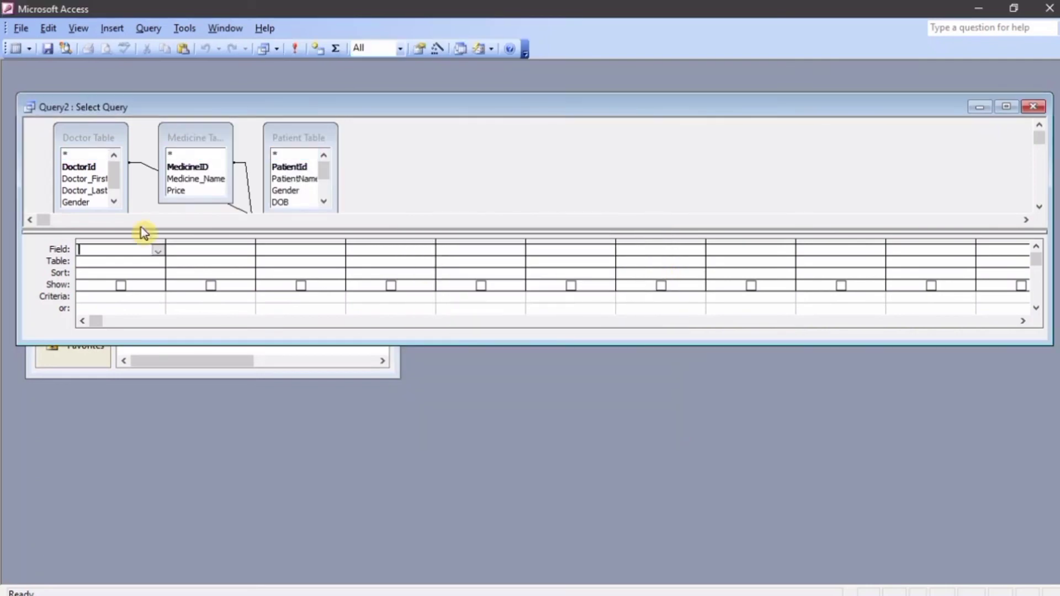
# Add the Doctor_First_Name, Doctor_Last_Name, PatientName and Medicine_Name fields to the query grid.
pyautogui.click(83, 180)
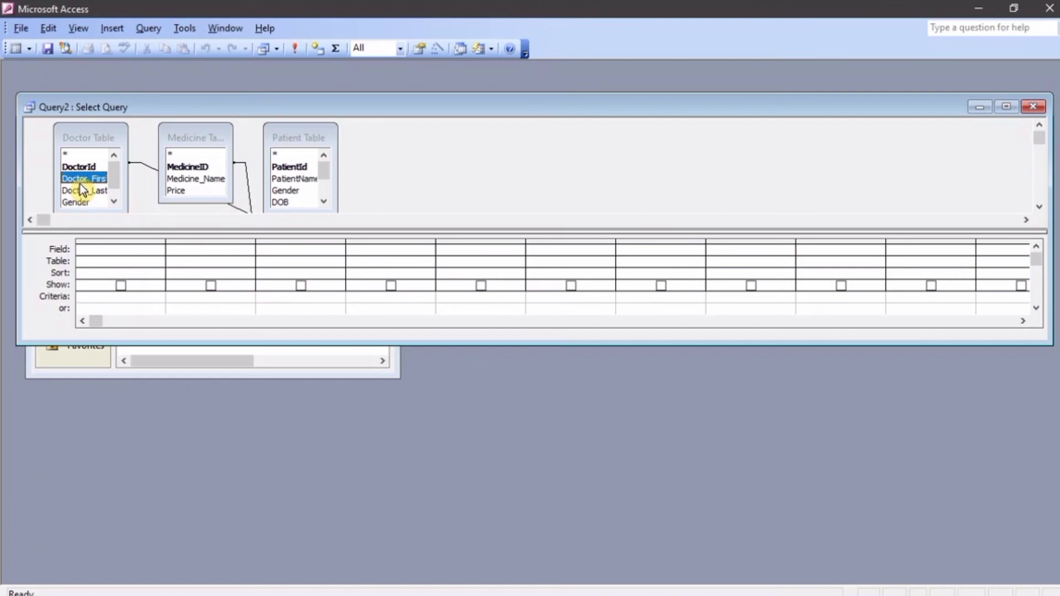
pyautogui.doubleClick(82, 180)
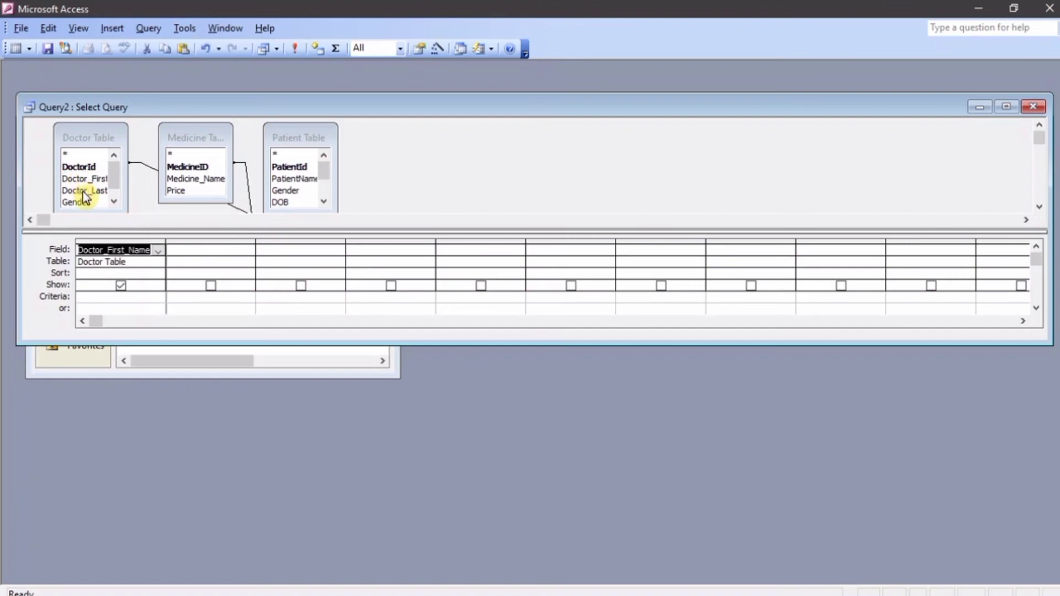
pyautogui.doubleClick(83, 191)
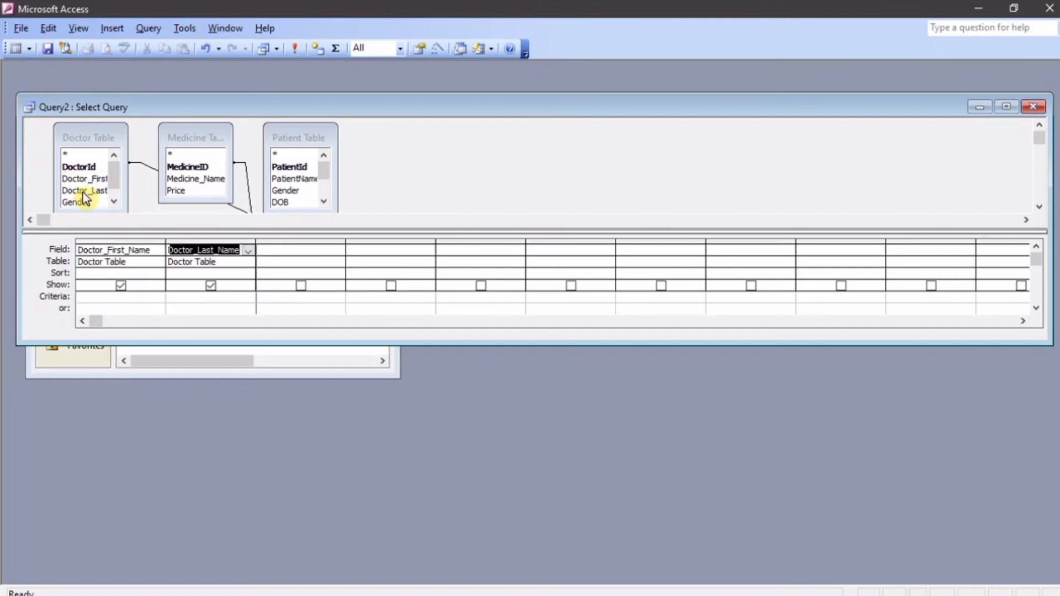
pyautogui.doubleClick(307, 180)
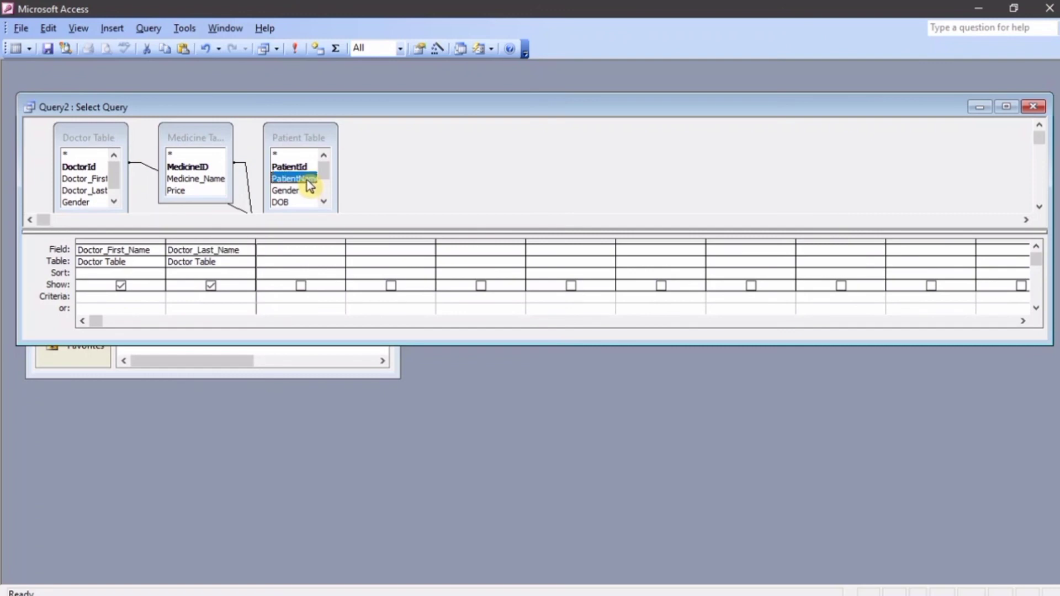
pyautogui.doubleClick(221, 182)
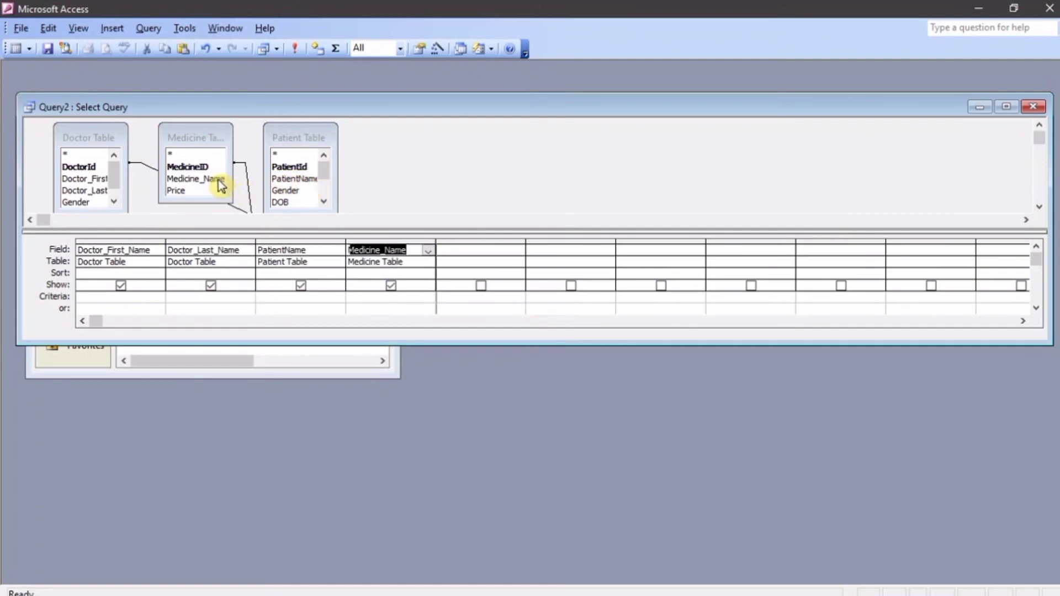
# Sort the query by Doctor_First_Name in ascending order and add the Price field from the Medicine Table.
pyautogui.click(146, 296)
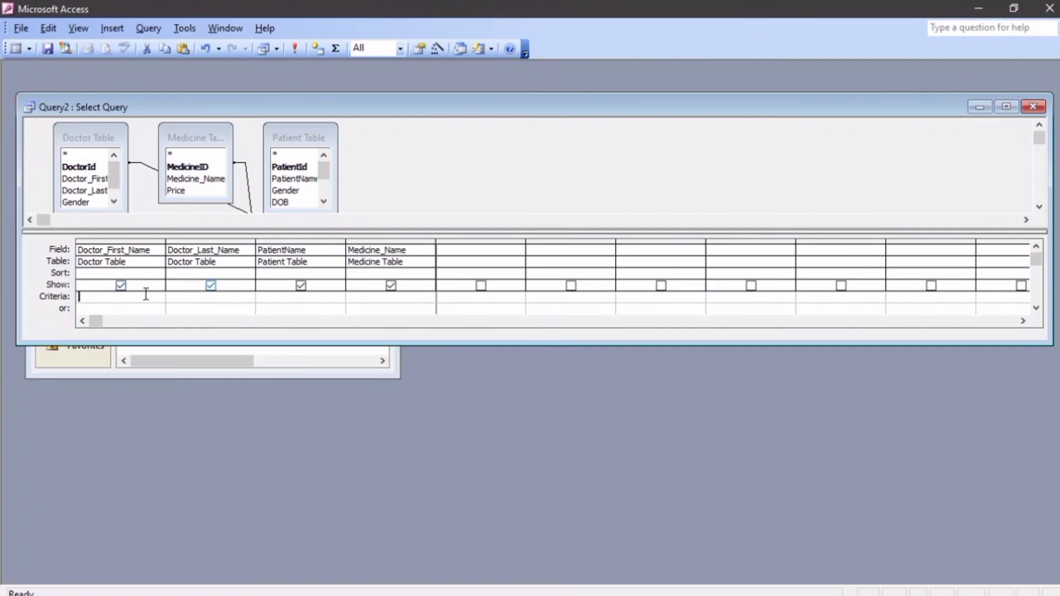
pyautogui.click(138, 276)
pyautogui.click(159, 274)
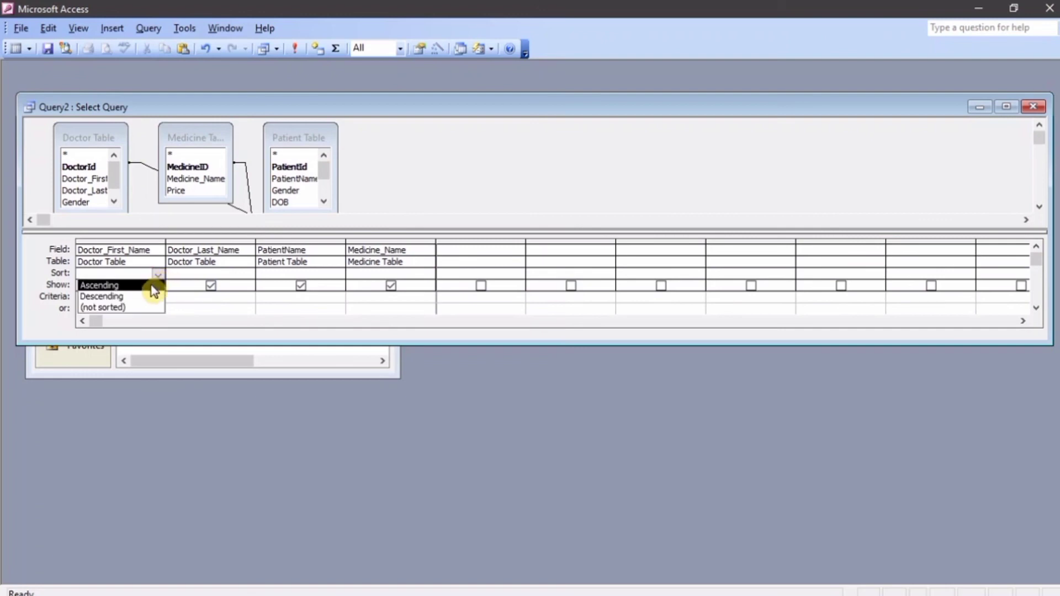
pyautogui.click(153, 285)
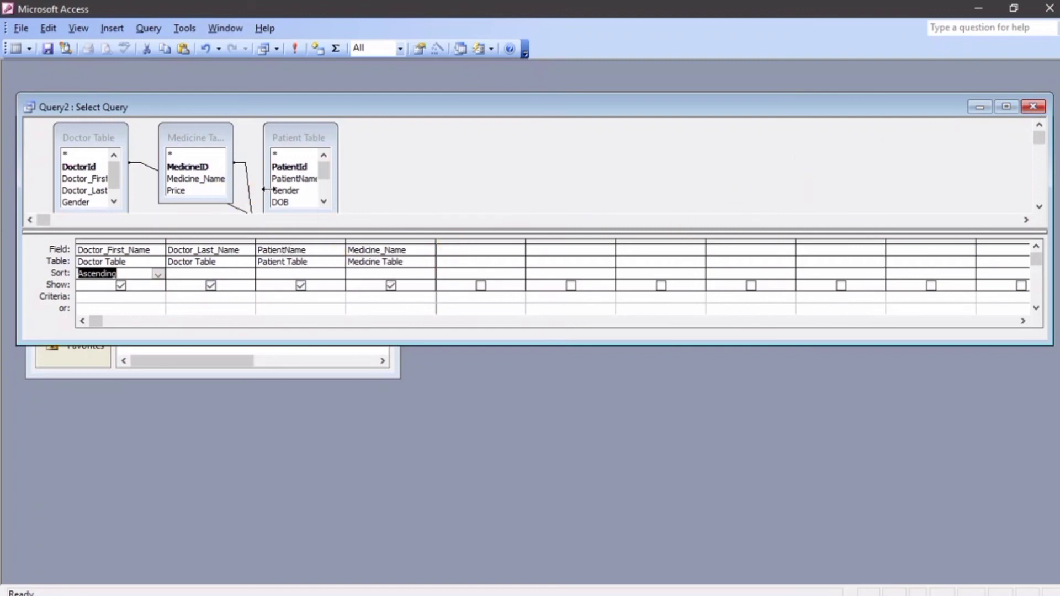
pyautogui.doubleClick(205, 190)
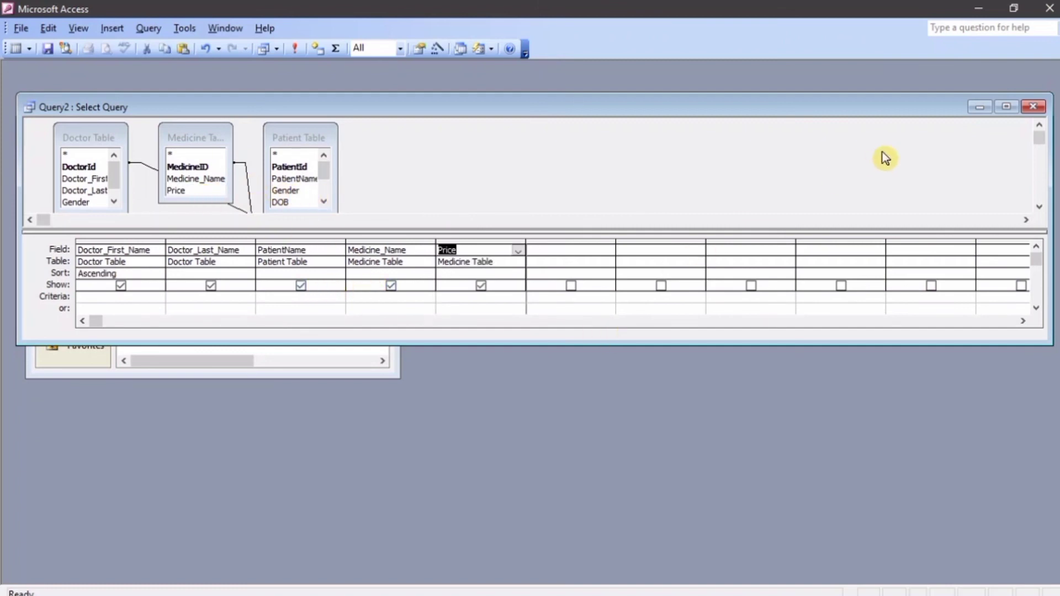
# Run the query, close its results and save it under the name Treatment Query.
pyautogui.click(295, 48)
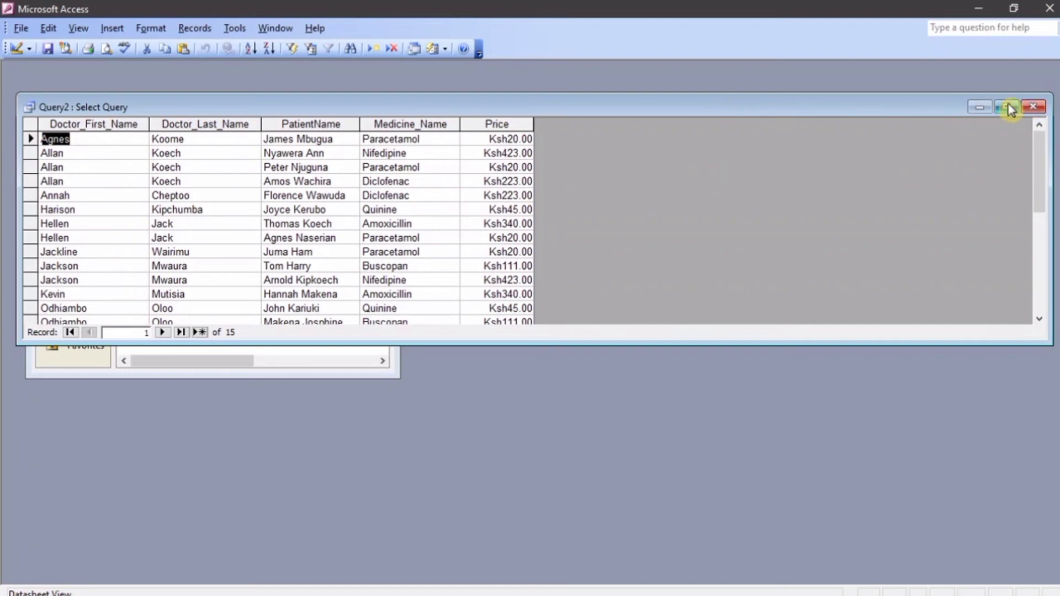
pyautogui.click(1027, 110)
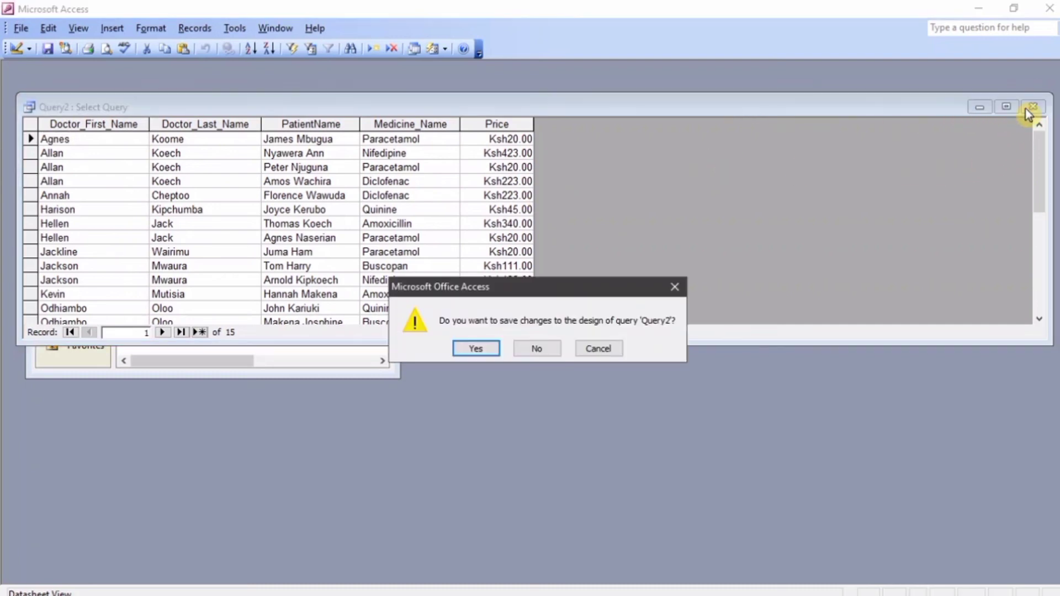
pyautogui.click(465, 349)
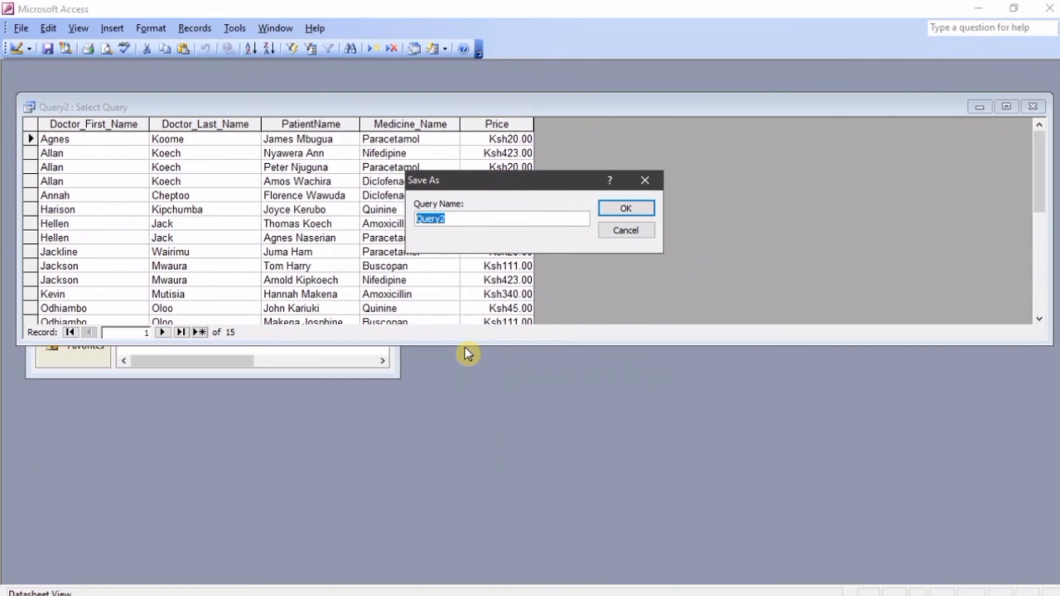
pyautogui.write('Treatment')
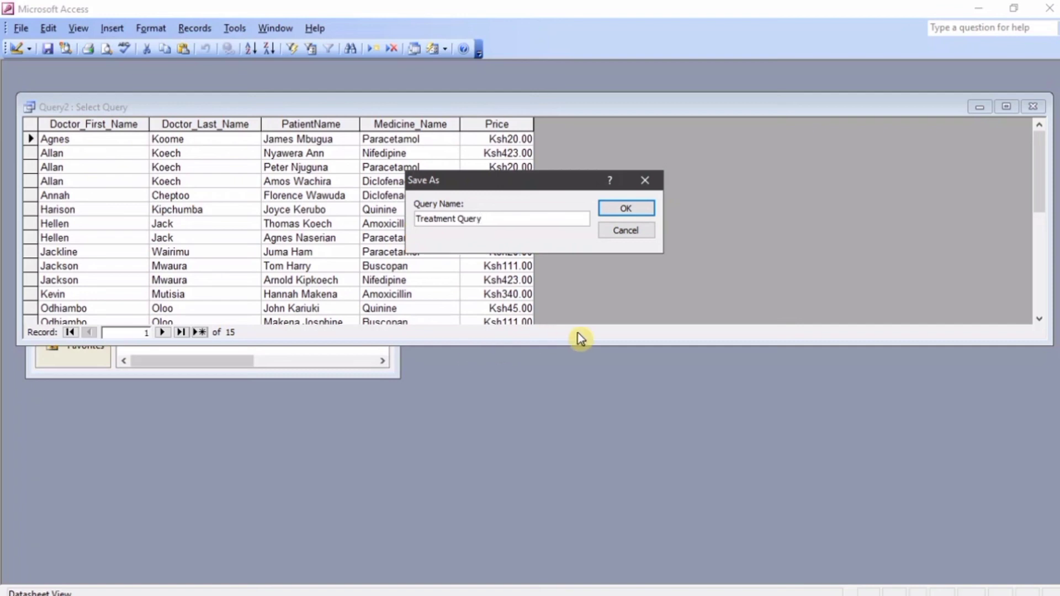
pyautogui.click(630, 208)
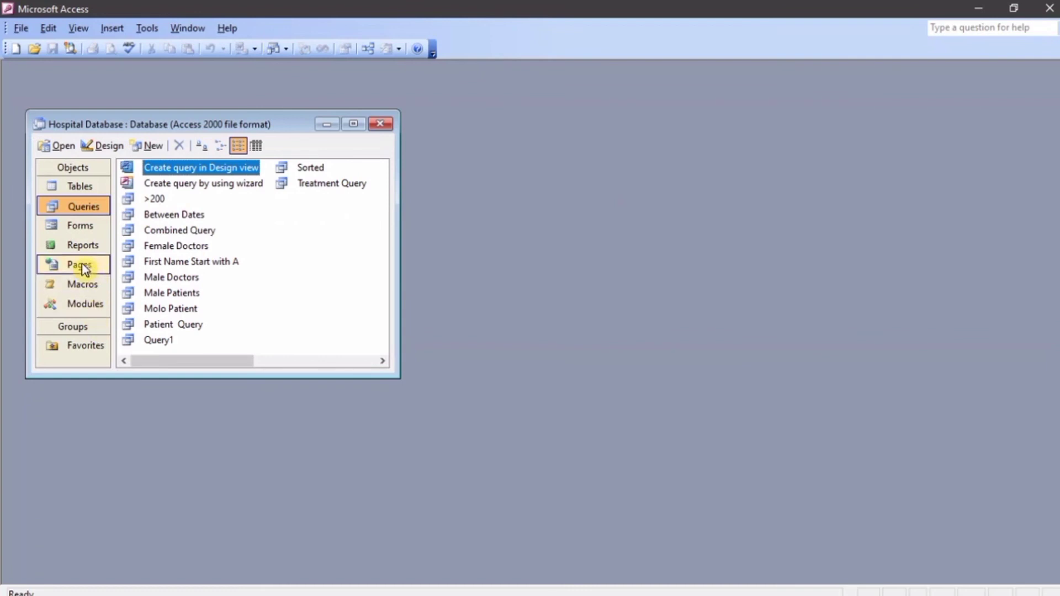
# Start a new report with the Report Wizard and include all fields of the Treatment Query.
pyautogui.click(89, 247)
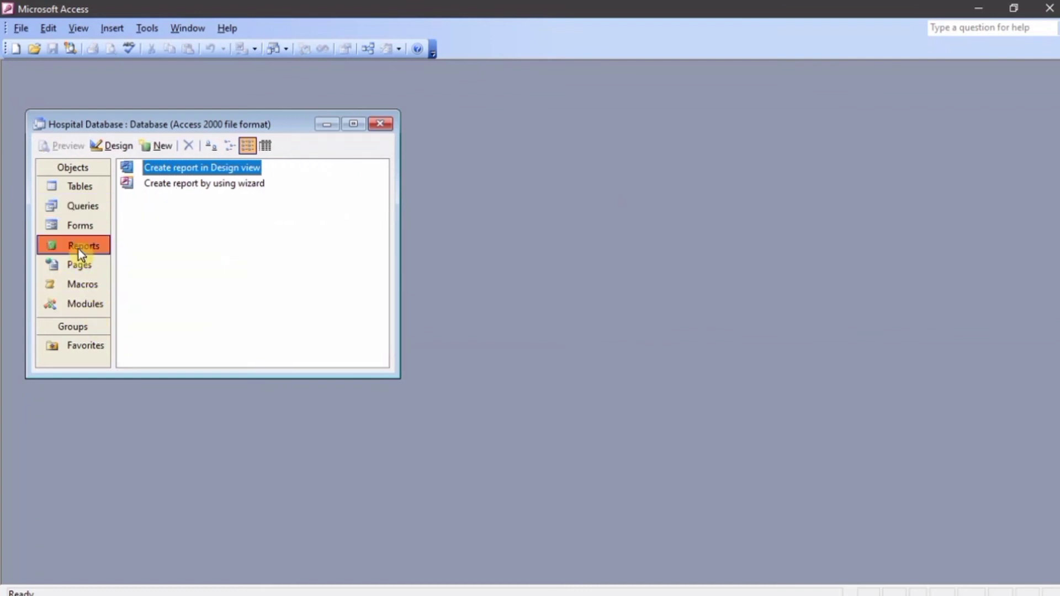
pyautogui.click(214, 186)
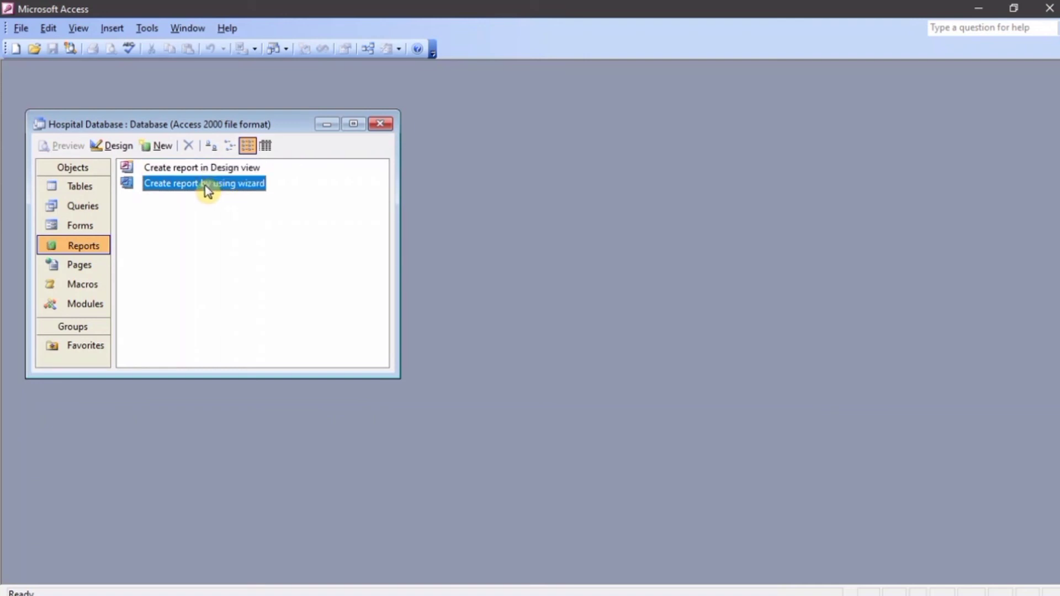
pyautogui.doubleClick(214, 186)
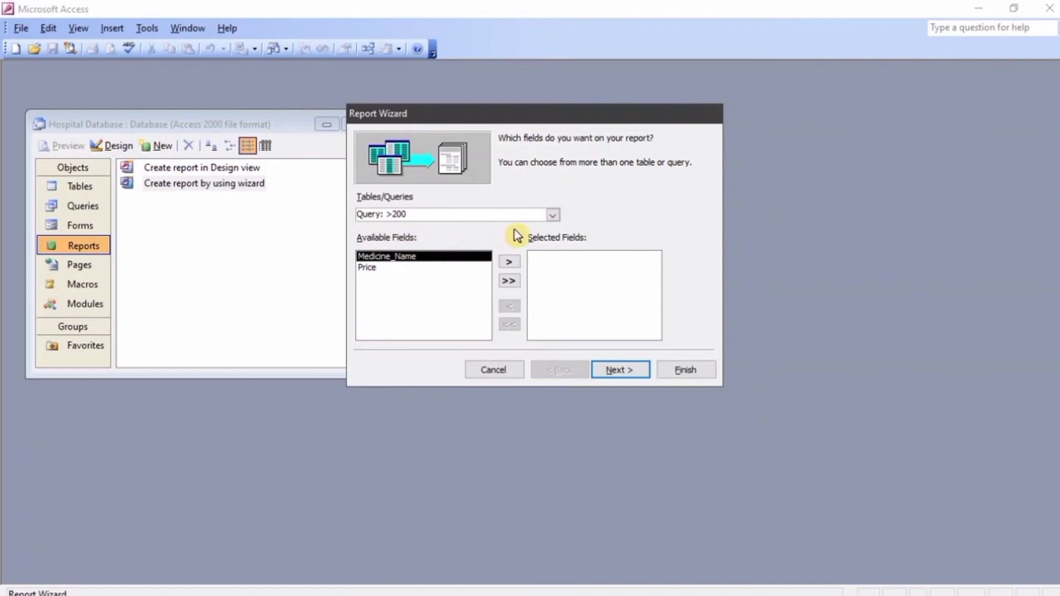
pyautogui.click(552, 217)
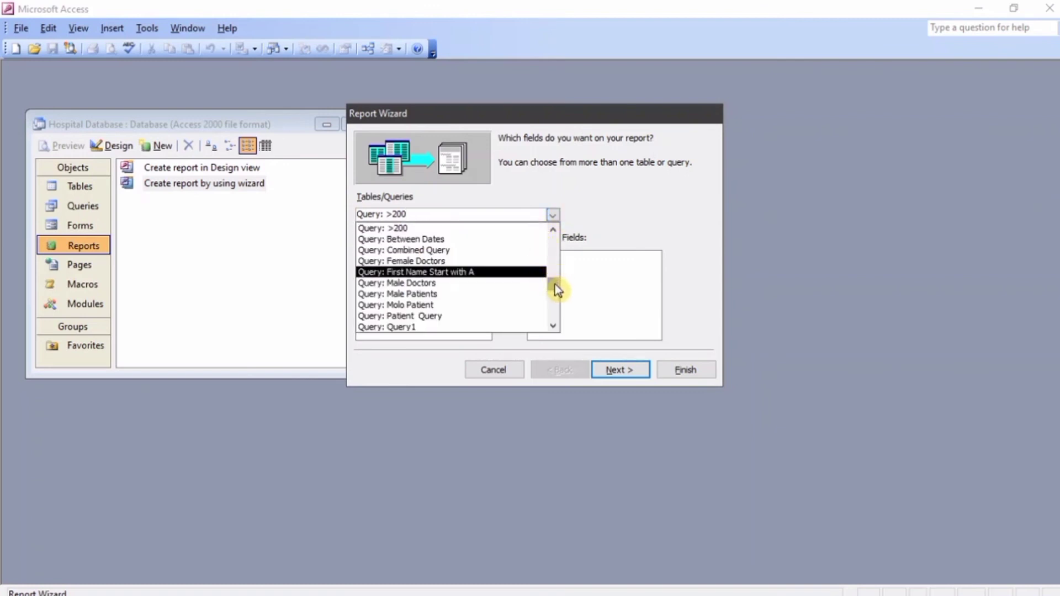
pyautogui.scroll(-1, 555, 298)
pyautogui.scroll(-1, 555, 301)
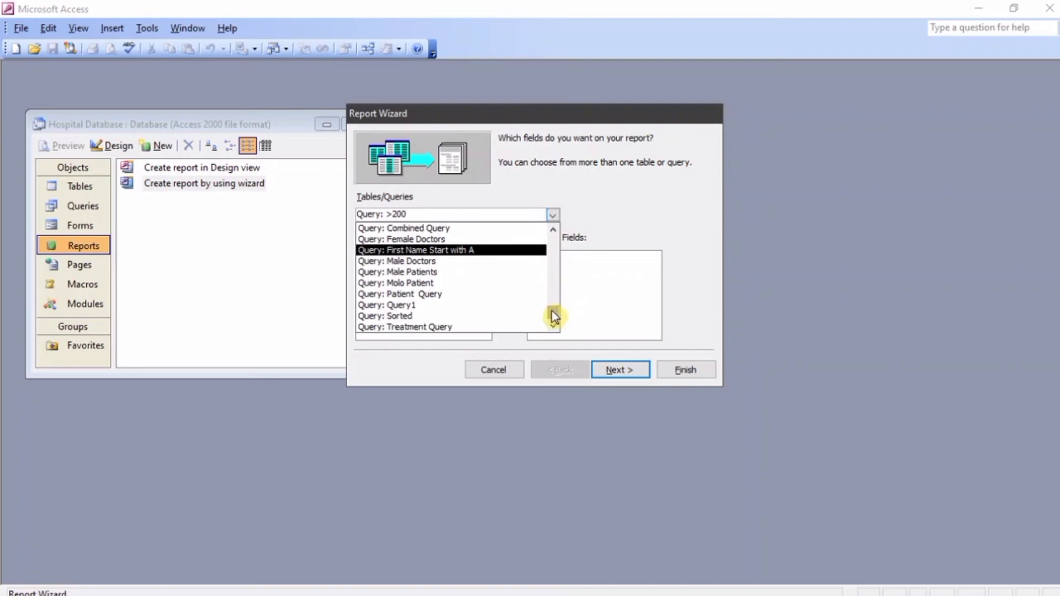
pyautogui.click(494, 335)
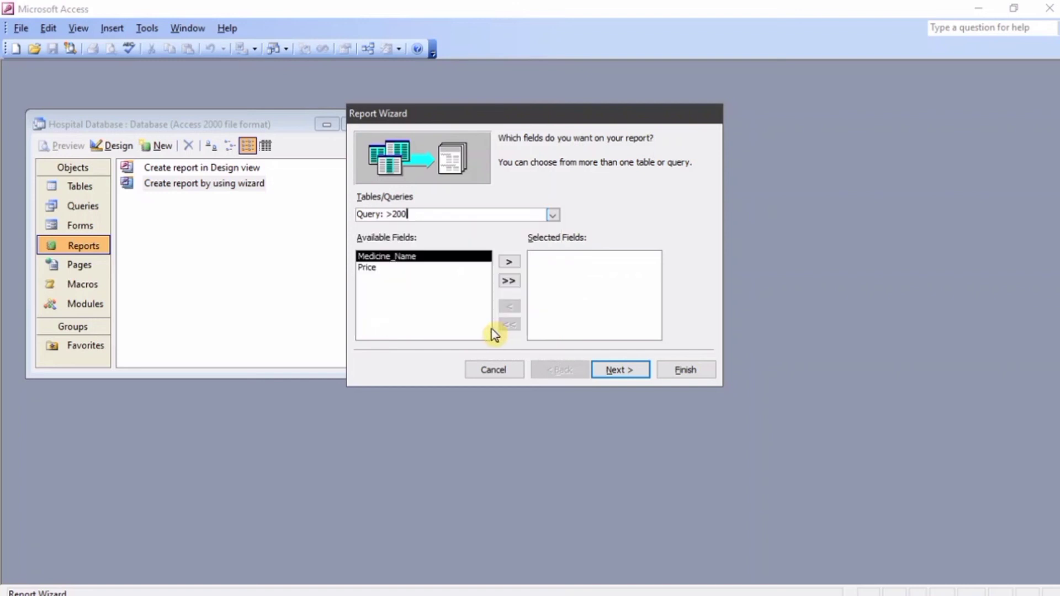
pyautogui.click(508, 281)
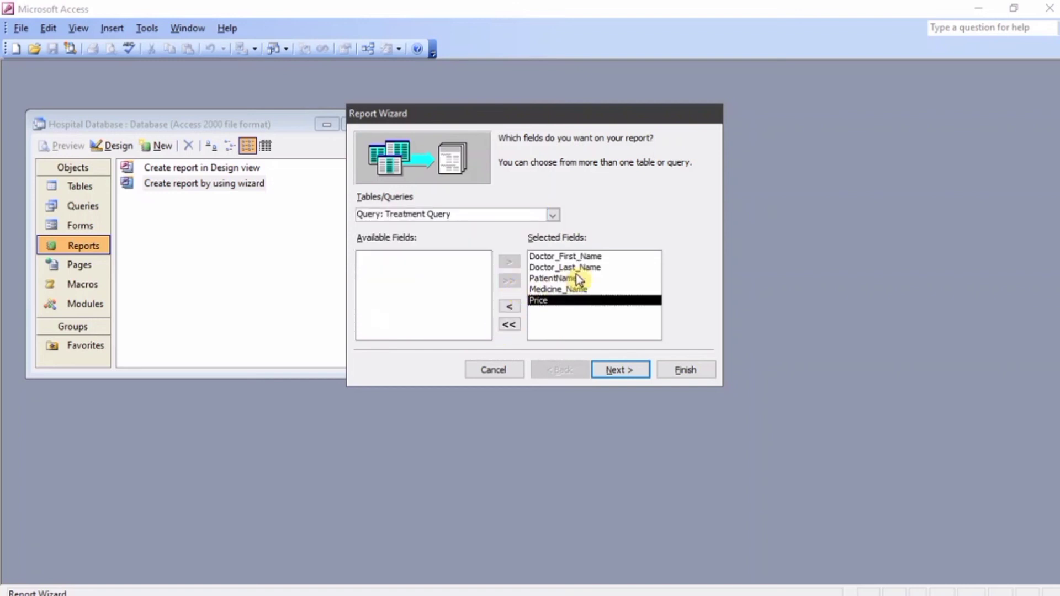
pyautogui.click(613, 375)
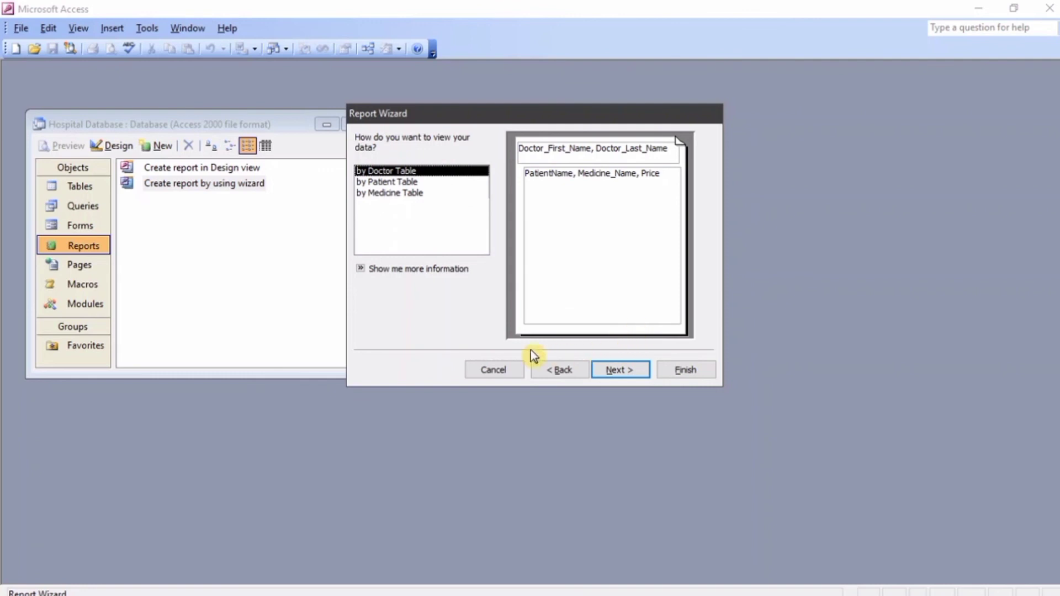
# Keep the report data viewed by Doctor Table, without extra grouping levels or a sort order.
pyautogui.click(600, 369)
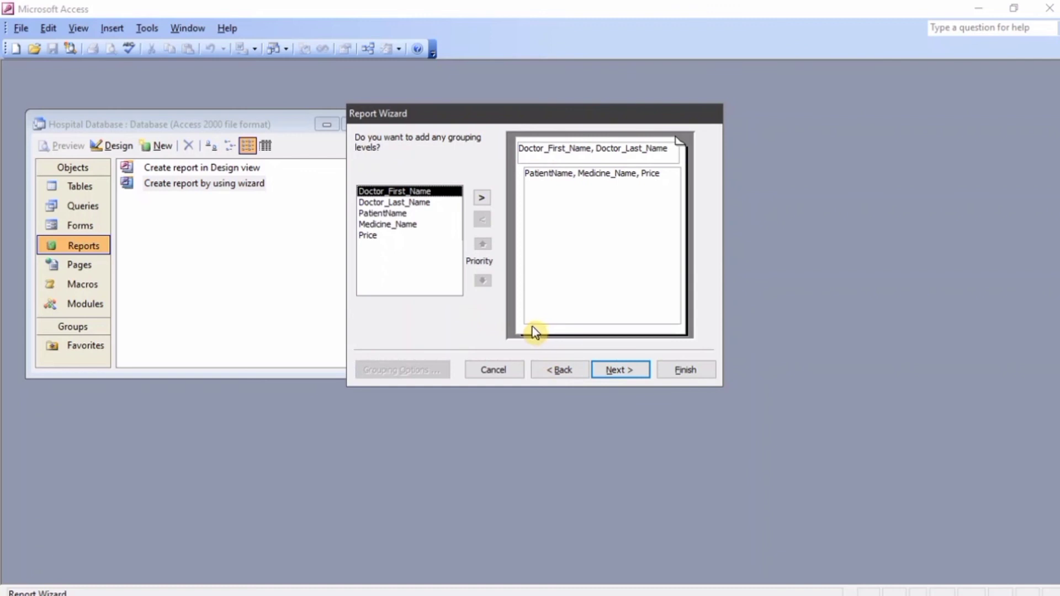
pyautogui.click(613, 374)
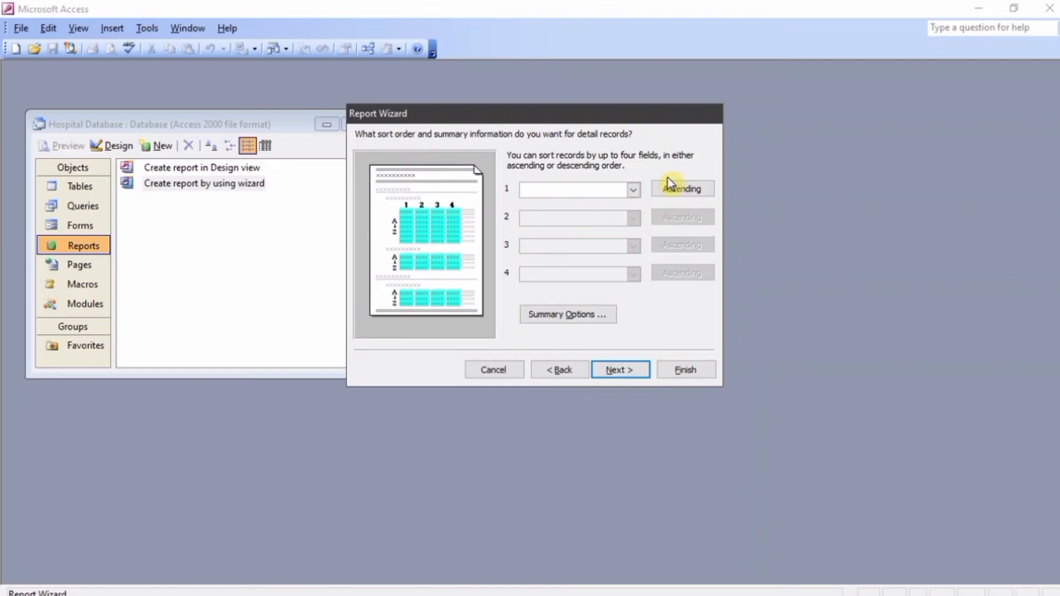
pyautogui.click(633, 190)
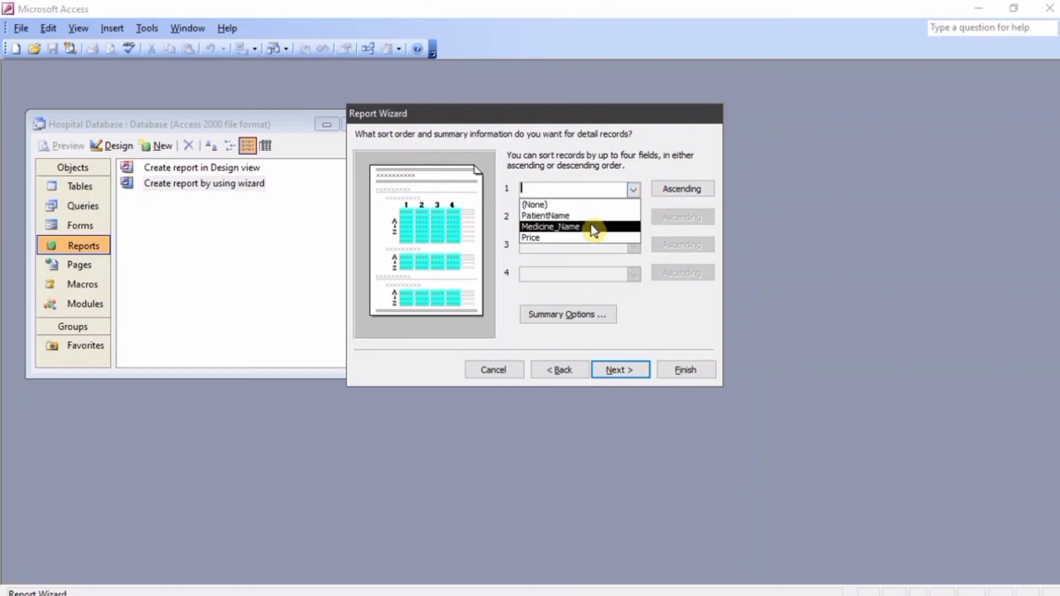
pyautogui.click(657, 304)
pyautogui.click(625, 369)
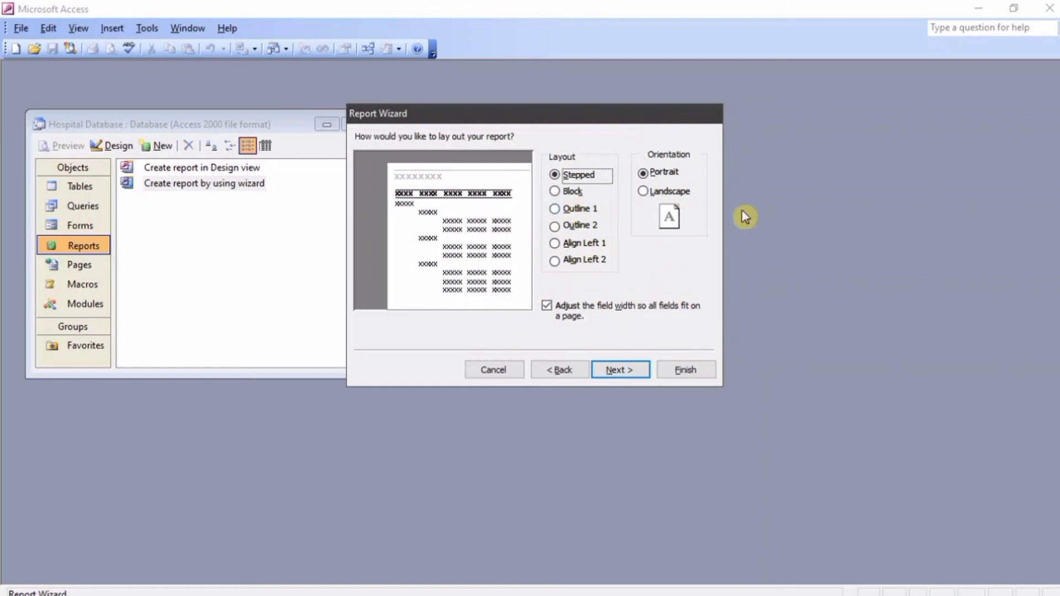
# Lay out the report in landscape orientation, keeping the Stepped layout.
pyautogui.click(683, 192)
pyautogui.click(665, 173)
pyautogui.click(672, 190)
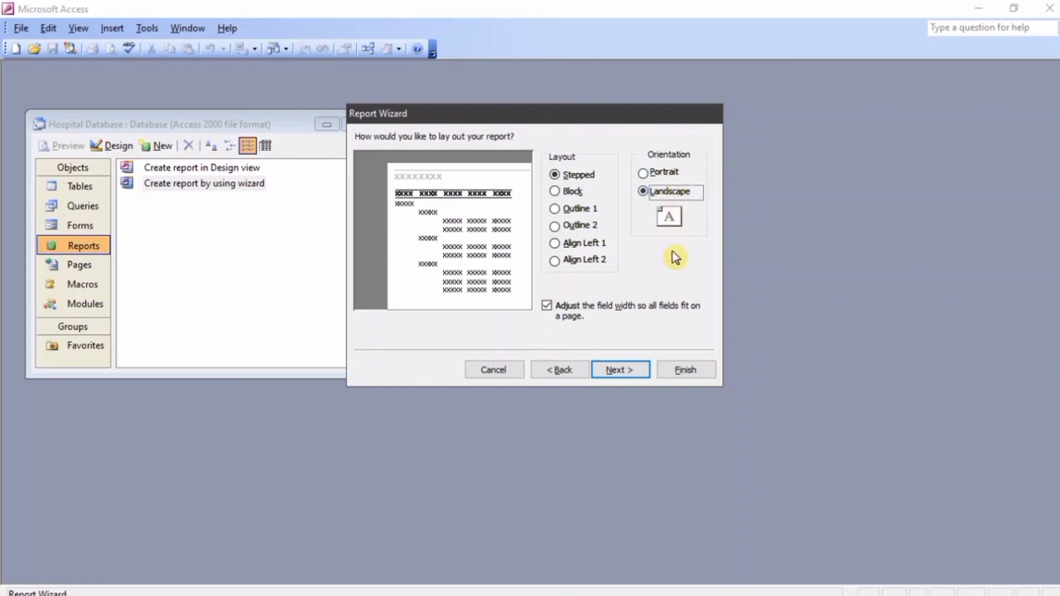
pyautogui.click(623, 371)
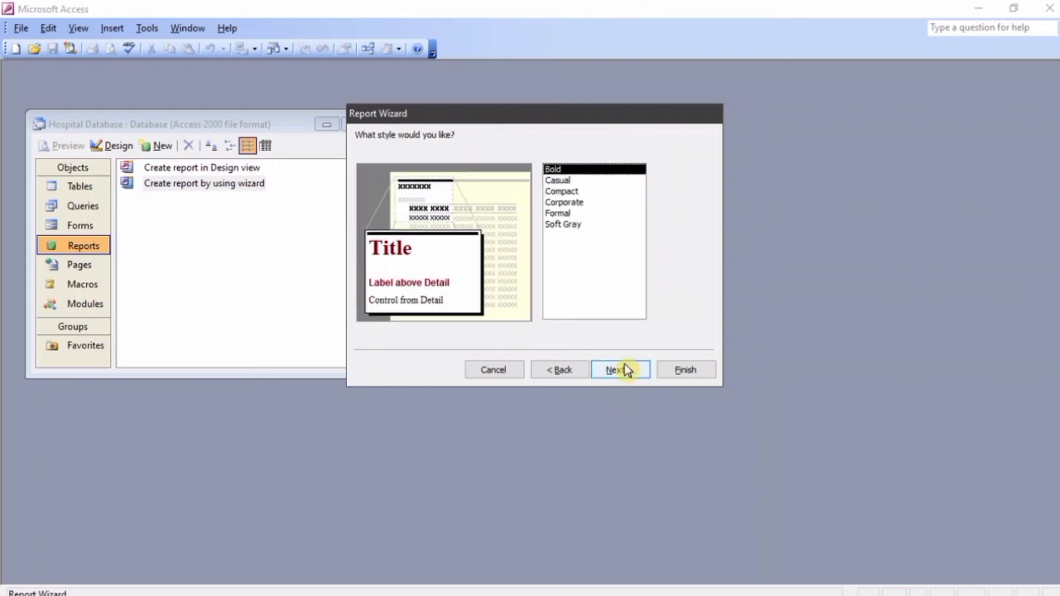
# Compare the Corporate, Formal and Soft Gray report styles and apply Soft Gray.
pyautogui.click(579, 202)
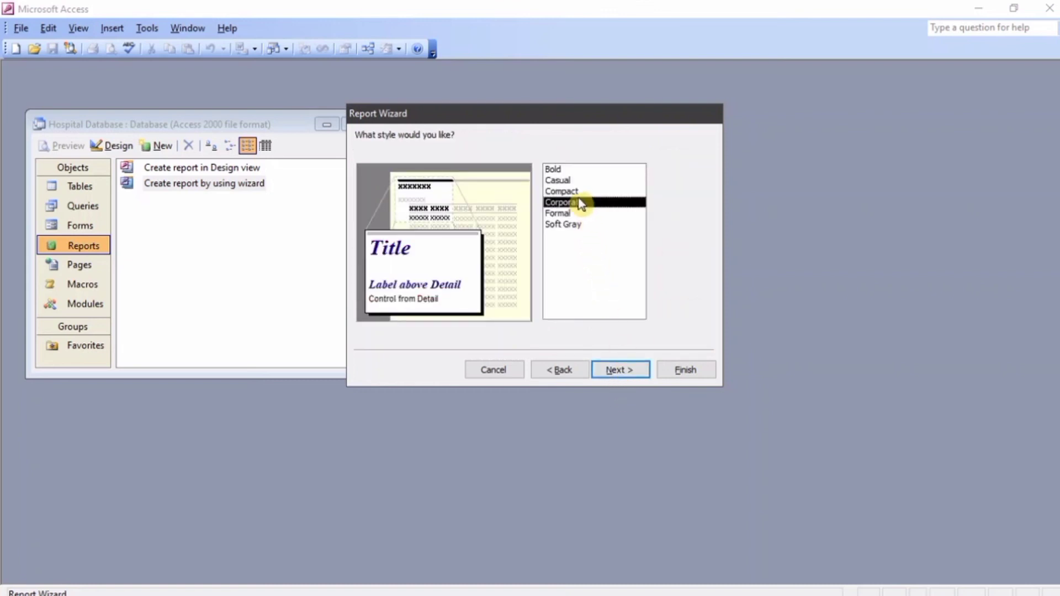
pyautogui.click(576, 224)
pyautogui.click(576, 203)
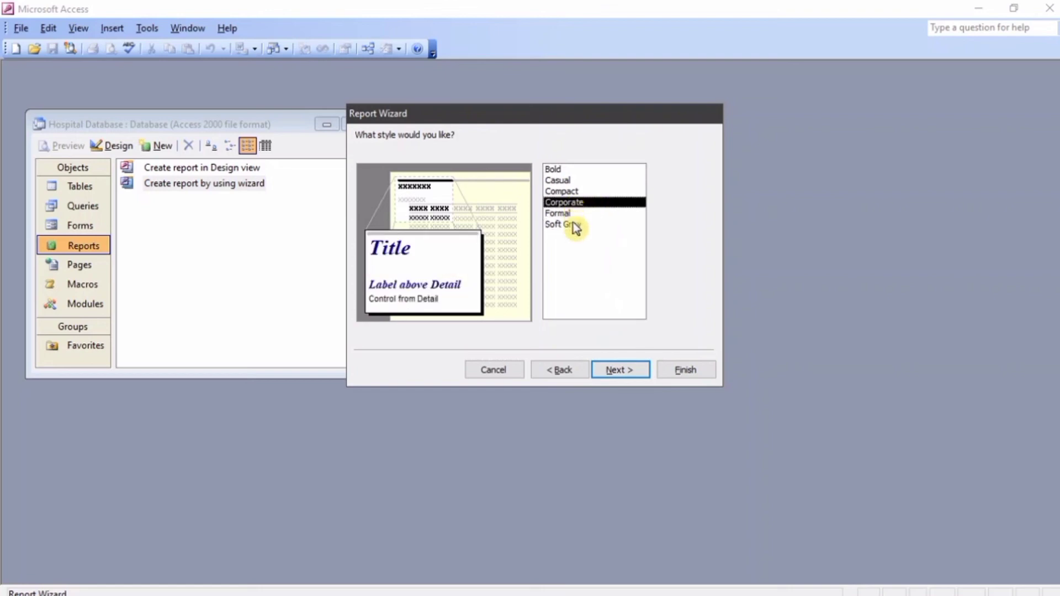
pyautogui.click(576, 225)
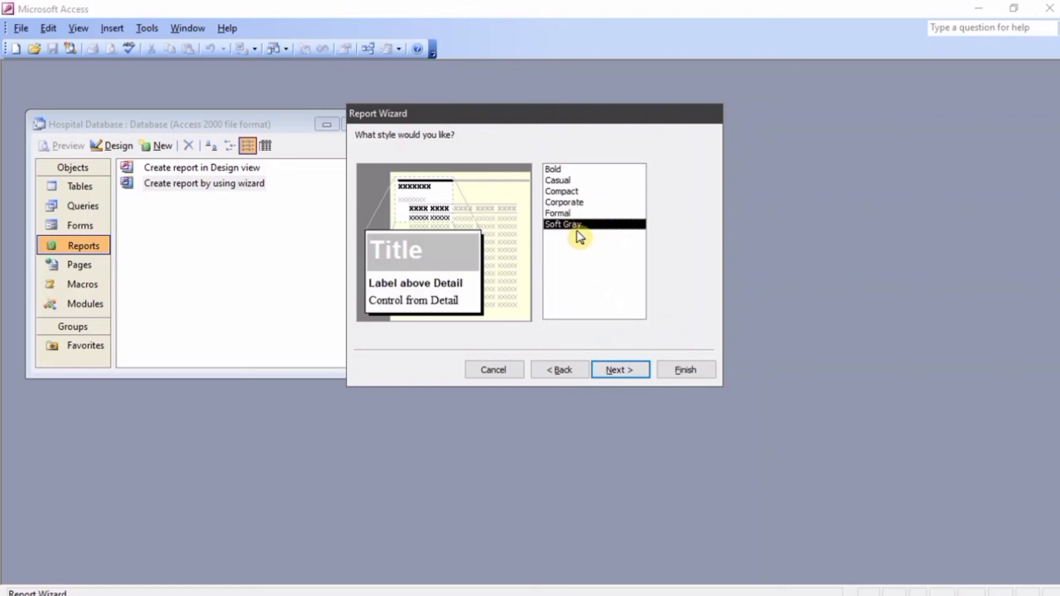
pyautogui.click(573, 214)
pyautogui.click(569, 225)
pyautogui.click(617, 369)
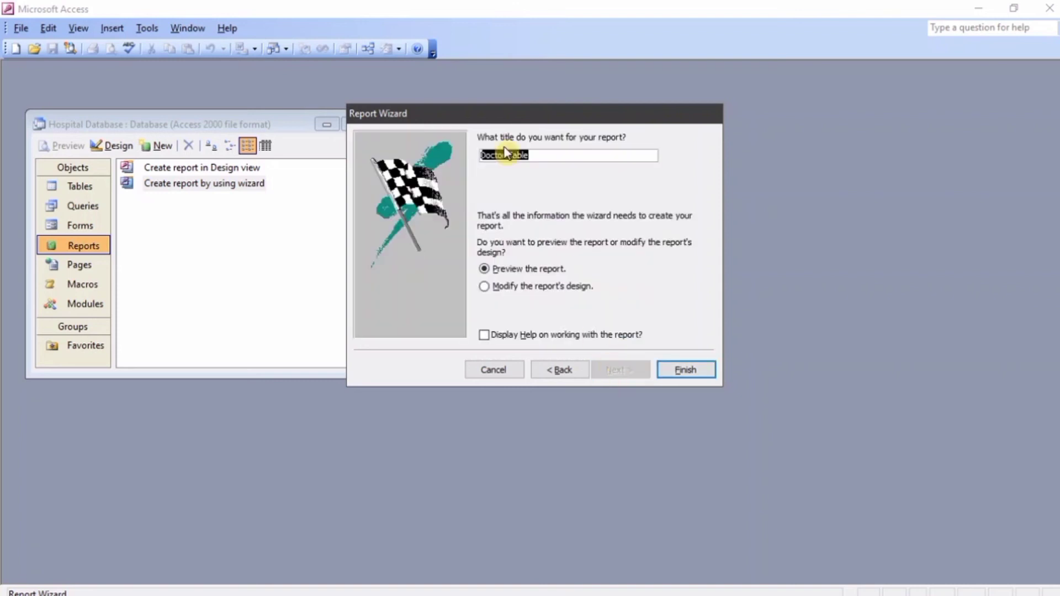
# Title the report Treatment Report and finish the wizard with the report preview.
pyautogui.click(534, 153)
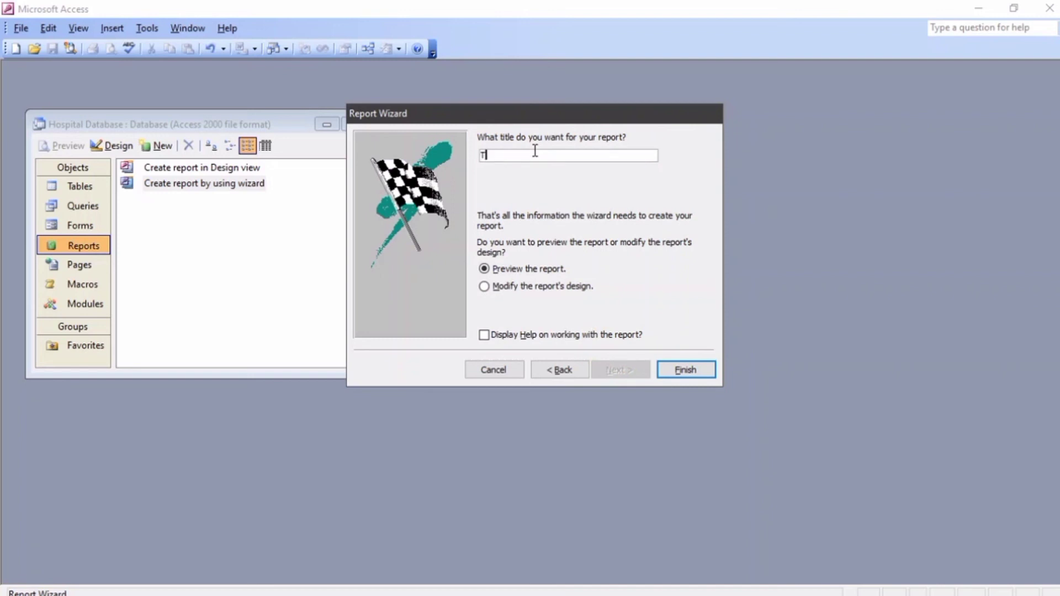
pyautogui.write('Treatment Report')
pyautogui.click(683, 369)
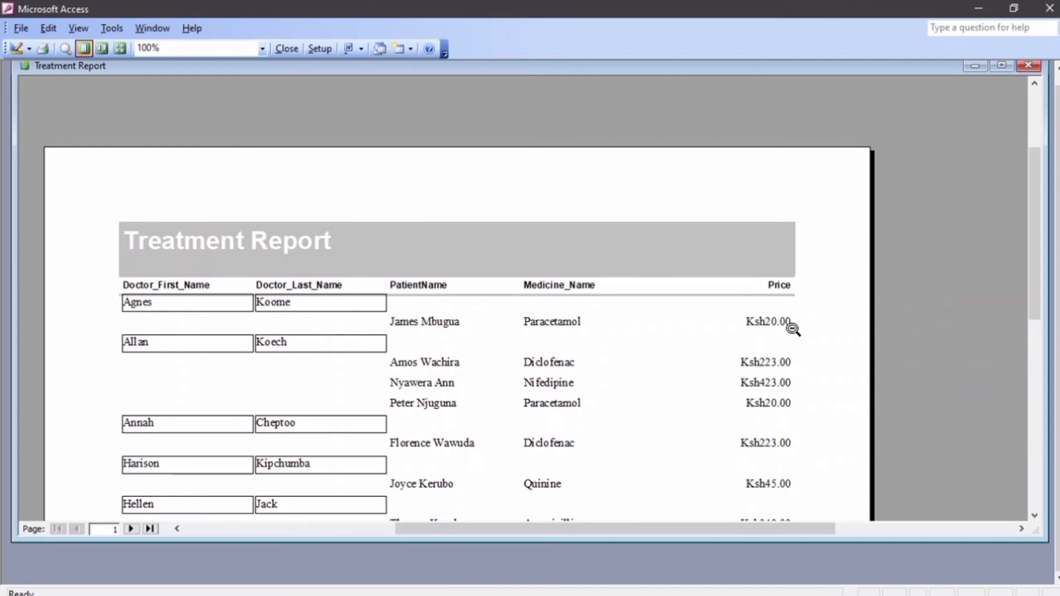
# Look through both pages of the Treatment Report preview and return to the first page.
pyautogui.moveTo(1034, 220); pyautogui.dragTo(1026, 312)
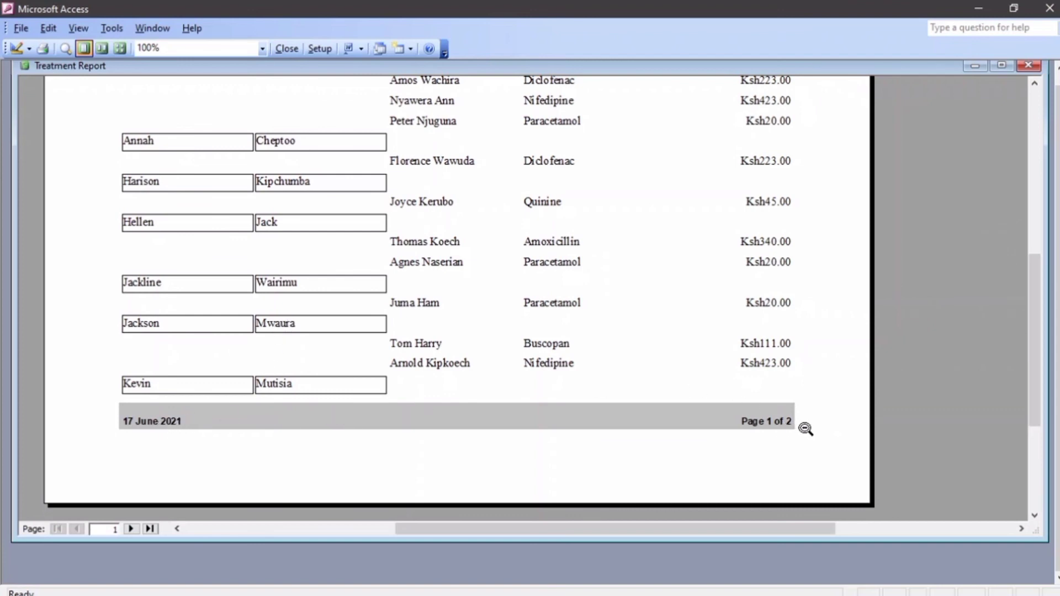
pyautogui.click(131, 529)
pyautogui.moveTo(1036, 367); pyautogui.dragTo(1045, 265)
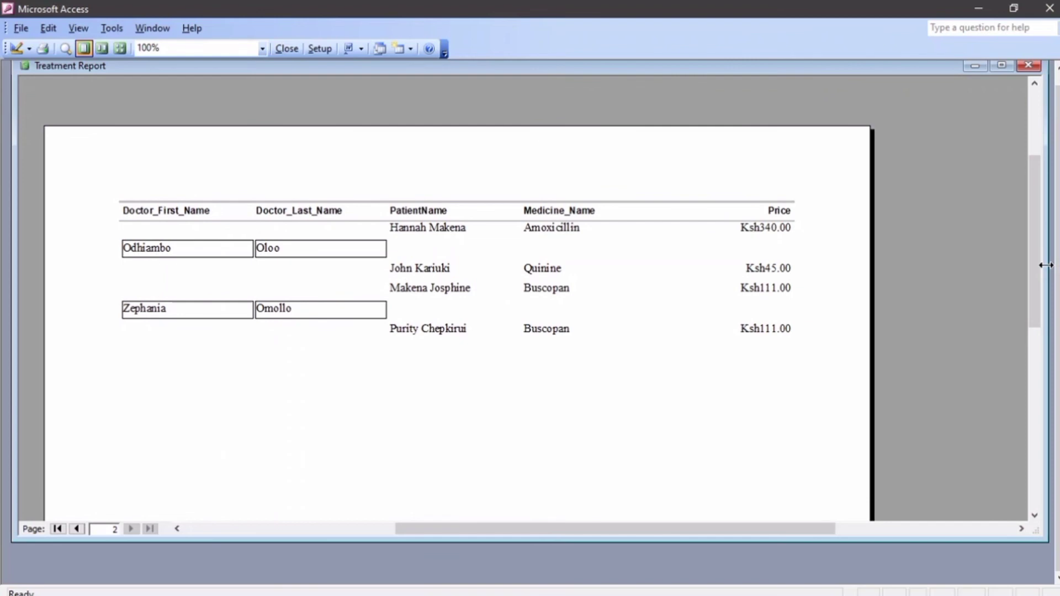
pyautogui.click(77, 529)
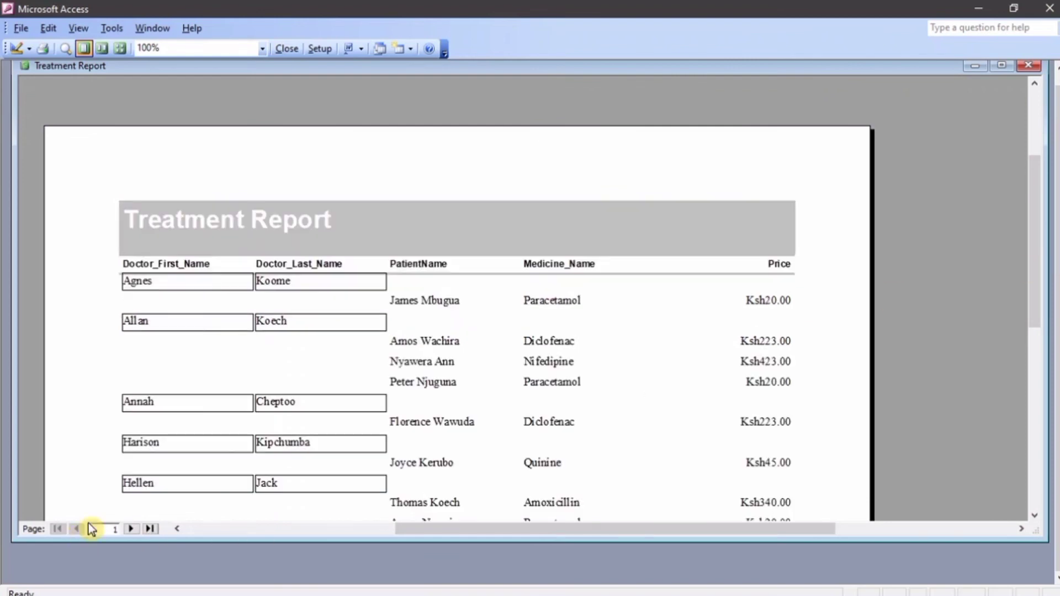
# Maximize the Treatment Report window and close both its preview and its design view.
pyautogui.click(1000, 68)
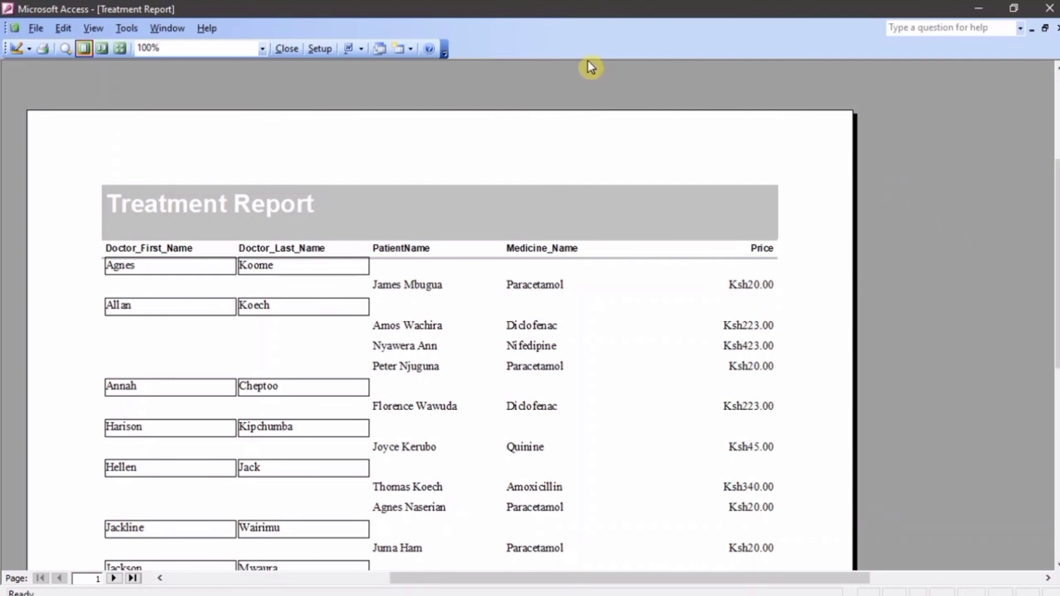
pyautogui.click(286, 49)
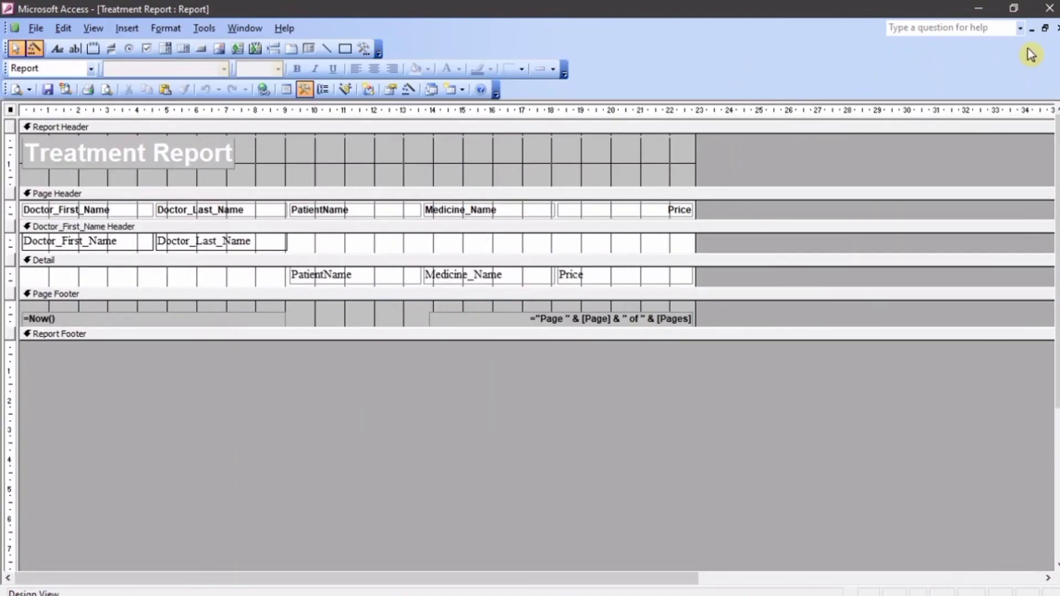
pyautogui.click(1056, 28)
pyautogui.click(397, 209)
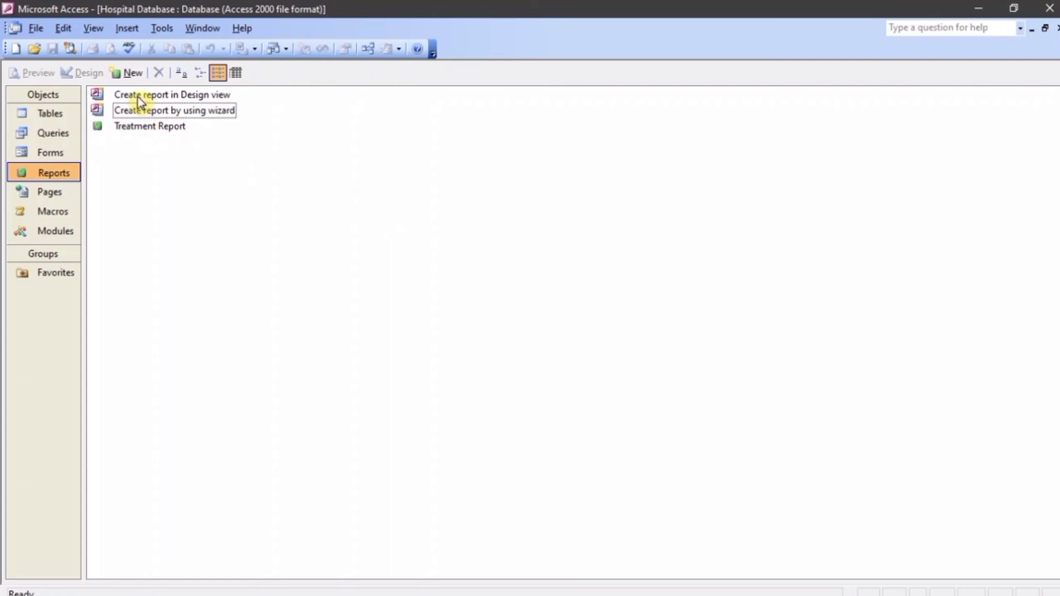
# Start another wizard-built report with the PatientName and Resident fields of the Molo Patient query.
pyautogui.doubleClick(184, 113)
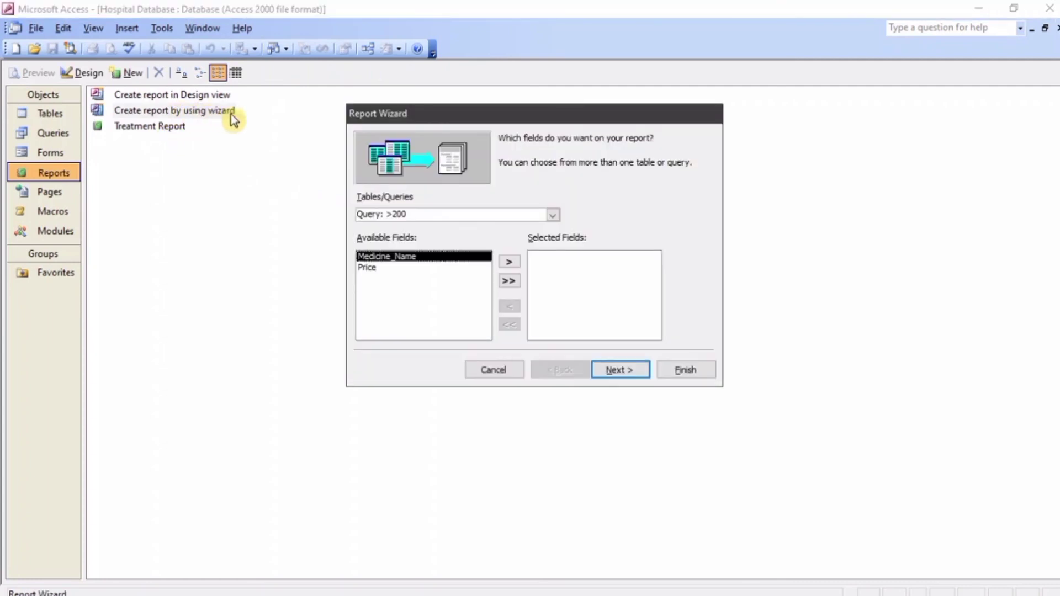
pyautogui.click(553, 214)
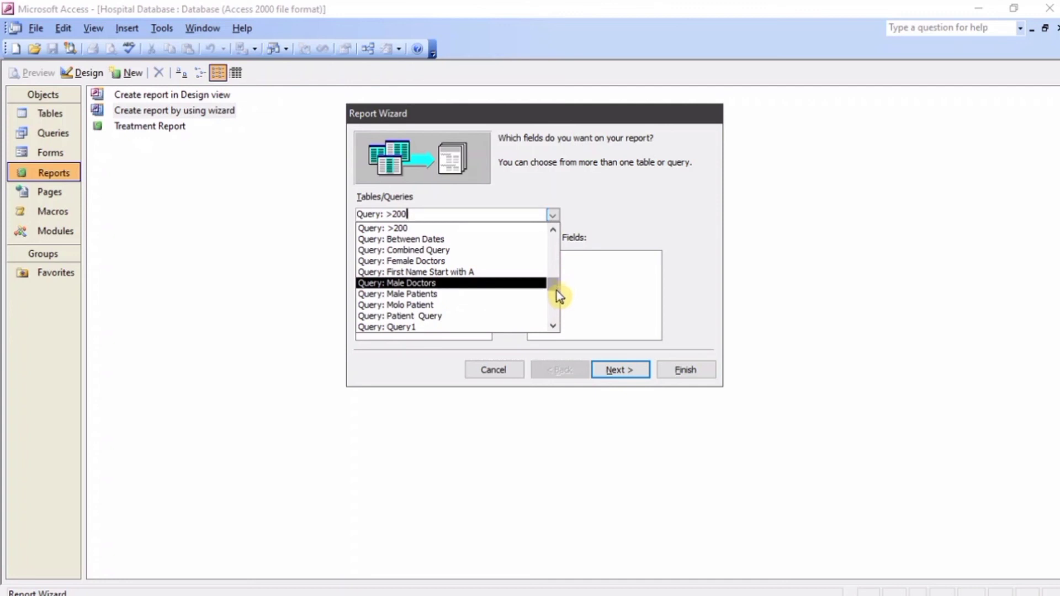
pyautogui.click(494, 304)
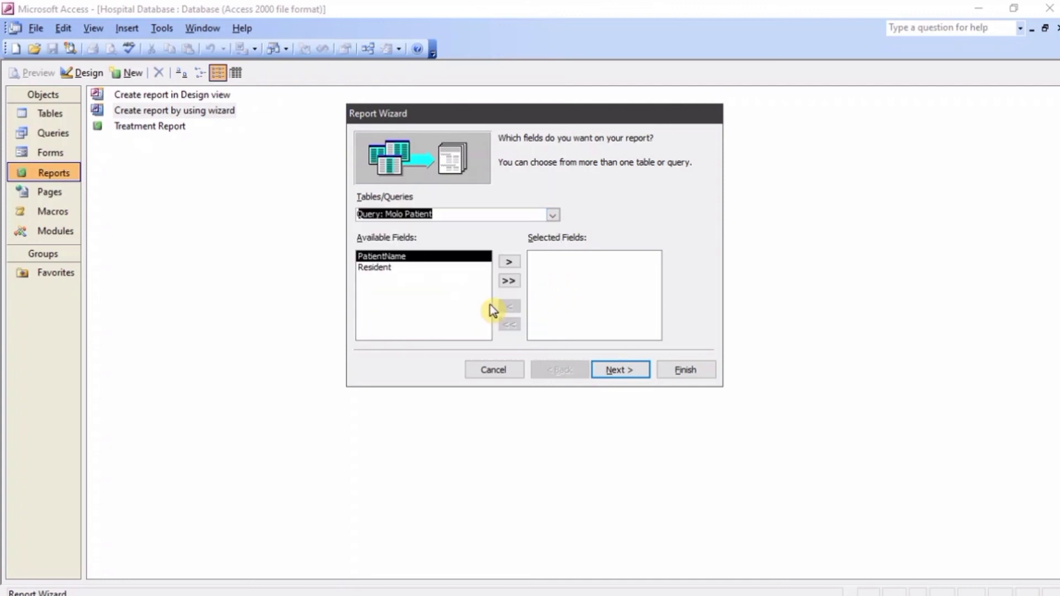
pyautogui.click(509, 282)
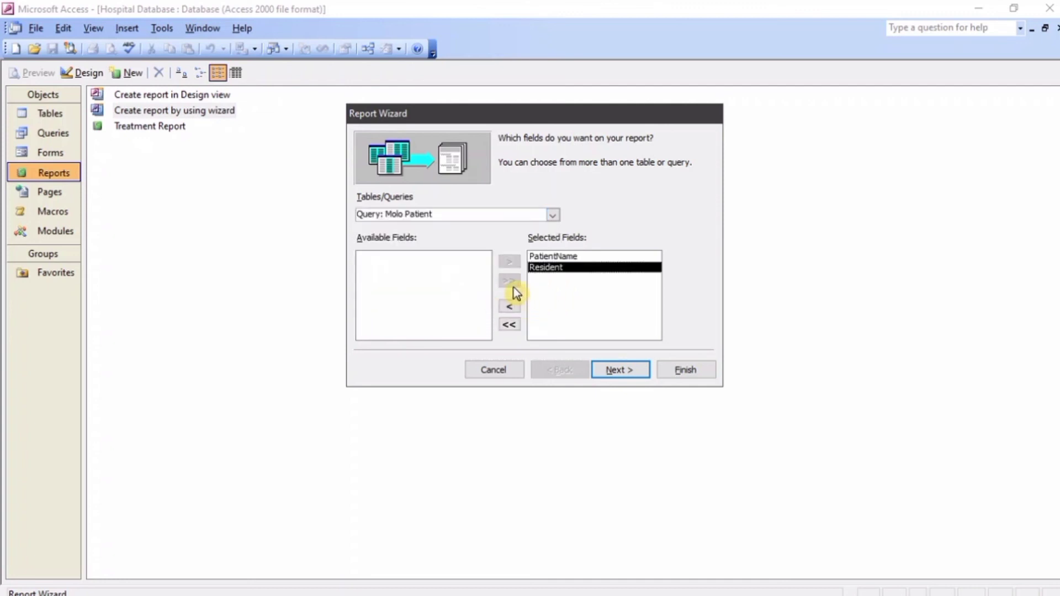
pyautogui.click(605, 364)
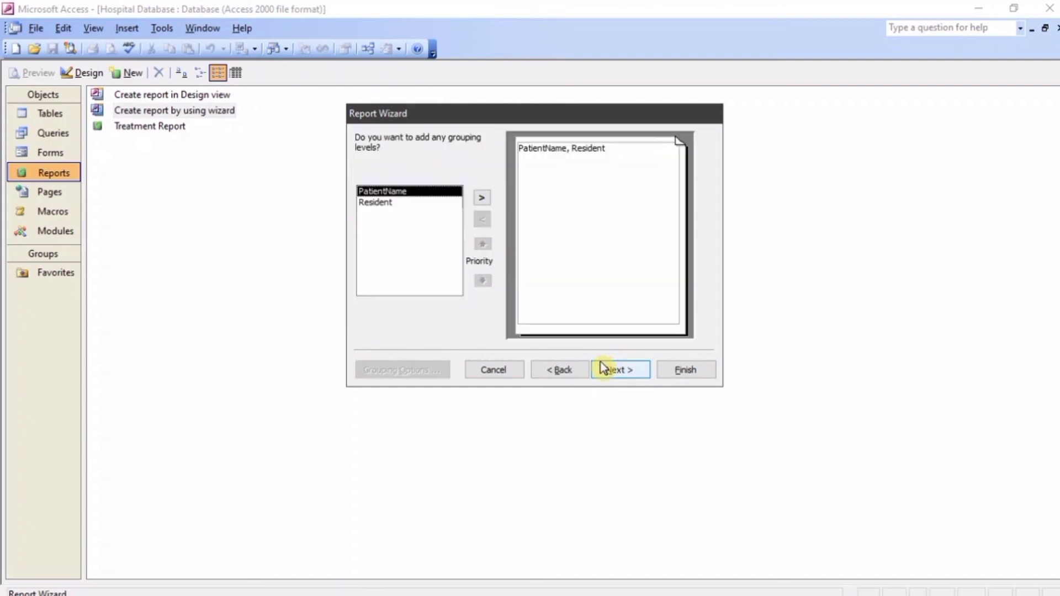
# Leave the report without grouping or sorting and keep the Tabular layout in portrait orientation.
pyautogui.click(608, 368)
pyautogui.click(612, 371)
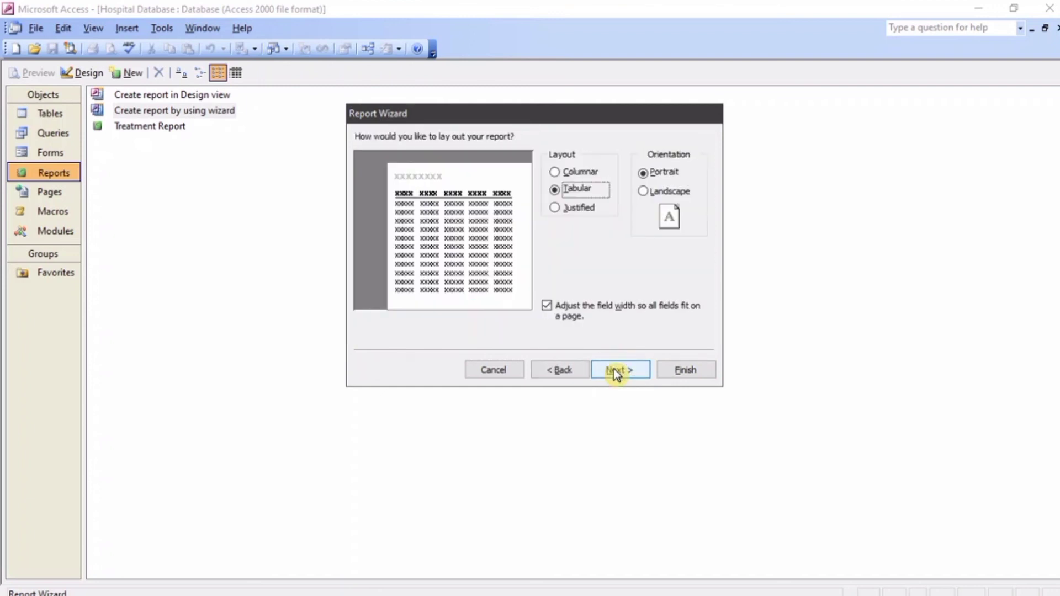
pyautogui.click(636, 371)
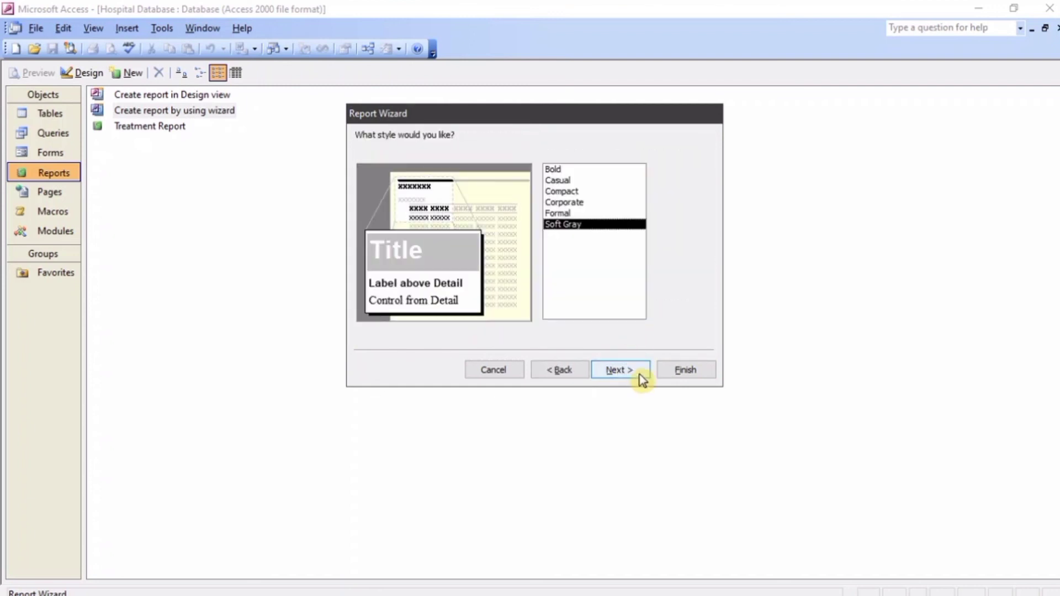
# Keep the Soft Gray style and set the report title to Molo Patient Report.
pyautogui.click(635, 372)
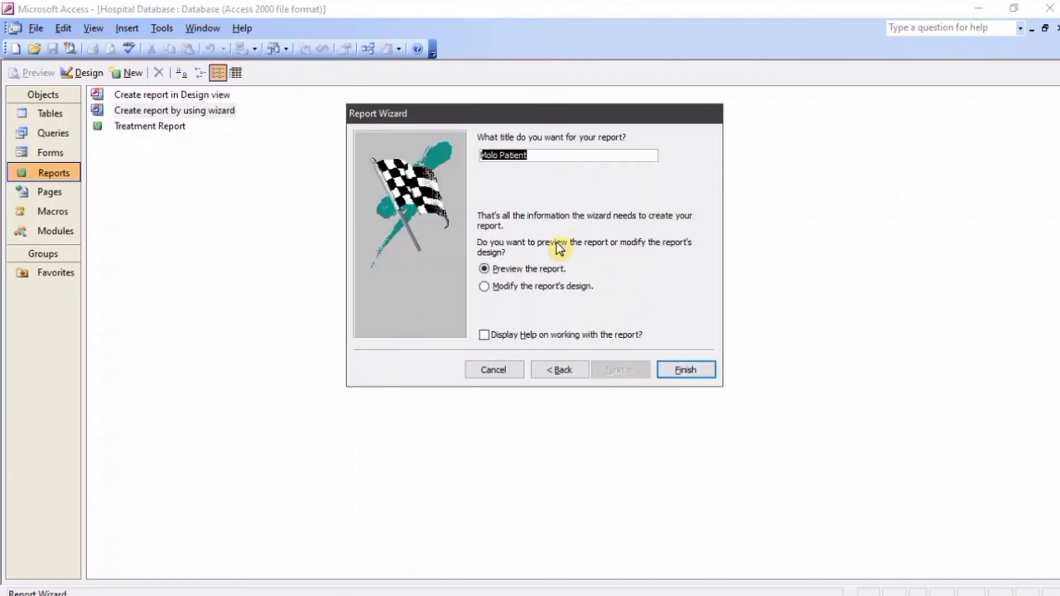
pyautogui.click(552, 158)
pyautogui.write('Report')
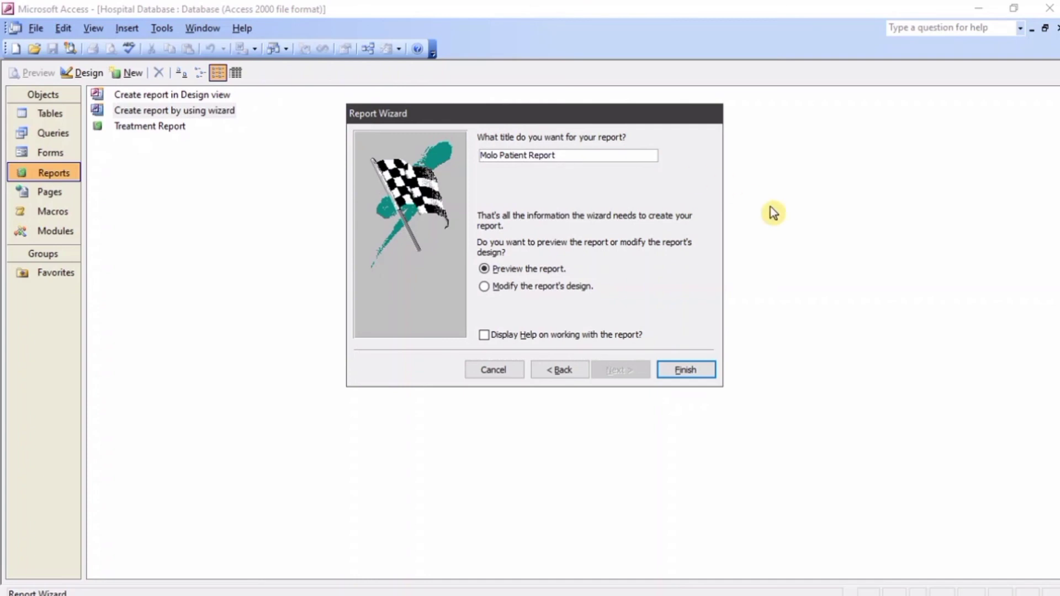
# Finish the Molo Patient Report wizard with a preview and close both the preview and the design view.
pyautogui.click(683, 370)
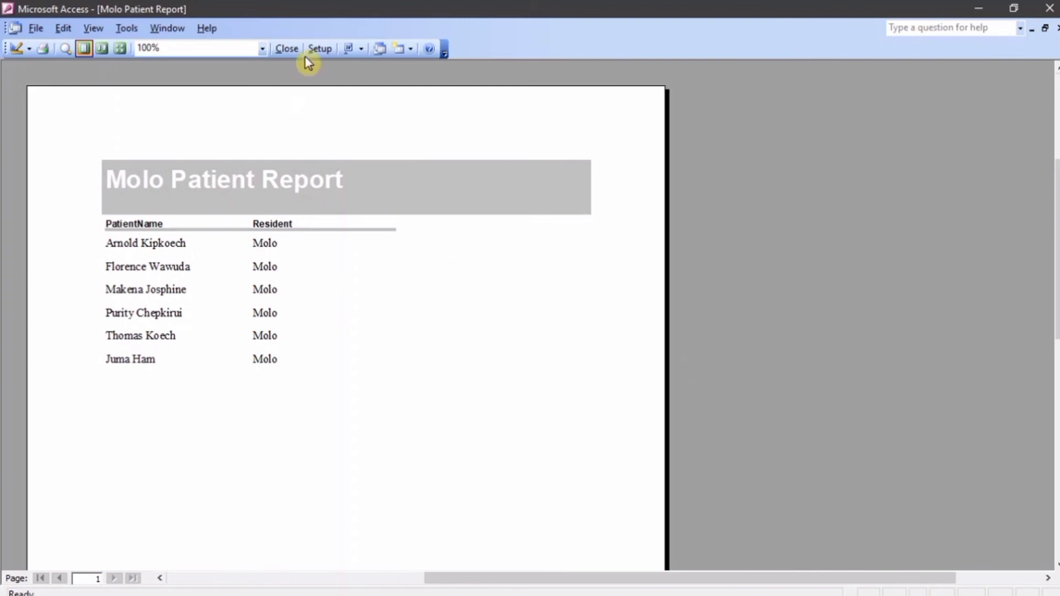
pyautogui.click(287, 49)
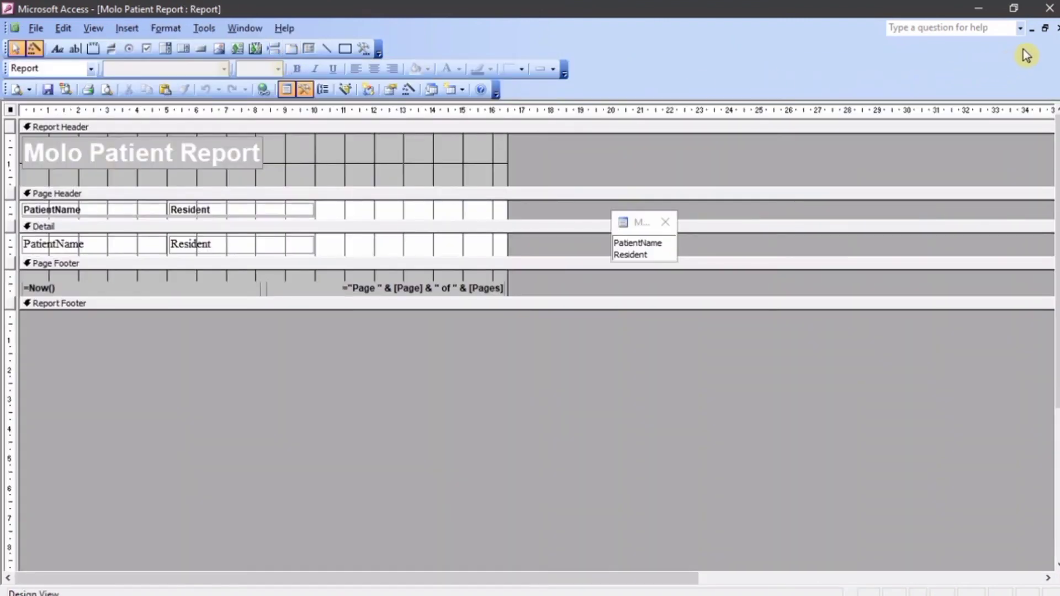
pyautogui.click(1058, 28)
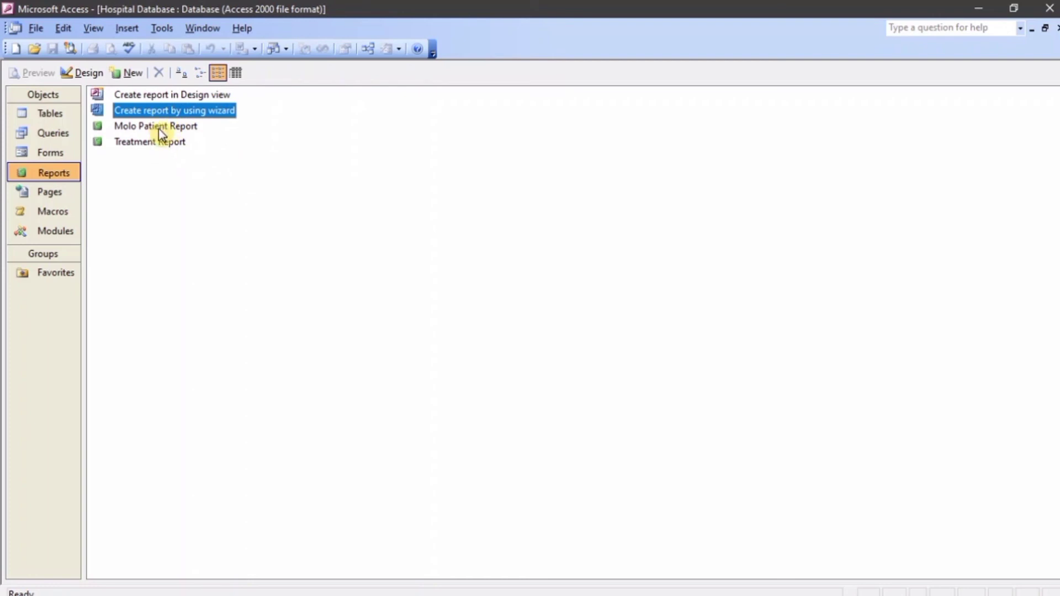
# Start another wizard-built report using all fields of the Doctor Table.
pyautogui.doubleClick(184, 114)
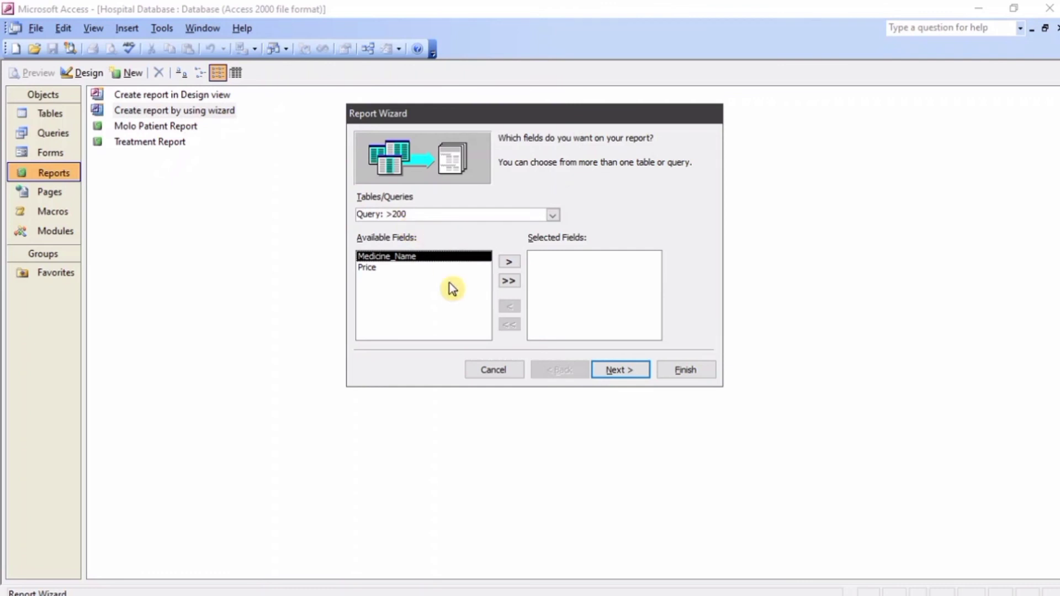
pyautogui.click(553, 217)
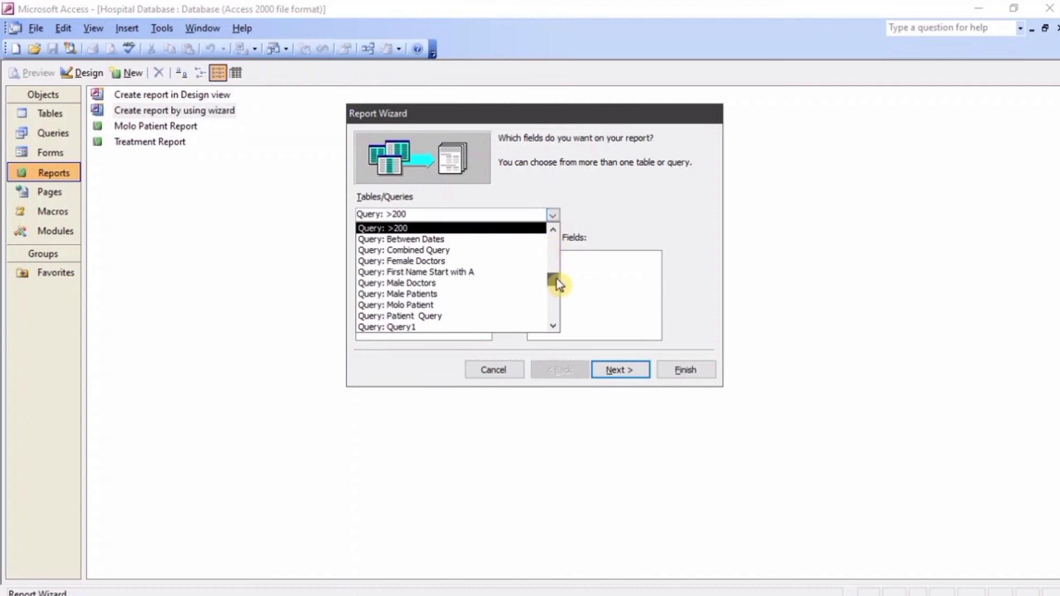
pyautogui.moveTo(558, 287); pyautogui.dragTo(560, 220)
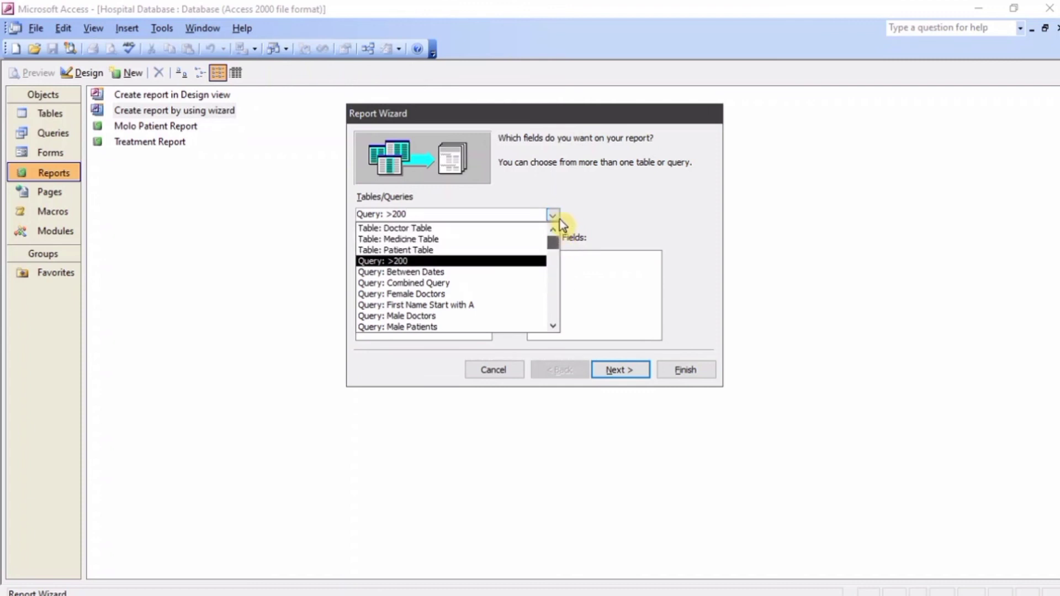
pyautogui.click(458, 228)
pyautogui.click(508, 282)
pyautogui.click(631, 368)
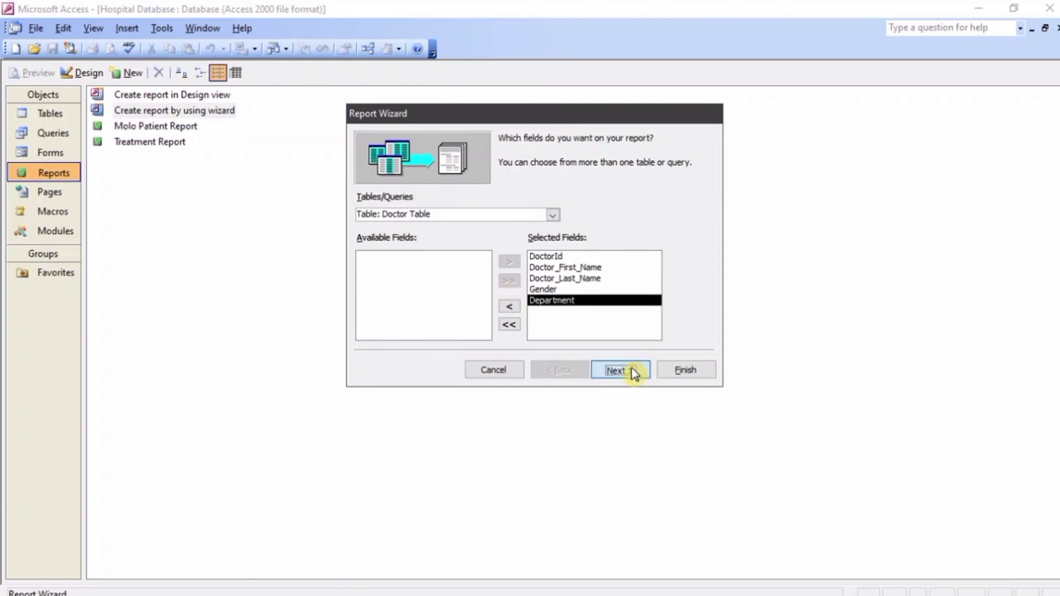
# Leave the report ungrouped and sort its records by DoctorId in ascending order.
pyautogui.click(634, 375)
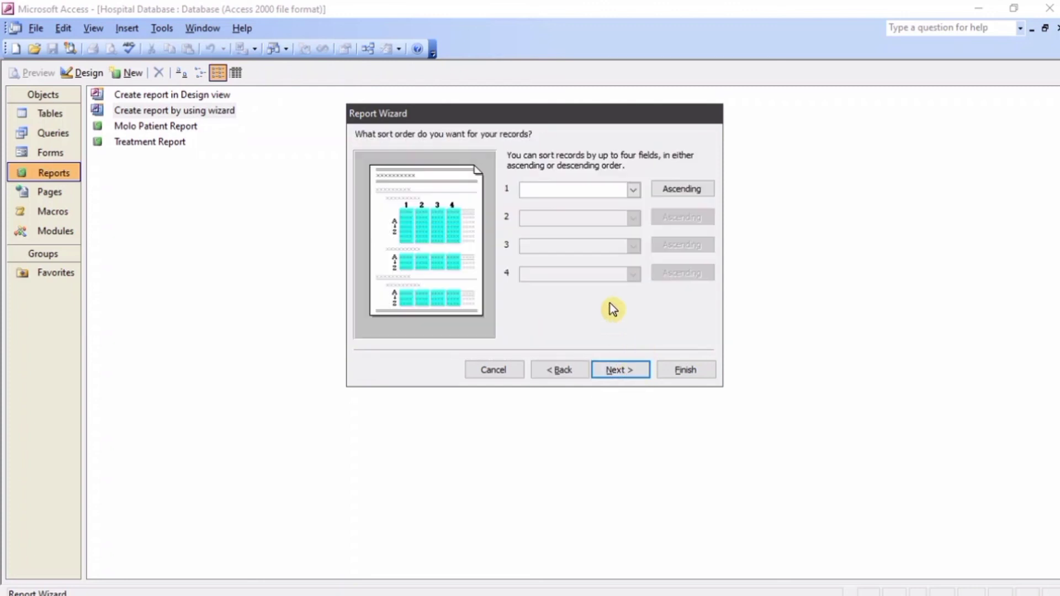
pyautogui.click(635, 194)
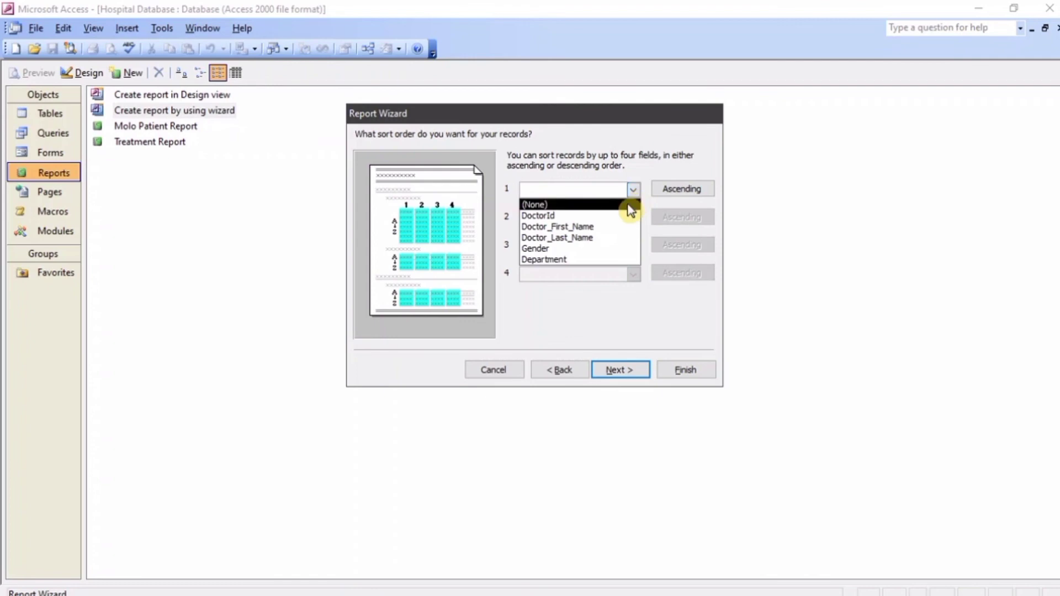
pyautogui.click(624, 215)
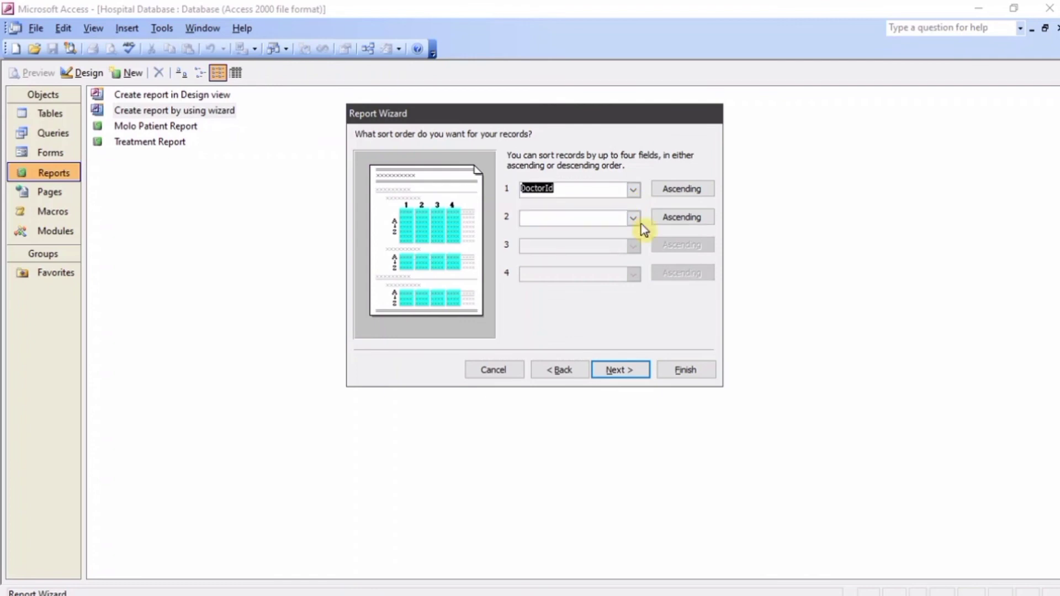
pyautogui.click(628, 377)
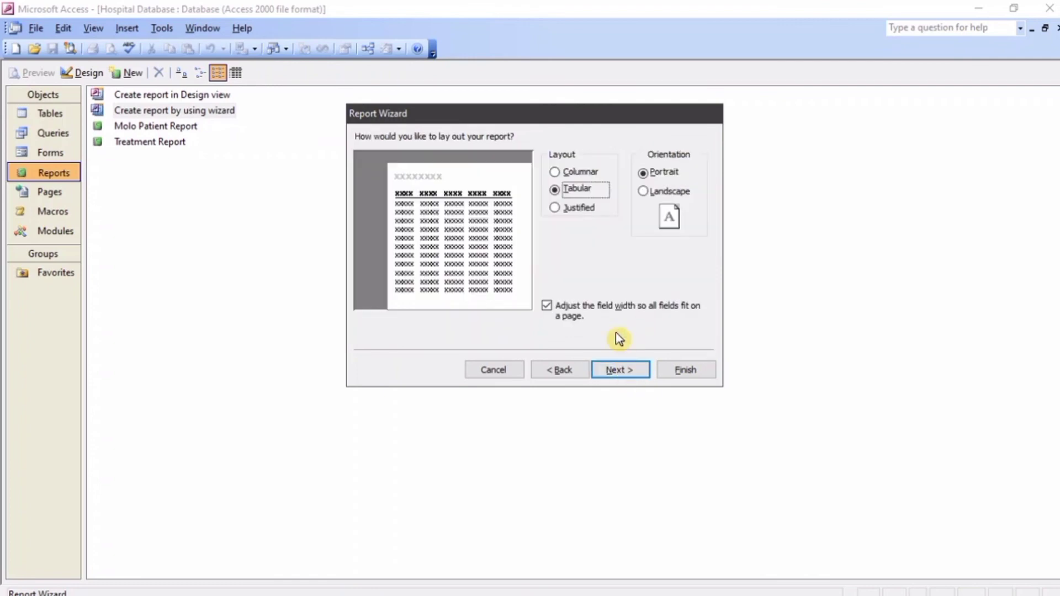
# Choose the Justified layout and the landscape orientation for the report.
pyautogui.click(576, 212)
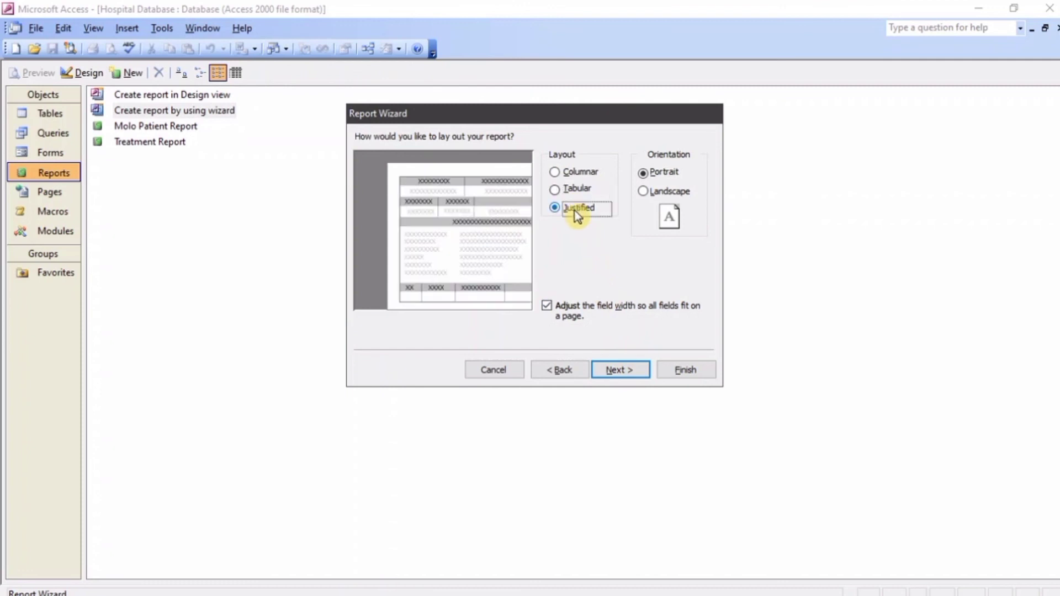
pyautogui.click(580, 174)
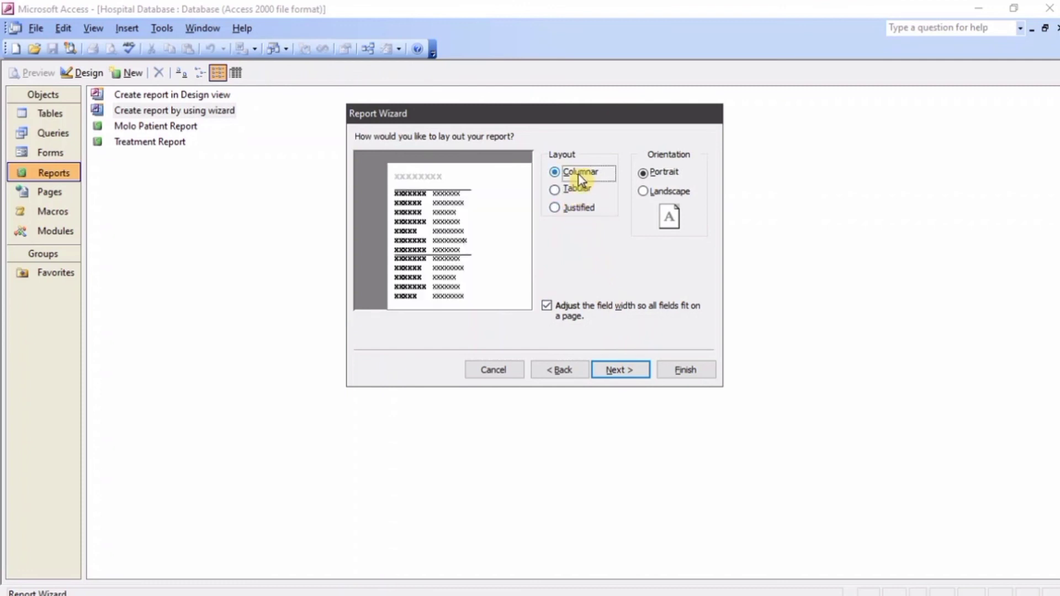
pyautogui.click(581, 209)
pyautogui.click(650, 193)
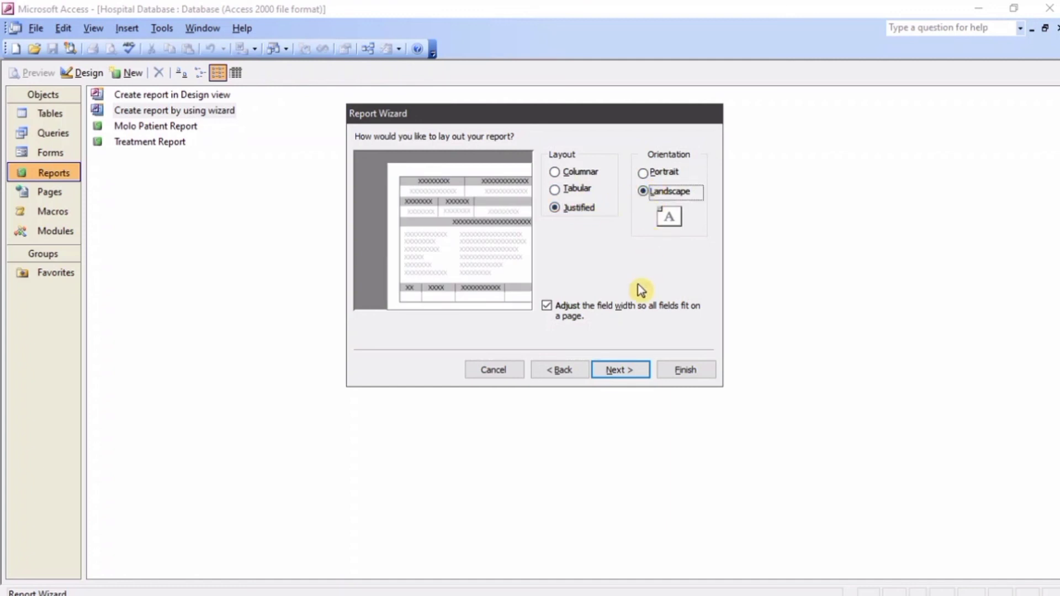
pyautogui.click(620, 369)
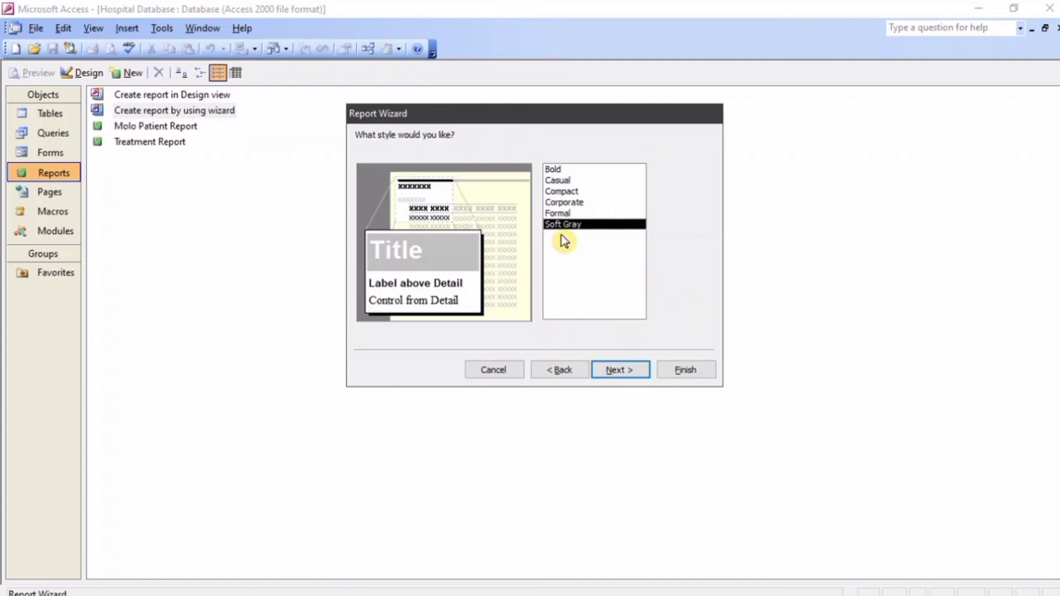
# Finish the report with the Soft Gray style and the title Doctor Table, and close it after viewing its preview.
pyautogui.click(614, 364)
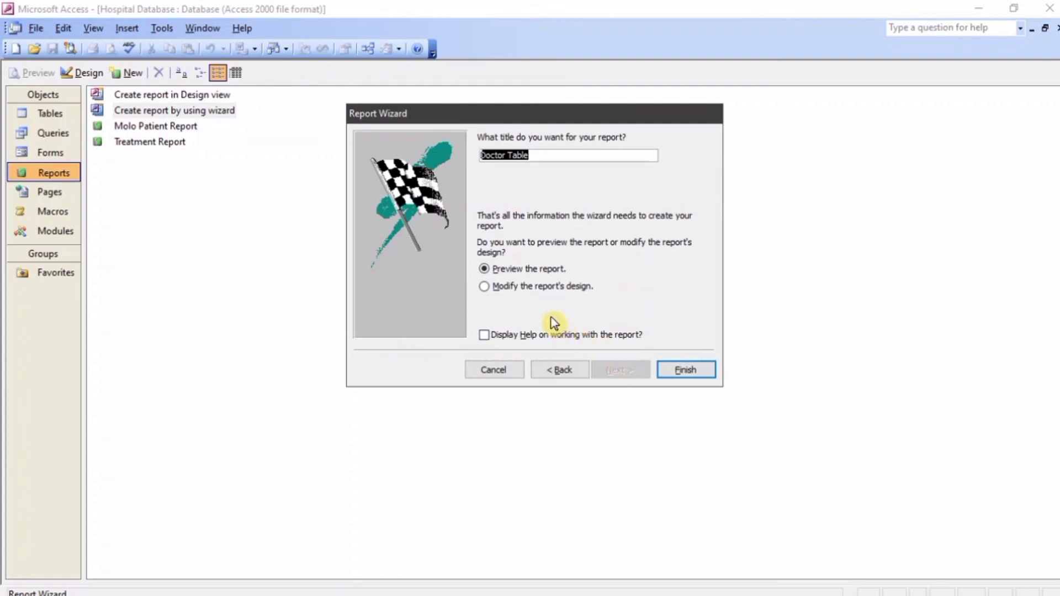
pyautogui.click(683, 370)
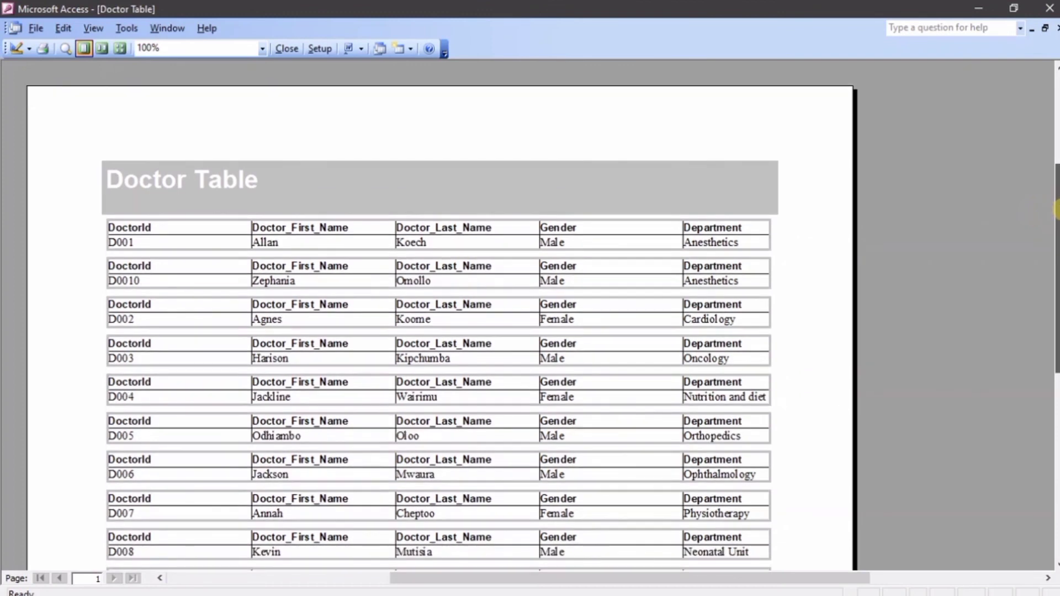
pyautogui.moveTo(1055, 210); pyautogui.dragTo(1055, 239)
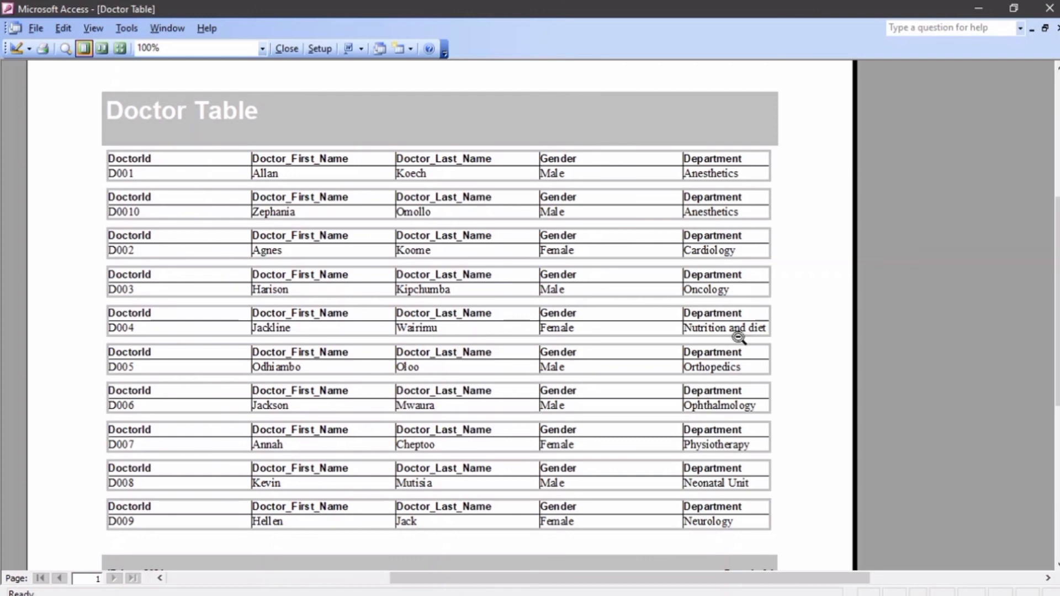
pyautogui.click(1056, 27)
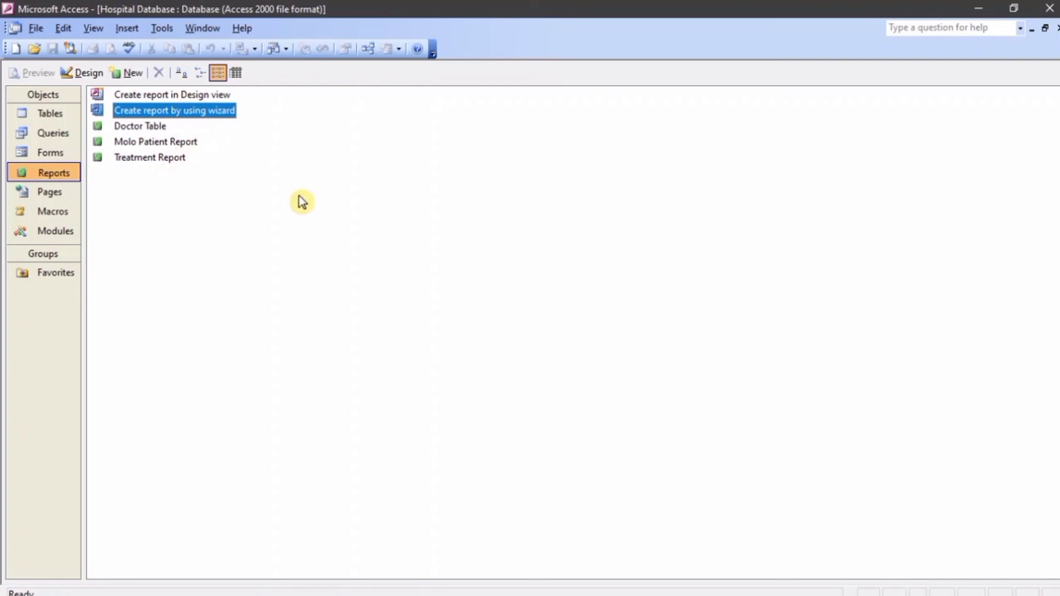
# Open the Molo Patient Report in design view and enlarge its Page Footer to about 3 cm and its Detail section to about 2.5 cm.
pyautogui.click(160, 142)
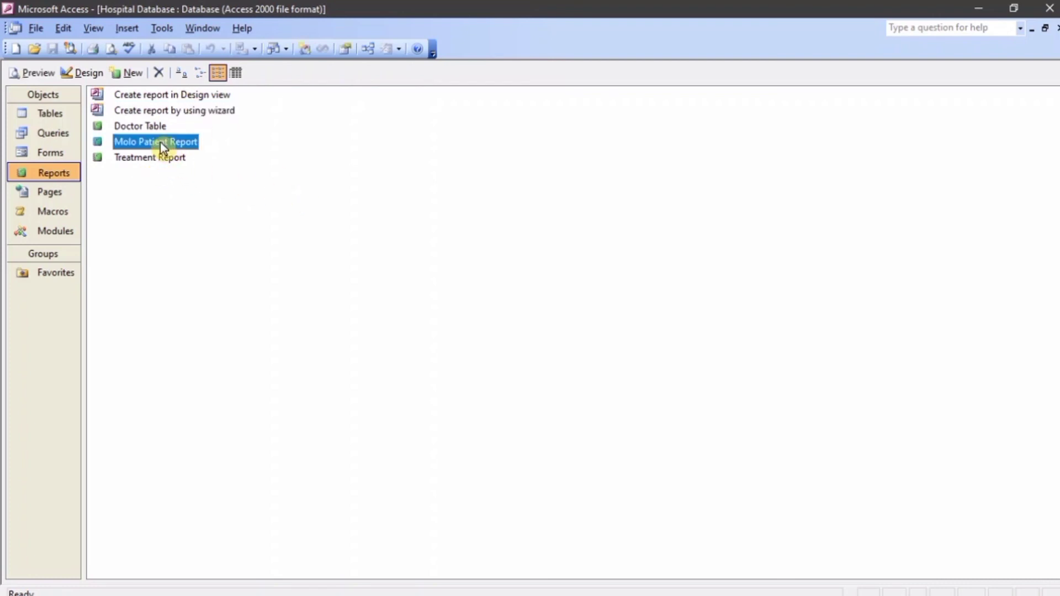
pyautogui.click(82, 76)
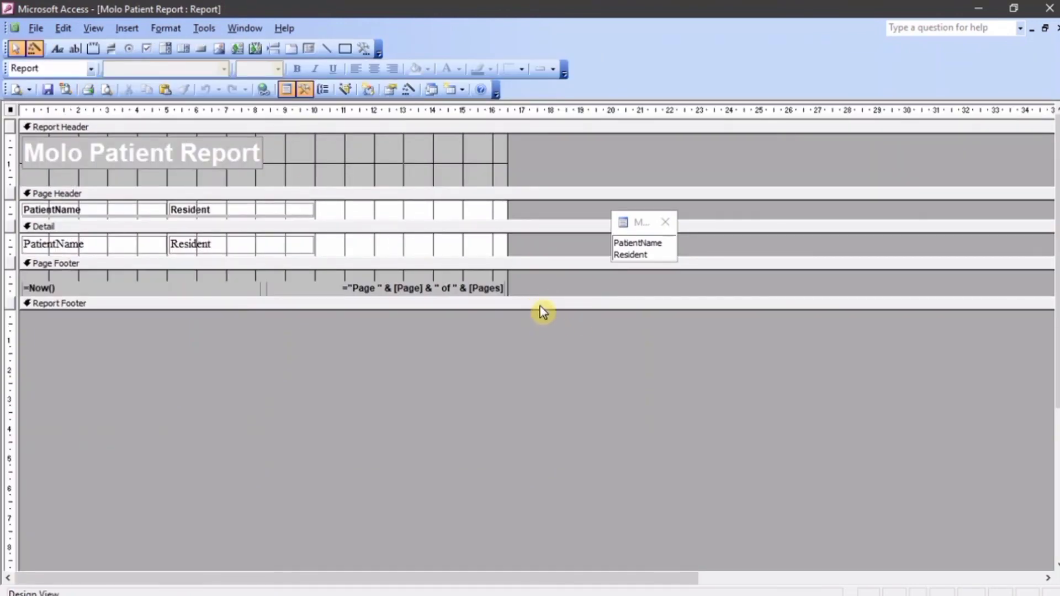
pyautogui.moveTo(540, 294); pyautogui.dragTo(541, 356)
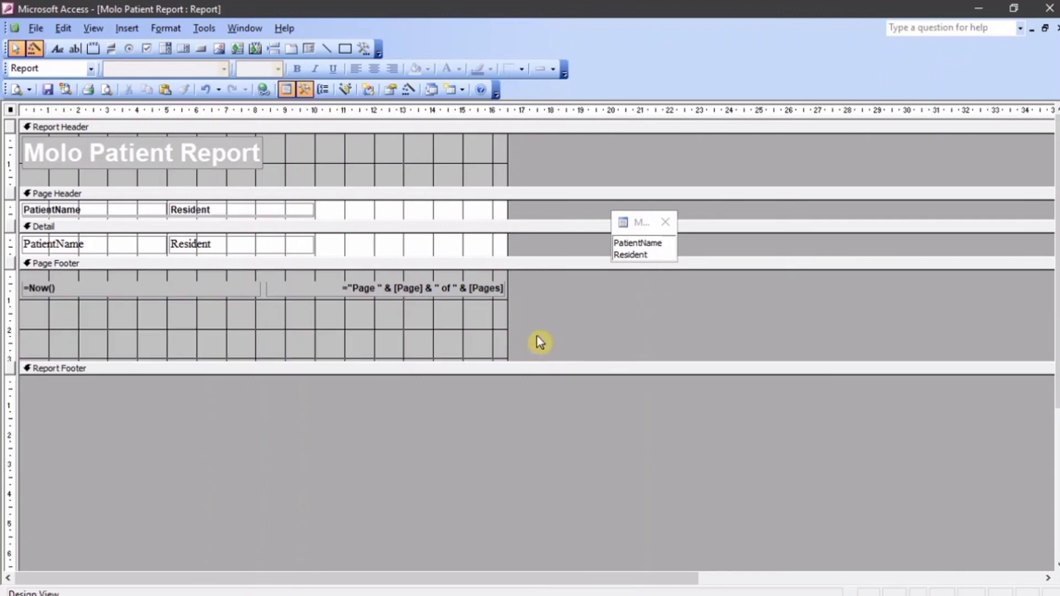
pyautogui.moveTo(528, 256); pyautogui.dragTo(546, 309)
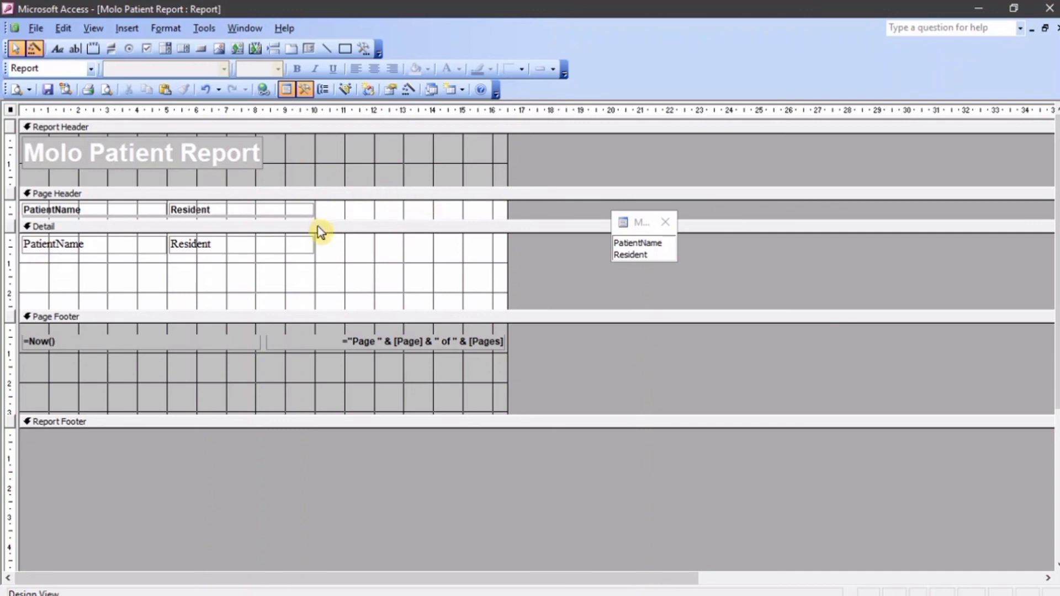
# Insert the excel picture from the Desktop beside the Resident field in the Detail section, sized about 2 cm square.
pyautogui.click(219, 49)
pyautogui.click(348, 245)
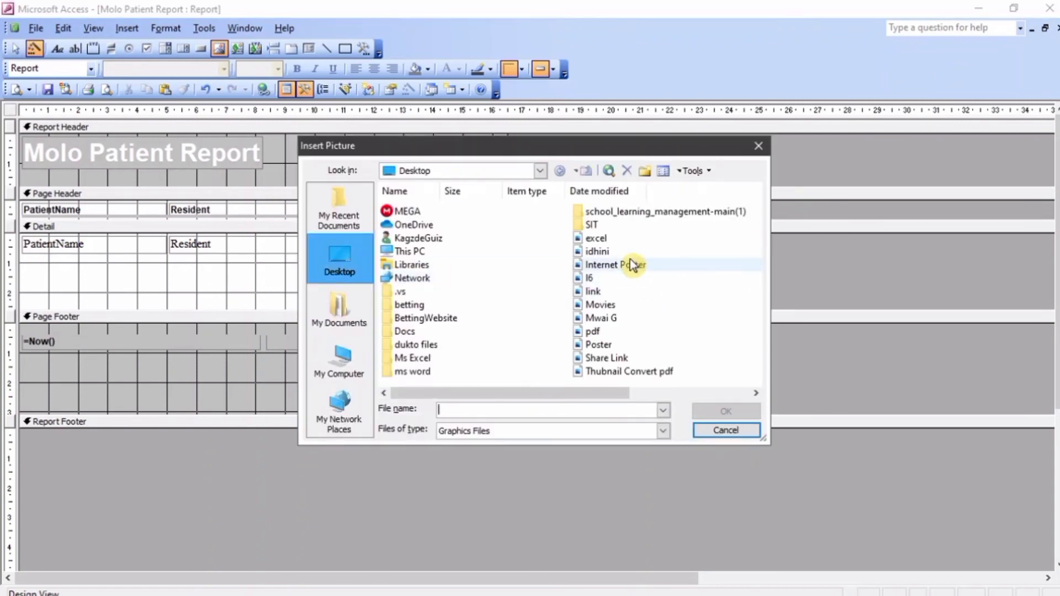
pyautogui.click(599, 239)
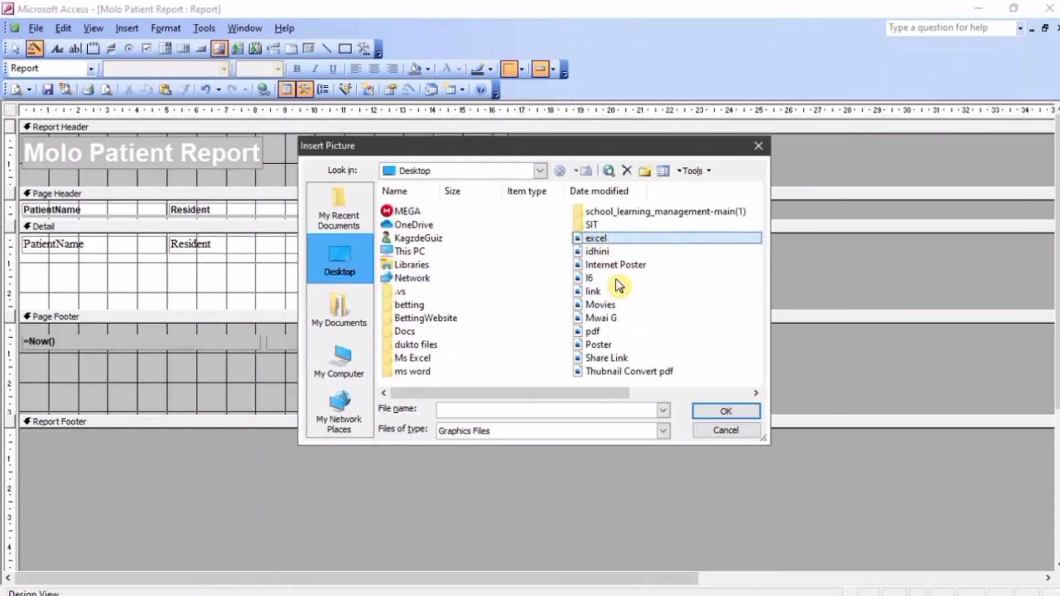
pyautogui.click(706, 412)
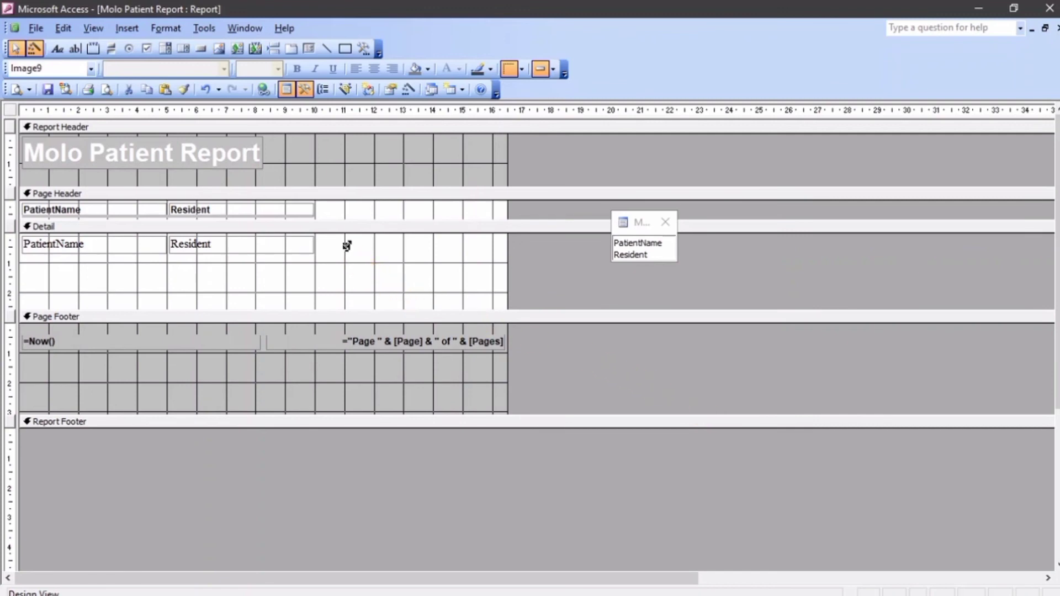
pyautogui.moveTo(349, 249); pyautogui.dragTo(410, 305)
pyautogui.moveTo(407, 258); pyautogui.dragTo(390, 241)
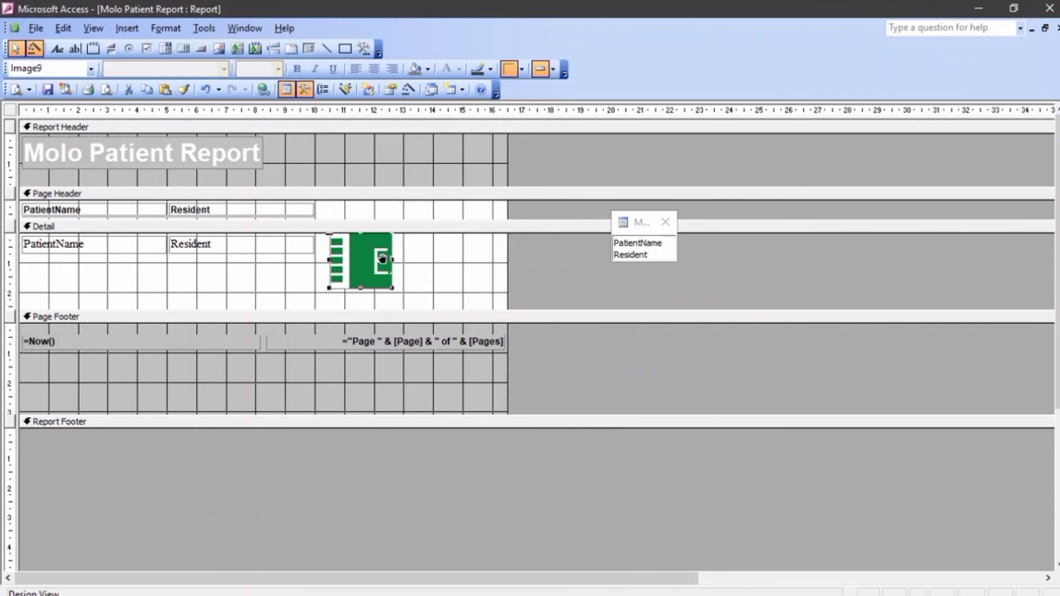
# Shorten the report header title to Molo Patient and move its label about 4 cm toward the middle of the header.
pyautogui.click(172, 161)
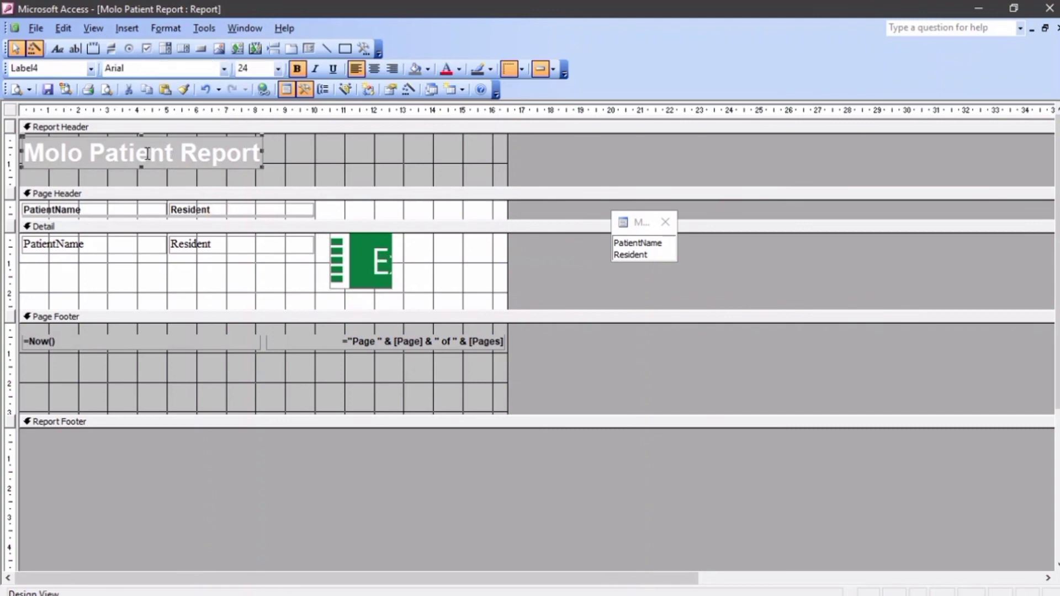
pyautogui.doubleClick(178, 154)
pyautogui.click(179, 153)
pyautogui.doubleClick(182, 155)
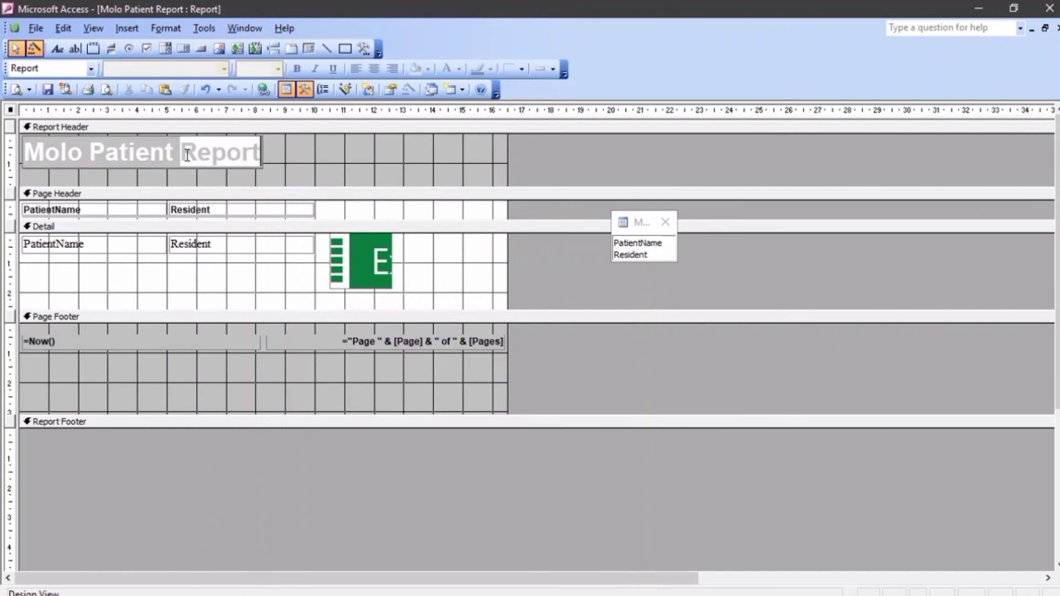
pyautogui.press('Delete')
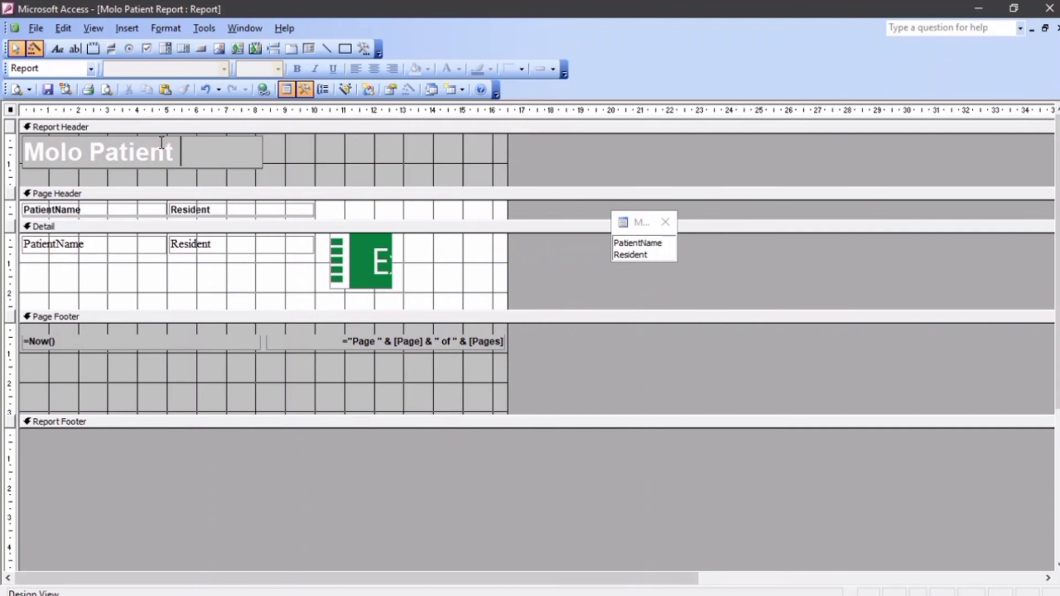
pyautogui.click(381, 177)
pyautogui.click(211, 137)
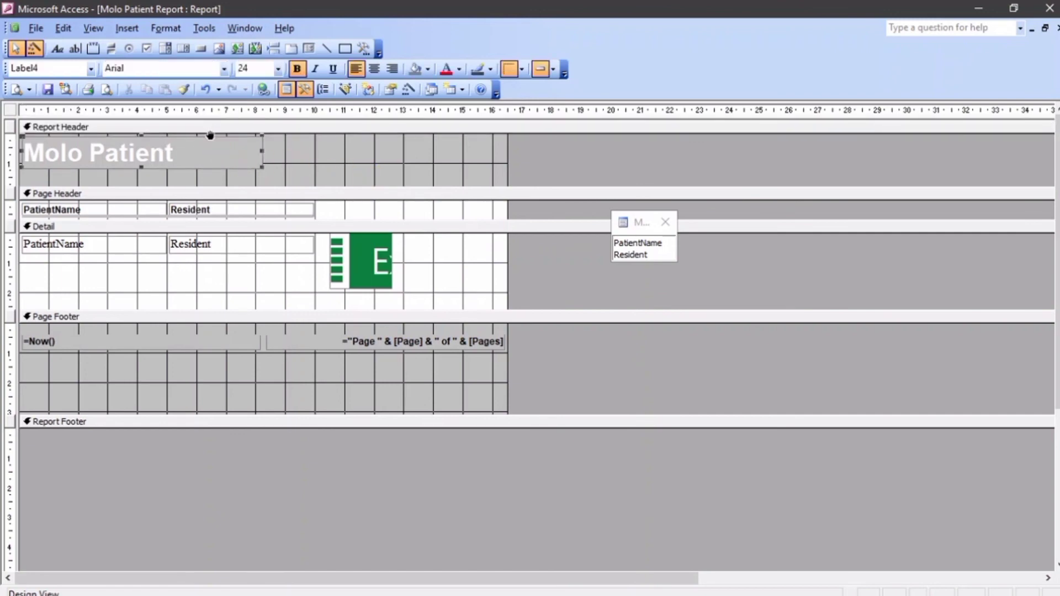
pyautogui.moveTo(210, 136); pyautogui.dragTo(320, 139)
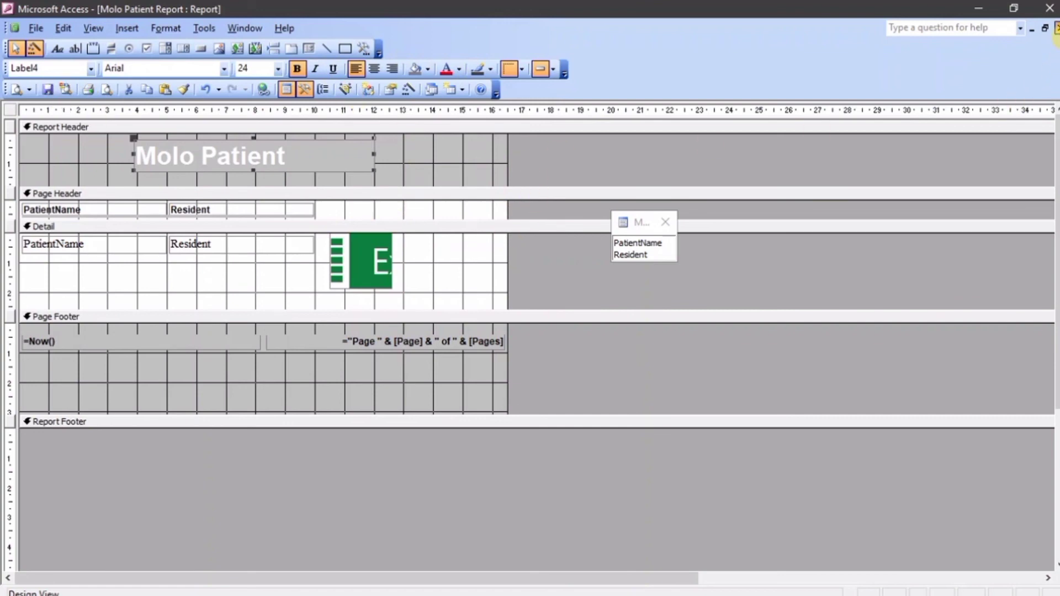
# Close the report's design, preview the edited Molo Patient Report and close the preview.
pyautogui.click(1057, 27)
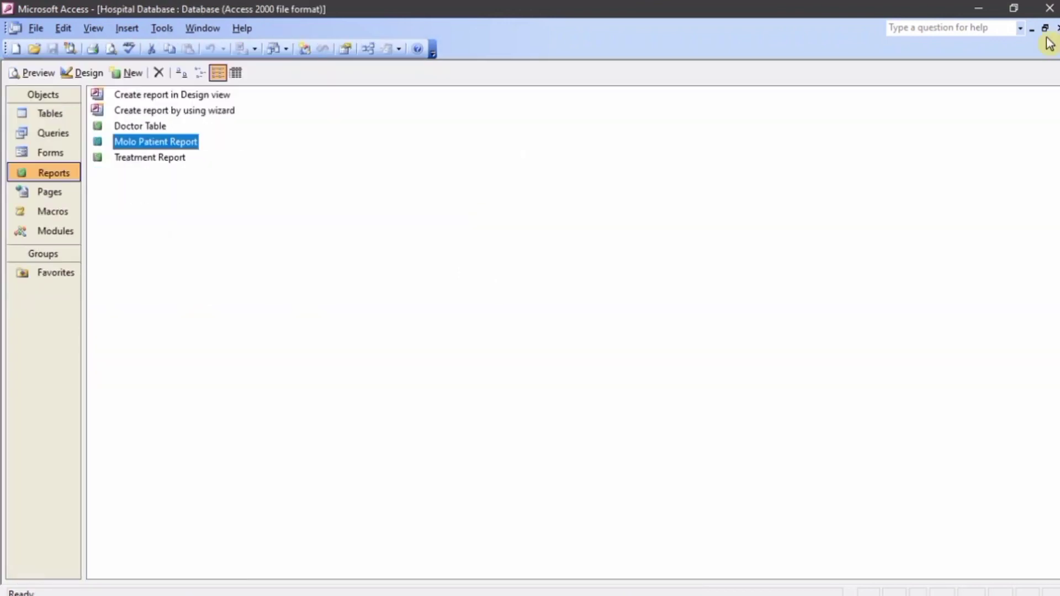
pyautogui.doubleClick(165, 142)
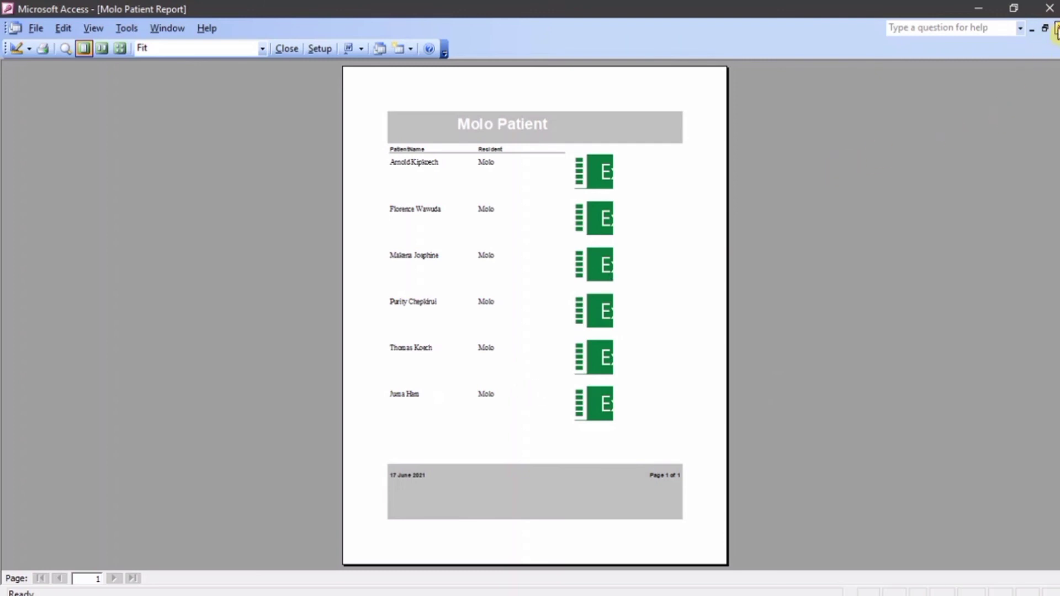
pyautogui.click(1056, 28)
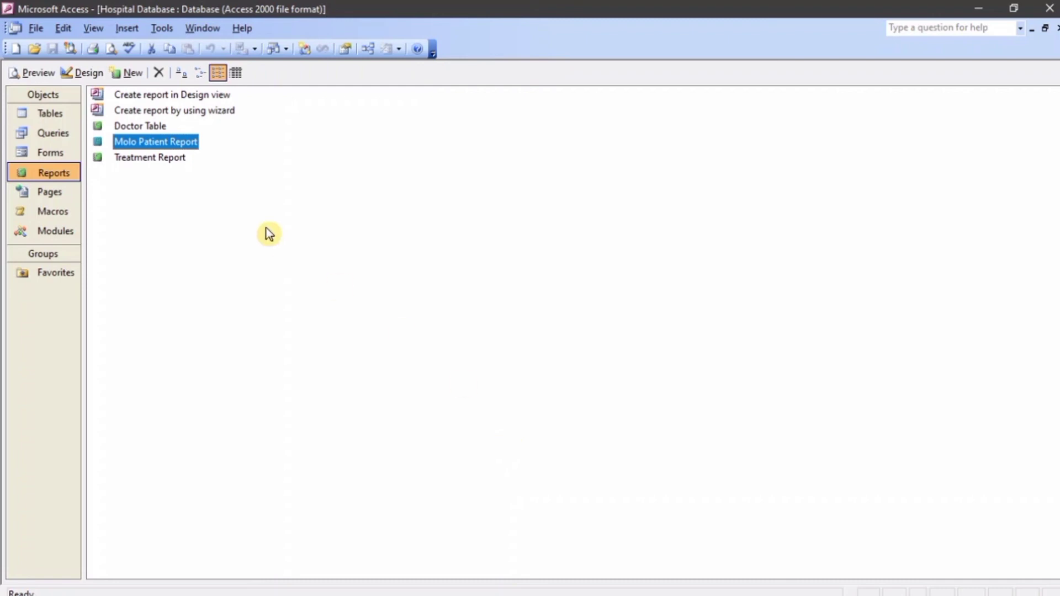
# Create a new macro with a MsgBox action that displays the message Hello World.
pyautogui.click(64, 211)
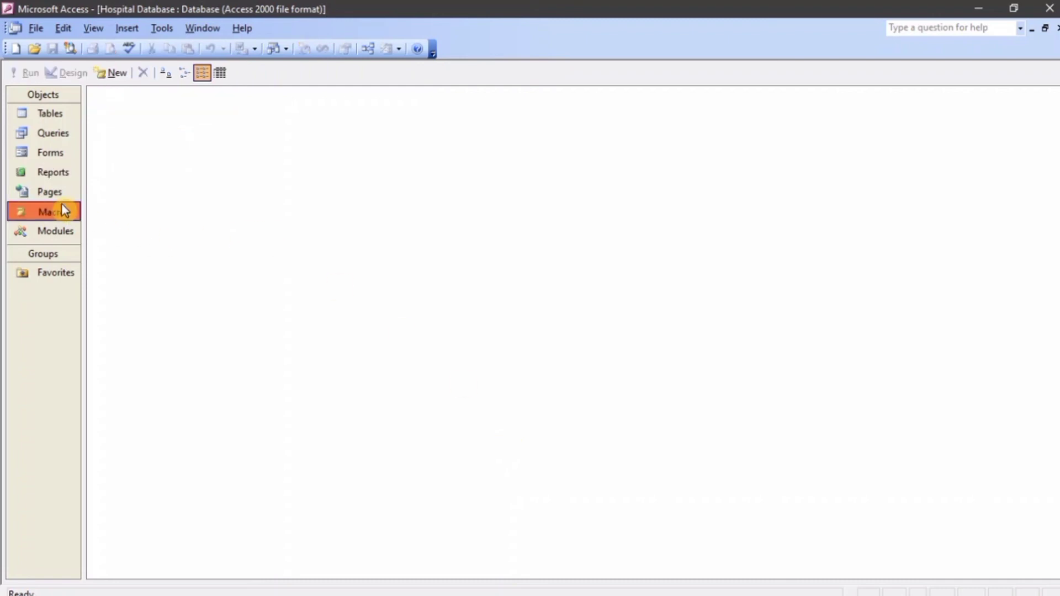
pyautogui.click(114, 74)
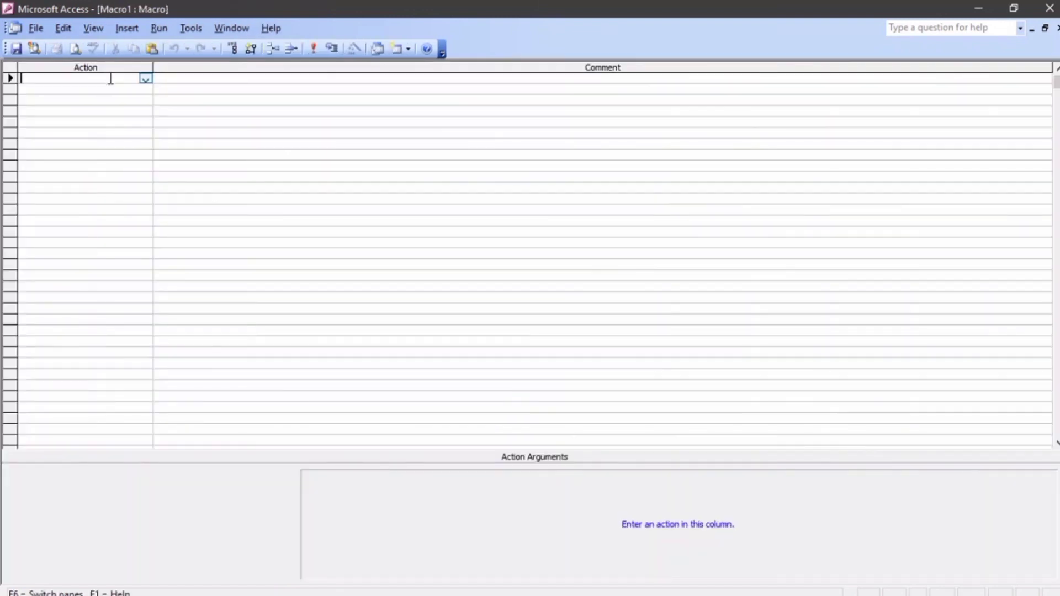
pyautogui.click(145, 80)
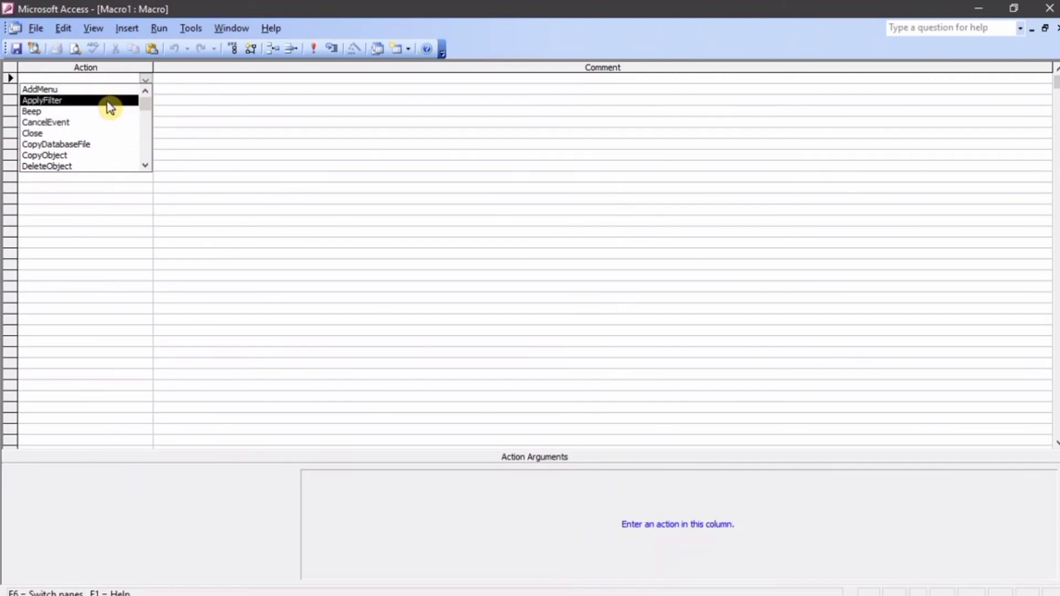
pyautogui.press('Down')
pyautogui.press('Down')
pyautogui.press('Down')
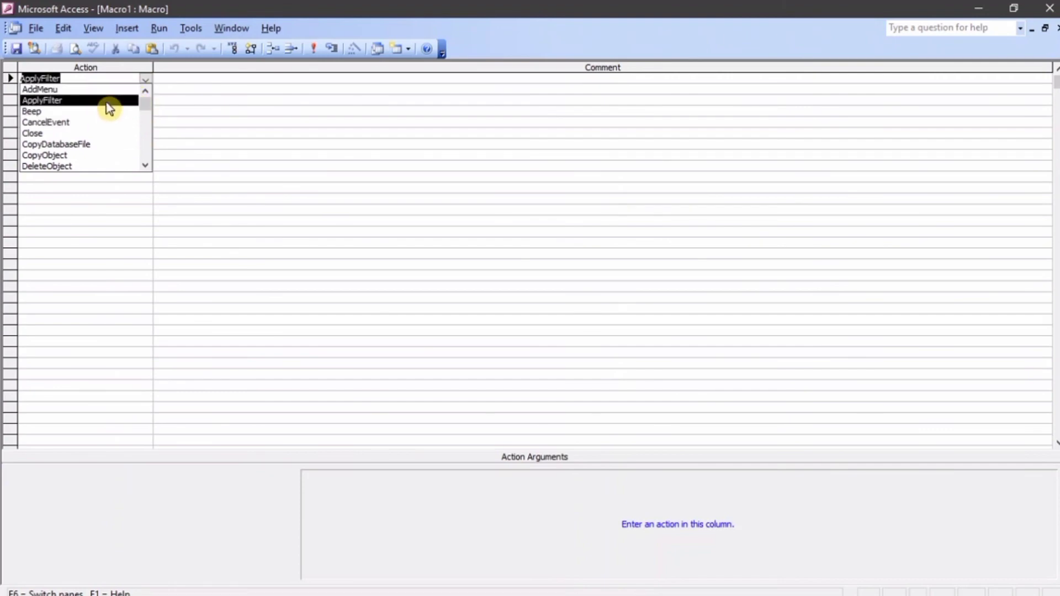
pyautogui.press('Down')
pyautogui.press('Down')
pyautogui.press('Up')
pyautogui.press('Down')
pyautogui.press('Down')
pyautogui.press('Down')
pyautogui.press('Down')
pyautogui.press('Down')
pyautogui.press('Down')
pyautogui.press('Down')
pyautogui.press('Down')
pyautogui.press('Down')
pyautogui.press('Down')
pyautogui.press('Down')
pyautogui.press('Down')
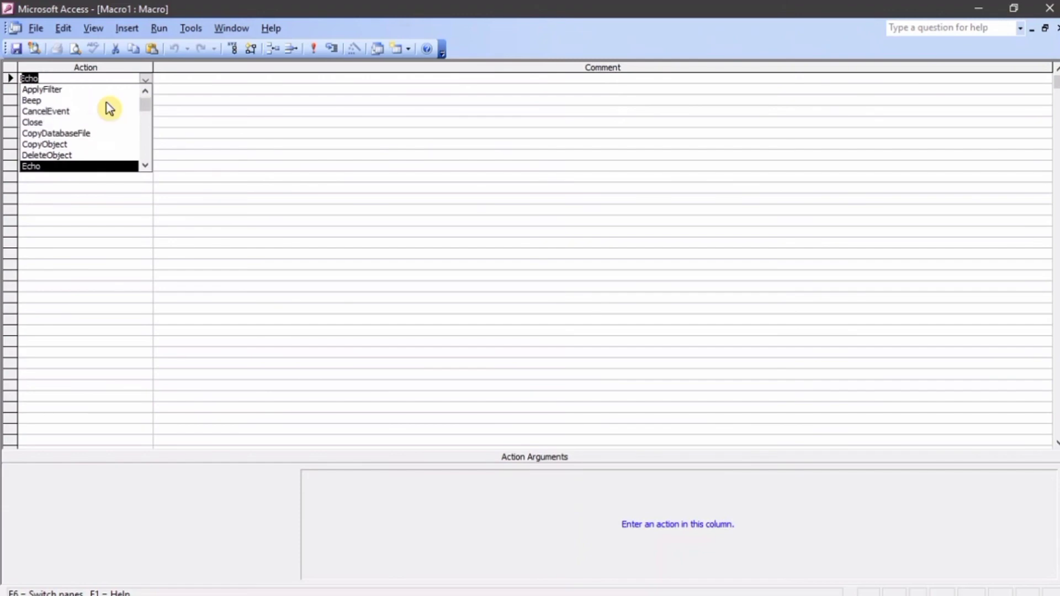
pyautogui.press('Down')
pyautogui.press('Down')
pyautogui.press('Down')
pyautogui.press('Down')
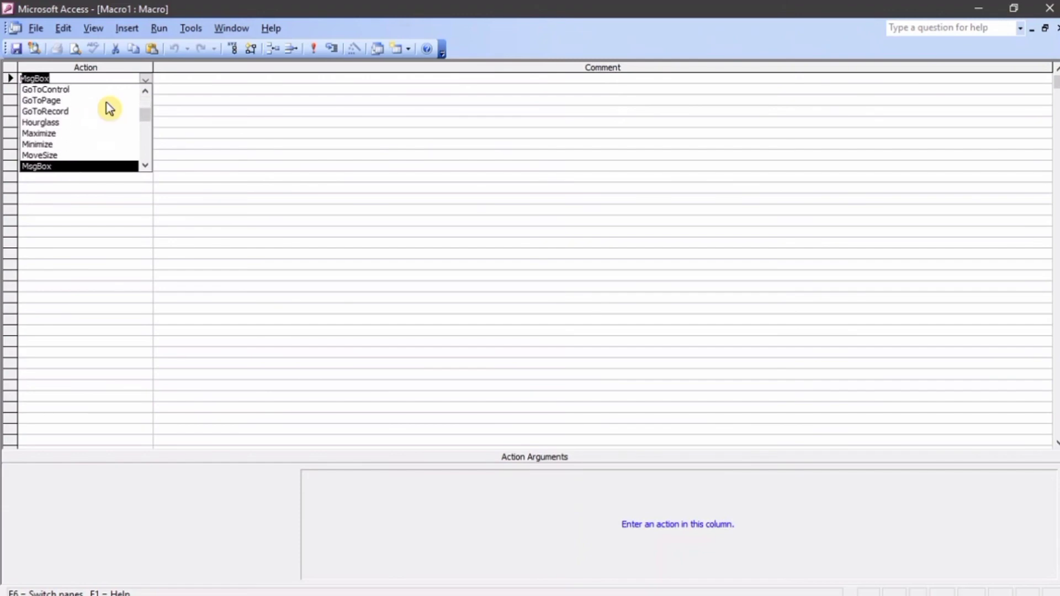
pyautogui.press('Up')
pyautogui.press('Up')
pyautogui.press('Return')
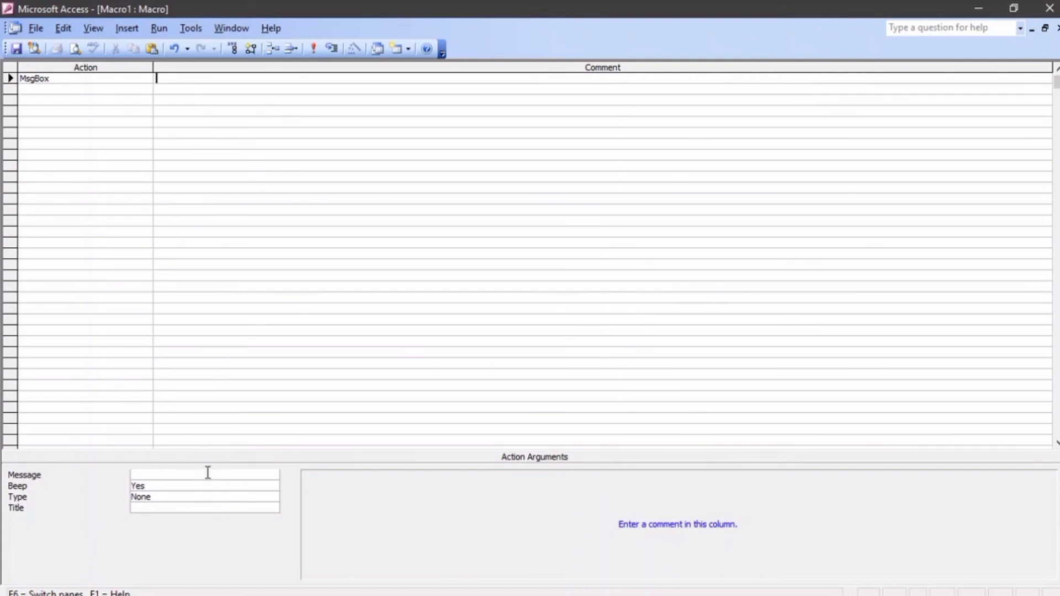
pyautogui.click(174, 474)
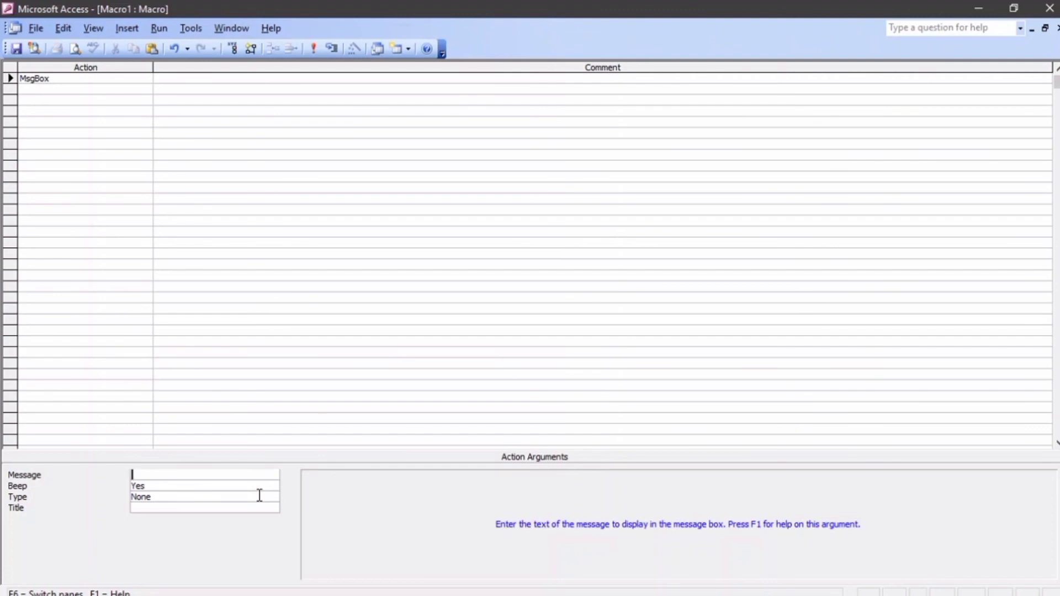
pyautogui.write('Hello World')
# Run the macro, saving it under the name Greetings, and dismiss its message box.
pyautogui.click(314, 49)
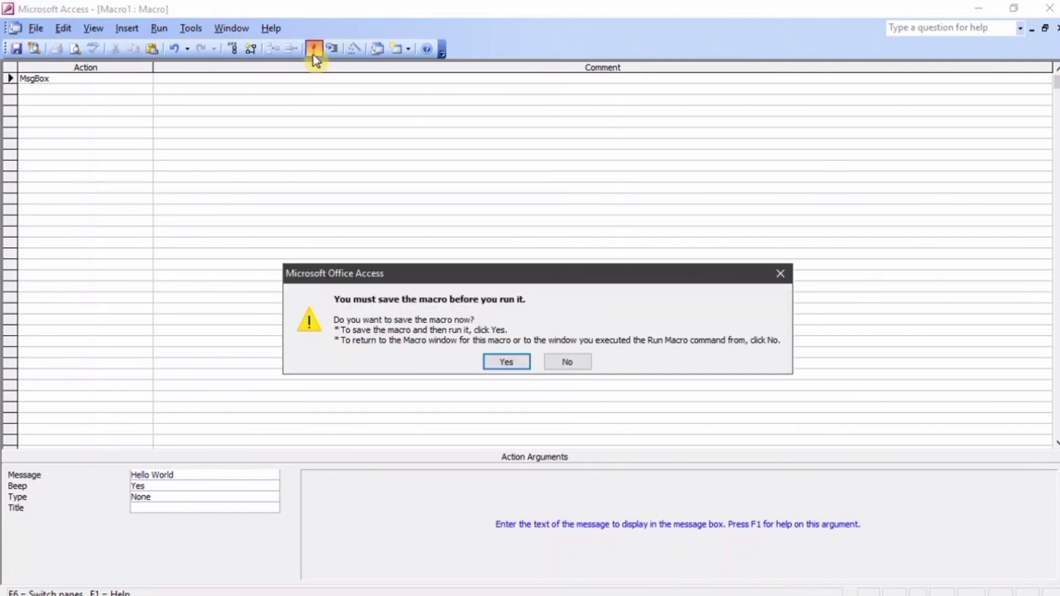
pyautogui.click(527, 362)
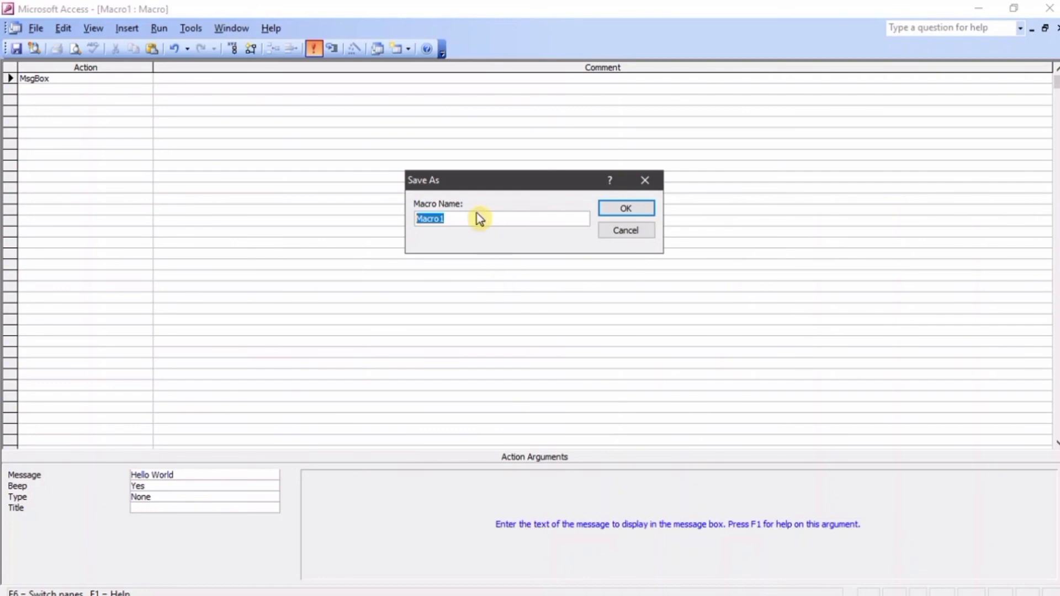
pyautogui.press('BackSpace')
pyautogui.write('Greetings')
pyautogui.click(604, 210)
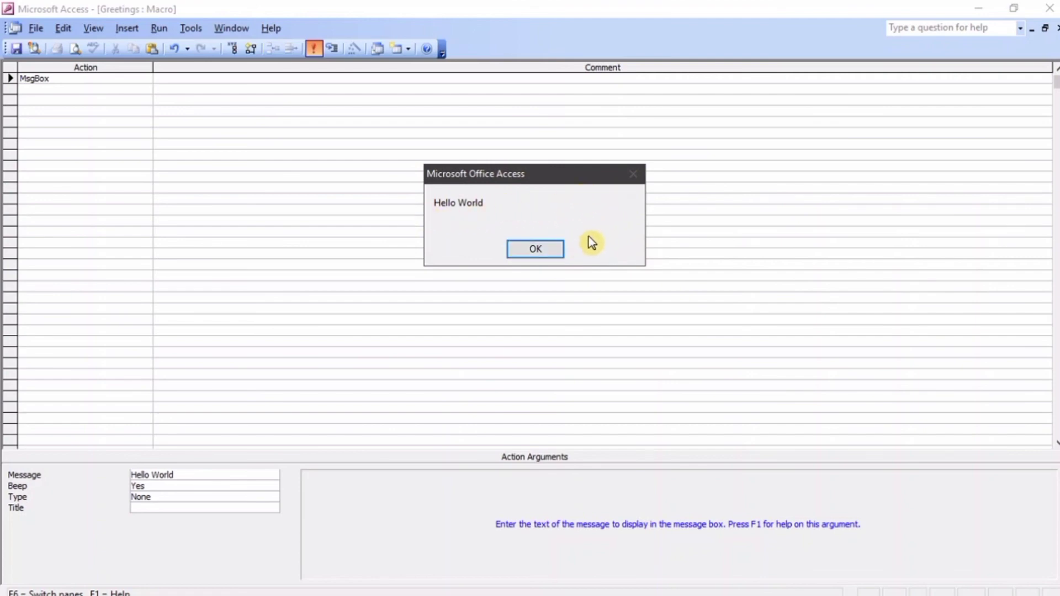
pyautogui.click(534, 251)
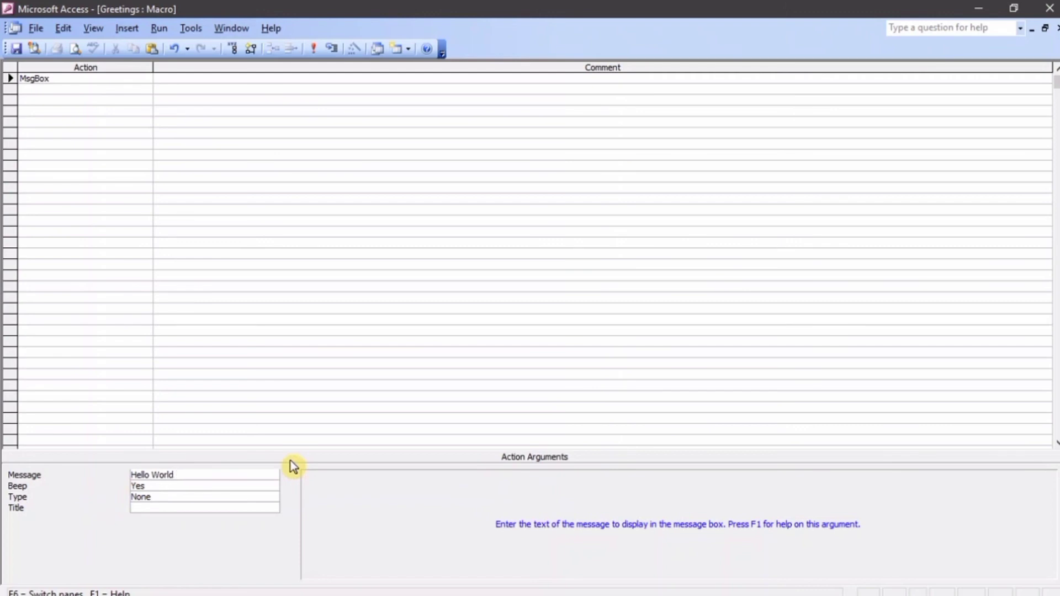
# Set the message box's title to Title, save and rerun the Greetings macro, and dismiss the message.
pyautogui.click(215, 509)
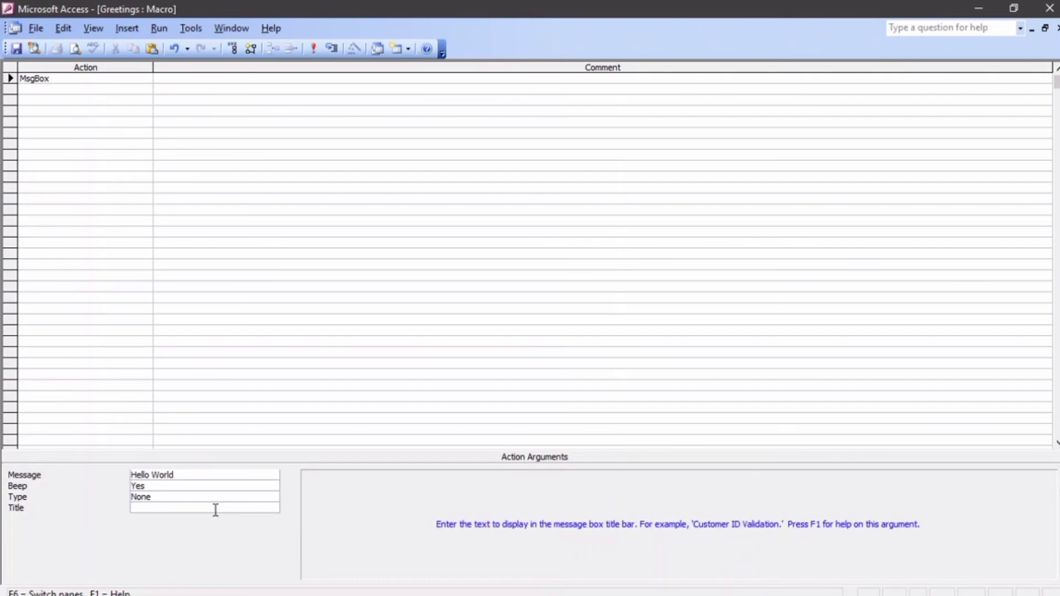
pyautogui.write('Title')
pyautogui.click(314, 48)
pyautogui.click(507, 361)
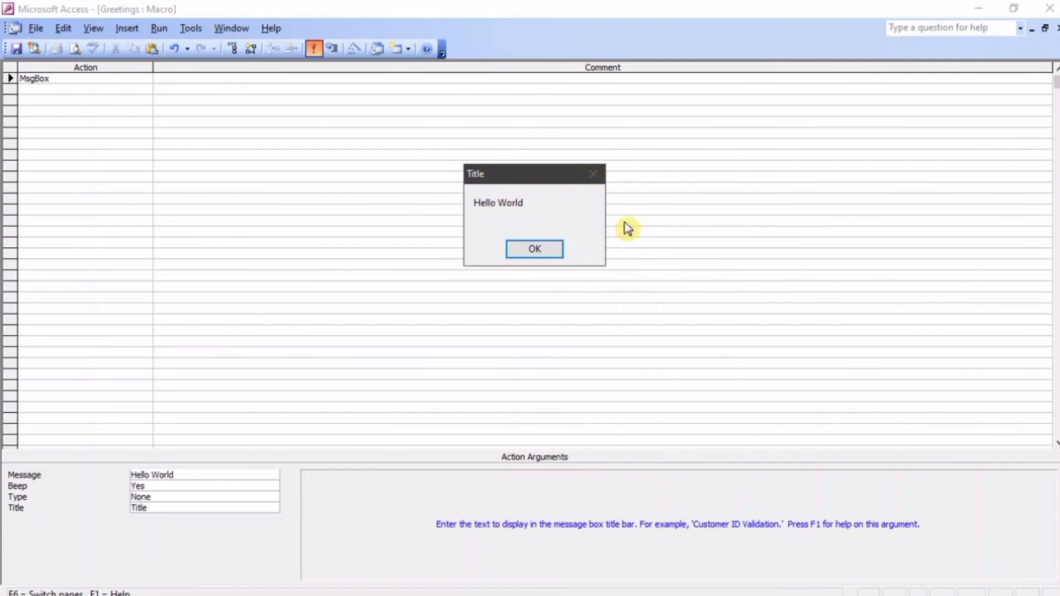
pyautogui.click(554, 251)
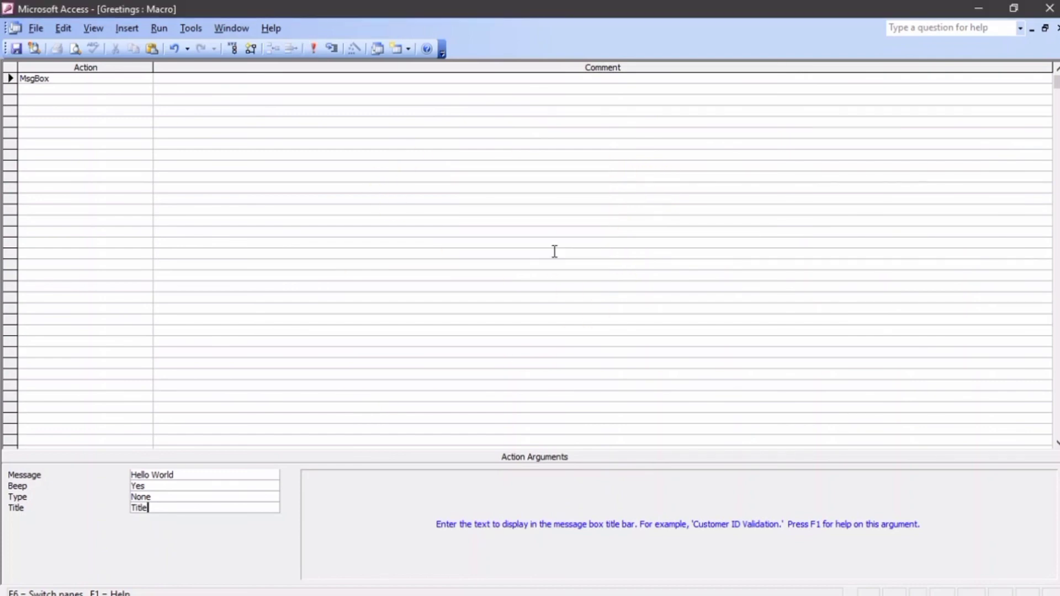